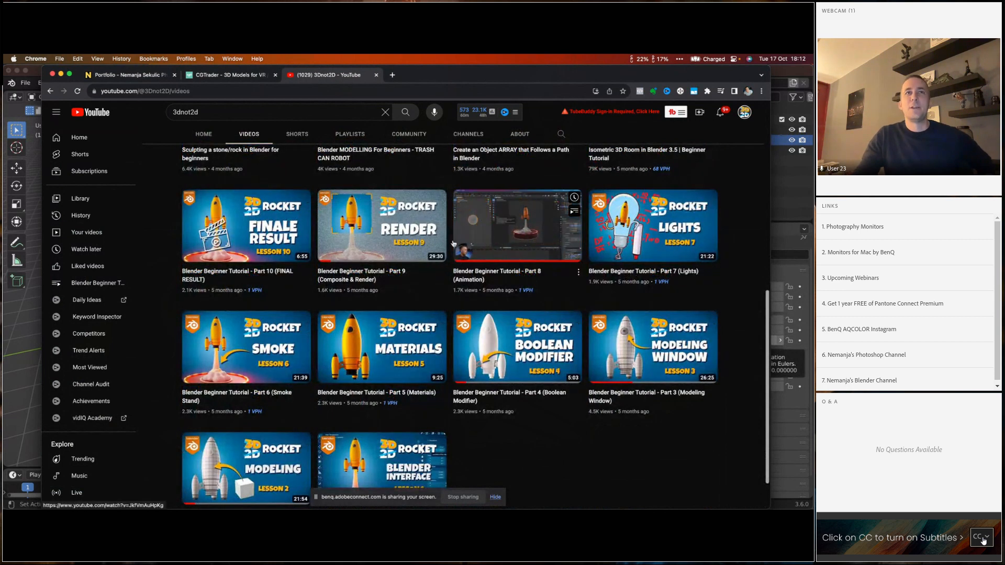
- Look through the video list of the 3Dnot2D channel, including the Blender beginner rocket tutorial series
scroll(284, 245, up, 5)
scroll(283, 245, up, 3)
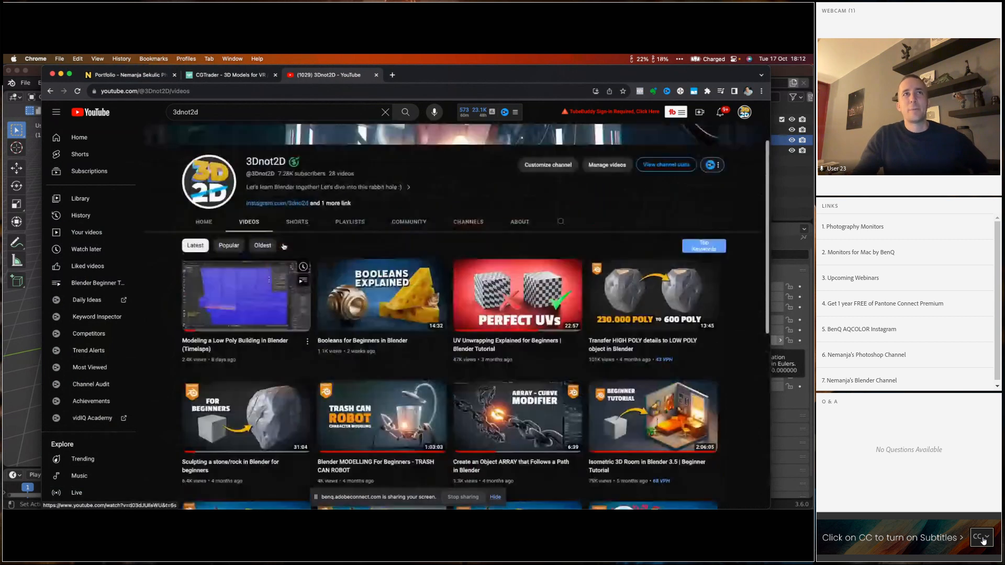
scroll(284, 245, down, 3)
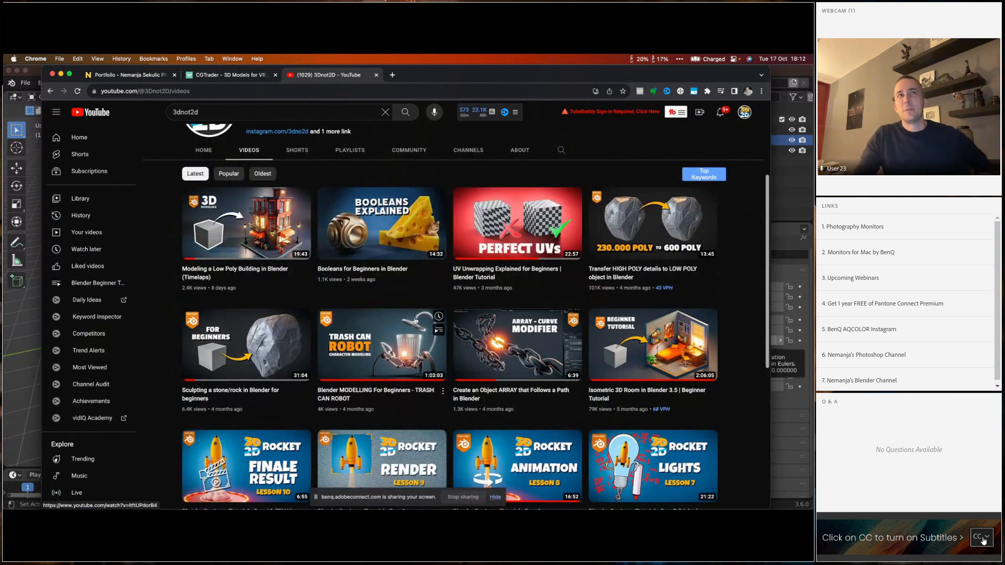
scroll(325, 287, up, 2)
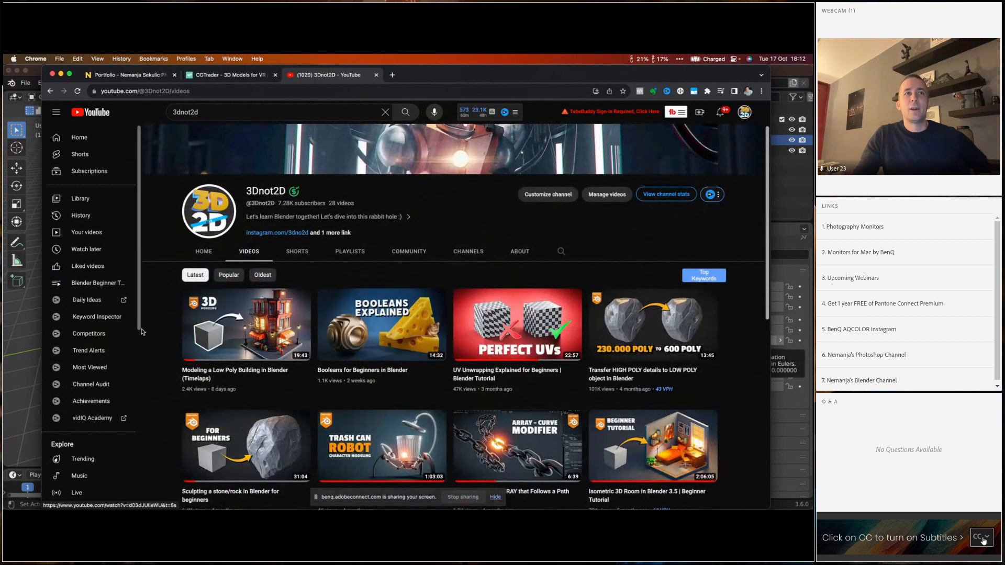
scroll(181, 343, down, 1)
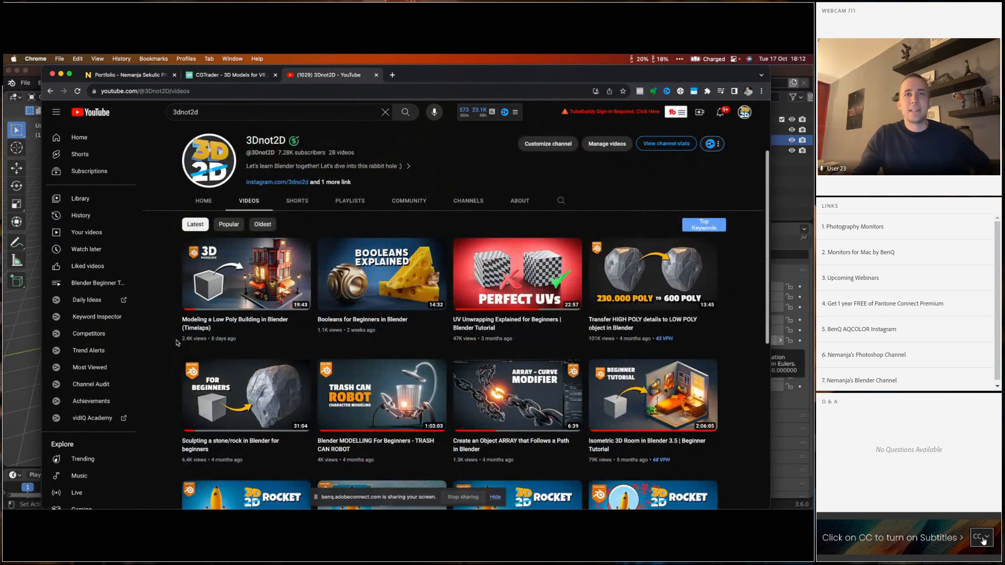
scroll(176, 342, down, 1)
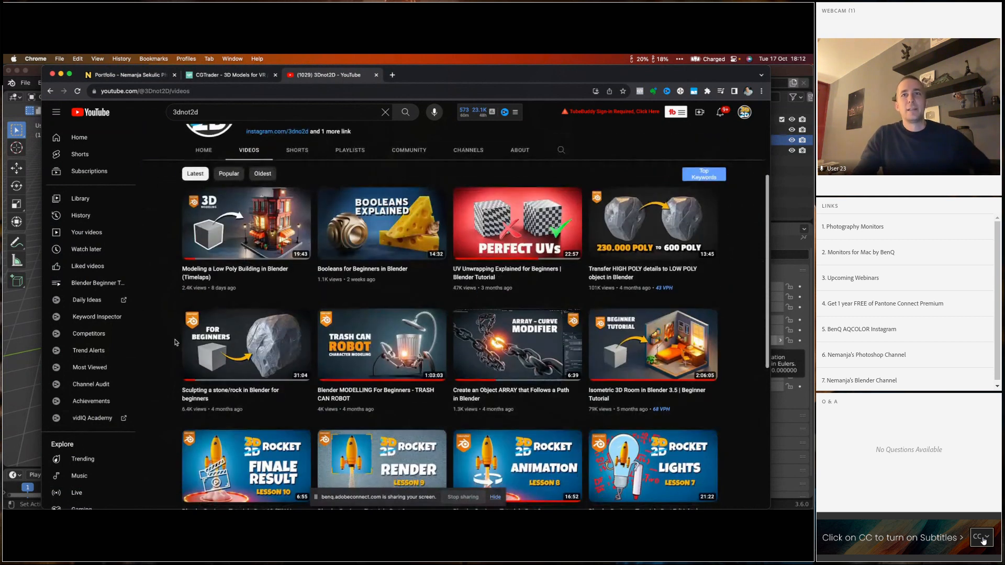
scroll(174, 341, down, 1)
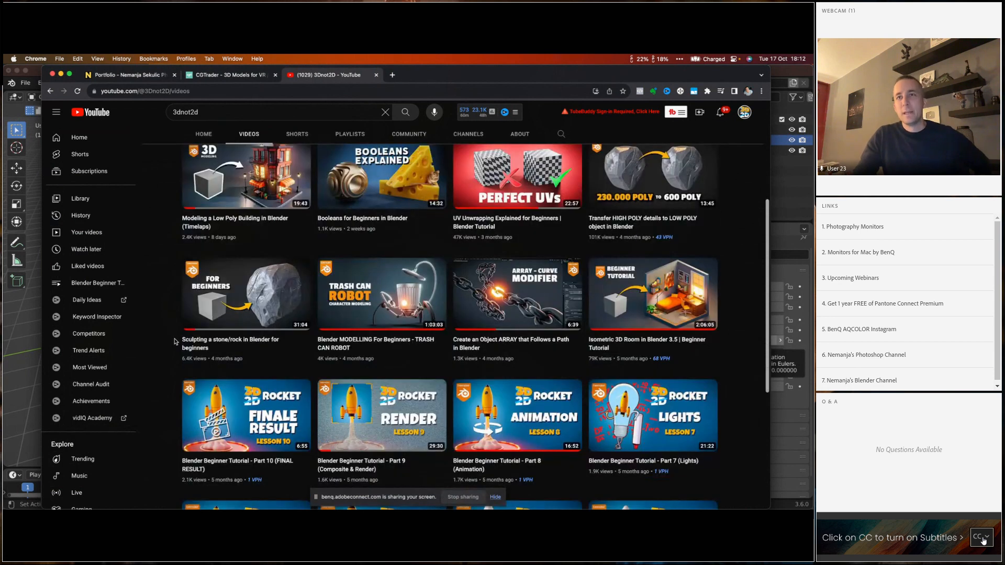
scroll(161, 346, down, 1)
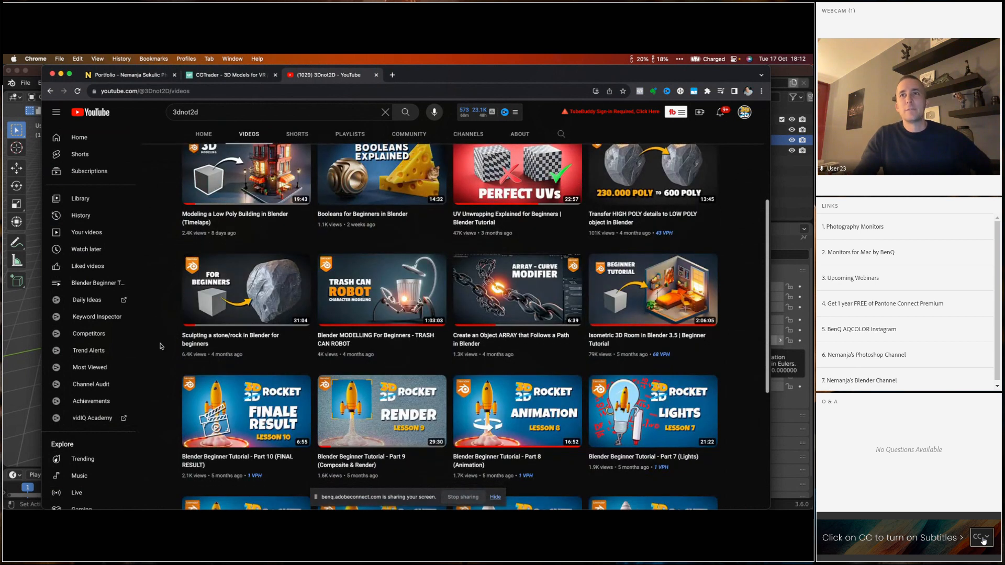
scroll(160, 346, down, 1)
scroll(178, 272, down, 1)
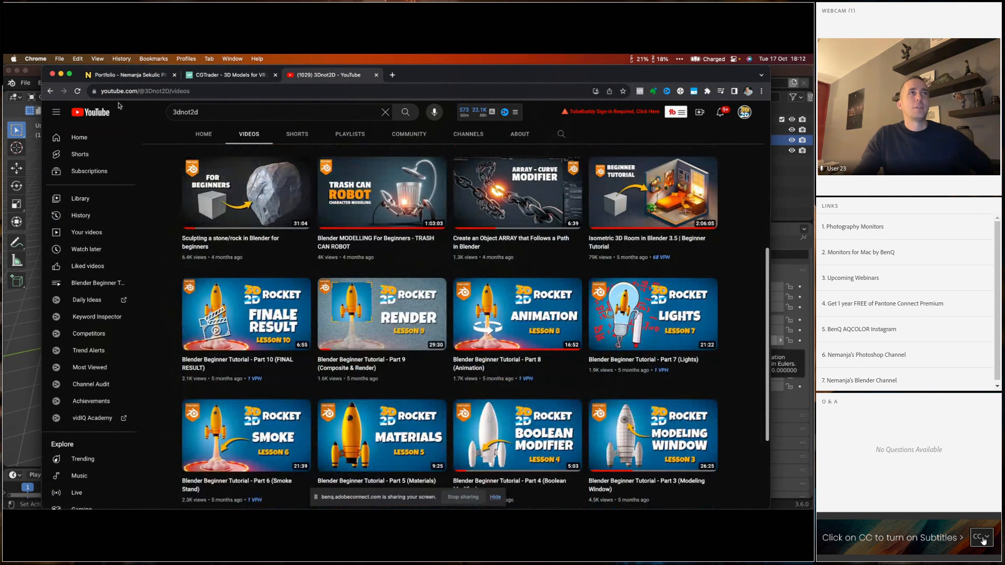
- Go to the photo manipulation portfolio and view enlarged images from the sunset piano scene through the sea skeleton, then close the viewer
click(126, 76)
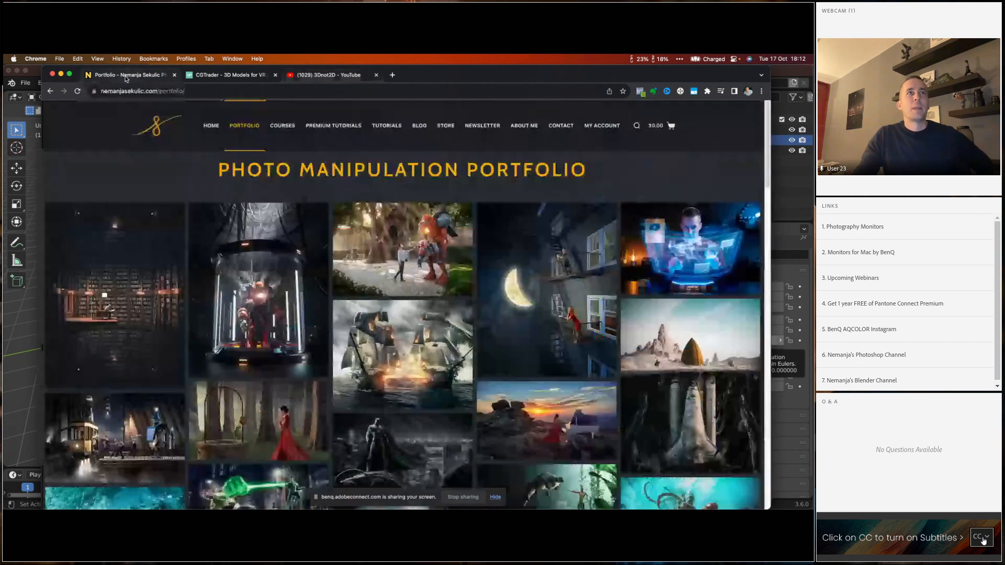
scroll(337, 251, down, 2)
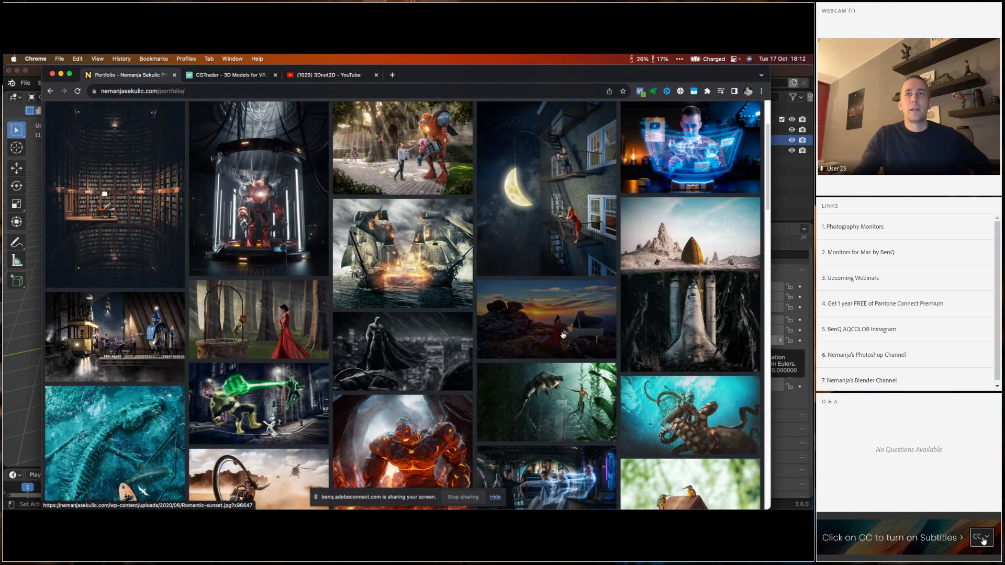
click(507, 302)
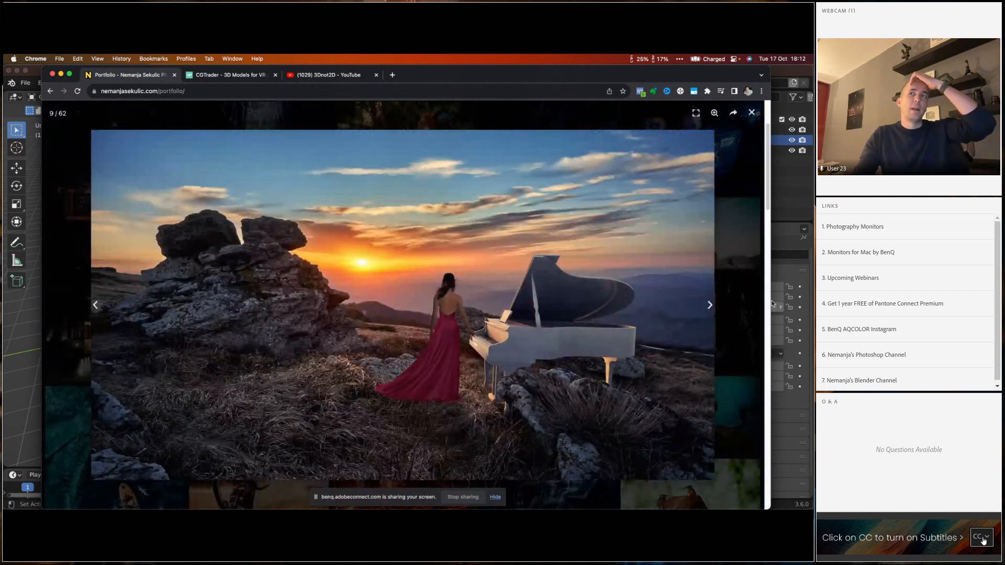
click(729, 301)
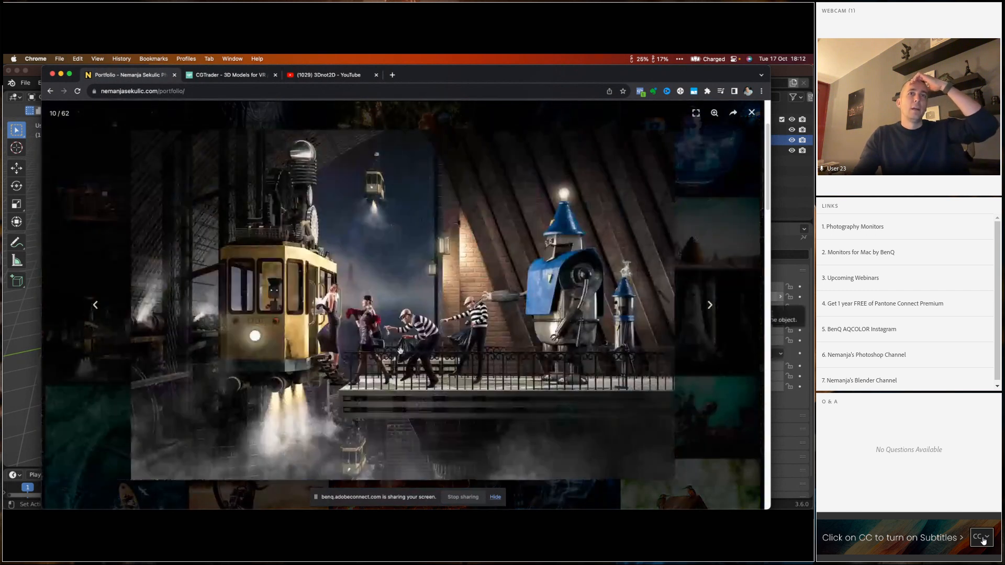
click(426, 338)
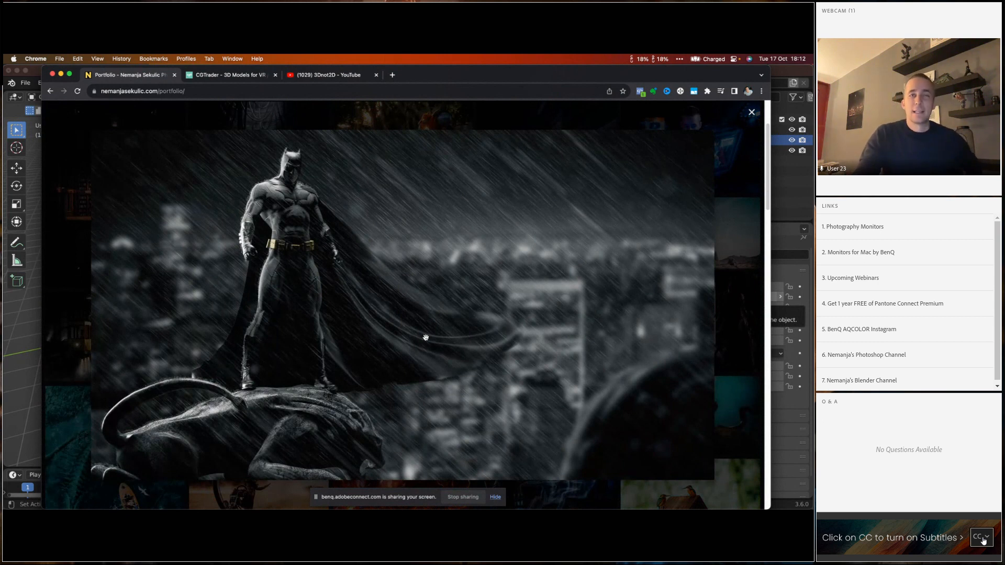
key(Right)
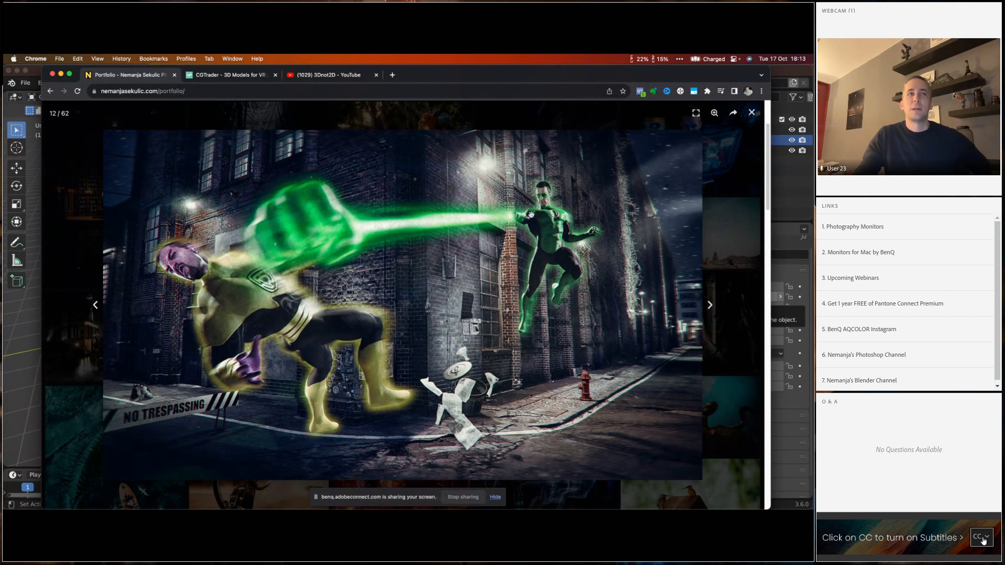
key(Right)
key(Right)
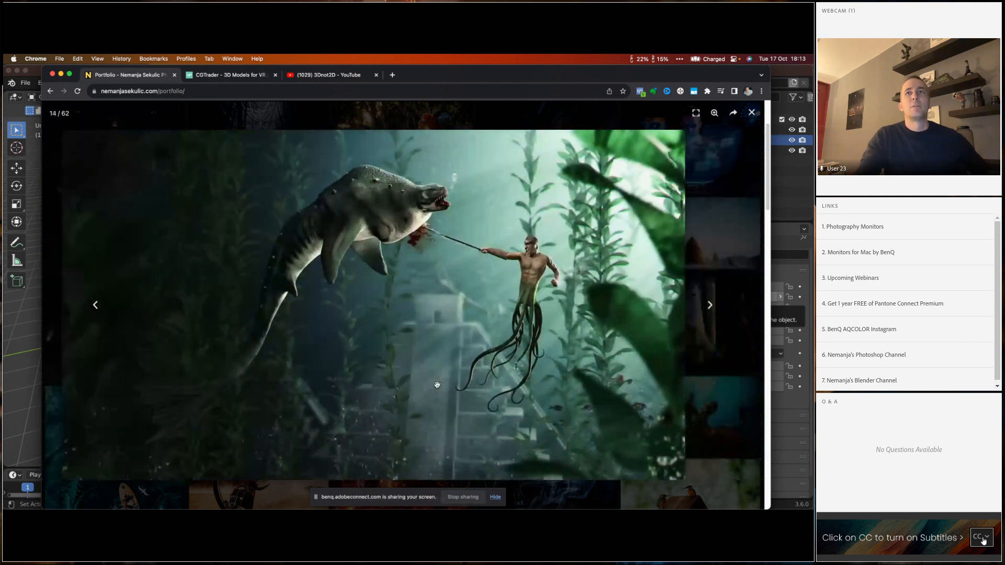
key(Right)
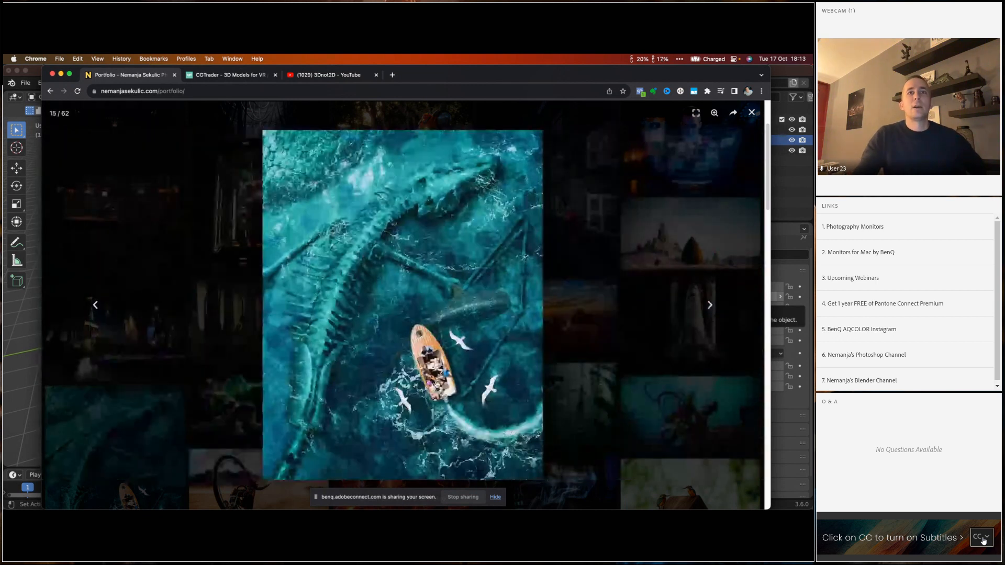
click(752, 113)
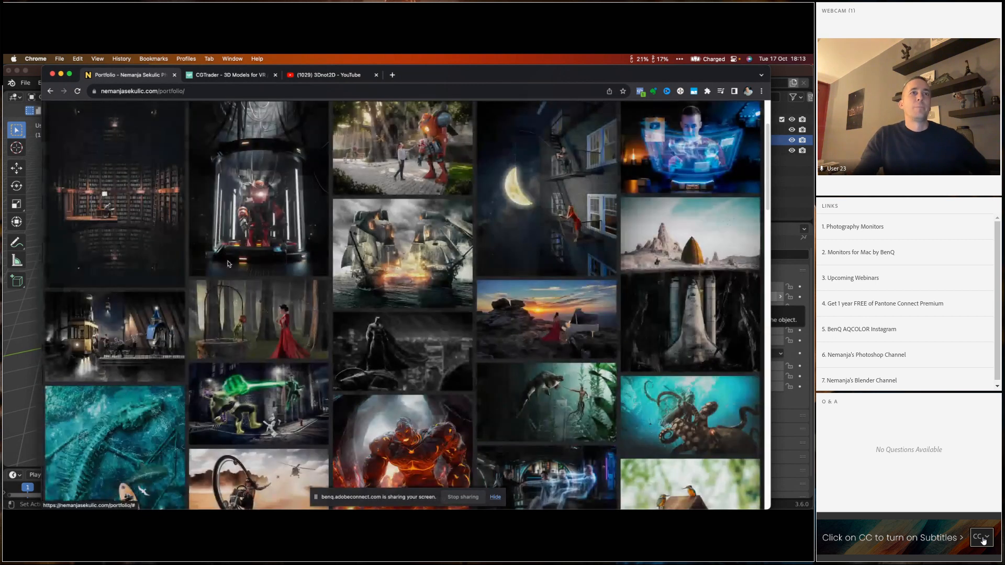
- View the woman in red at the well and the desert monowheel image enlarged, closing each one
click(273, 321)
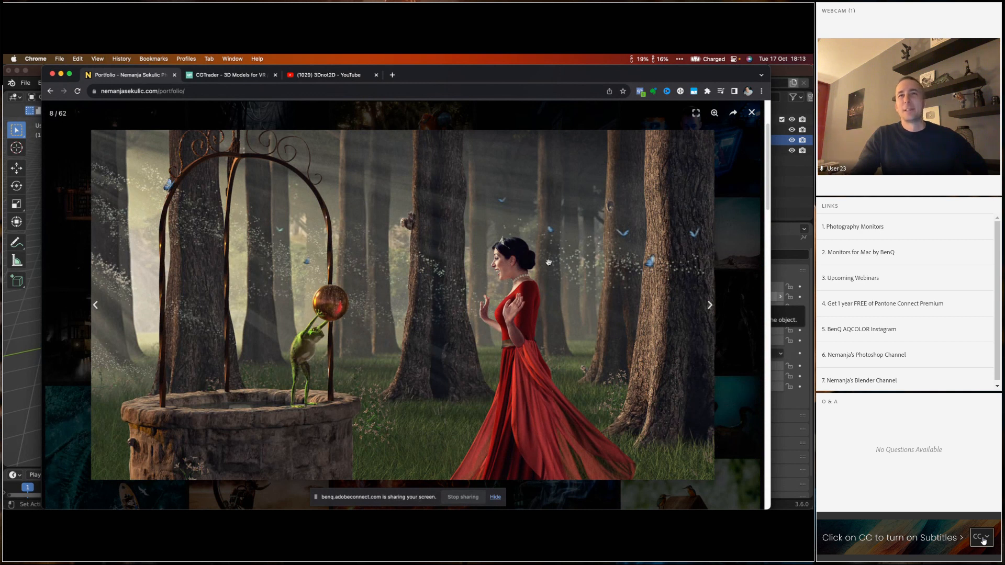
click(752, 114)
scroll(438, 274, down, 3)
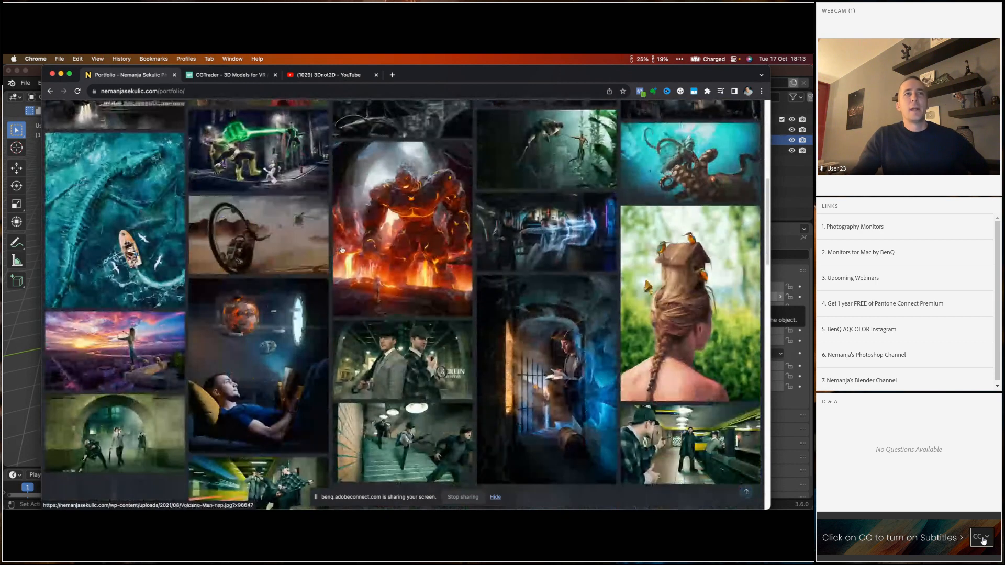
click(259, 262)
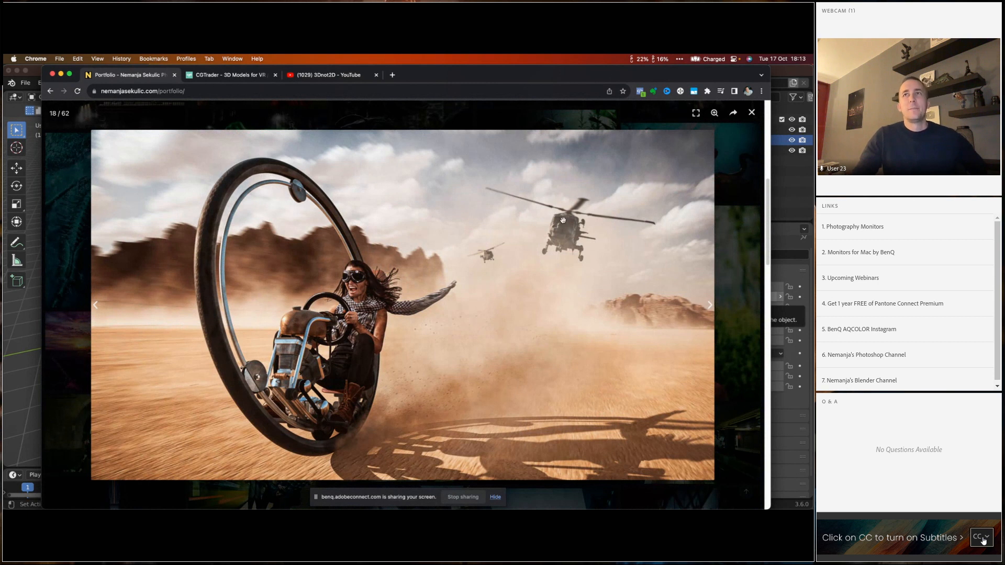
click(751, 113)
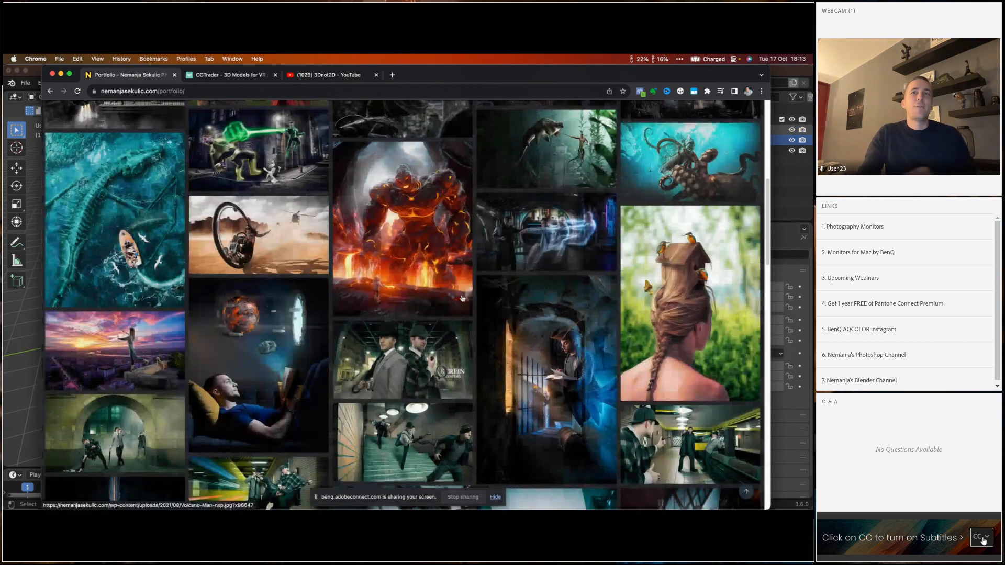
- Browse further down the portfolio gallery to the science fiction artworks and return to its beginning
scroll(484, 335, down, 3)
scroll(483, 336, down, 5)
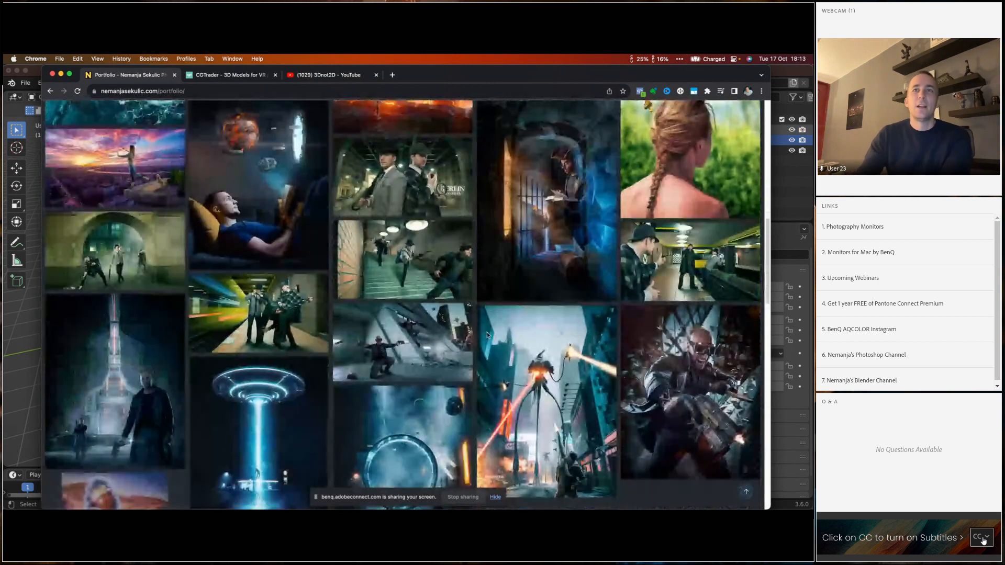
scroll(569, 358, down, 4)
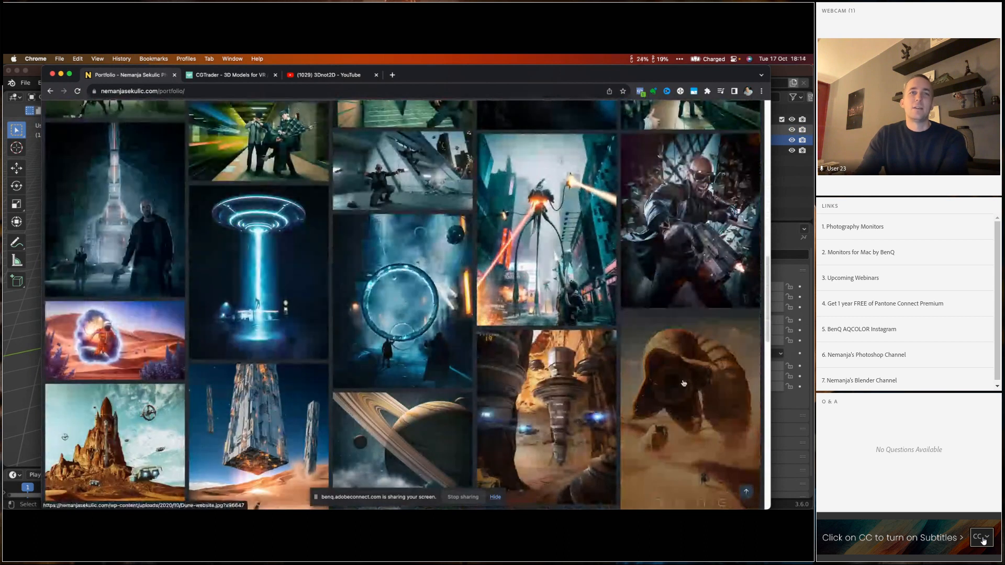
scroll(684, 382, up, 15)
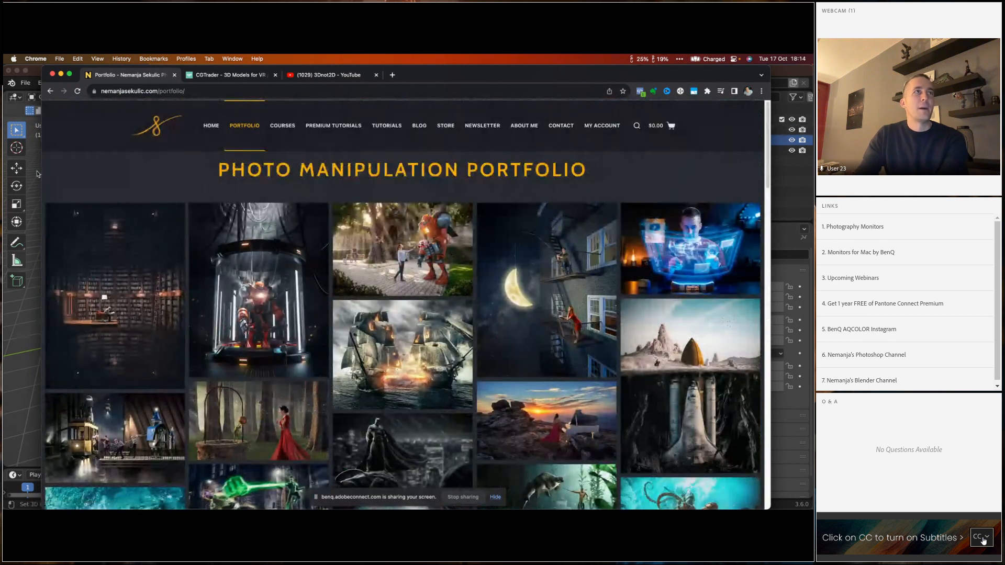
- Switch to Blender and try selecting the default scene objects, picking the camera and finally the cube
key(super+Tab)
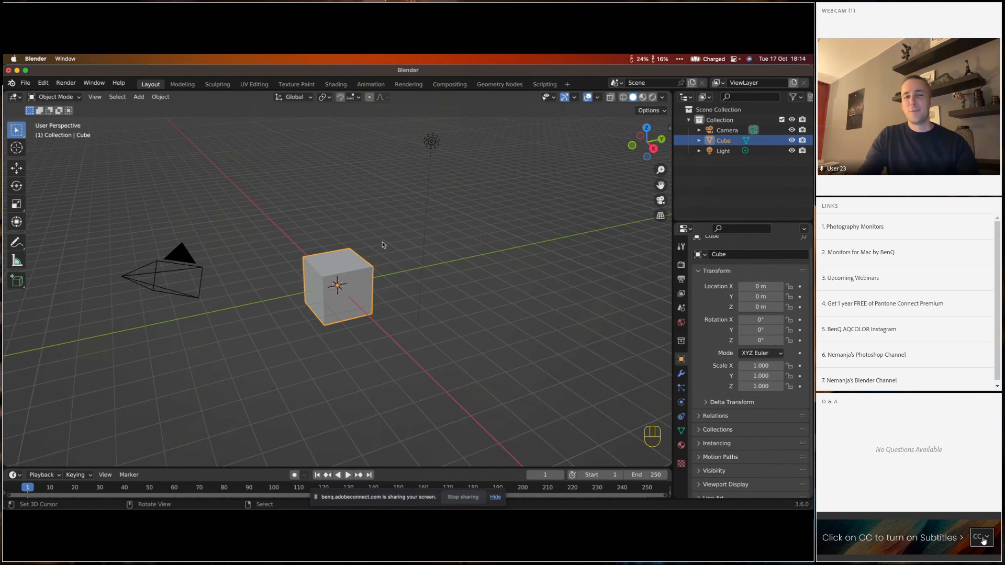
right_click(353, 265)
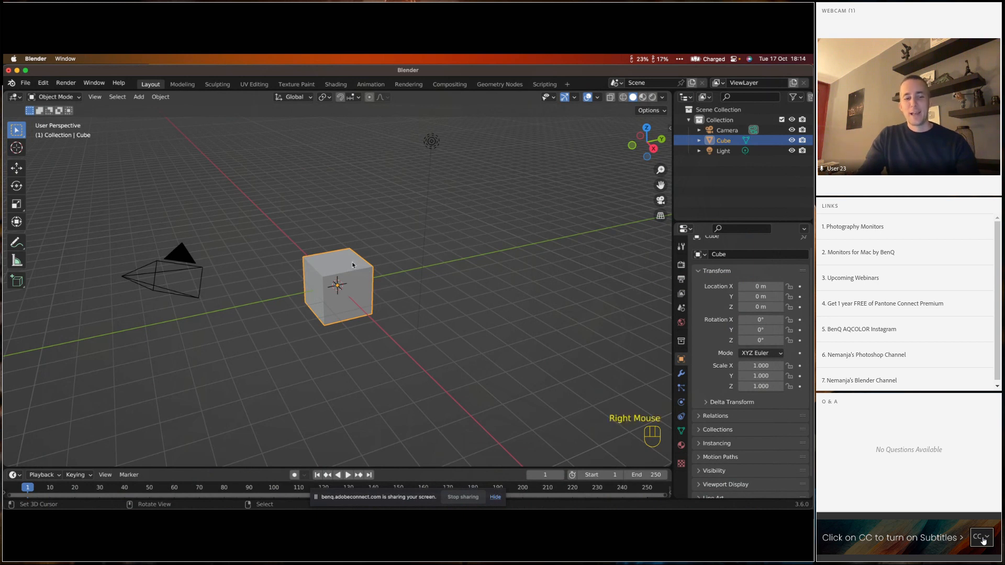
key(x)
right_click(431, 141)
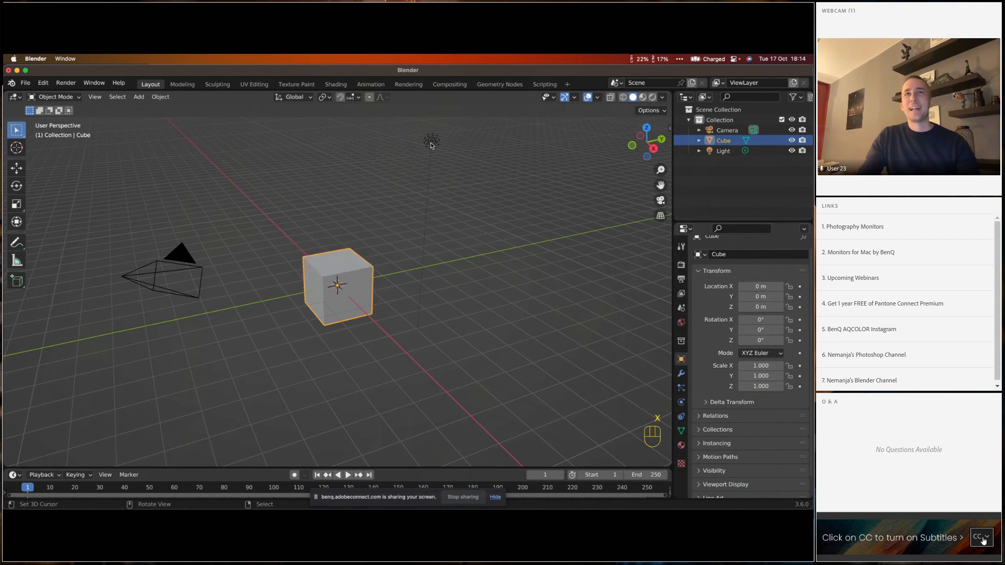
right_click(179, 258)
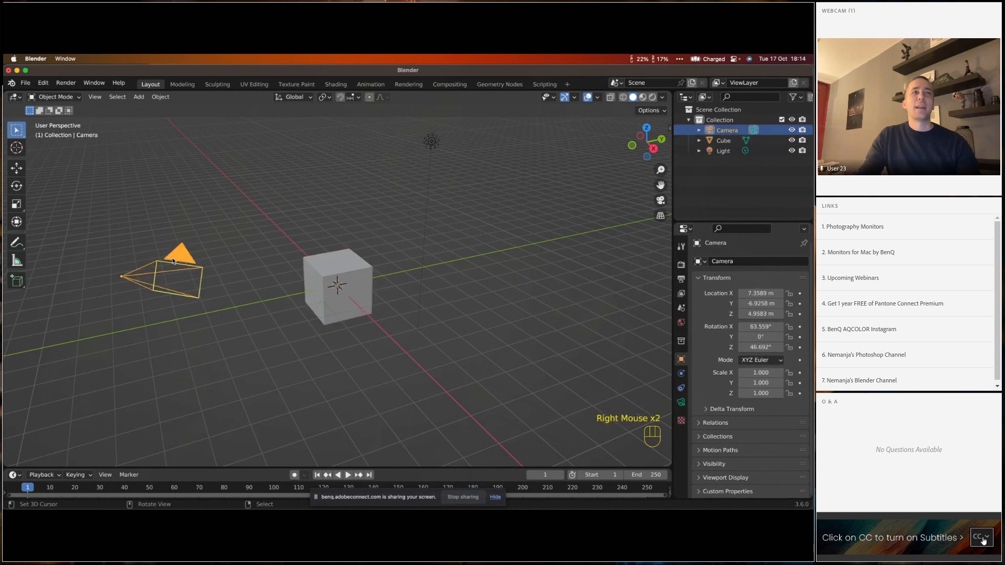
right_click(338, 298)
- Change the cube from Object Mode to Sculpt Mode and look through the available sculpting brushes
click(55, 97)
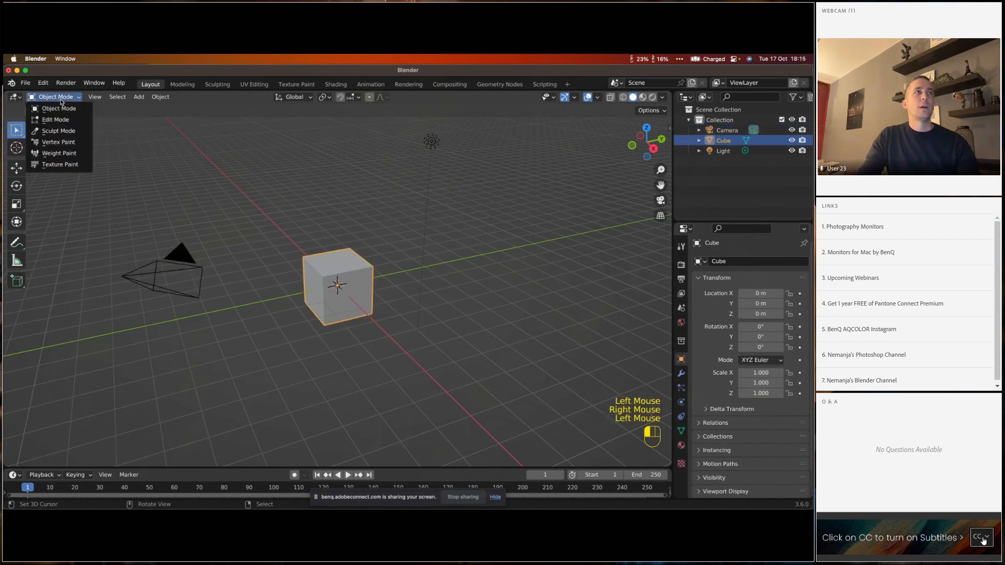
click(58, 129)
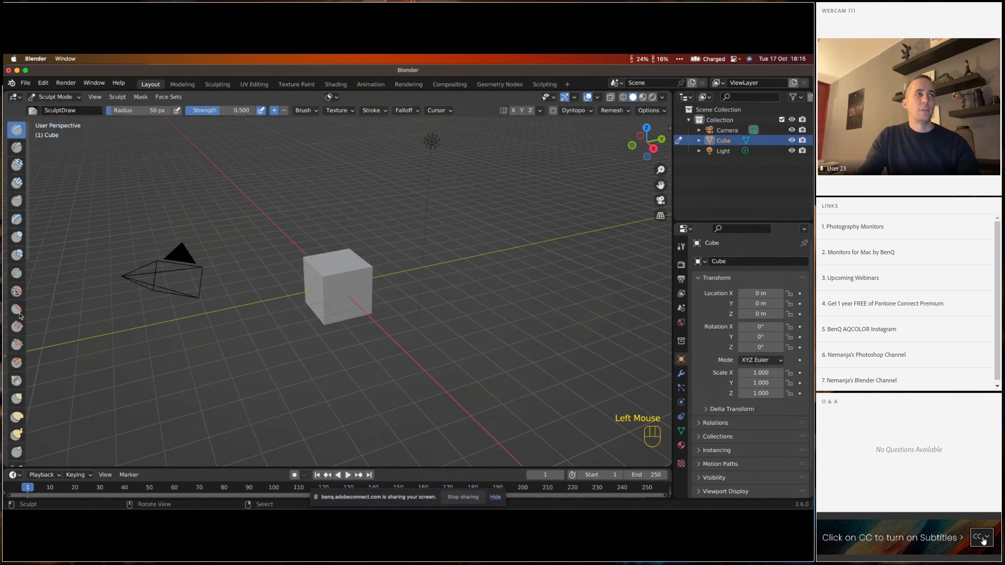
scroll(18, 397, down, 1)
scroll(18, 396, down, 14)
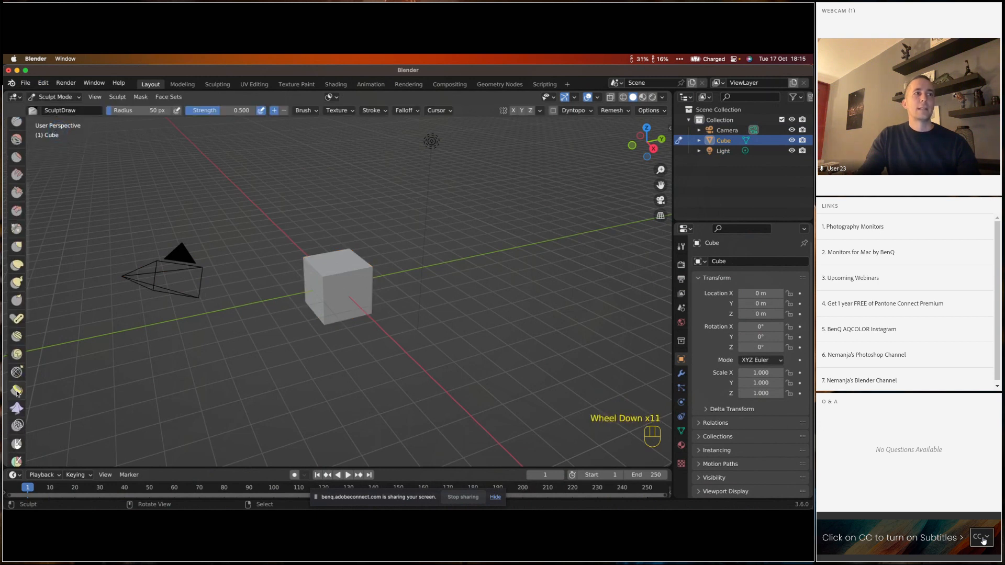
scroll(17, 390, up, 3)
scroll(17, 390, up, 4)
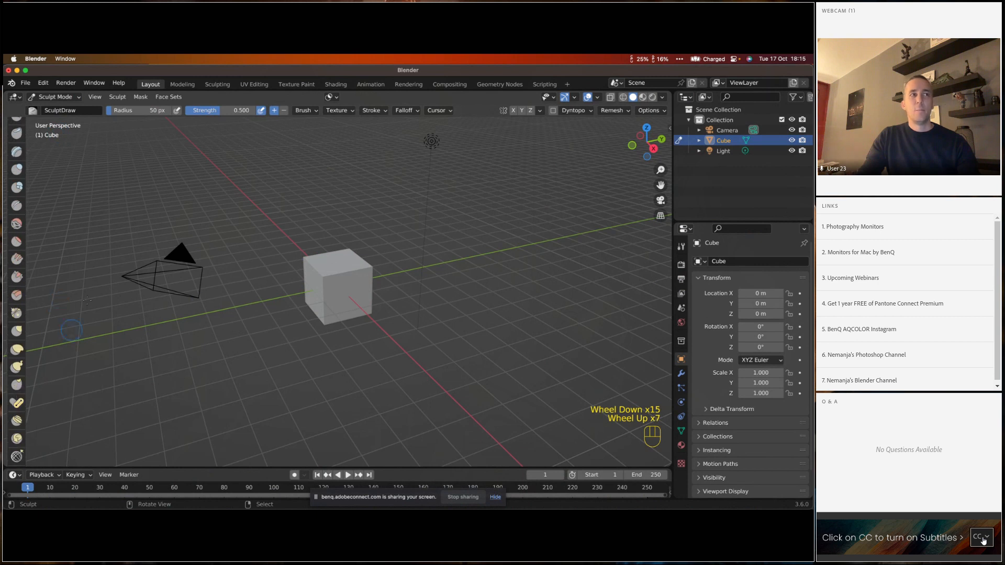
- Switch back to Chrome and open the Batman artwork from the portfolio gallery at enlarged size
key(alt+Tab)
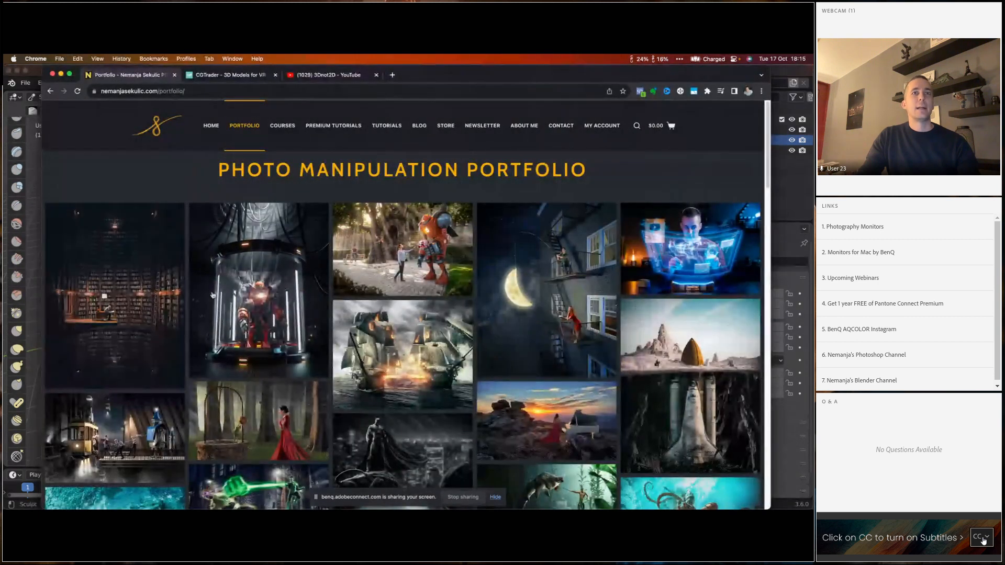
scroll(398, 381, down, 3)
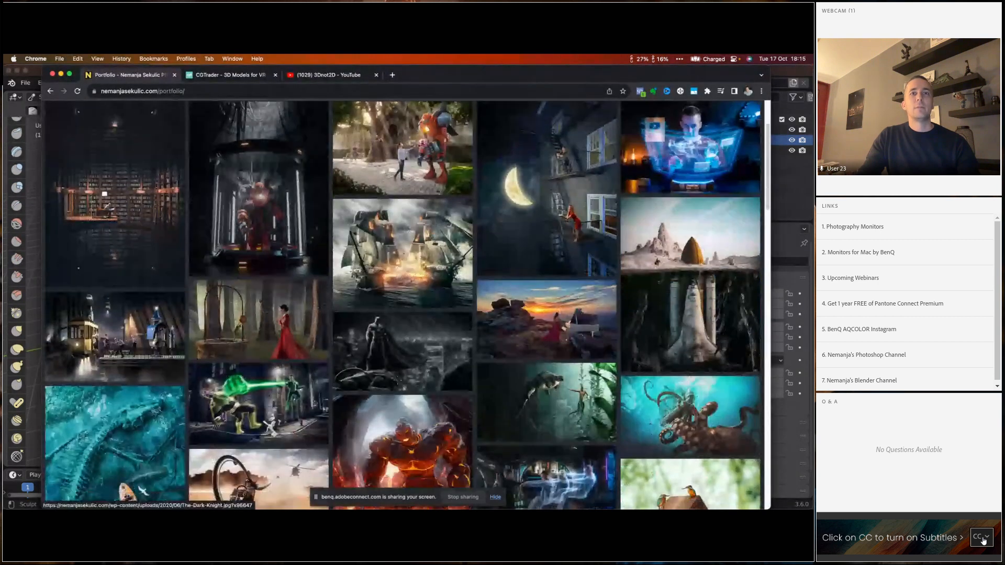
click(388, 338)
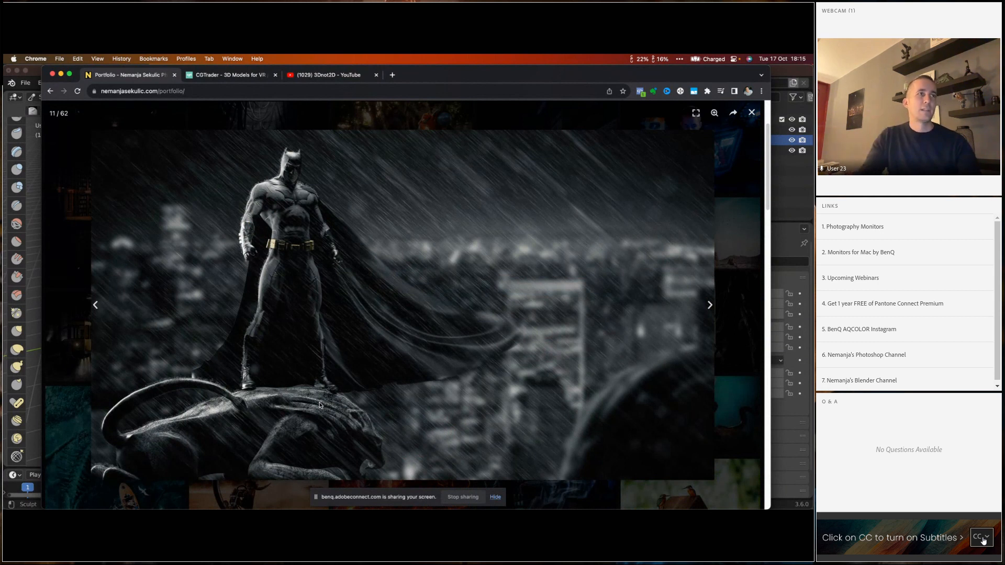
- Close the enlarged Batman artwork, switch to Blender and look at the first sculpting brushes and the active brush's name
key(Escape)
click(26, 194)
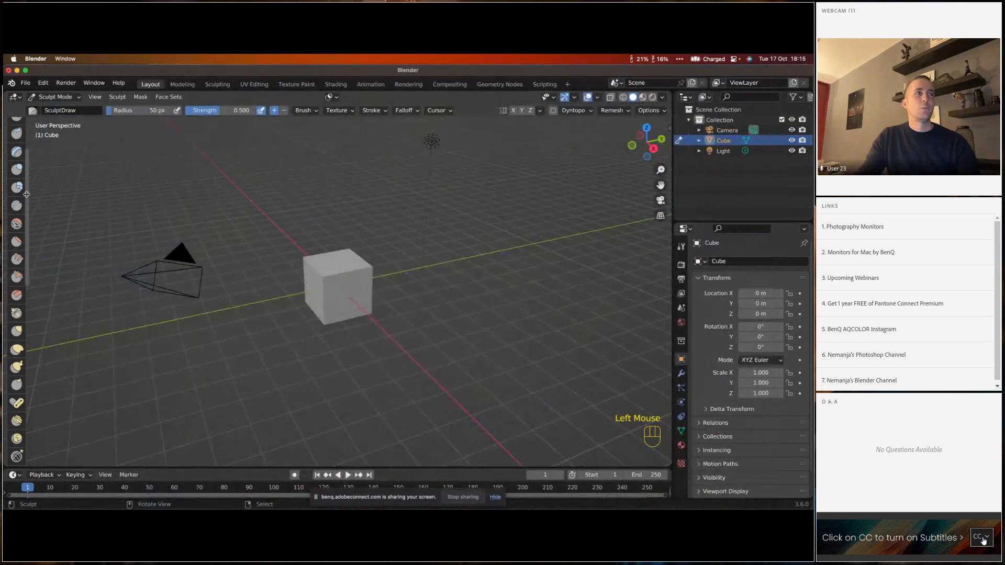
scroll(27, 195, up, 4)
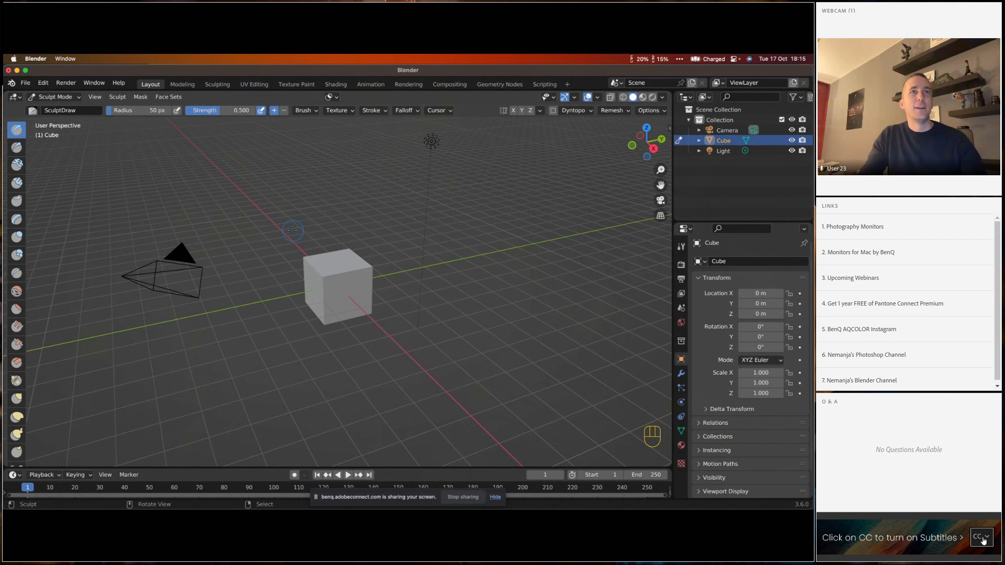
click(68, 110)
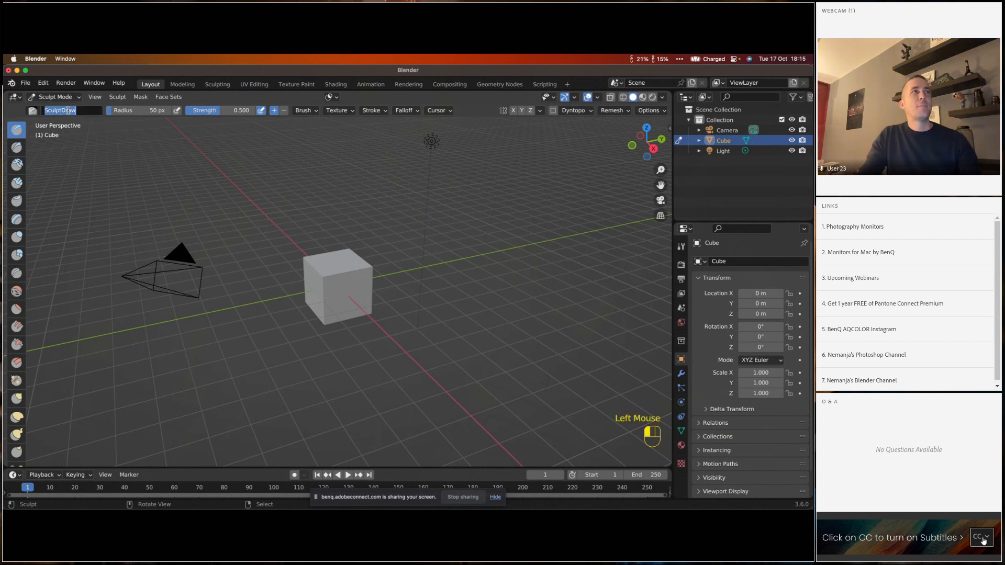
- Switch the cube to Vertex Paint and Weight Paint to compare their tools, and return it to Object Mode
click(64, 98)
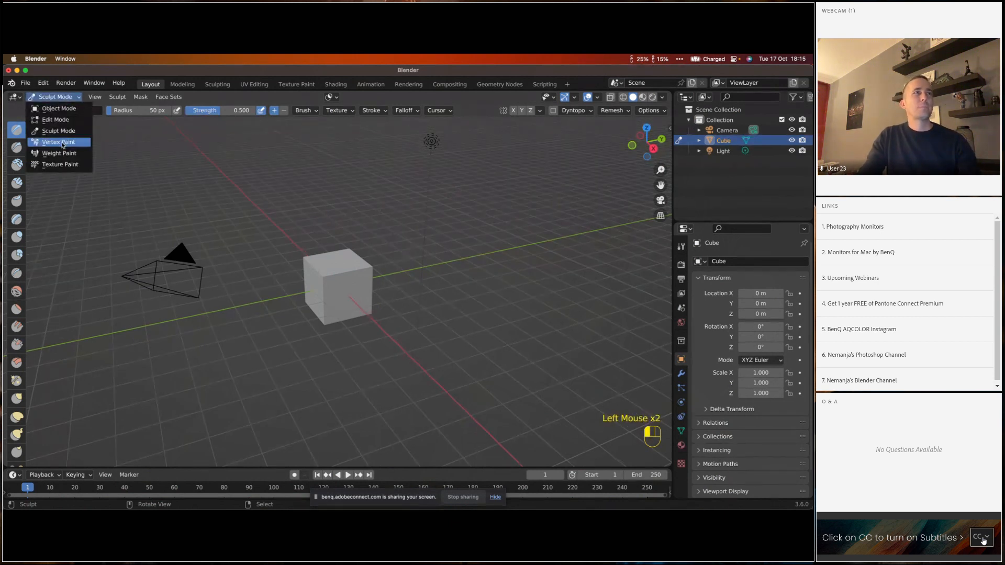
click(60, 143)
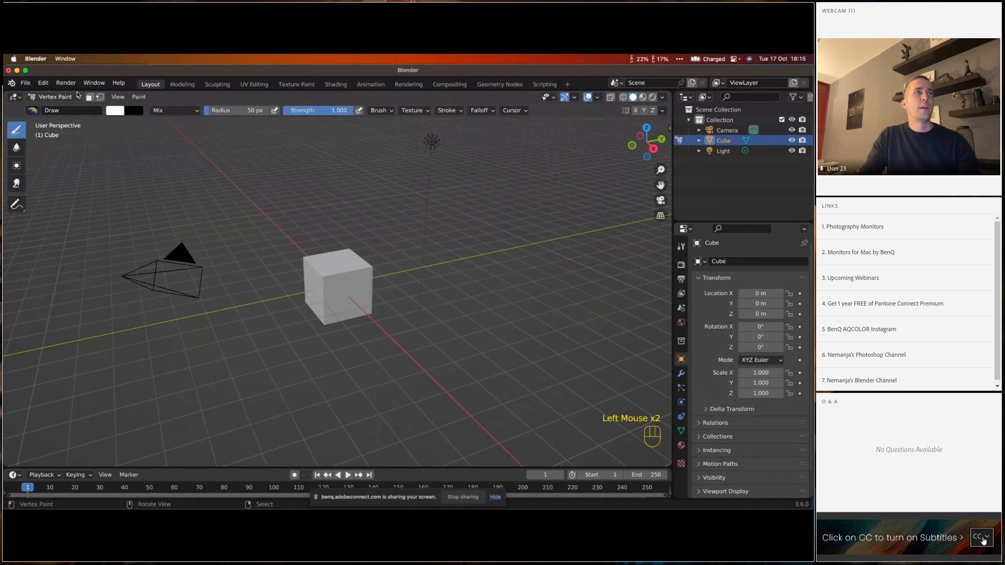
click(77, 96)
click(62, 155)
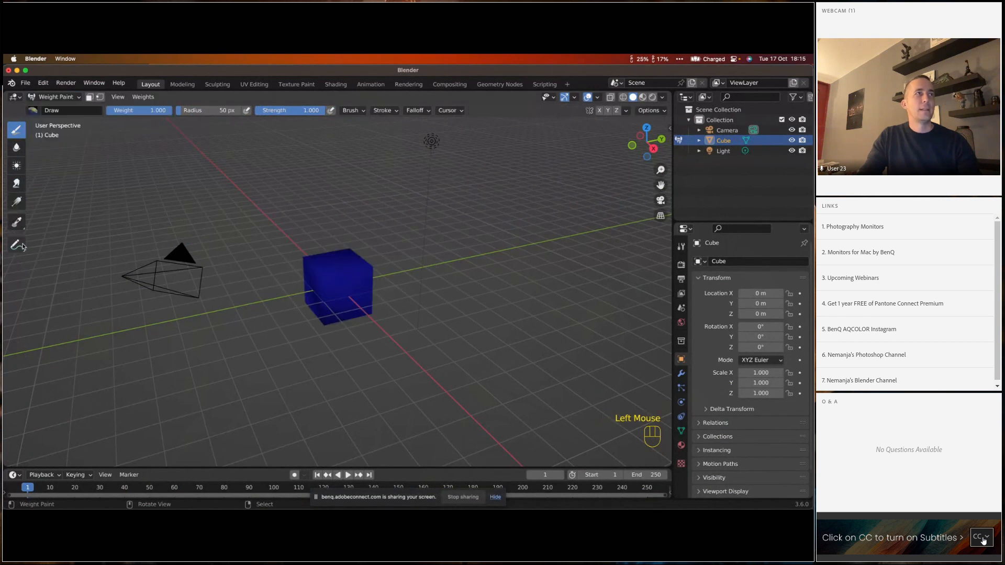
click(72, 97)
click(52, 105)
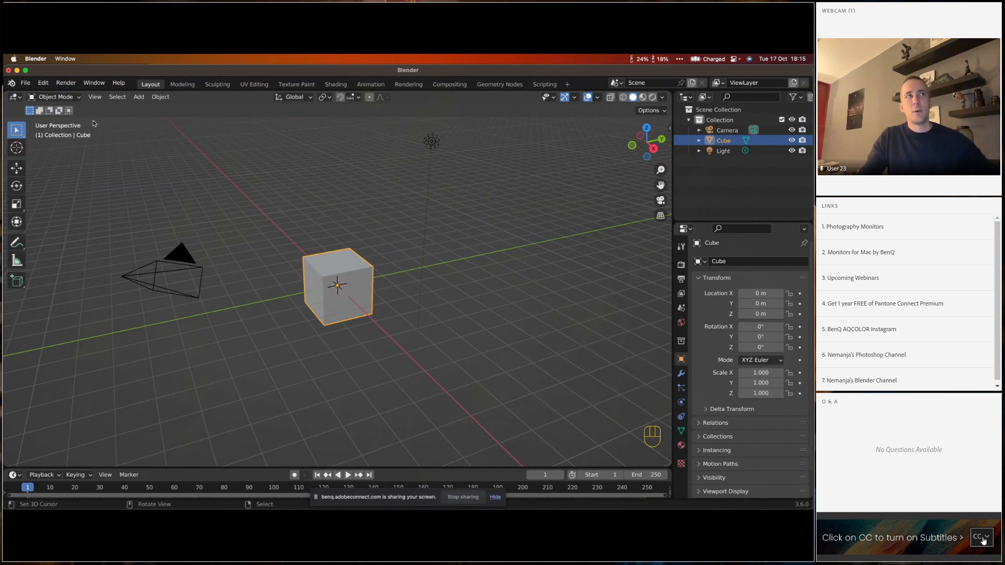
- Enter Edit Mode on the cube and select several of its corner vertices one after another
click(54, 97)
click(53, 119)
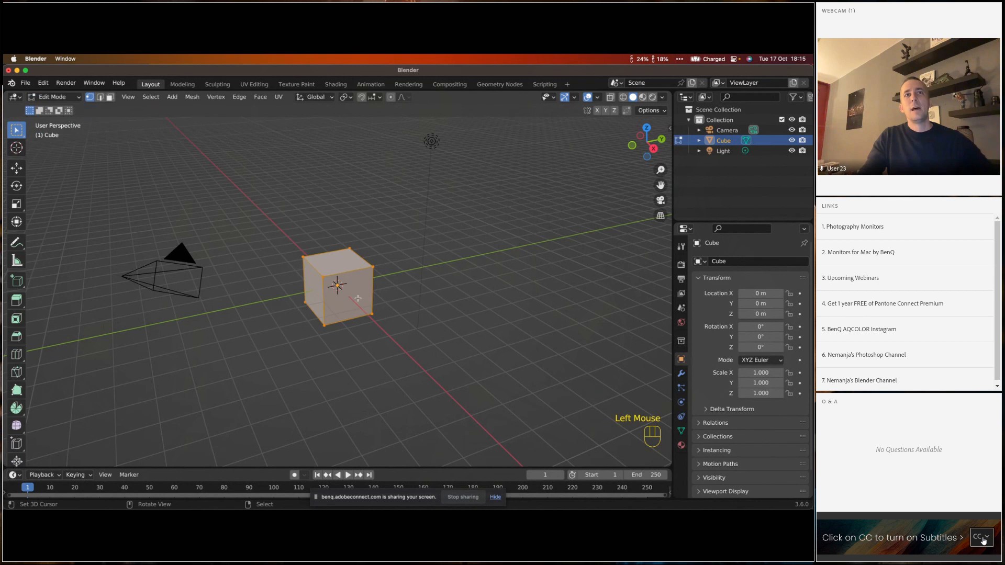
right_click(324, 279)
right_click(309, 260)
right_click(350, 250)
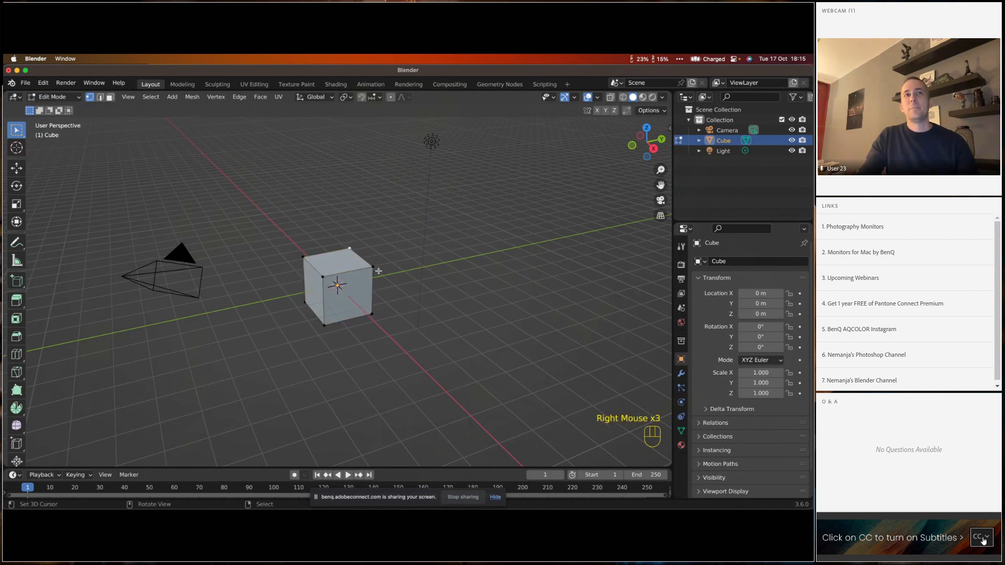
right_click(373, 267)
- Try edge selection on the cube, and change to face selection to pick a side face
click(100, 97)
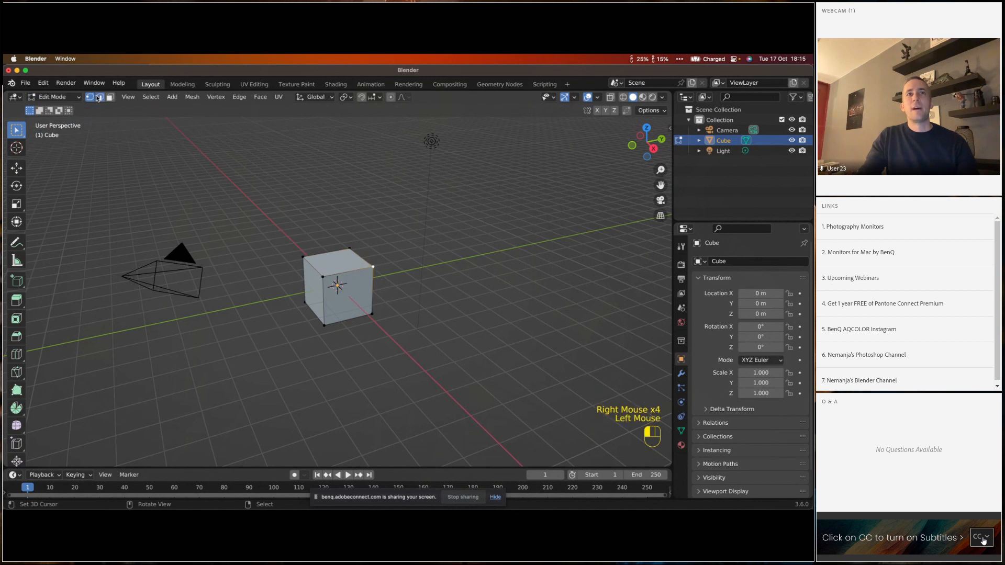
right_click(344, 273)
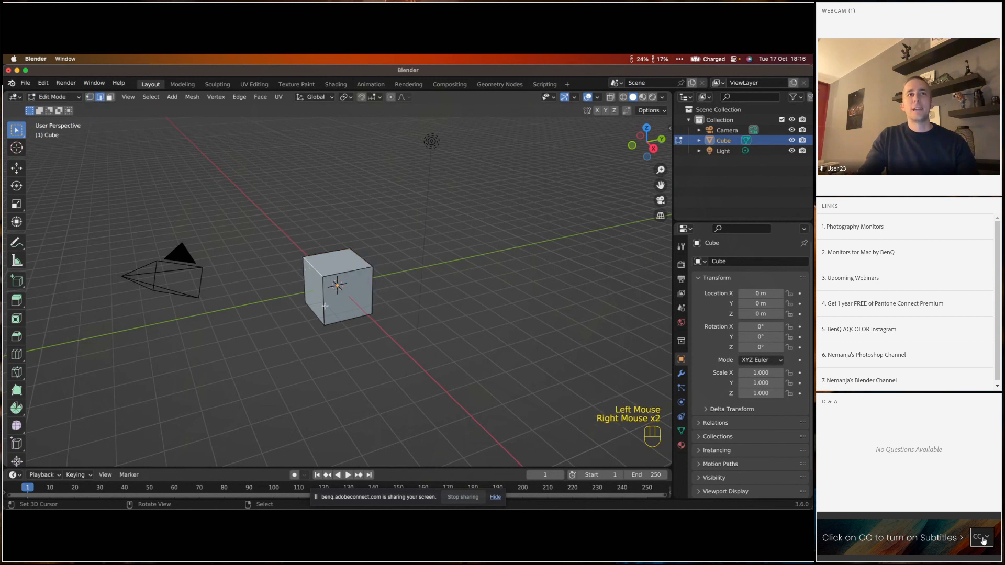
click(111, 97)
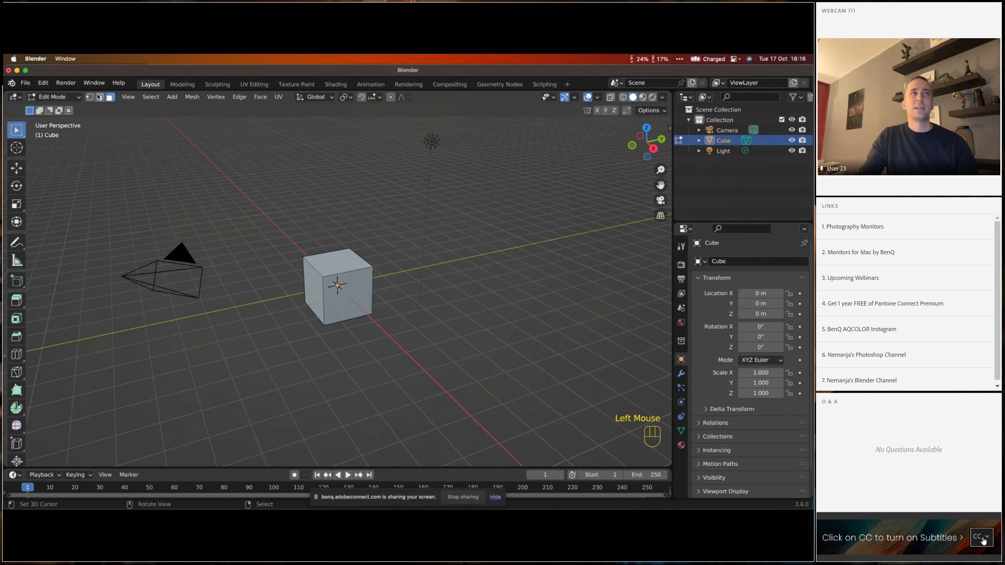
right_click(318, 295)
right_click(317, 292)
right_click(317, 287)
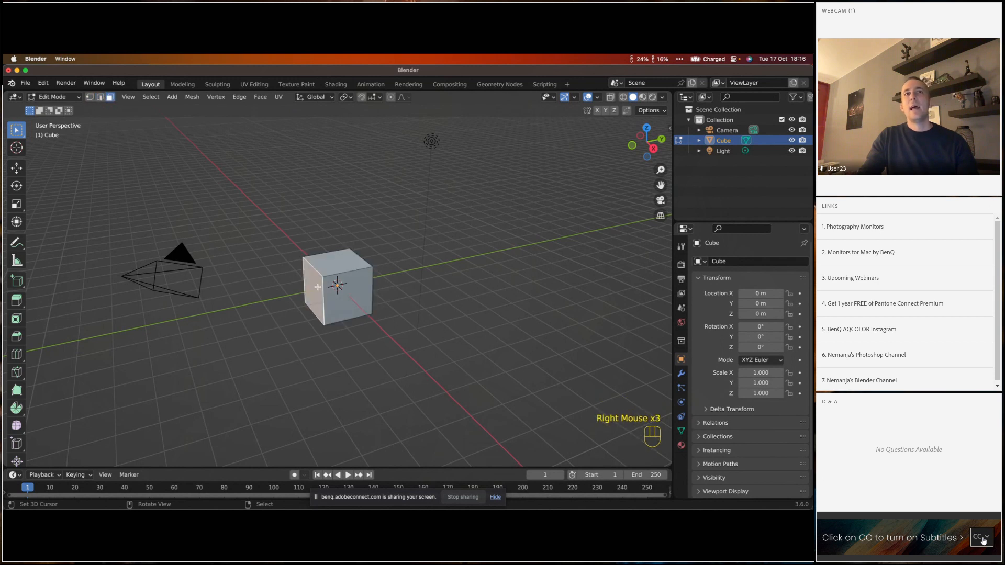
- Select the cube's top face and extrude it upward to roughly double the block's height
right_click(350, 269)
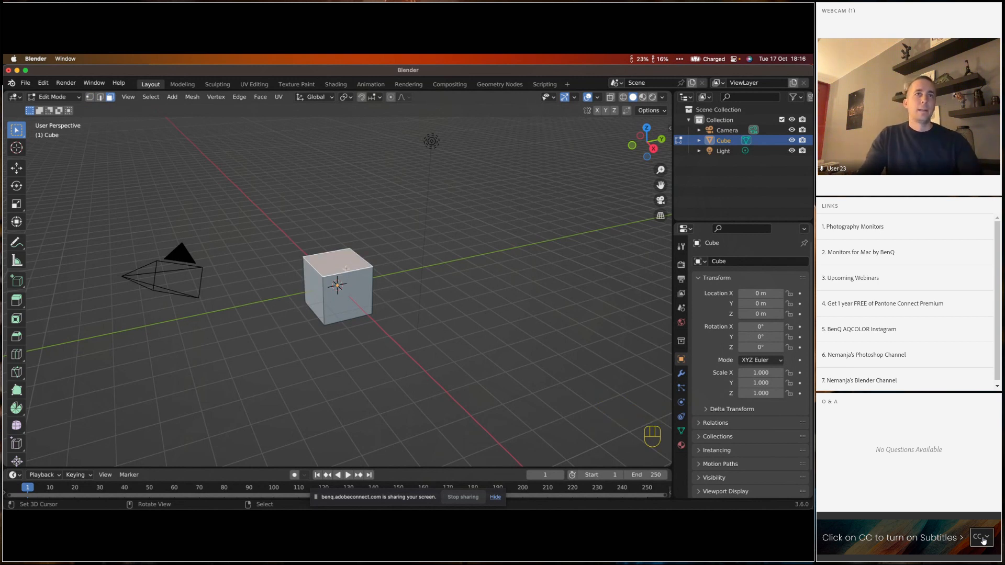
key(e)
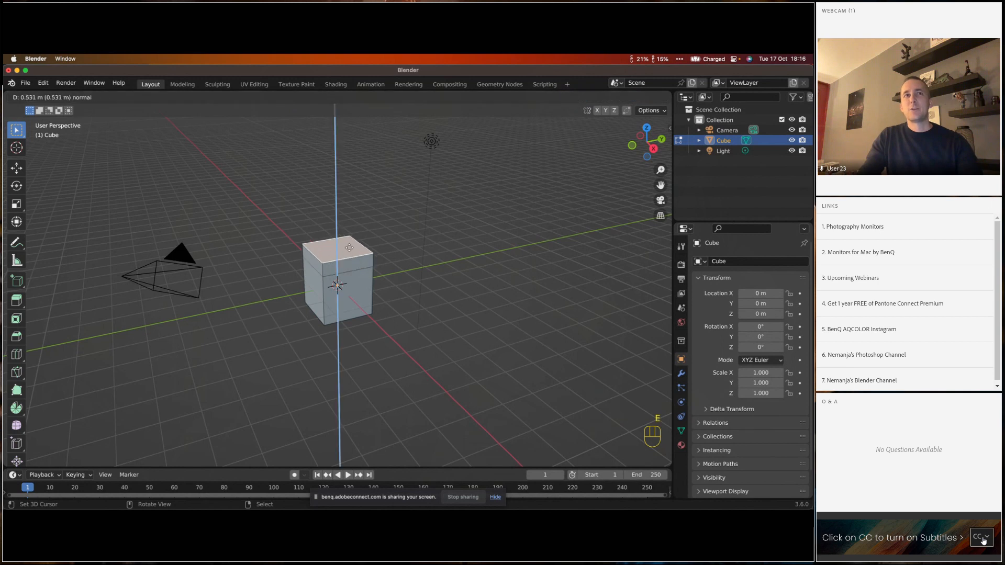
click(352, 227)
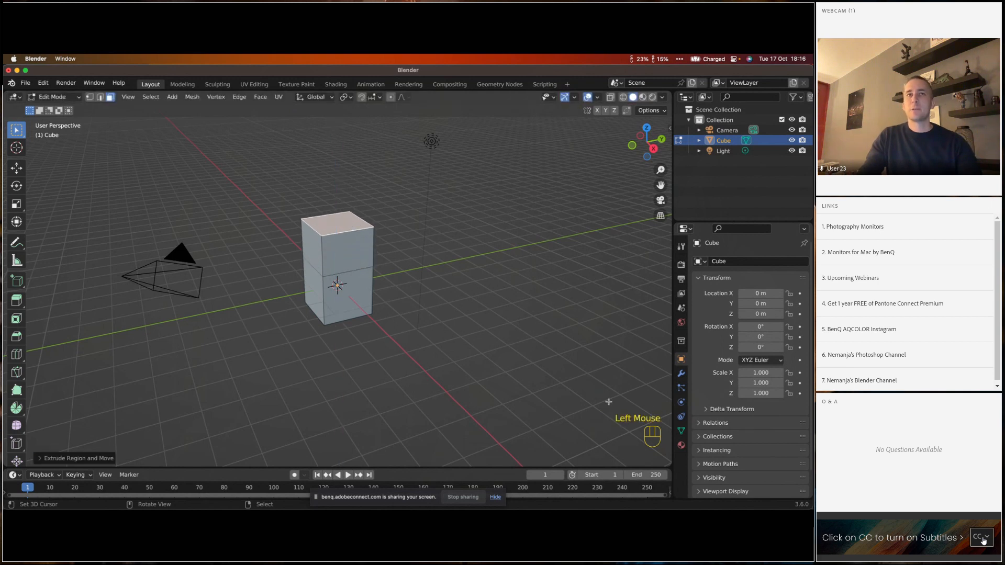
- Inset the top face of the block and extrude the inner face downward to form a shallow recess
key(i)
click(357, 221)
key(e)
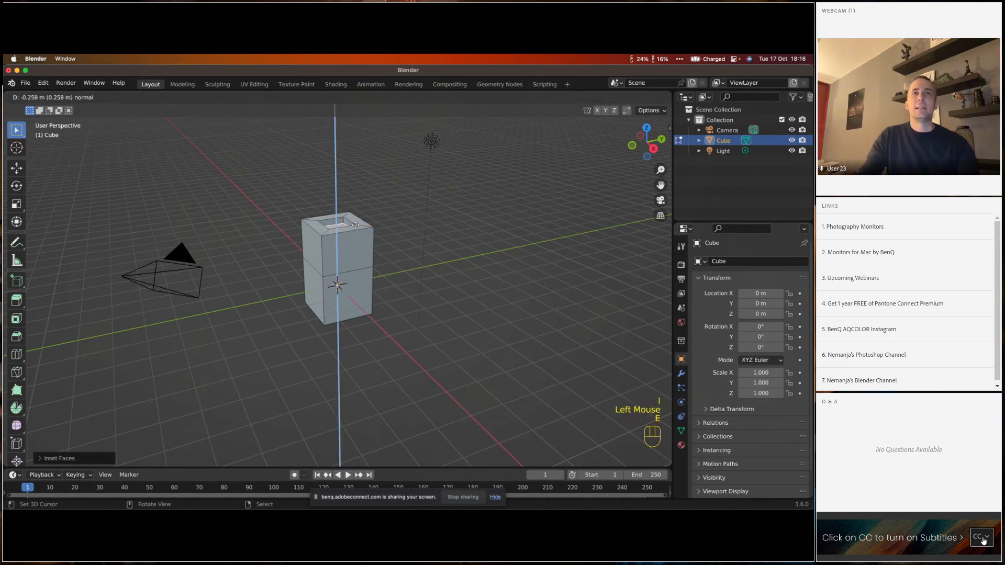
click(356, 228)
- Select the block's upper side face and extrude it outward as an arm
drag(356, 229, 346, 260)
right_click(347, 260)
key(e)
click(360, 269)
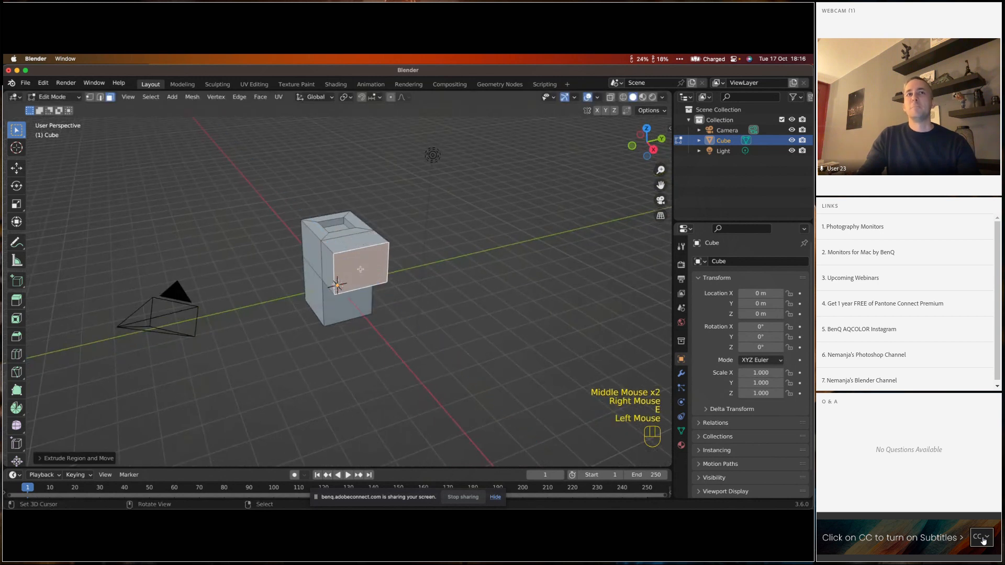
- Scale up the arm's end face and extrude the enlarged face outward into a thick block
key(e)
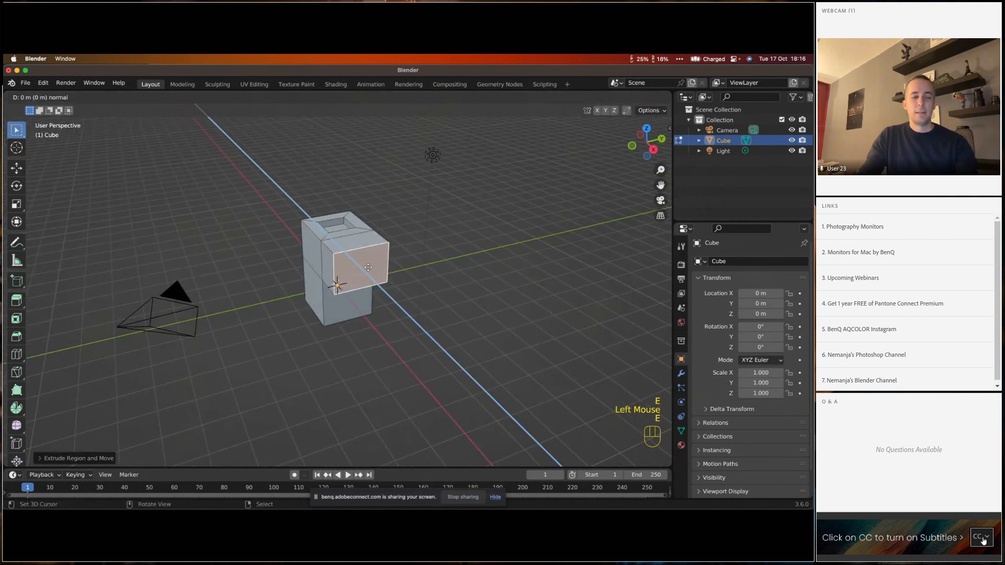
key(Escape)
key(s)
click(383, 264)
key(e)
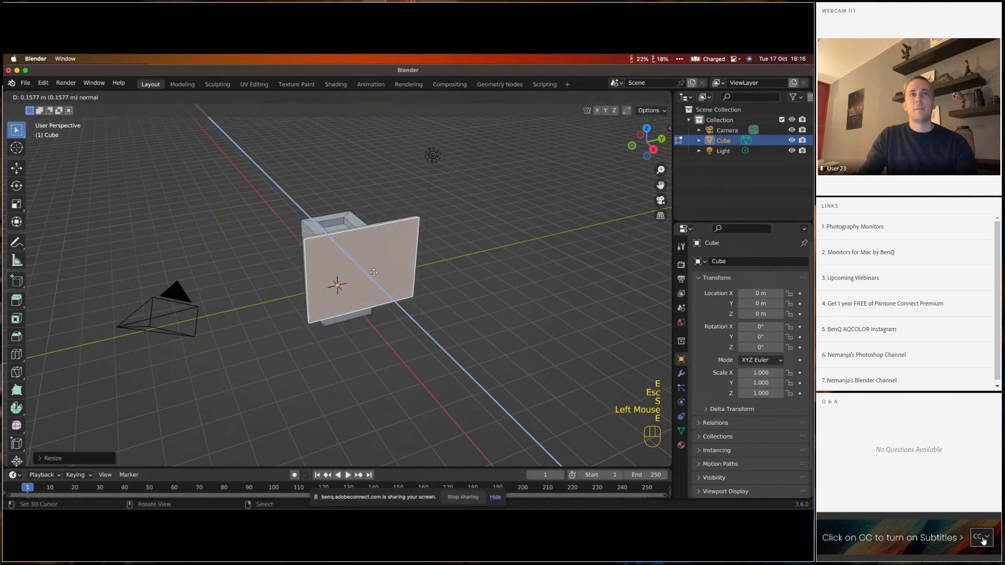
click(430, 257)
- Bevel the large end face of the extruded block, adding six extra segments for a rounded edge
middle_click(445, 253)
middle_click(471, 247)
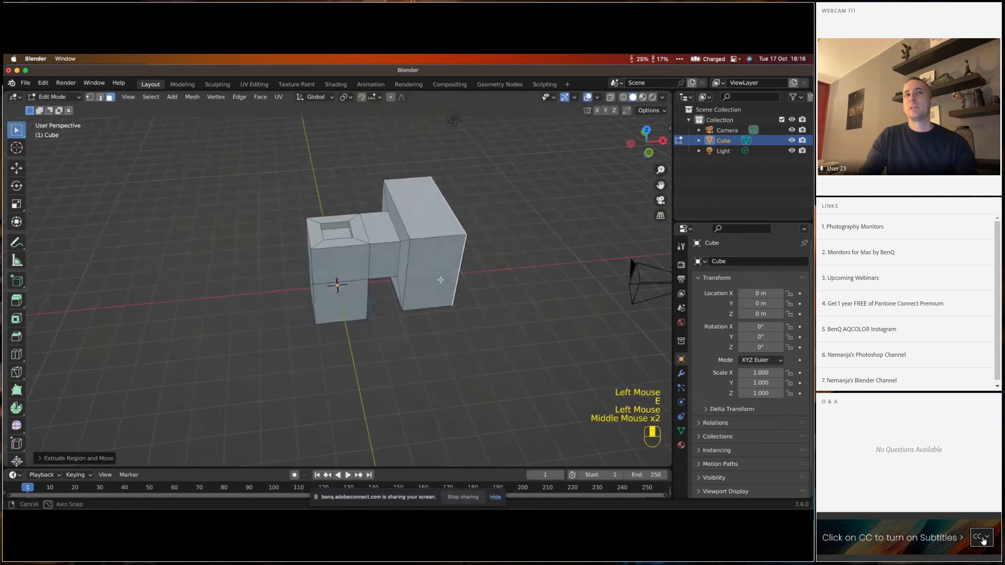
middle_click(335, 242)
middle_click(335, 241)
middle_click(398, 230)
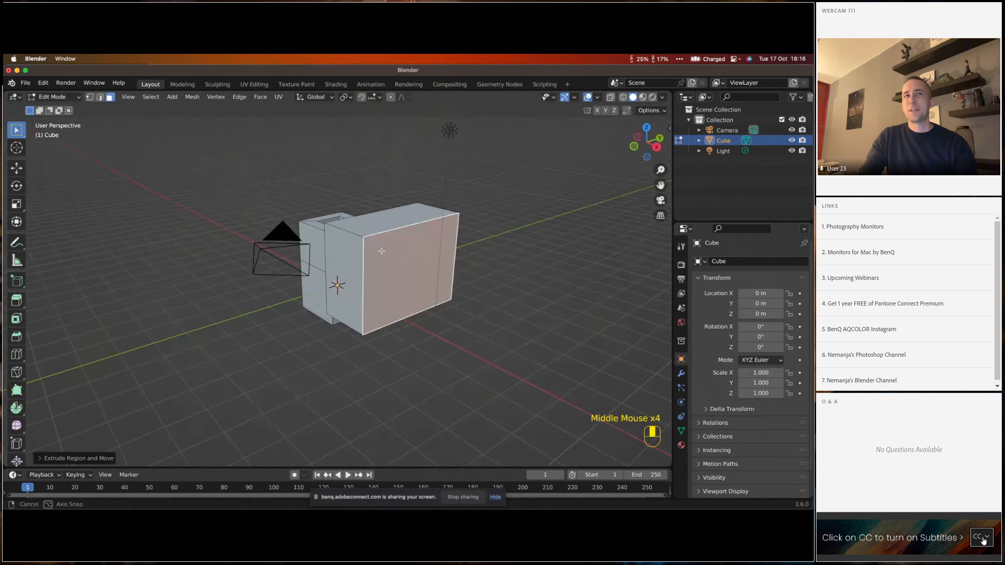
key(super+b)
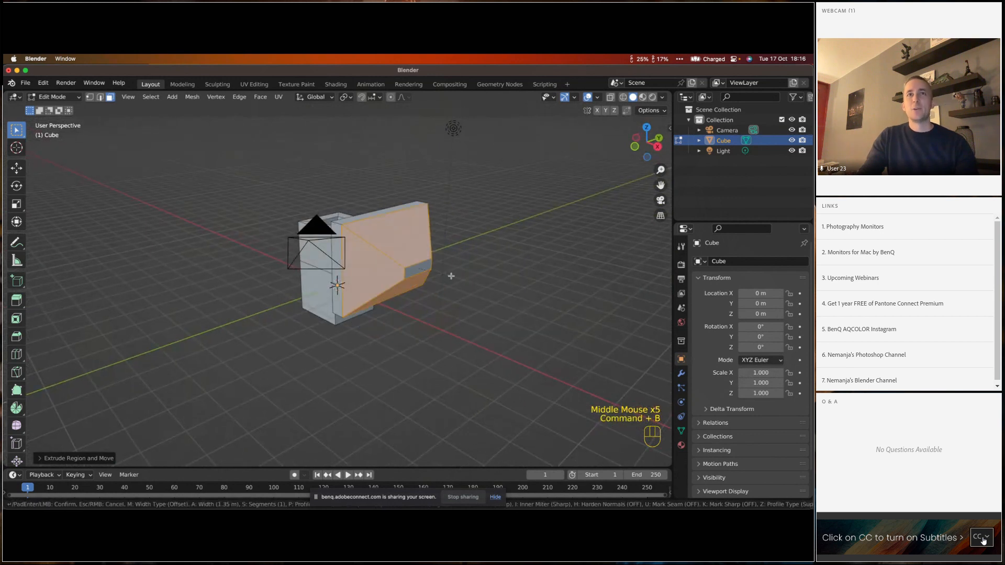
scroll(445, 272, up, 4)
scroll(447, 272, up, 2)
click(446, 273)
middle_click(455, 273)
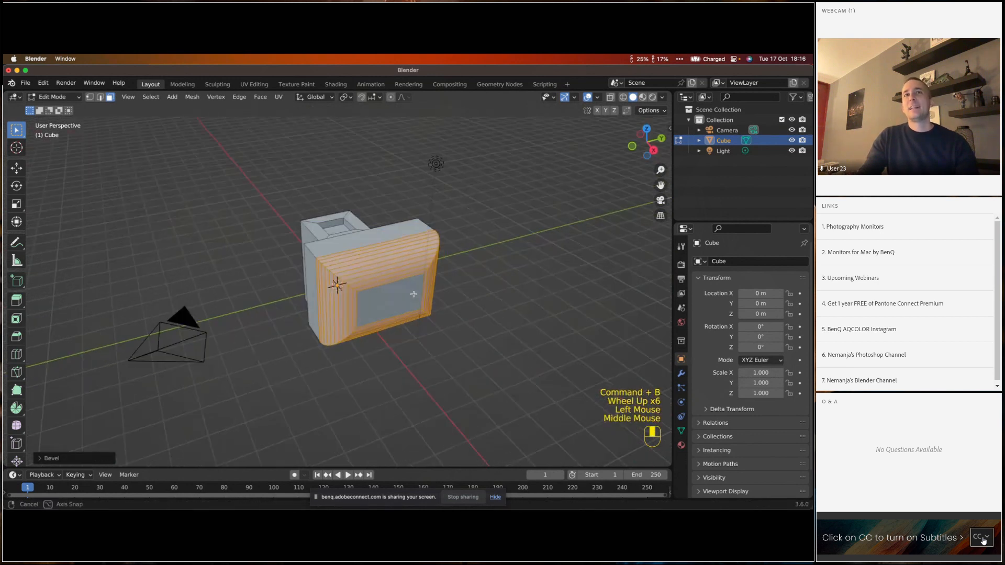
middle_click(471, 274)
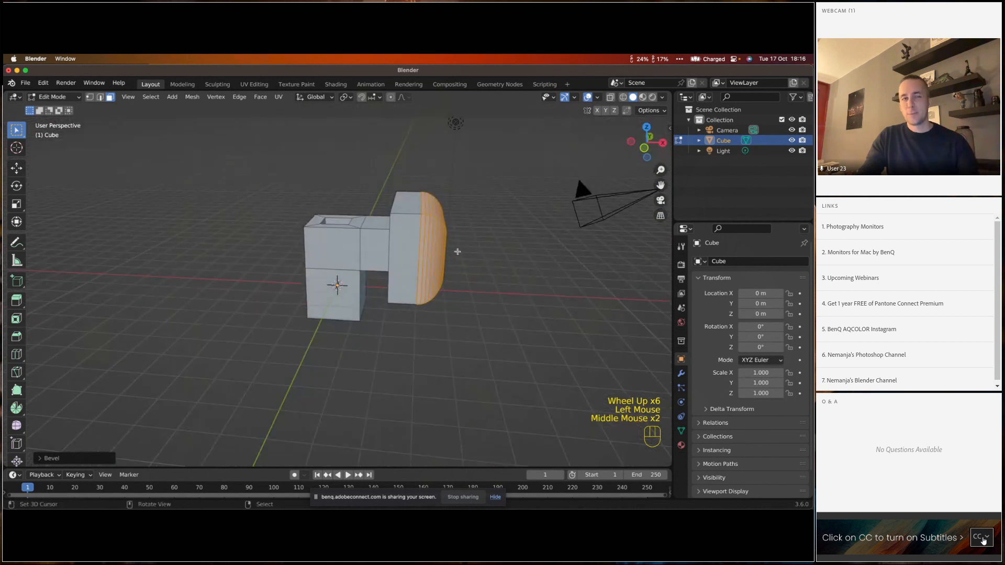
- Leave Edit Mode and delete the modelled cube from the scene
key(Tab)
right_click(411, 256)
key(Delete)
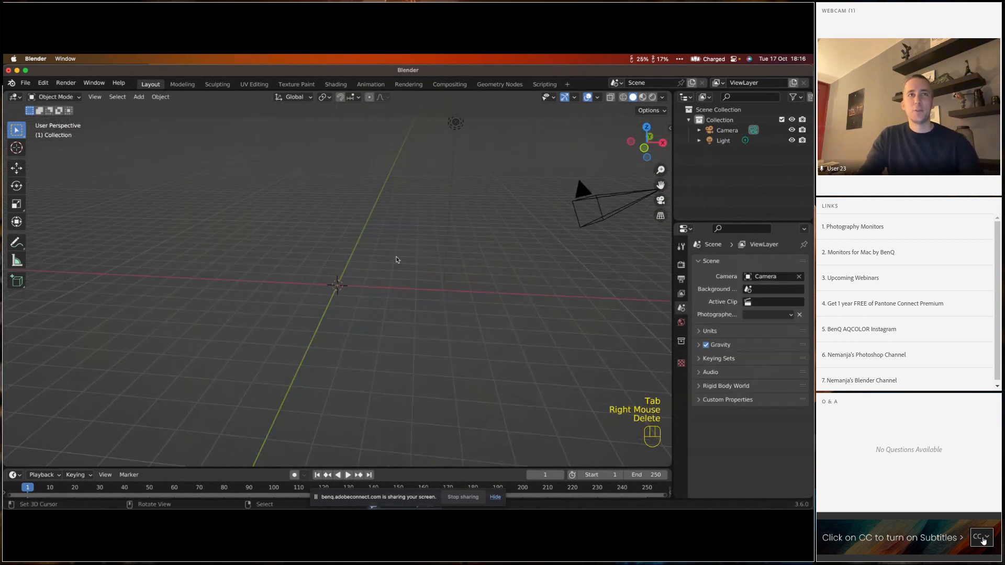
middle_click(397, 258)
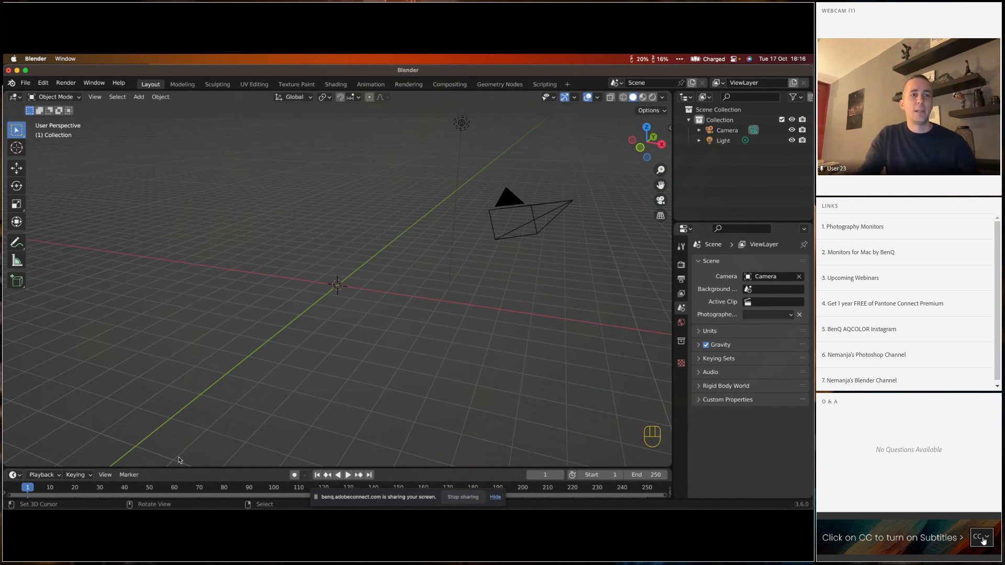
- Switch to Chrome, open the CGTrader page and look over its homepage
key(super+Tab)
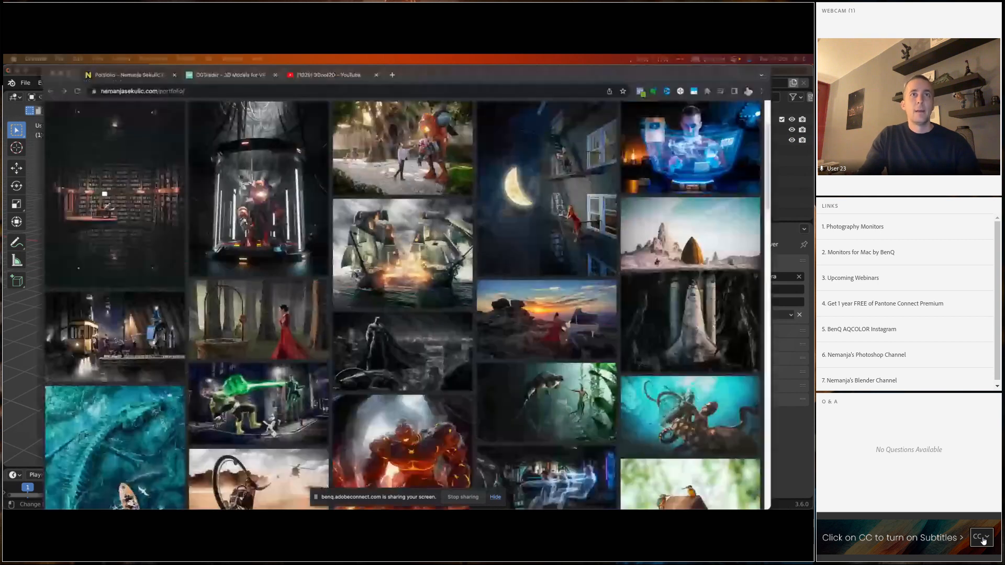
click(242, 75)
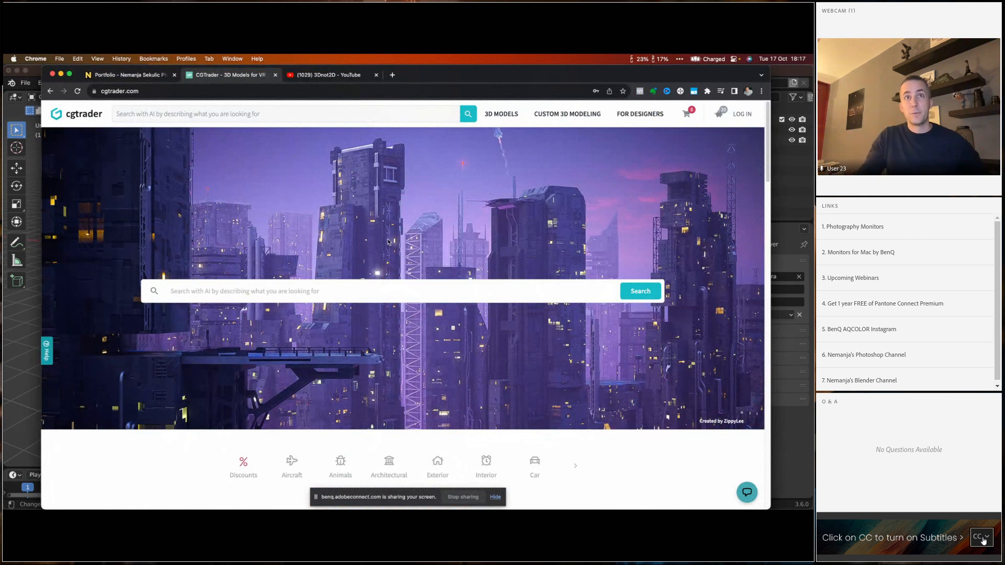
scroll(388, 243, down, 10)
scroll(388, 243, up, 10)
- Search the CGTrader model library for "chair"
click(301, 290)
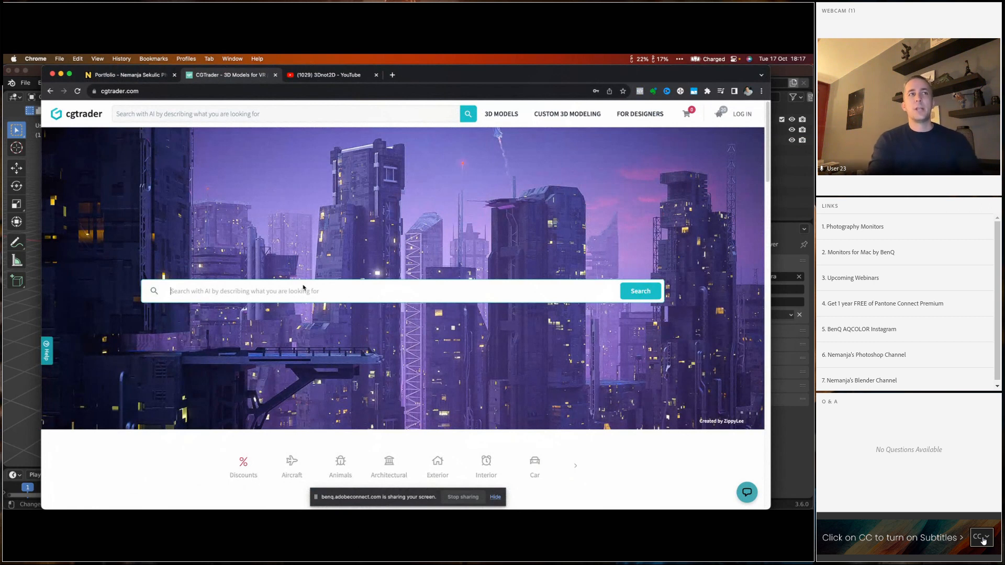
text(chair)
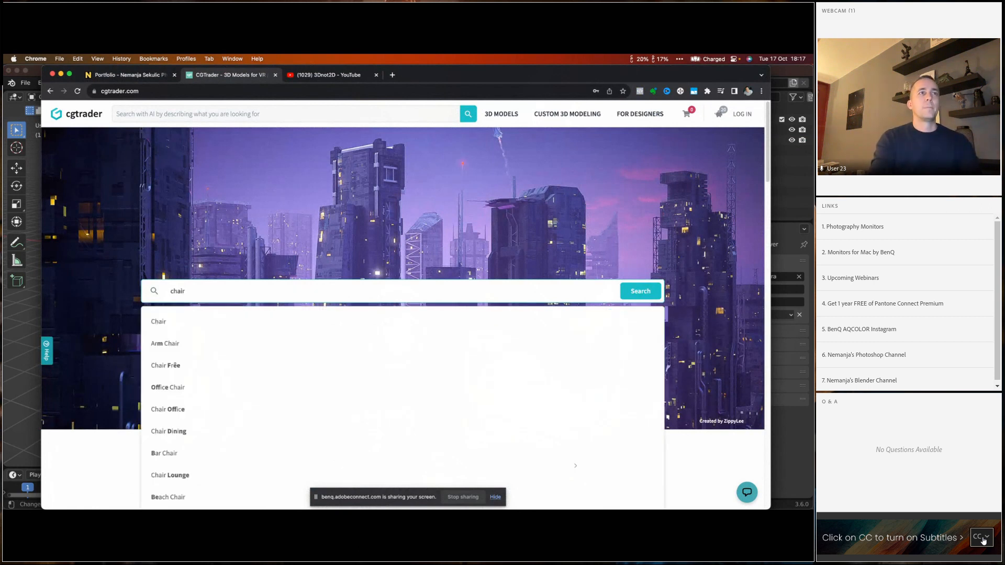
key(BackSpace)
key(BackSpace)
text(ir)
key(Return)
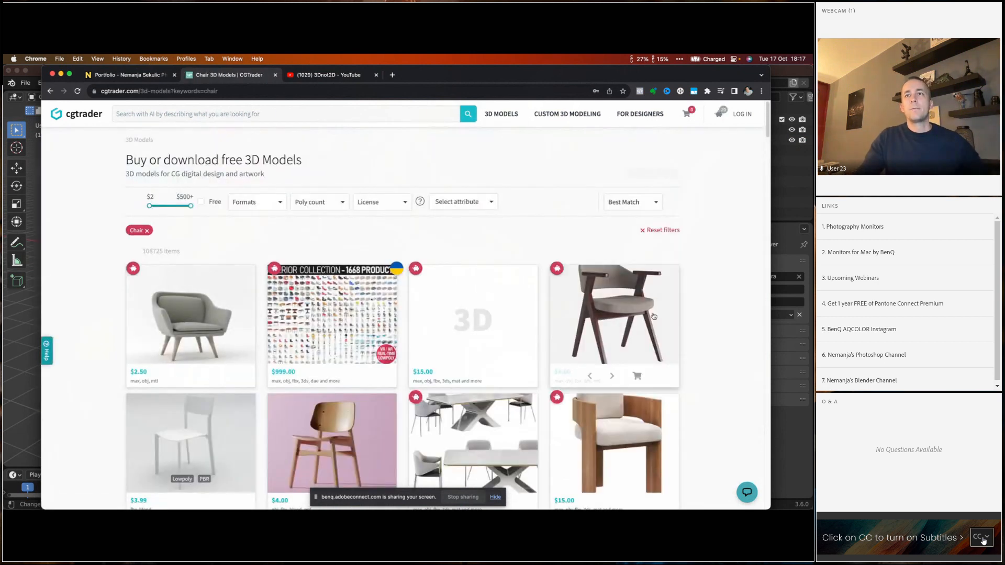
- Browse the chair models down to the page navigation at the end of the results and go back to the first models
scroll(247, 306, down, 10)
scroll(266, 250, up, 10)
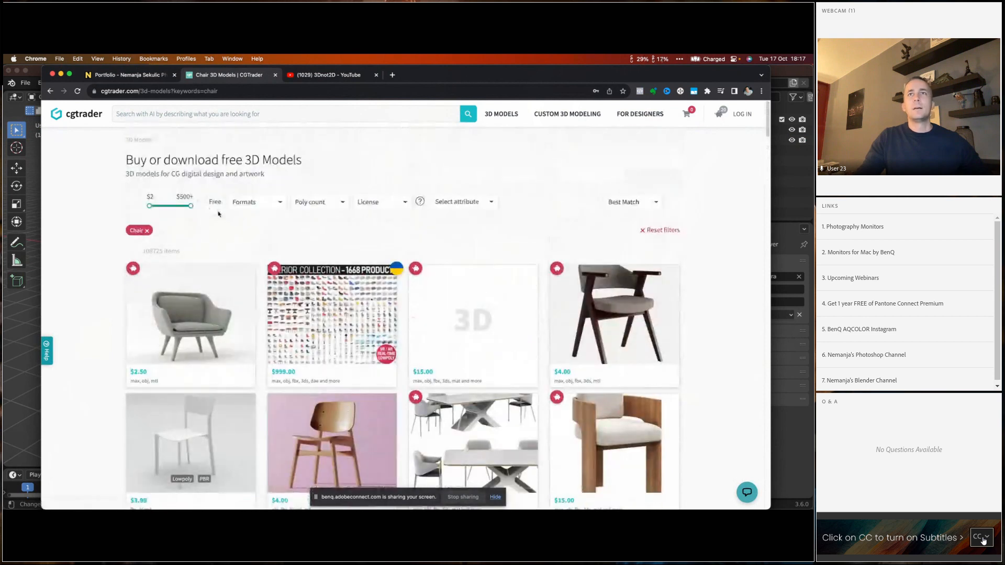
scroll(403, 233, down, 15)
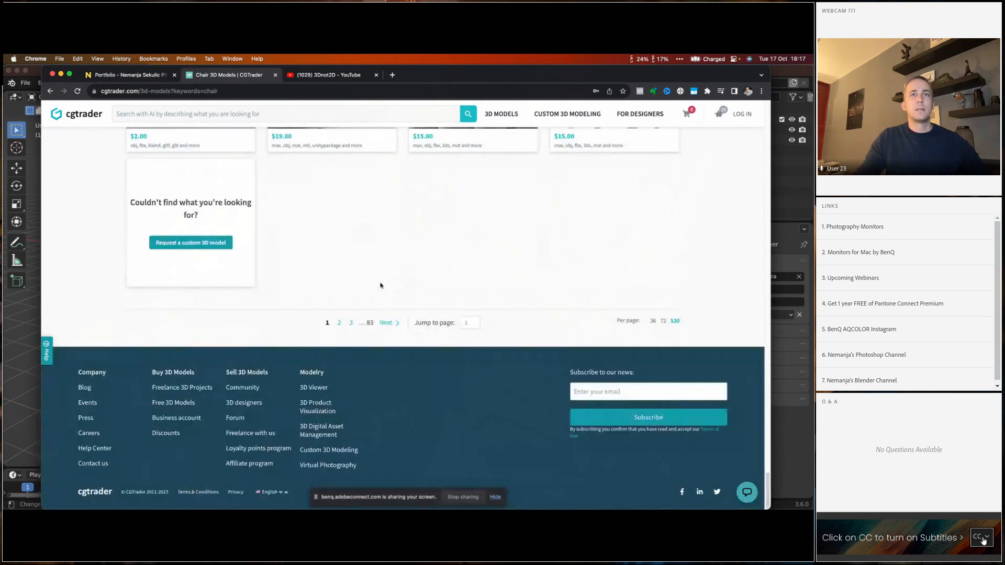
click(378, 328)
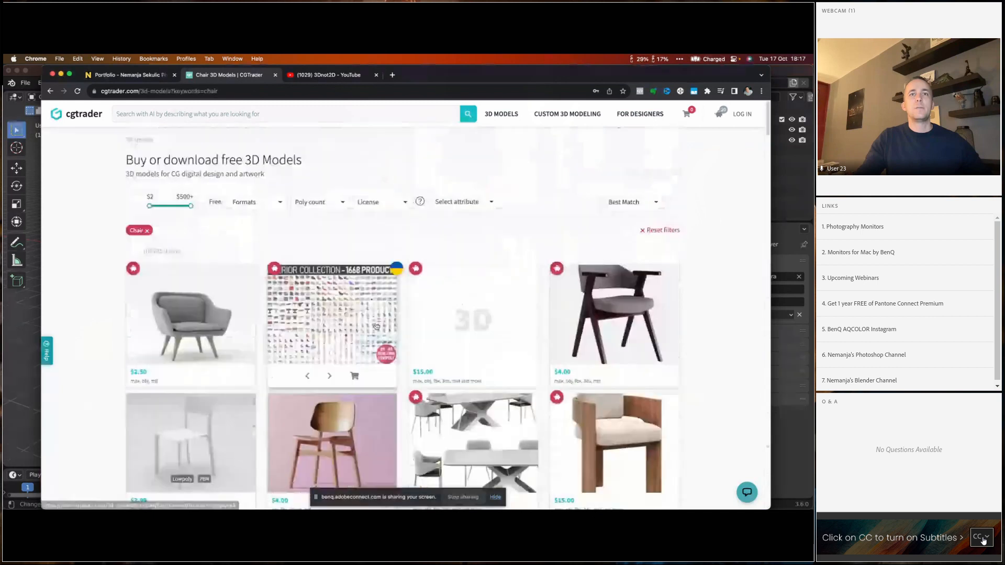
- Look over the first chair models and restrict the results to free models
scroll(377, 326, down, 3)
scroll(376, 326, down, 3)
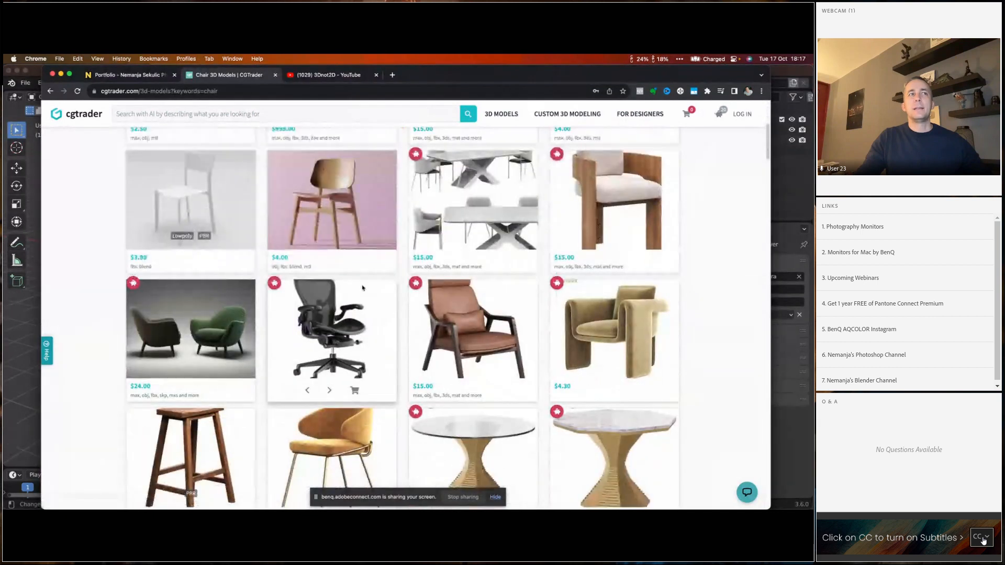
scroll(335, 362, up, 6)
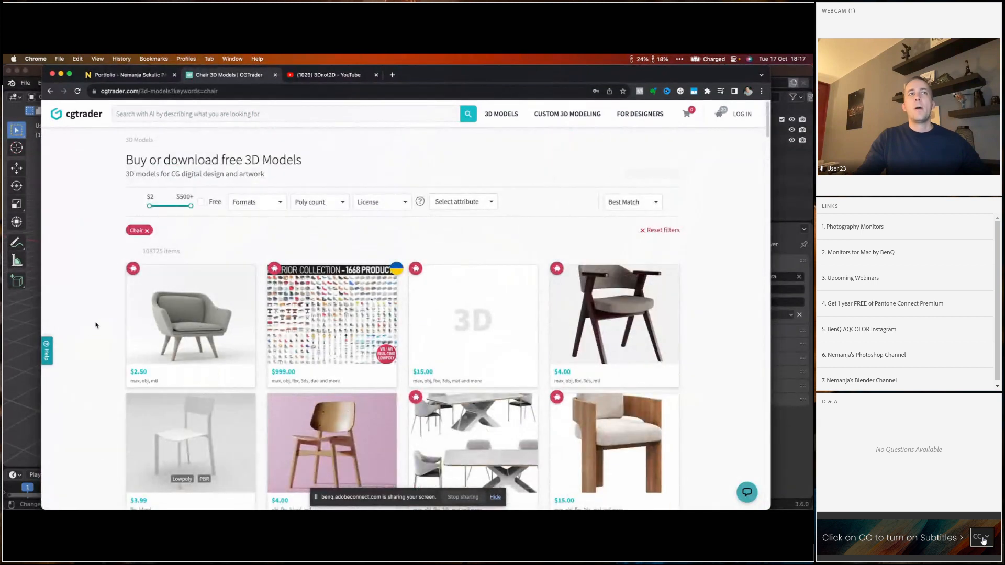
click(202, 204)
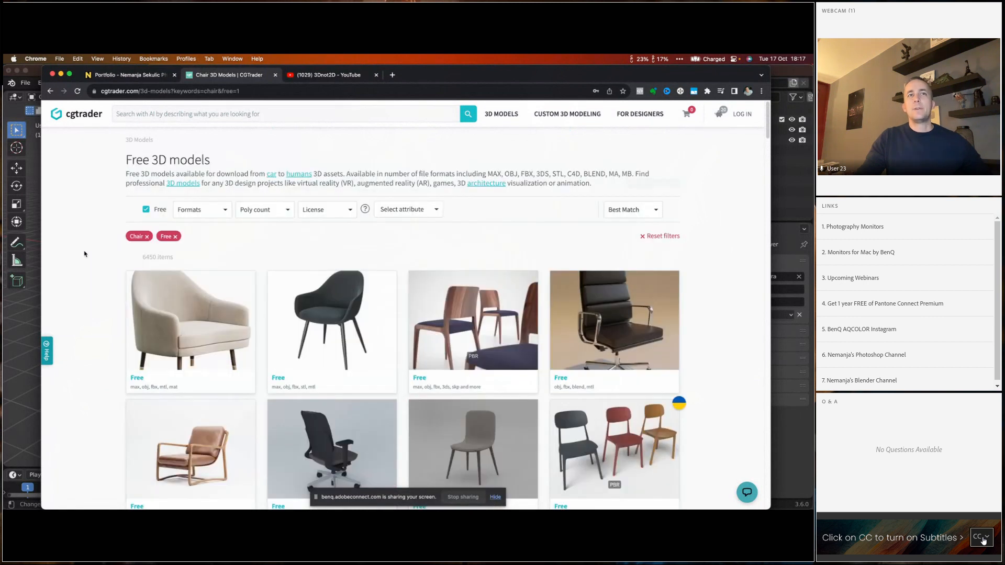
- Browse the free chair models down the results page
scroll(85, 254, down, 5)
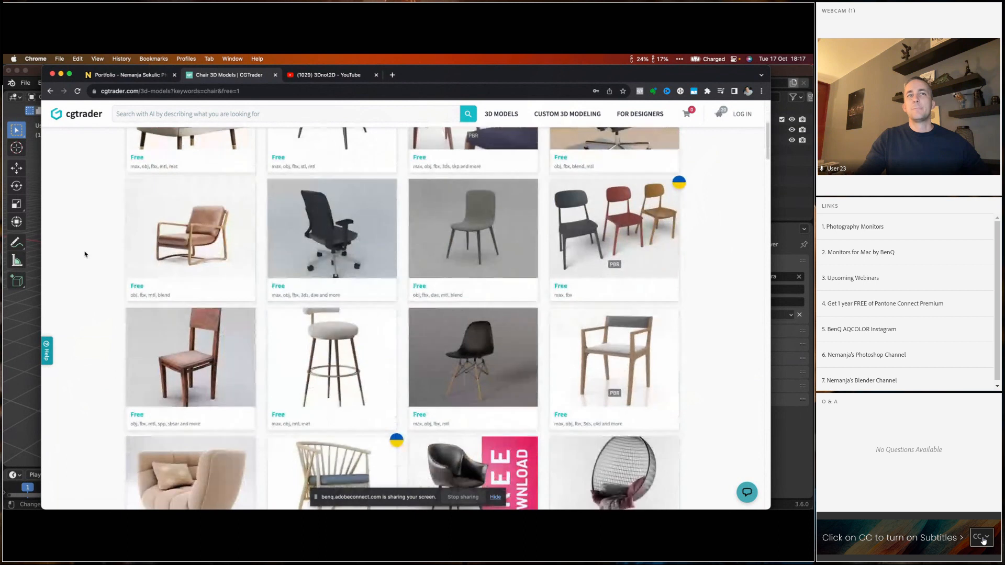
scroll(84, 254, down, 4)
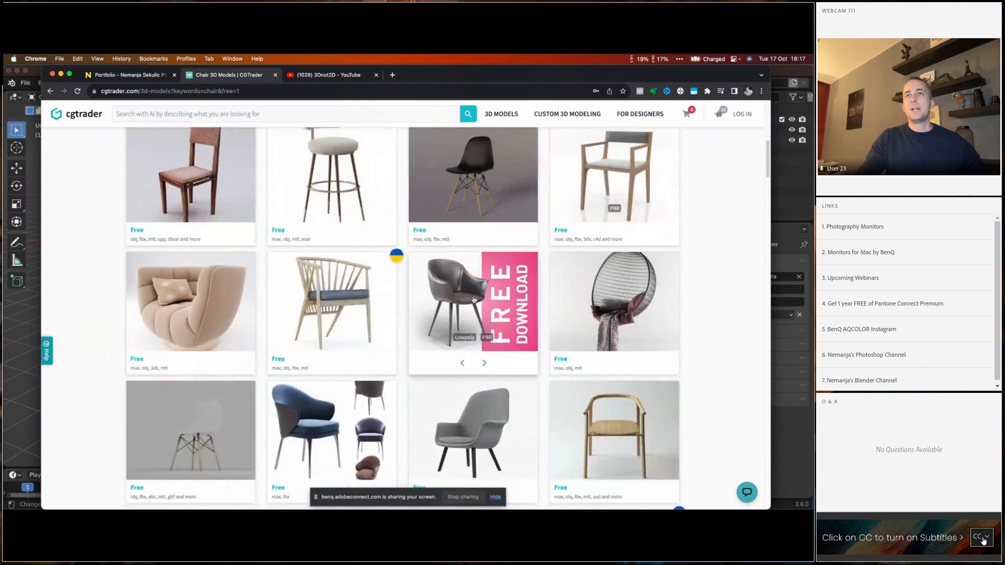
scroll(474, 300, down, 6)
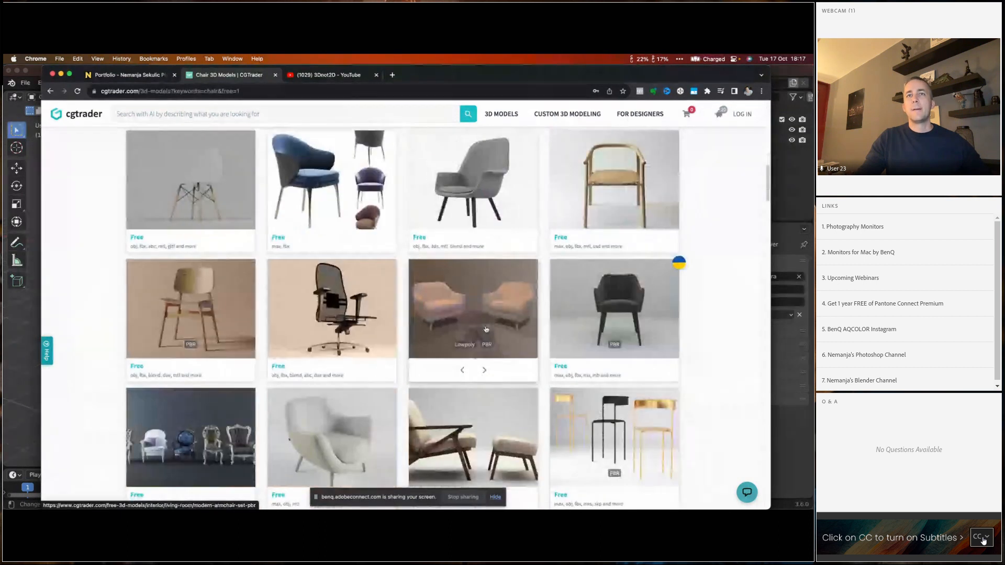
scroll(486, 329, down, 13)
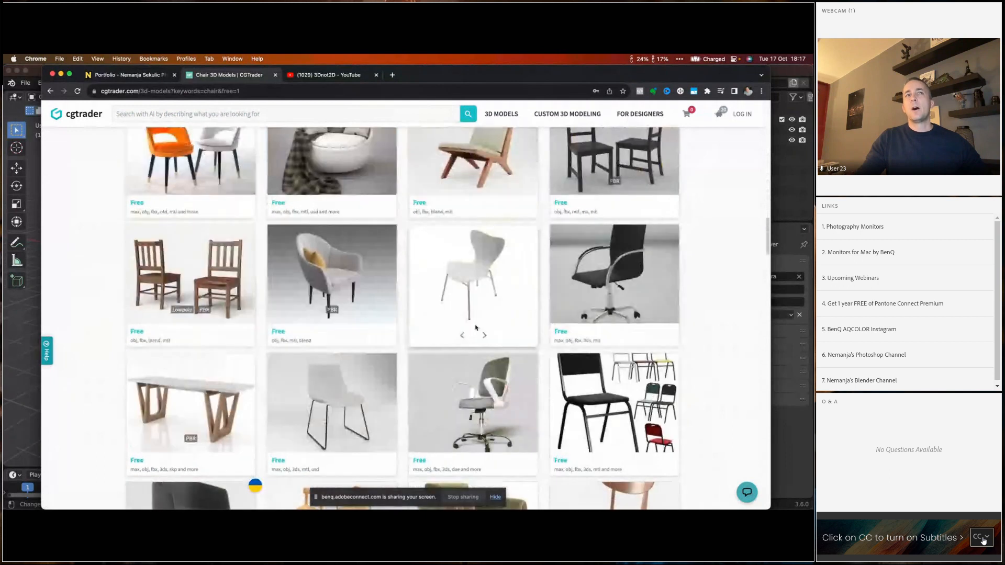
scroll(476, 328, down, 12)
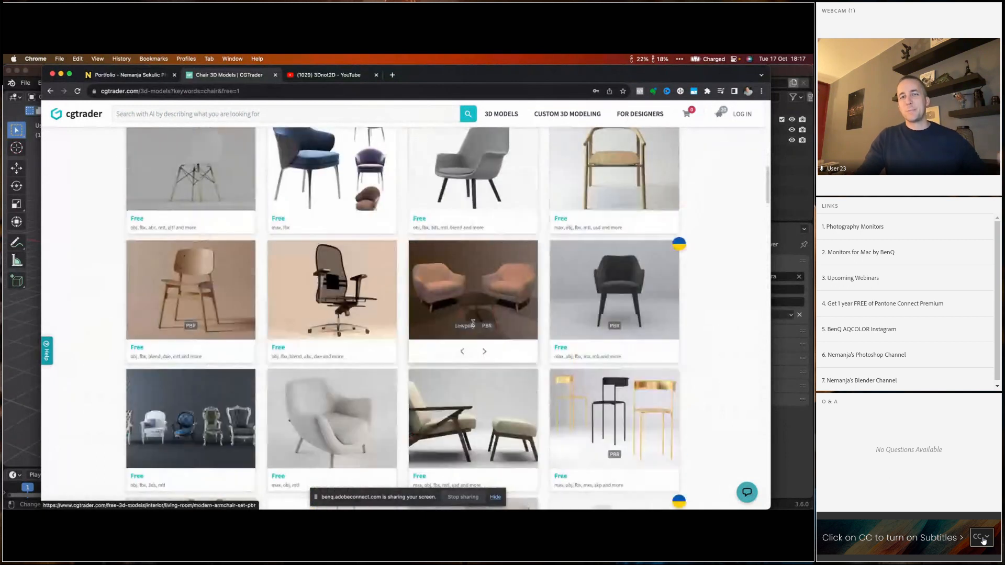
mouse_move(473, 324)
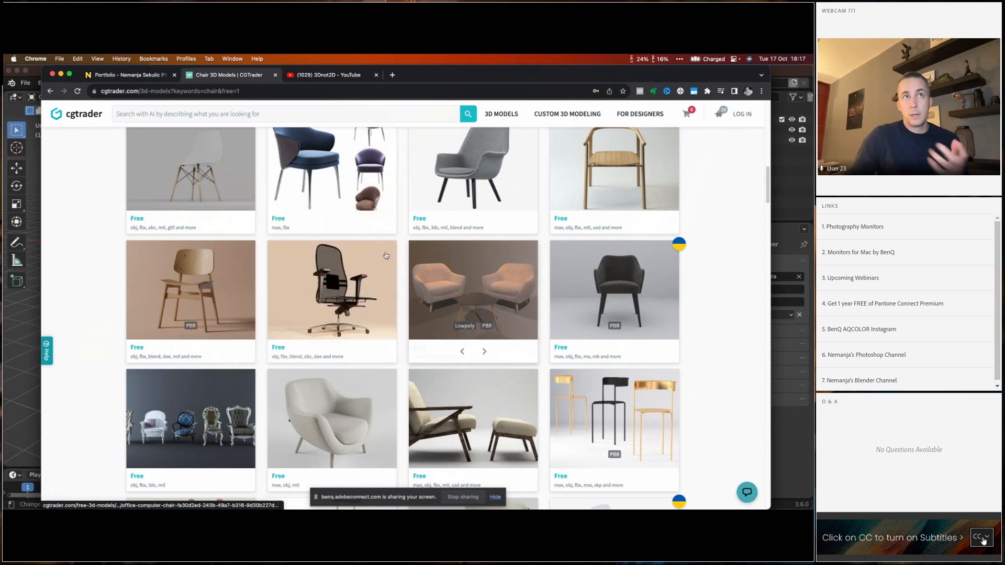
- Search the CGTrader model library for "spaceshiup"
scroll(258, 256, up, 5)
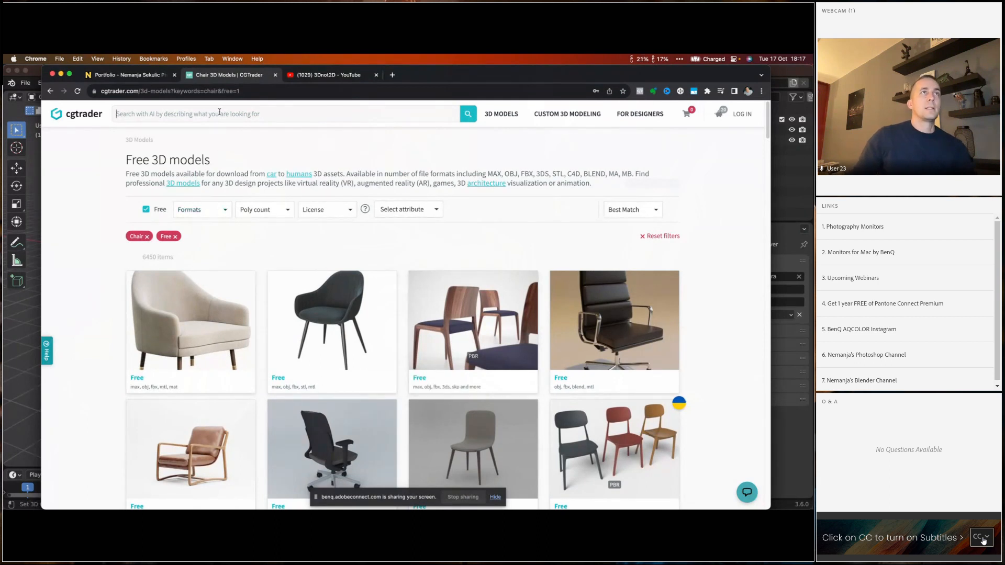
text(spaceshiup)
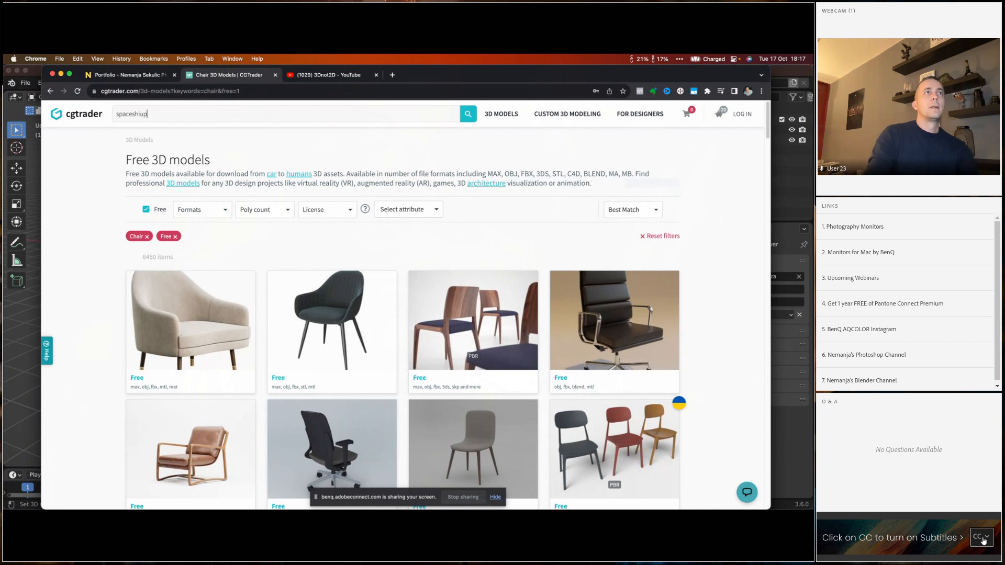
key(Return)
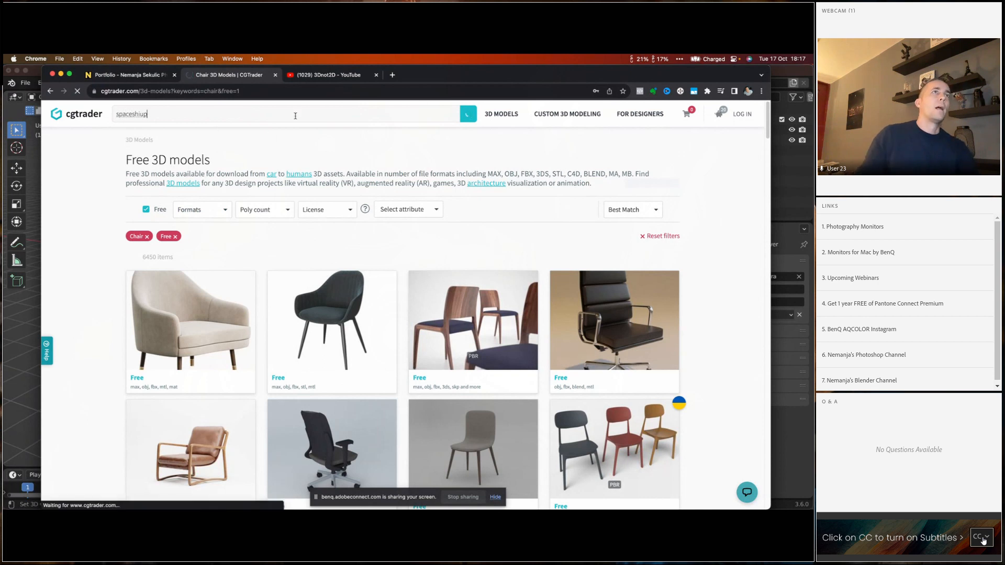
drag(164, 113, 137, 112)
right_click(137, 112)
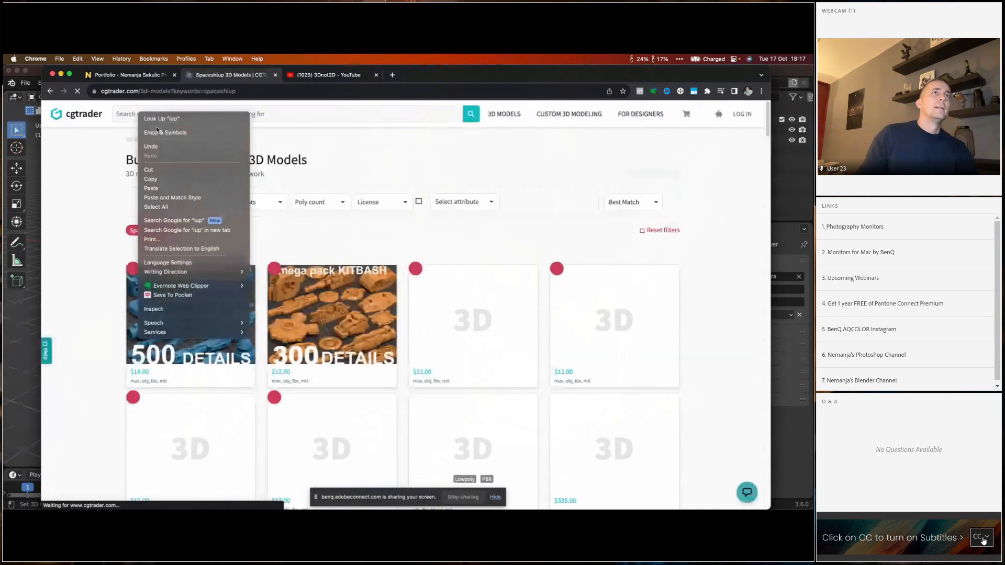
click(156, 112)
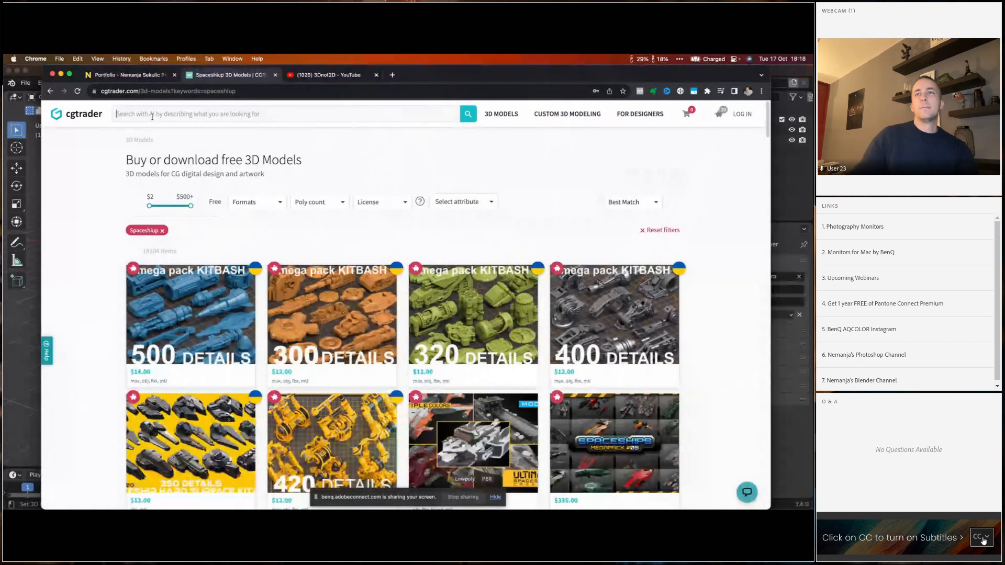
- Look through the spaceship models and limit the results to free ones
scroll(209, 220, down, 3)
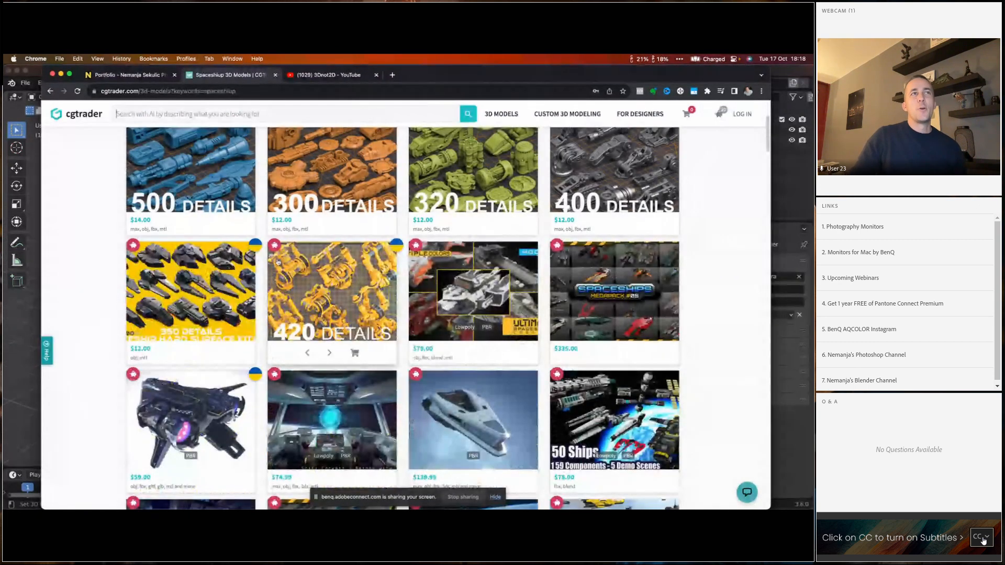
scroll(252, 189, down, 6)
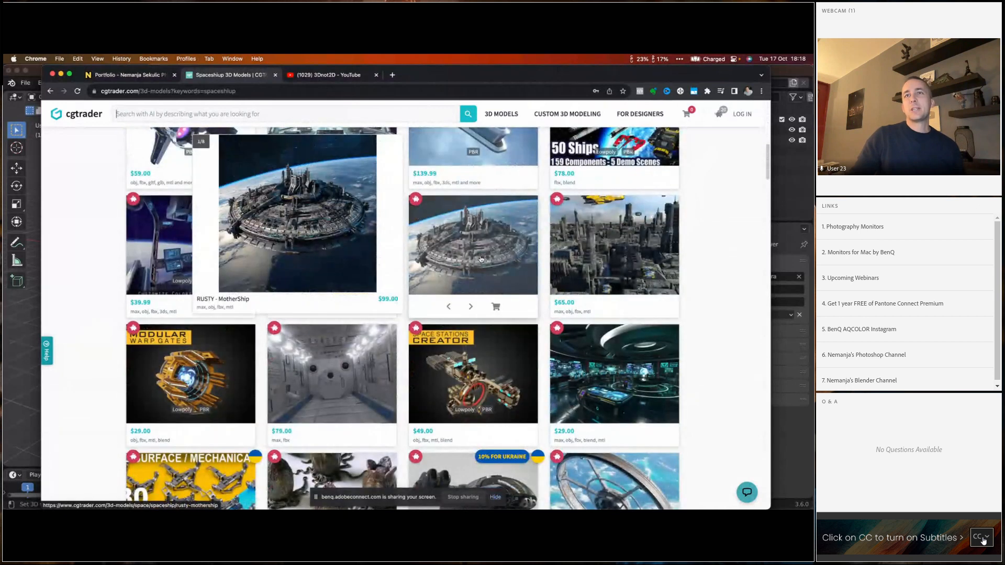
scroll(486, 259, down, 2)
scroll(348, 273, down, 2)
scroll(348, 273, up, 14)
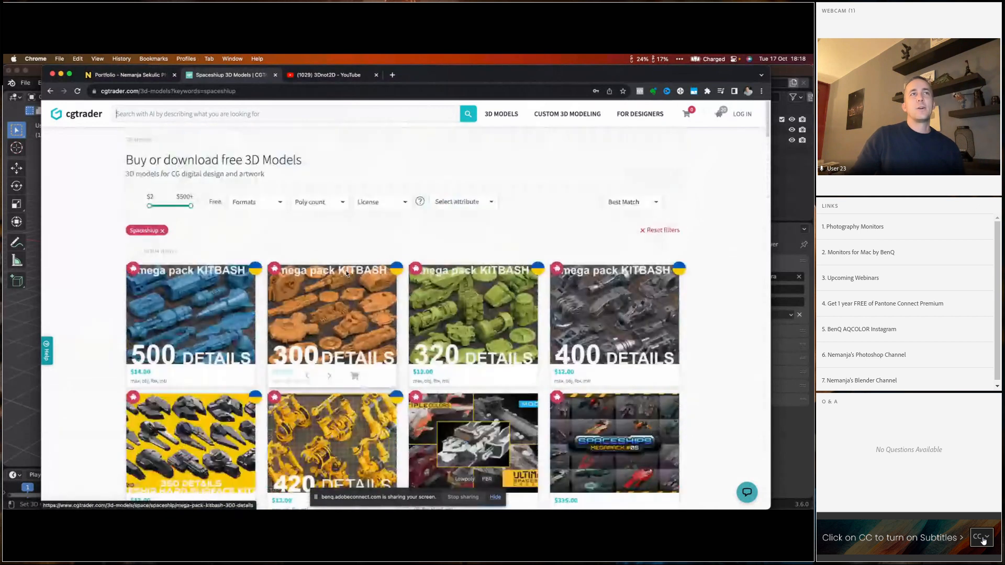
click(201, 202)
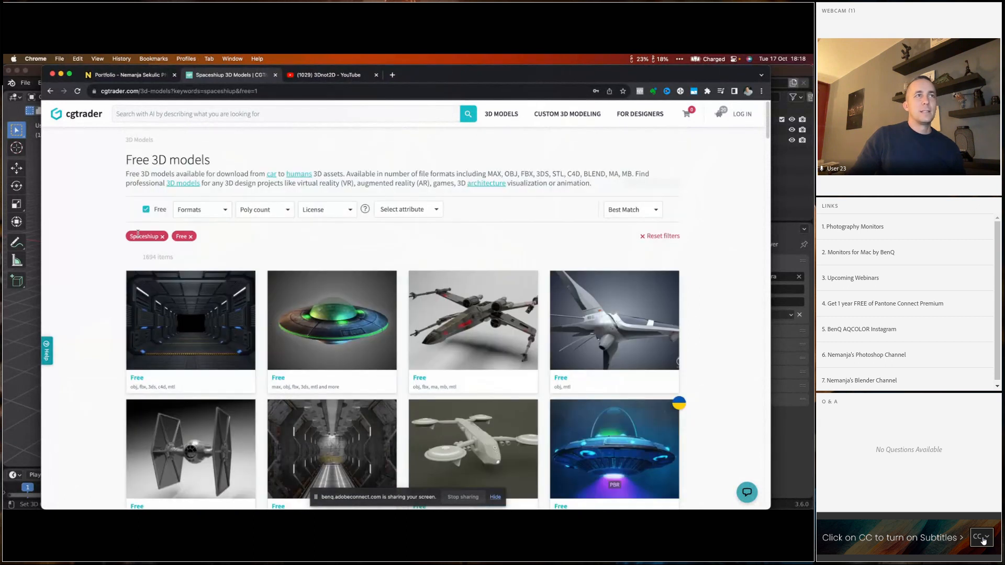
- Browse the free spaceship models and return to the start of the results
scroll(469, 286, down, 8)
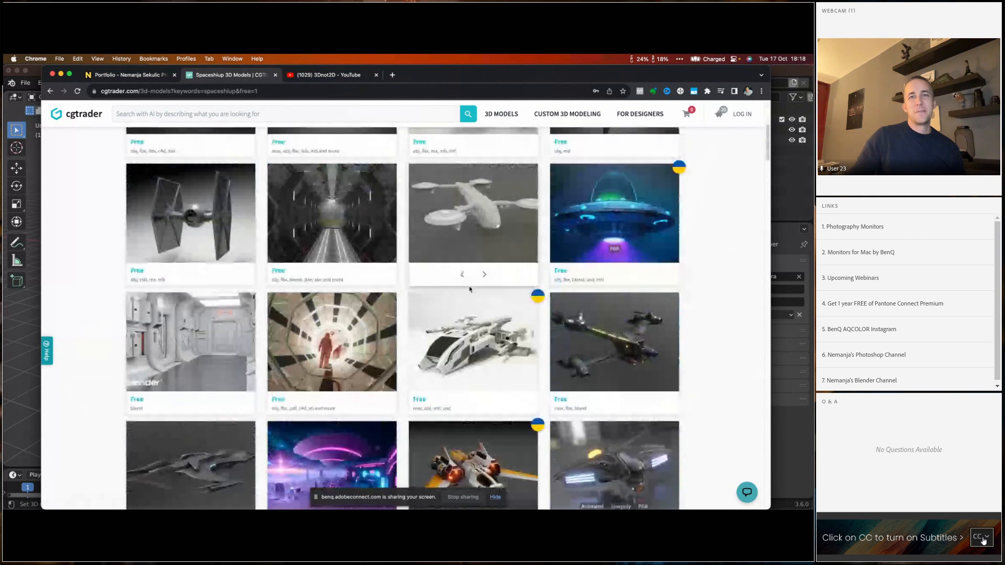
scroll(470, 286, down, 4)
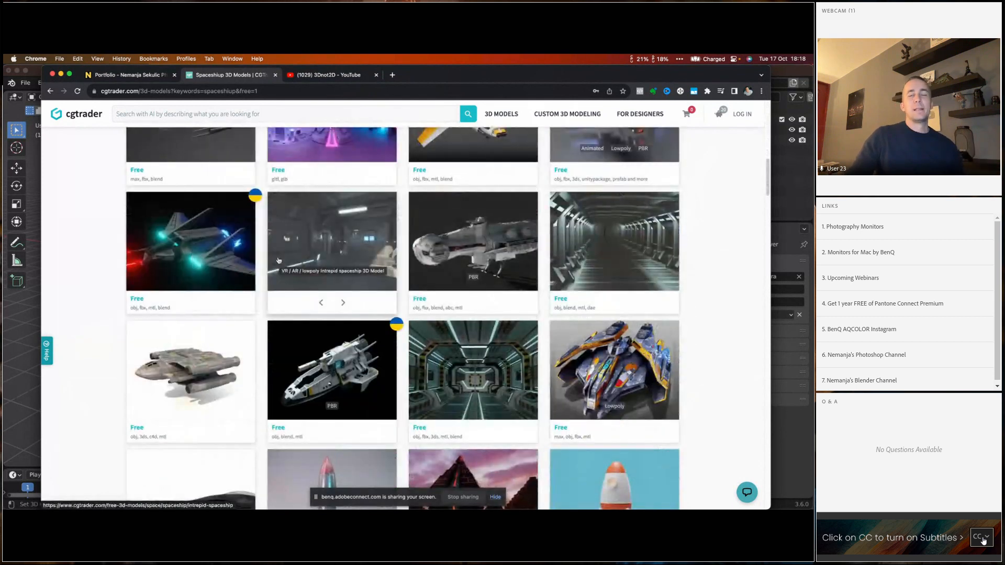
mouse_move(278, 260)
scroll(278, 260, up, 15)
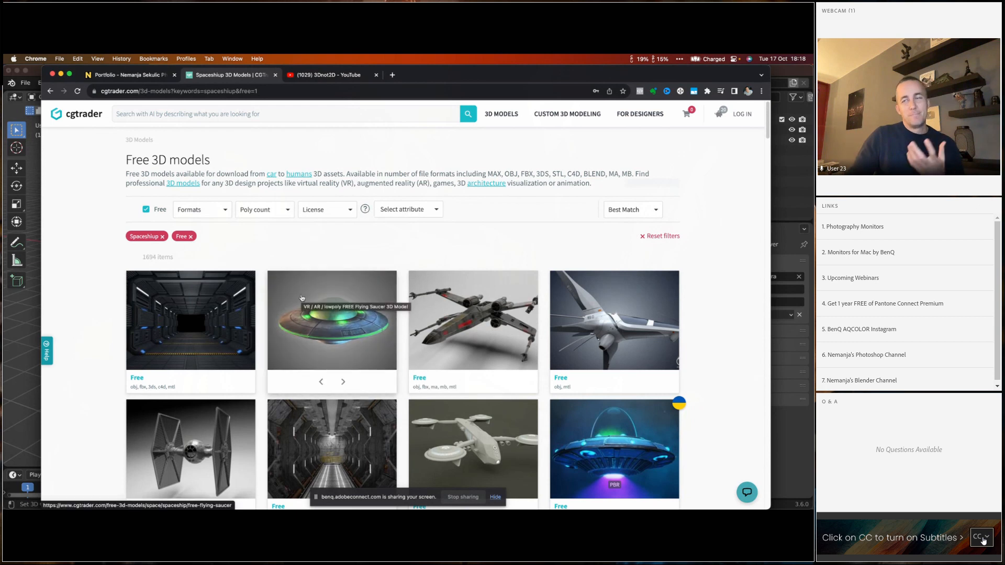
mouse_move(301, 298)
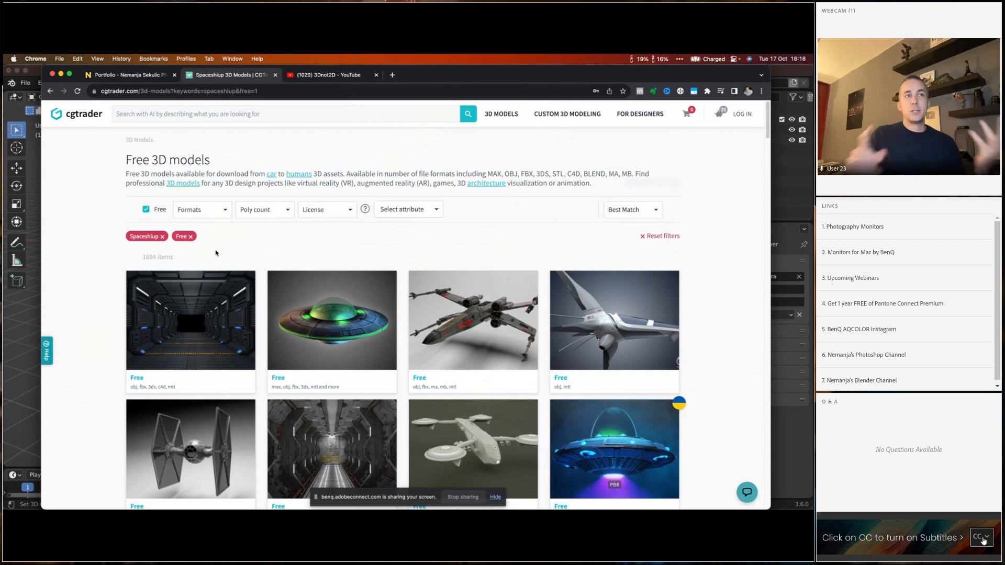
- Switch to Blender and snap the 3D cursor to the world origin
click(37, 285)
key(shift+s)
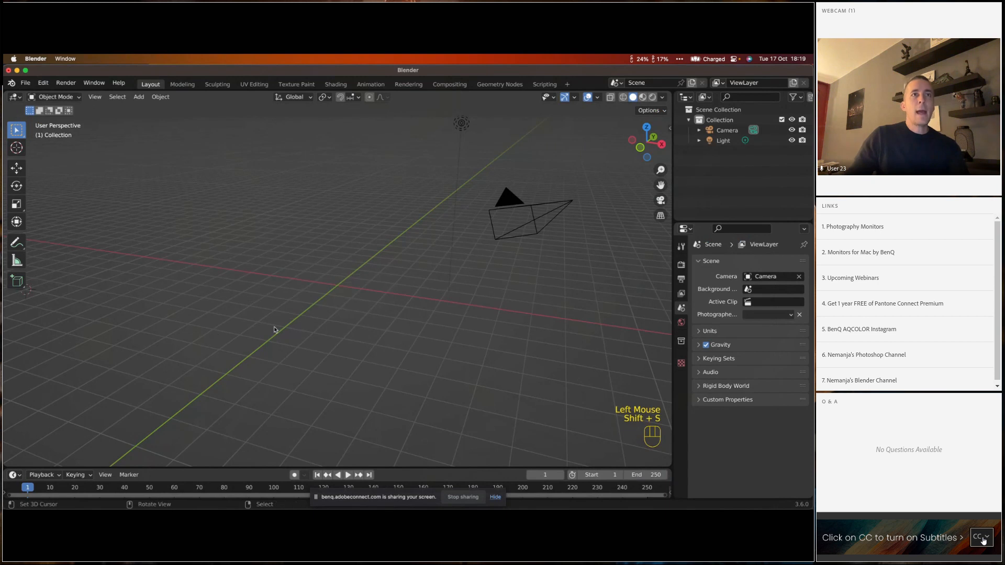
key(shift+s)
click(277, 321)
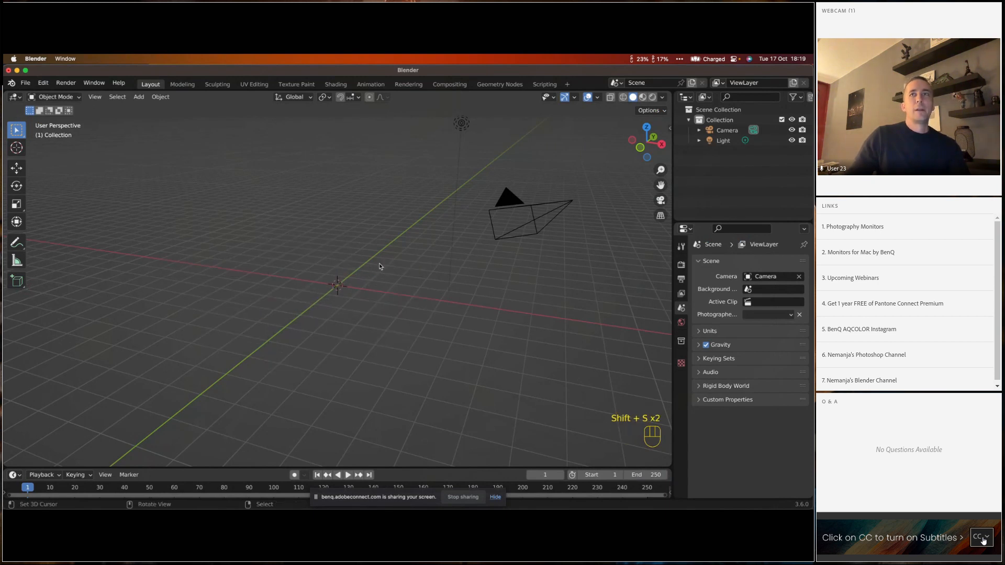
- Delete the light from the scene
drag(485, 244, 400, 198)
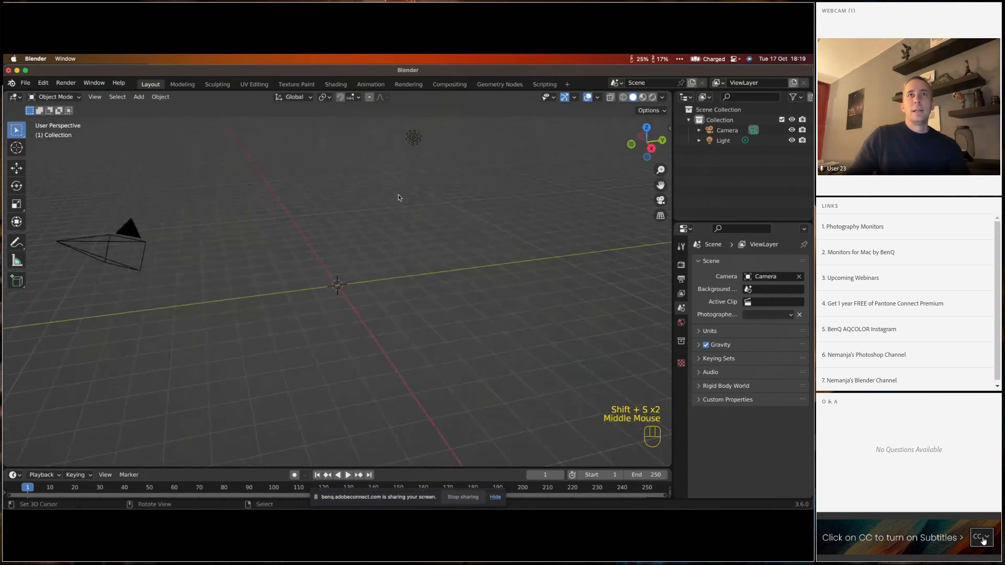
right_click(411, 139)
key(Delete)
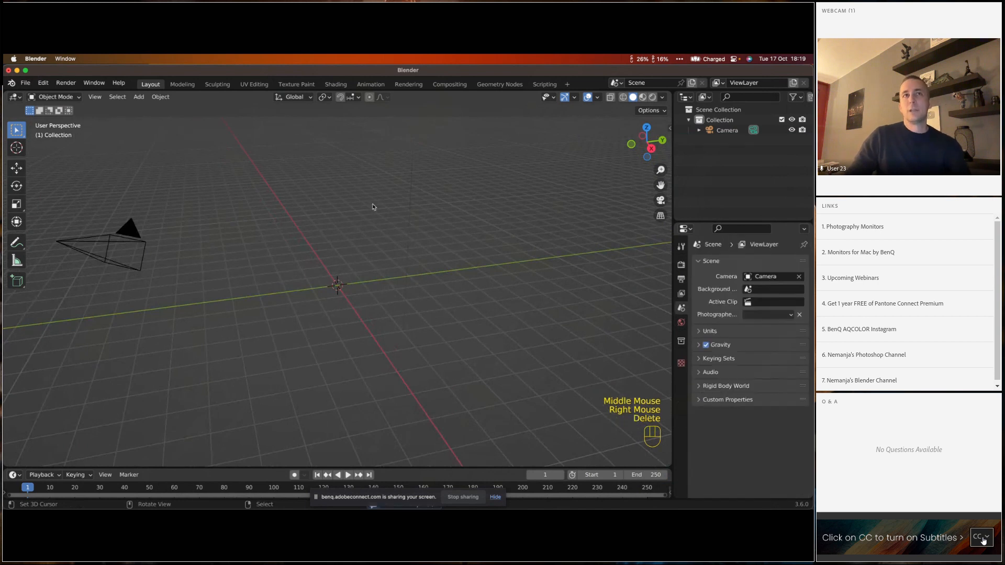
- Add a cube mesh at the world origin and view it from several angles
scroll(336, 285, down, 2)
scroll(337, 285, up, 2)
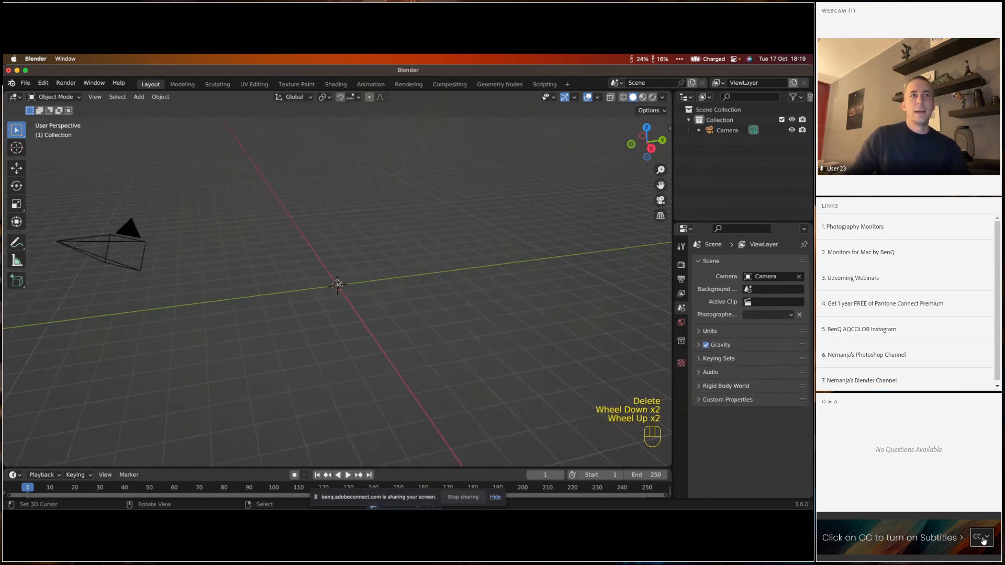
key(shift+a)
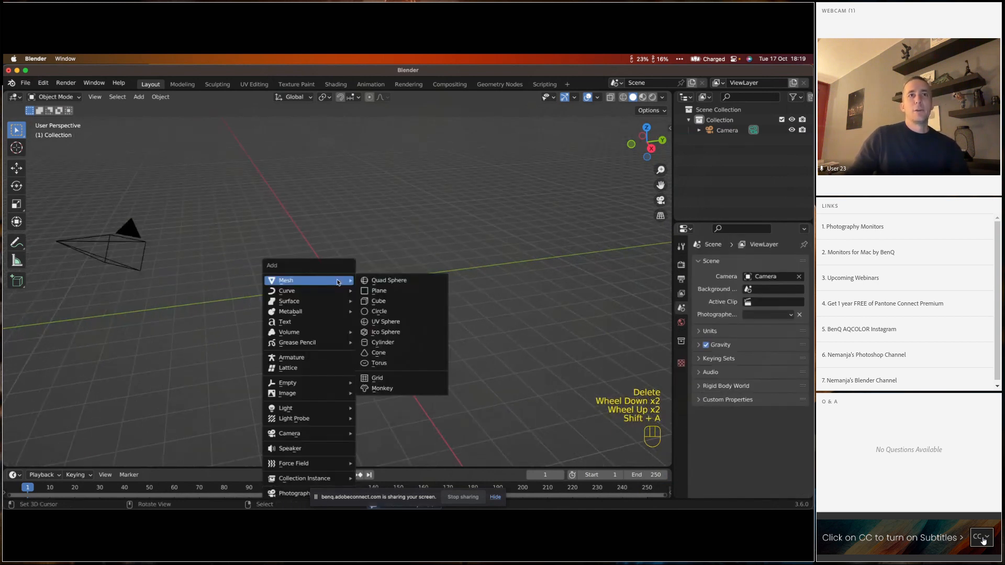
click(392, 301)
drag(393, 301, 419, 298)
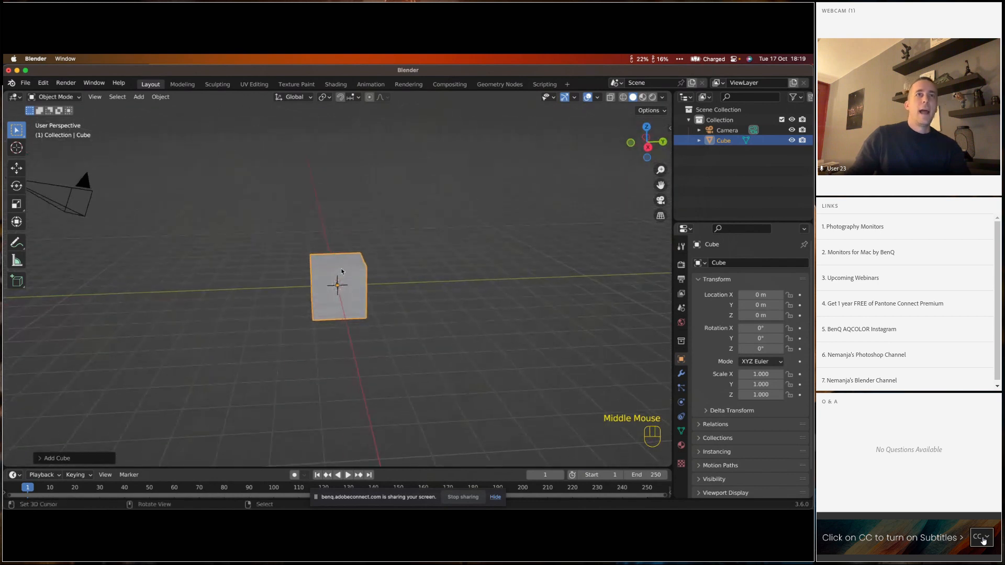
scroll(410, 310, up, 1)
scroll(340, 304, down, 2)
drag(292, 299, 338, 294)
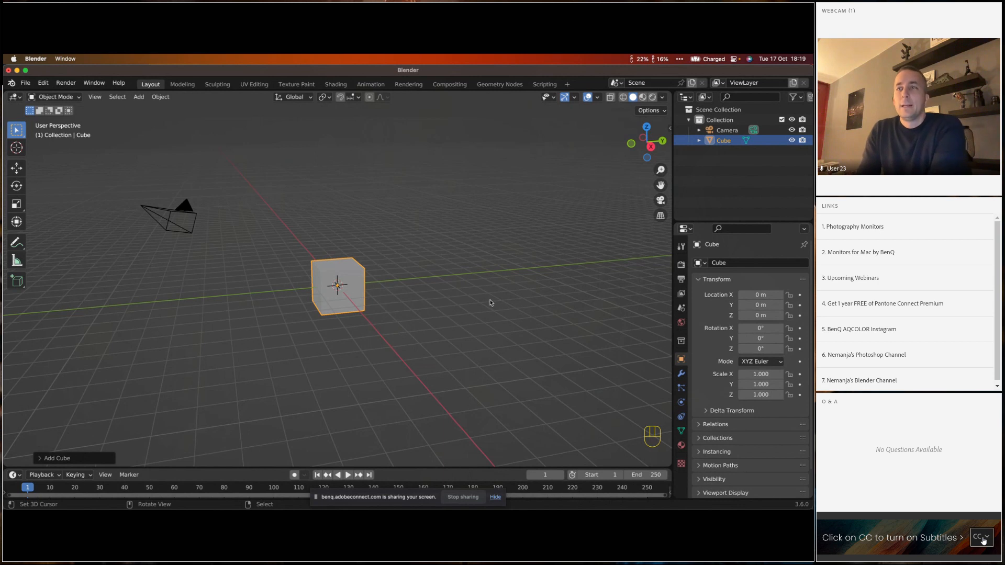
- View the scene through the camera and set the camera's focal length to 50 mm
click(756, 132)
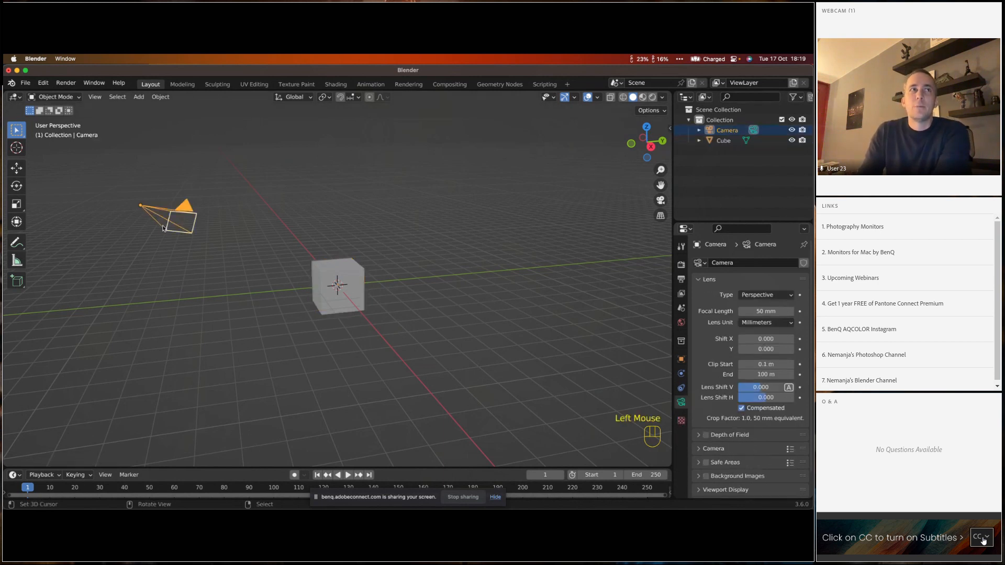
key(KP_0)
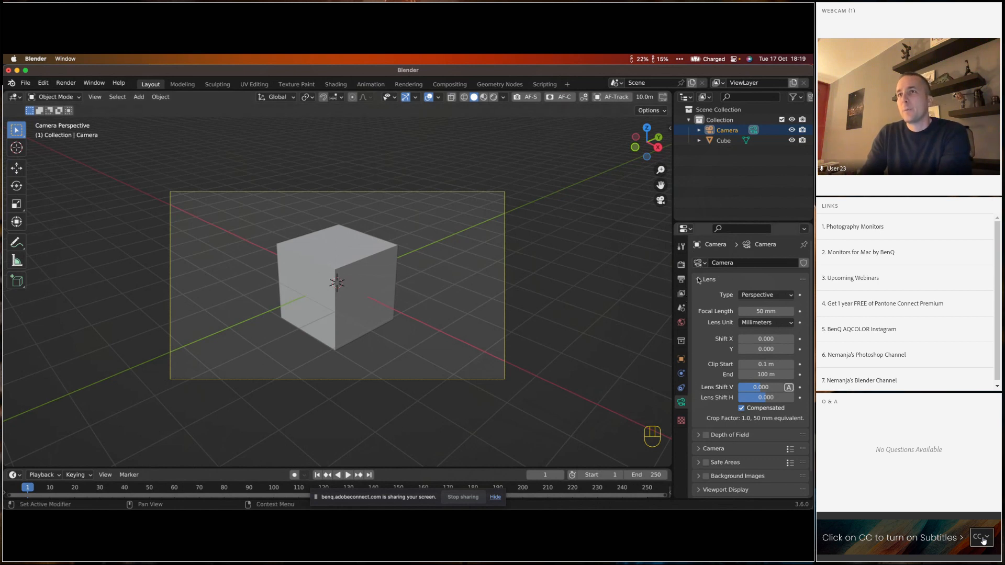
click(681, 403)
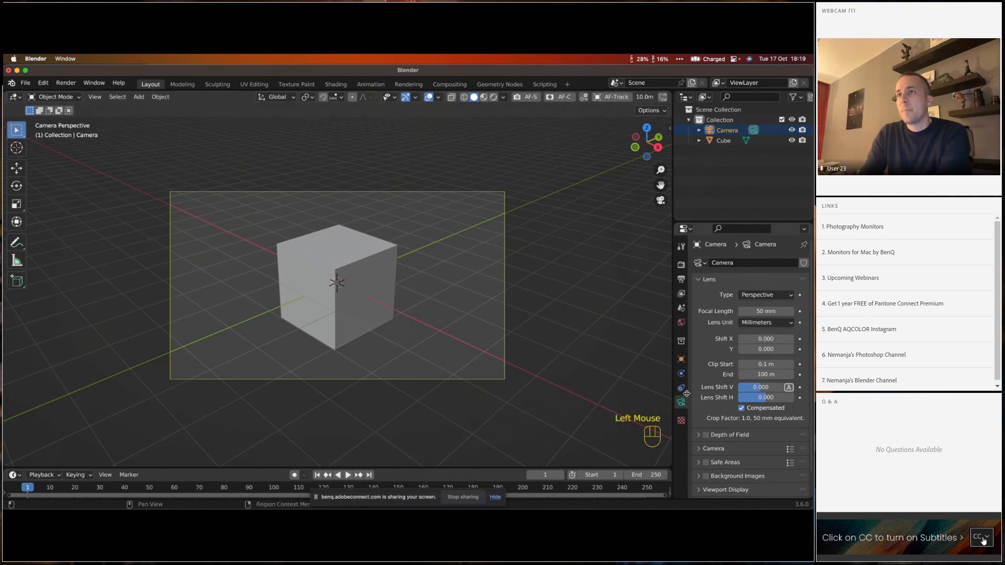
scroll(736, 308, down, 1)
mouse_move(764, 303)
mouse_down()
mouse_move(681, 303)
mouse_move(762, 303)
mouse_up()
double_click(762, 303)
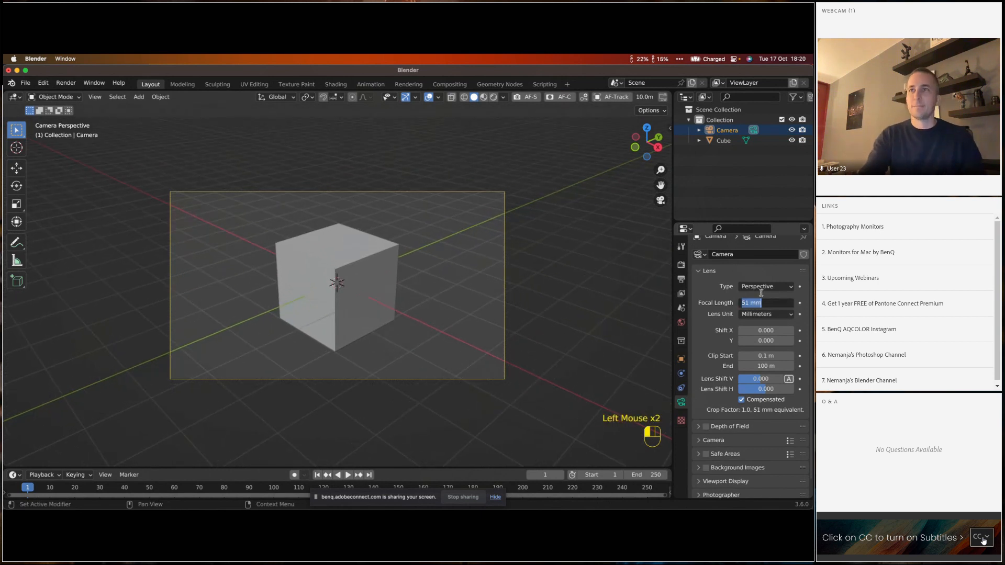
text(50)
key(Return)
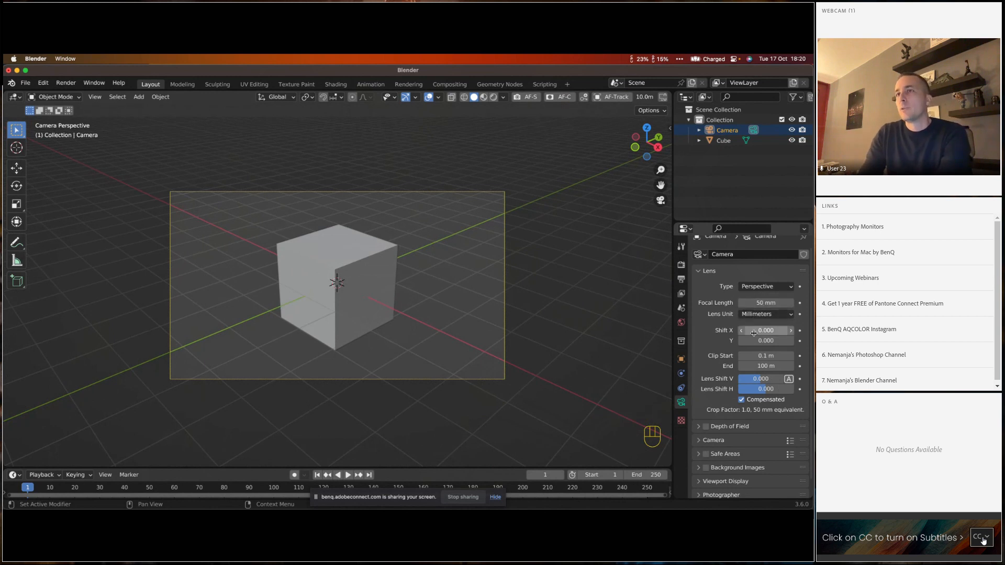
- Enable background images for the camera, add an empty image slot, and place Square.jpg behind the cube in the camera view
scroll(779, 380, down, 2)
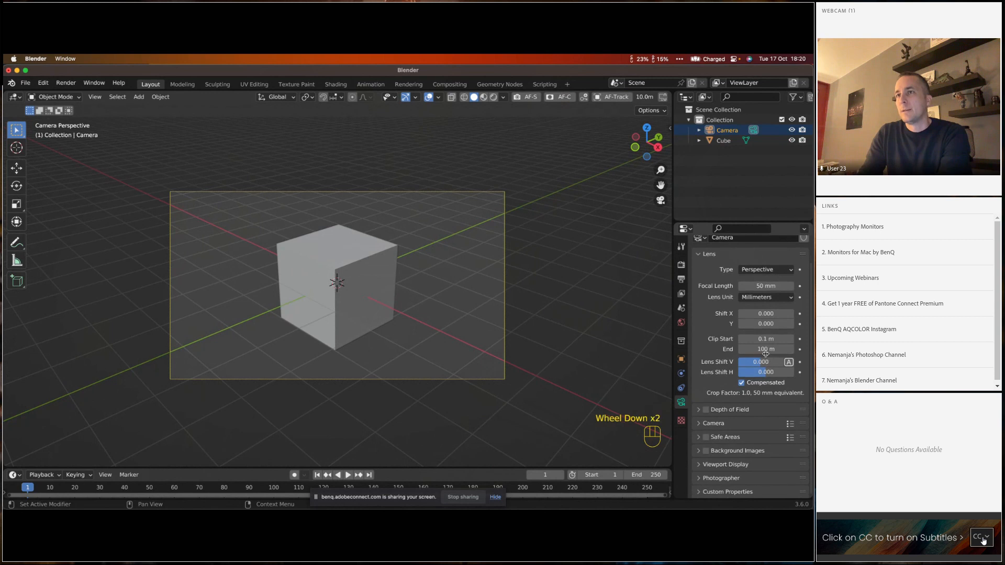
scroll(686, 361, down, 2)
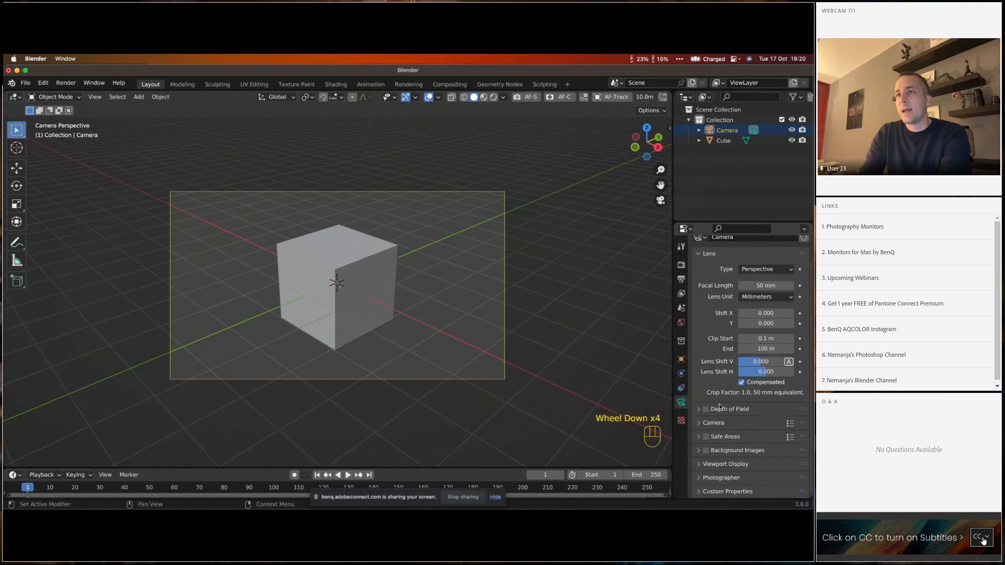
scroll(714, 412, down, 2)
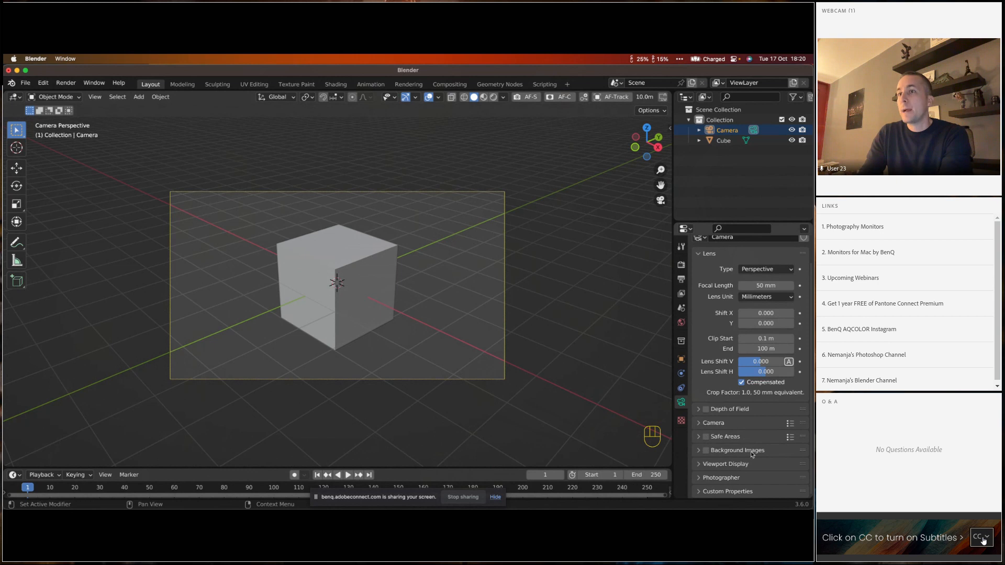
click(707, 452)
click(699, 452)
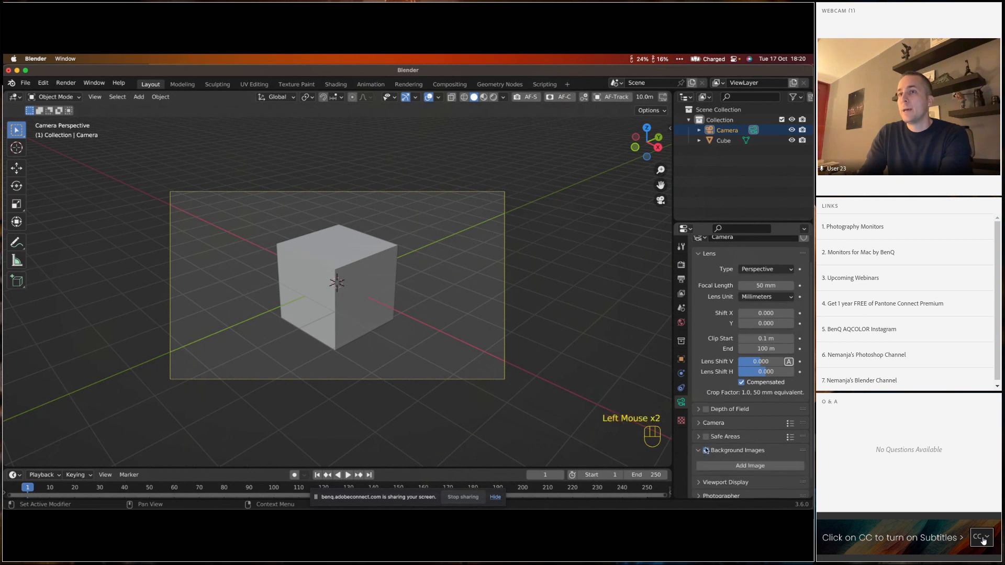
scroll(732, 439, down, 3)
scroll(732, 439, down, 1)
click(754, 448)
scroll(758, 433, down, 4)
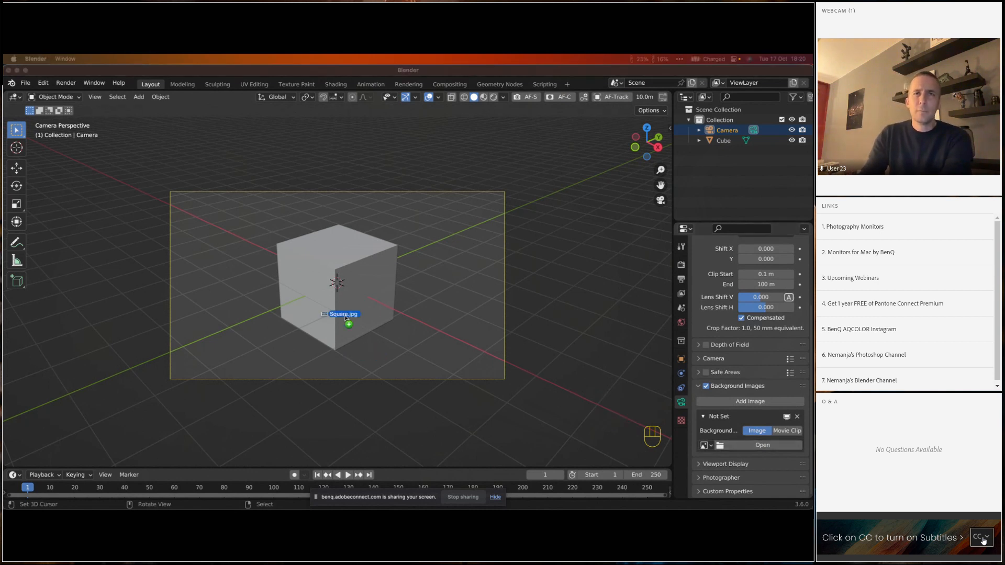
drag(348, 321, 408, 308)
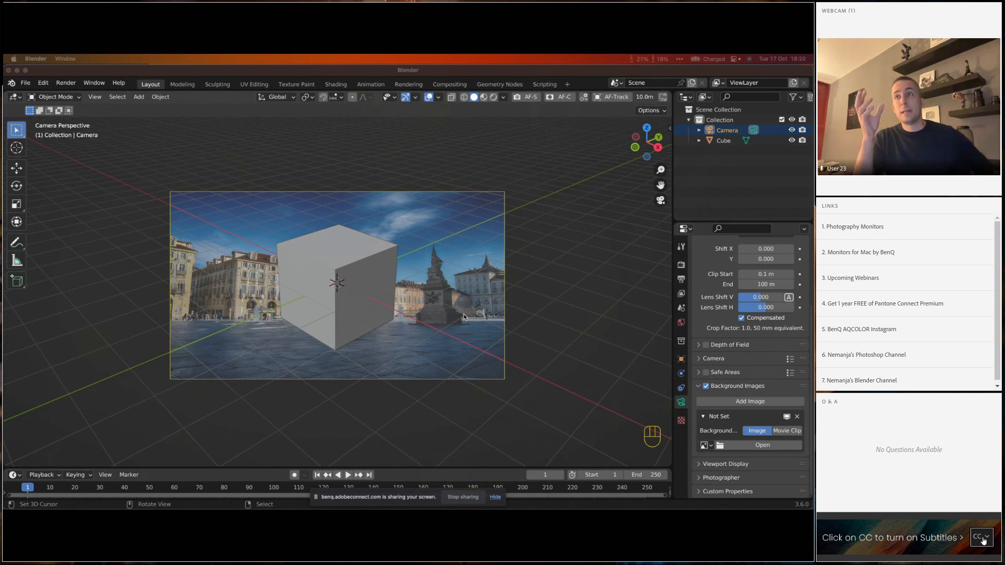
scroll(760, 306, up, 6)
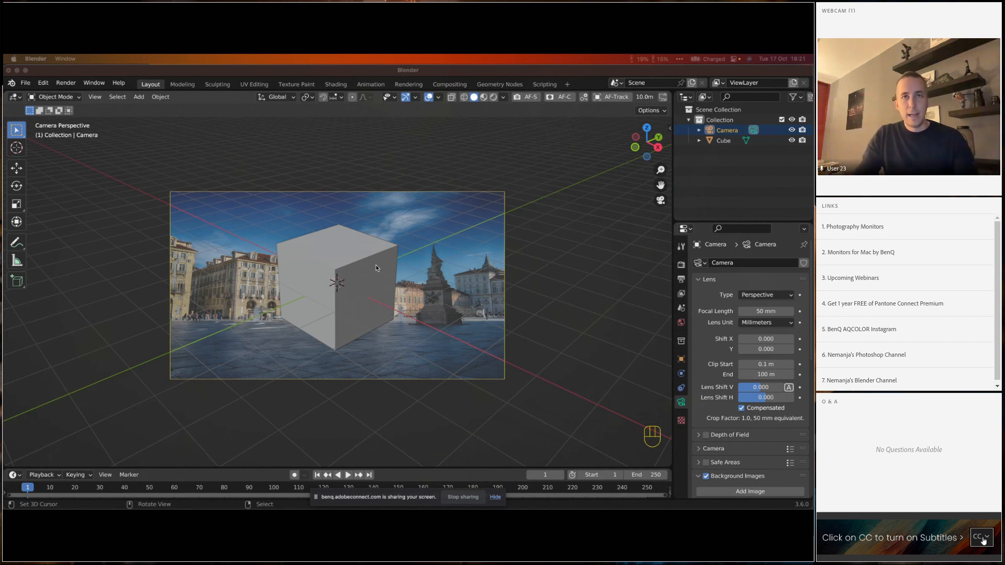
- Open the Perspective Plotter settings and examine its vanishing point, parameter, tool and animation options
click(621, 216)
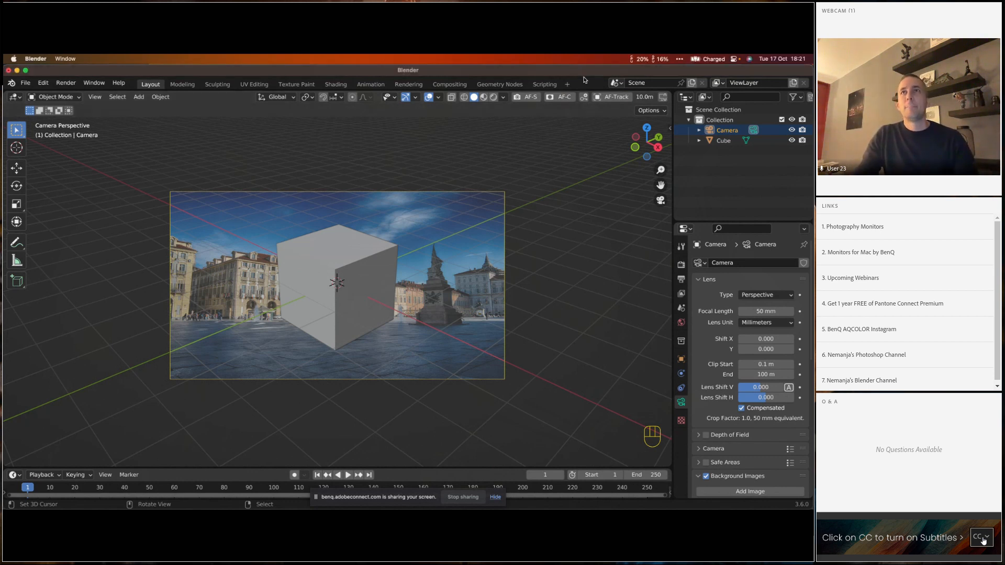
key(n)
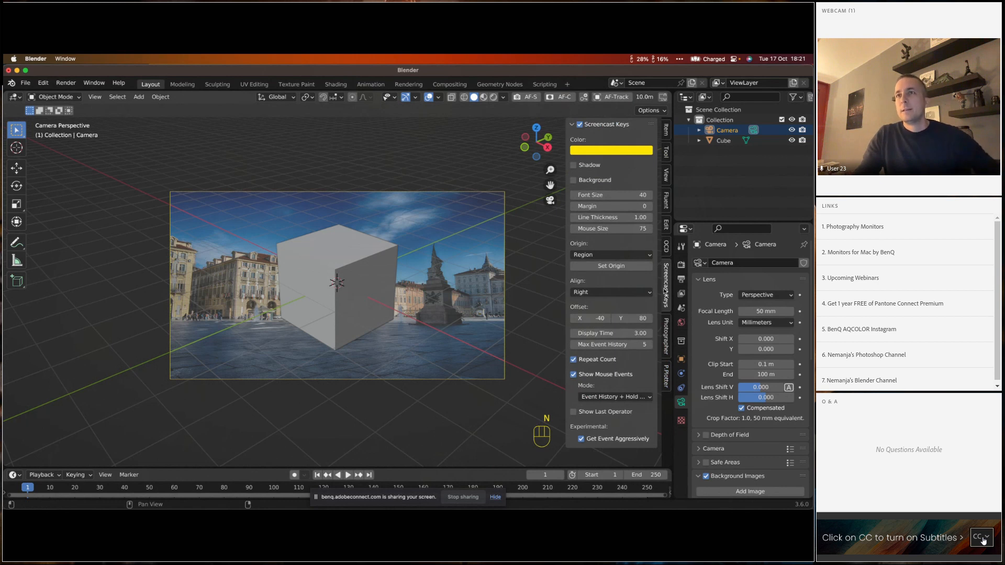
click(667, 377)
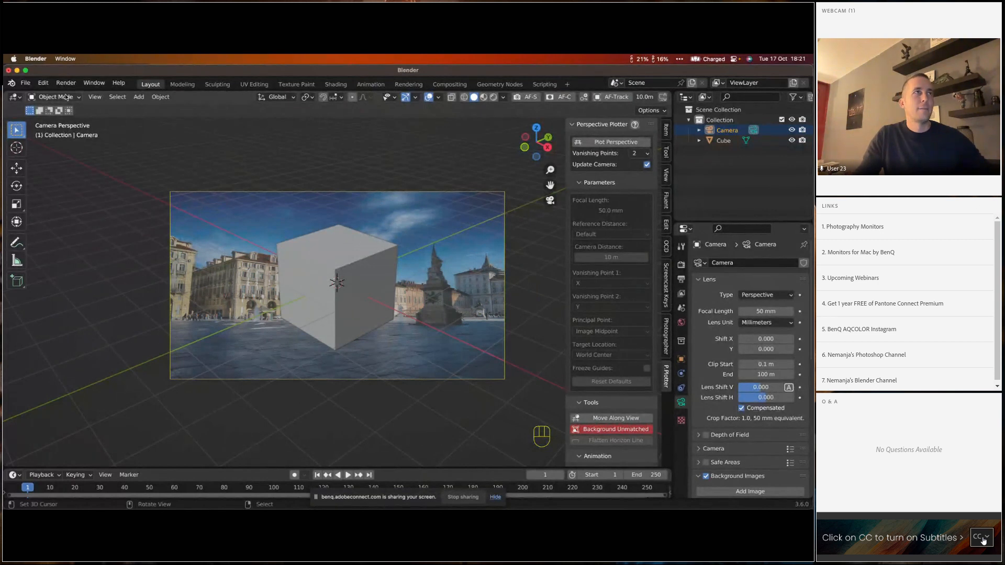
click(38, 85)
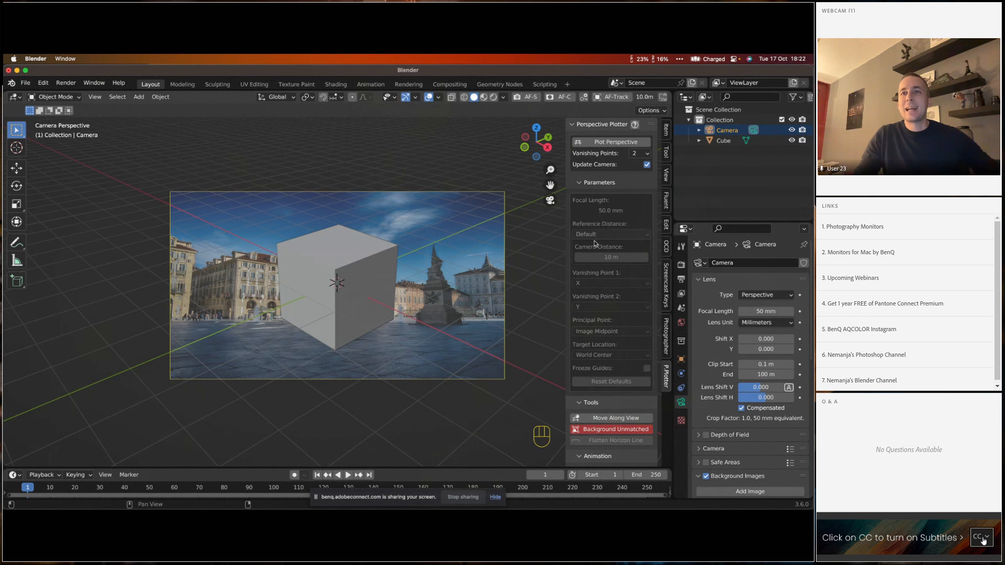
scroll(596, 243, down, 7)
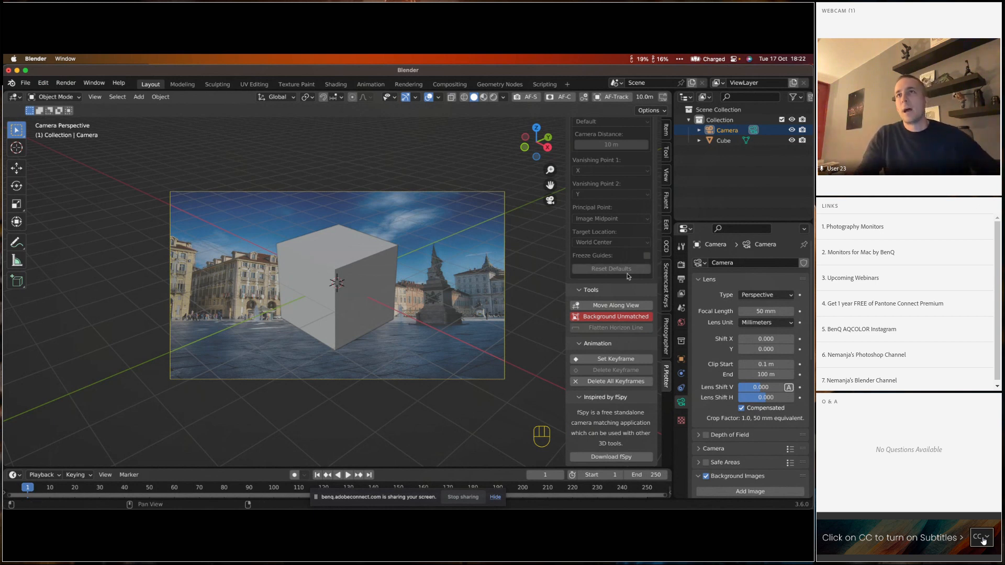
scroll(622, 275, up, 5)
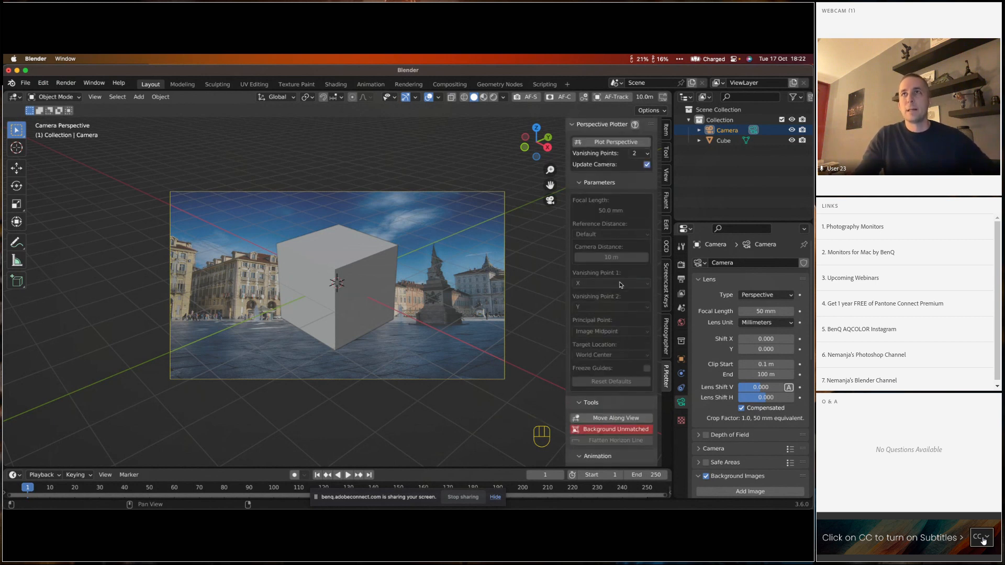
scroll(624, 276, up, 3)
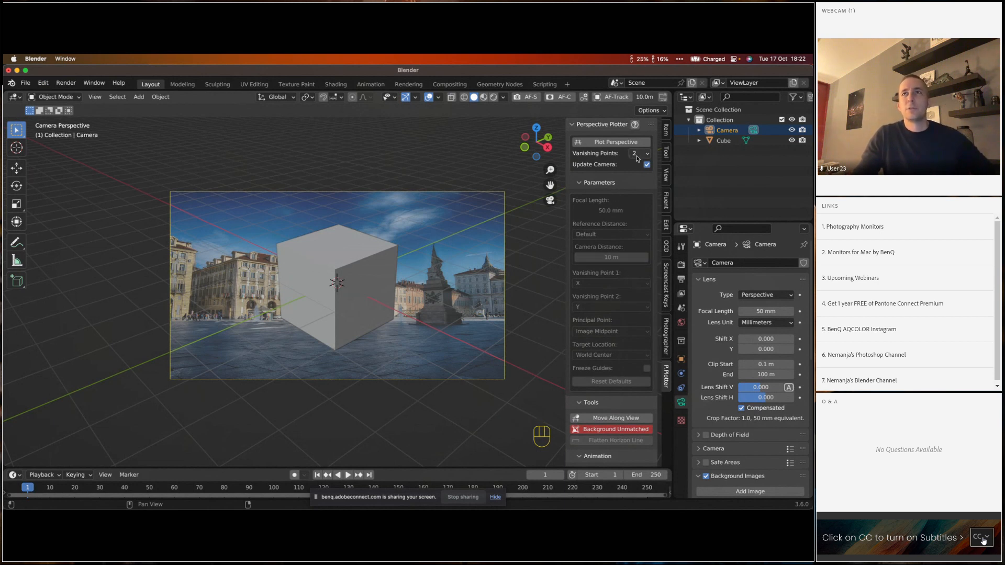
scroll(606, 263, down, 4)
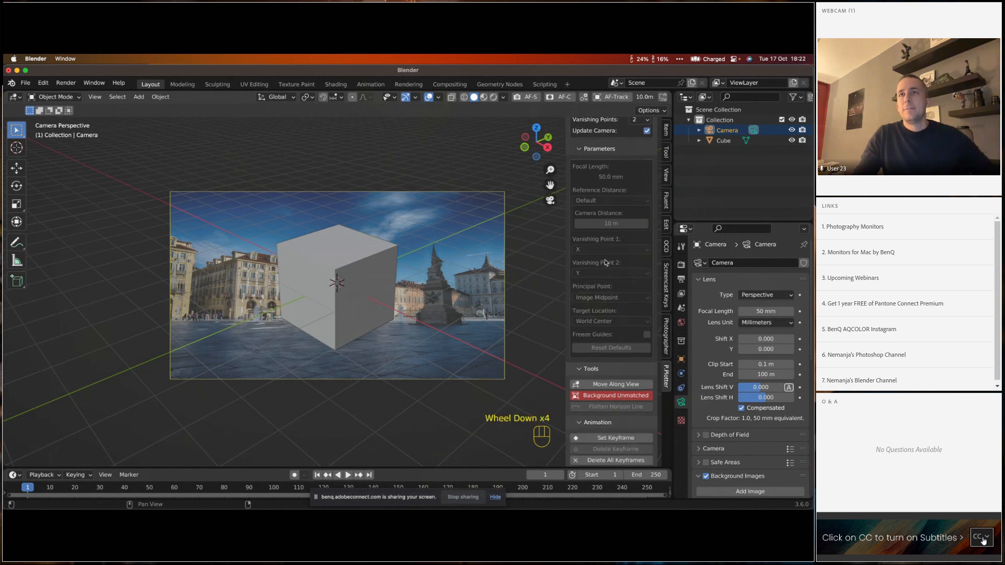
scroll(606, 262, up, 2)
scroll(619, 193, down, 3)
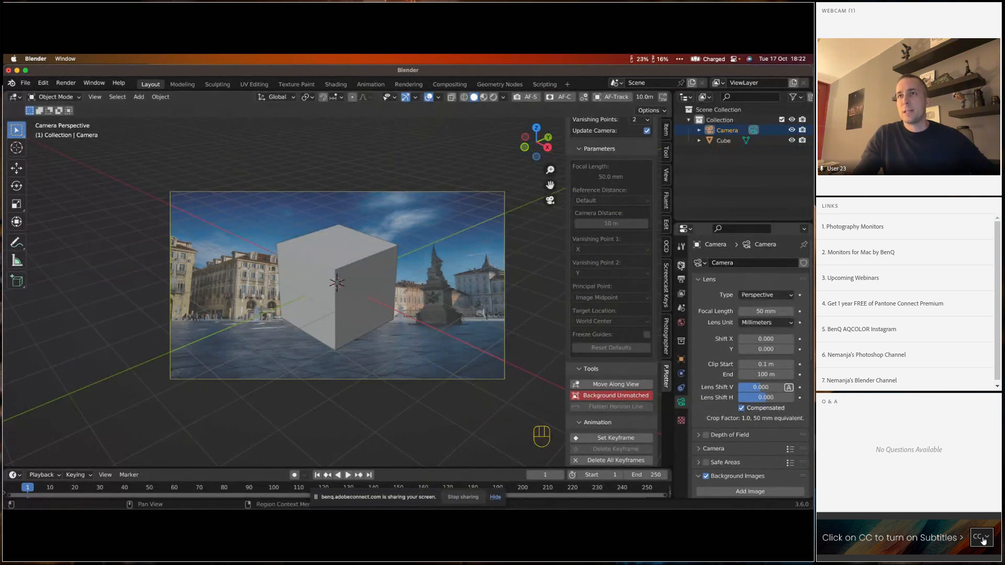
- Display the output resolution settings and try to match the render size to the background image with Perspective Plotter
click(682, 266)
click(682, 281)
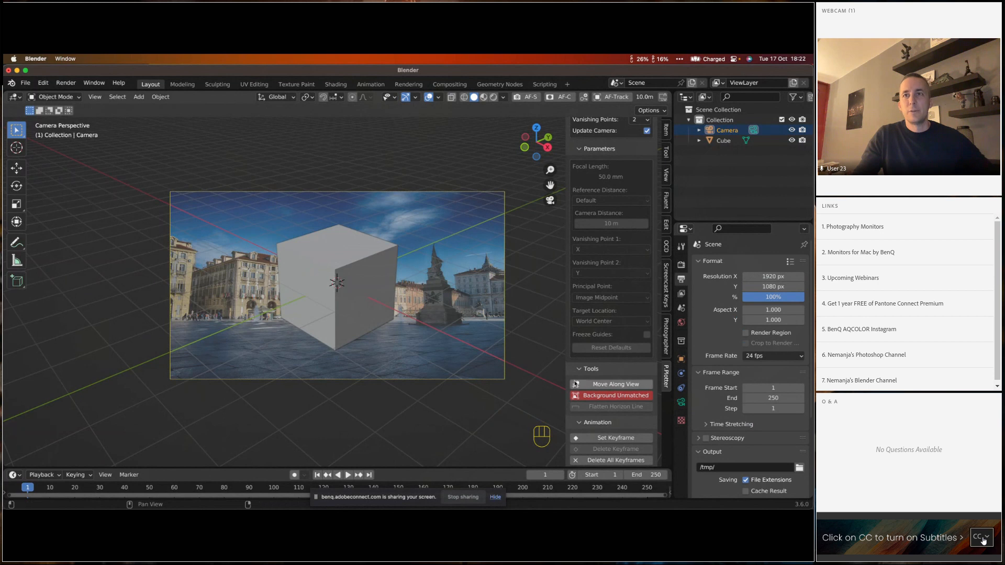
click(603, 399)
click(603, 399)
click(602, 399)
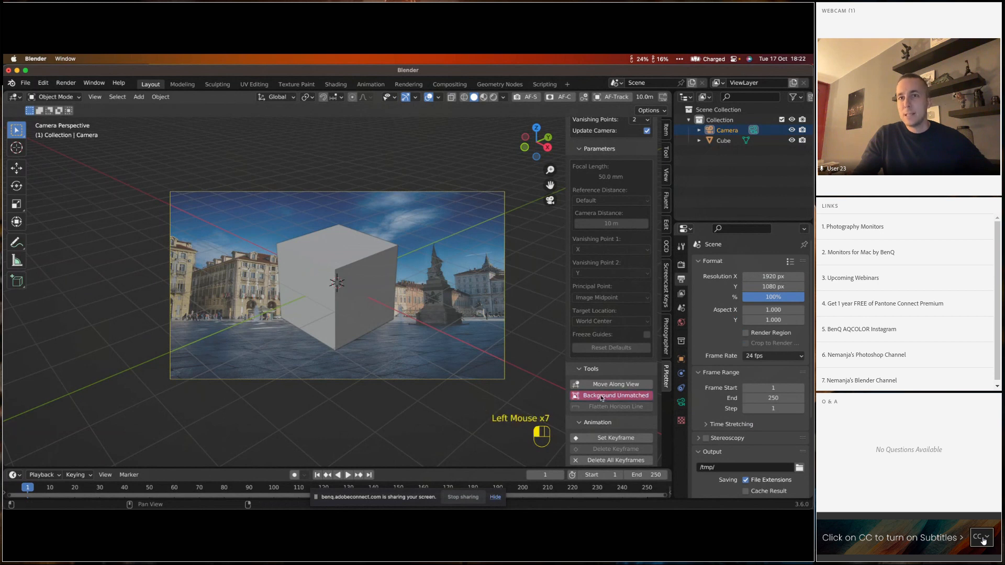
click(602, 398)
click(602, 399)
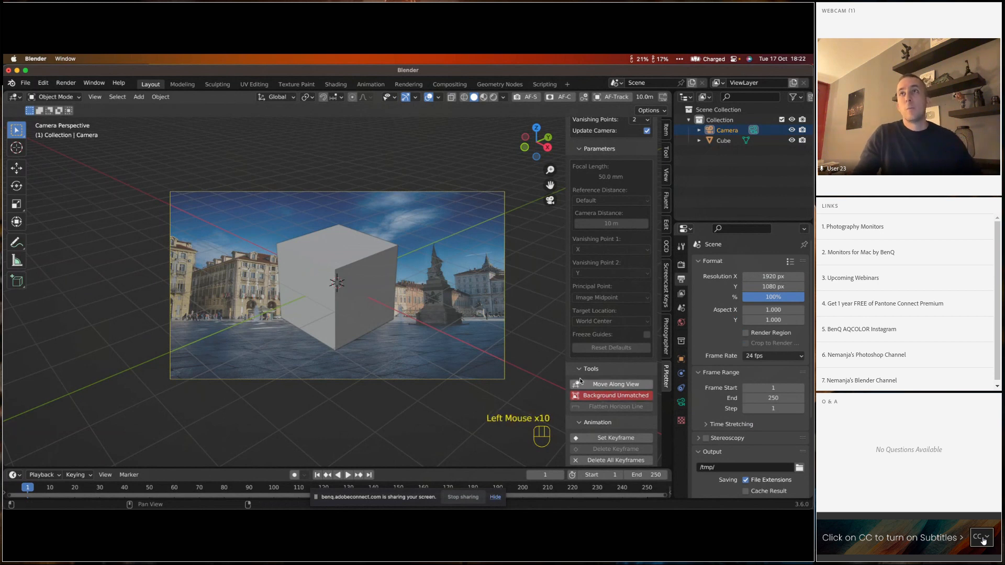
- Start a new General file, discarding the current scene
click(25, 83)
mouse_move(41, 95)
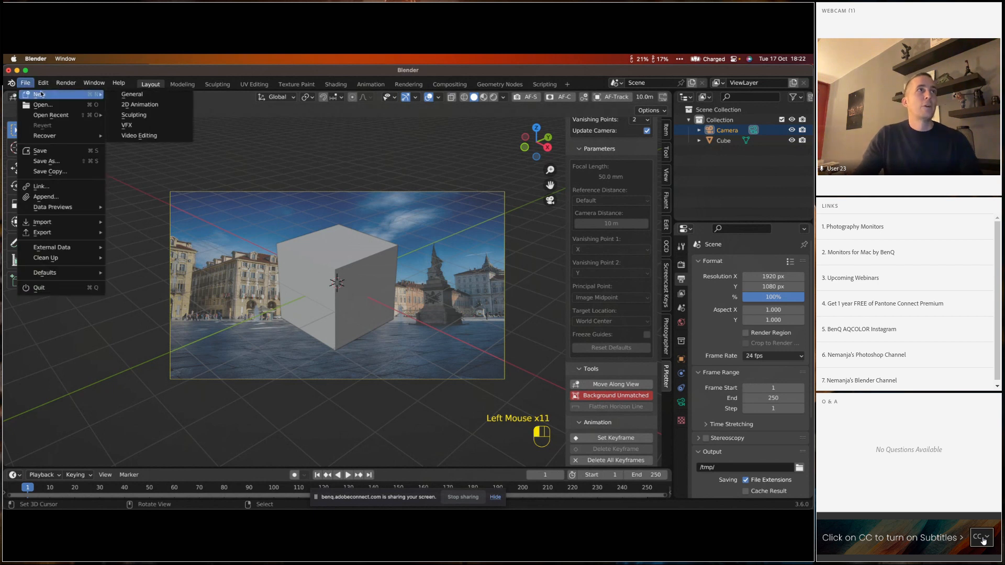
click(138, 98)
click(369, 310)
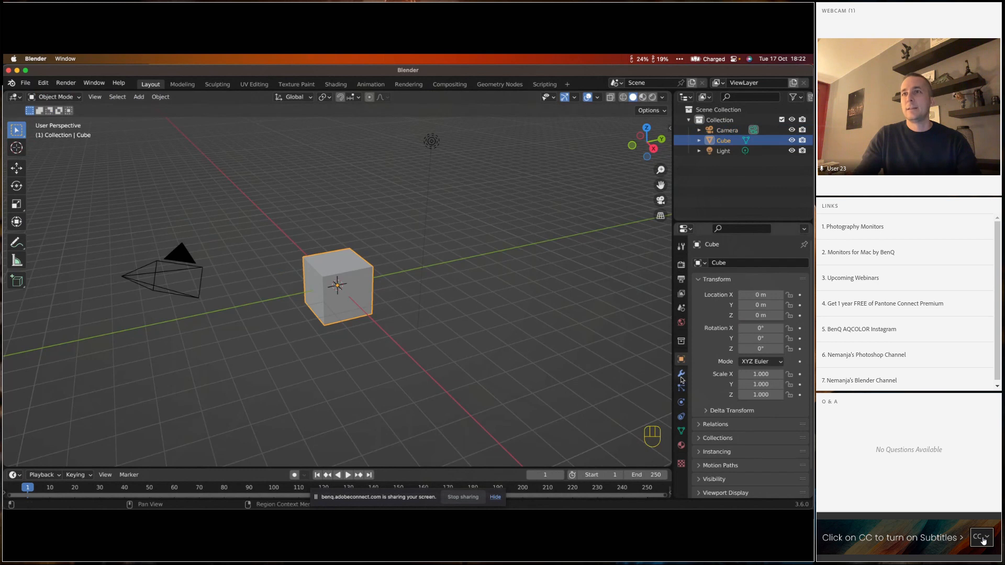
- Select the camera, look through it, and add the Square.jpg city photo as its background image
click(754, 130)
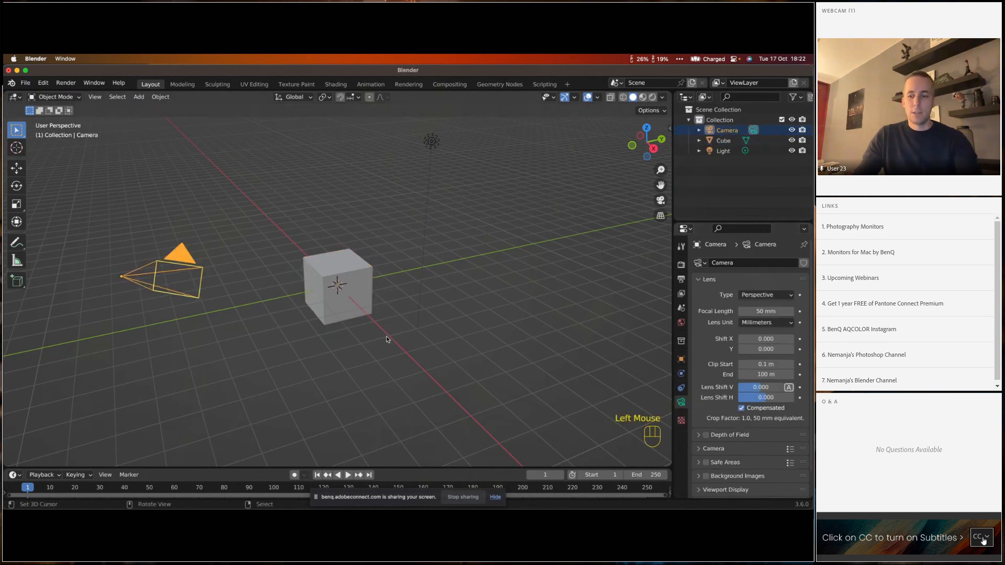
key(KP_0)
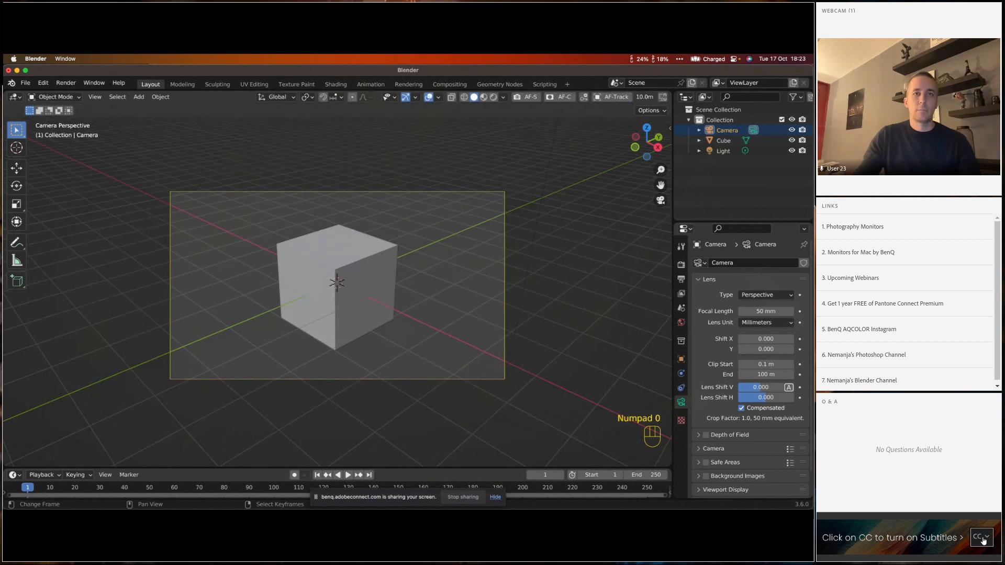
drag(345, 361, 390, 335)
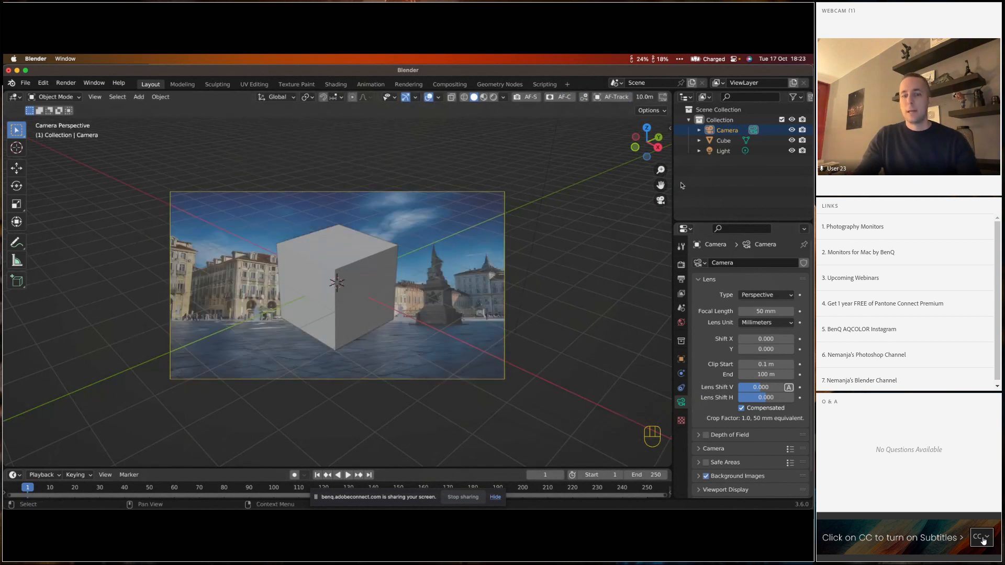
- Match the camera frame to the background photo's proportions with Perspective Plotter, then check the scene outside and inside the camera view
key(n)
click(667, 344)
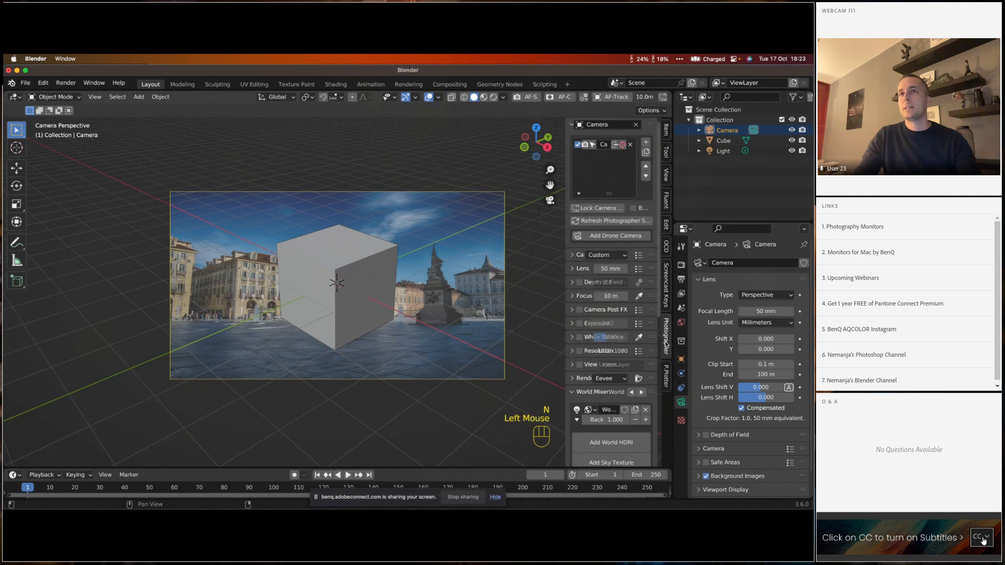
click(666, 372)
click(617, 429)
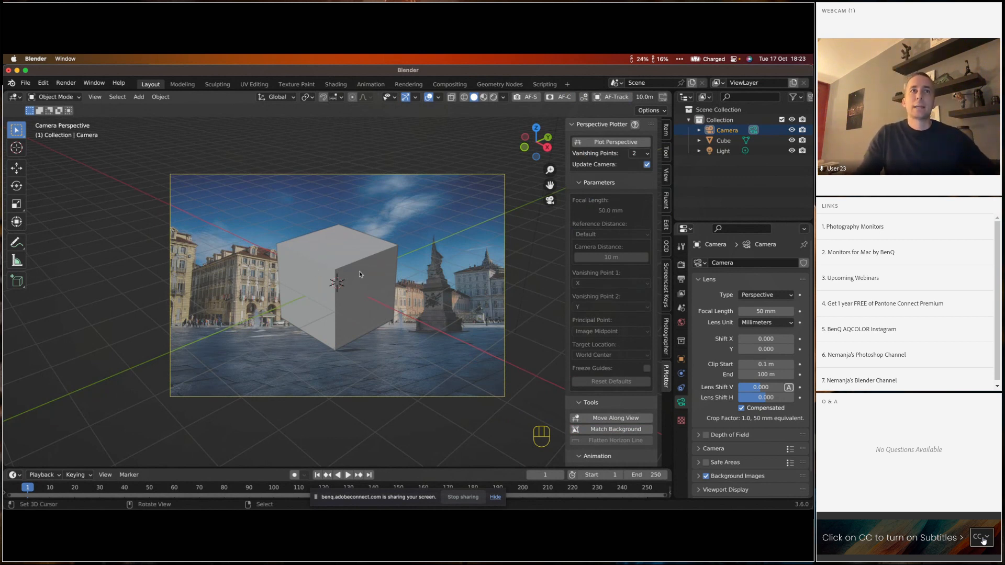
middle_click(360, 335)
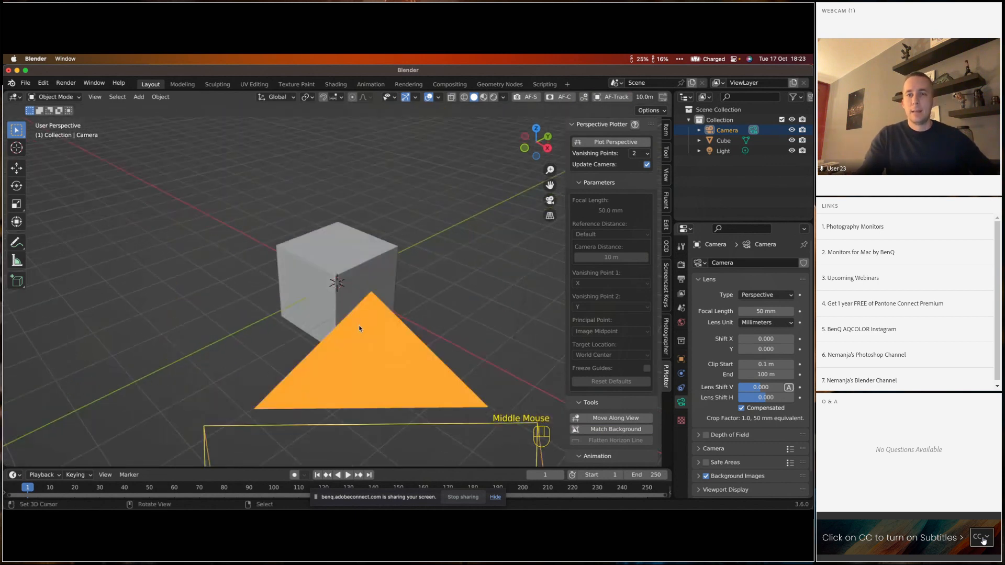
key(KP_0)
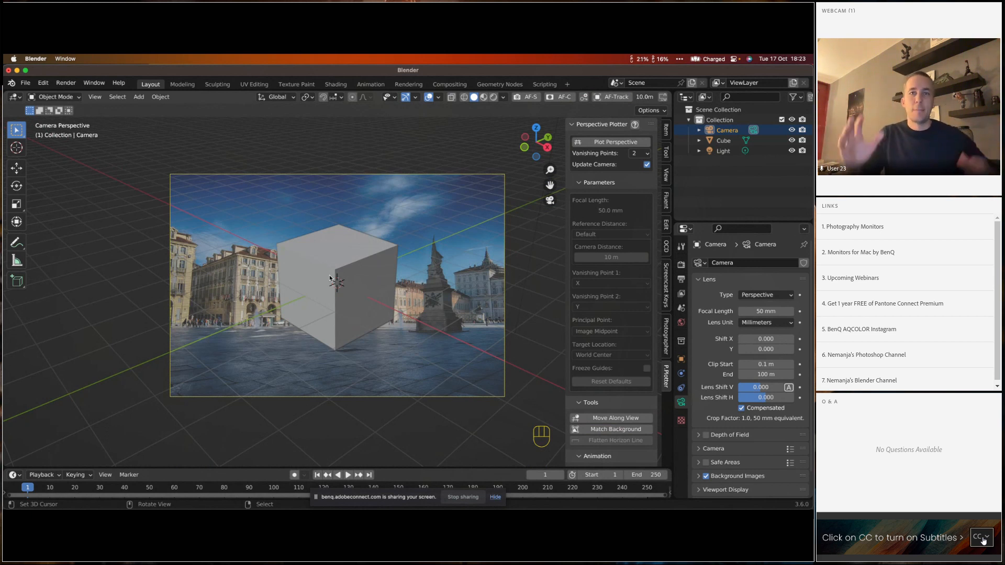
- Set Perspective Plotter to 3 vanishing points and start plotting the perspective
click(644, 156)
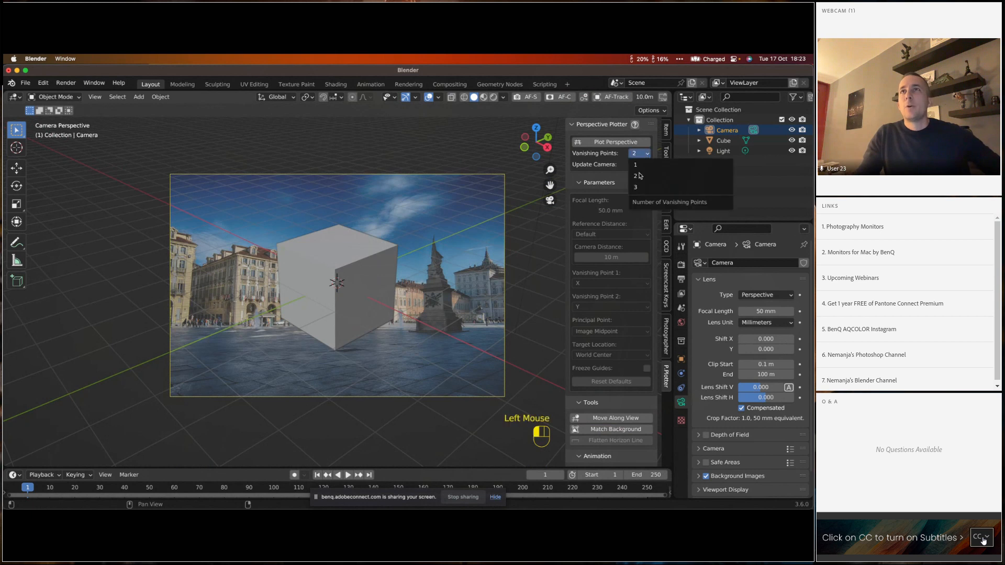
click(641, 188)
click(605, 142)
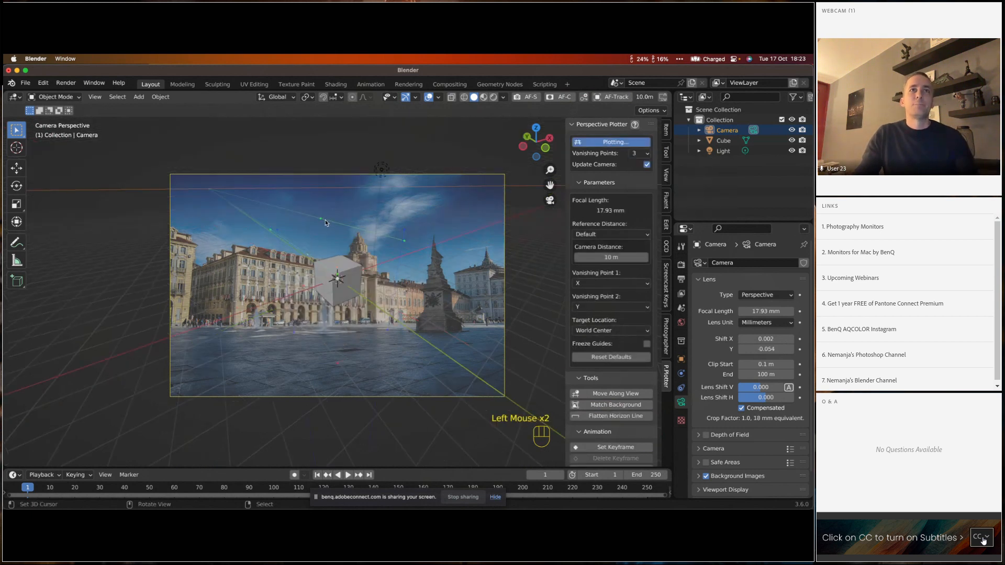
- Reposition one green perspective guide line along the lower facade of the corner building in the photo
scroll(321, 224, up, 2)
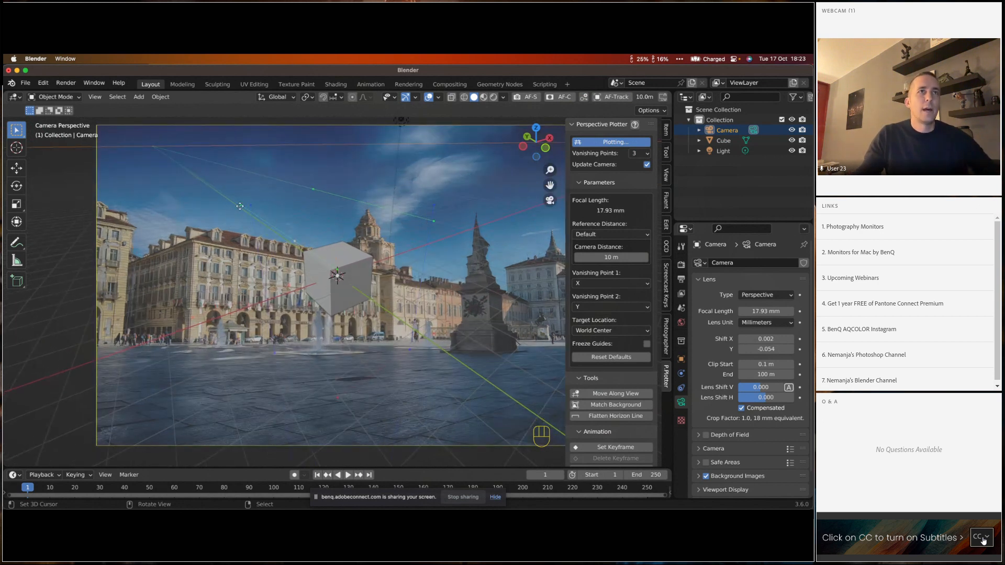
drag(241, 205, 166, 301)
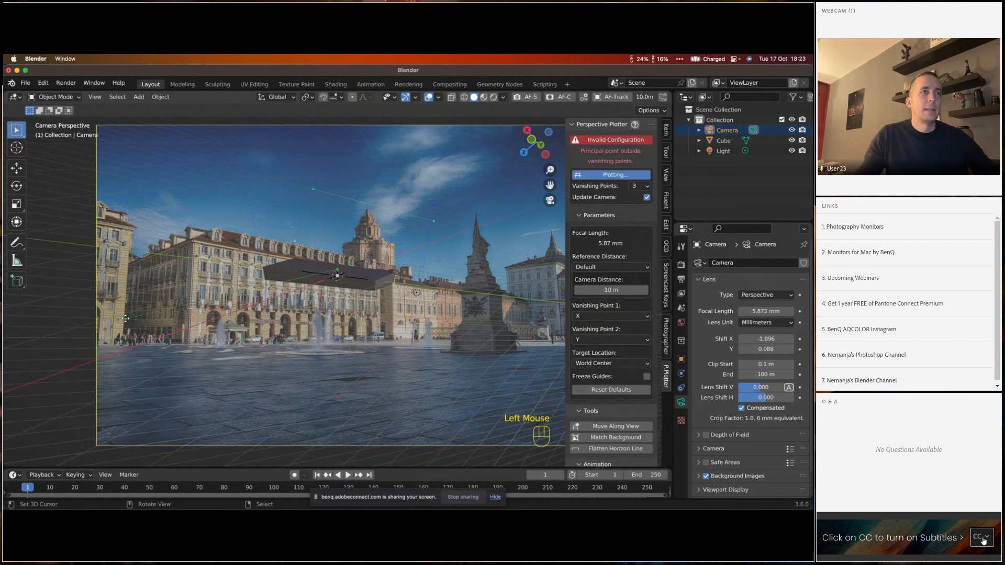
click(340, 272)
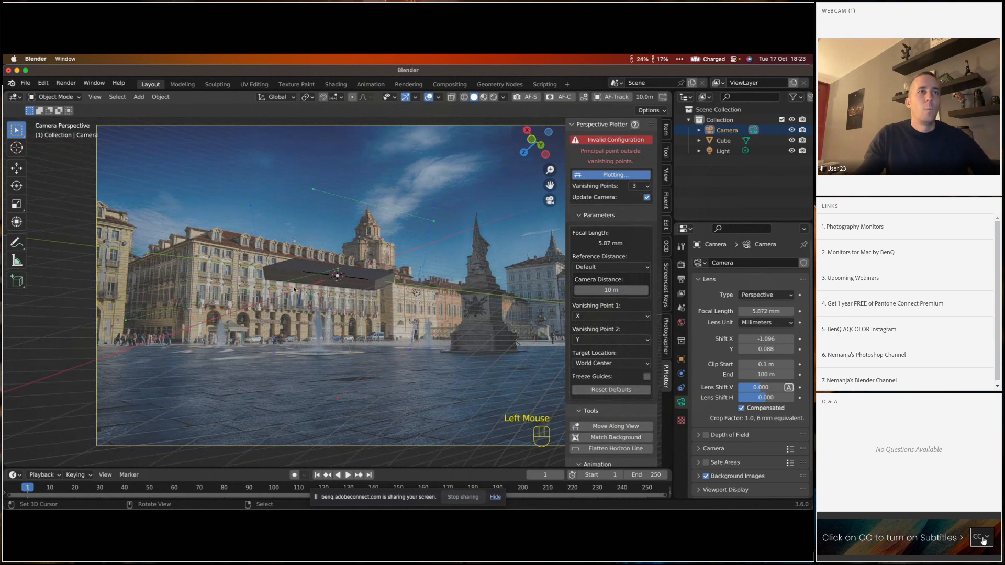
- Return to the camera view, frame the corner building closely, and resume plotting the perspective
scroll(162, 323, up, 3)
middle_click(162, 324)
key(KP_0)
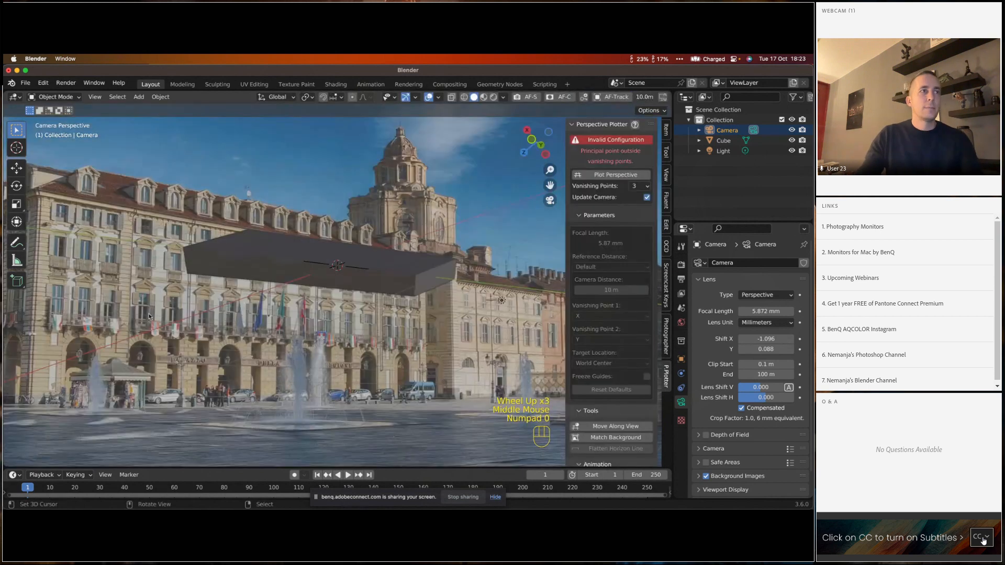
shift+middle_click(149, 316)
scroll(341, 290, up, 2)
scroll(341, 289, down, 2)
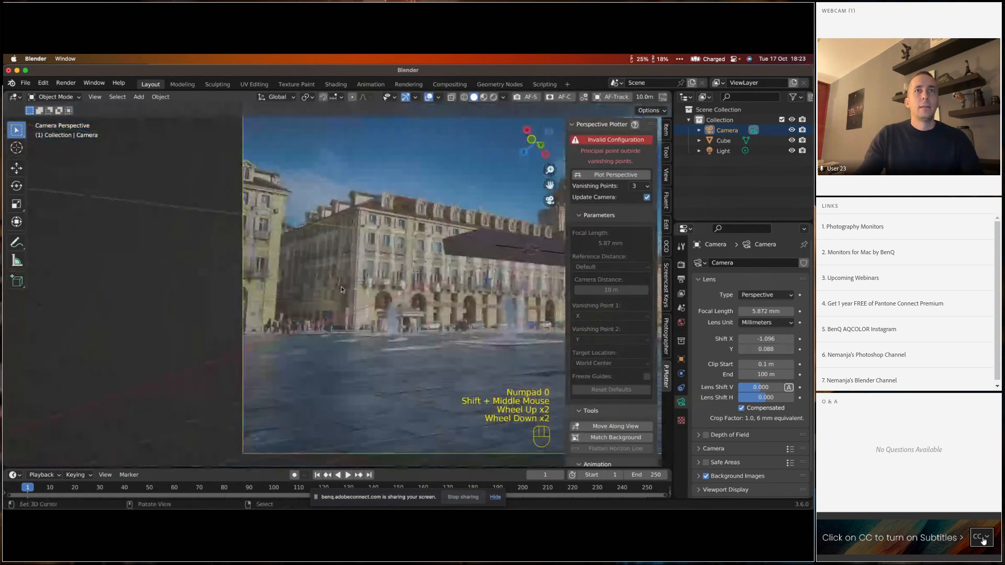
shift+middle_click(341, 290)
scroll(309, 291, up, 1)
scroll(309, 291, down, 1)
shift+middle_click(335, 287)
click(609, 142)
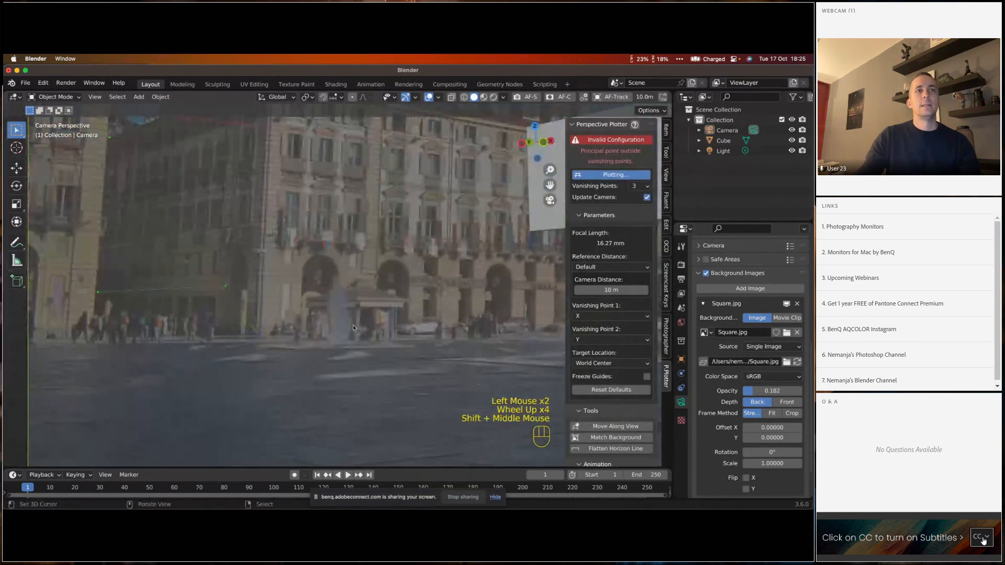
- Place the lower end of the first blue vertical guide at the base of the corner building's front edge
scroll(256, 329, up, 3)
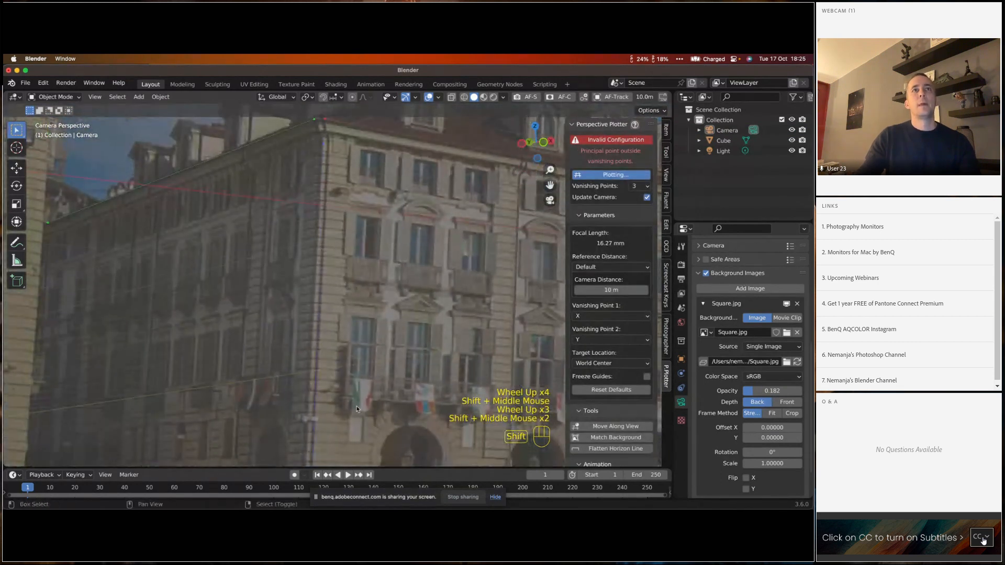
scroll(351, 401, down, 3)
scroll(335, 390, up, 4)
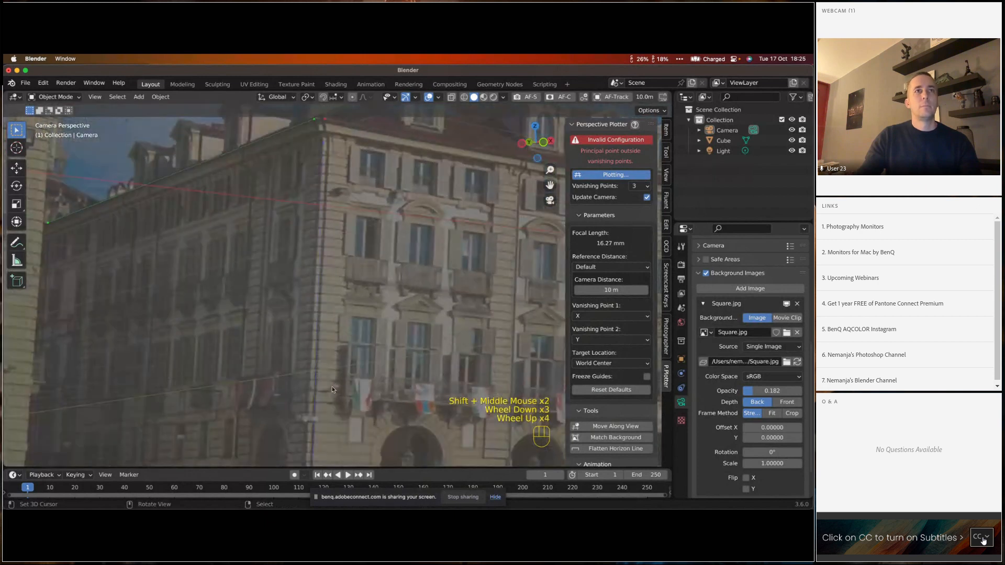
drag(332, 389, 381, 262)
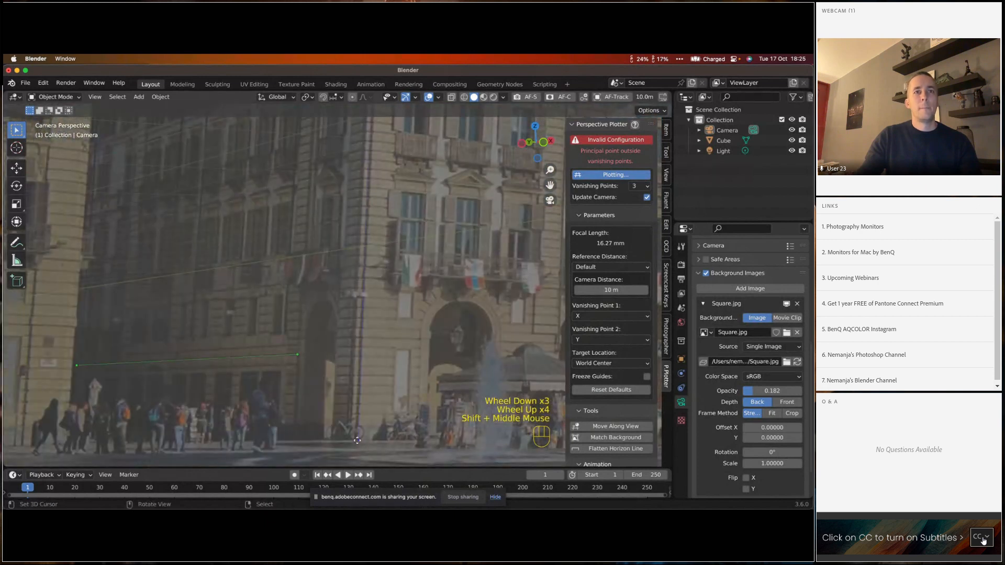
click(349, 438)
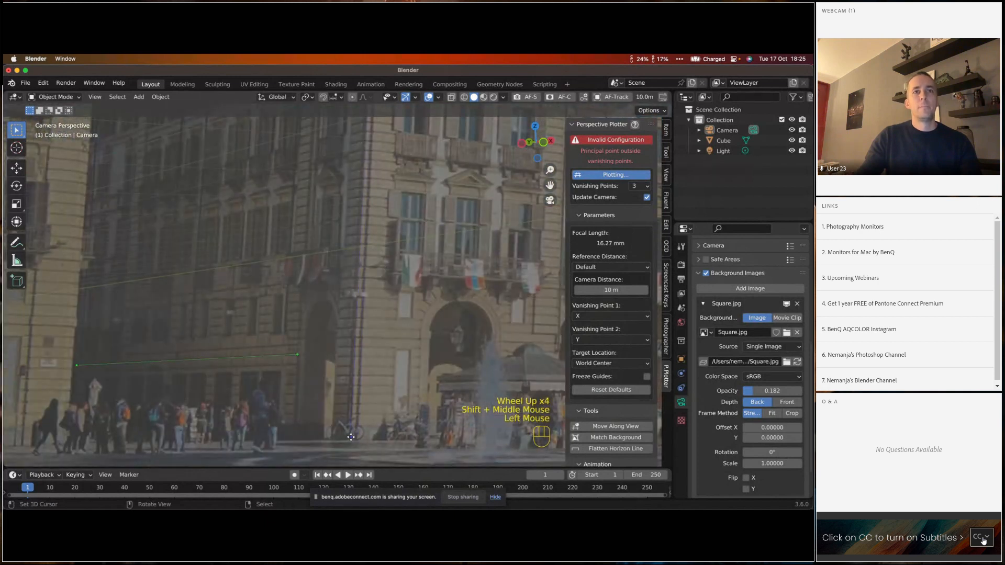
- Place the second blue vertical guide's lower end at the foot of the distant building edge between the cube and the monument
scroll(394, 356, down, 3)
drag(550, 333, 403, 334)
scroll(427, 325, down, 2)
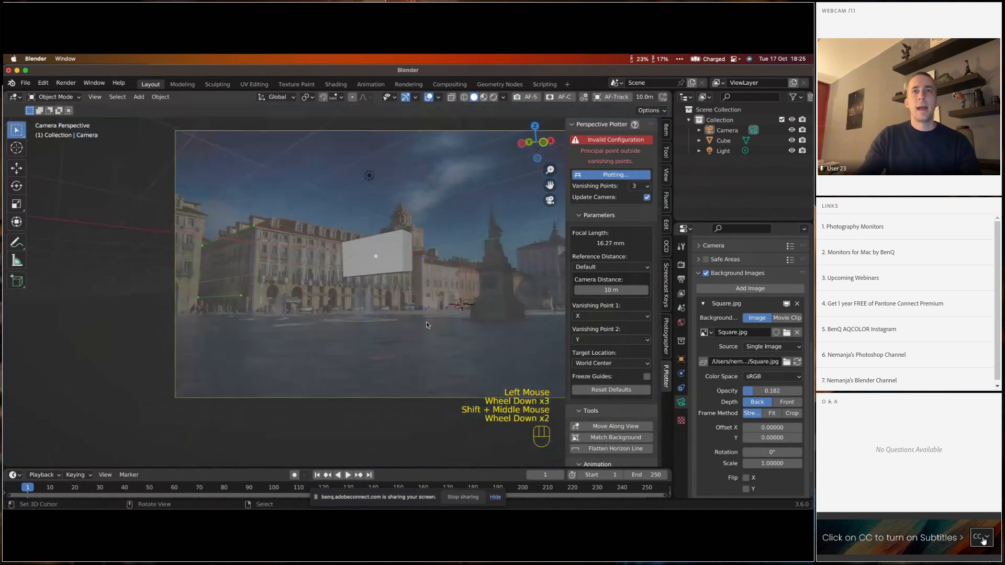
scroll(427, 325, down, 1)
scroll(403, 334, up, 1)
scroll(404, 334, up, 1)
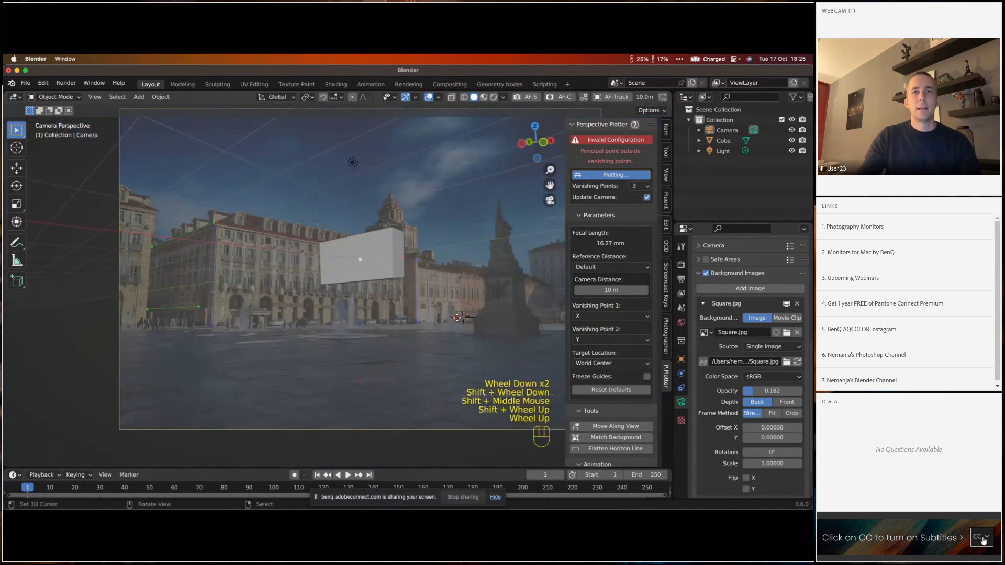
click(402, 320)
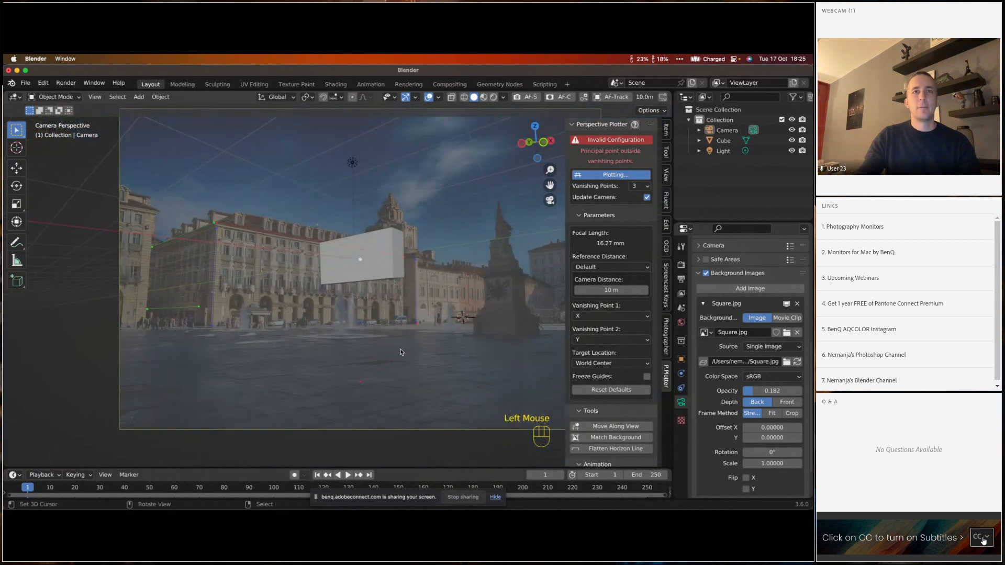
drag(362, 382, 216, 326)
- Fine-tune the first blue guide's lower end at ground level on the corner building's front edge
scroll(216, 325, up, 4)
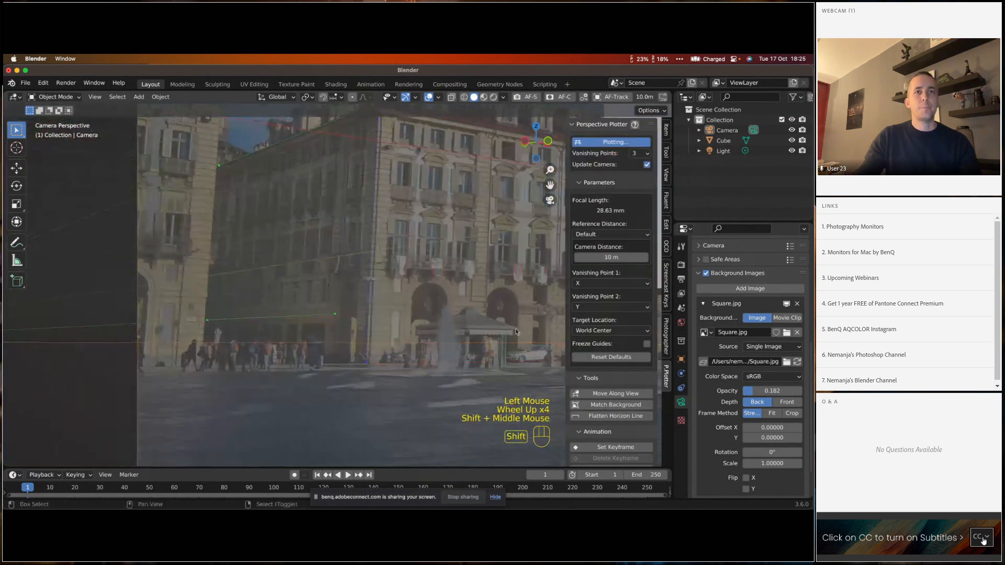
scroll(314, 293, up, 3)
shift+scroll(344, 358, down, 1)
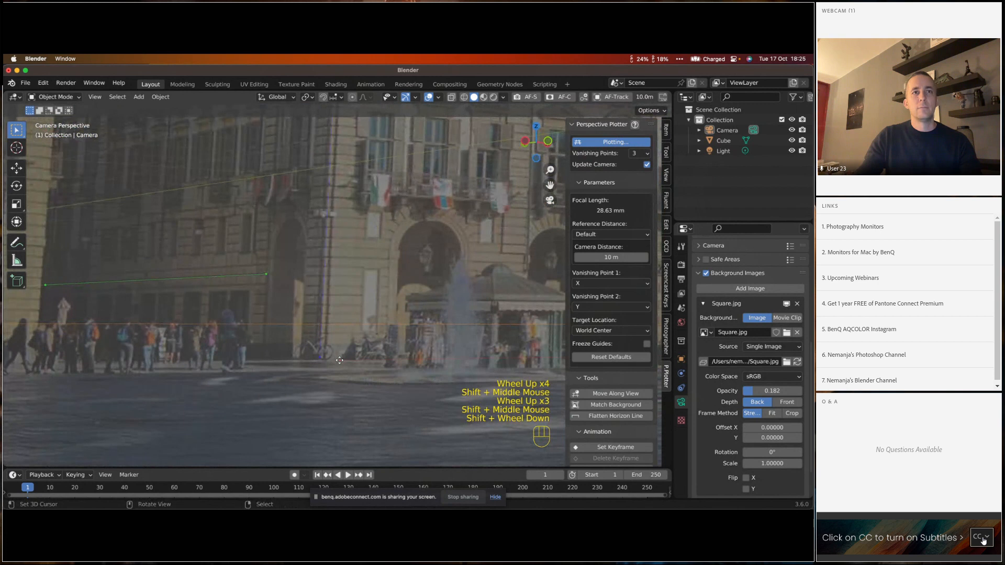
click(340, 360)
- Fine-tune the second blue guide's lower end at ground level on the distant building's edge beside the blue van
drag(335, 362, 149, 326)
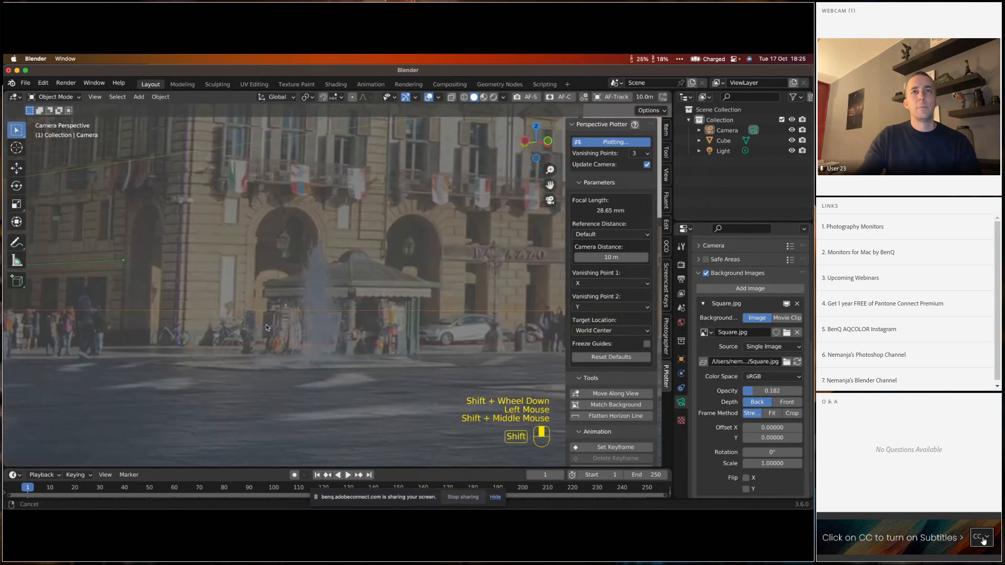
drag(472, 325, 154, 326)
drag(398, 326, 178, 324)
drag(465, 323, 191, 322)
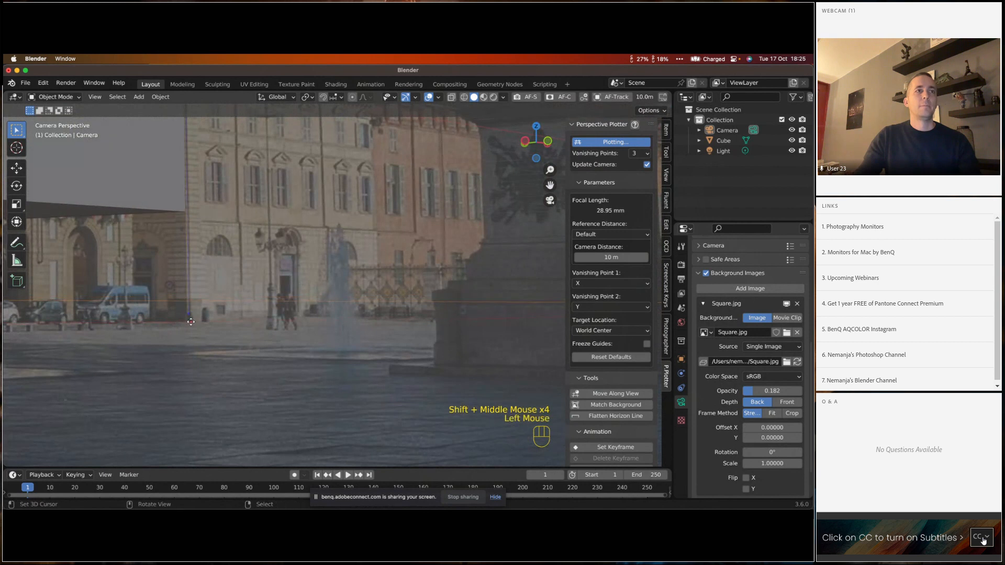
- Stop plotting the perspective and set the background image's opacity to 1.000
scroll(196, 321, down, 7)
drag(319, 325, 387, 337)
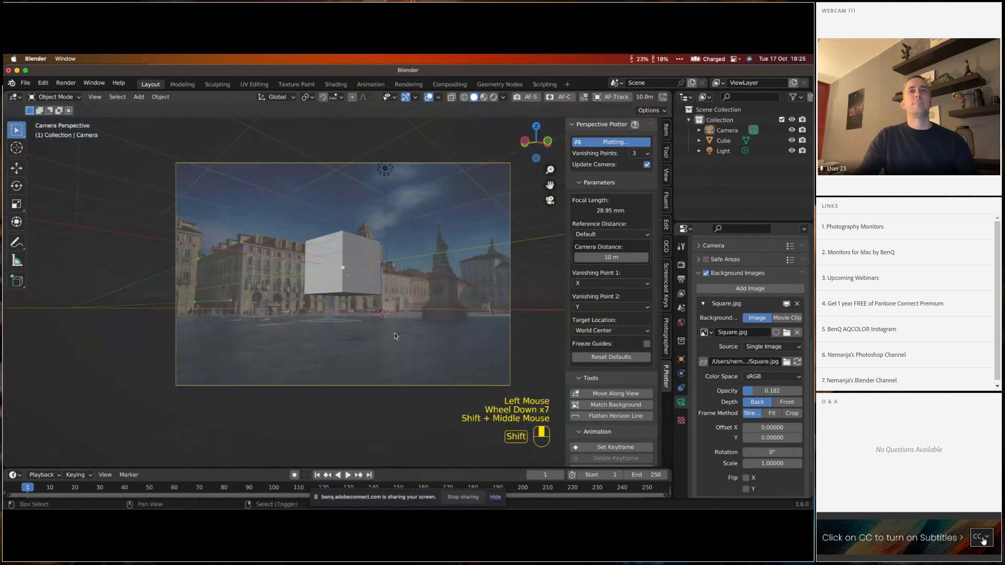
click(616, 144)
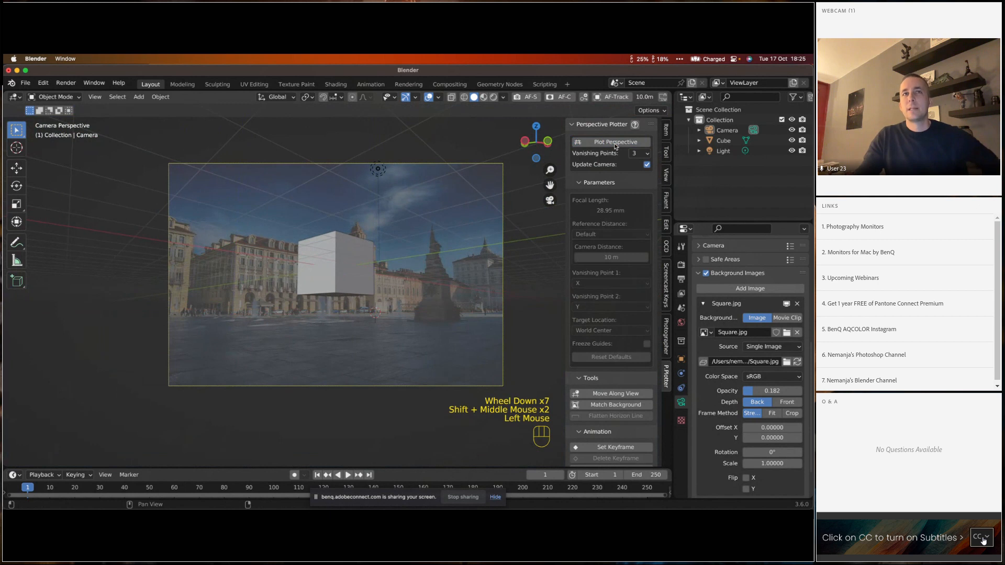
drag(768, 392, 817, 392)
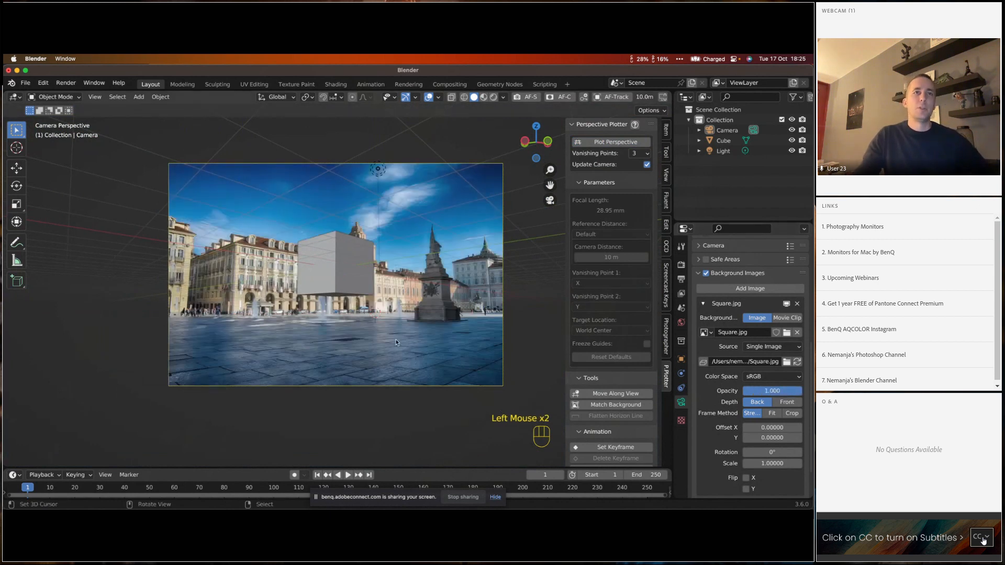
- Select the cube, resume plotting, set the target location to Manual with a Z value of 2.2 m, and end plotting
right_click(335, 272)
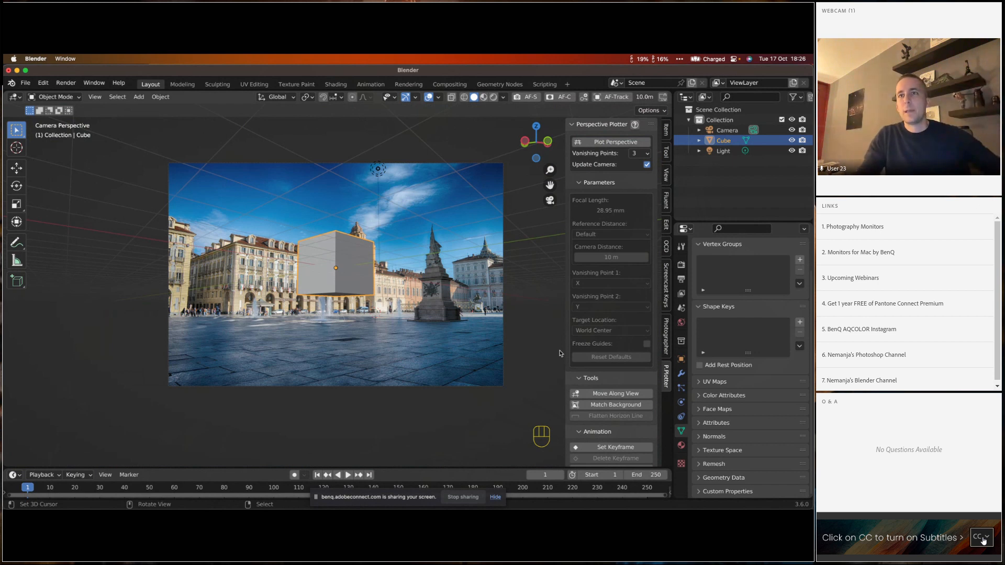
click(610, 142)
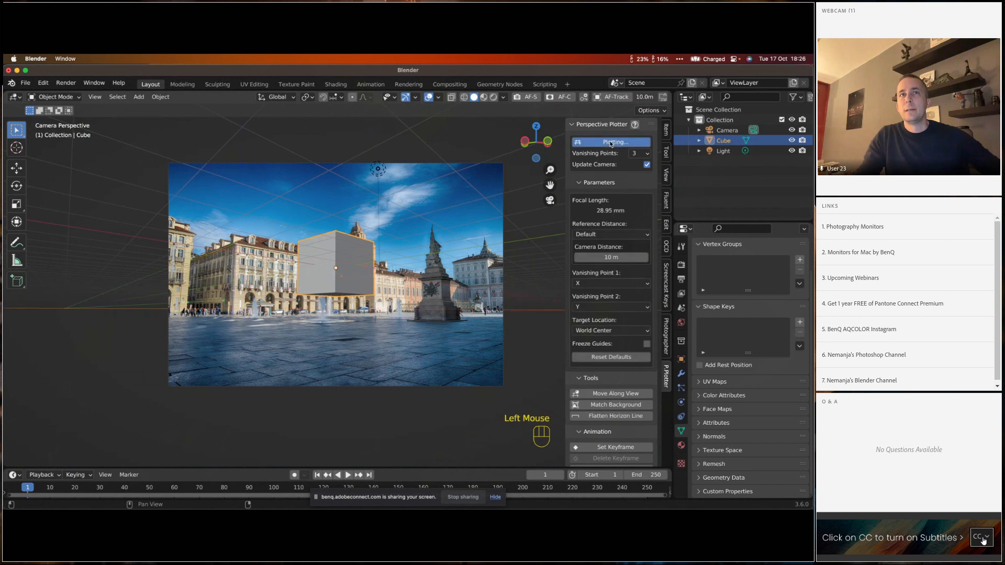
scroll(634, 320, down, 1)
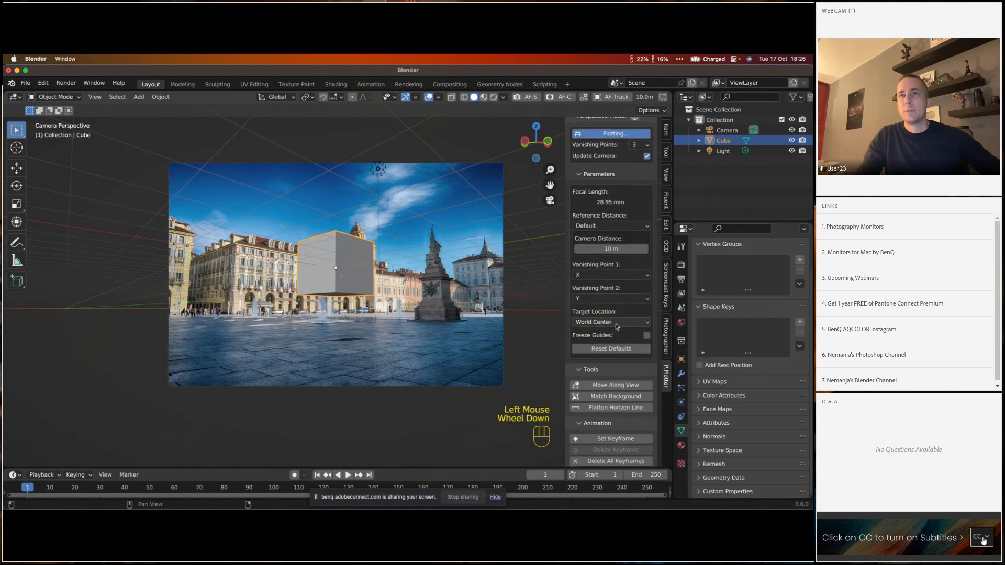
click(617, 327)
click(605, 343)
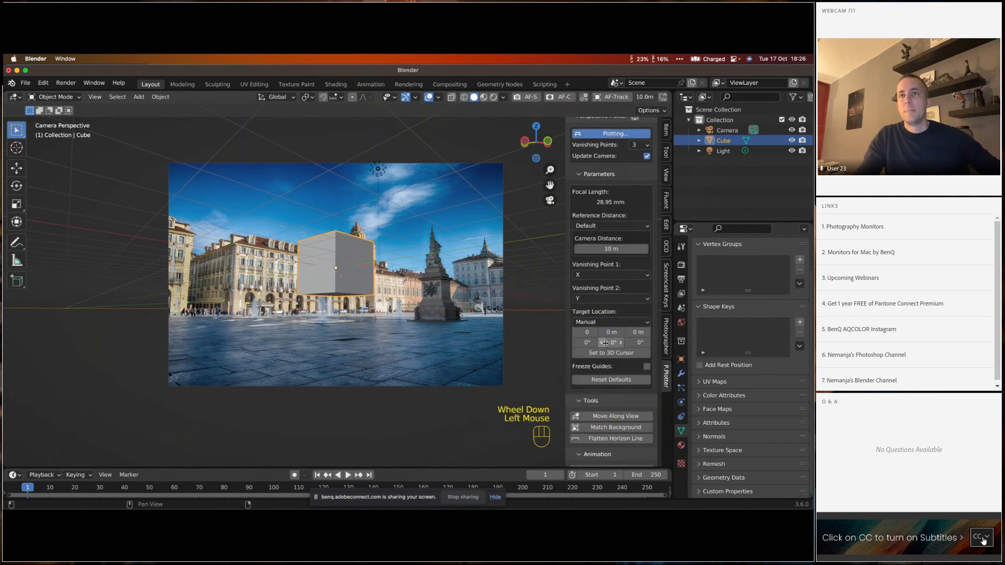
drag(638, 332, 688, 331)
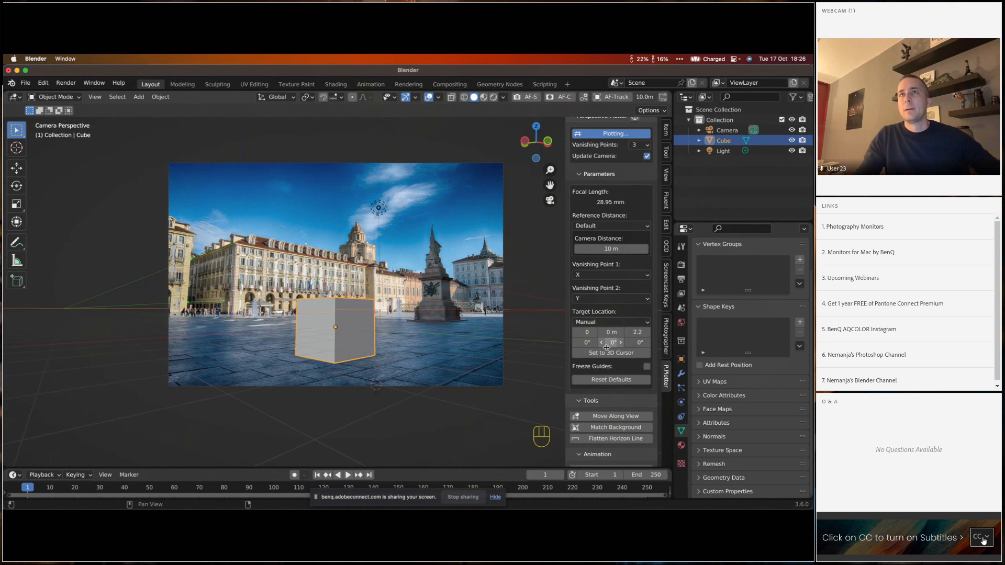
click(387, 326)
right_click(357, 342)
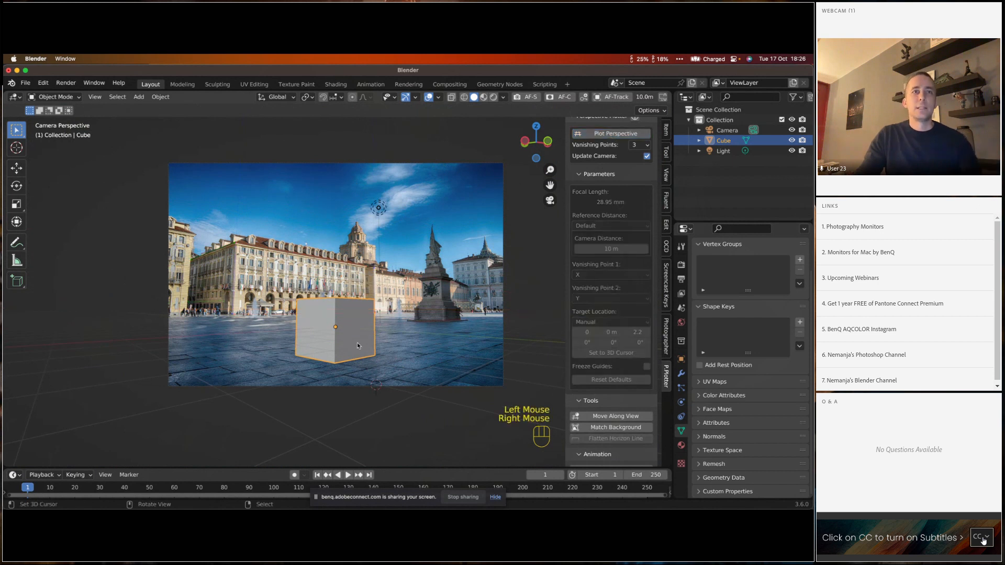
key(f)
key(y)
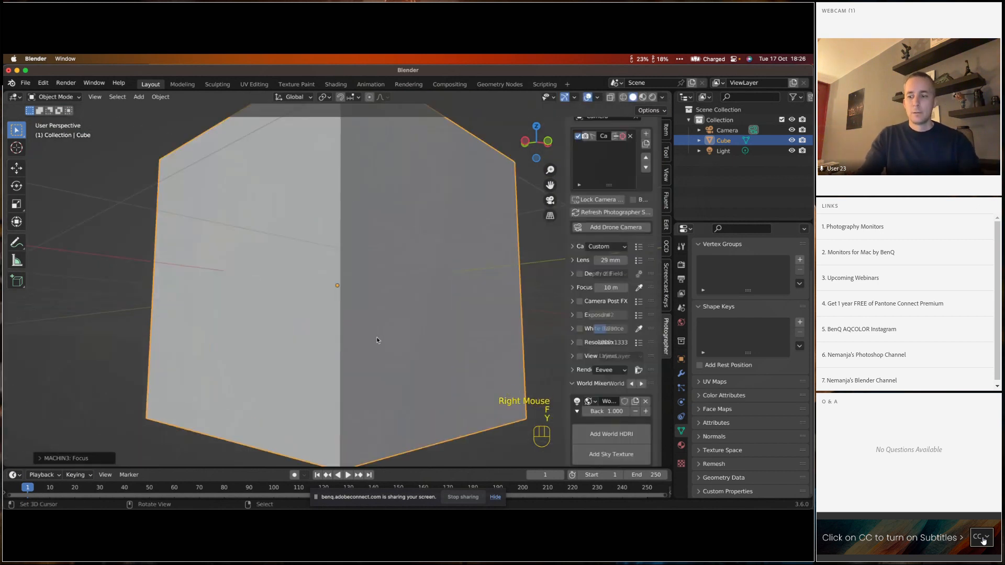
key(KP_0)
- Select the cube and move it about -0.02 m along the global Y axis
right_click(350, 322)
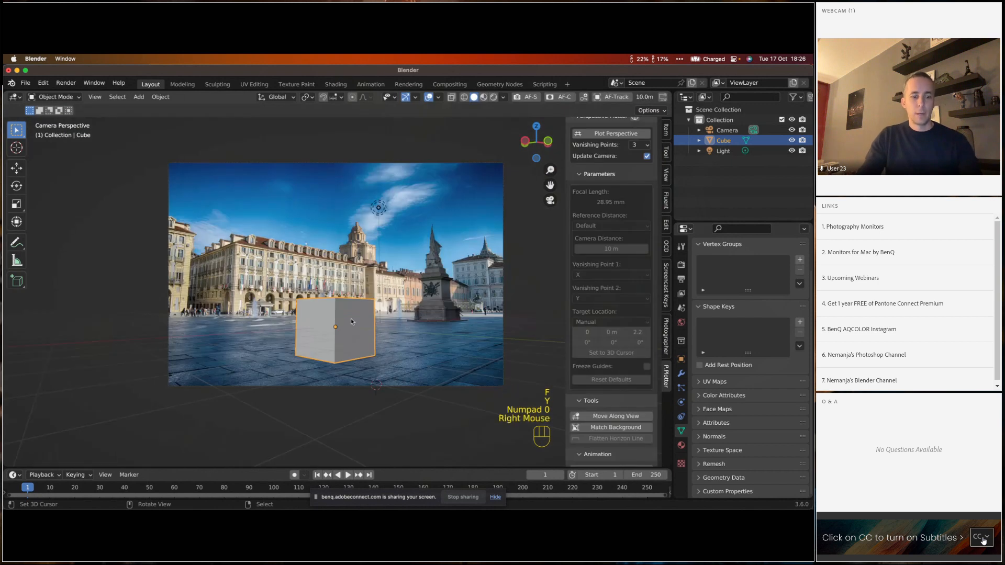
key(g)
key(y)
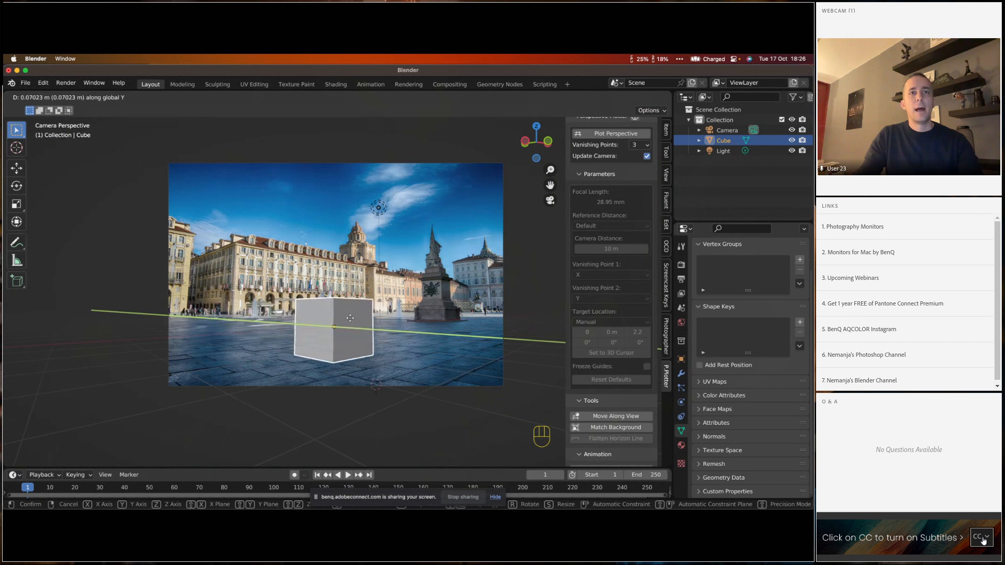
click(346, 317)
- Try moving the cube along the global X axis toward the monument, and cancel the move
key(g)
key(x)
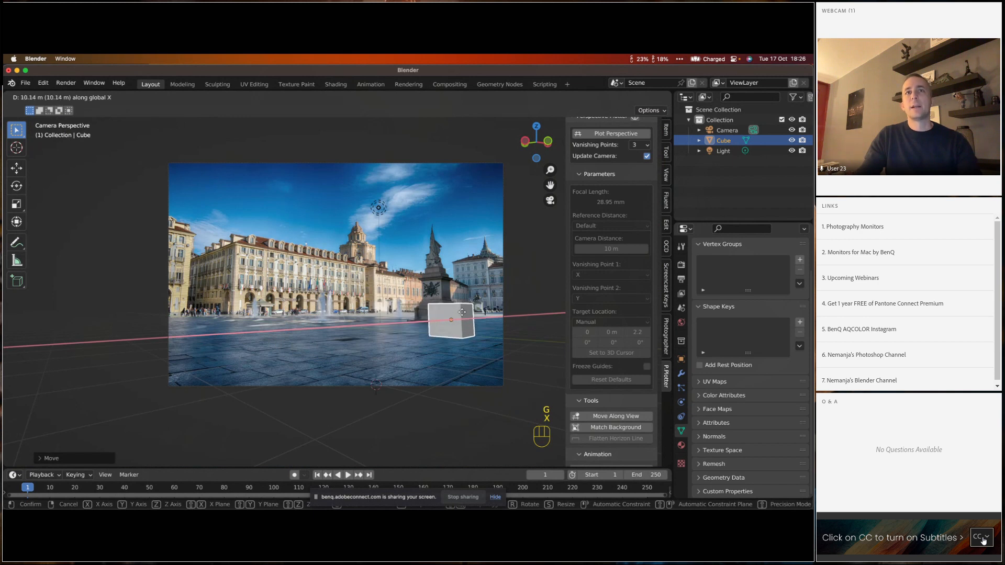
key(Escape)
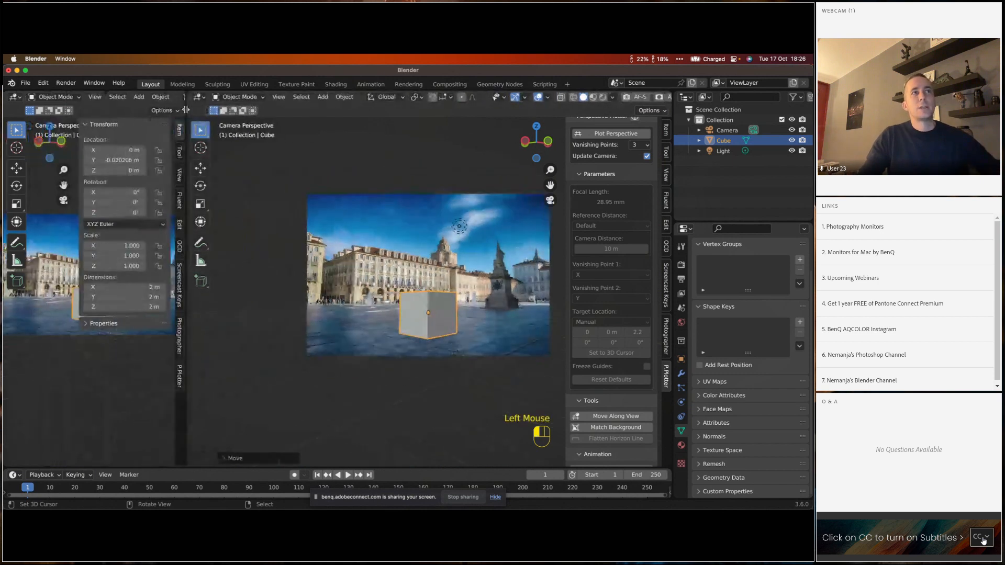
- Split the viewport in two and set the left one to a top orthographic view with its sidebar hidden
key(n)
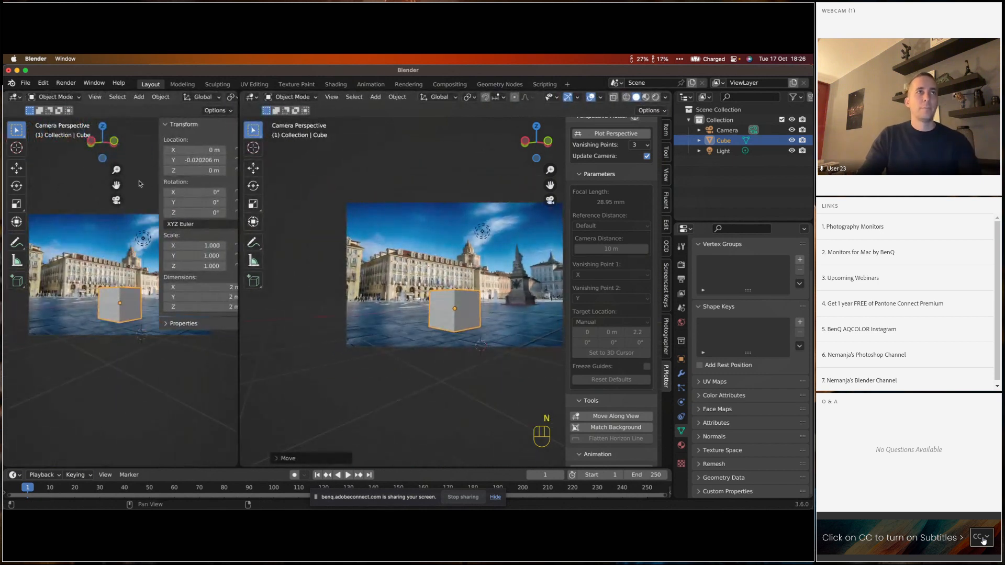
key(n)
key(n)
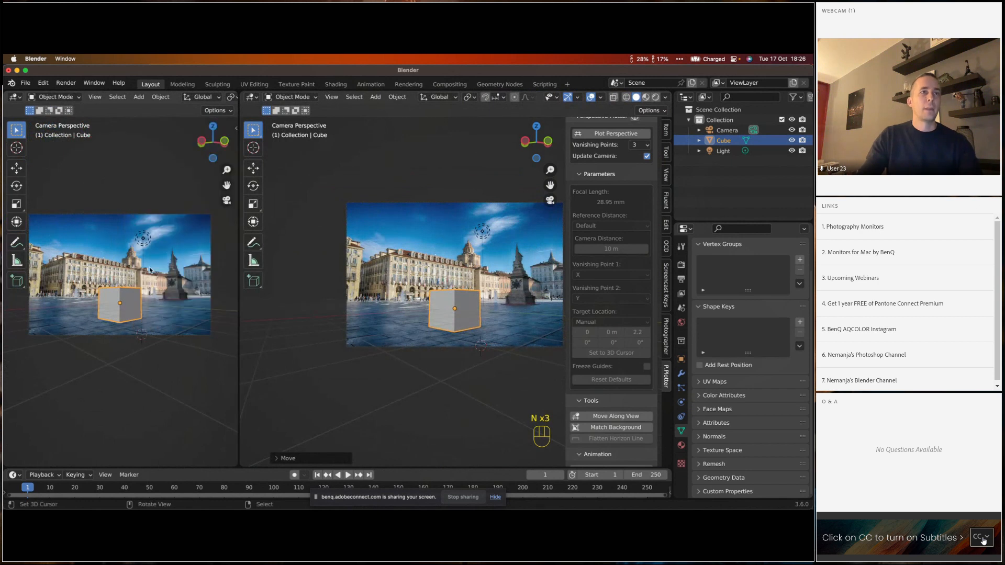
key(KP_7)
scroll(149, 269, down, 5)
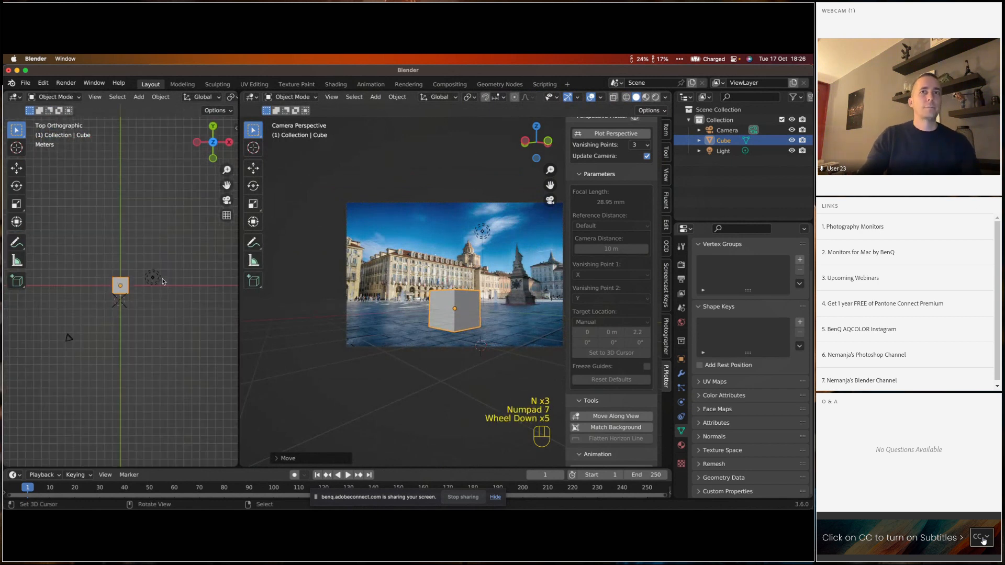
- Enlarge the photo in the camera viewport and hide that viewport's sidebar
scroll(439, 283, down, 1)
scroll(439, 284, up, 1)
drag(439, 284, 517, 294)
scroll(392, 294, up, 3)
key(n)
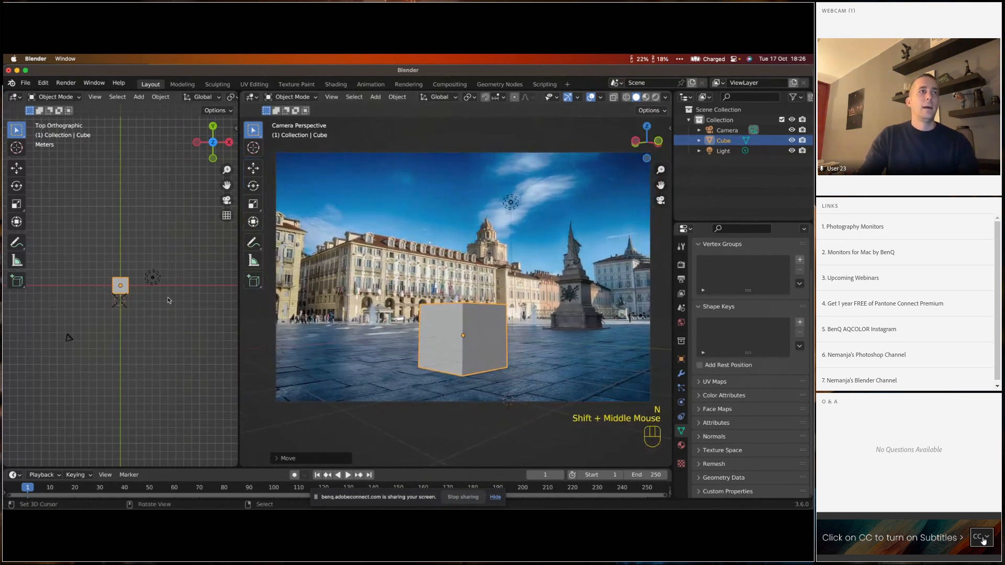
- Move the cube in the top view until it sits at the base of the monument in the photo
drag(137, 280, 104, 315)
key(g)
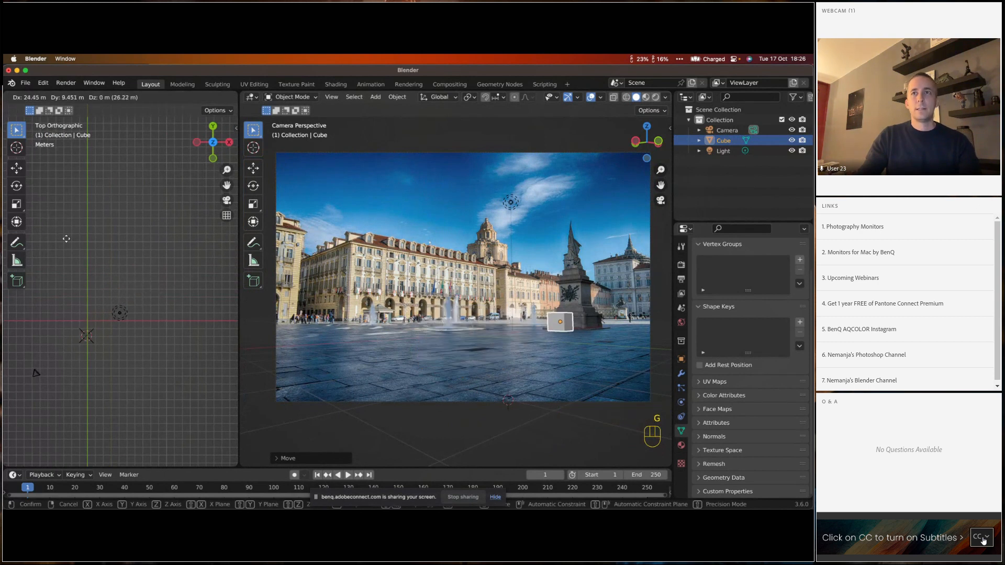
click(119, 224)
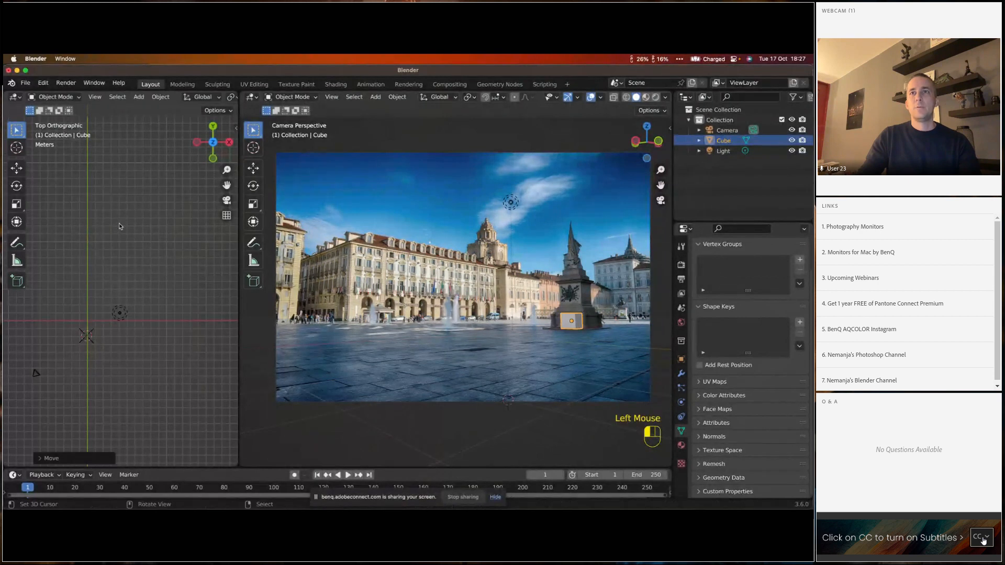
- Enter Edit Mode with face selection and raise the cube's top face along the global Z axis to form a tall pillar
drag(154, 290, 40, 332)
scroll(96, 301, up, 1)
mouse_move(96, 301)
mouse_down()
mouse_move(102, 250)
mouse_move(94, 288)
mouse_up()
scroll(101, 250, up, 2)
drag(95, 288, 86, 281)
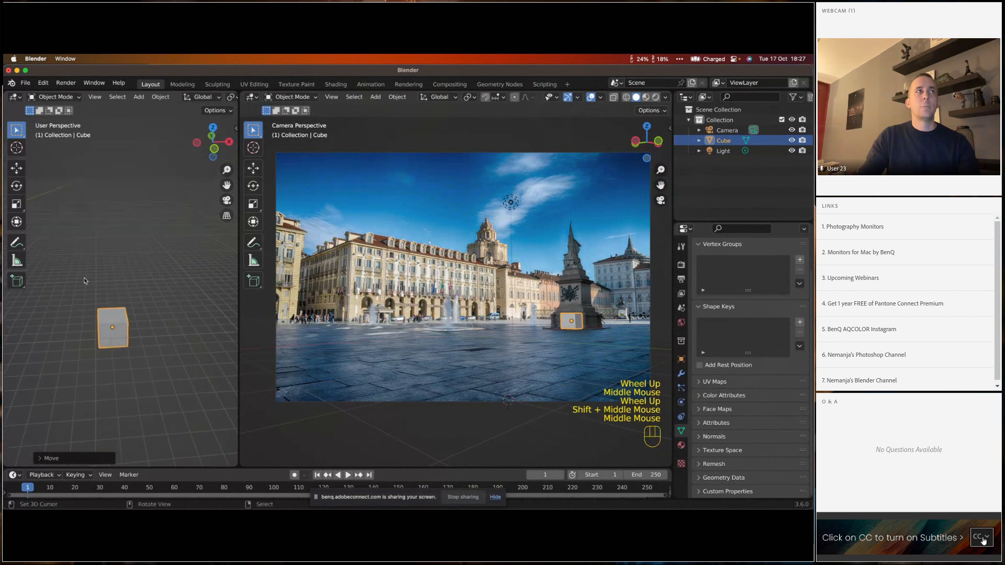
click(66, 96)
click(50, 112)
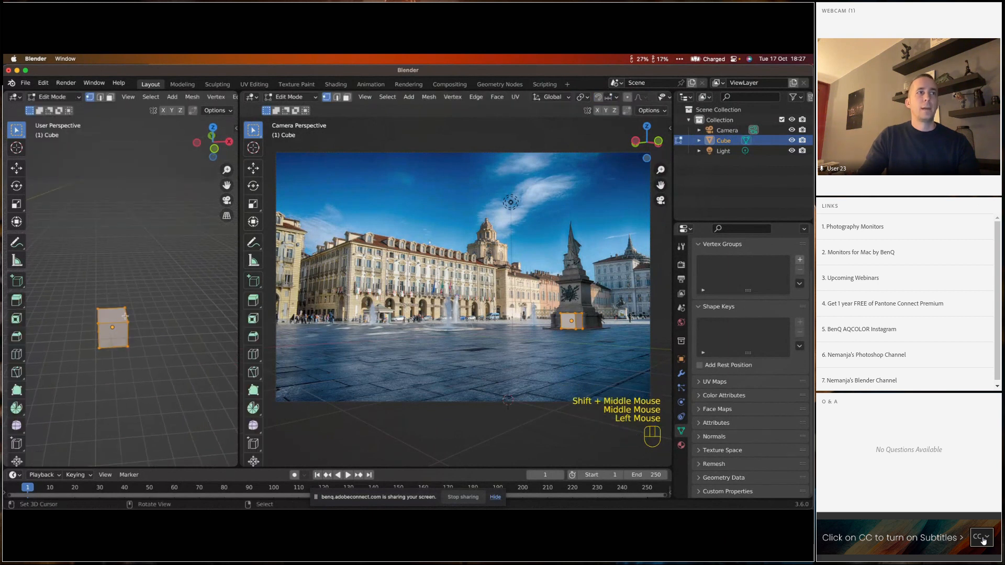
click(111, 98)
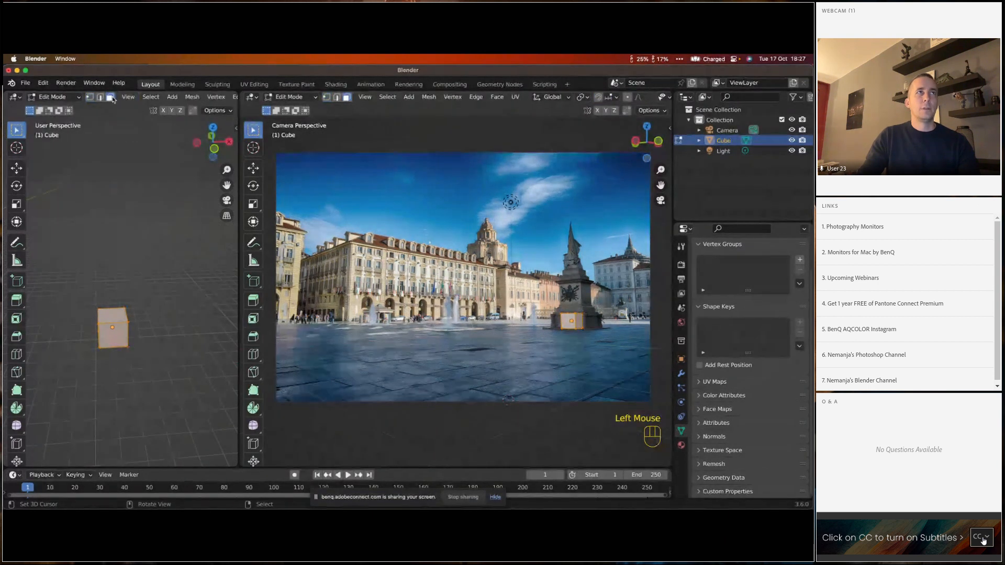
right_click(114, 317)
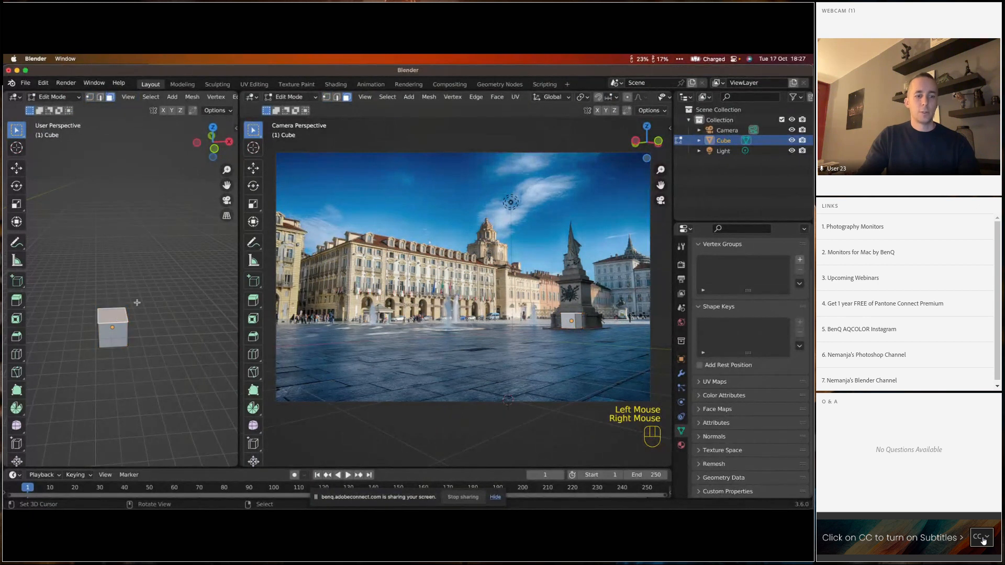
key(g)
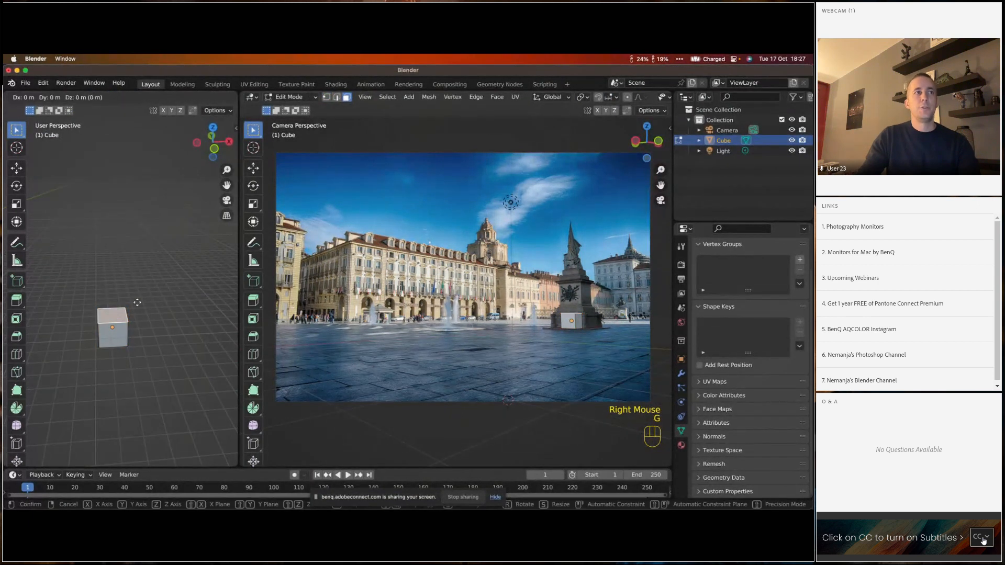
key(z)
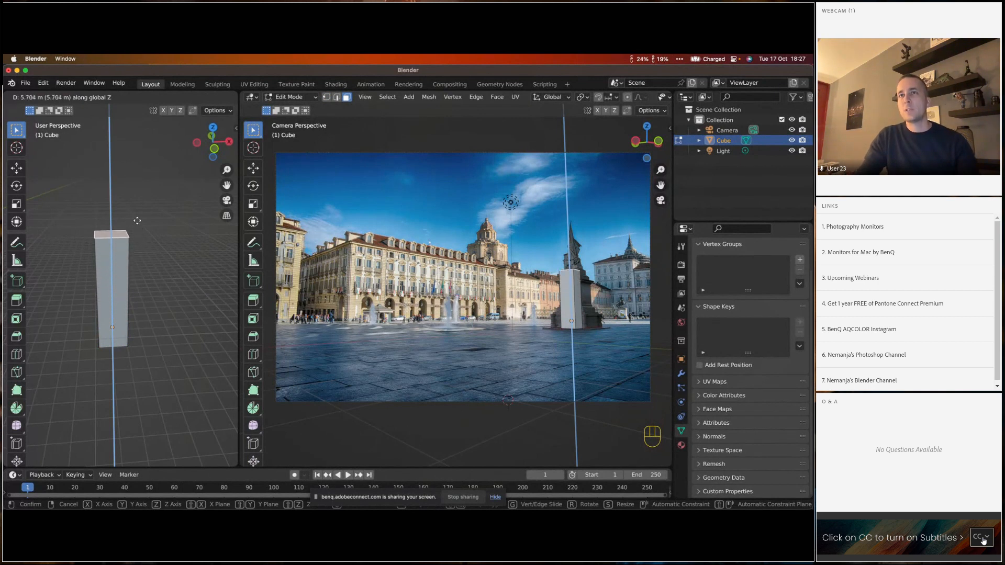
click(138, 245)
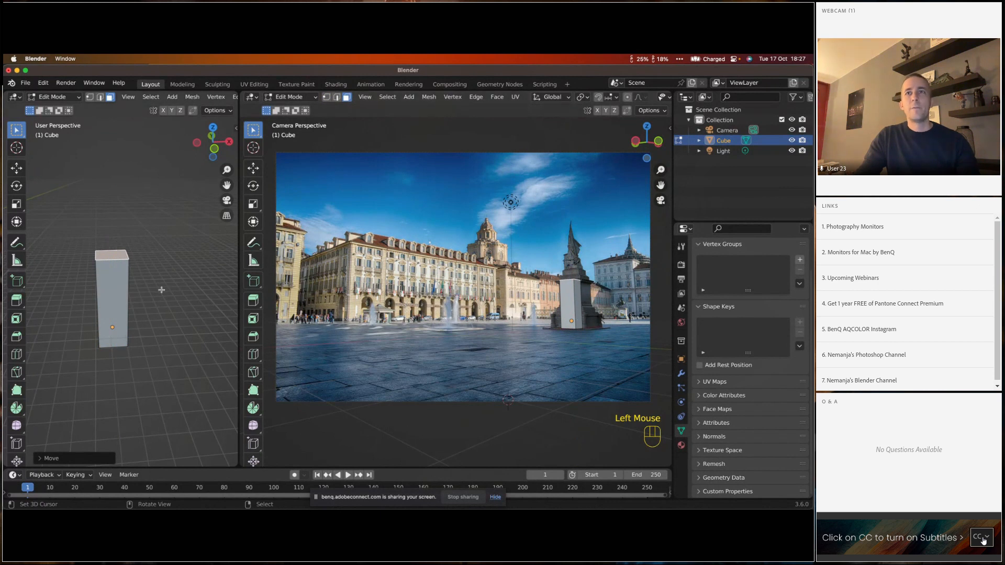
- Extrude the pillar's side face outward by about 7.7 m along its normal to form a wide block
drag(161, 290, 122, 278)
right_click(119, 287)
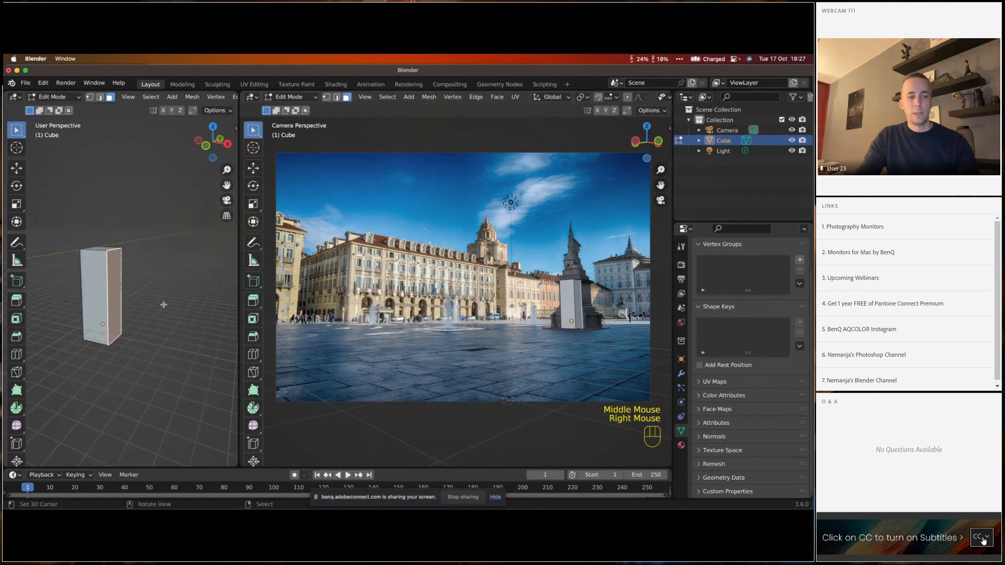
key(e)
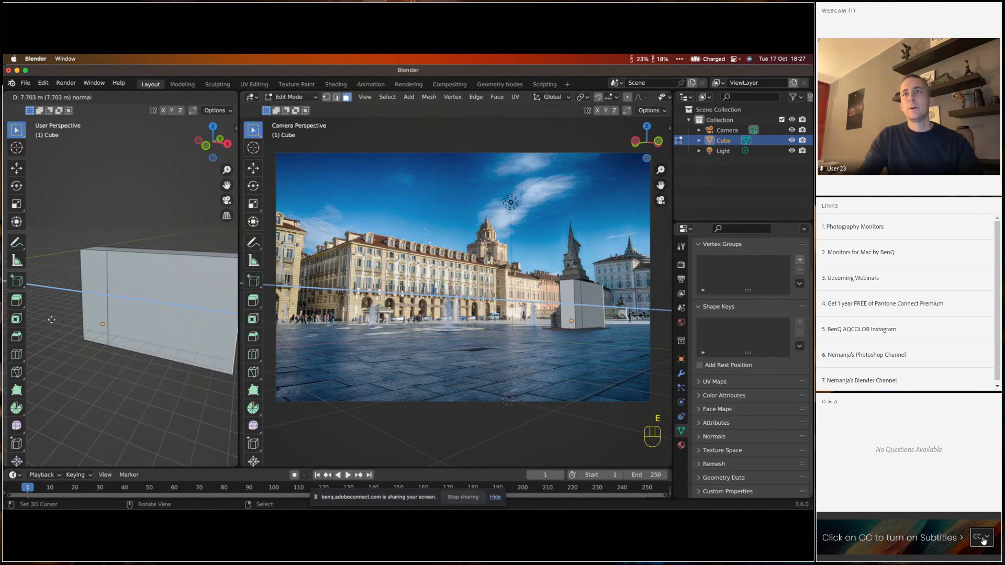
click(409, 324)
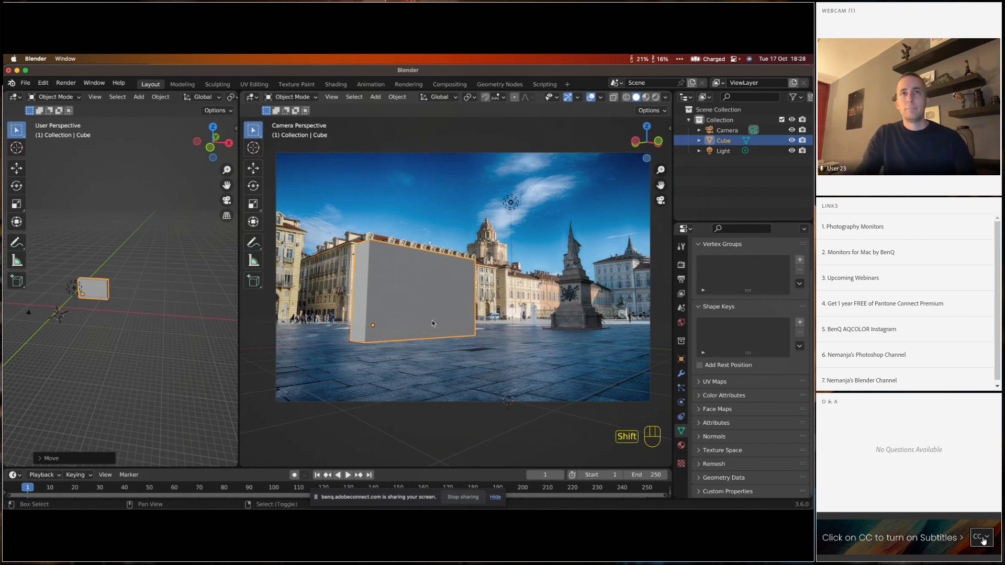
- Add an area light and raise it along the global Z axis above the ground
key(shift+a)
mouse_move(430, 318)
mouse_move(415, 416)
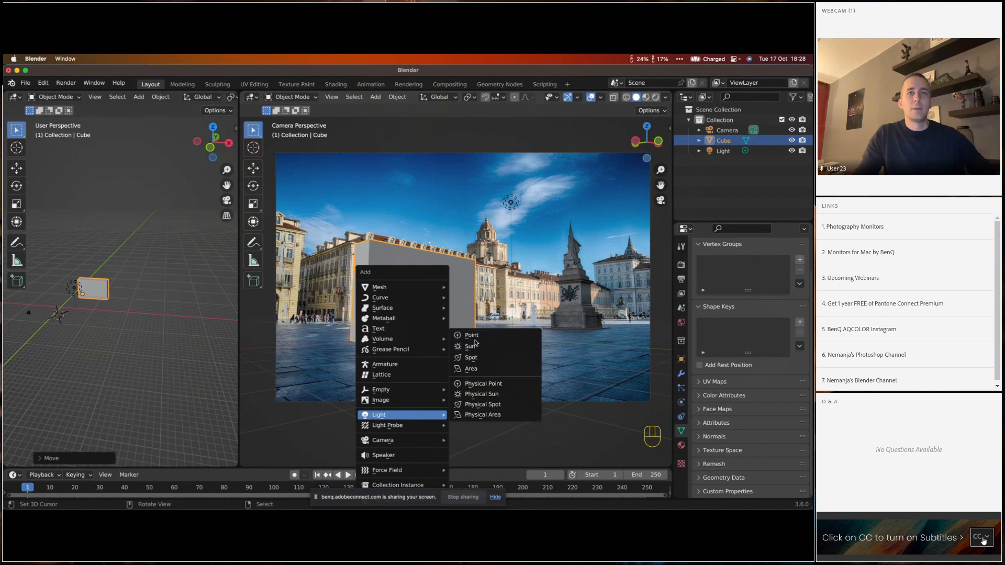
click(475, 370)
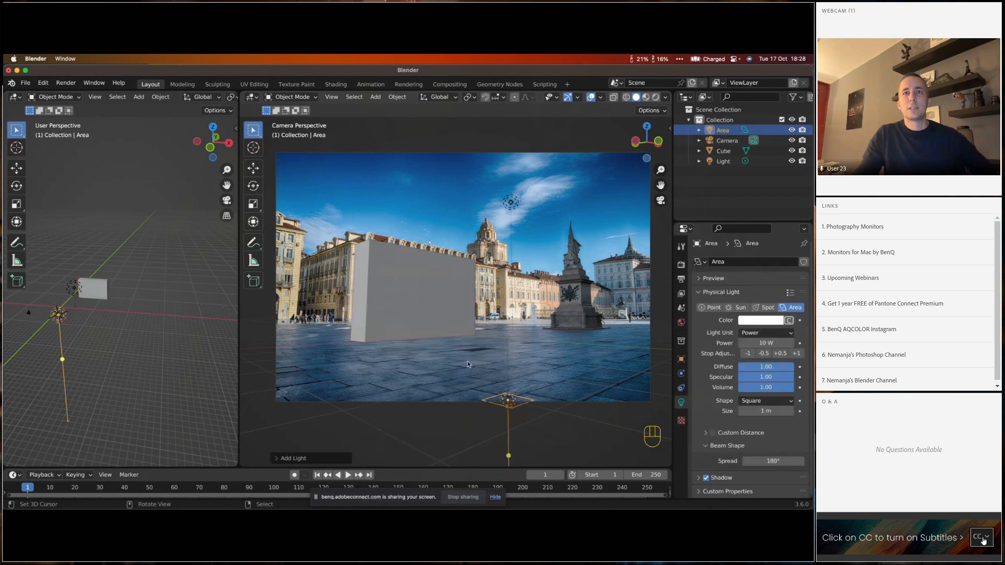
key(g)
key(z)
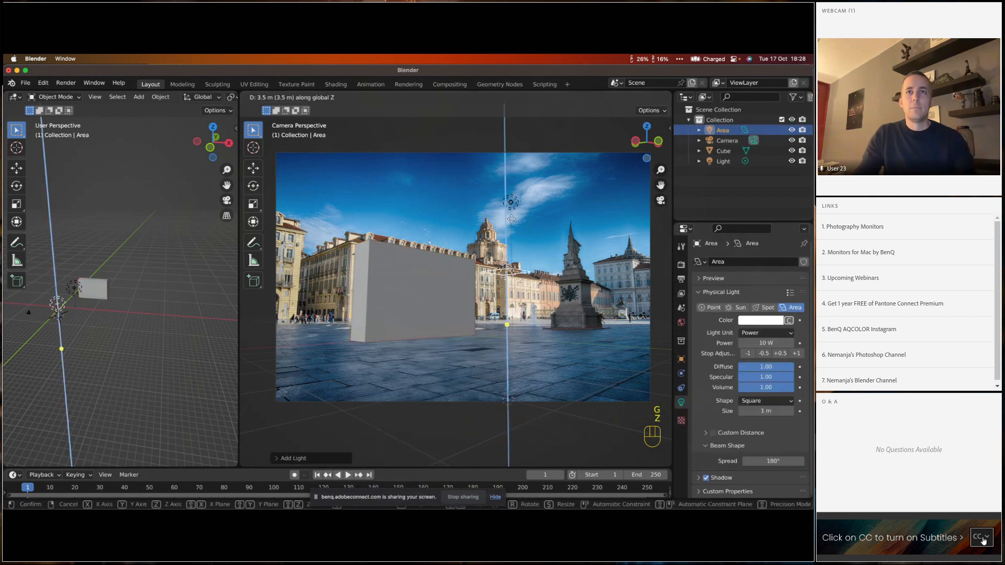
click(418, 234)
- Move the area light in front of the block using the top orthographic view, and raise it along global Z above the block's upper edge
key(KP_7)
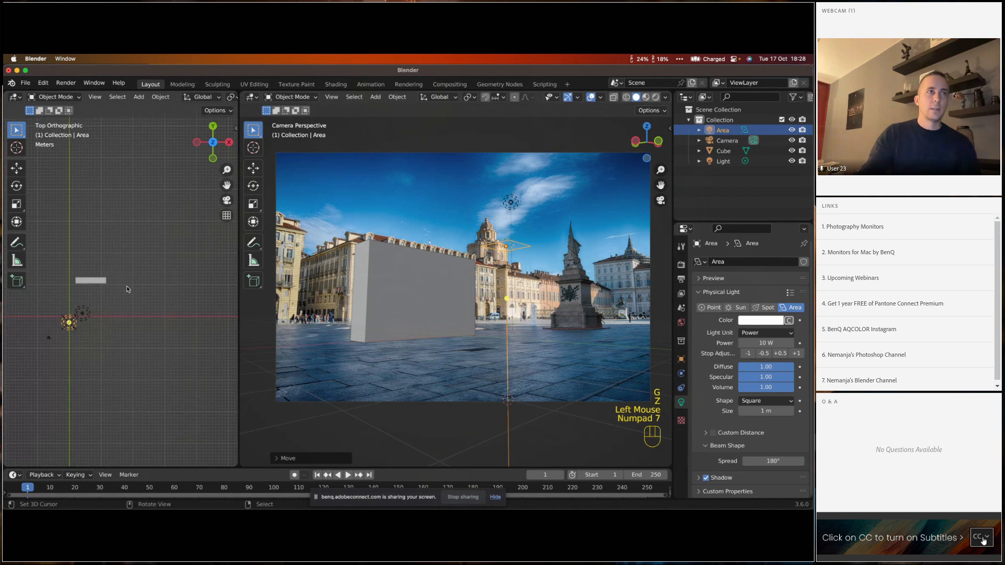
scroll(101, 285, down, 2)
drag(101, 285, 162, 285)
key(g)
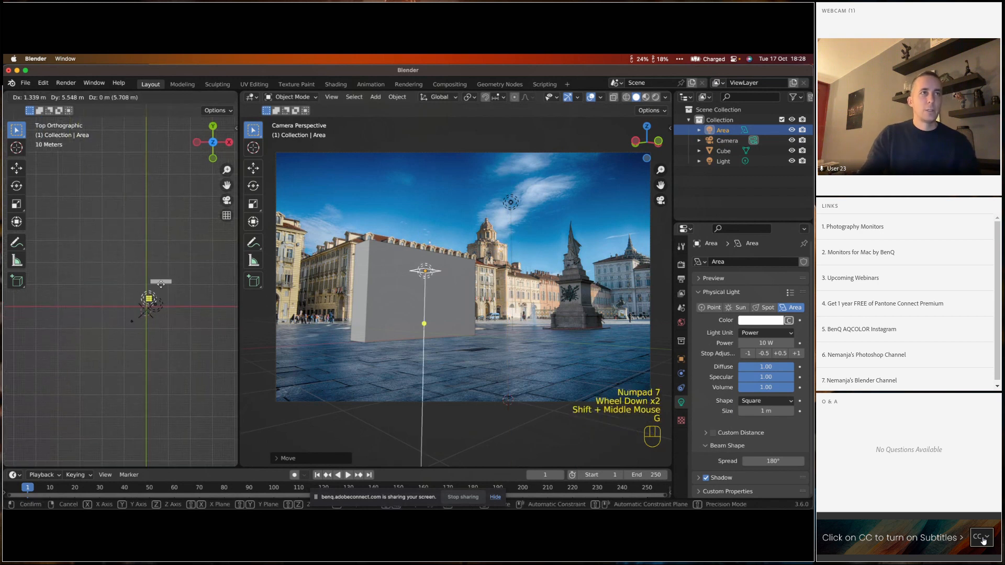
click(162, 280)
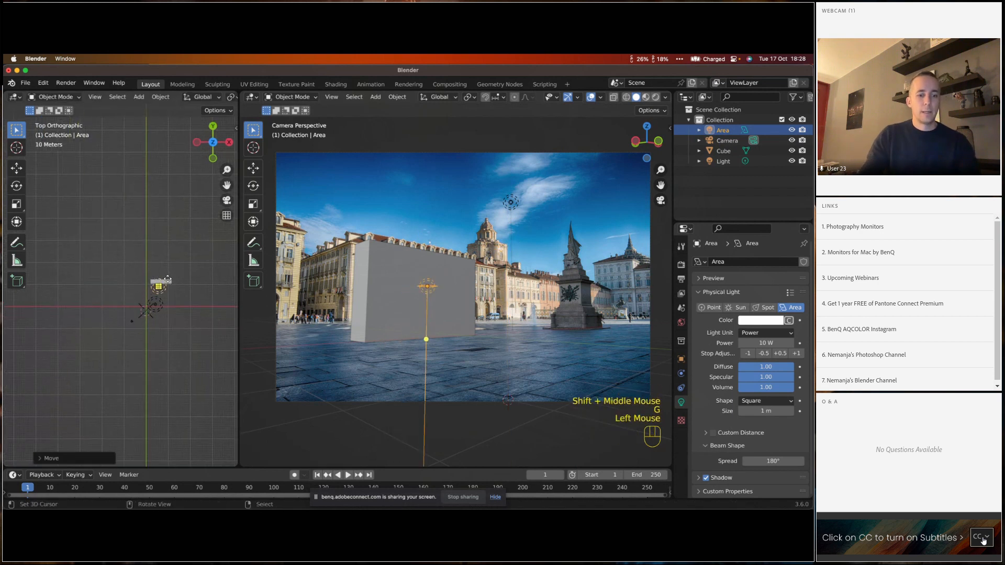
key(g)
key(z)
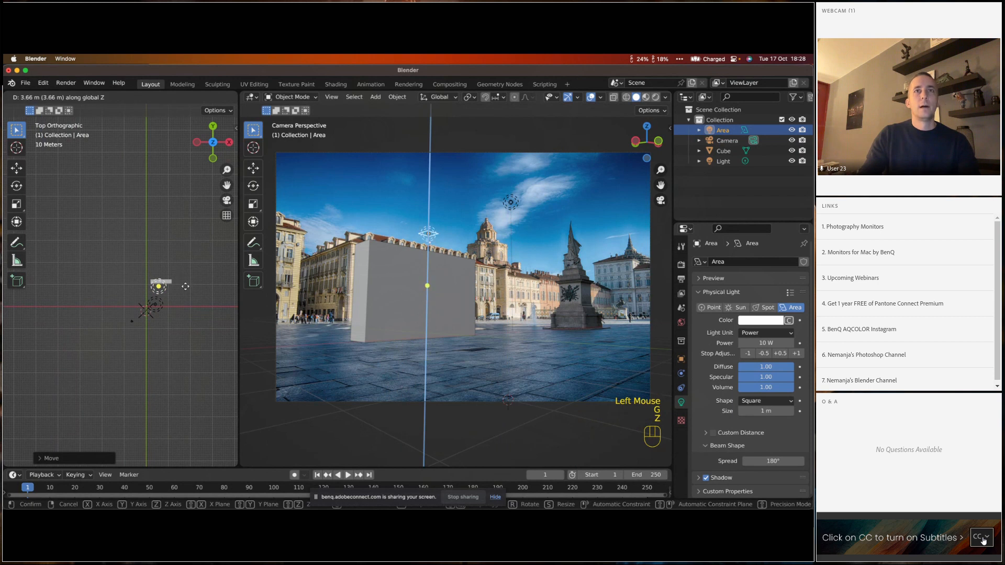
click(185, 287)
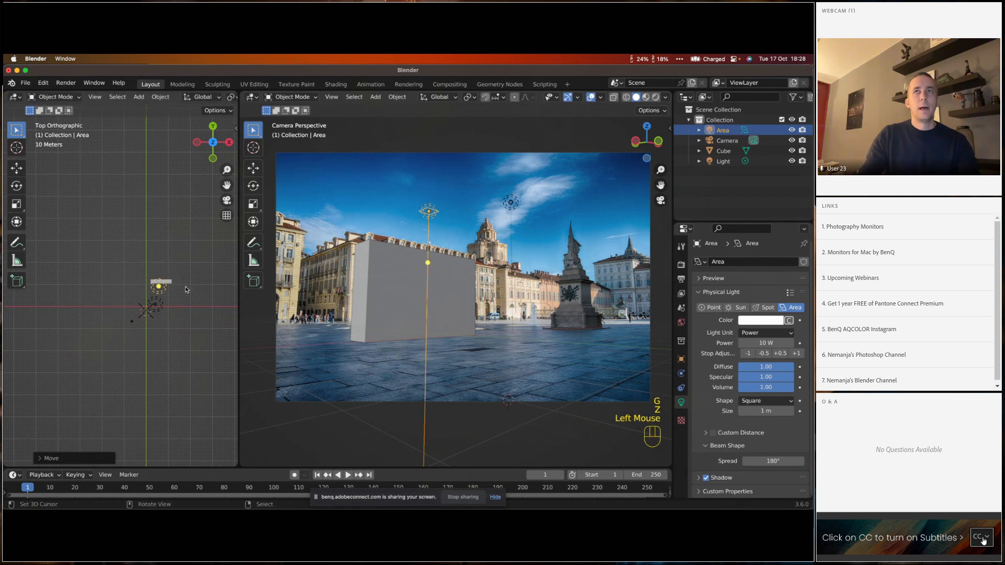
- Show the camera viewport in rendered shading and switch the render engine to Cycles
click(656, 98)
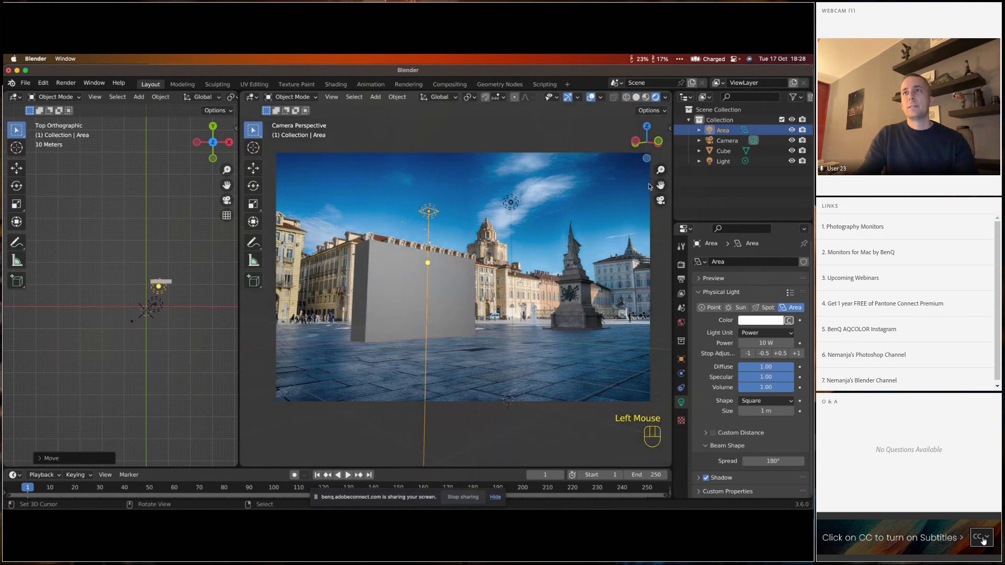
click(764, 263)
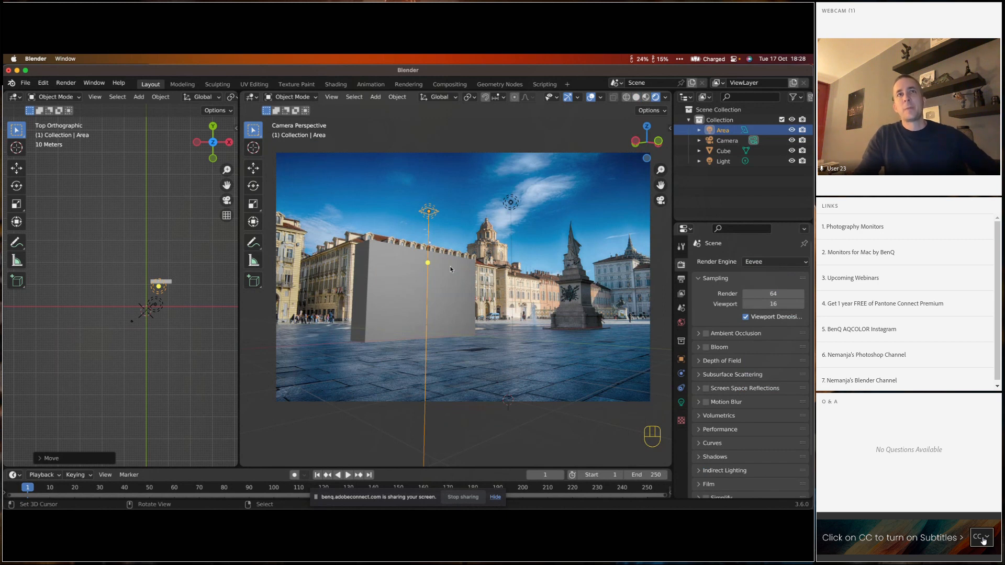
click(775, 261)
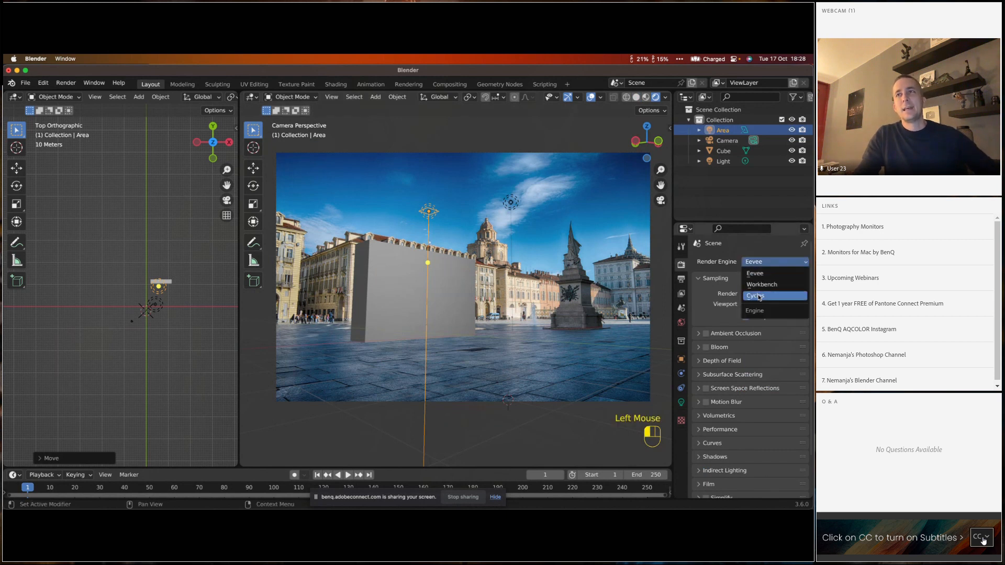
click(767, 294)
- Set the Cycles render device to GPU Compute and return the viewport to the full camera view
scroll(405, 289, up, 5)
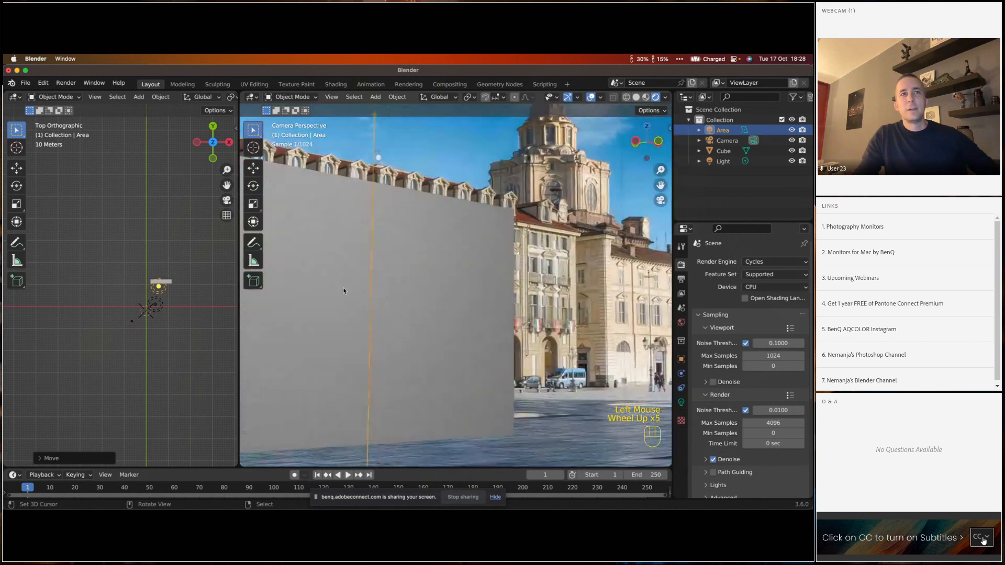
drag(330, 290, 630, 277)
scroll(335, 284, up, 4)
scroll(359, 285, up, 6)
drag(334, 281, 433, 277)
click(767, 288)
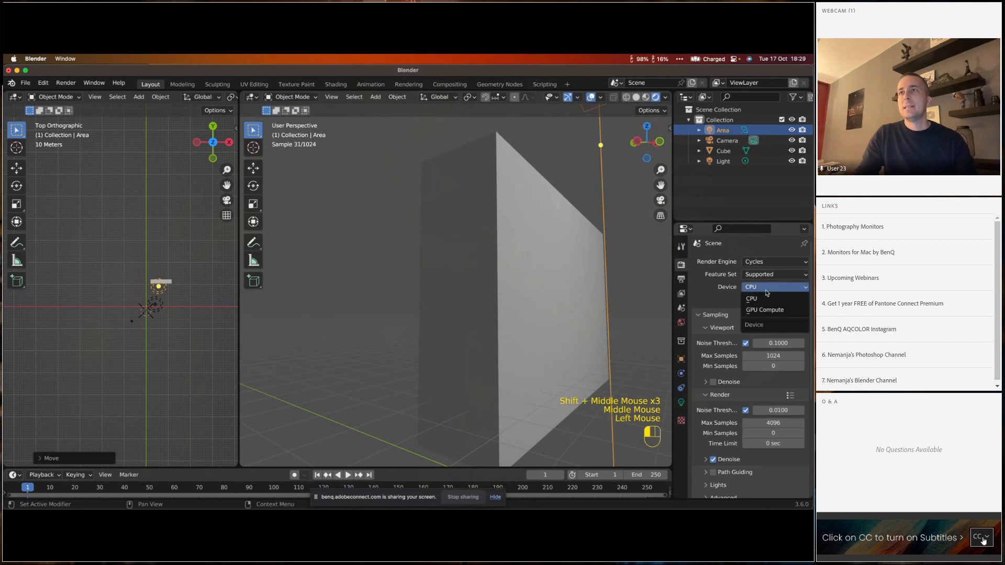
click(761, 313)
drag(547, 286, 427, 302)
key(KP_0)
scroll(538, 287, down, 4)
scroll(466, 294, down, 1)
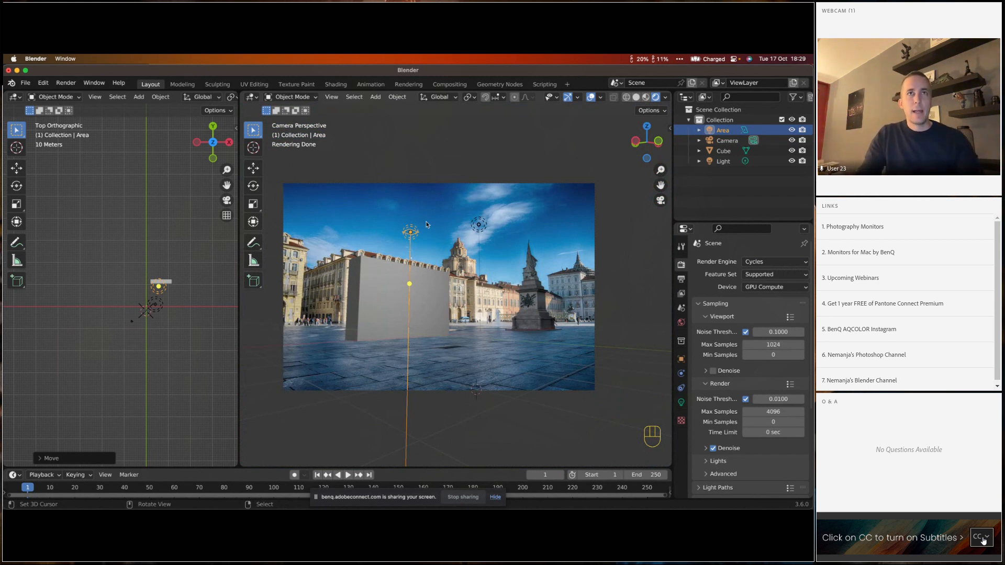
- Tilt the area light about the global X axis toward the block and scale it up to span the block's width
key(r)
key(x)
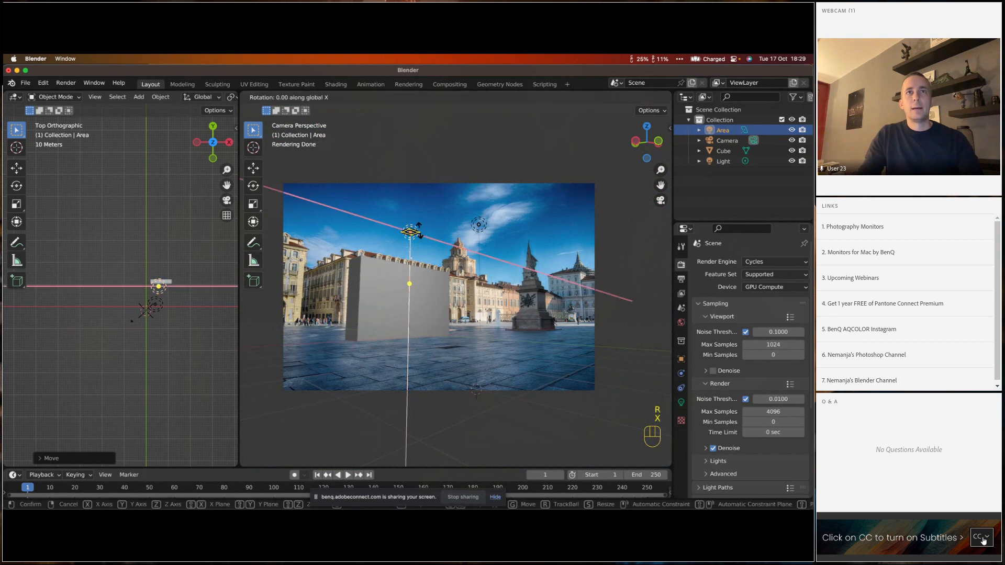
click(422, 239)
key(s)
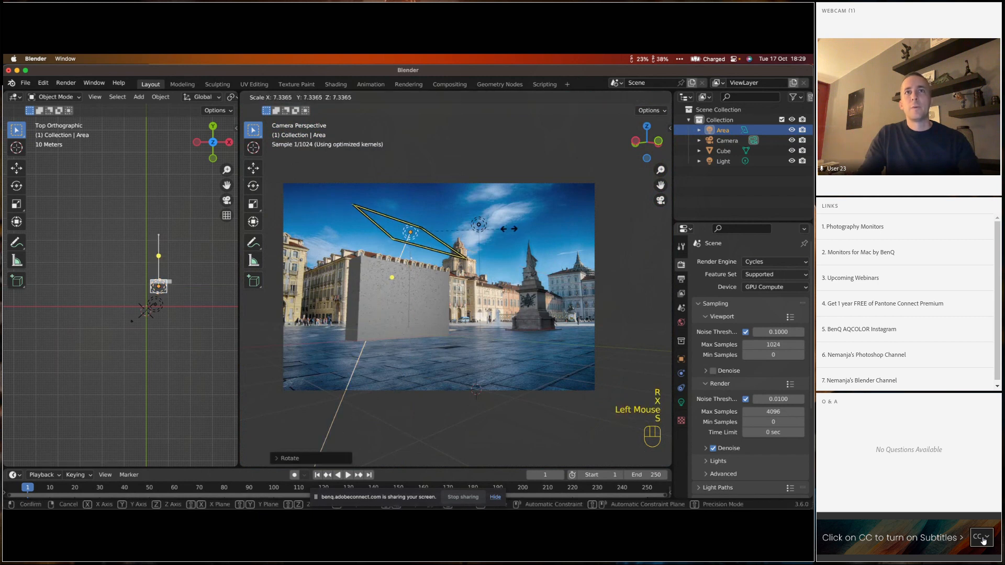
click(431, 288)
- Set the block material's base color to near black and make its surface more reflective
right_click(416, 302)
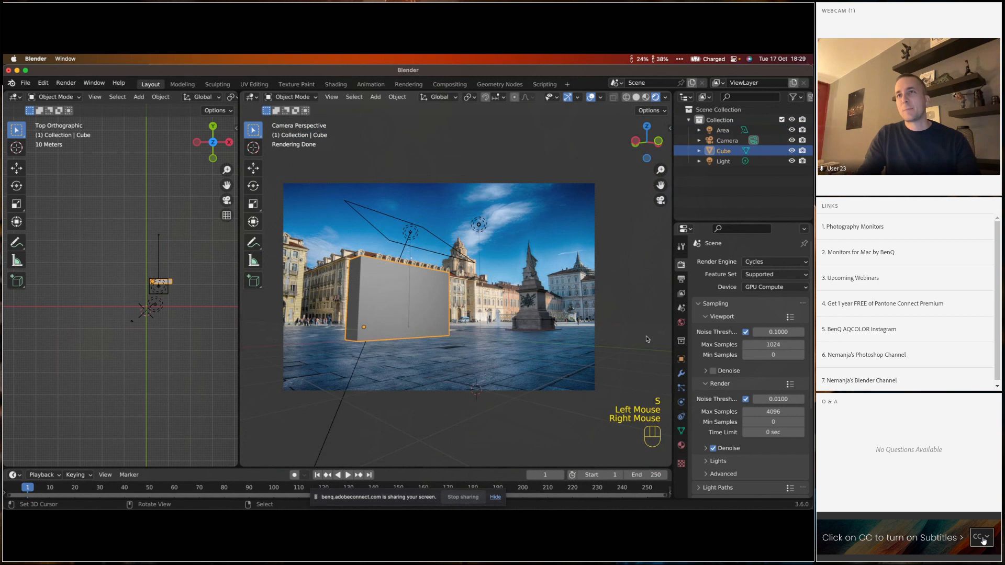
click(681, 446)
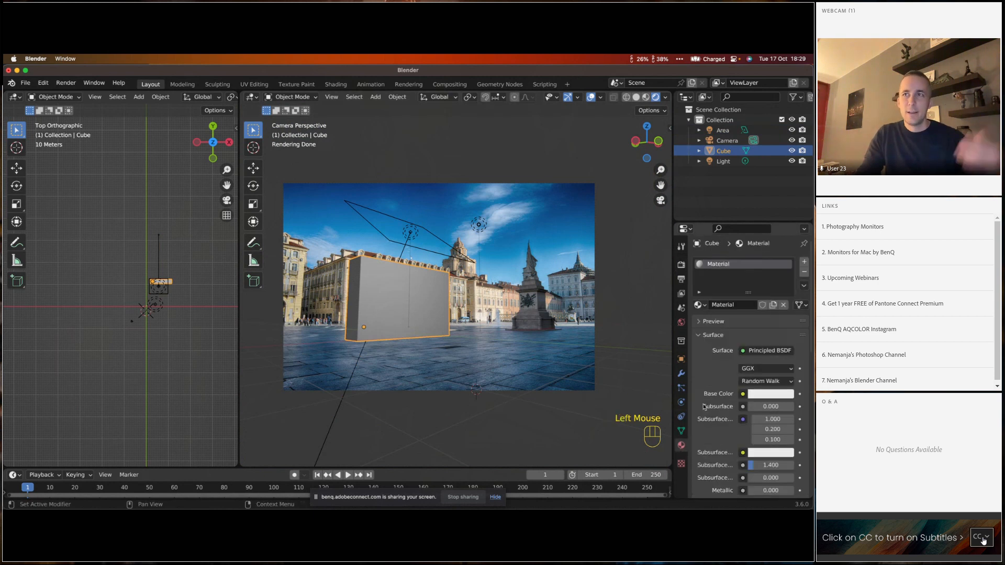
scroll(726, 353, down, 4)
click(754, 318)
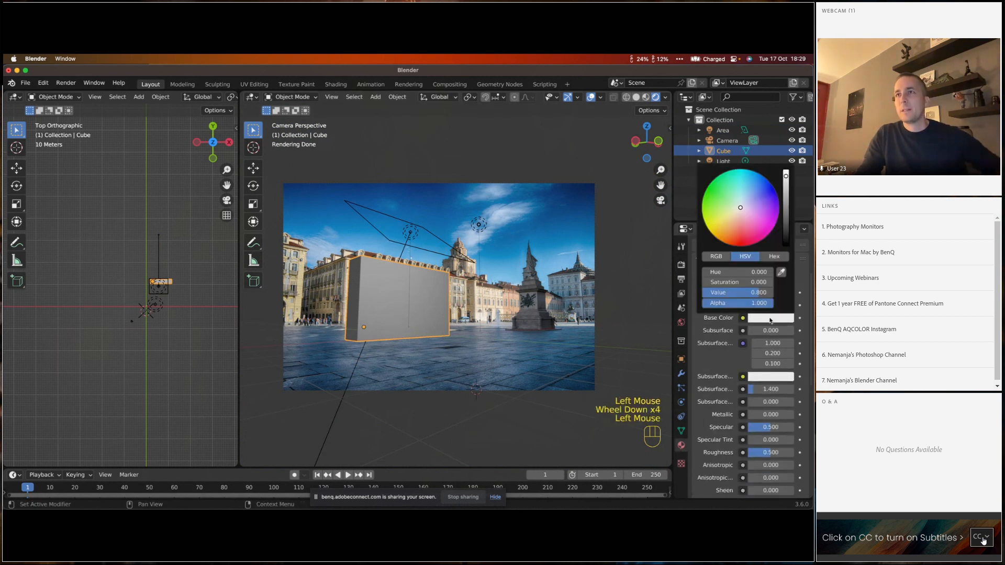
scroll(756, 315, up, 2)
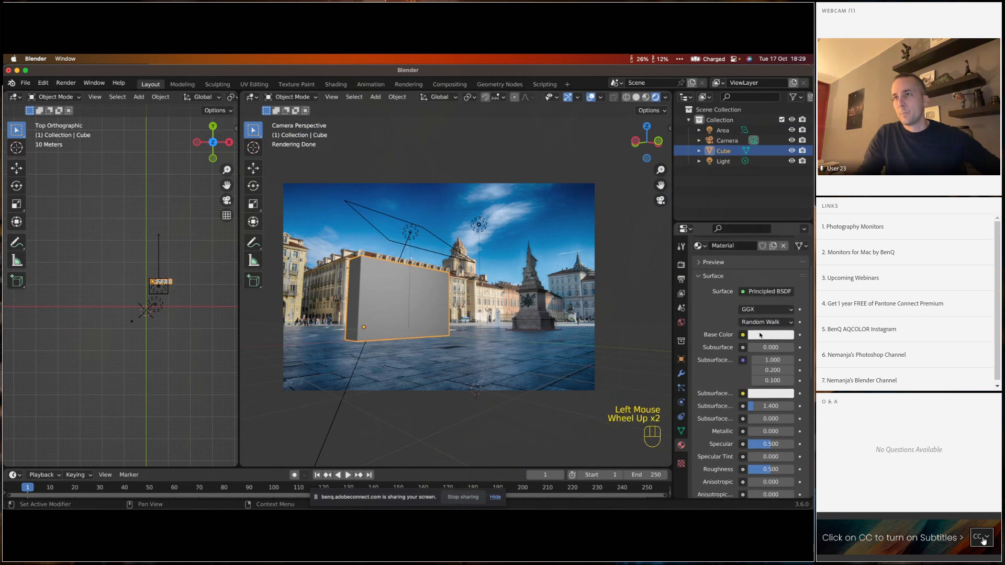
click(769, 337)
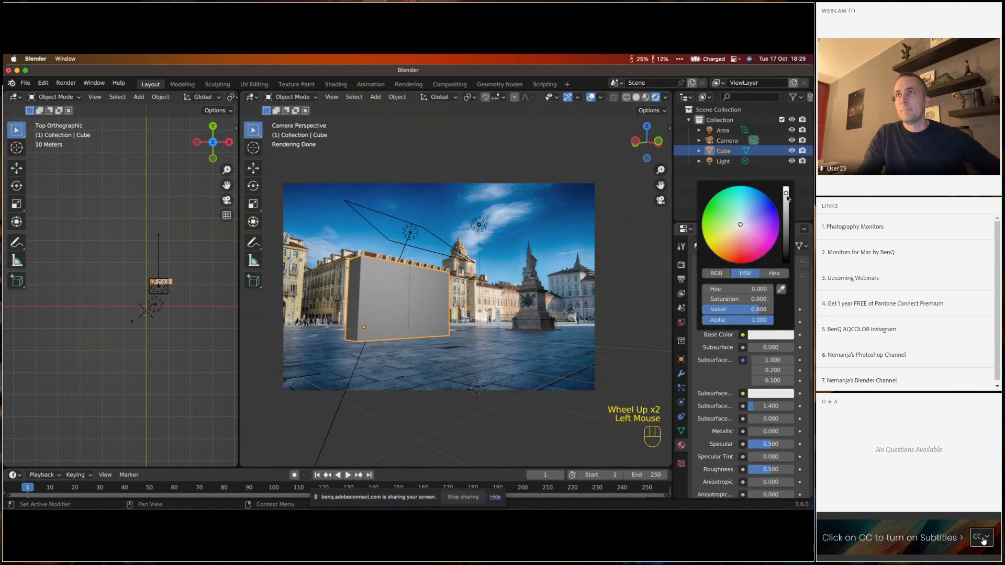
drag(786, 193, 786, 242)
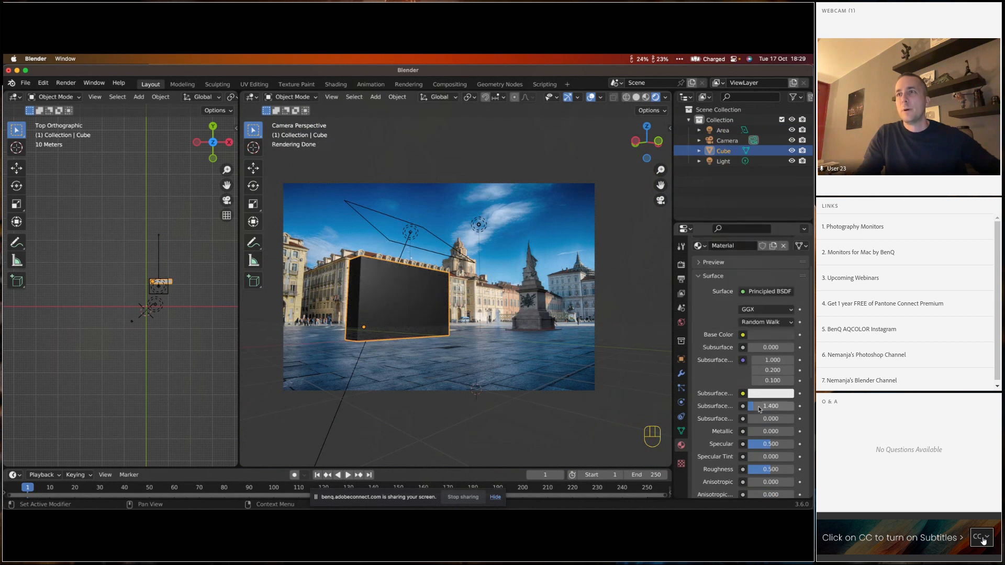
drag(749, 431, 765, 455)
scroll(776, 449, down, 2)
- Lower the area light along the Z axis toward the block and set its power to 100 W
right_click(424, 227)
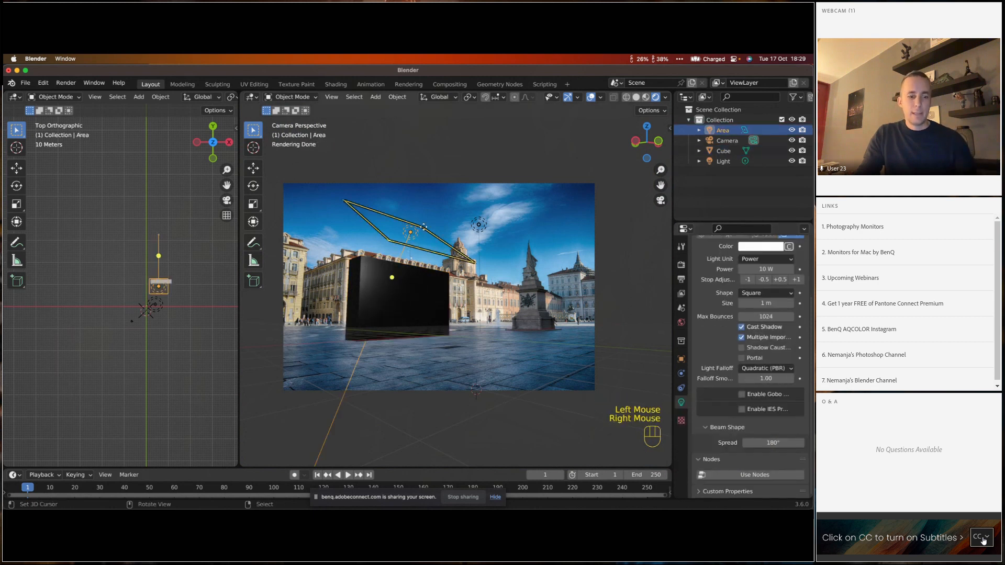
key(g)
key(z)
click(425, 246)
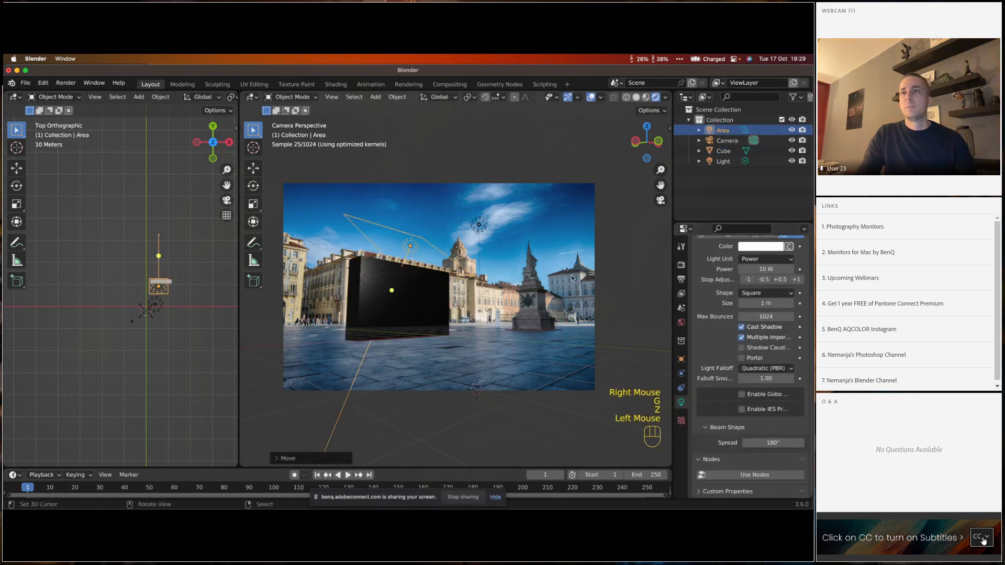
click(773, 269)
text(100)
key(Return)
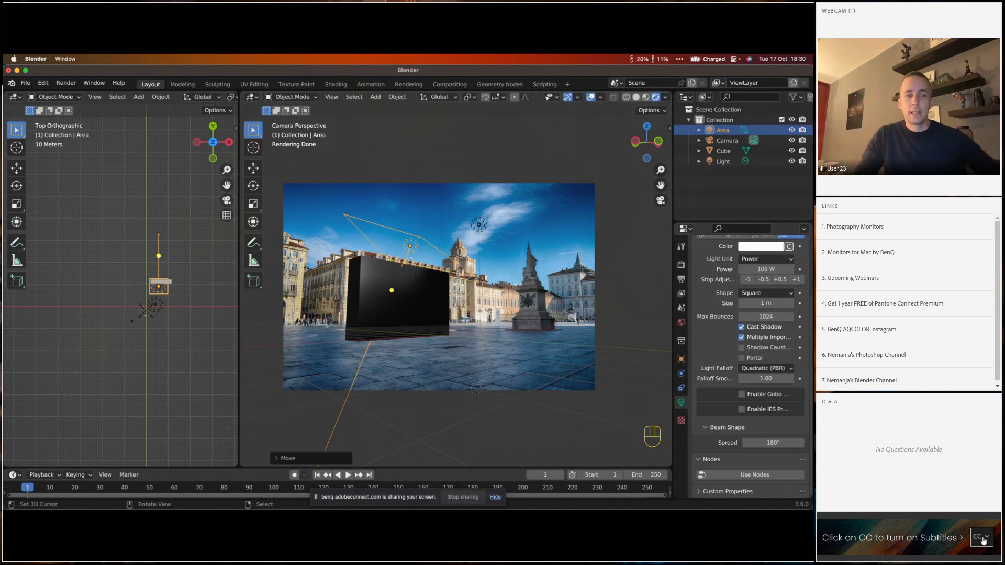
- Switch to Chrome, open polyhaven.com and browse through its HDRI library
key(super+Tab)
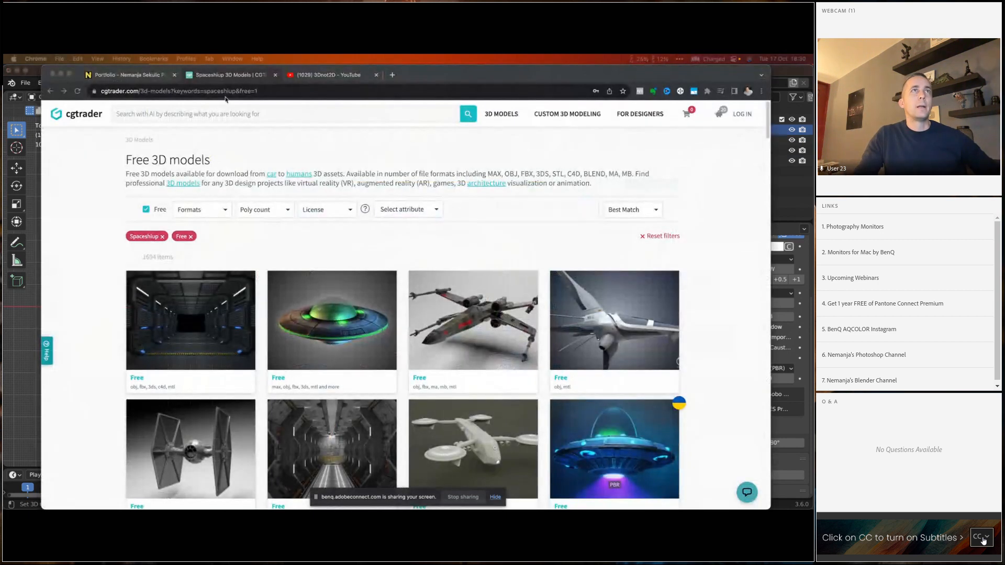
click(238, 90)
text(polyhaven.com)
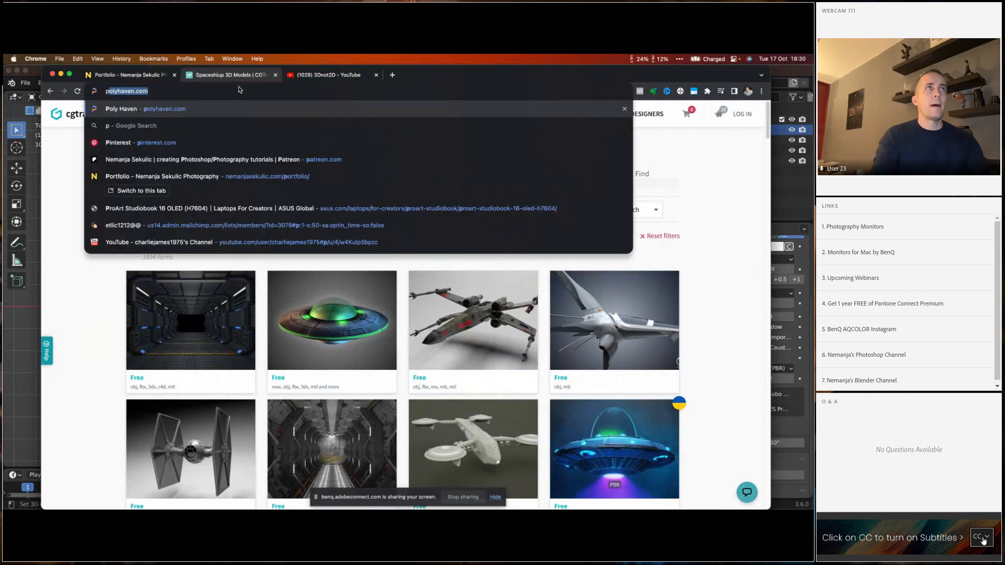
key(Return)
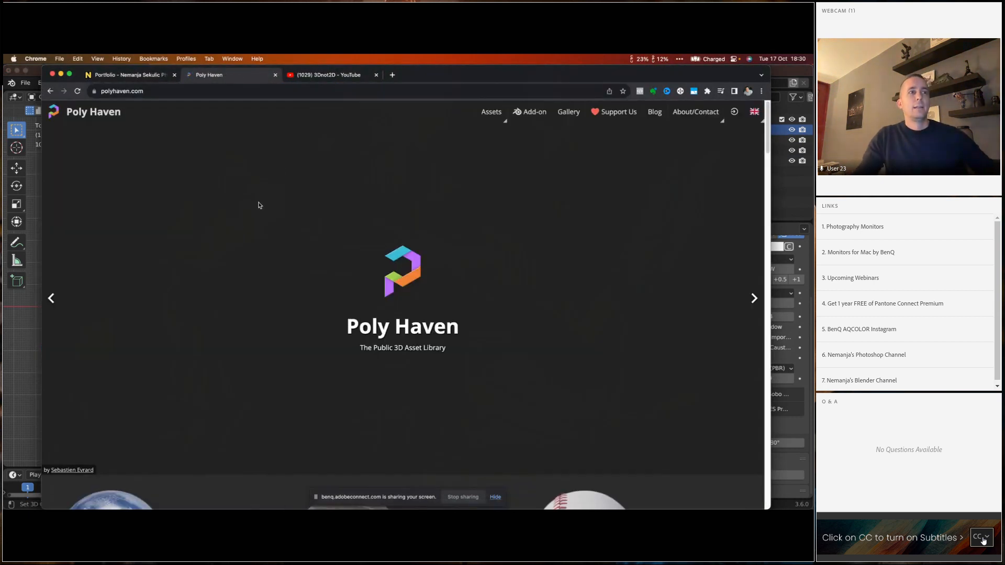
scroll(180, 275, down, 3)
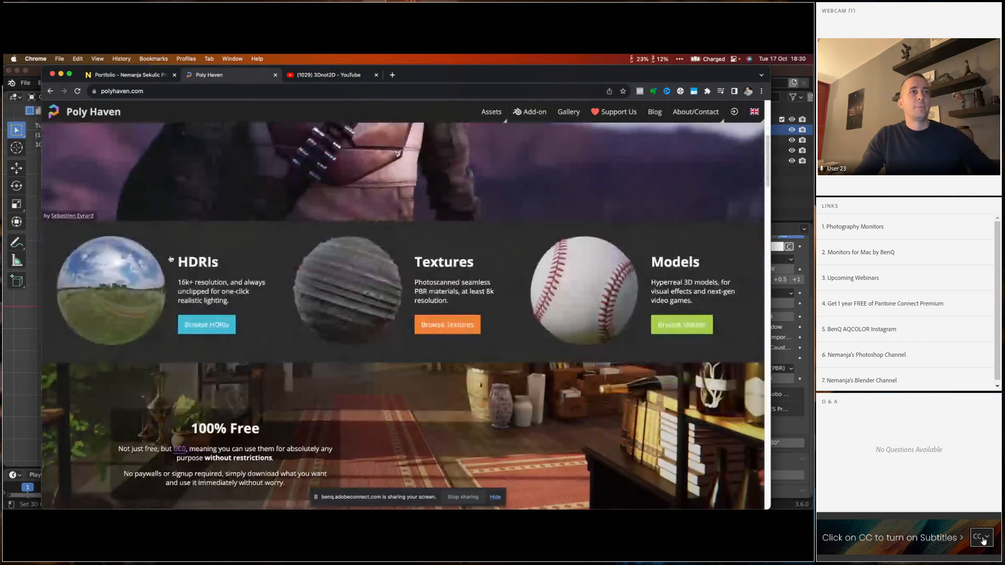
click(120, 292)
scroll(445, 265, down, 3)
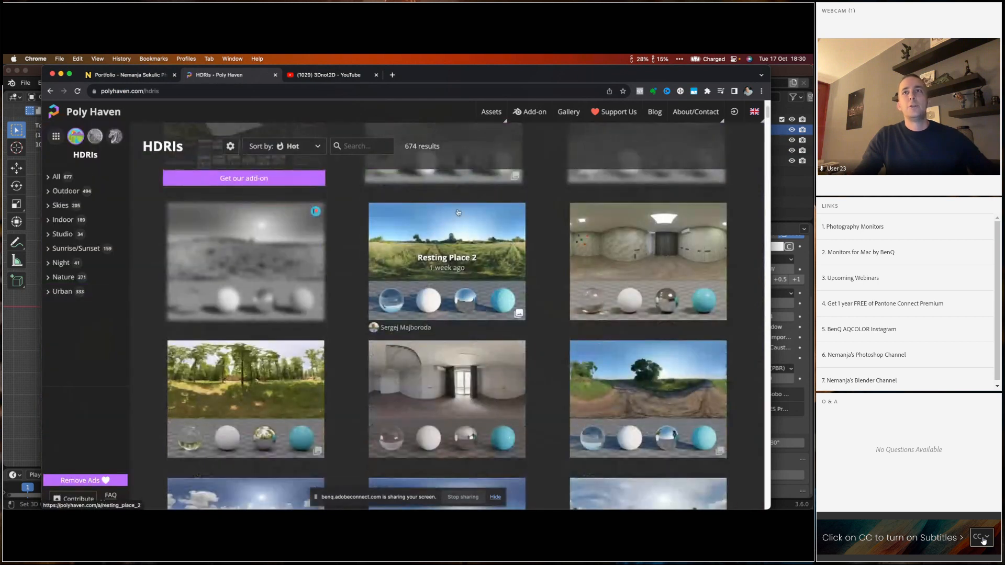
scroll(321, 277, down, 2)
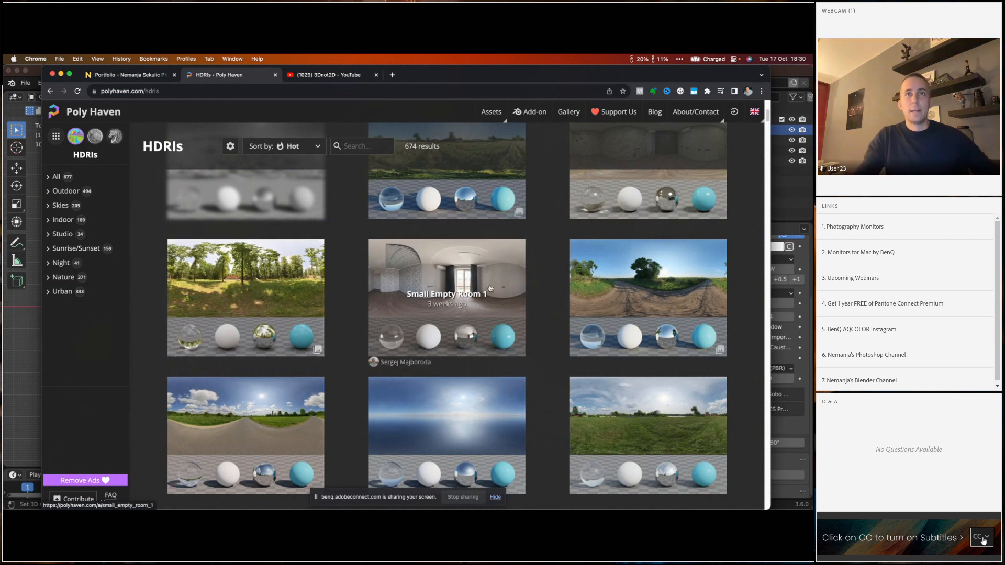
scroll(426, 335, down, 10)
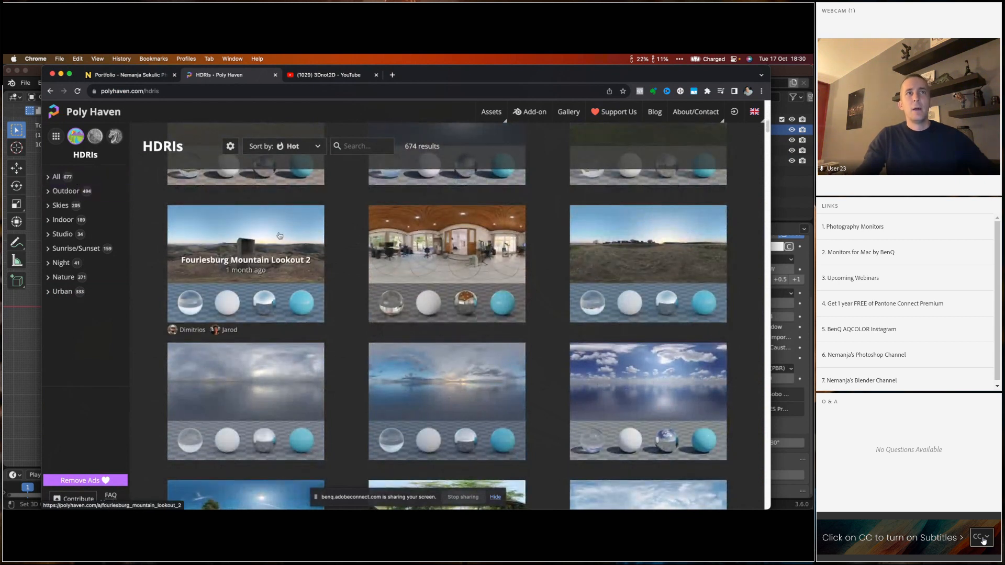
scroll(432, 294, down, 5)
scroll(431, 294, down, 3)
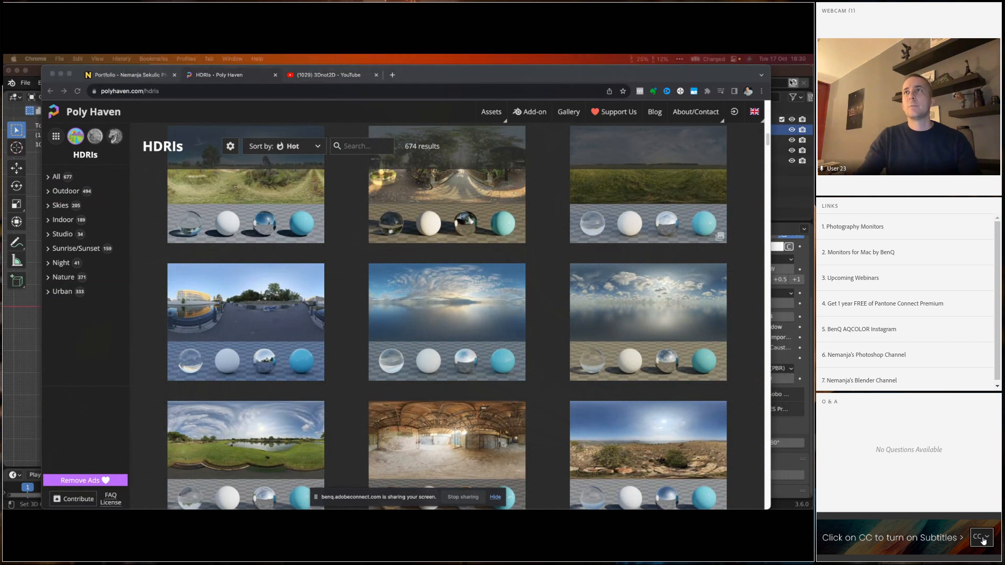
- Switch back to Blender and assign an Environment Texture to the world background's color
click(792, 76)
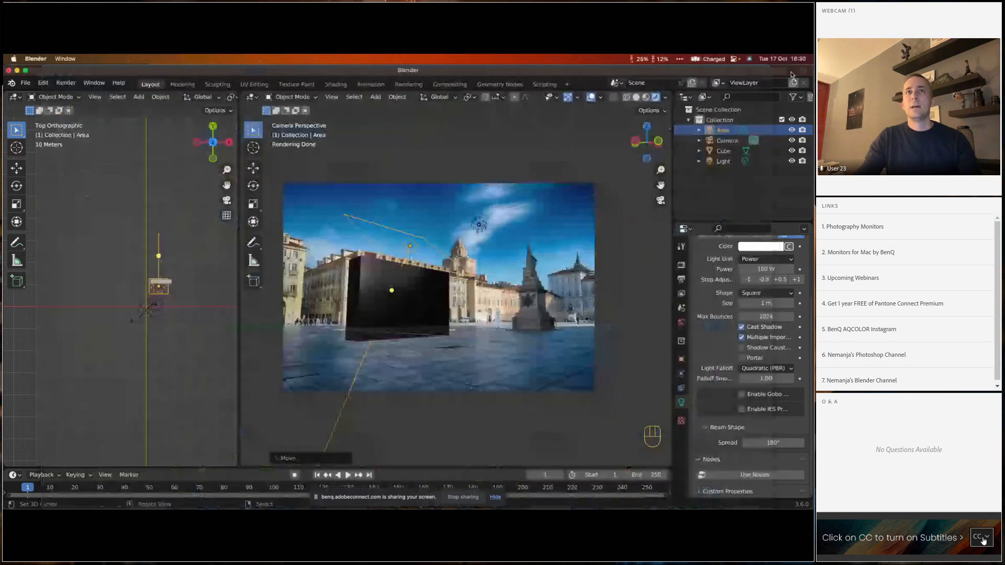
click(681, 323)
scroll(737, 369, down, 2)
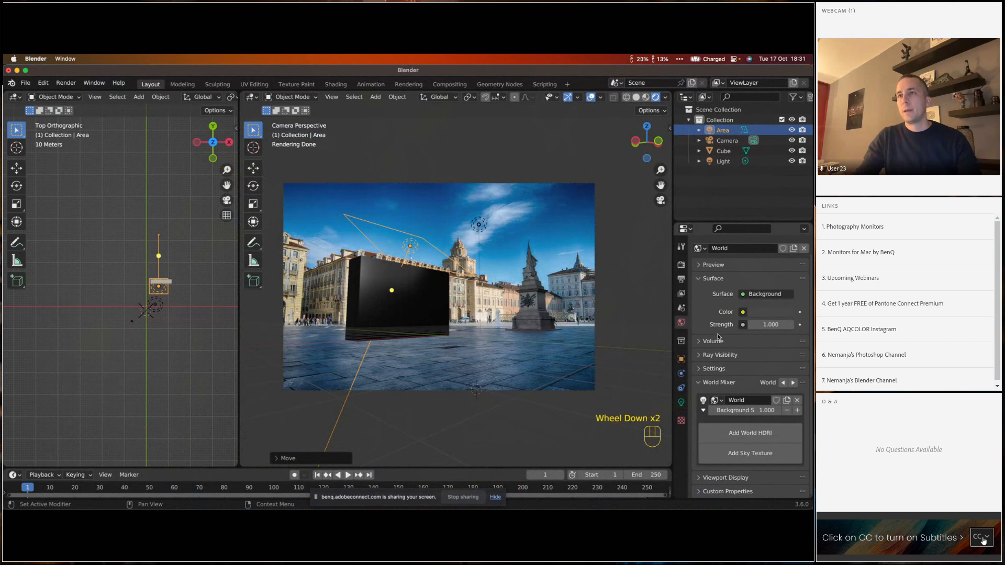
click(744, 313)
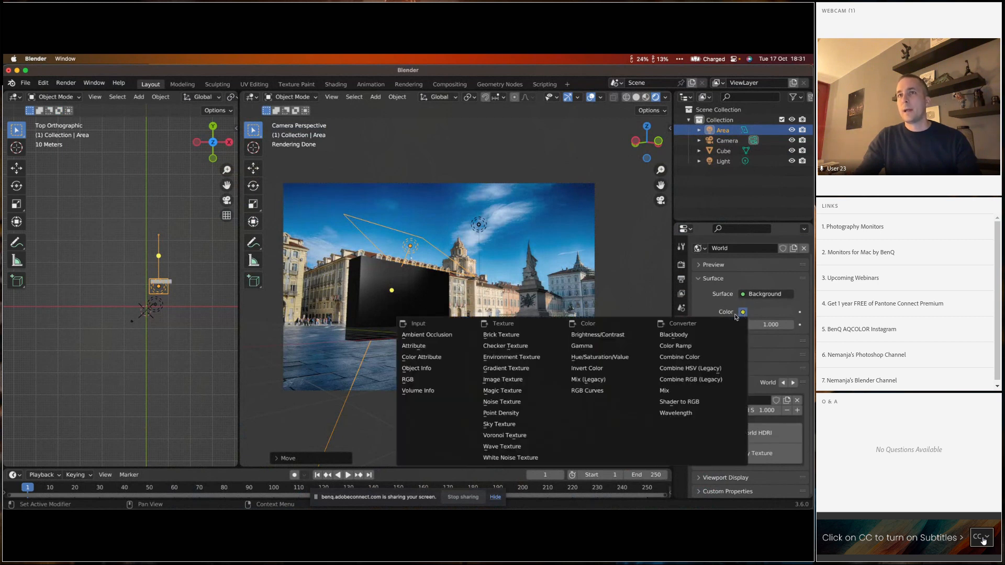
click(538, 358)
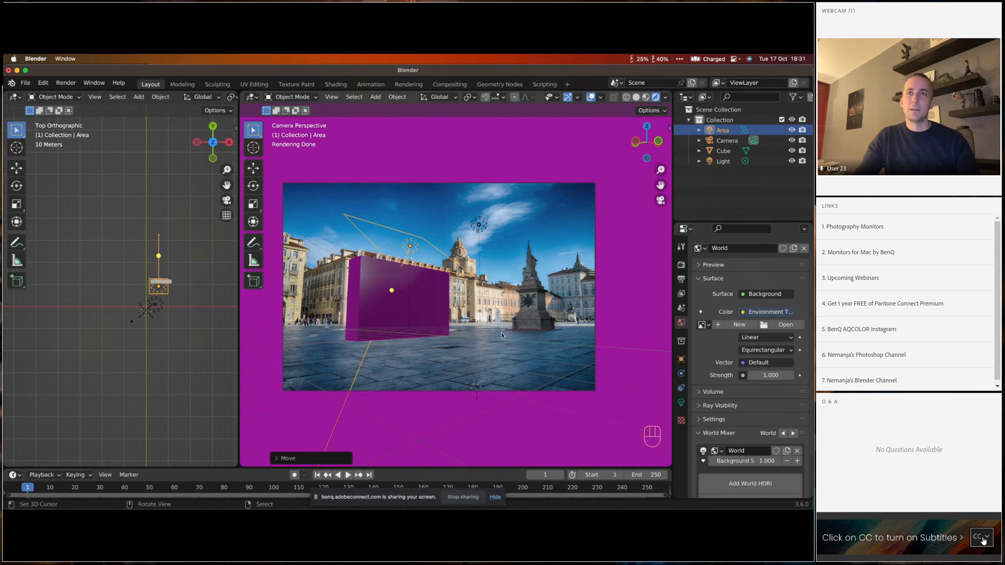
- Load Cloudy sky.exr from the HDRI maps folder as the world environment image and view the block against it
click(784, 324)
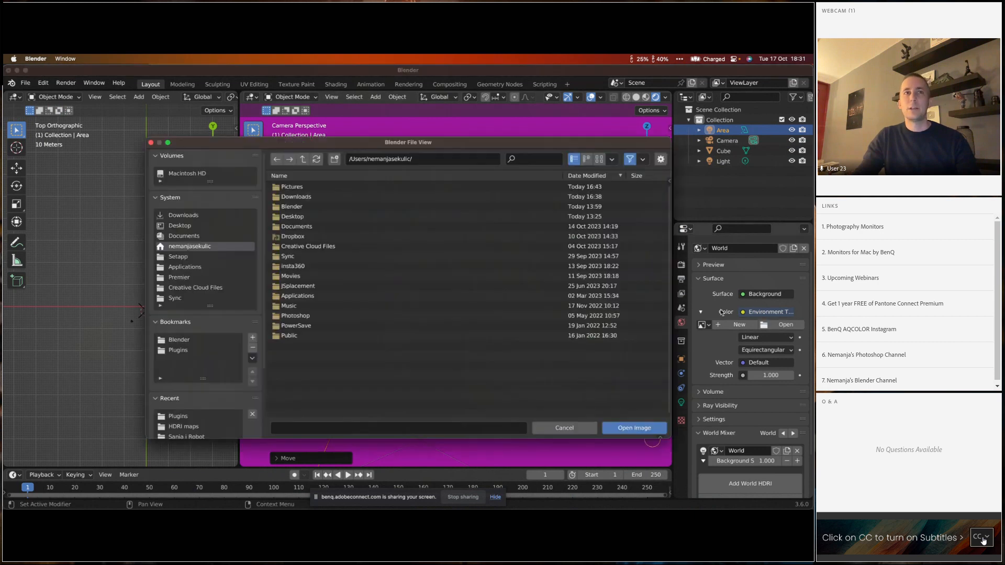
click(179, 340)
double_click(296, 208)
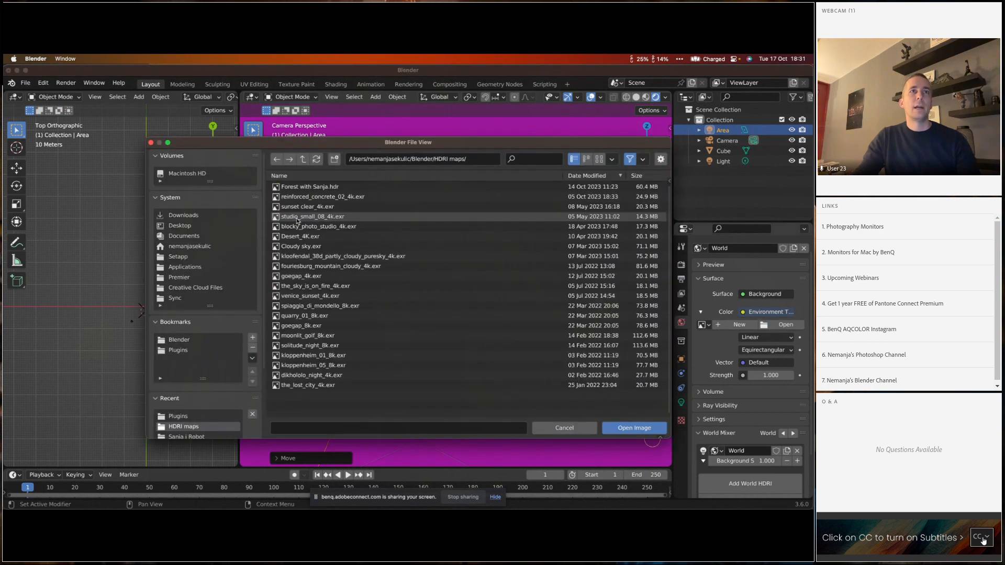
double_click(314, 247)
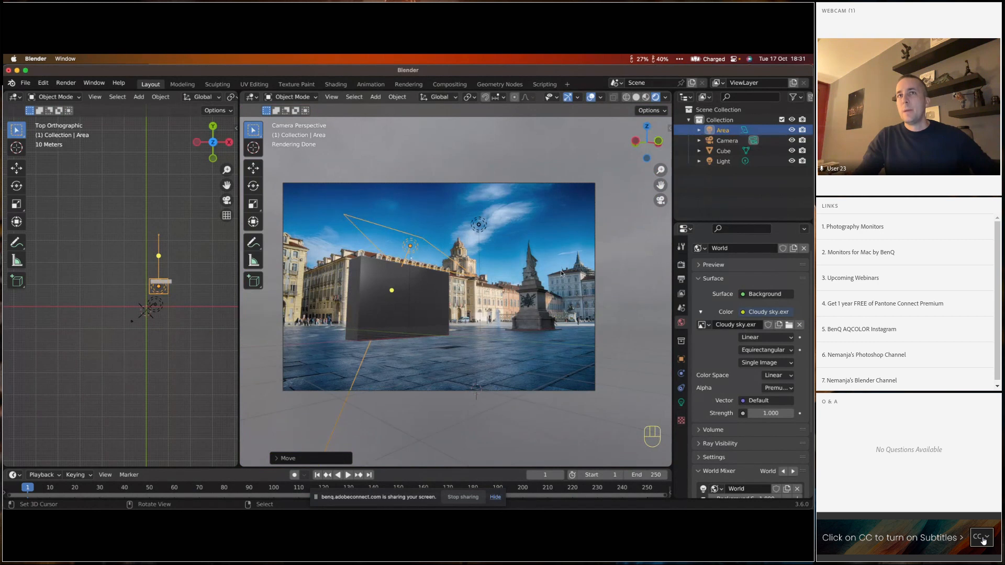
drag(561, 274, 363, 324)
scroll(396, 302, down, 2)
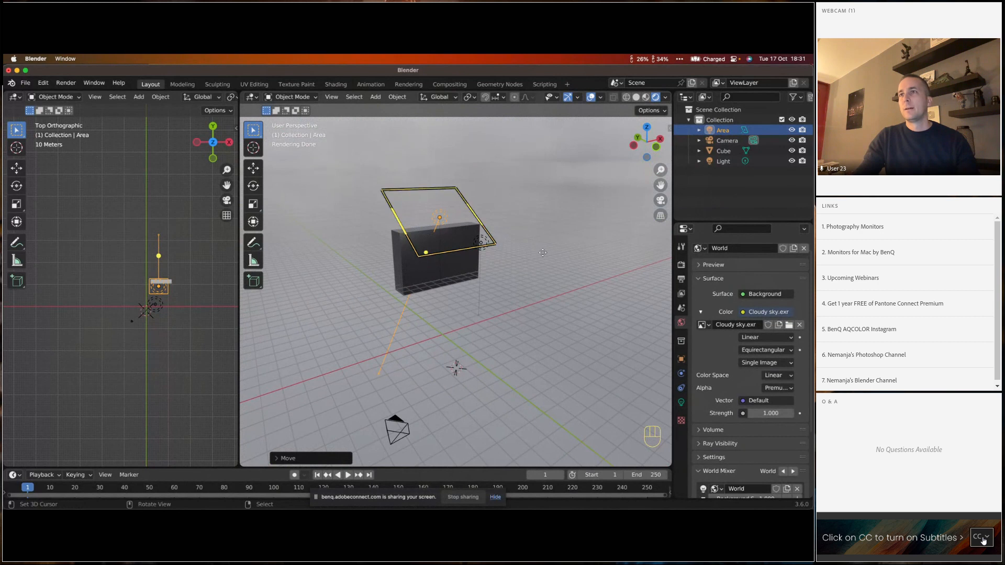
- Replace the world environment image with moonlit_golf_8k.exr and view the block in that surrounding
click(789, 325)
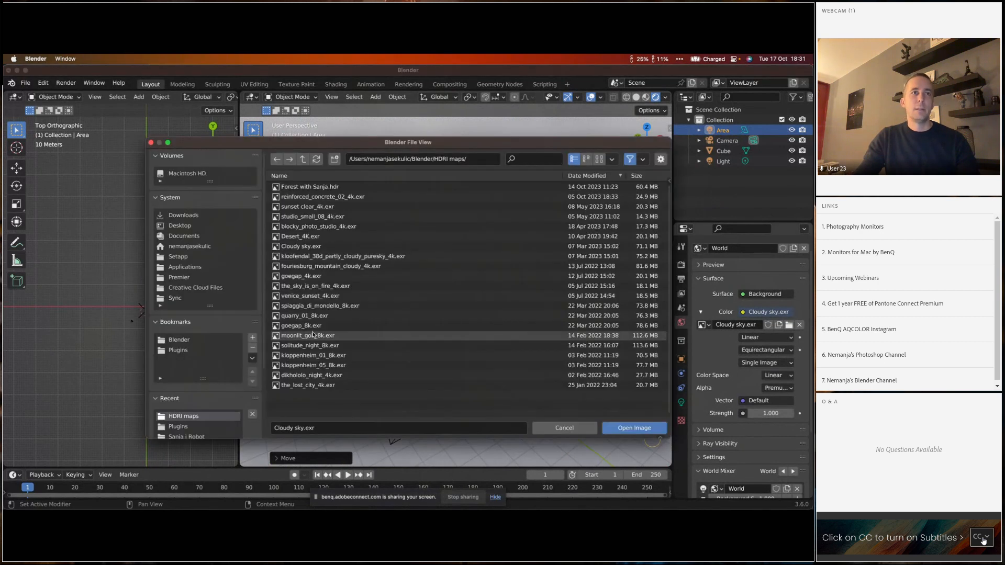
double_click(313, 338)
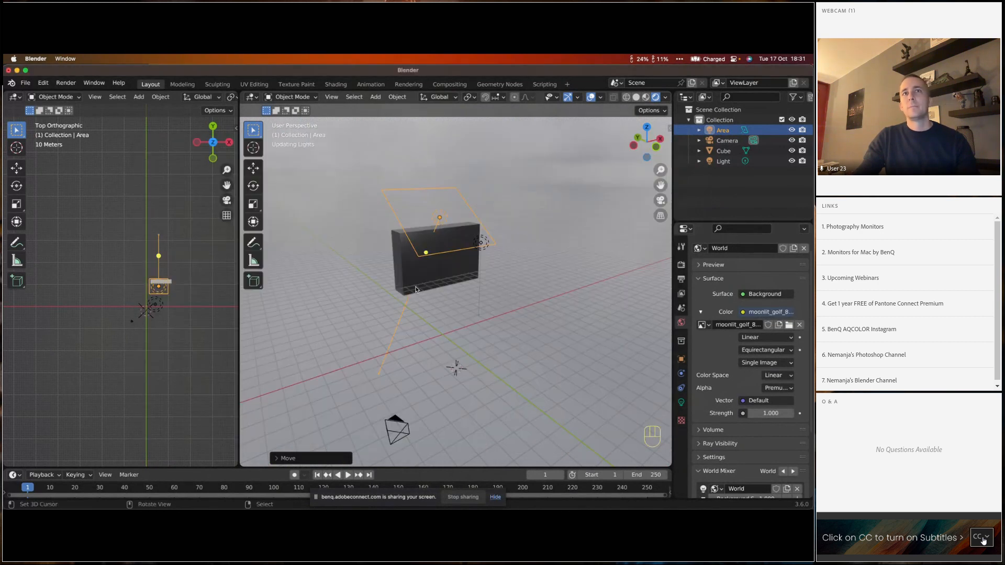
drag(416, 290, 460, 268)
right_click(522, 247)
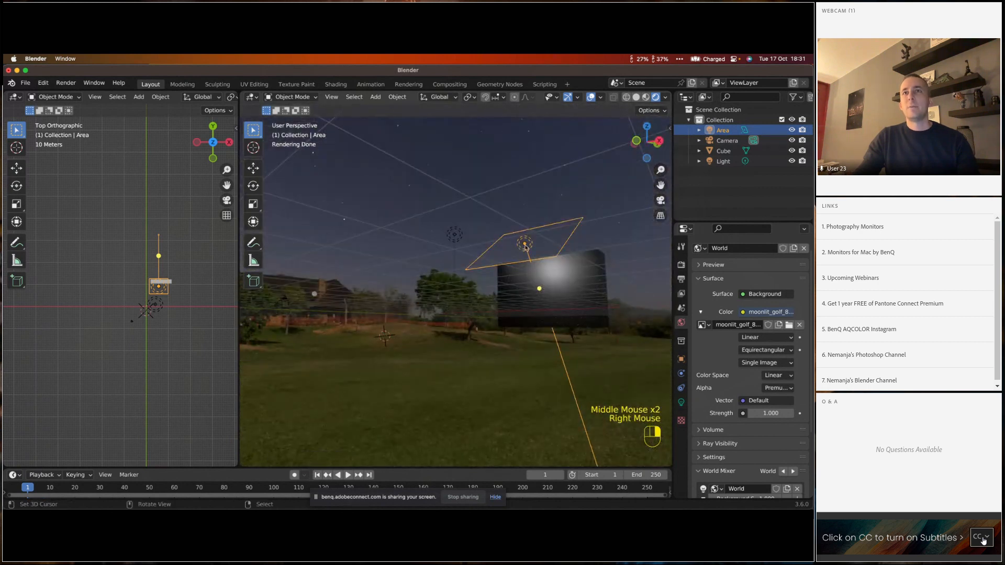
- Hide the area light and the point light in the viewport so only the environment lights the block
click(791, 130)
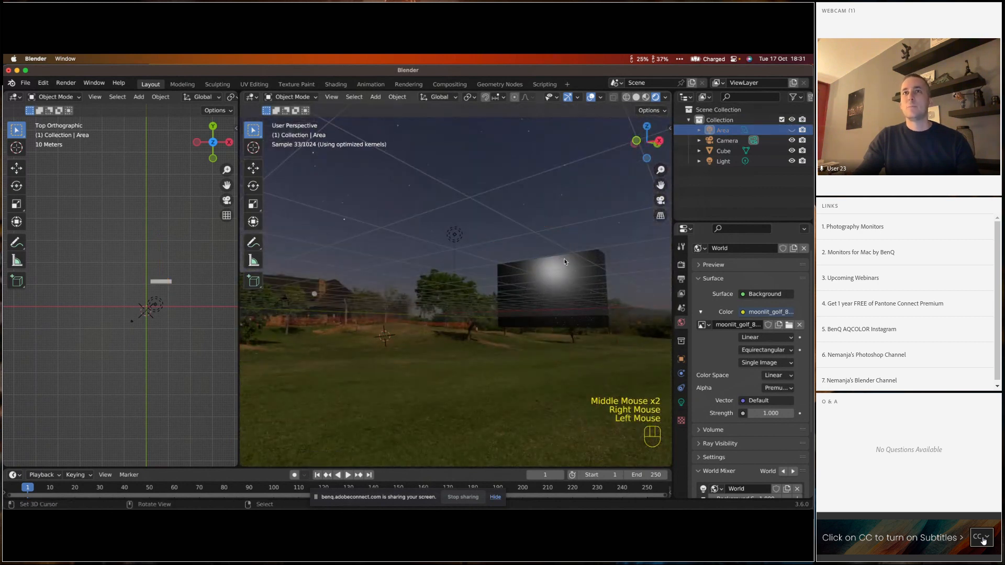
drag(471, 268, 373, 286)
drag(484, 221, 456, 252)
right_click(449, 239)
click(791, 161)
scroll(401, 273, up, 1)
scroll(438, 273, up, 3)
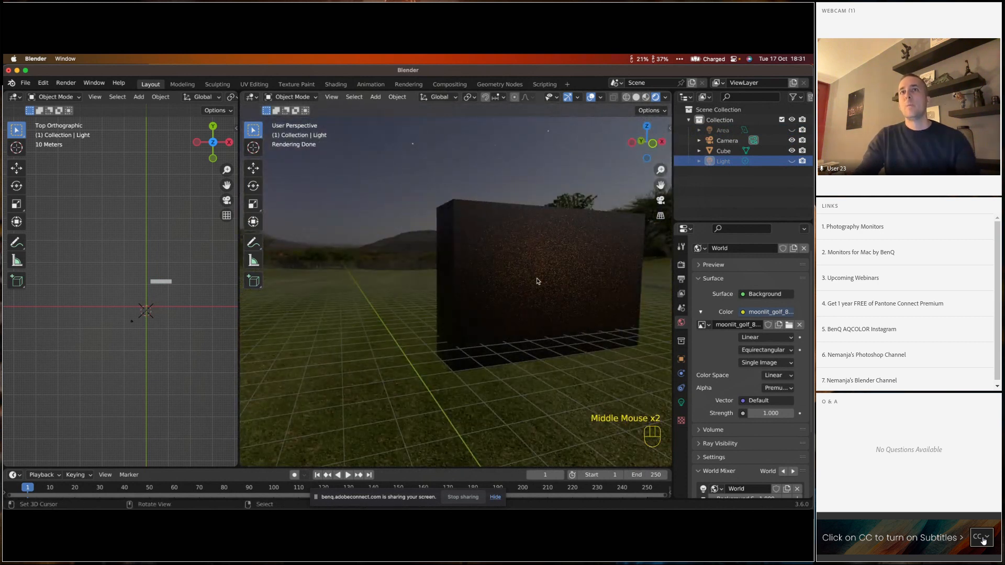
- Set the block material's roughness to 0 and examine the environment reflections on it from several angles
drag(538, 281, 515, 273)
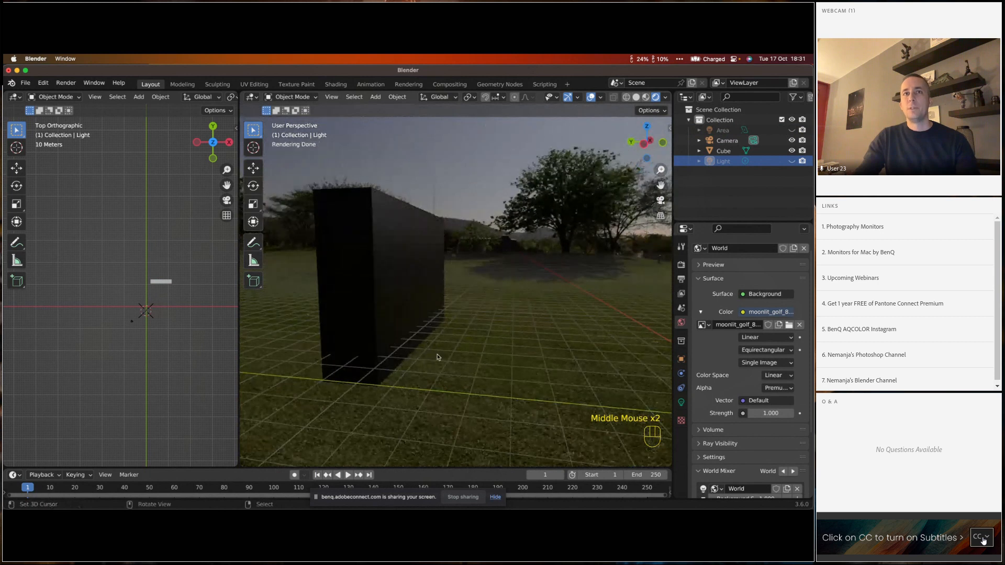
drag(437, 336, 422, 314)
scroll(477, 318, down, 1)
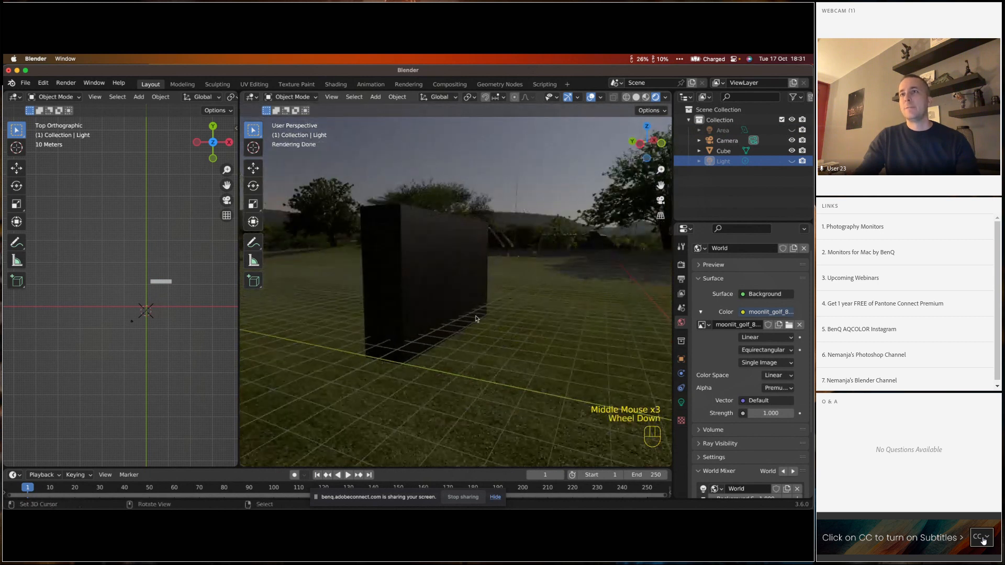
right_click(412, 255)
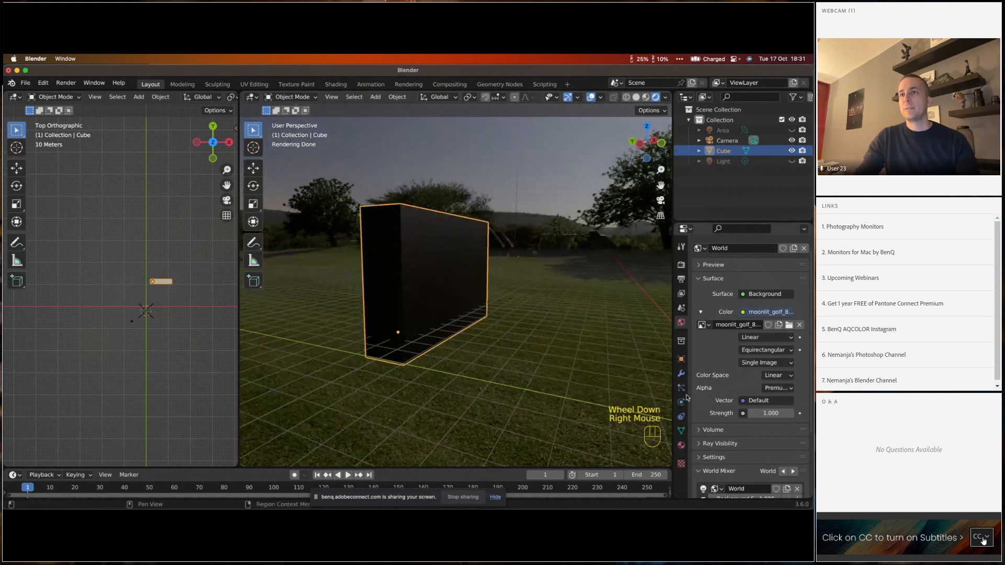
click(682, 445)
scroll(754, 408, down, 6)
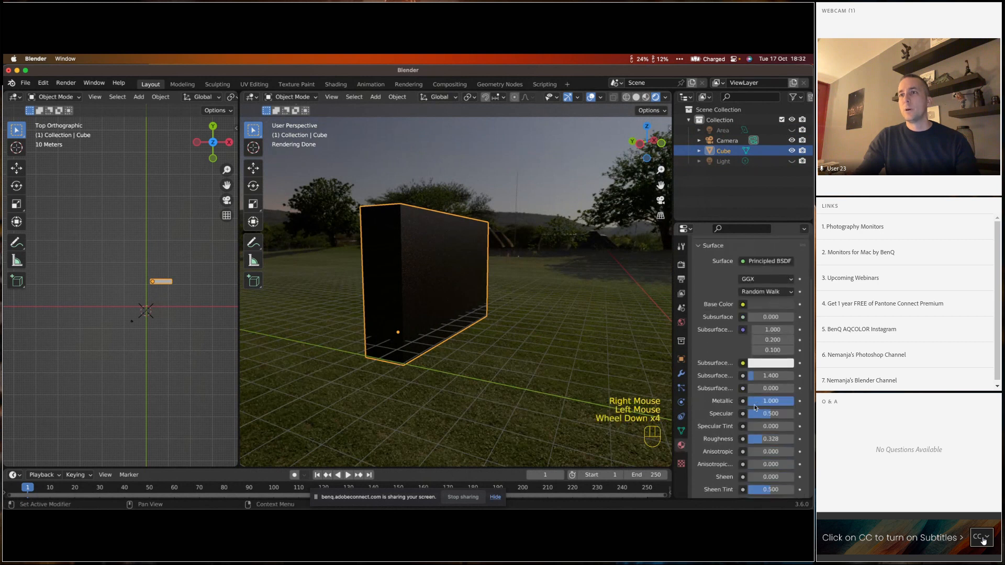
drag(759, 408, 738, 408)
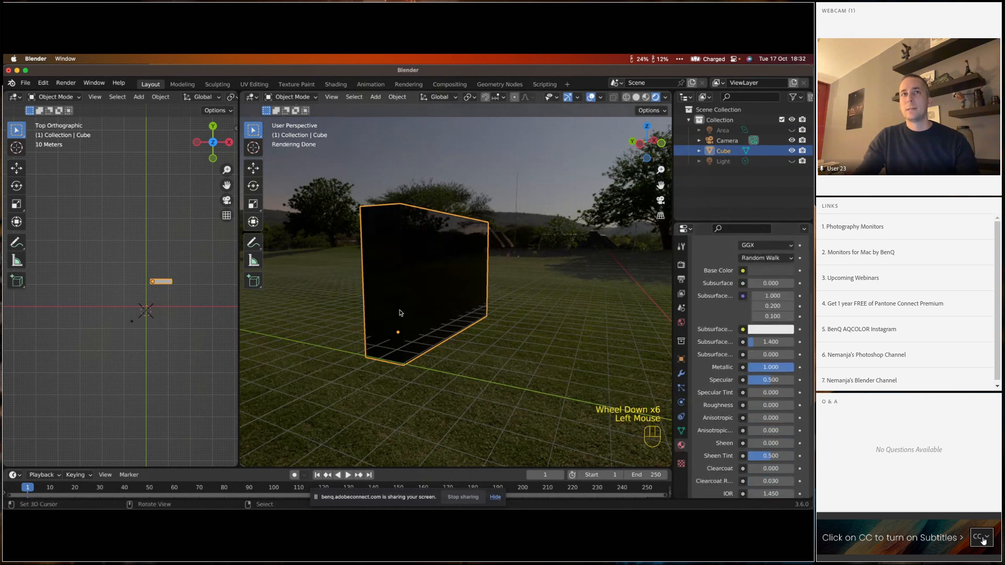
drag(401, 315, 388, 307)
drag(453, 304, 433, 293)
drag(463, 302, 544, 327)
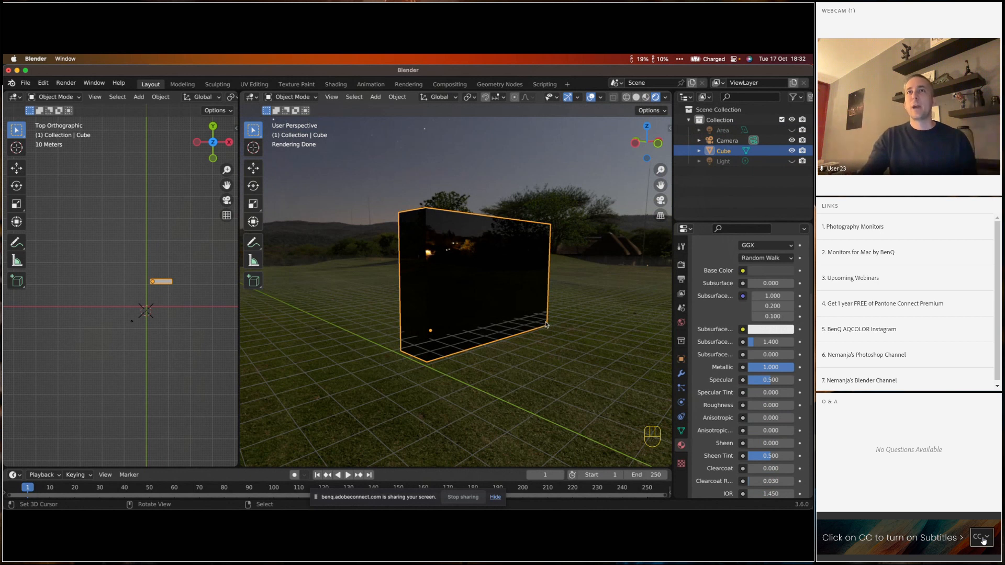
drag(547, 322, 501, 270)
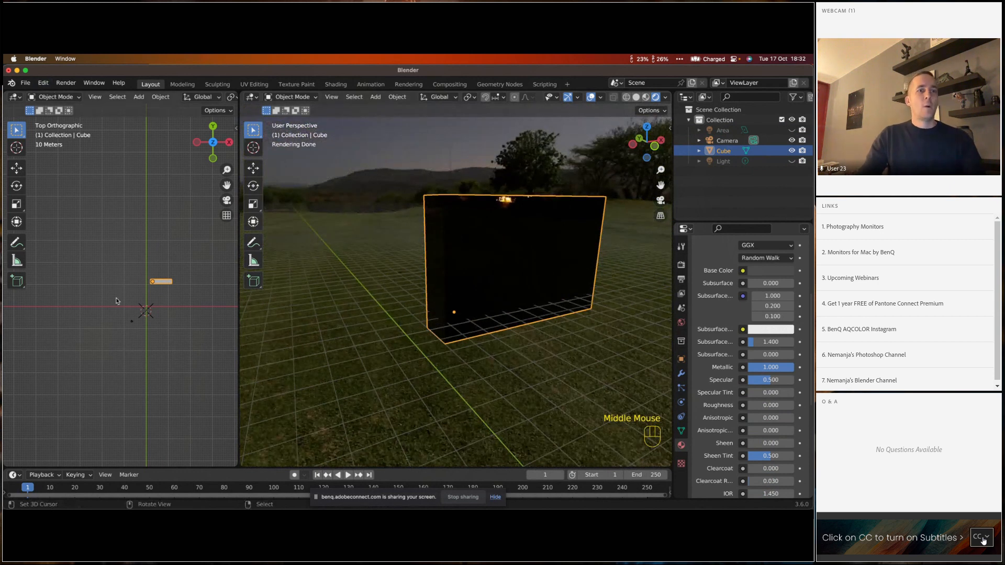
- Open the recent file Robot za montazu .blend without saving the current scene
click(25, 83)
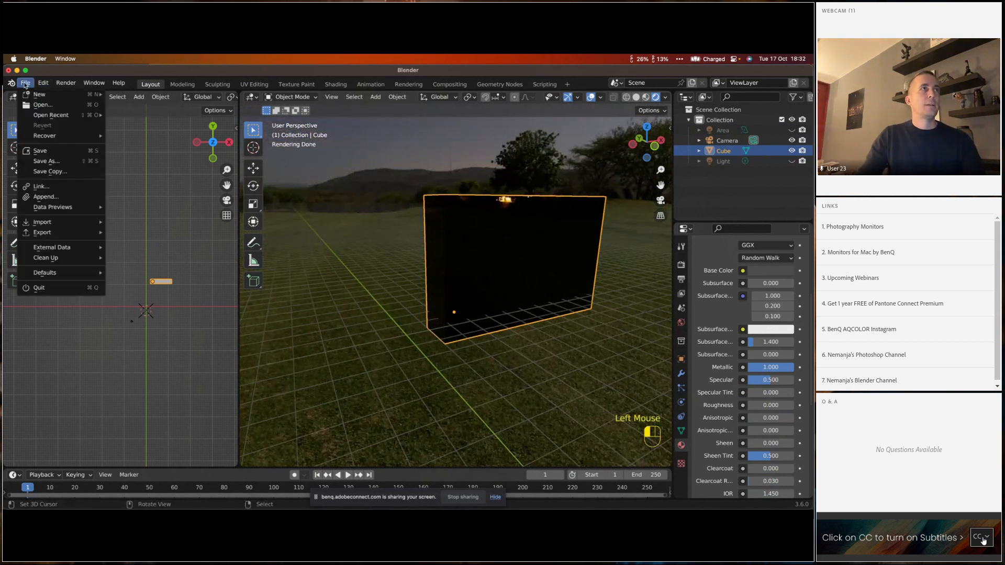
mouse_move(51, 120)
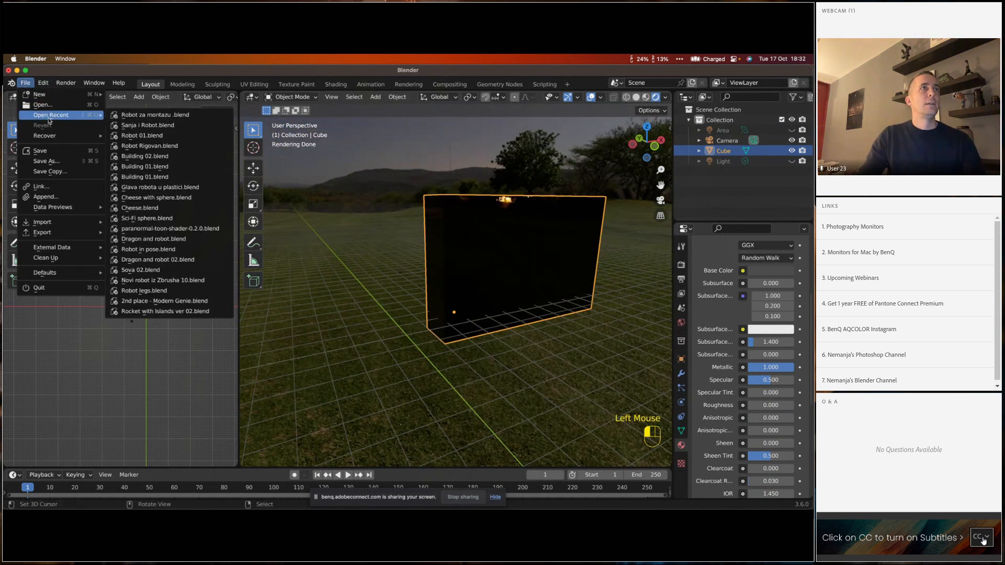
click(174, 117)
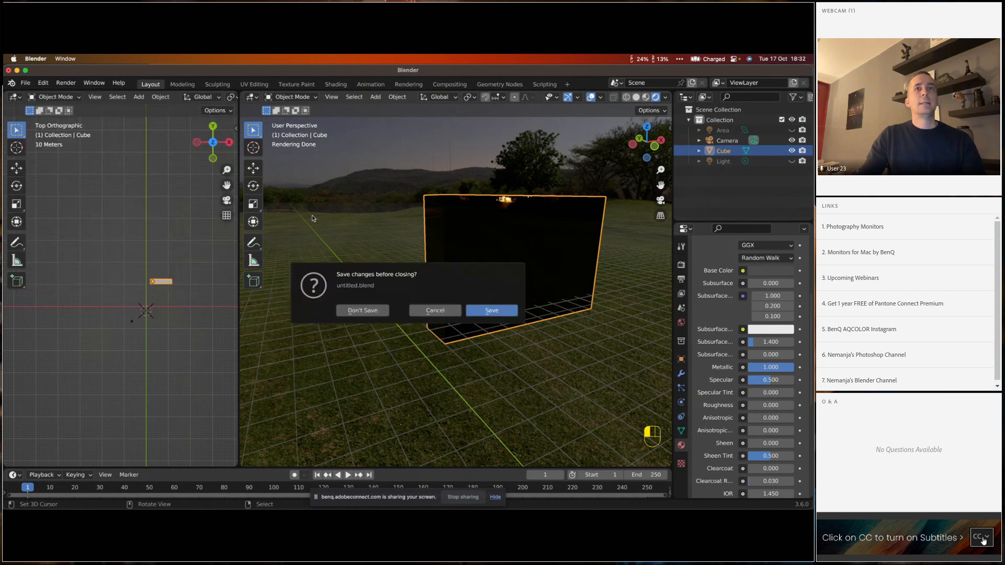
click(375, 312)
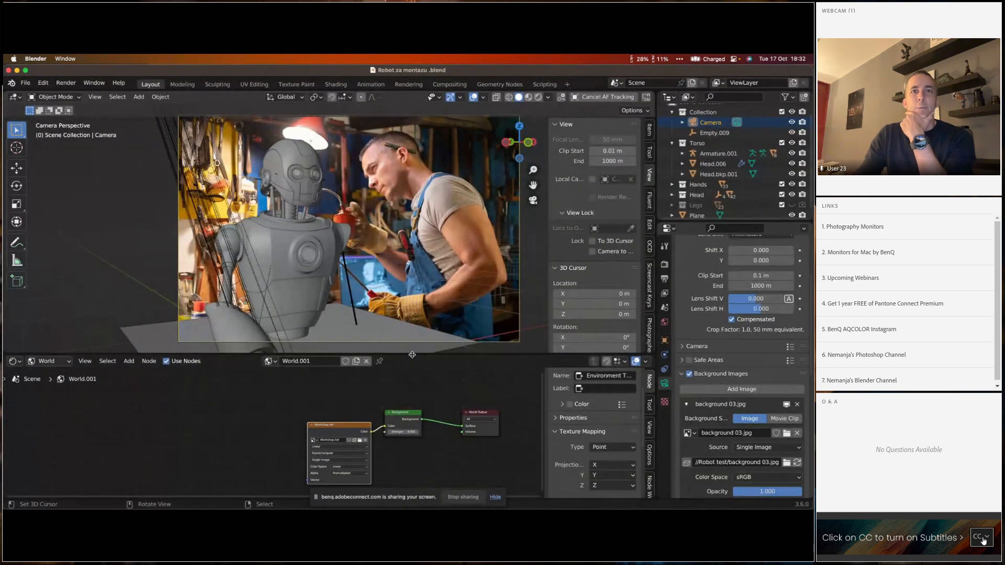
- Enlarge the 3D viewport and put the robot's armature into Pose Mode with X-ray enabled
drag(413, 354, 408, 402)
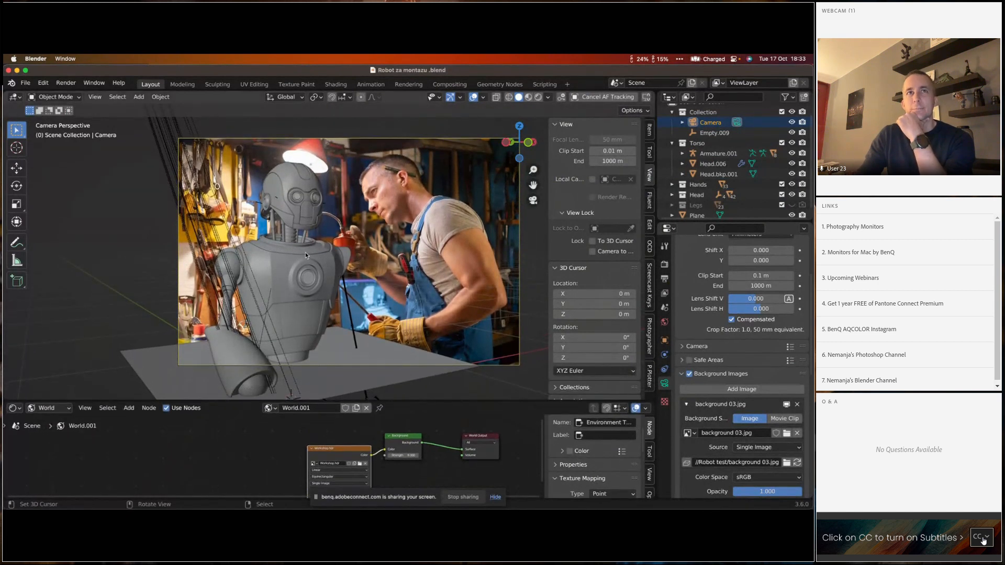
mouse_move(306, 252)
mouse_down()
mouse_move(313, 258)
mouse_move(262, 263)
mouse_move(251, 226)
mouse_move(296, 274)
mouse_move(294, 301)
mouse_move(345, 286)
mouse_move(297, 270)
mouse_up()
scroll(294, 301, up, 5)
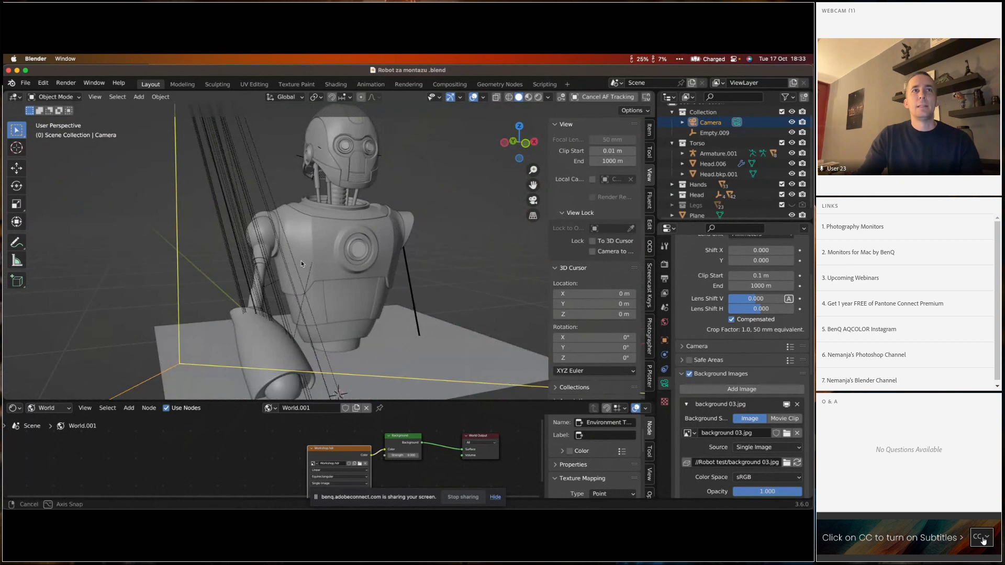
key(Tab)
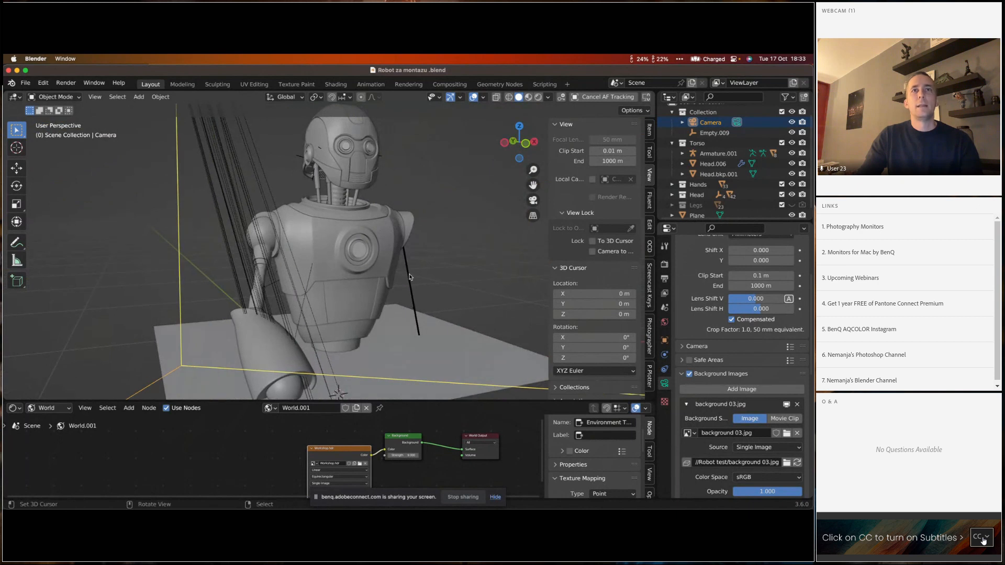
click(394, 284)
scroll(393, 282, down, 1)
key(Tab)
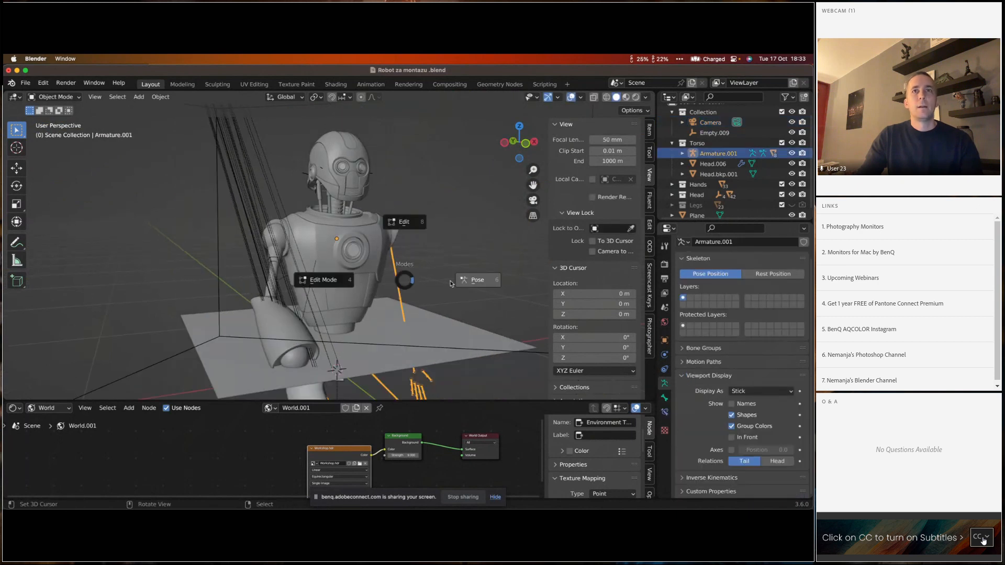
click(486, 280)
key(alt+z)
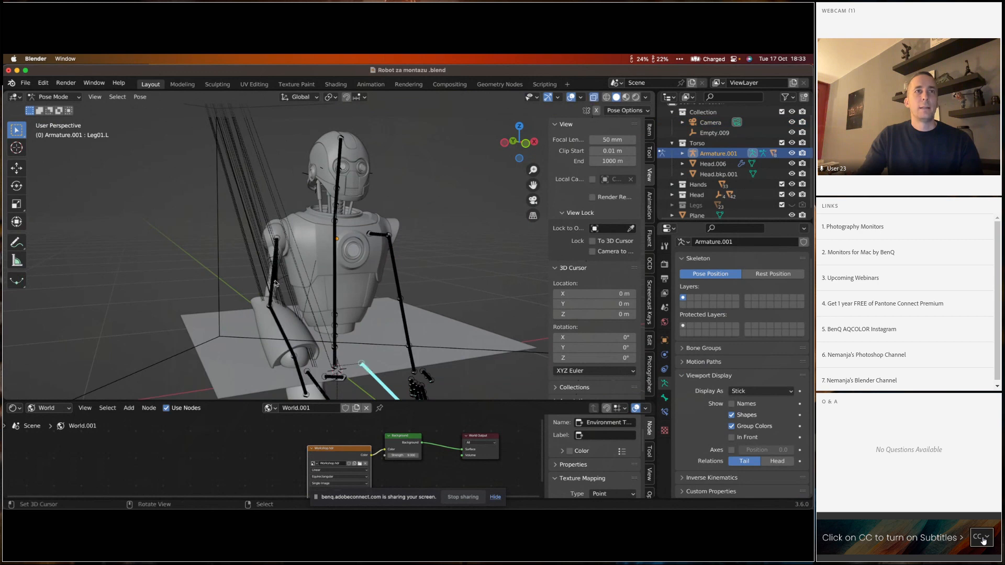
- Raise the robot's right arm by rotating its upper-arm bone and then its forearm bone
right_click(276, 283)
drag(276, 284, 340, 284)
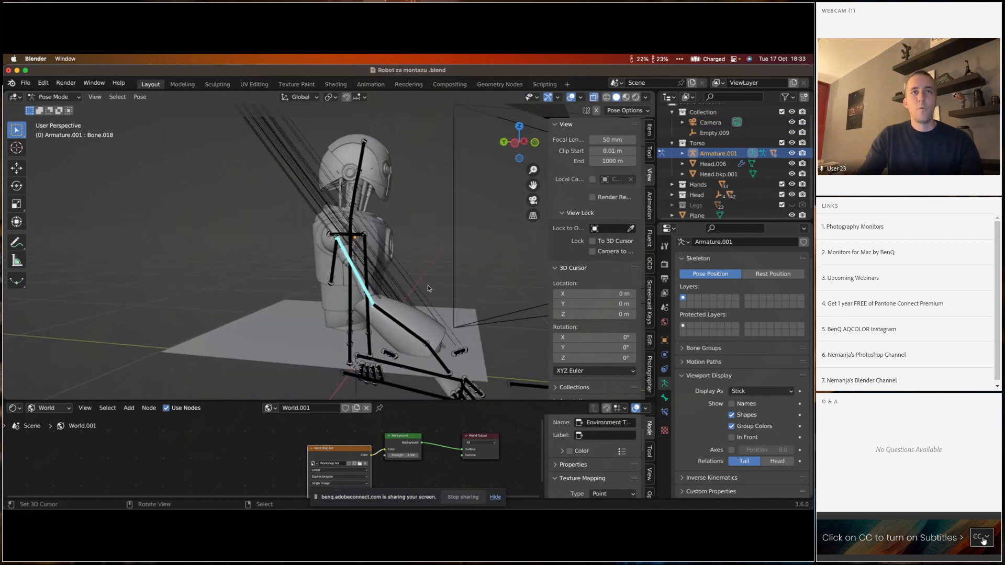
key(r)
click(492, 295)
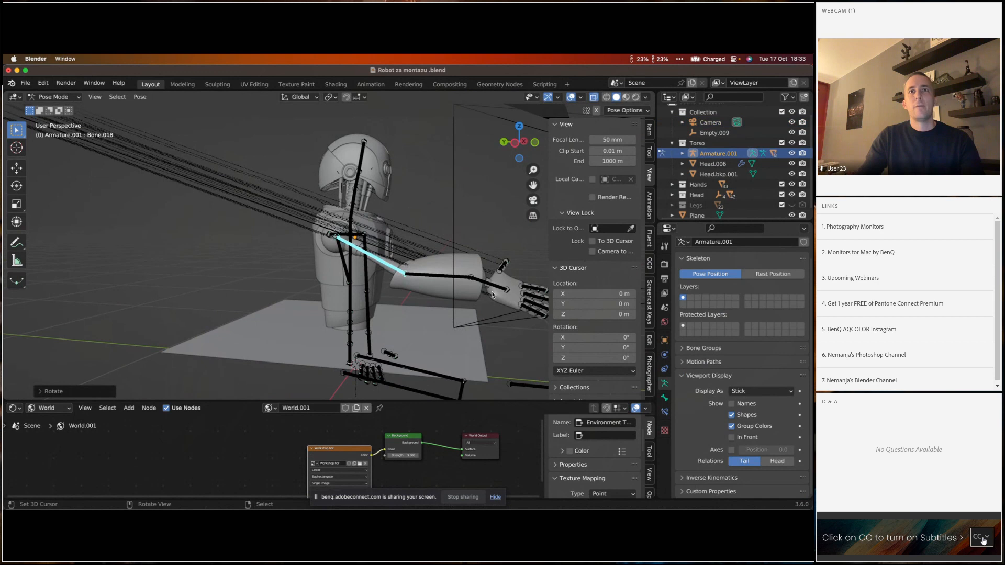
right_click(494, 287)
key(r)
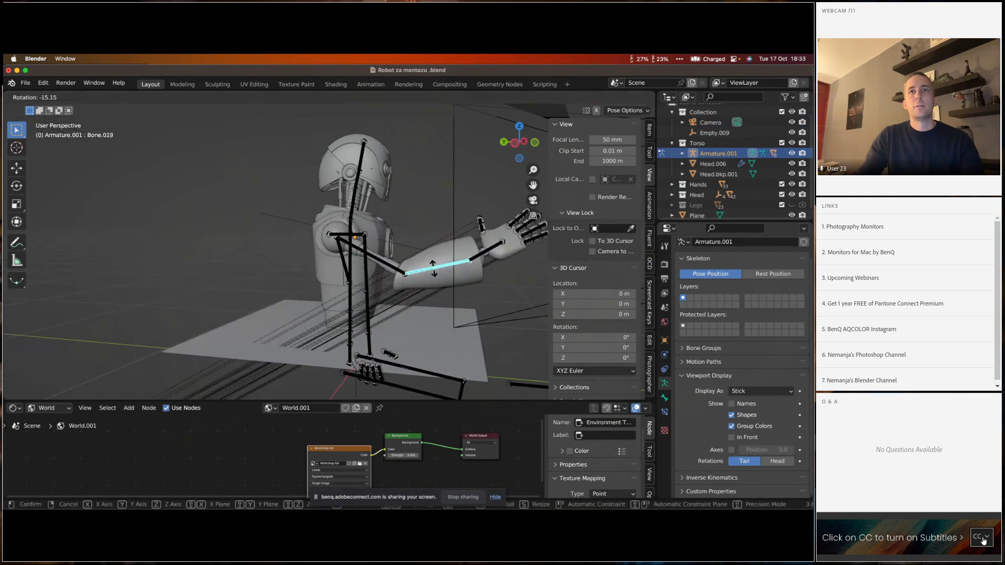
click(451, 269)
- Select the base bones of the raised hand's four fingers and rotate them around their local X axis to curl the fingers
drag(451, 269, 410, 310)
right_click(436, 289)
shift+right_click(440, 298)
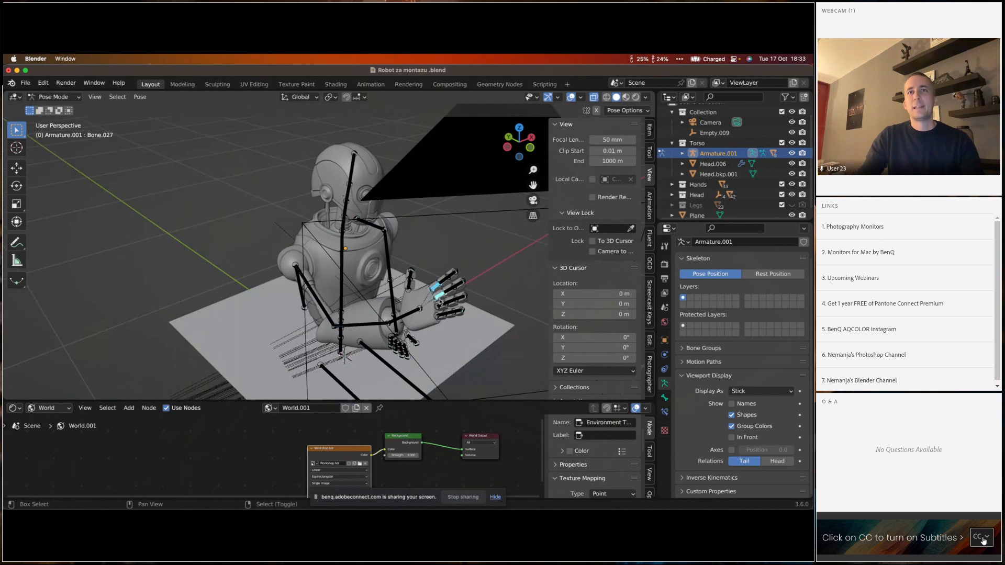
shift+right_click(441, 307)
shift+right_click(439, 317)
scroll(438, 317, up, 3)
drag(534, 338, 384, 290)
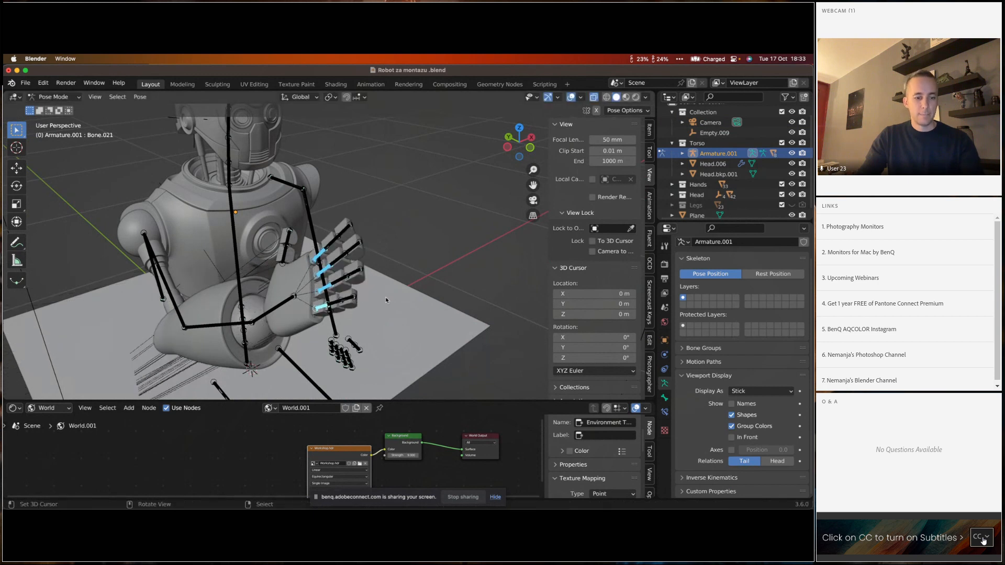
key(r)
key(x)
key(x)
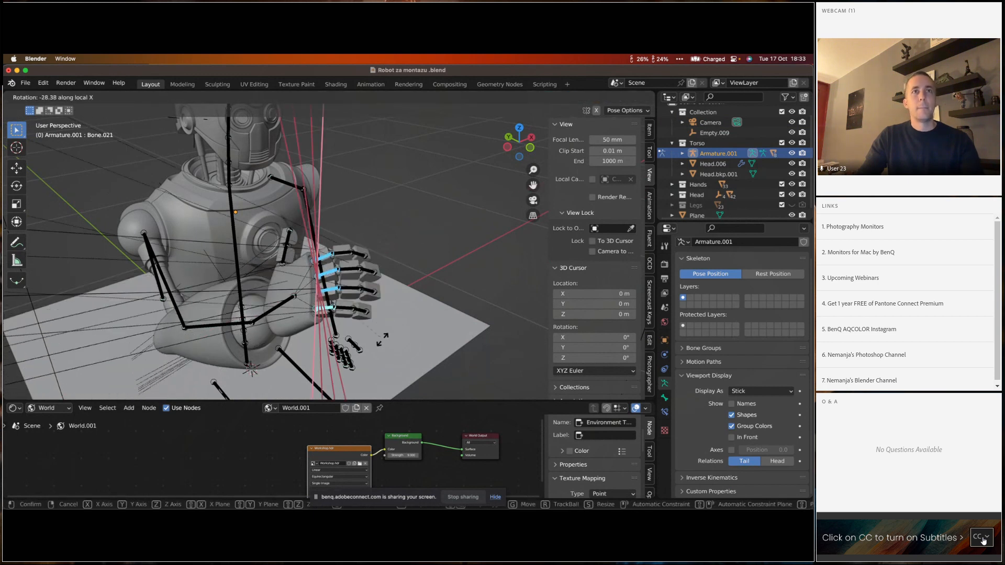
click(367, 362)
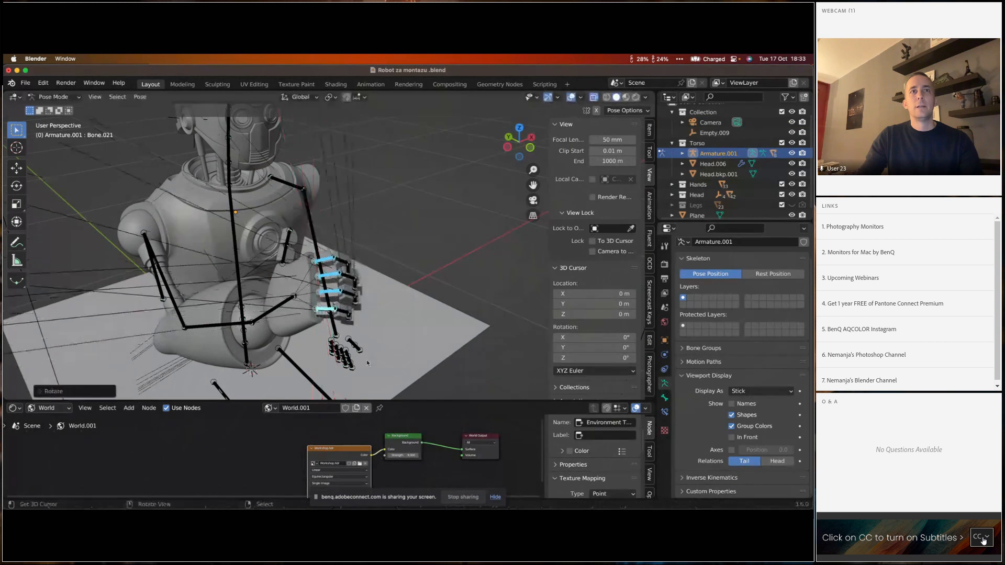
- Return the armature to Object Mode, deselect it, and view the posed robot from several angles and through the camera
drag(367, 361, 322, 252)
key(Tab)
click(315, 198)
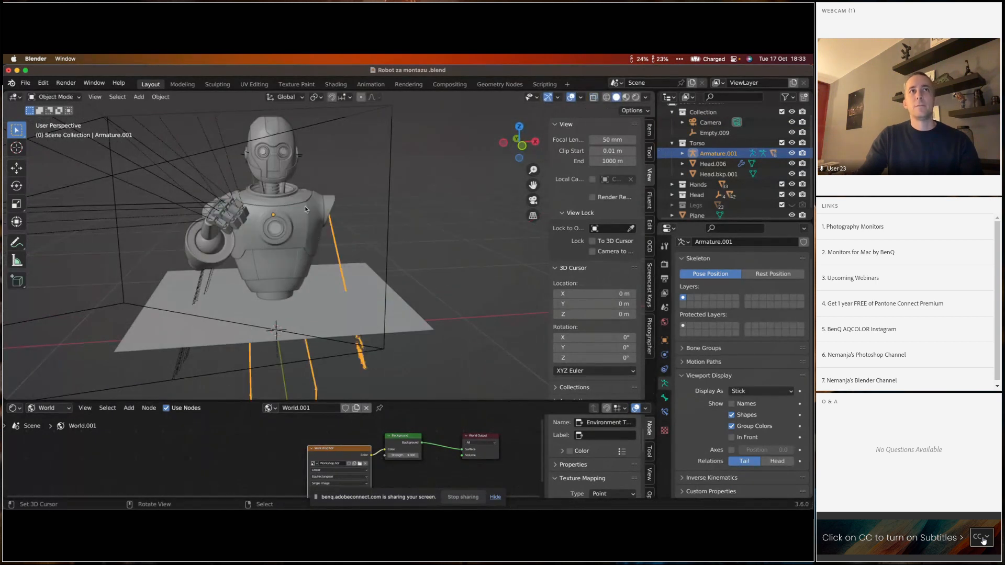
drag(297, 219, 335, 229)
drag(423, 222, 361, 247)
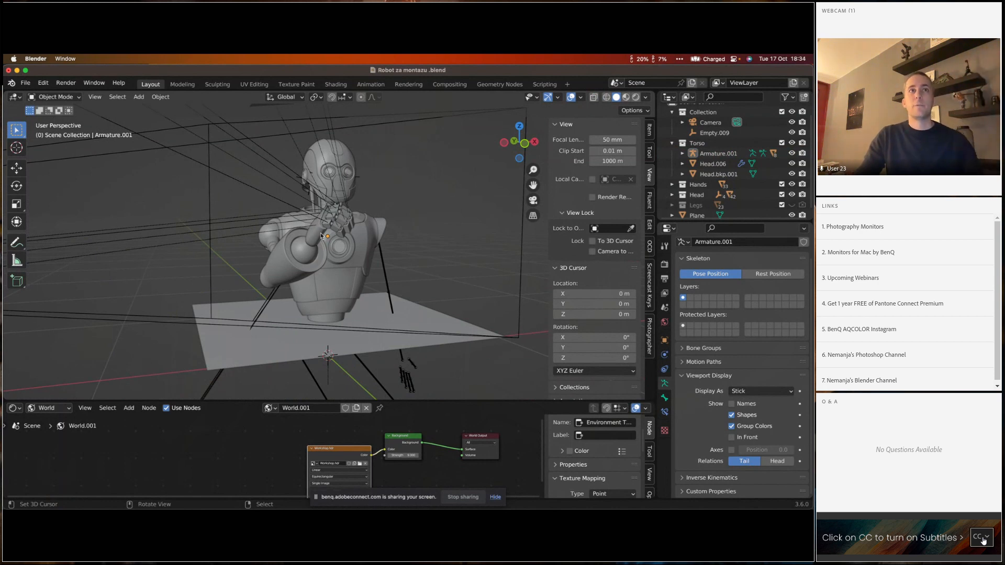
mouse_move(334, 242)
shift+mouse_down()
mouse_move(338, 258)
mouse_move(319, 253)
mouse_move(405, 255)
mouse_move(318, 280)
mouse_move(321, 257)
shift+mouse_up()
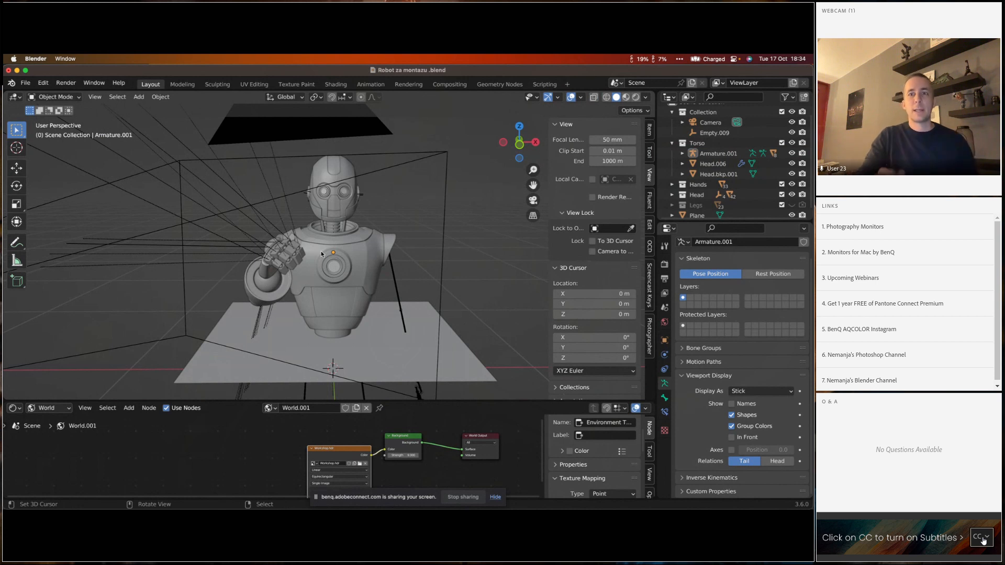
scroll(322, 254, left, 4)
key(KP_0)
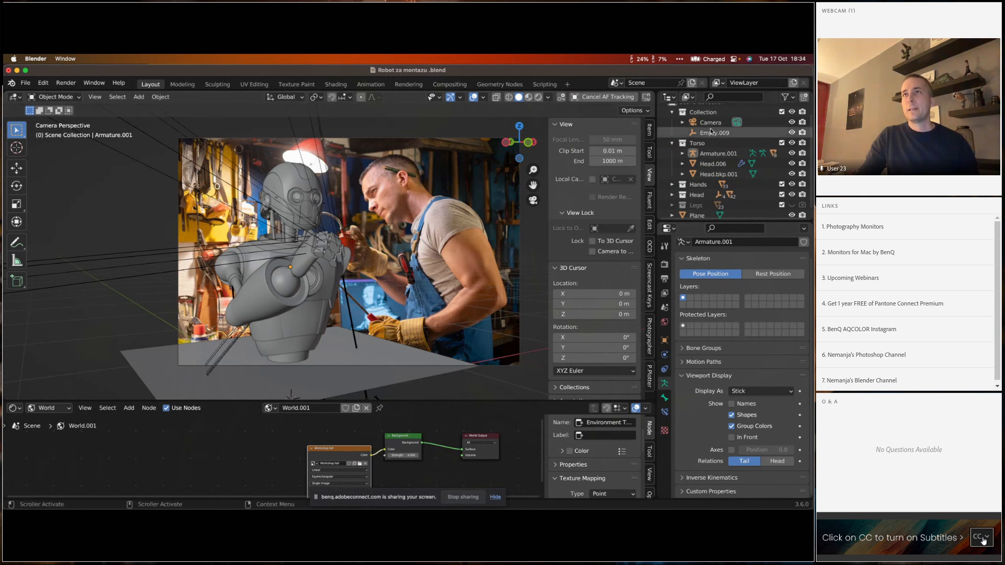
- Try the Front depth for the camera's background image background 03.jpg and return it to Back
click(737, 122)
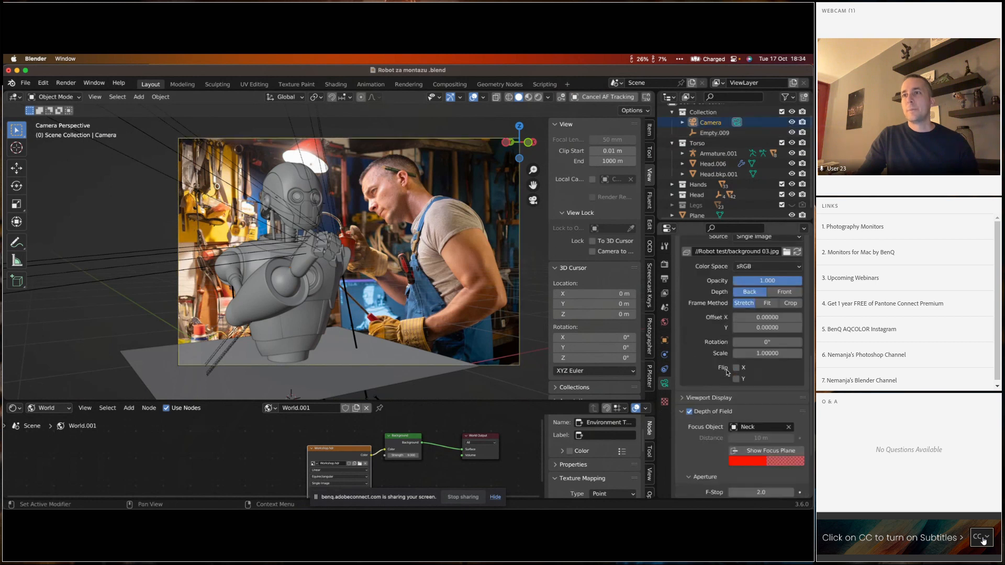
scroll(737, 370, up, 4)
scroll(738, 370, up, 2)
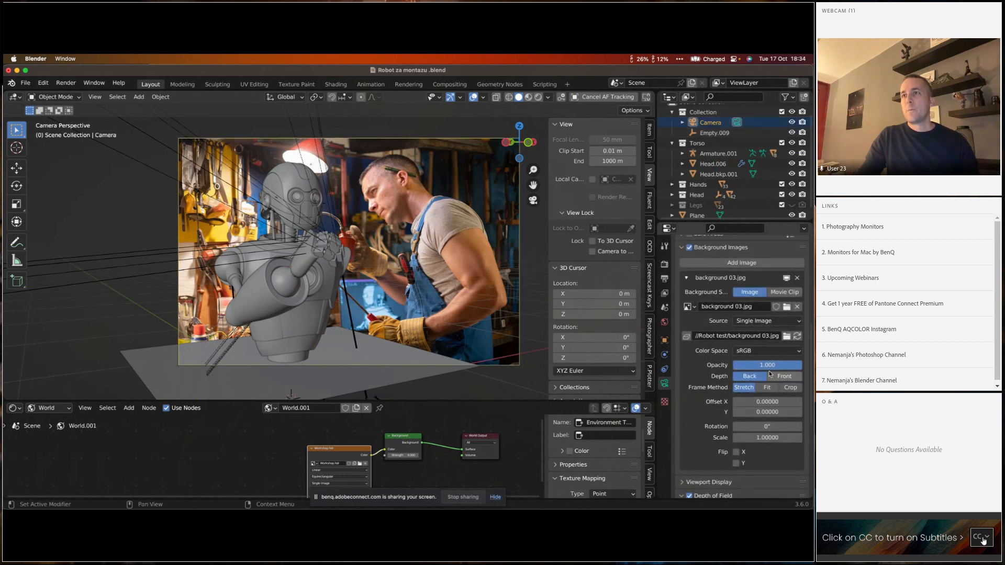
click(784, 376)
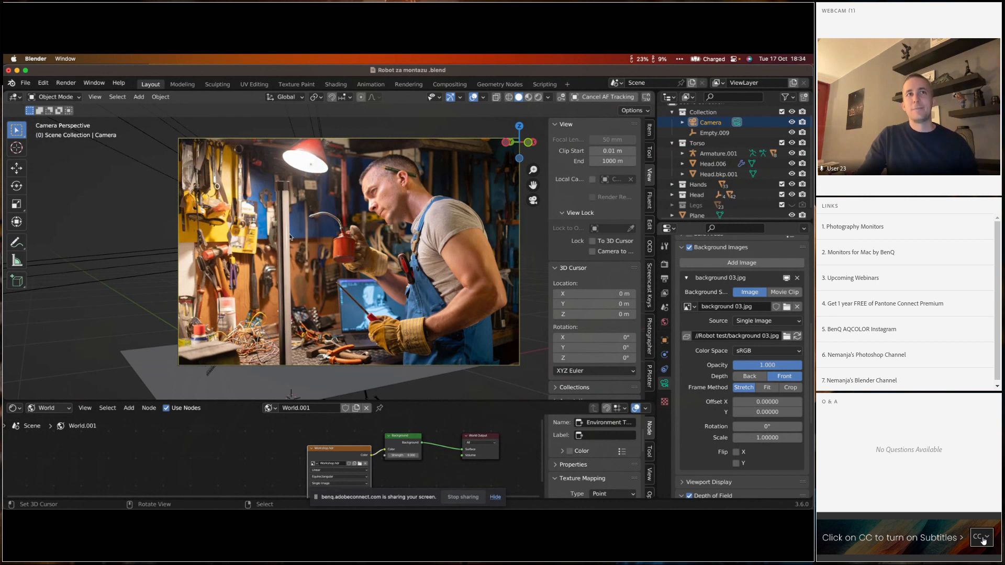
click(756, 378)
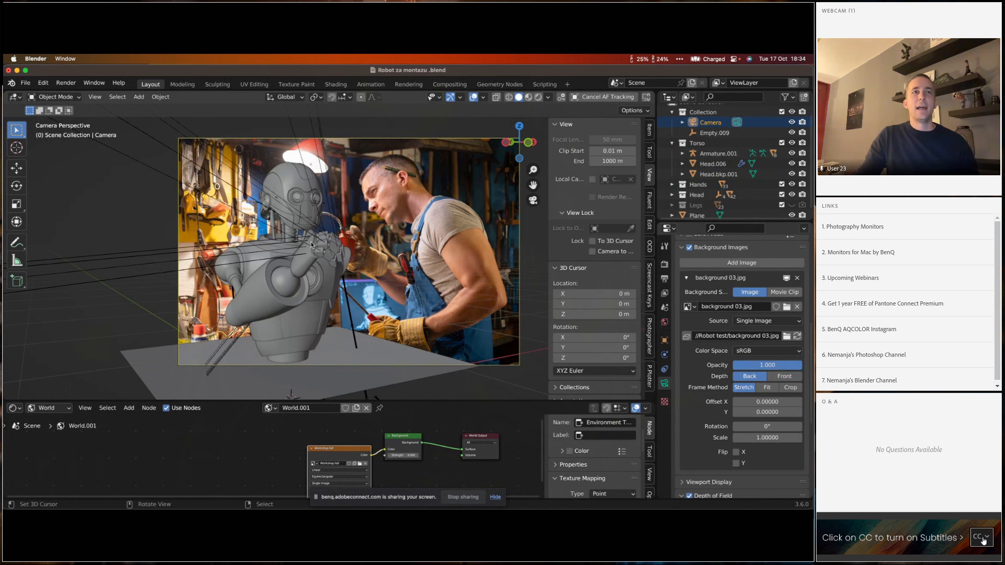
- Select the ground plane, show the scene in rendered shading, and set the render device to GPU Compute
click(332, 356)
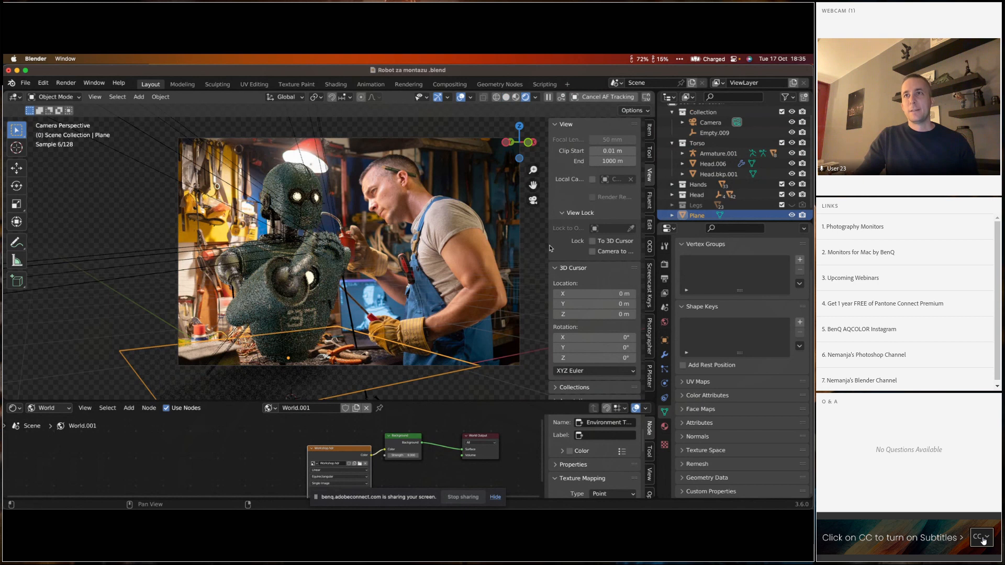
click(665, 264)
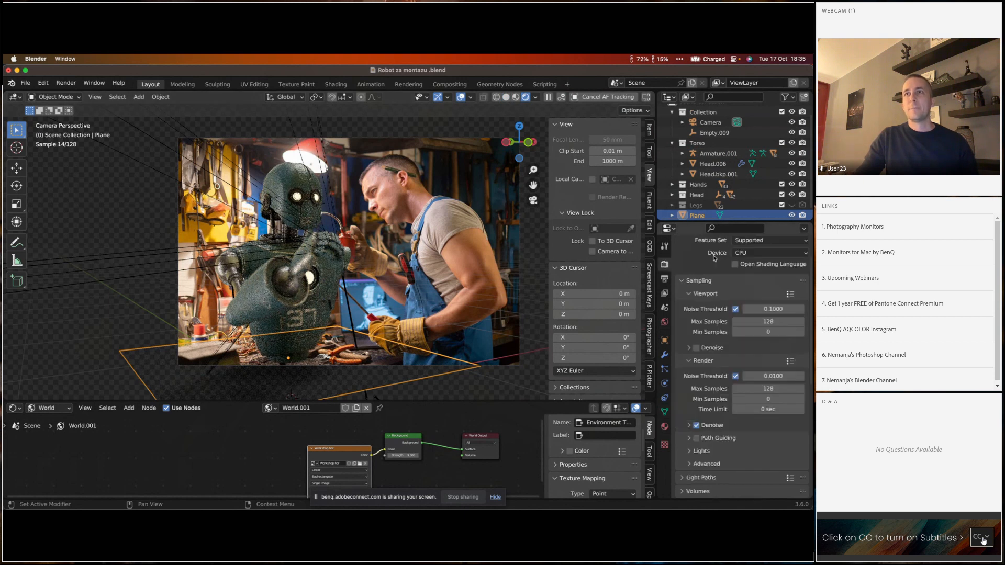
click(750, 253)
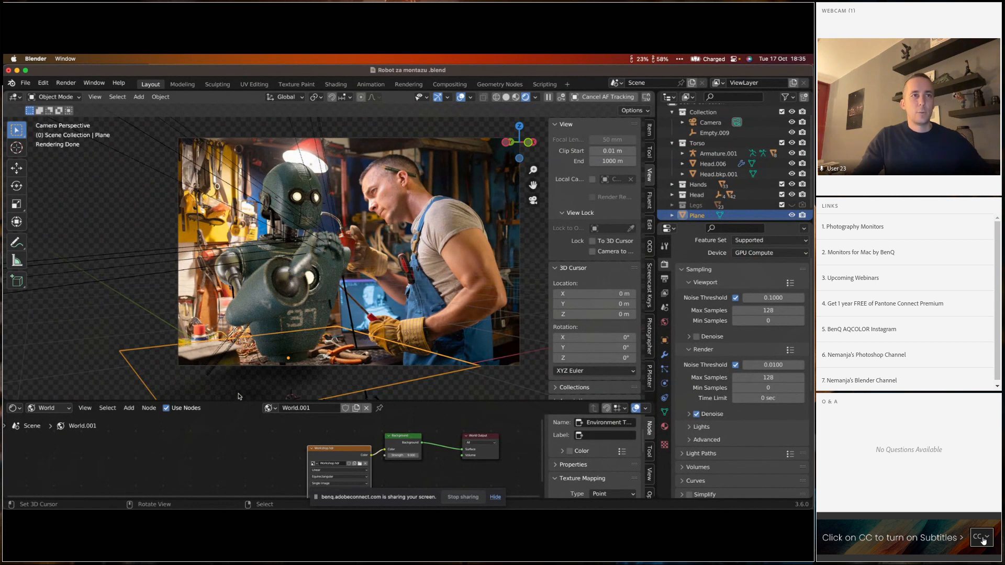
- Show the Workshop.hdr environment around the robot by disabling the film's Transparent option, and enable the option again
drag(308, 332, 339, 293)
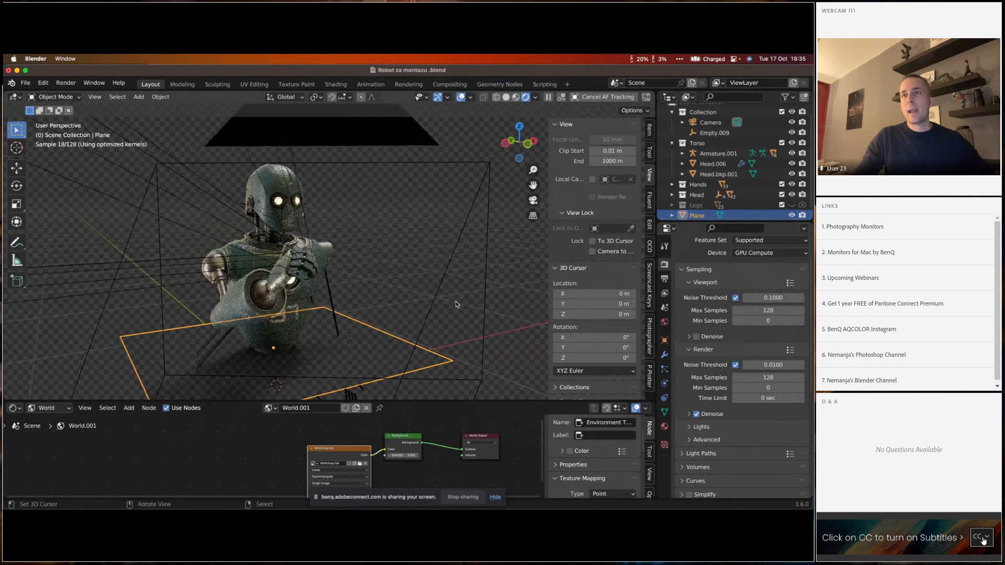
click(665, 323)
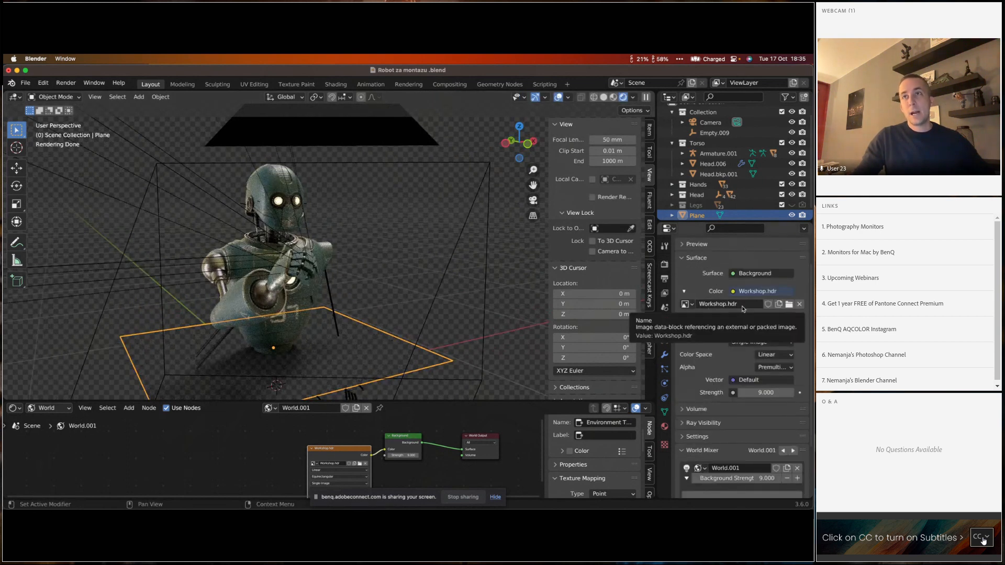
click(664, 265)
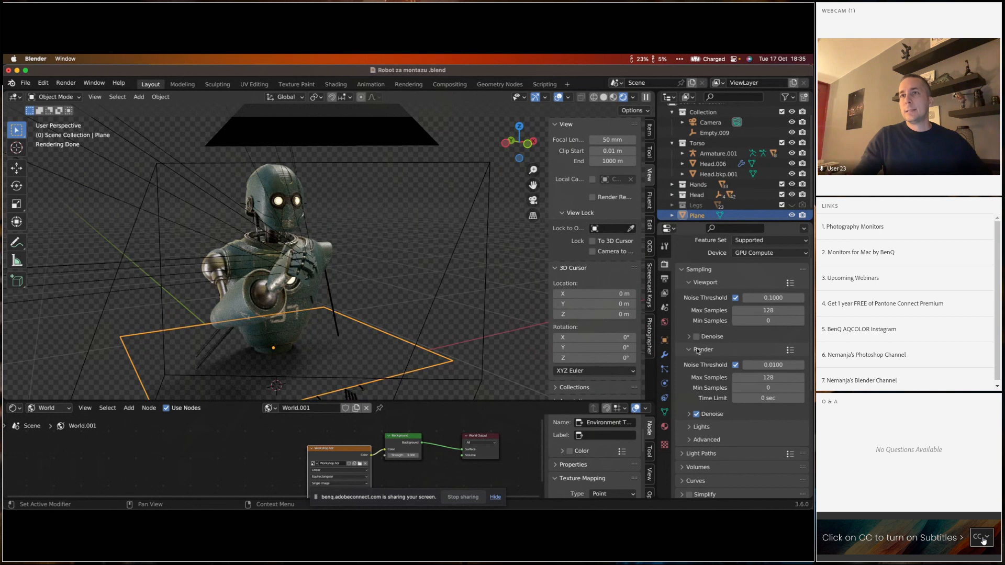
scroll(698, 351, down, 5)
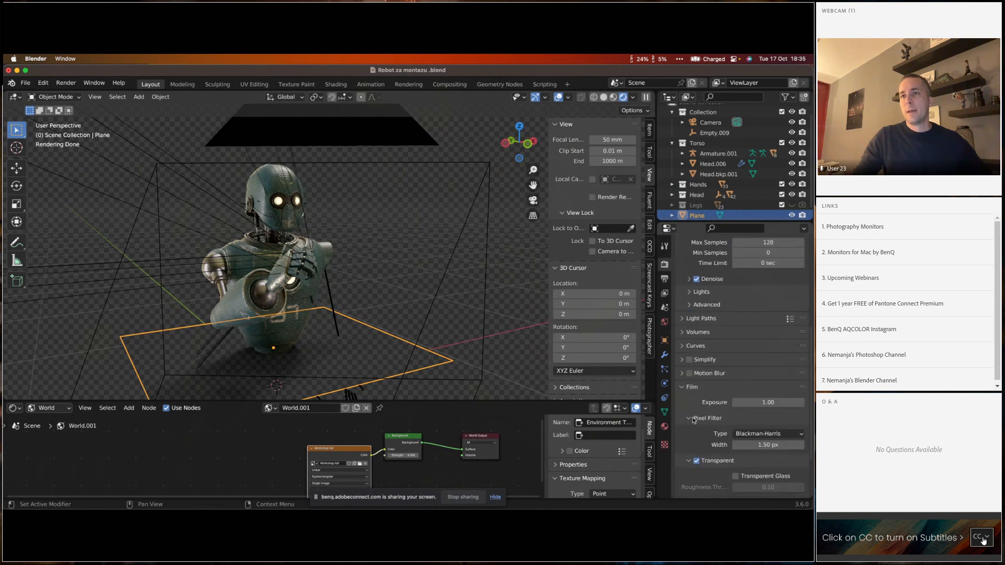
click(696, 460)
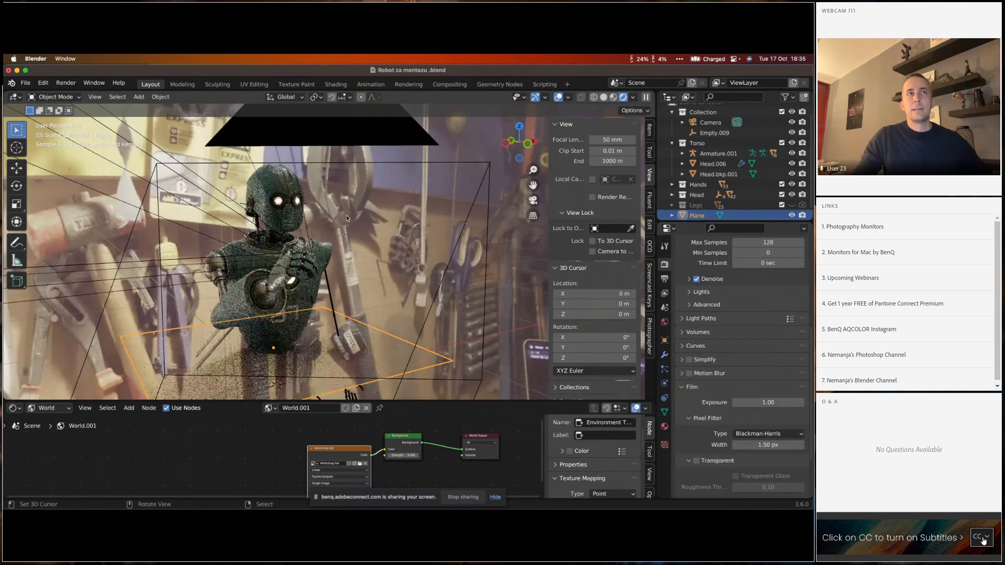
mouse_move(347, 217)
mouse_down()
mouse_move(425, 210)
mouse_move(283, 286)
mouse_move(167, 259)
mouse_move(221, 212)
mouse_move(352, 215)
mouse_move(359, 230)
mouse_up()
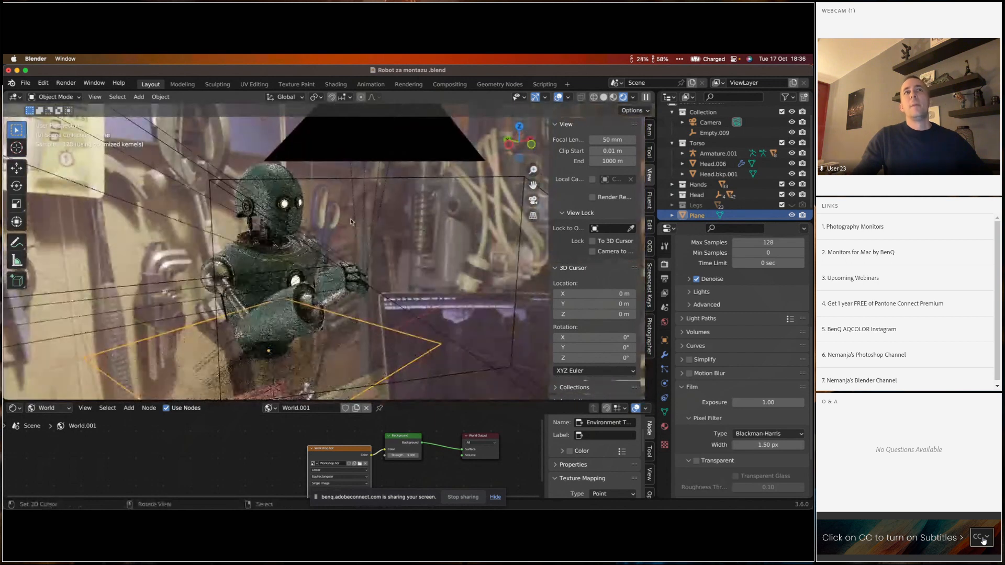
click(711, 460)
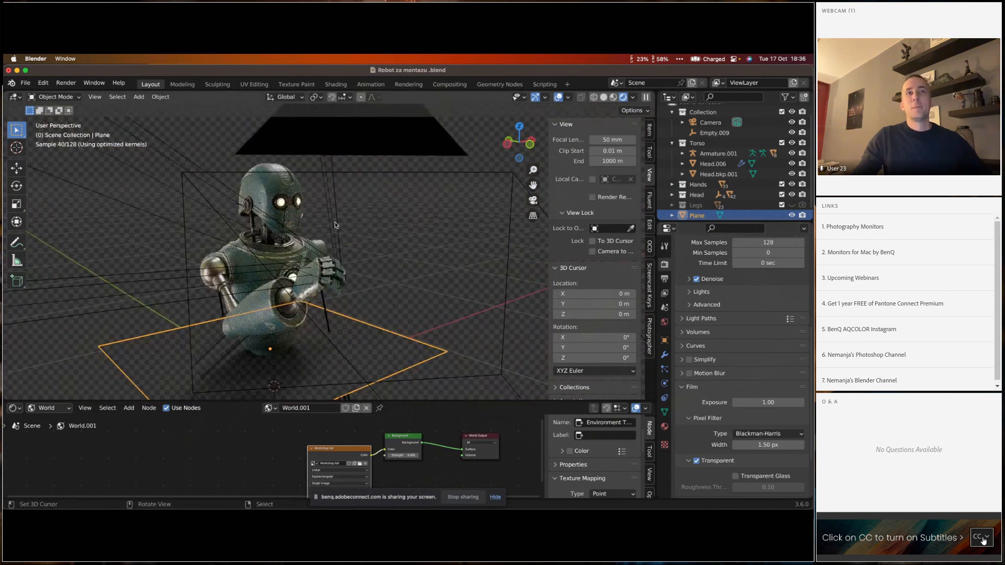
- Compare the rendered robot in camera view with overlays off and on, and deselect the ground plane
key(KP_0)
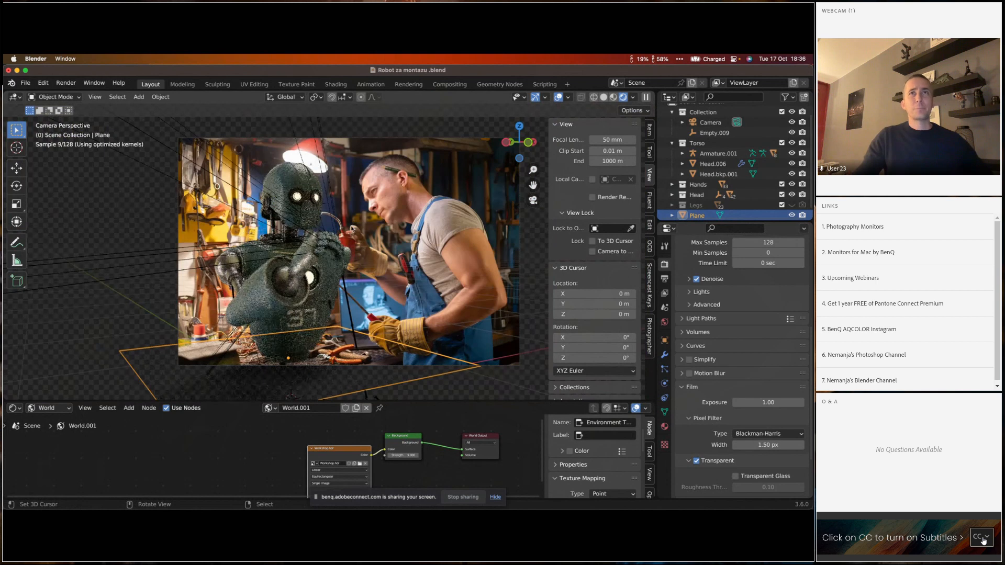
click(462, 97)
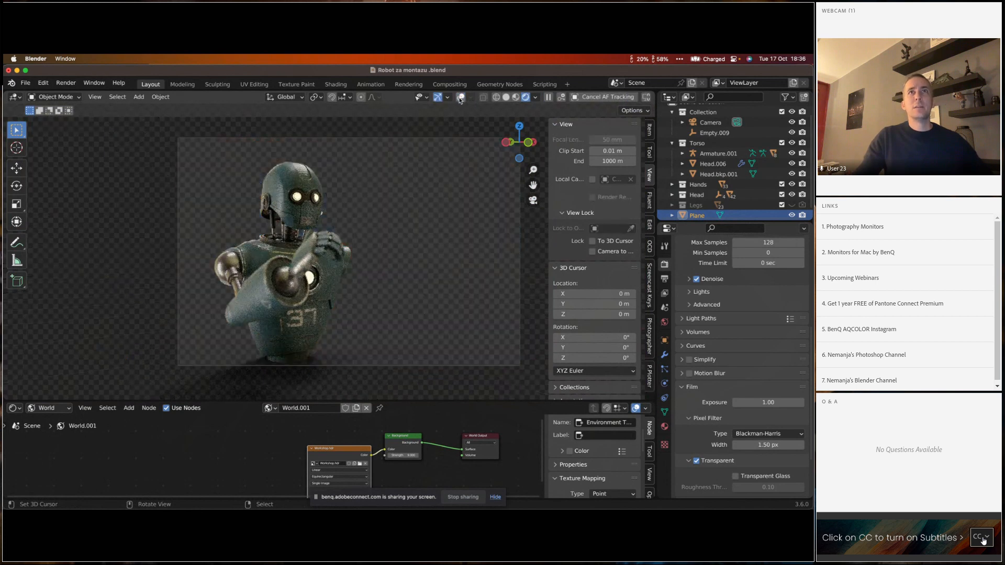
click(460, 98)
click(438, 98)
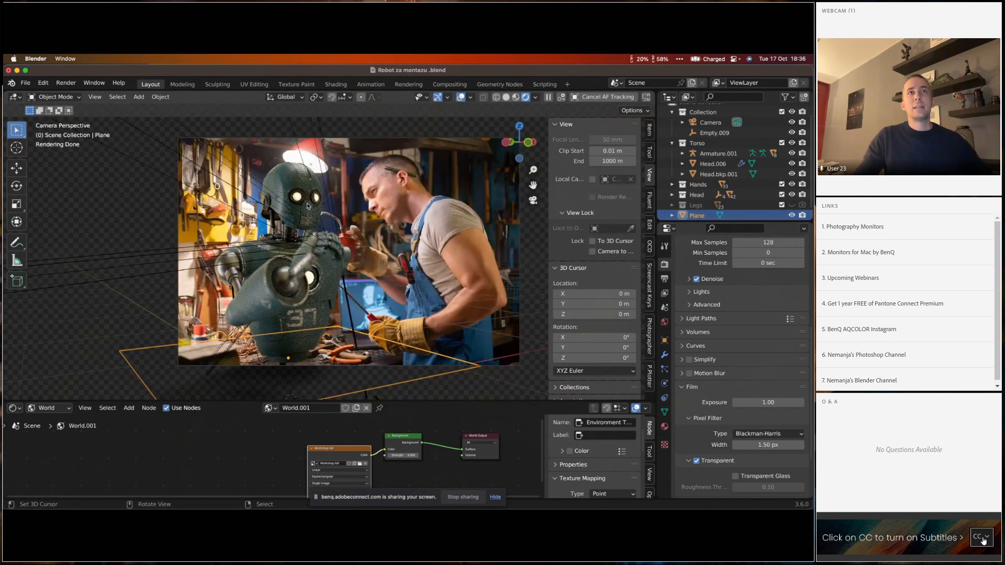
right_click(371, 130)
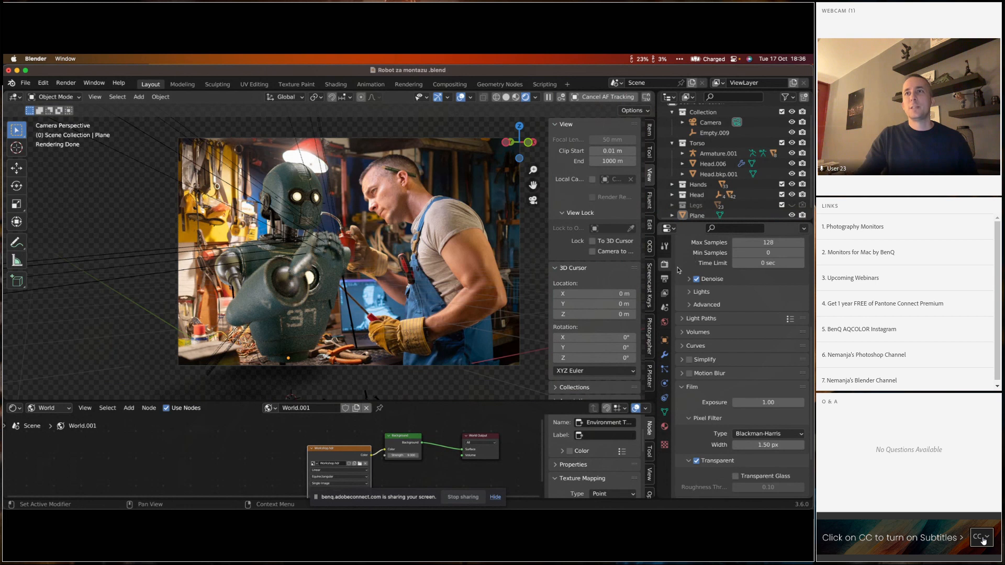
scroll(679, 270, up, 8)
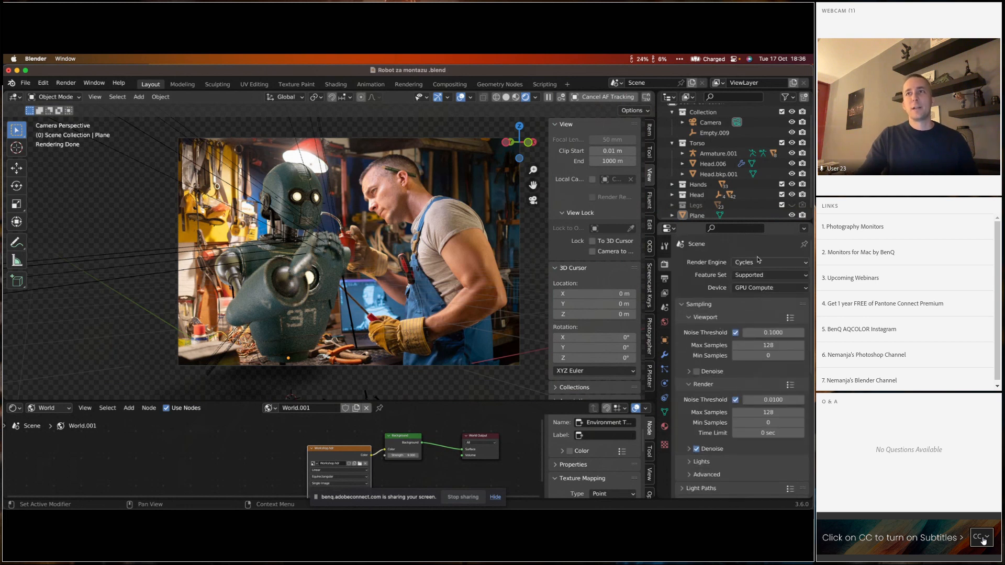
- Switch the render engine to Eevee and inspect the robot's metal shoulder, arms and head from different angles
click(744, 263)
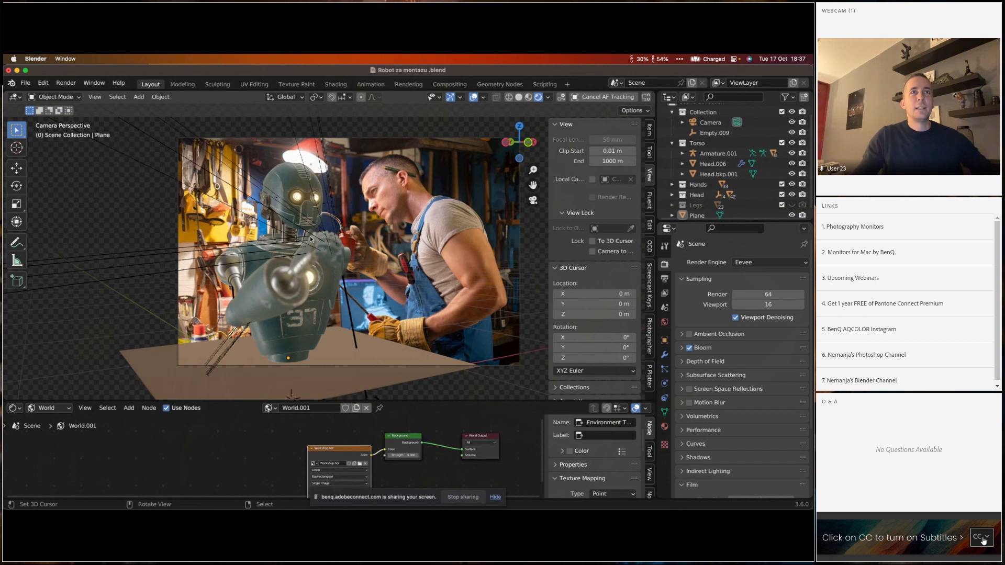
drag(293, 232, 341, 229)
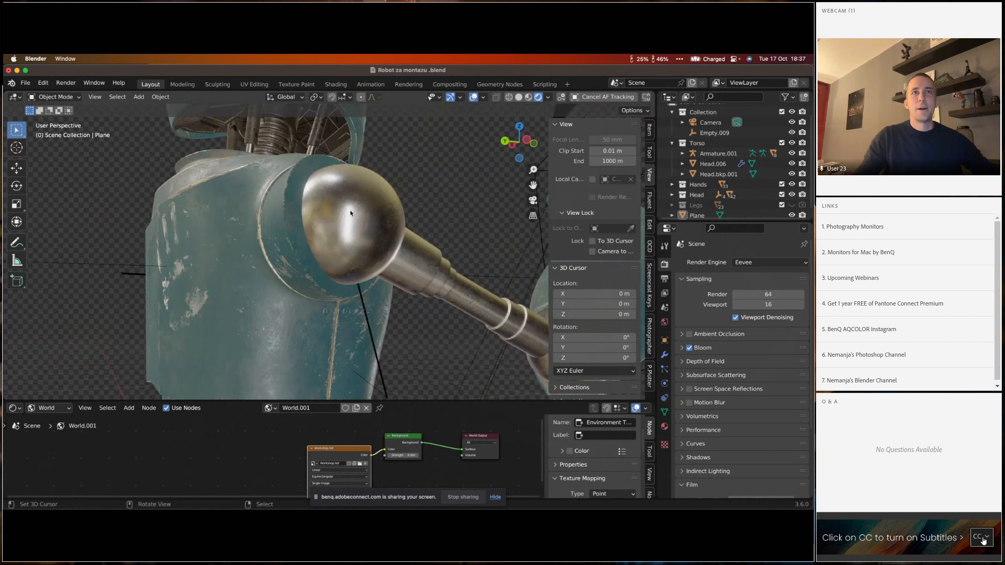
drag(352, 220, 257, 236)
scroll(256, 235, down, 2)
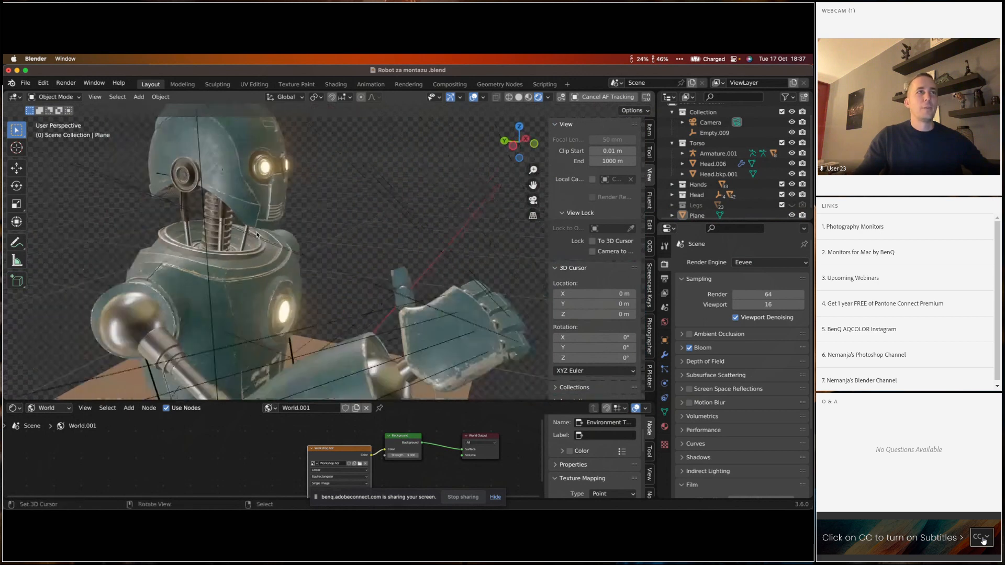
scroll(121, 208, down, 4)
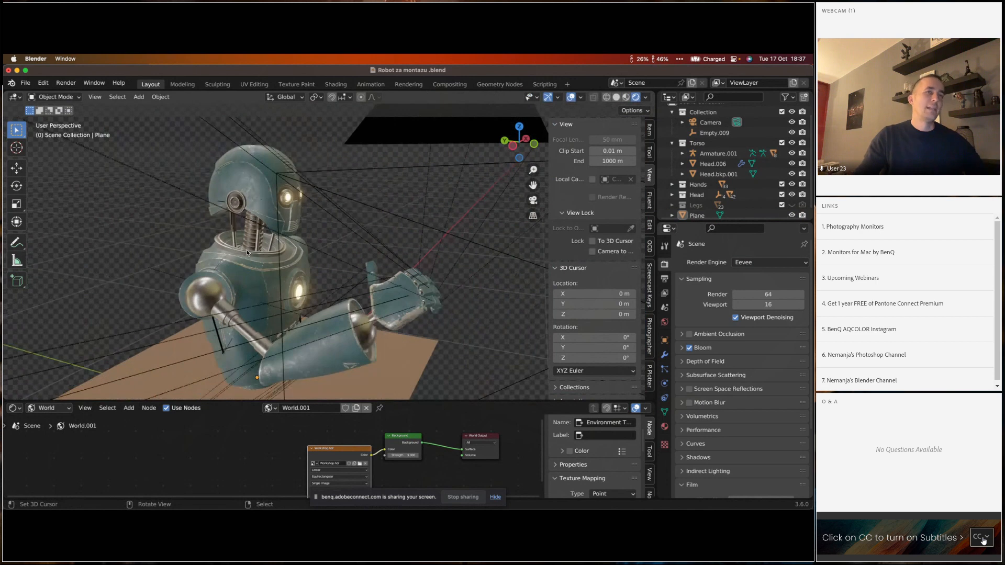
drag(448, 202, 362, 283)
scroll(326, 195, up, 3)
scroll(356, 285, down, 4)
scroll(366, 301, up, 3)
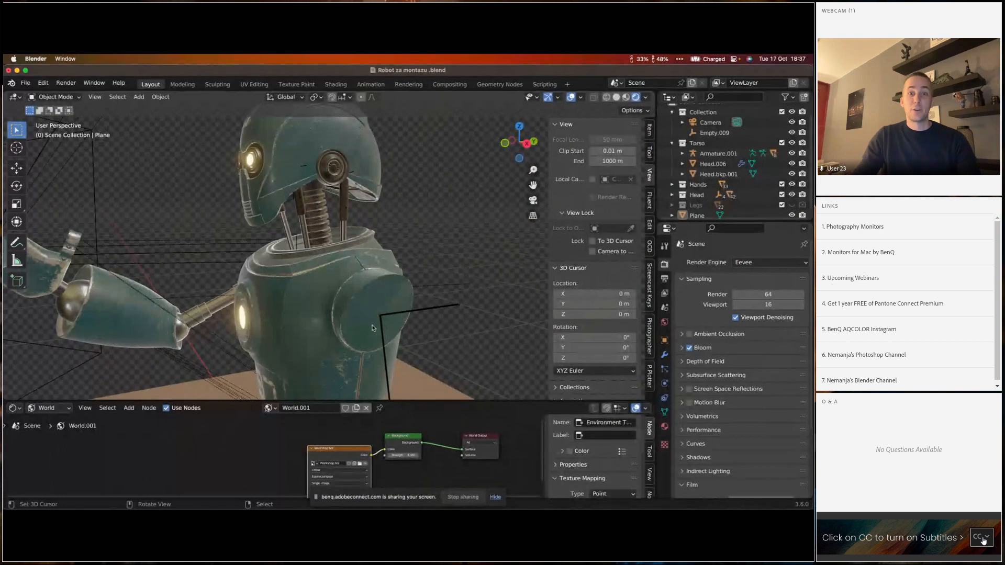
- Examine the robot's face, neck joint and chest up close, and view the whole figure from several sides in rendered shading
drag(365, 328, 431, 326)
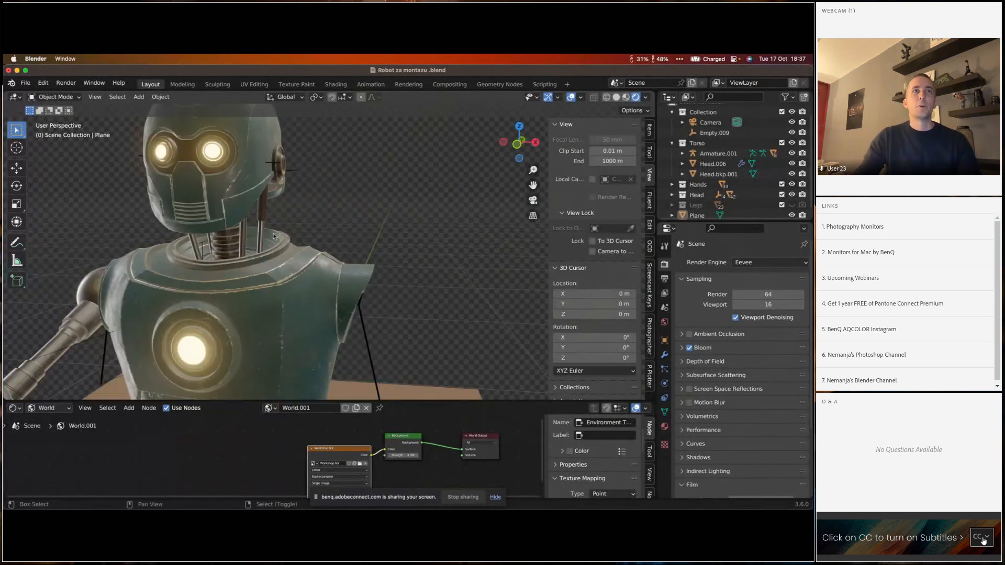
scroll(335, 272, down, 2)
shift+drag(285, 247, 209, 228)
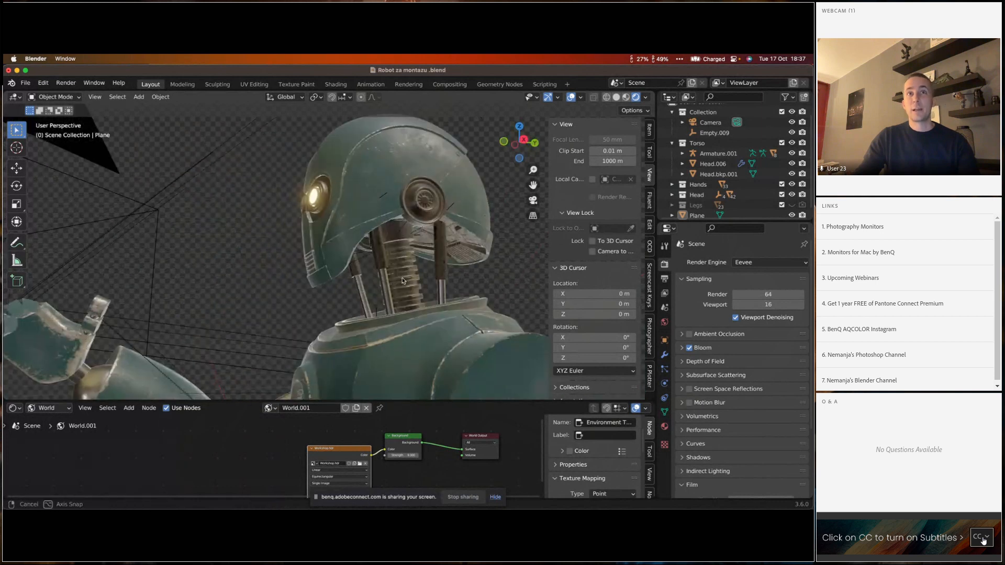
scroll(401, 286, up, 4)
drag(401, 285, 487, 261)
scroll(297, 225, down, 4)
scroll(373, 260, down, 4)
scroll(373, 259, down, 4)
drag(230, 285, 368, 284)
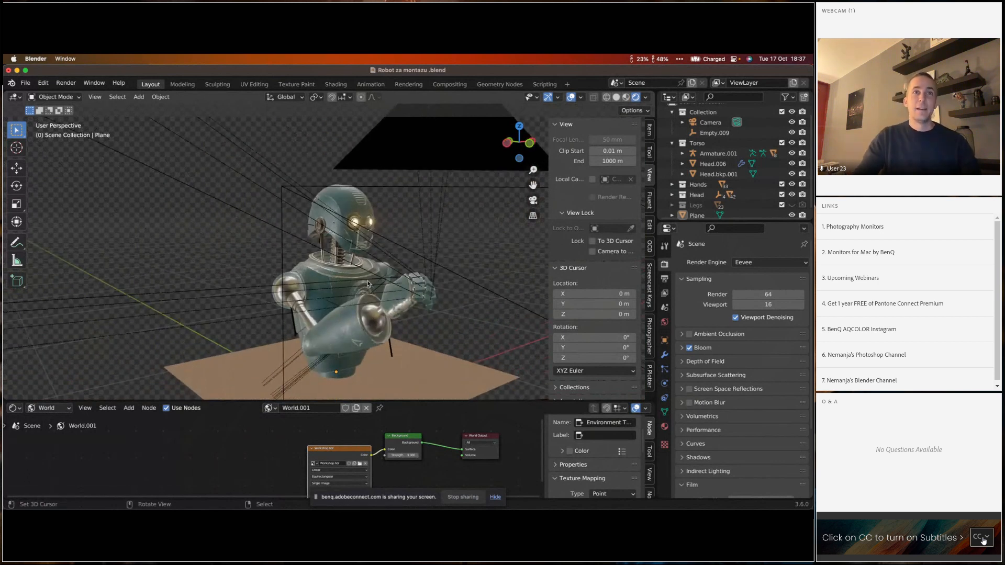
drag(364, 269, 355, 267)
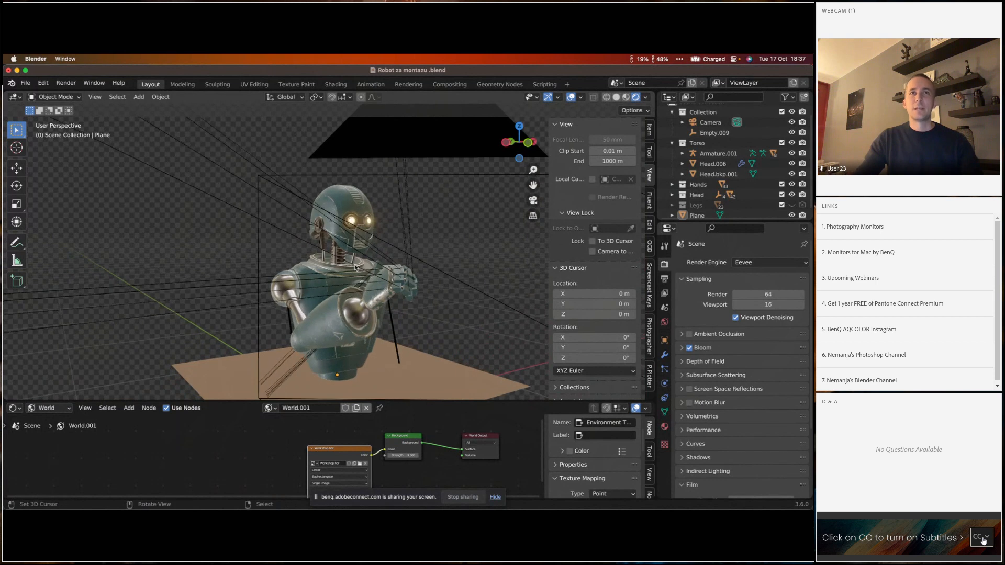
scroll(355, 267, up, 3)
scroll(356, 267, down, 3)
scroll(356, 267, up, 3)
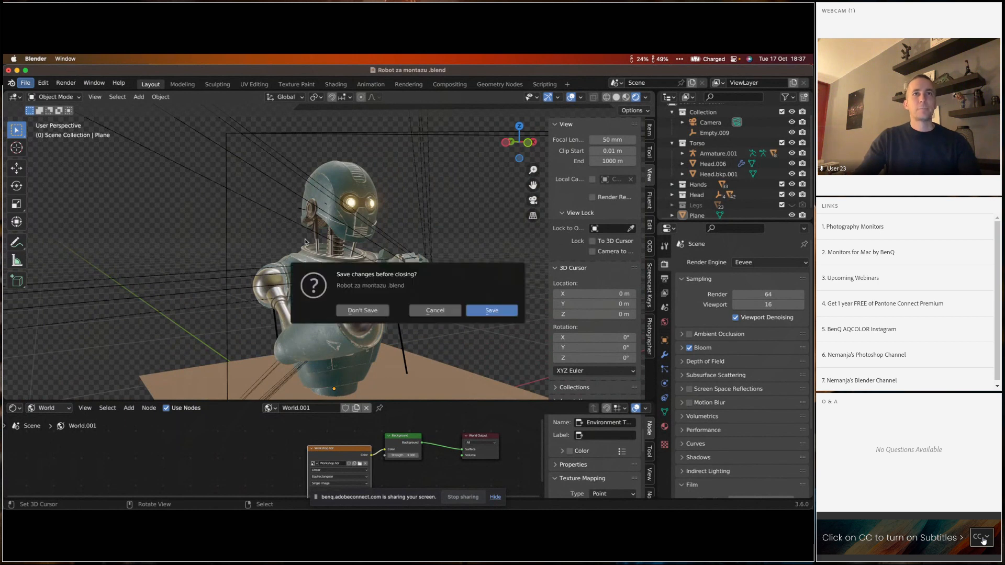
- Close Robot za montazu .blend without saving the changes, and hide the screen-sharing notice covering the photo in Photoshop
click(365, 312)
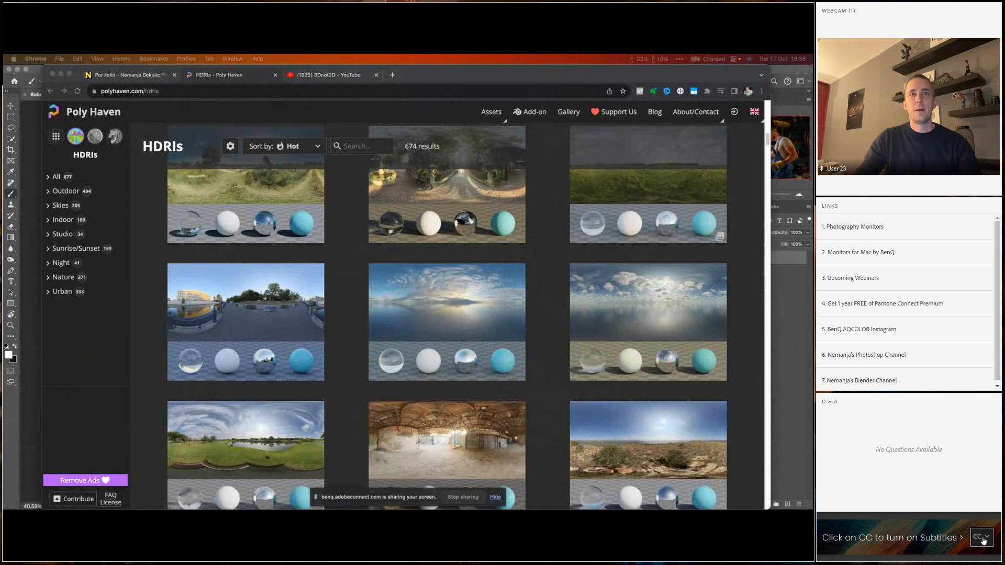
key(super+Tab)
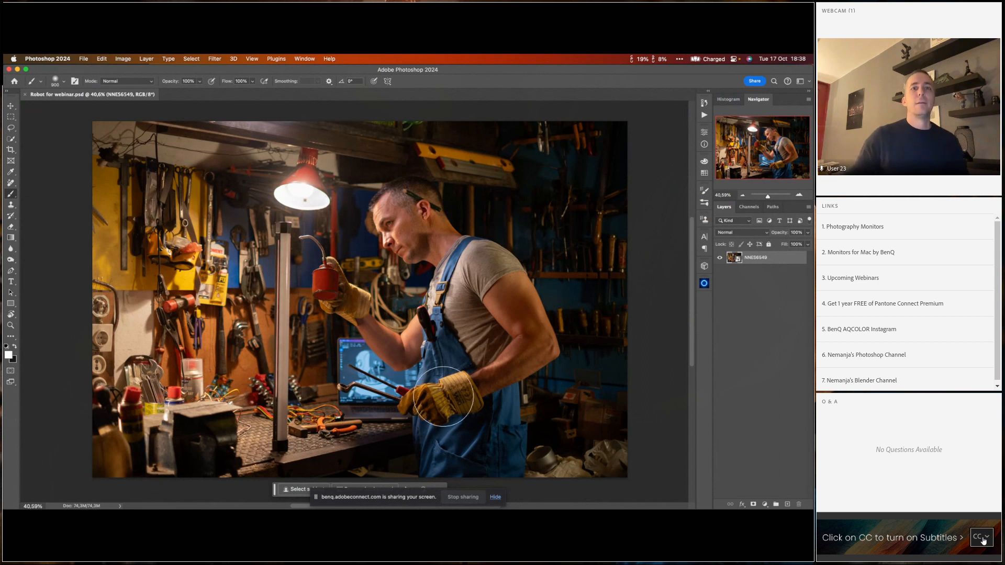
click(496, 498)
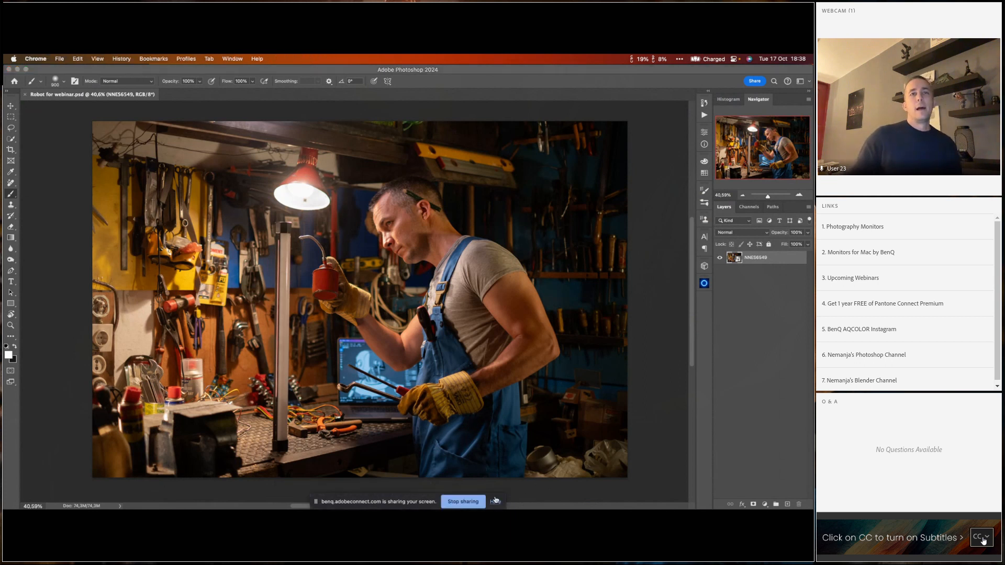
click(495, 501)
key(super+Tab)
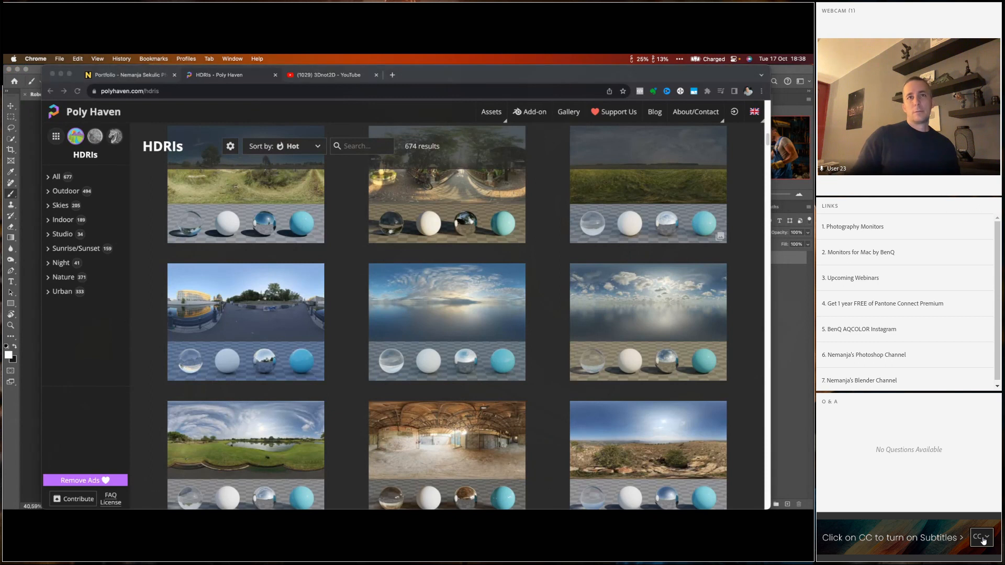
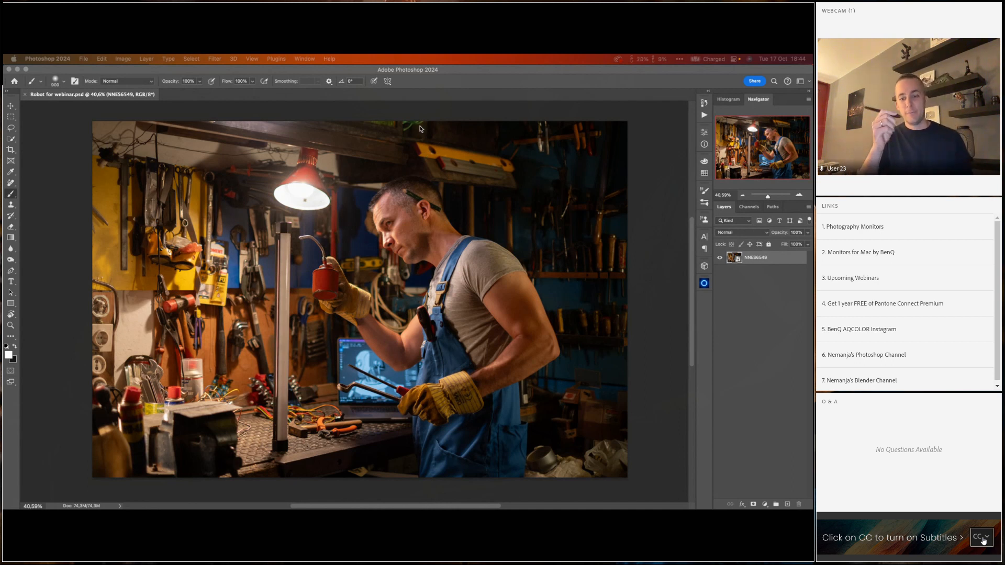
click(382, 302)
scroll(382, 302, up, 3)
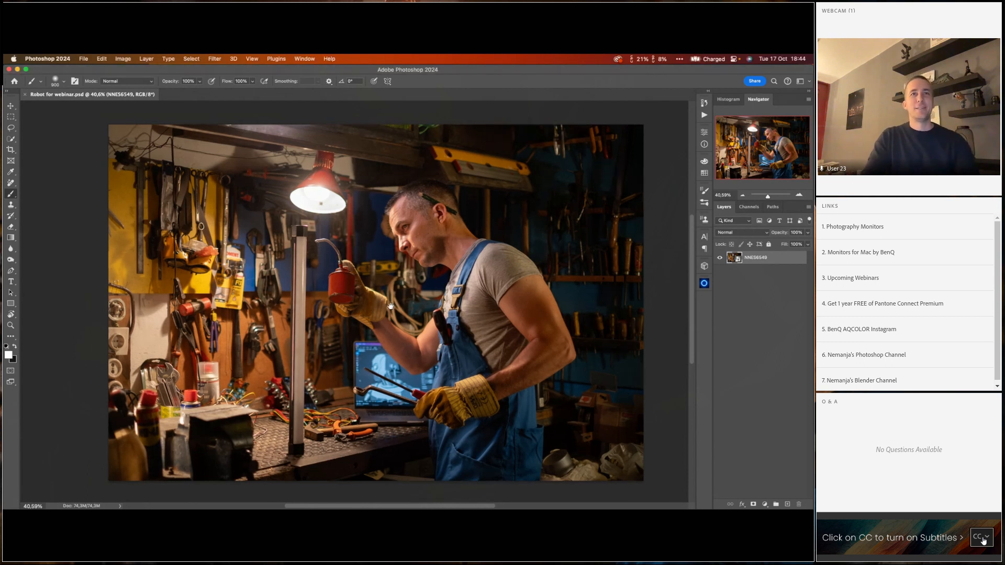
scroll(384, 302, down, 3)
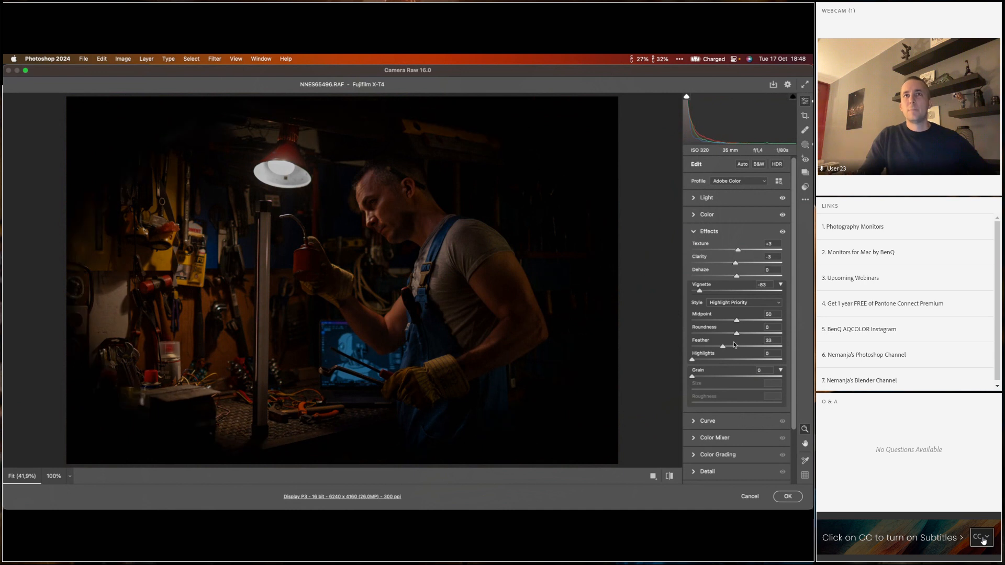
- Set the photo's vignette to -13 with a feather of 100, and review the Light adjustments
mouse_move(744, 344)
mouse_down()
mouse_move(694, 343)
mouse_move(748, 345)
mouse_up()
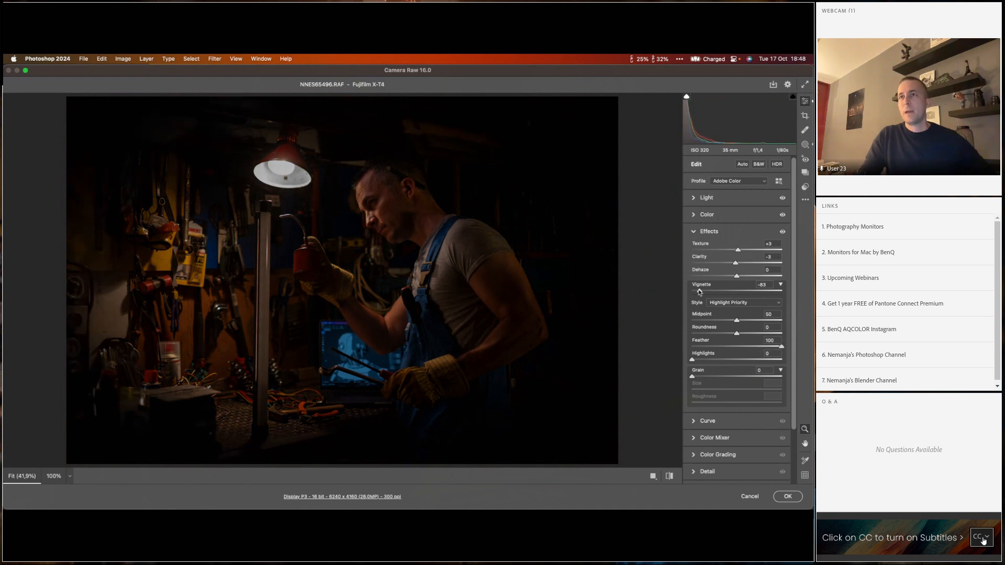
drag(700, 291, 727, 293)
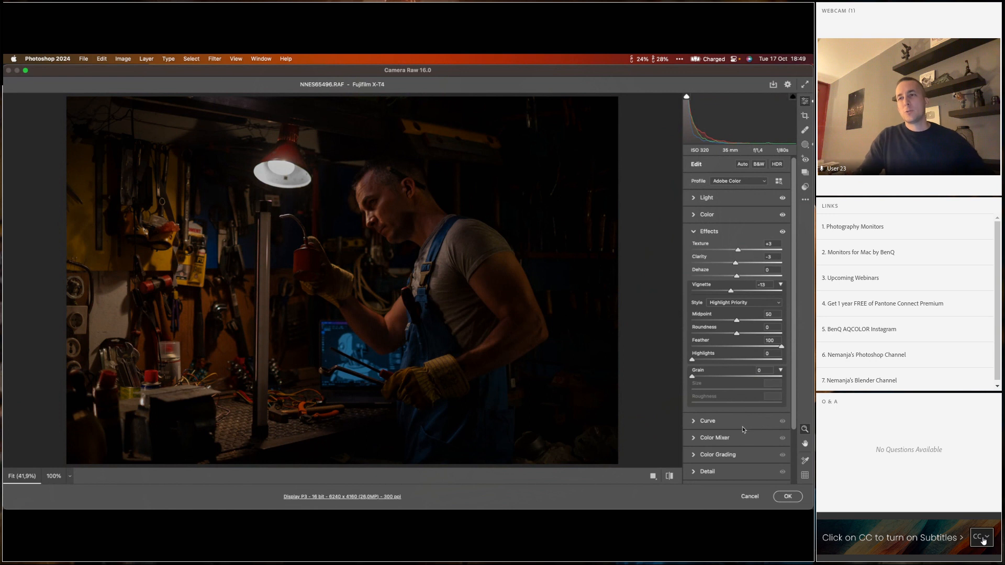
click(695, 197)
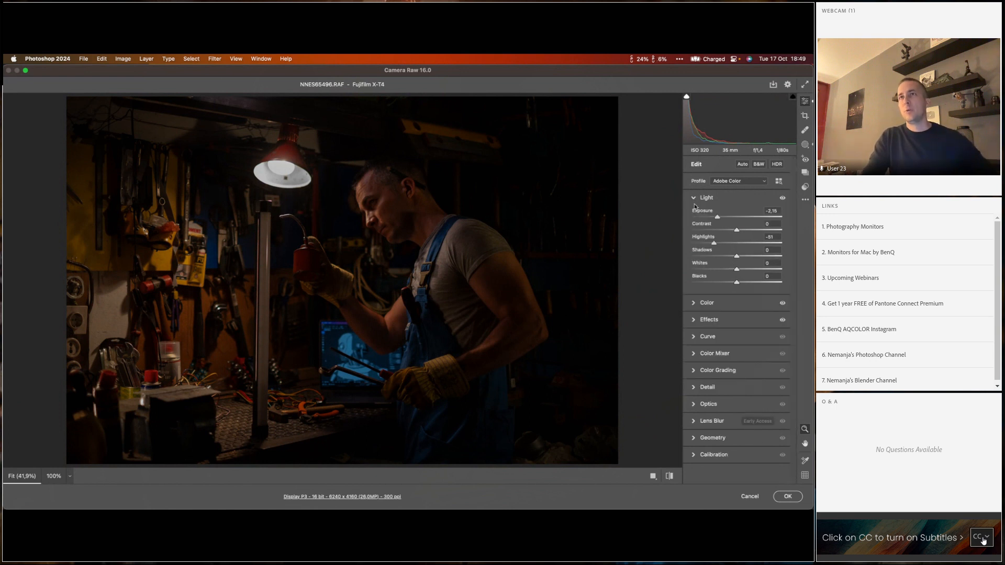
- Compare white balance temperatures of 3100 and 3550, keep 3550, and apply the Camera Raw edits
click(694, 303)
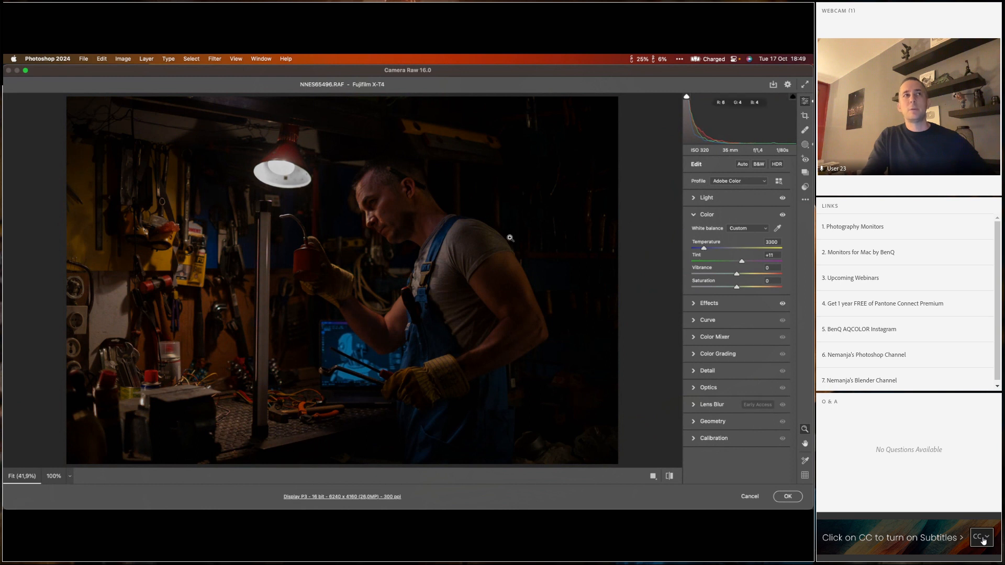
drag(704, 250, 701, 250)
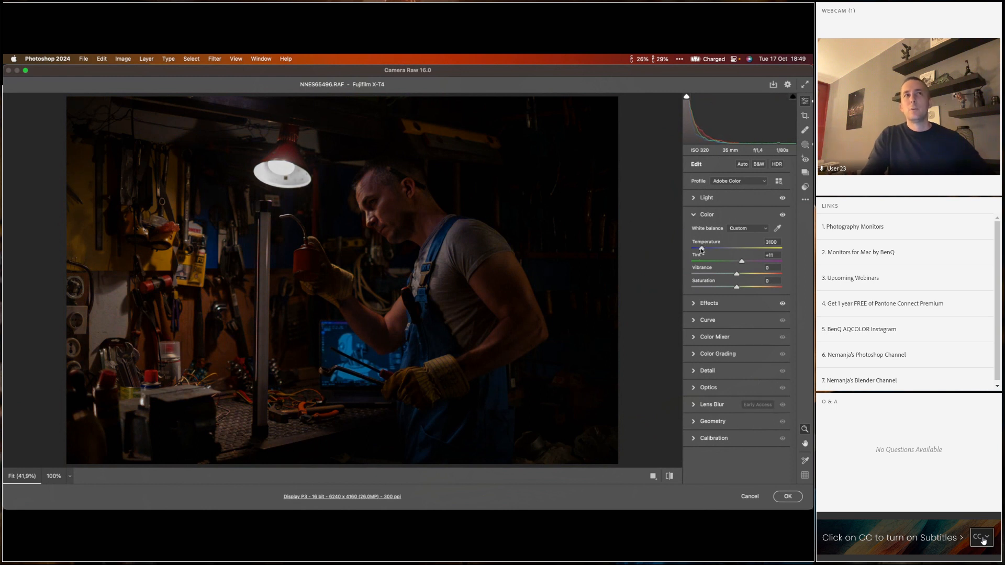
click(441, 271)
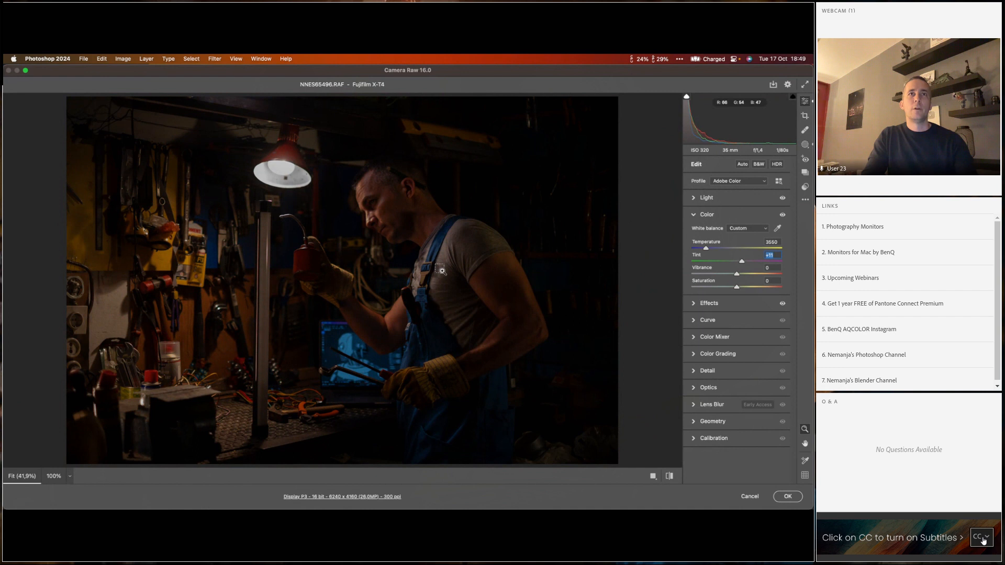
click(442, 274)
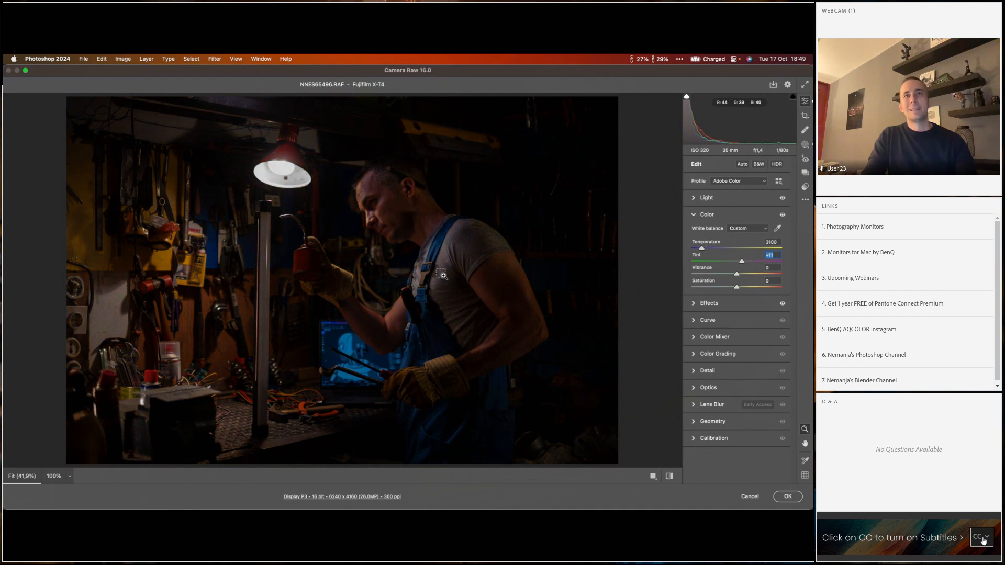
click(443, 274)
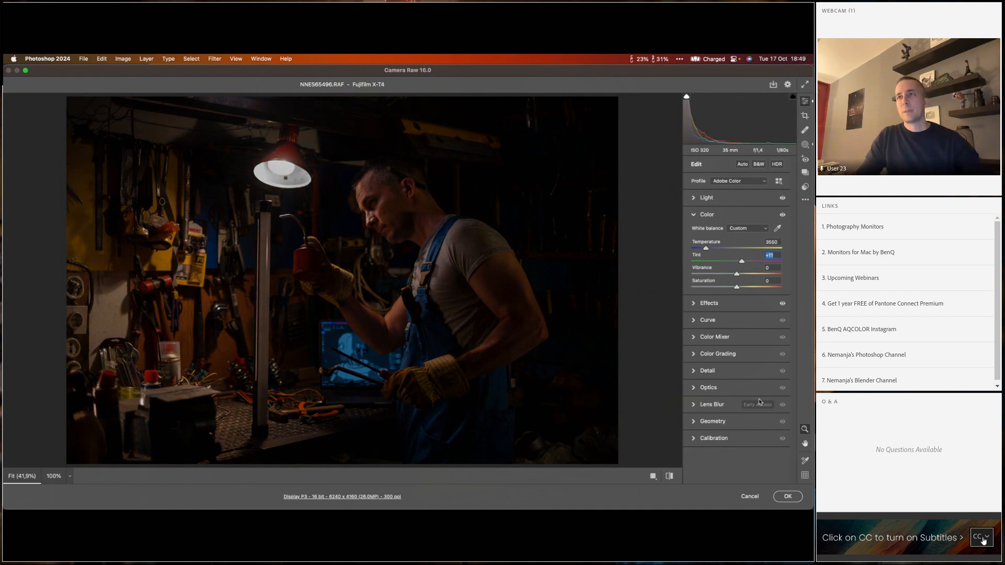
click(788, 497)
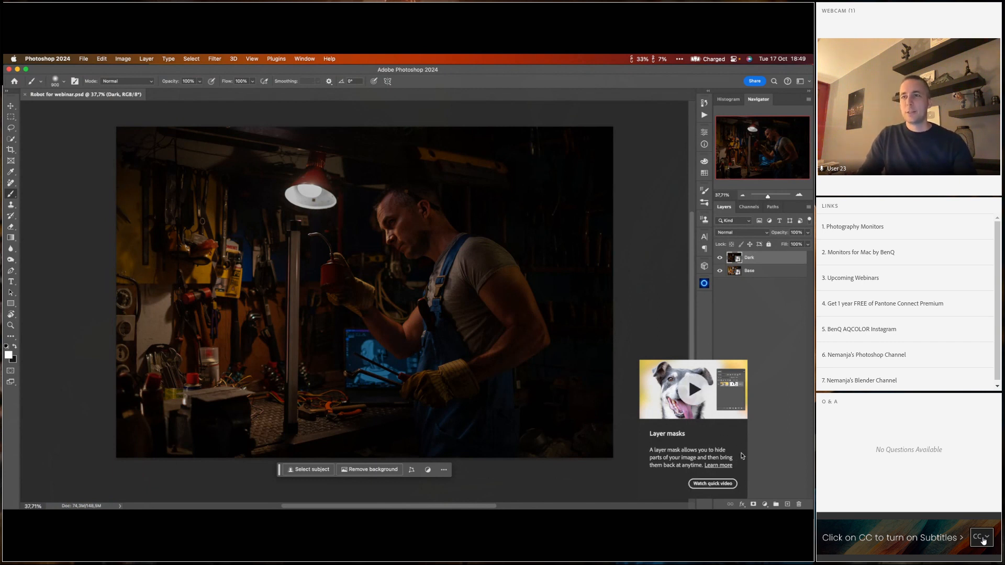
- Add a black layer mask to the Dark layer and prepare a white brush at 60% opacity for painting on it
alt+click(753, 506)
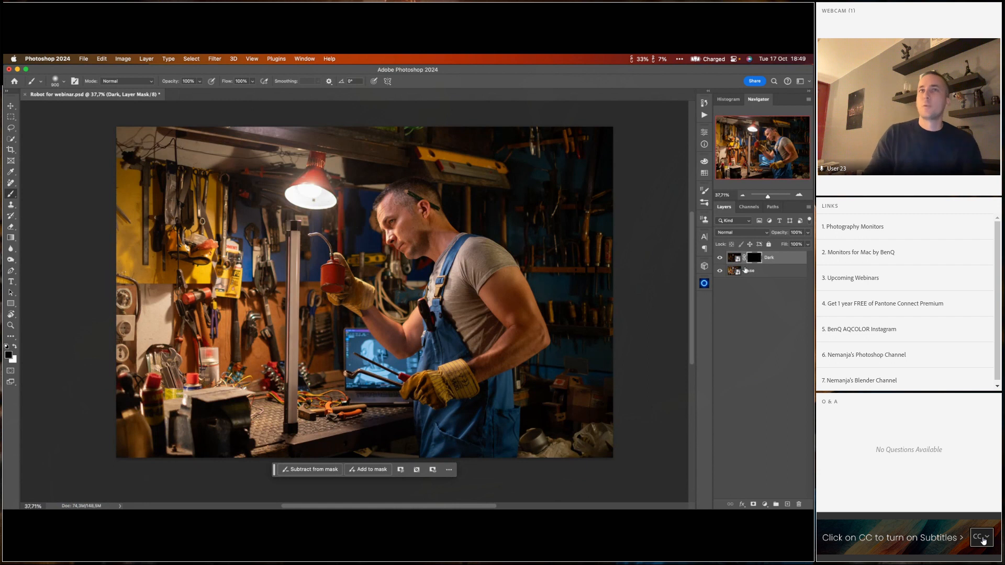
right_click(430, 293)
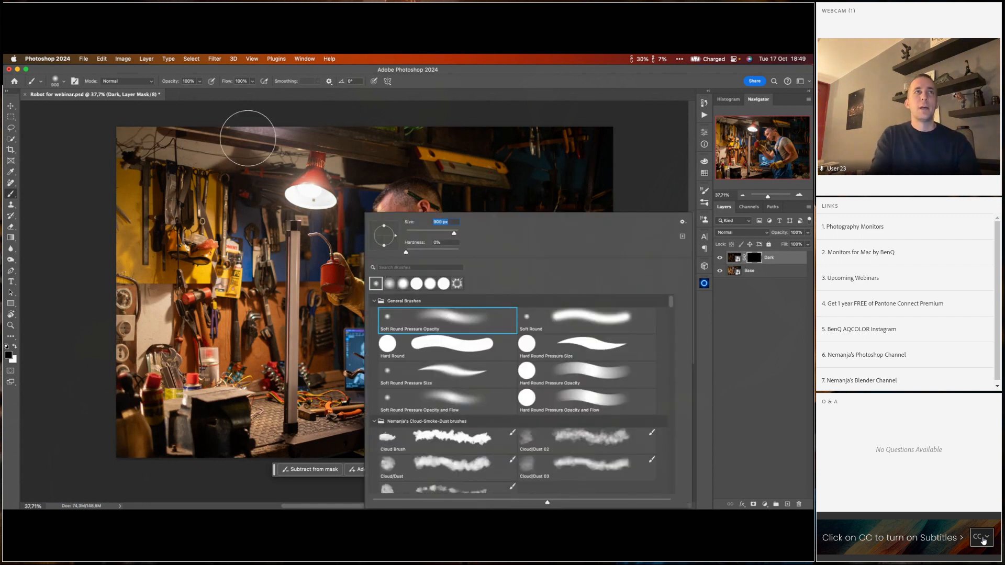
click(248, 139)
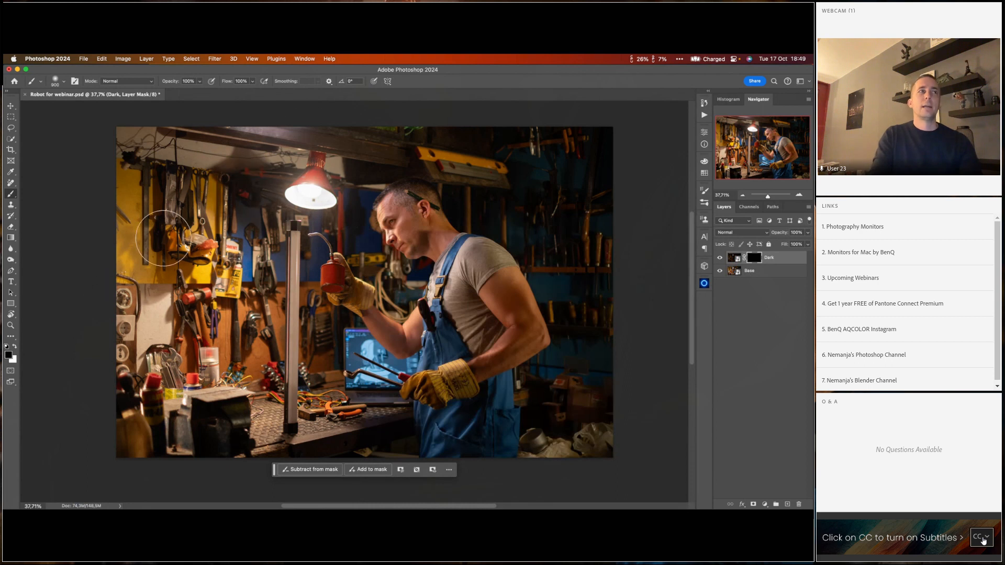
key(x)
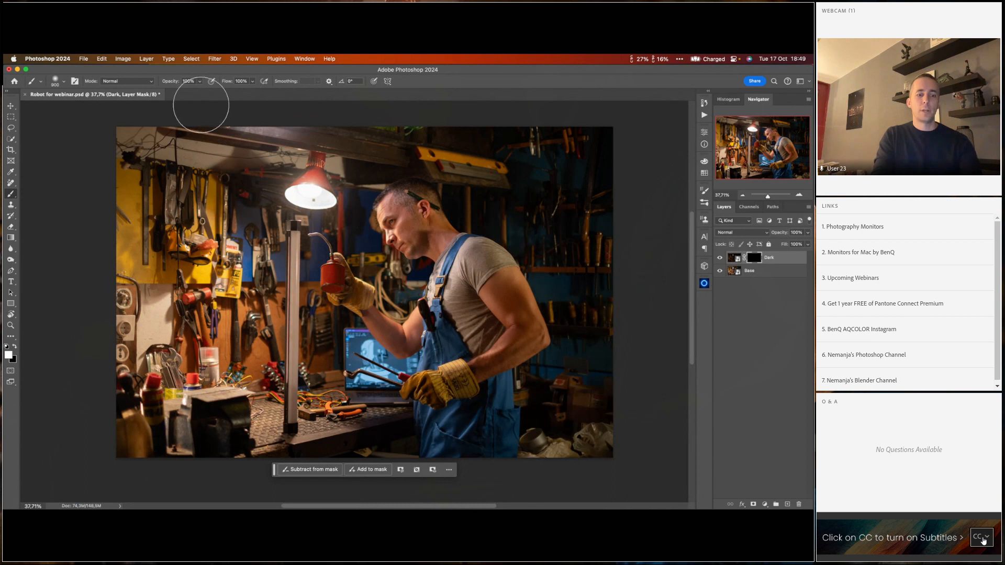
key(6)
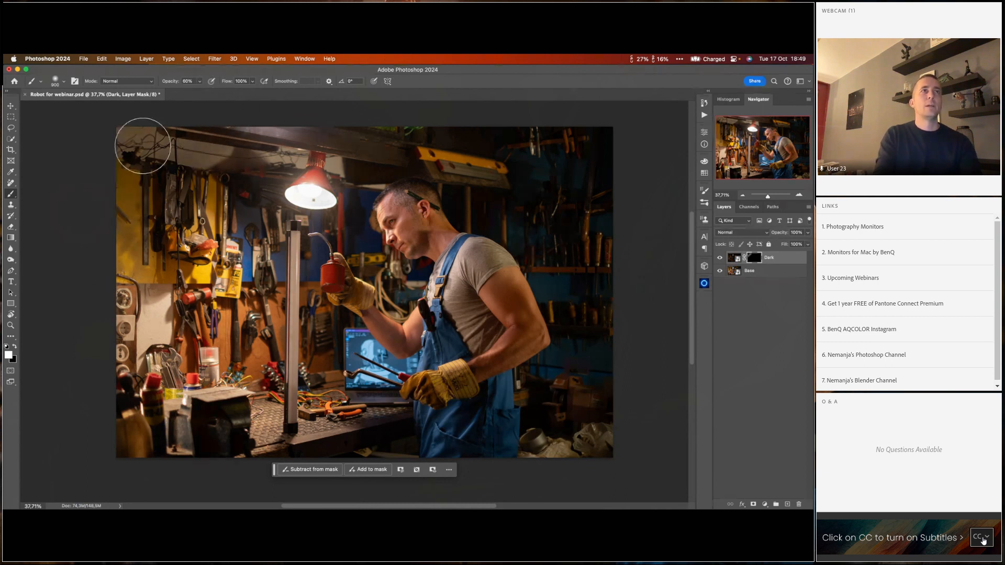
- Try darkening the tool wall beside the lamp on the mask at 100% brush opacity, undo the stroke, and restore 60% opacity
key(0)
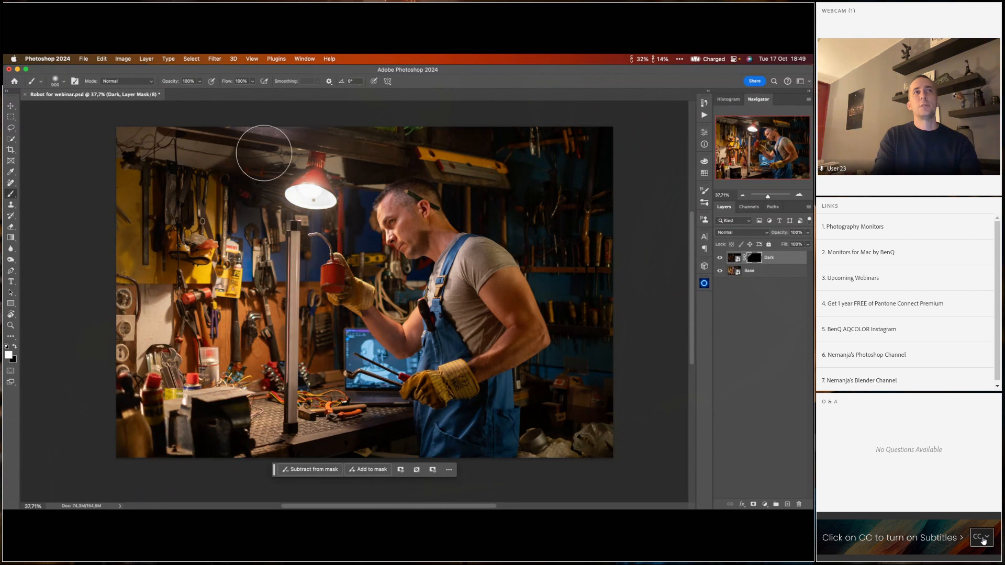
mouse_move(292, 133)
mouse_down()
mouse_move(220, 186)
mouse_move(197, 190)
mouse_move(180, 164)
mouse_move(167, 185)
mouse_up()
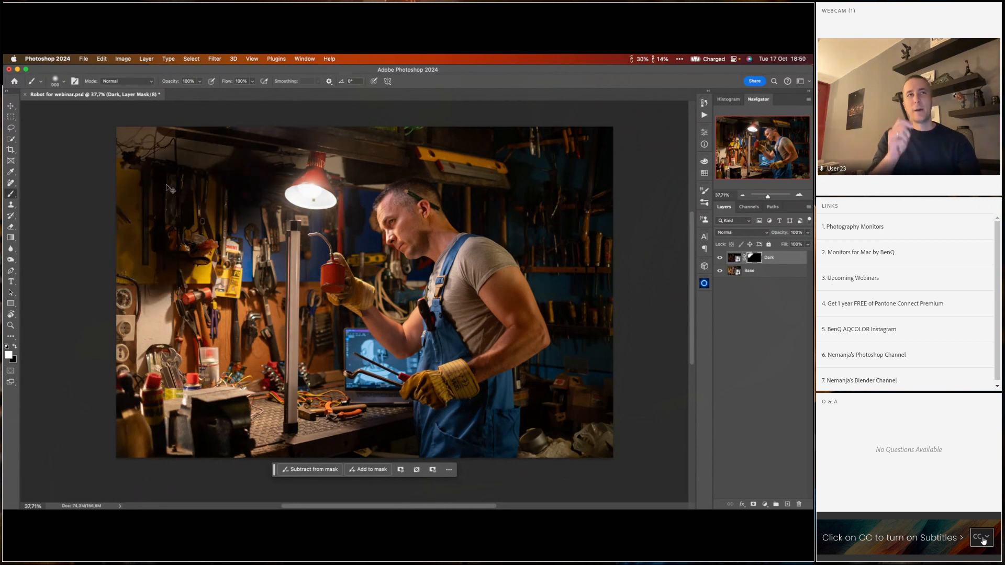
key(super+z)
key(6)
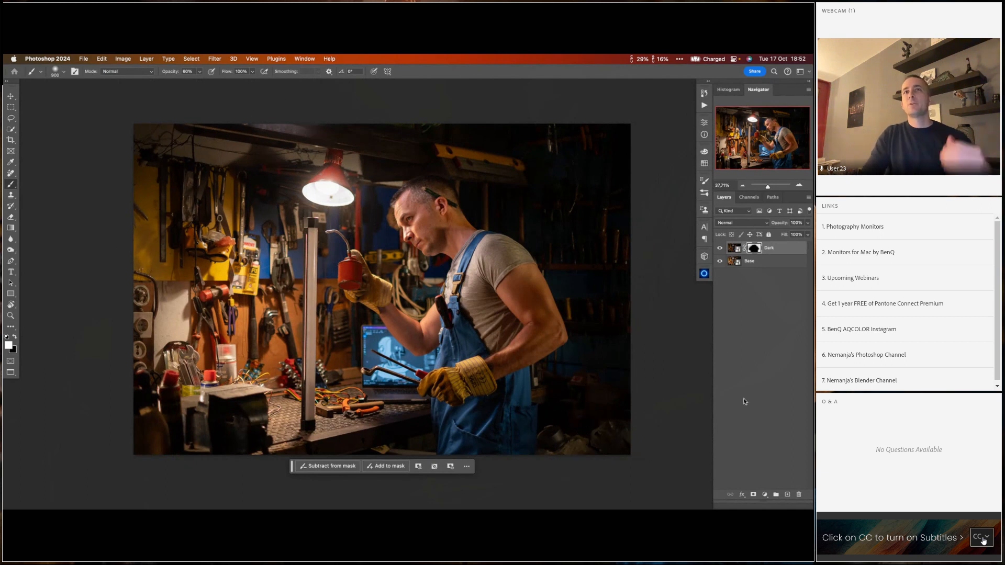
- Add a darkening Curves adjustment clipped to the Dark layer, lowering a midtone point to an output of 97
click(765, 495)
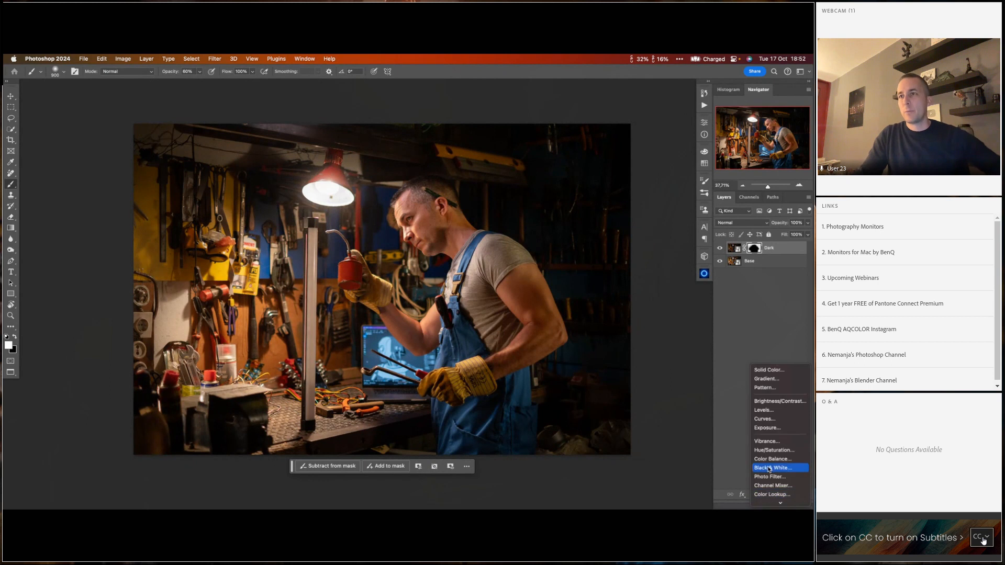
click(766, 419)
drag(625, 223, 633, 234)
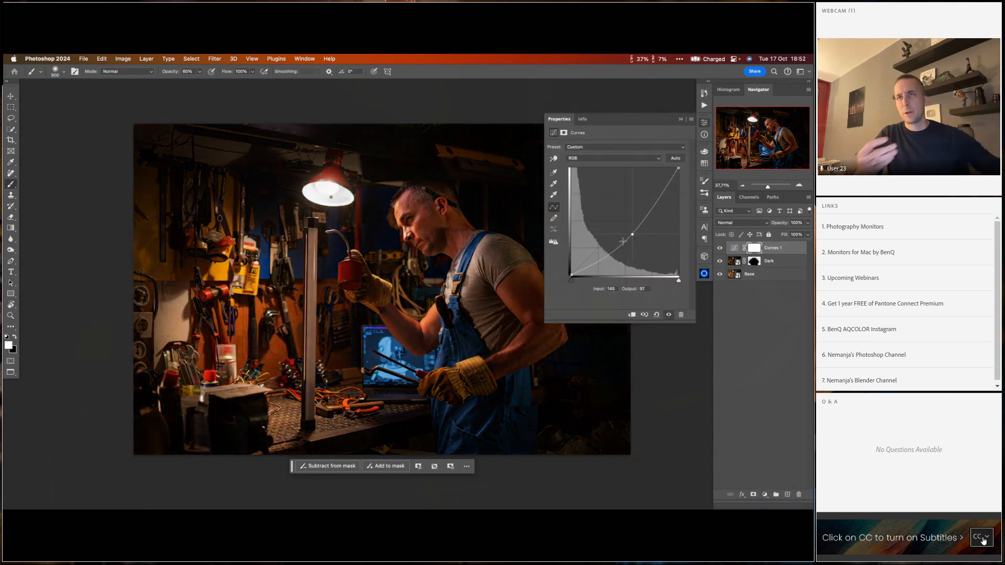
click(632, 315)
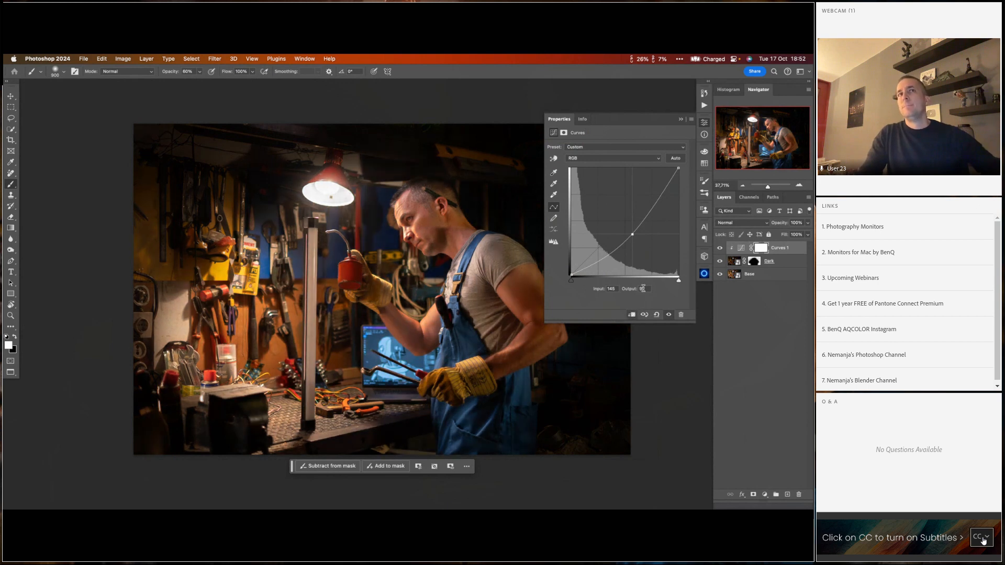
- Invert the Curves adjustment's mask to black and paint the darkening back in selectively
click(755, 247)
click(682, 121)
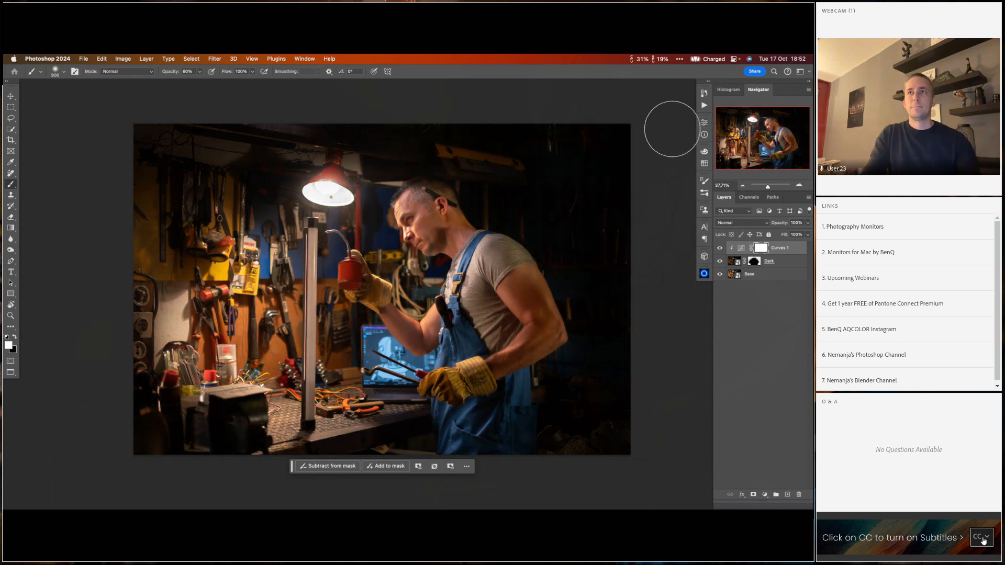
key(super+i)
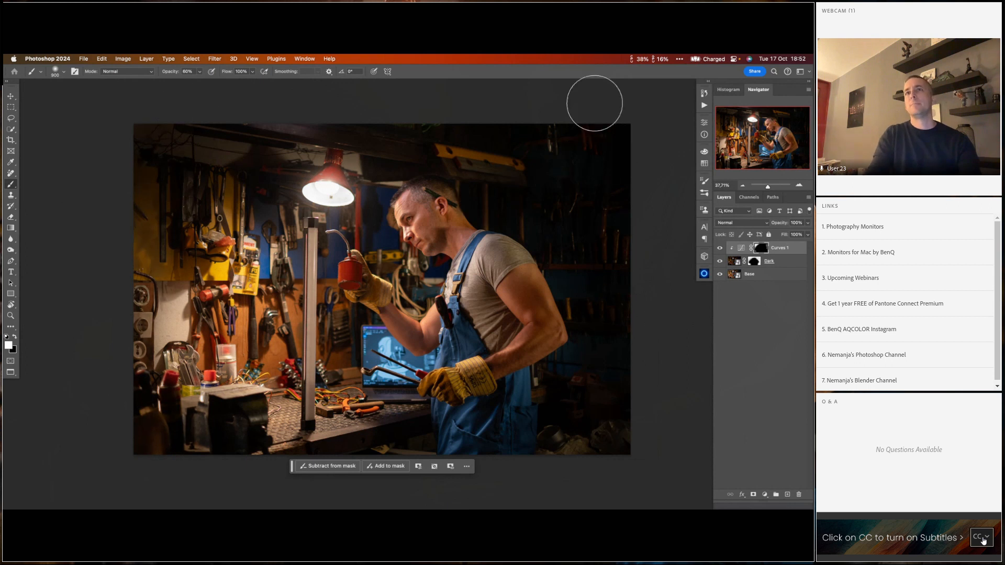
- Hide the Dark layer and try an Exposure adjustment of about -3.85 directly above the Base layer, without clipping
click(720, 262)
click(739, 276)
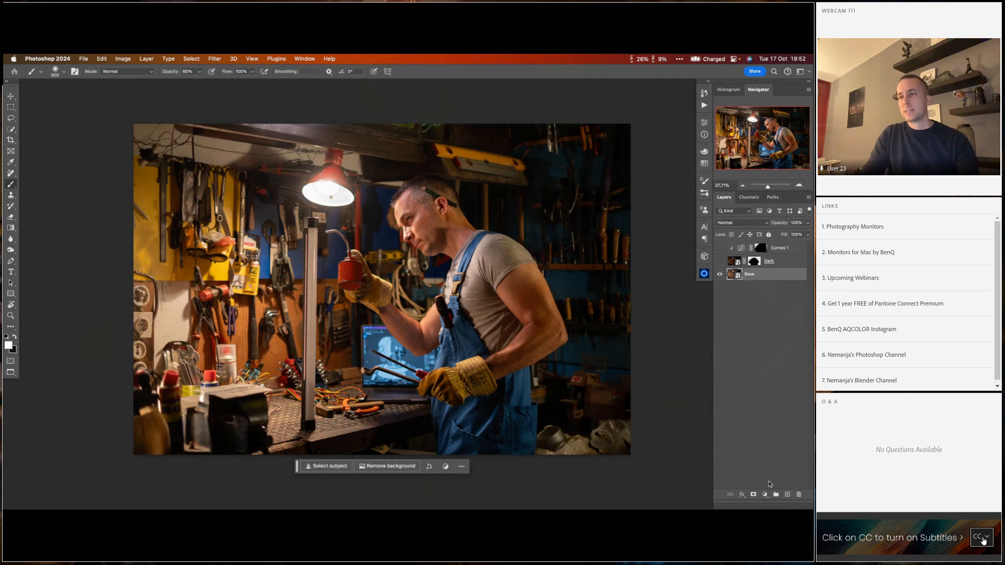
click(765, 495)
click(768, 429)
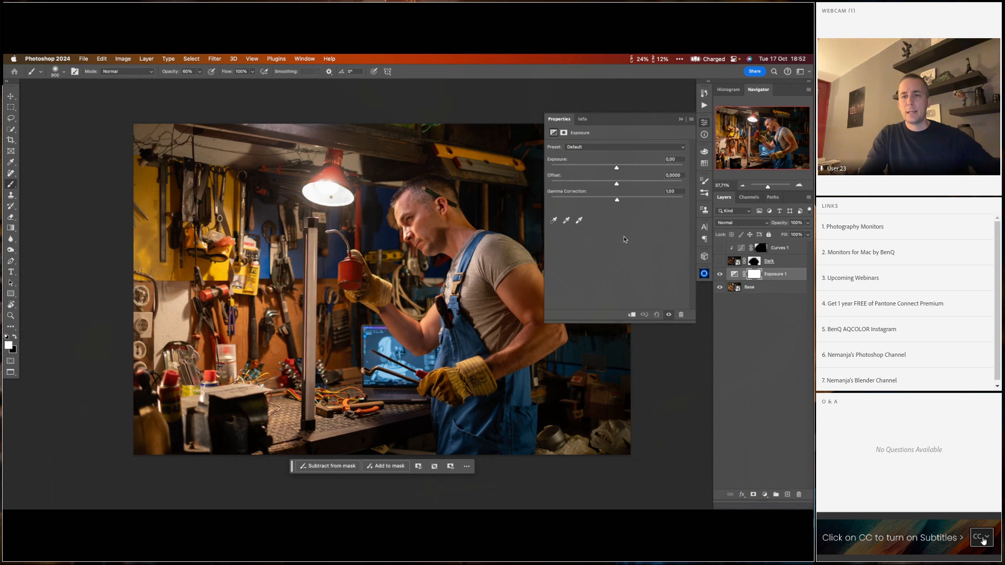
click(633, 315)
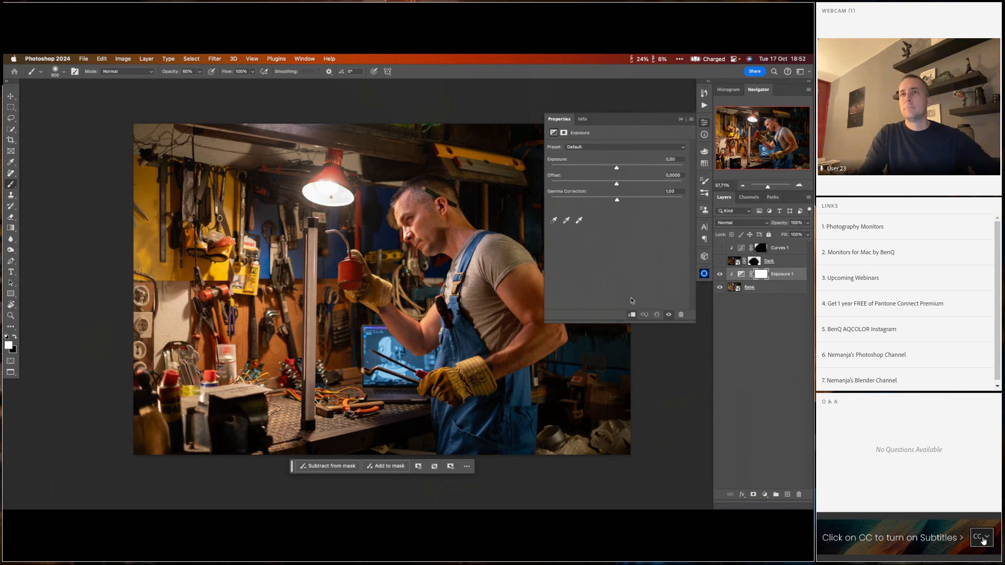
click(633, 315)
drag(617, 169, 580, 171)
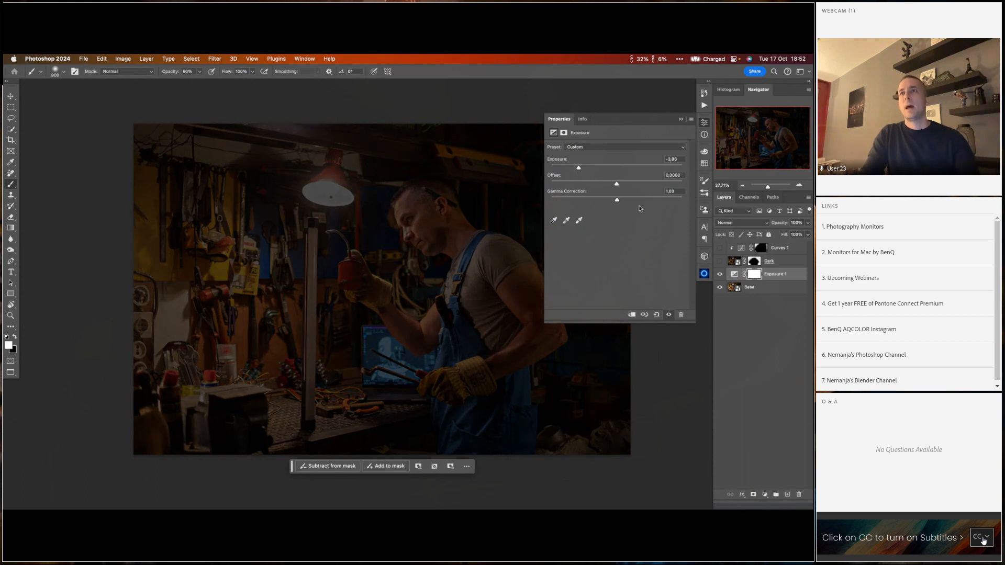
- Try a copy of the Dark layer's mask on the Exposure adjustment, delete that adjustment, and show the Dark layer again
click(753, 274)
key(super+i)
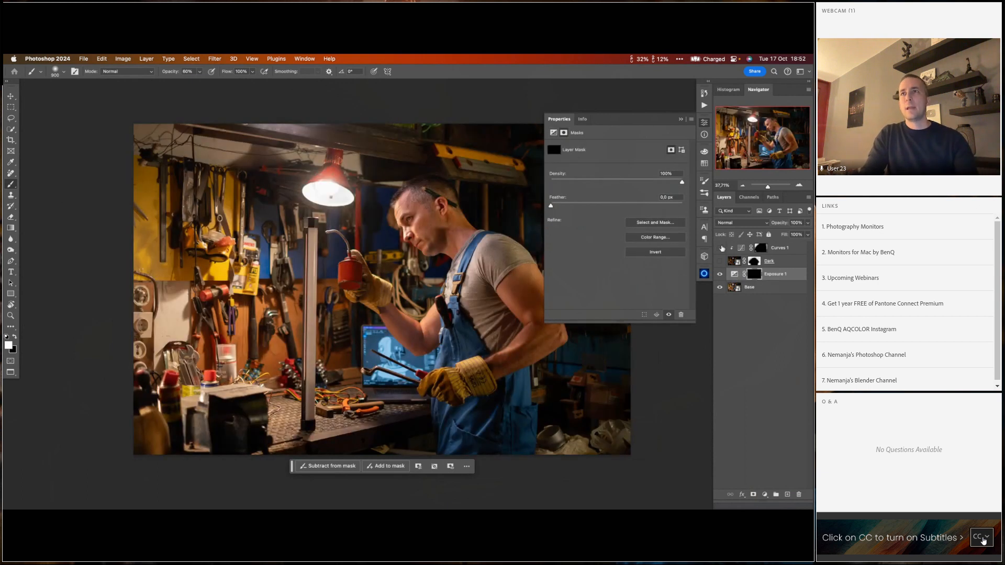
drag(755, 263, 754, 275)
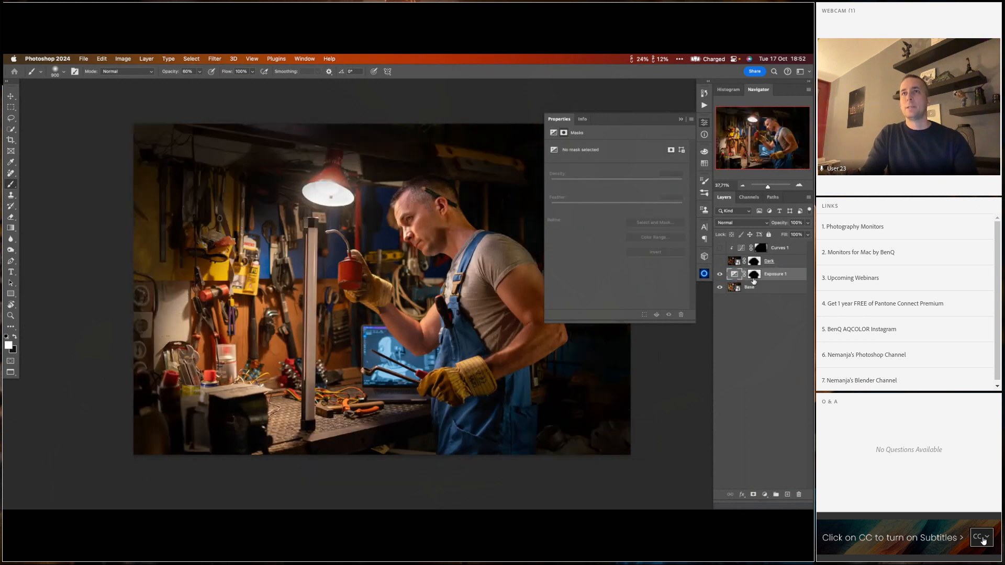
click(681, 120)
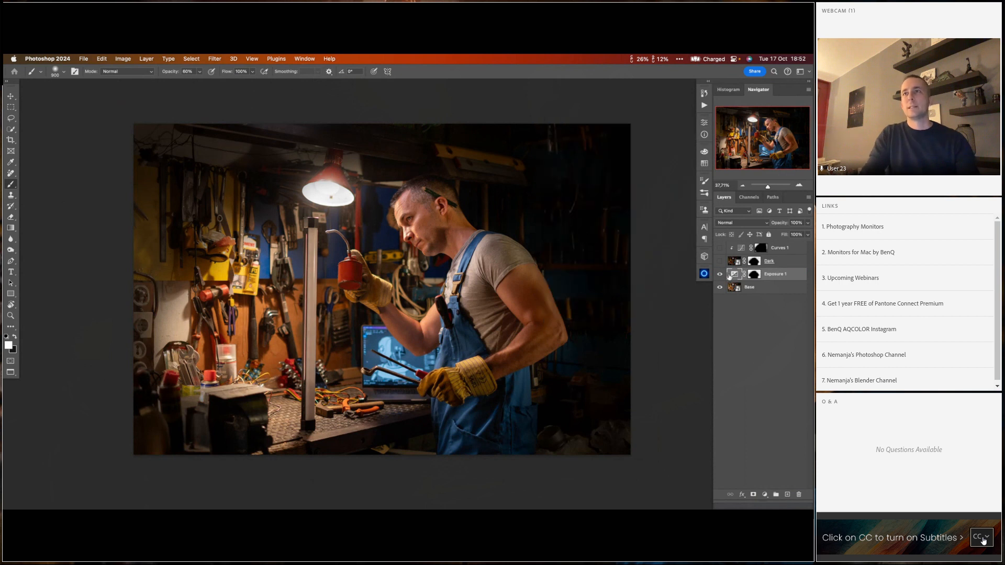
drag(782, 275, 799, 494)
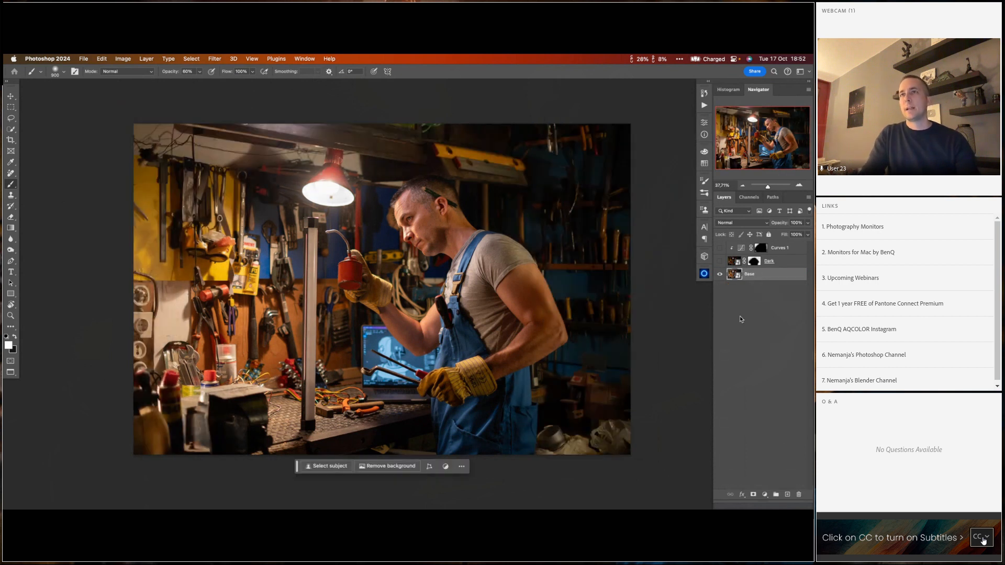
click(722, 260)
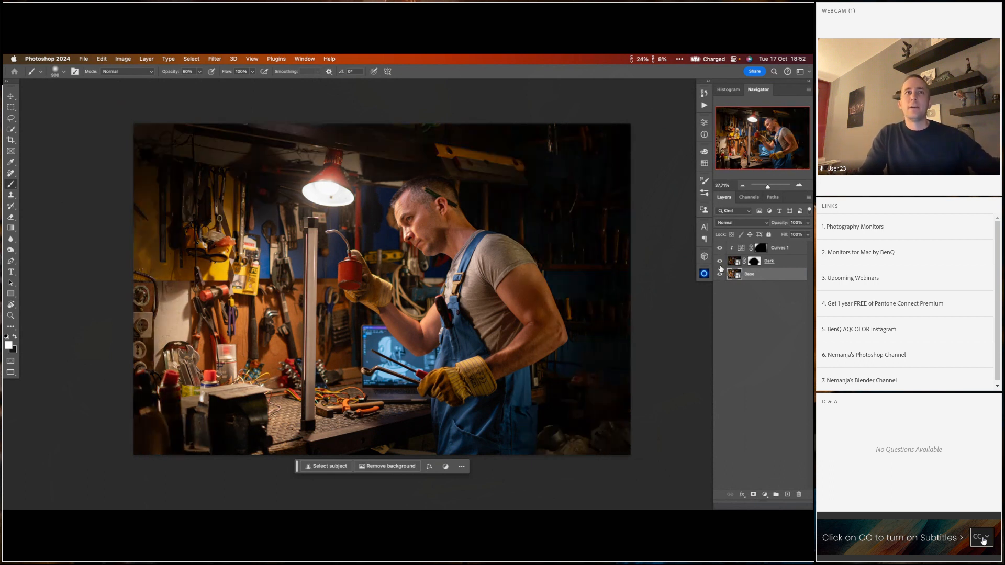
- Try a brush stroke over the tool wall on a new layer above the Dark layer, and undo both stroke and layer
key(alt+])
key(alt+shift+super+n)
drag(277, 181, 101, 348)
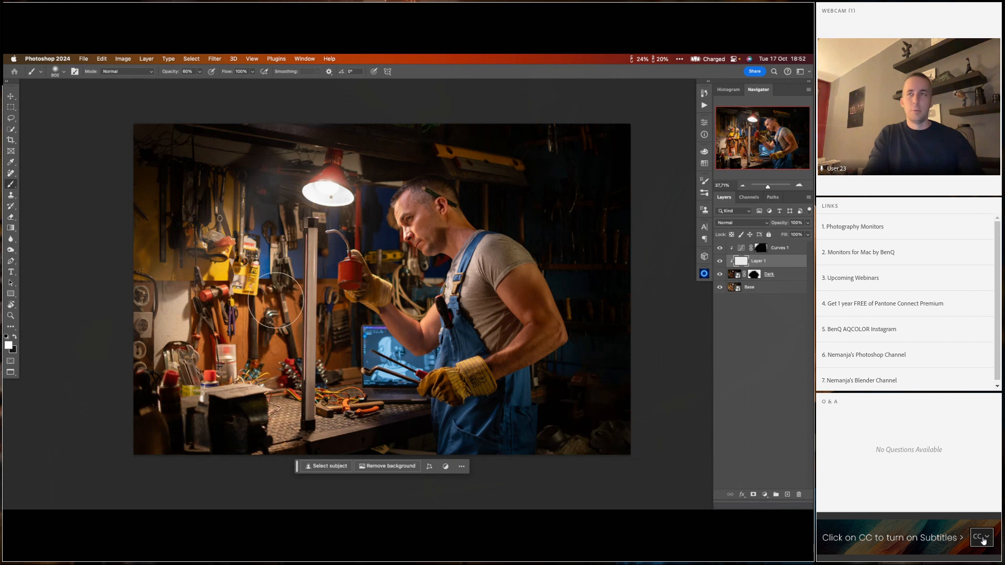
key(super+z)
key(super+z)
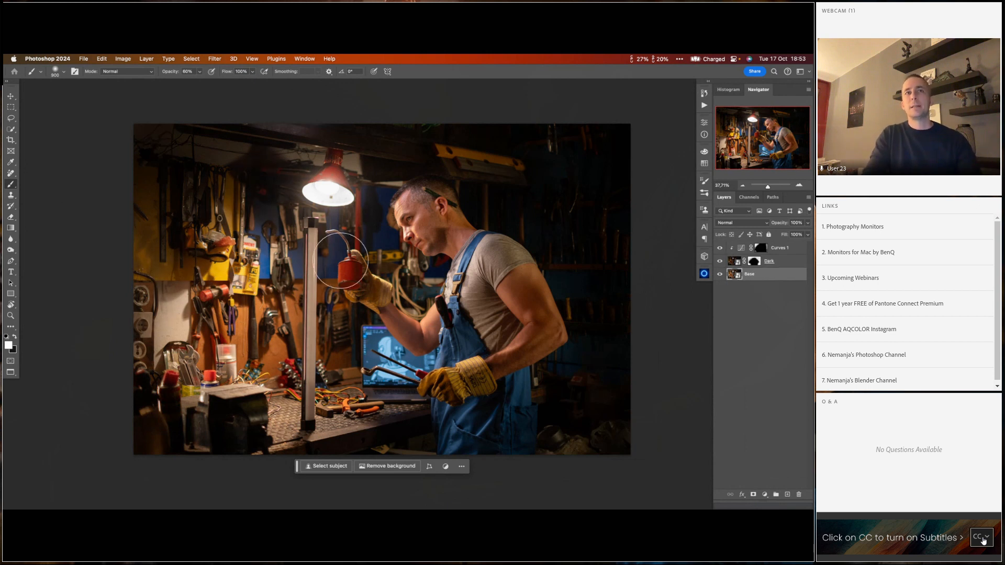
- Make an independent smart object copy of Base, set its Camera Raw temperature to 4150, and paint it in through a black mask
right_click(765, 278)
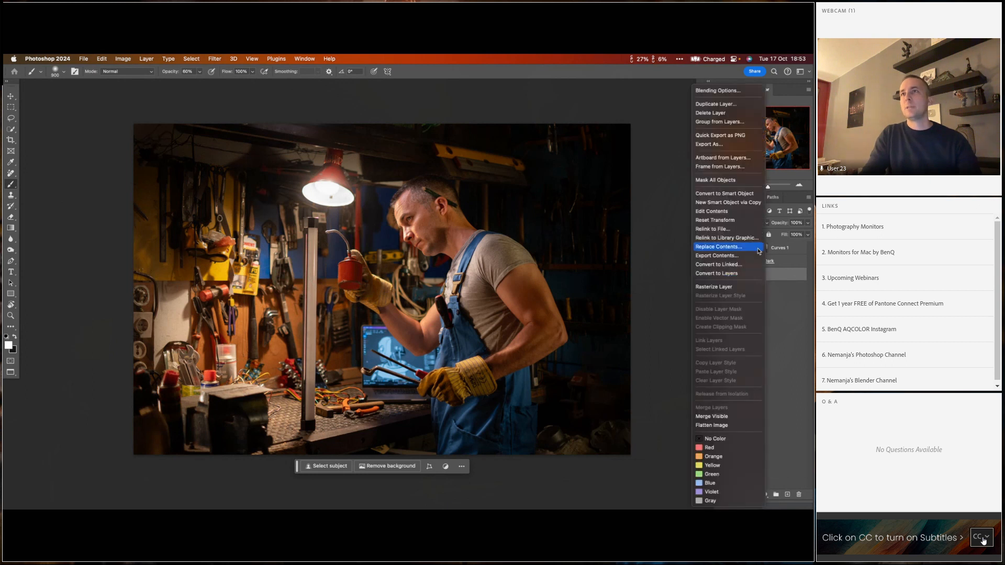
click(732, 203)
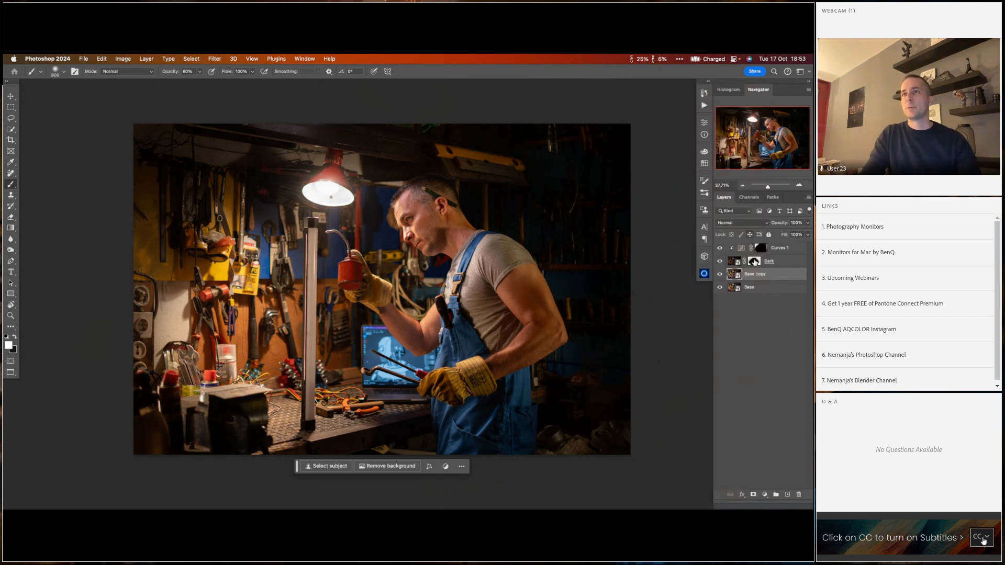
double_click(739, 278)
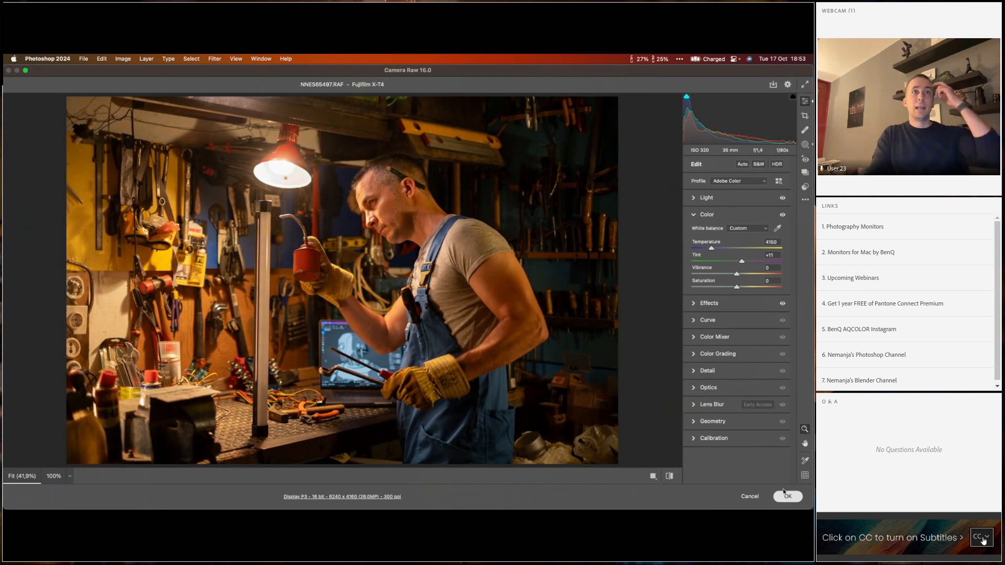
click(785, 495)
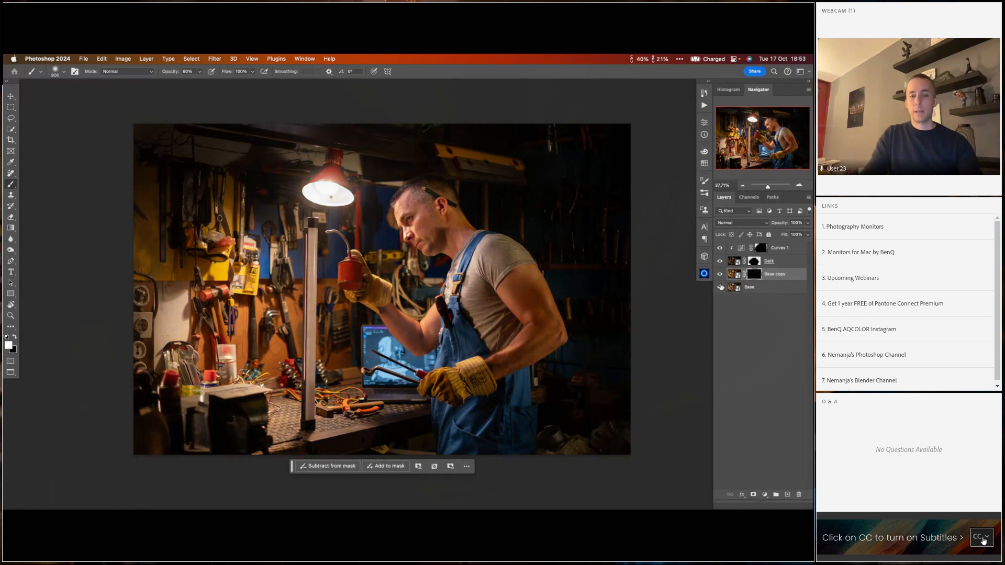
key(x)
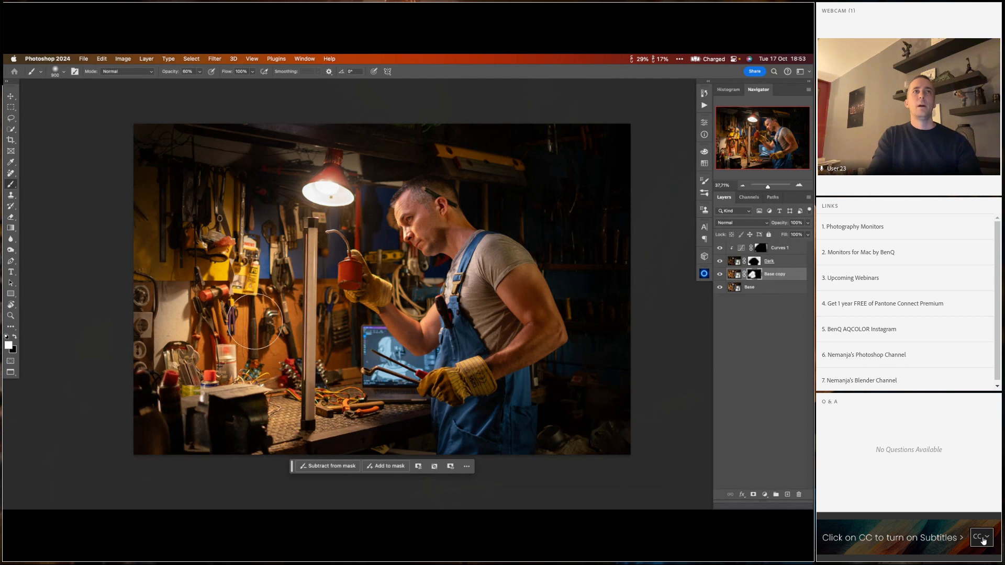
- Add a Color Balance adjustment above the Curves layer and clip it to the Dark layer
click(749, 252)
click(765, 494)
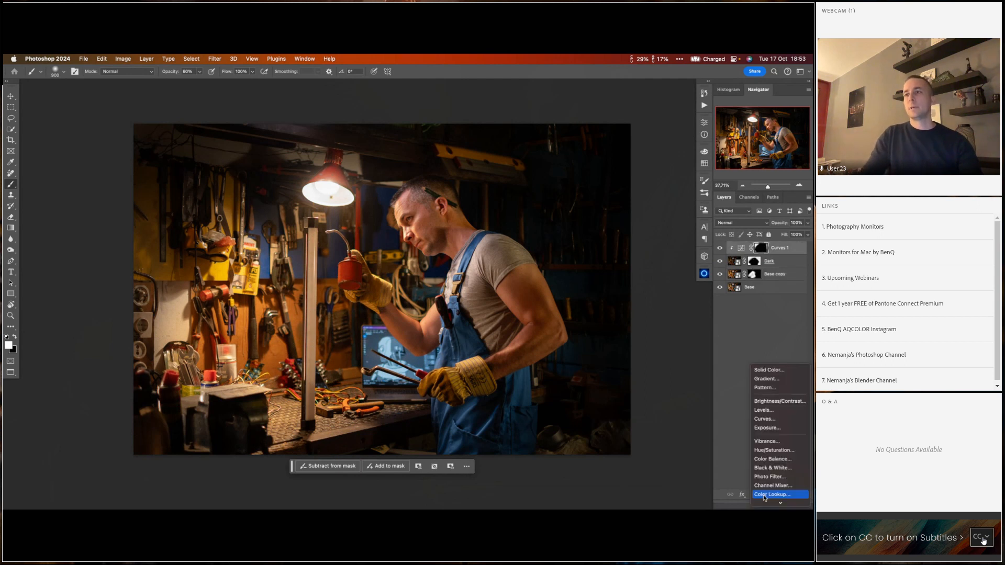
click(771, 460)
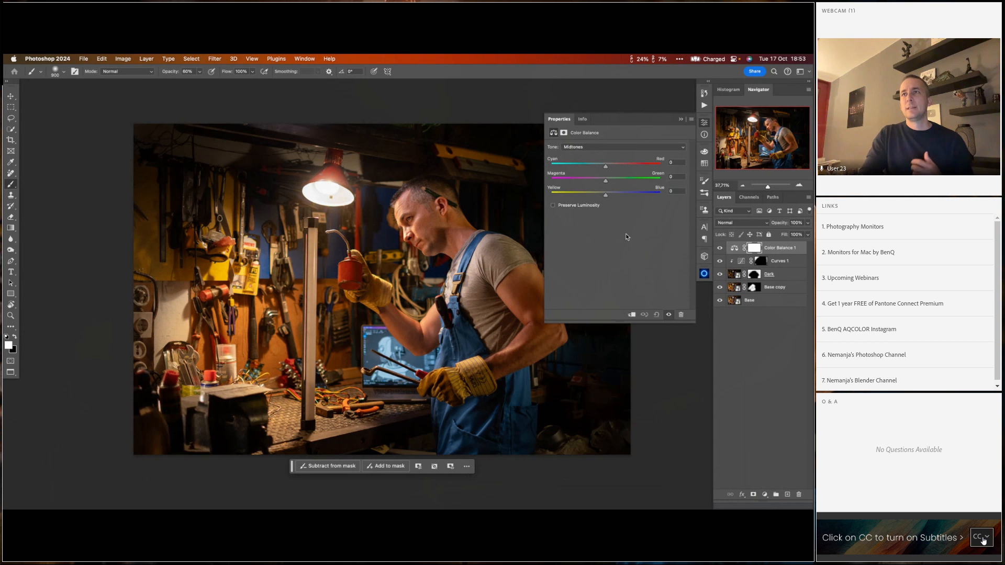
click(632, 315)
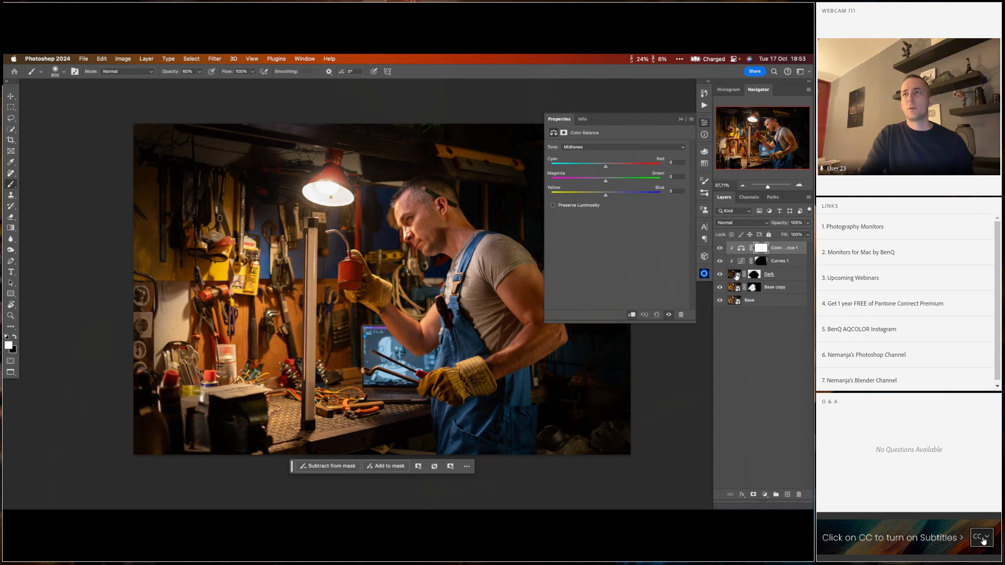
- Rename the Base copy layer to Warm
double_click(770, 292)
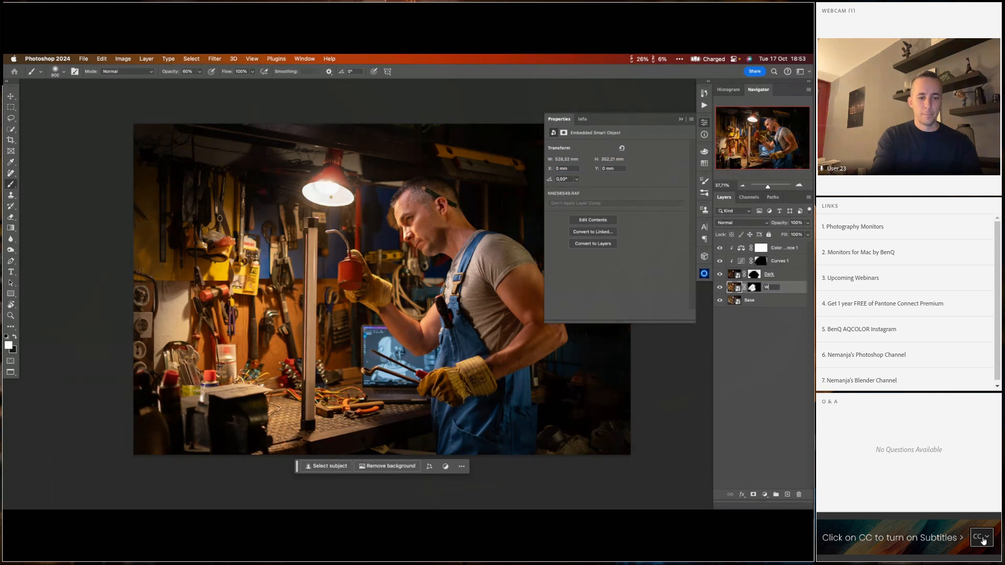
text(Warm)
key(Return)
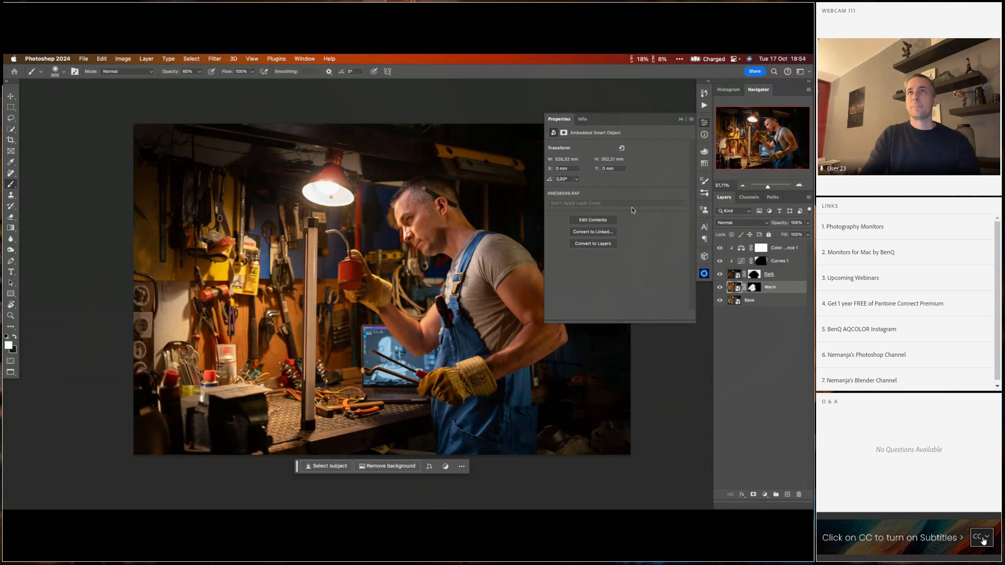
- Set Color Balance midtones to cyan -6 and blue +7, shadows to cyan -7 and blue +23, and compare with the effect hidden
click(733, 250)
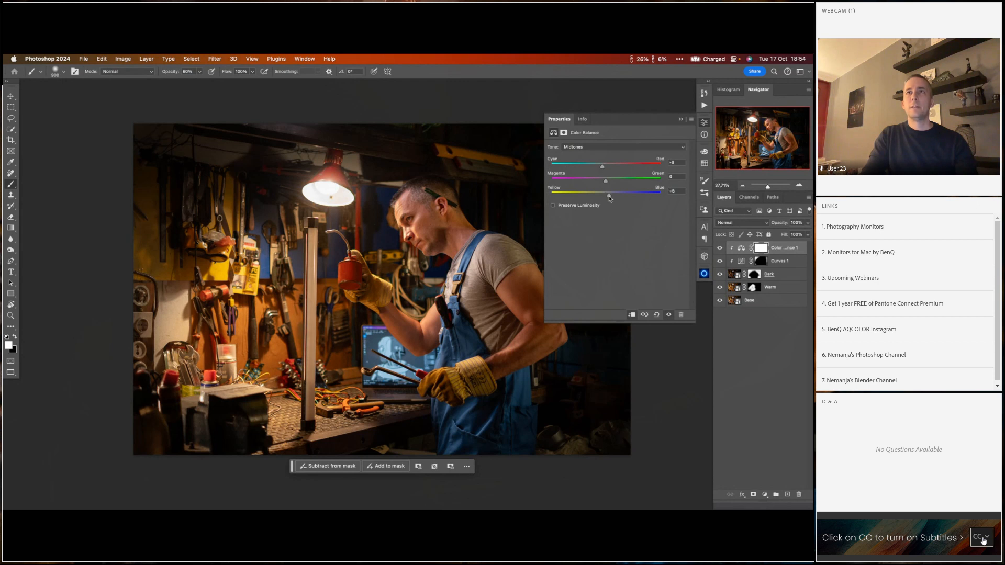
click(602, 147)
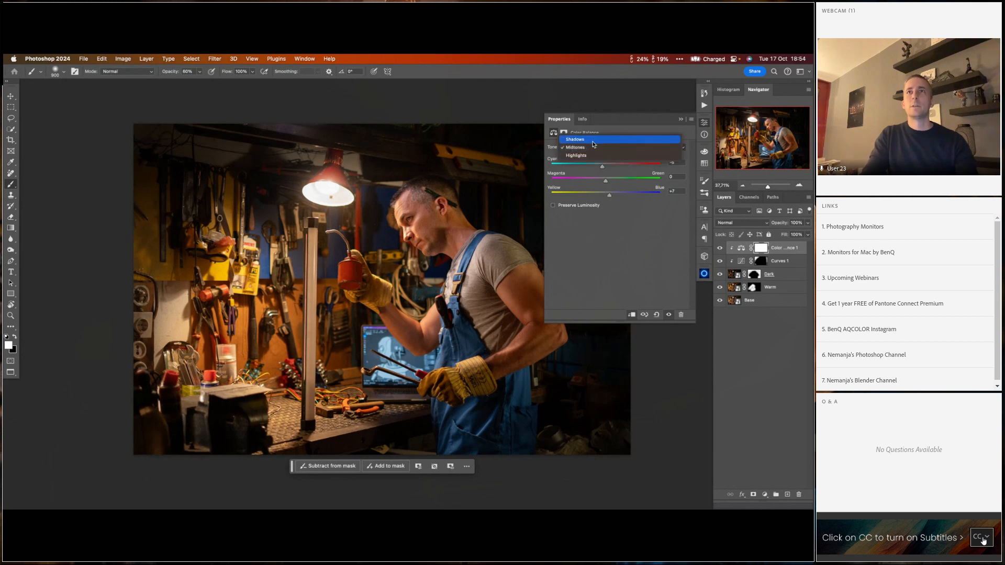
click(597, 138)
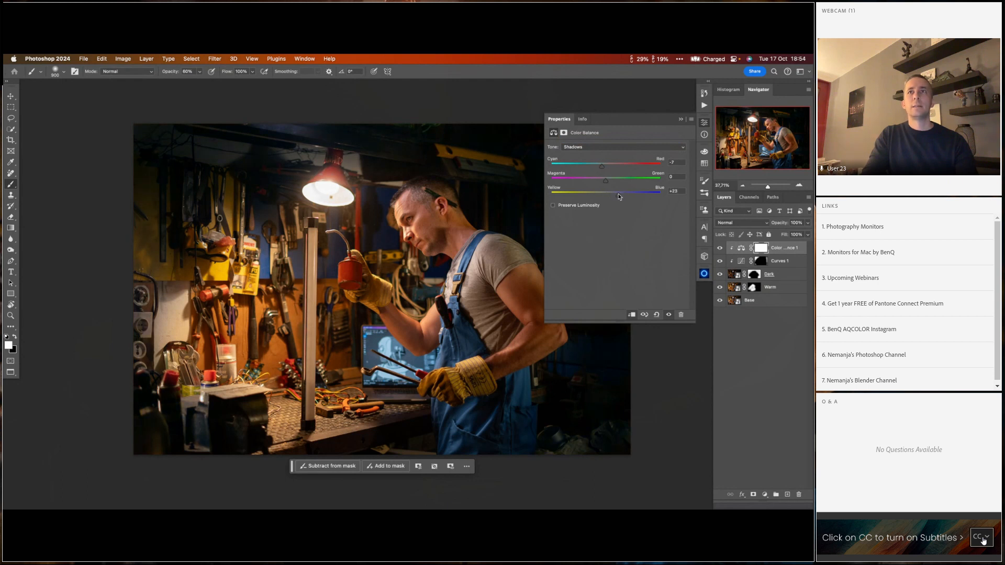
click(681, 120)
click(720, 249)
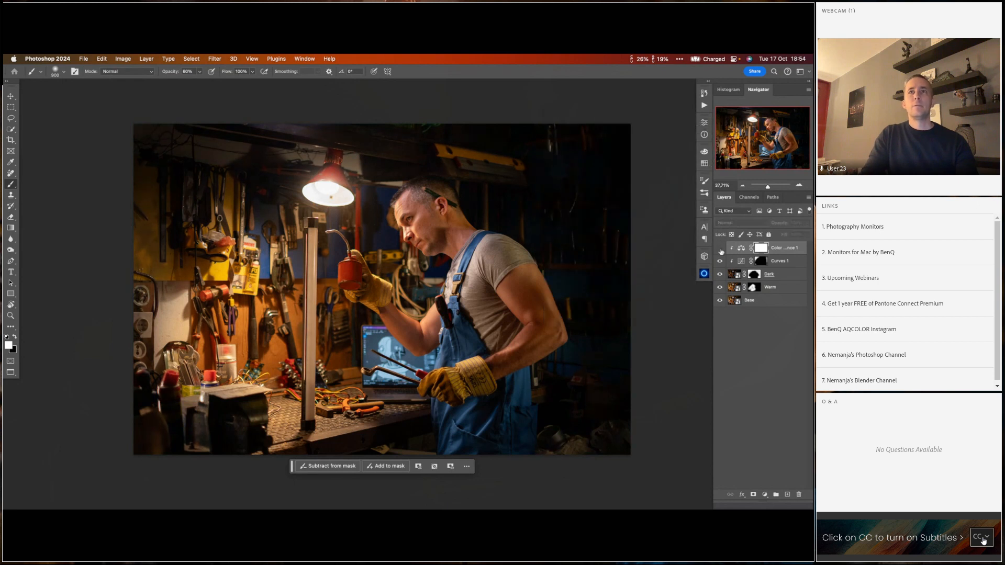
click(721, 249)
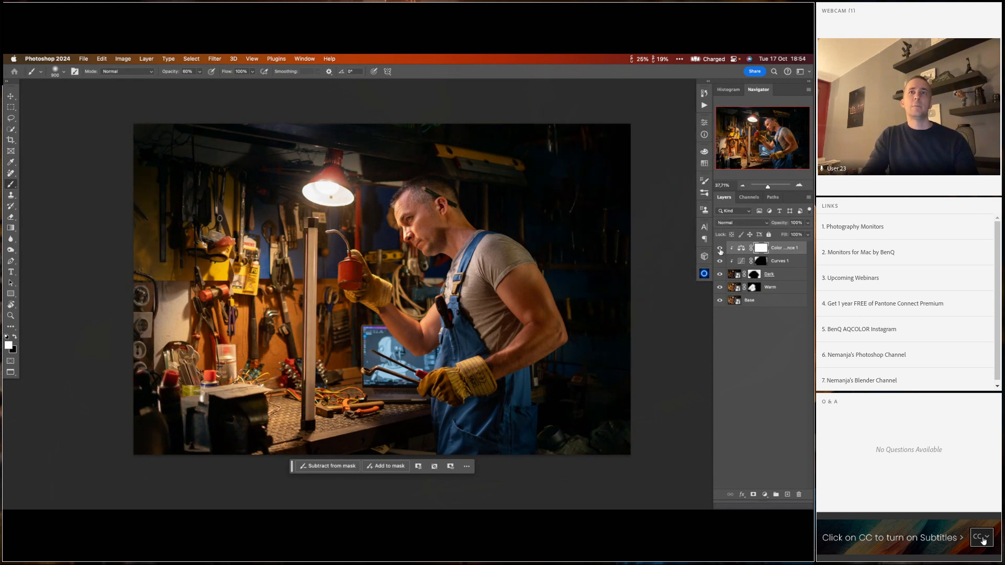
- Select the man on the Base layer with the Object Selection tool
click(759, 261)
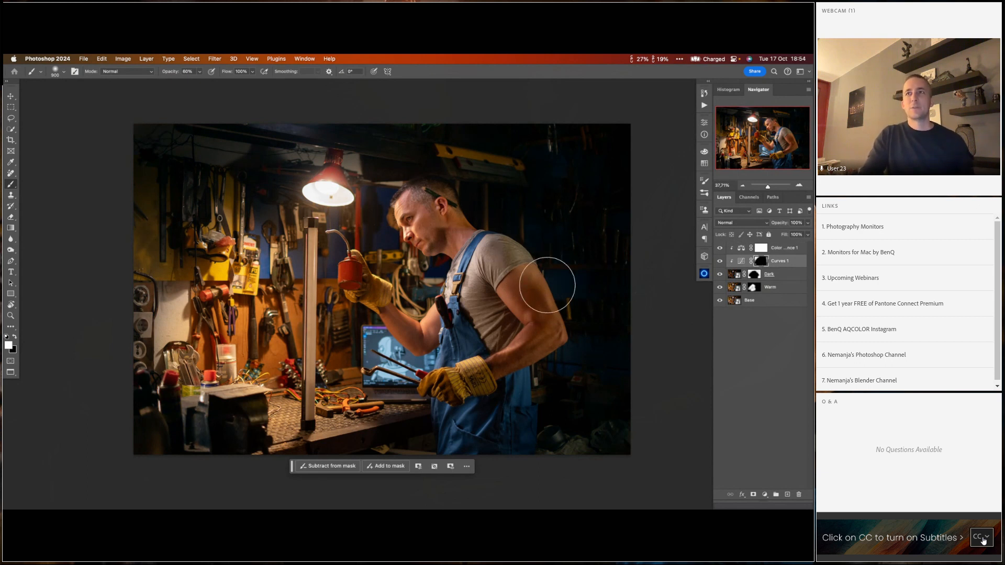
click(731, 301)
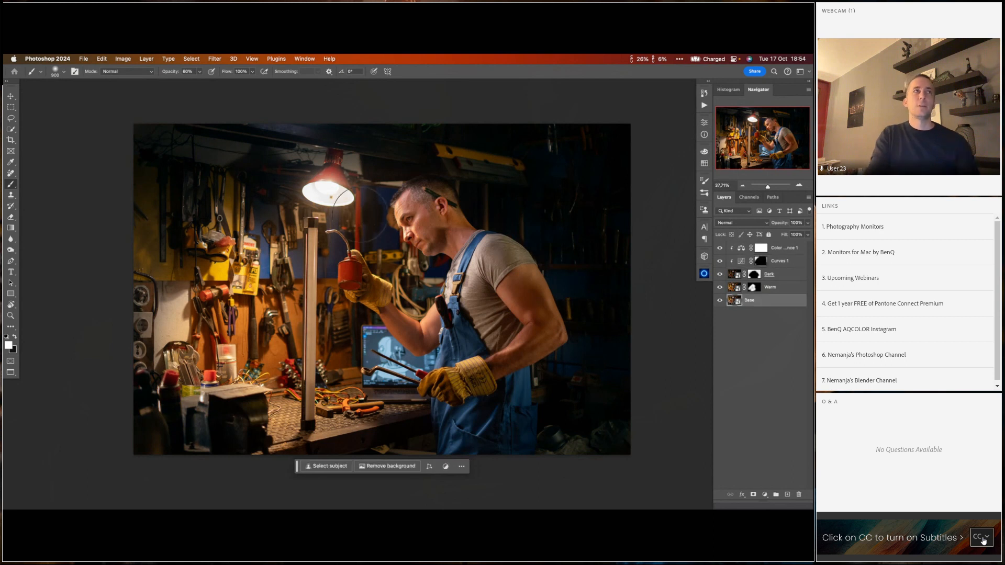
click(11, 130)
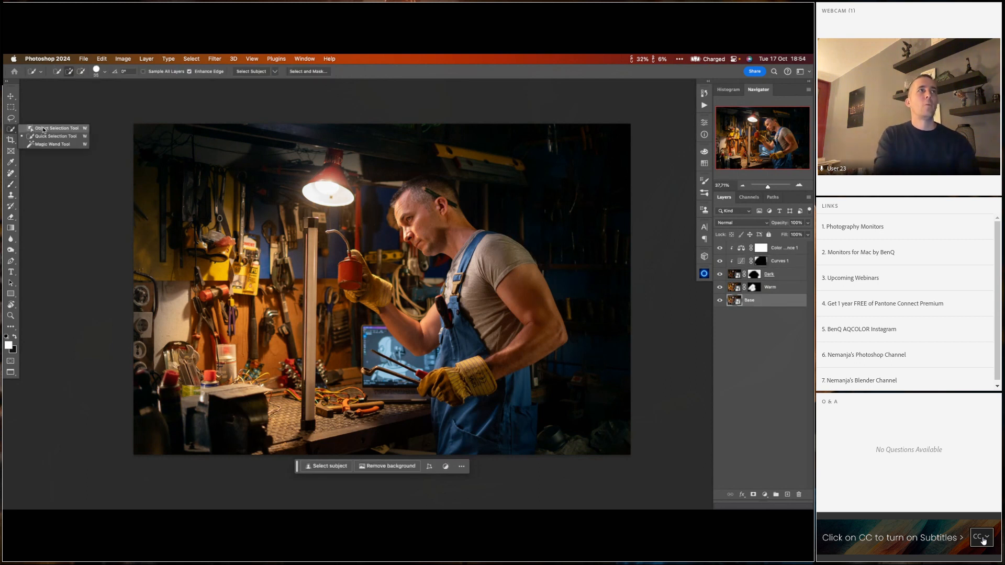
click(52, 129)
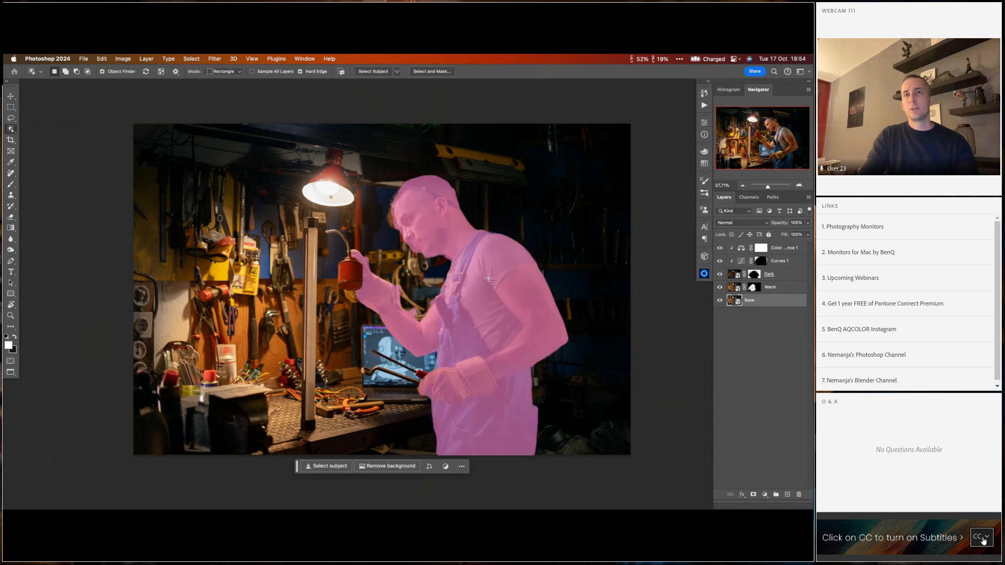
click(488, 277)
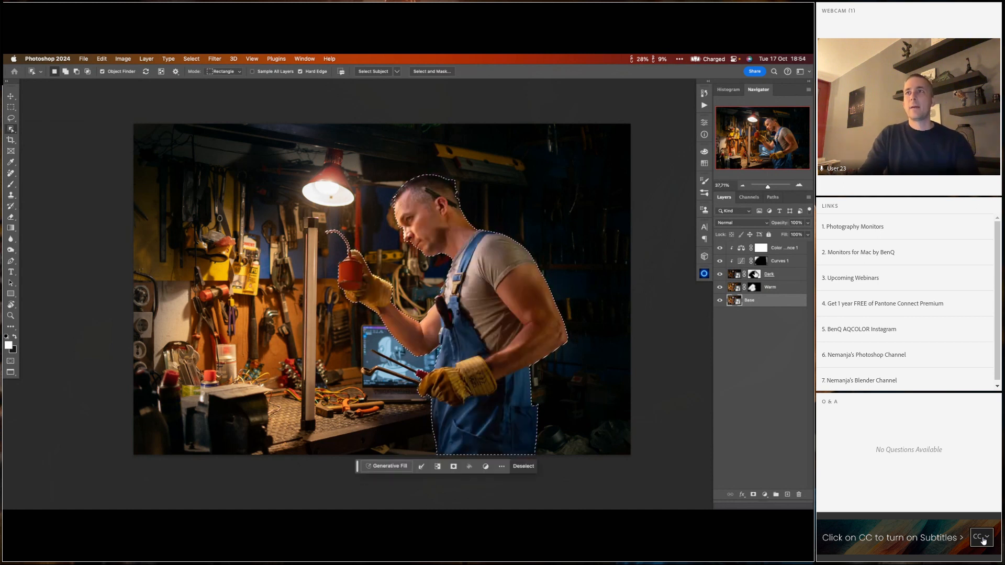
- Target the Curves mask with a 100% opacity brush and invert the man's selection to cover the background
click(760, 262)
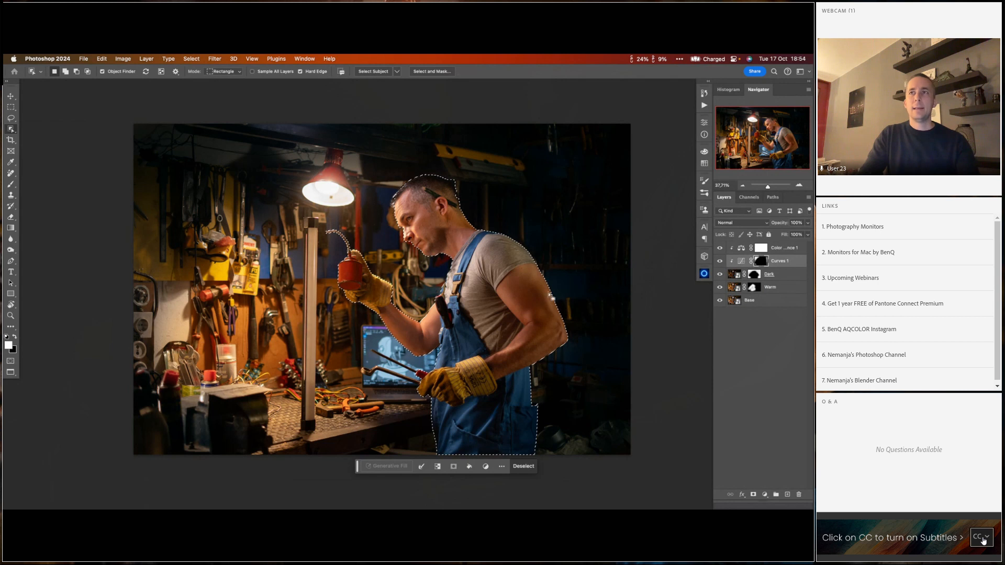
key(b)
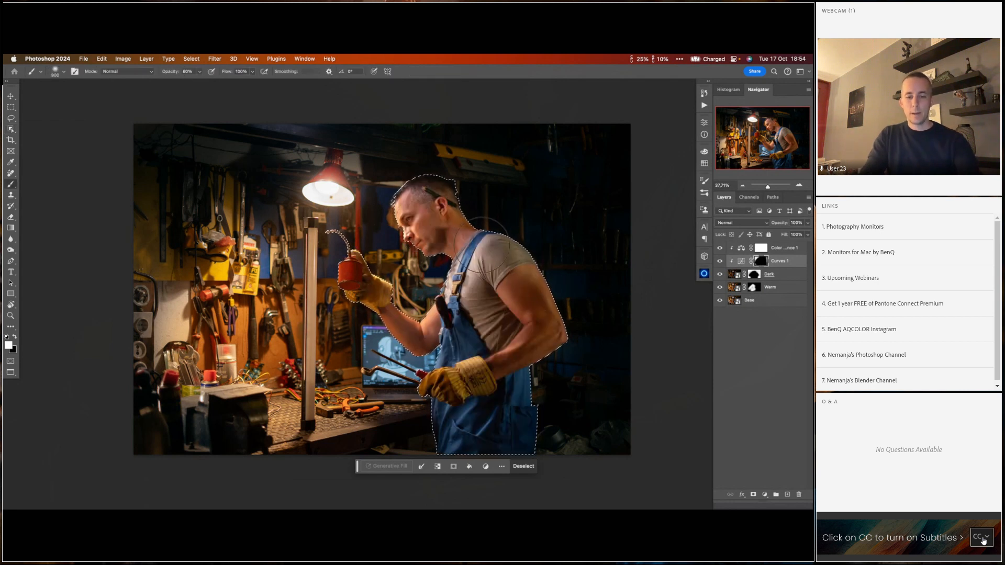
key(0)
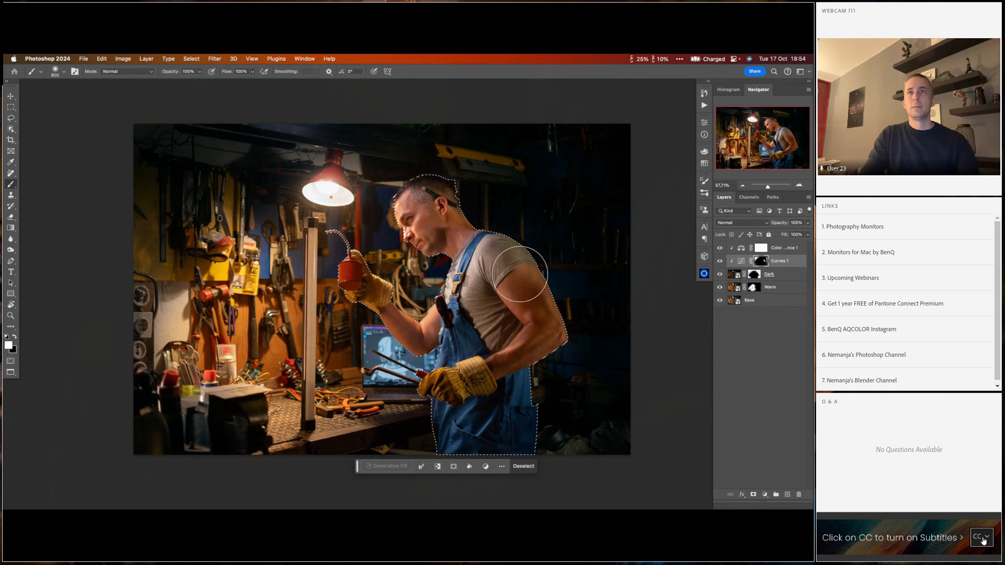
key(x)
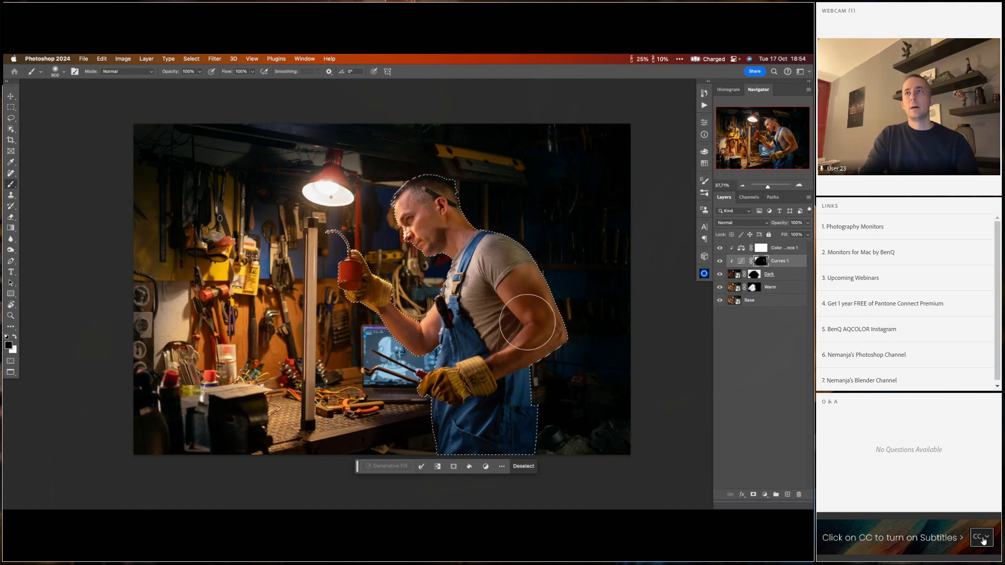
key(x)
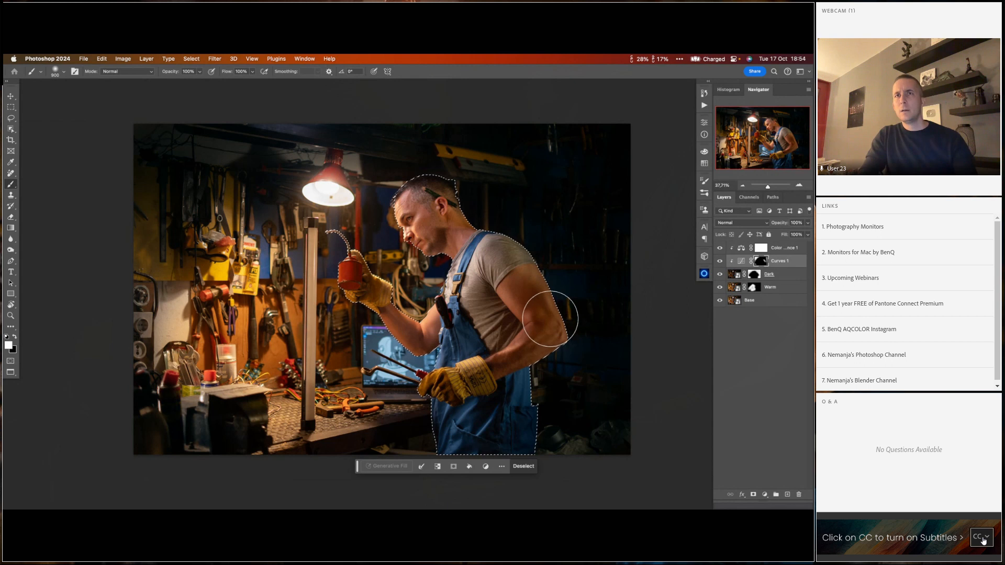
key(super+z)
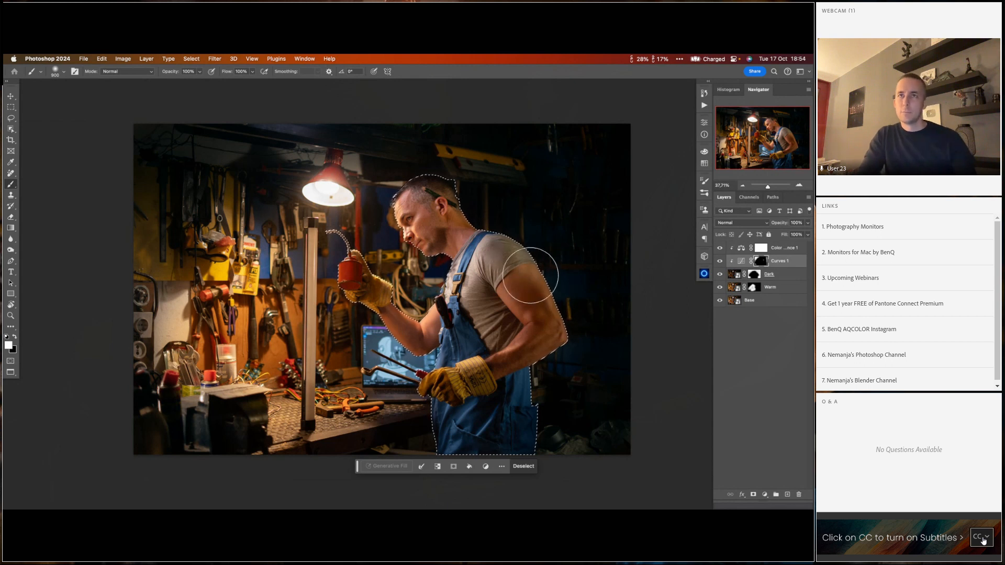
key(x)
scroll(530, 276, up, 3)
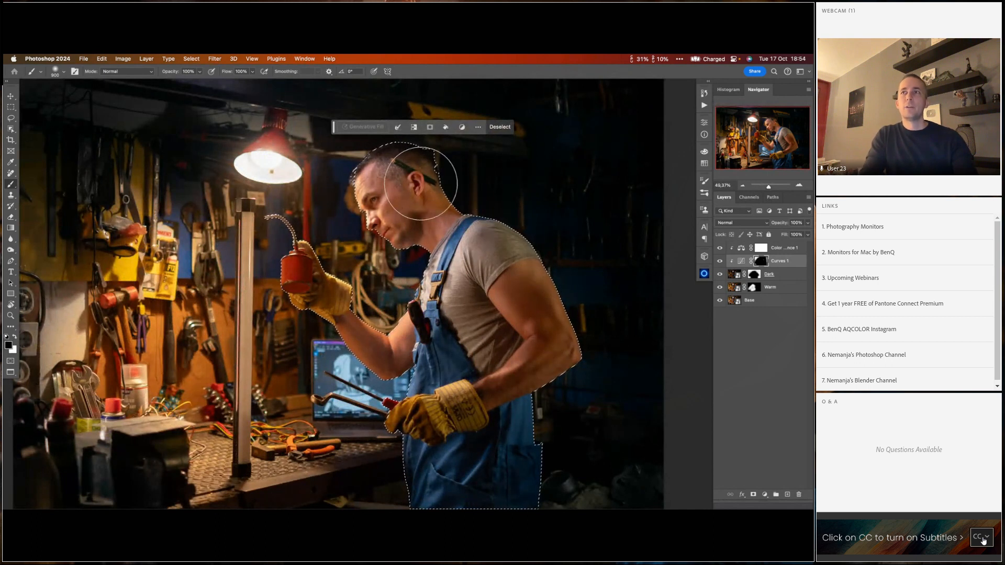
key(super+shift+i)
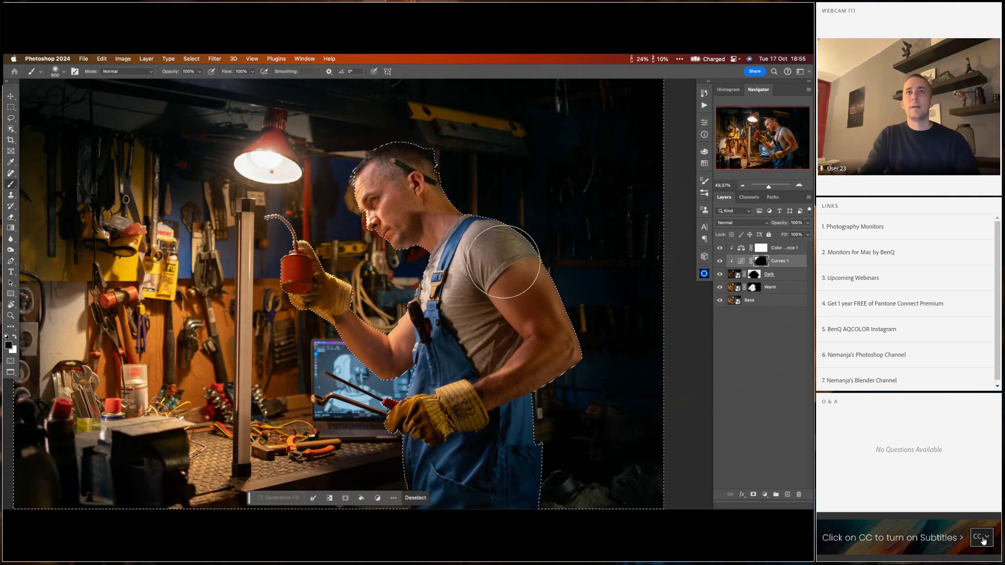
- Try white brush strokes behind the man's back on a new clipped layer above Dark, and undo them together with the layer
key(x)
key(q)
key(q)
key(alt+bracketleft)
key(super+shift+alt+n)
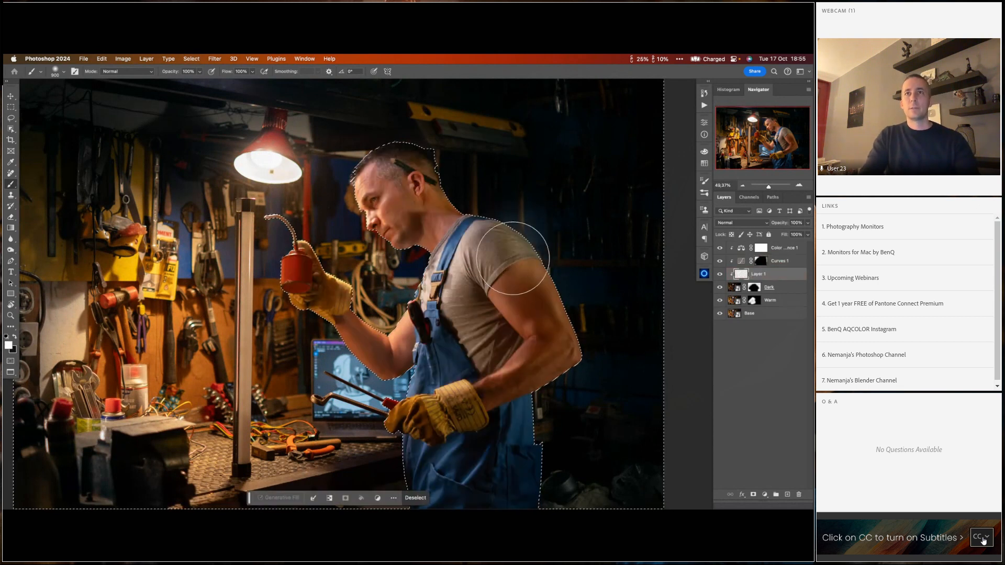
drag(520, 262, 539, 306)
drag(502, 198, 562, 289)
key(super+z)
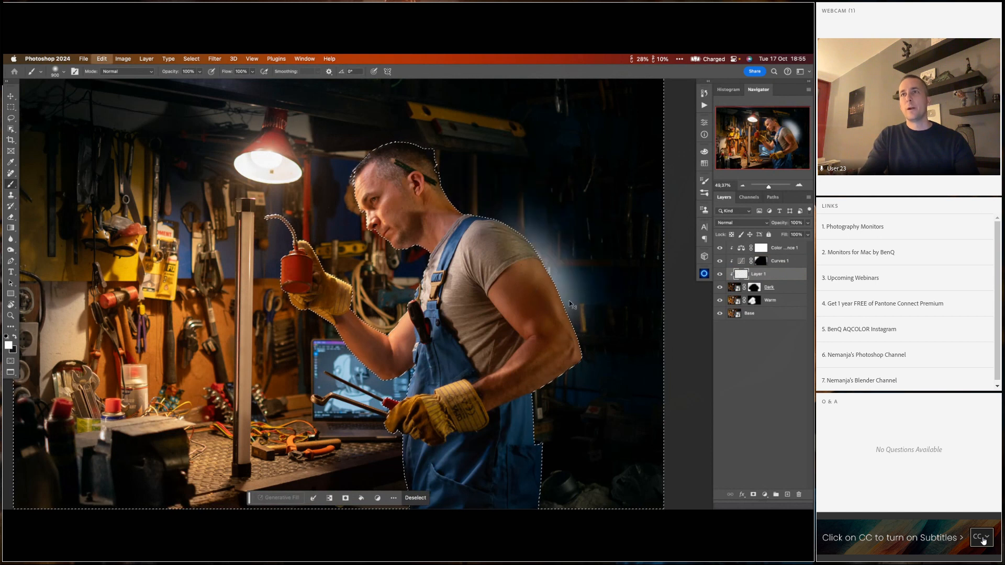
key(super+z)
key(super+z)
- Touch up the Curves mask in the background behind the man's back and elbow, and compare the result with the mask disabled
click(761, 248)
click(760, 262)
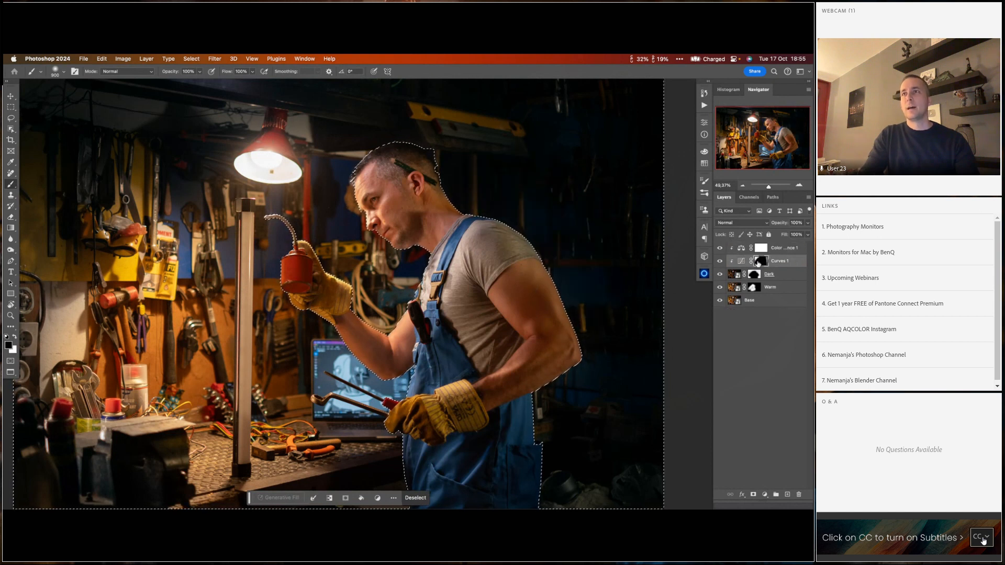
key(x)
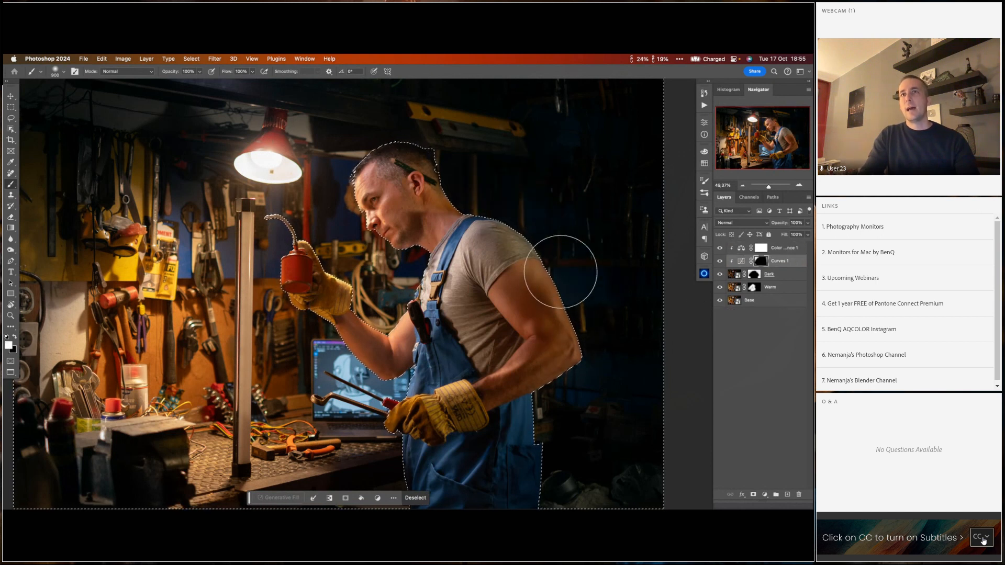
key(x)
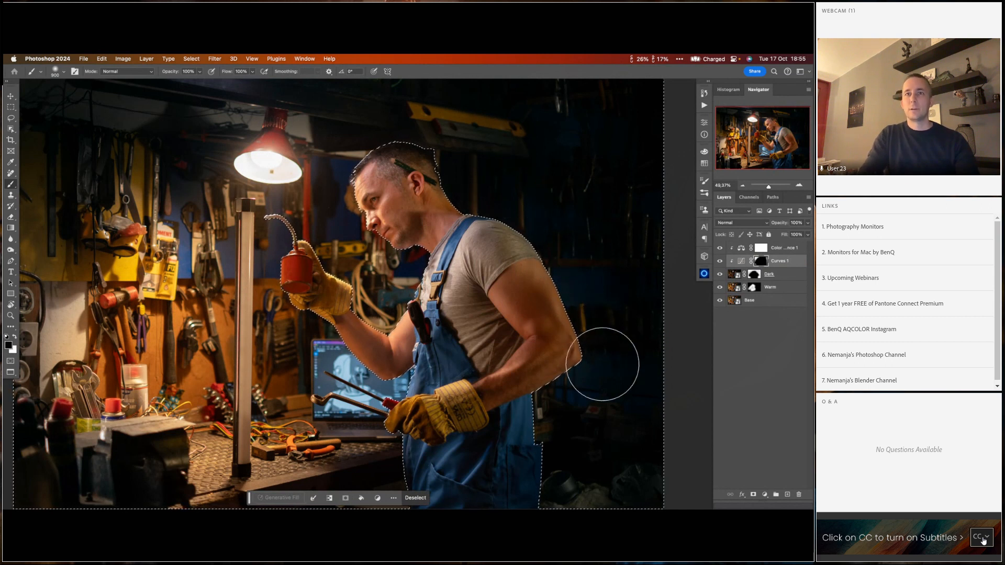
scroll(571, 341, down, 5)
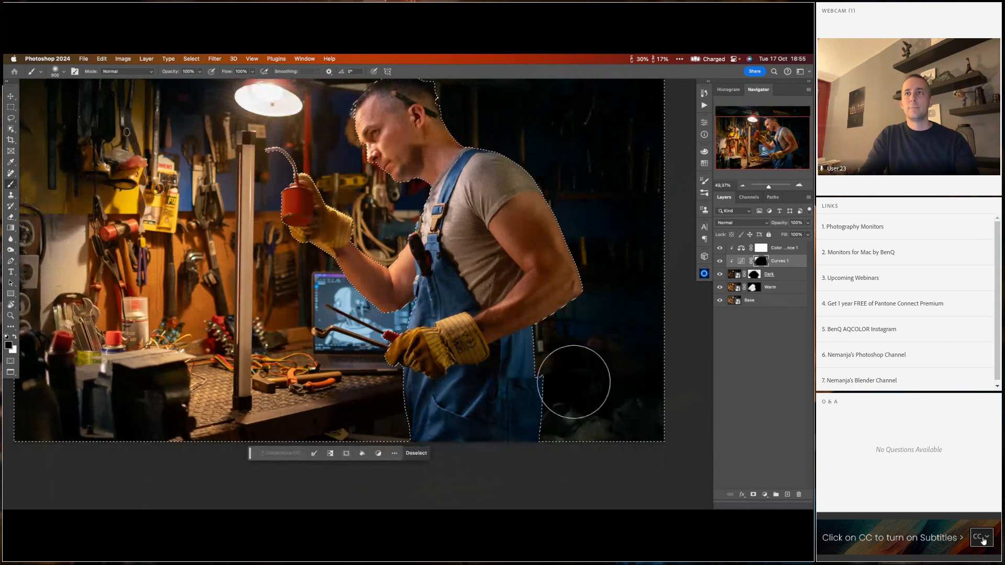
mouse_move(577, 337)
mouse_down()
mouse_move(576, 357)
mouse_move(540, 371)
mouse_move(551, 379)
mouse_up()
key(x)
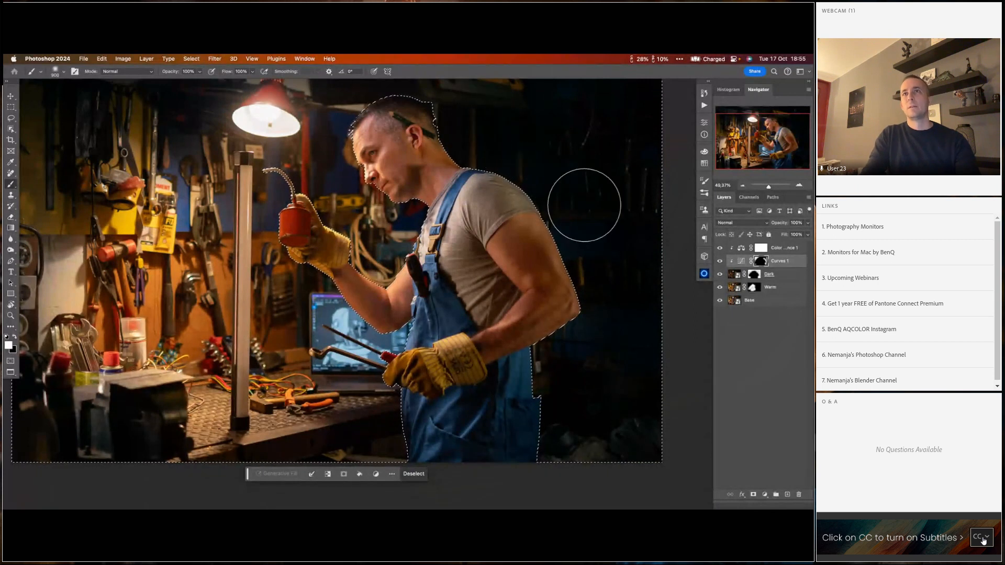
drag(587, 212, 591, 268)
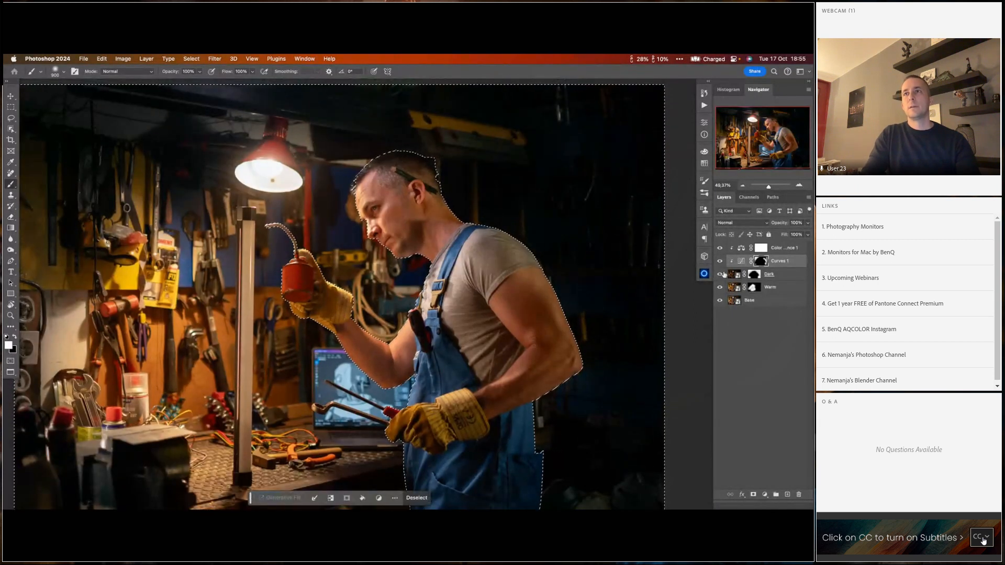
shift+click(763, 261)
shift+click(761, 262)
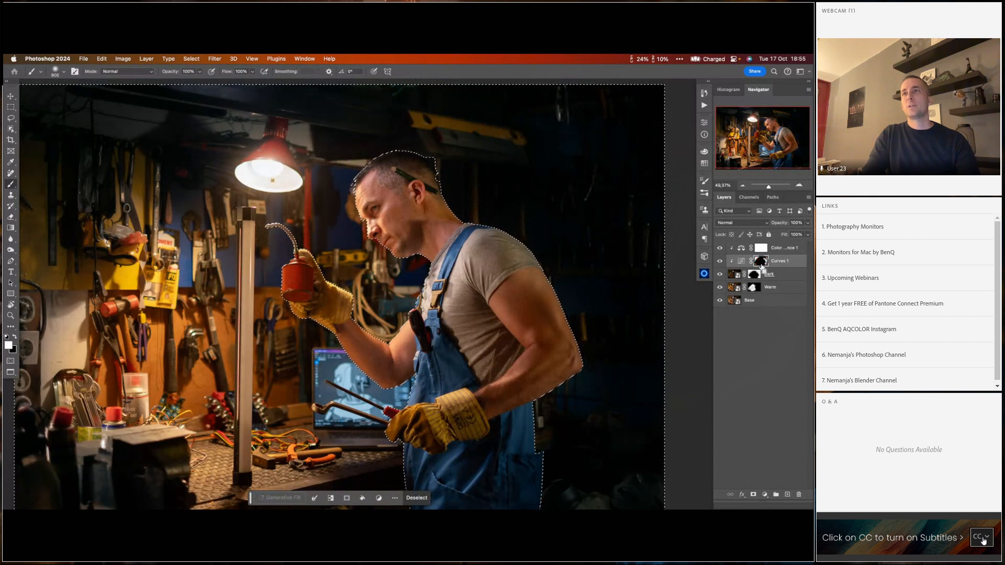
key(super+z)
key(super+z)
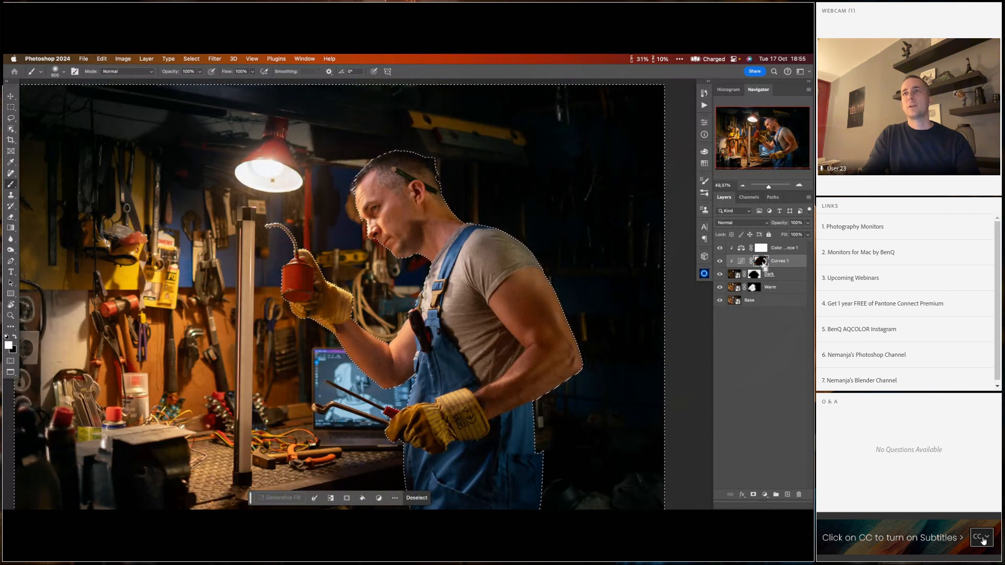
- Invert the selection back to the man, touch up the Dark layer's mask over him with black, and deselect
click(755, 275)
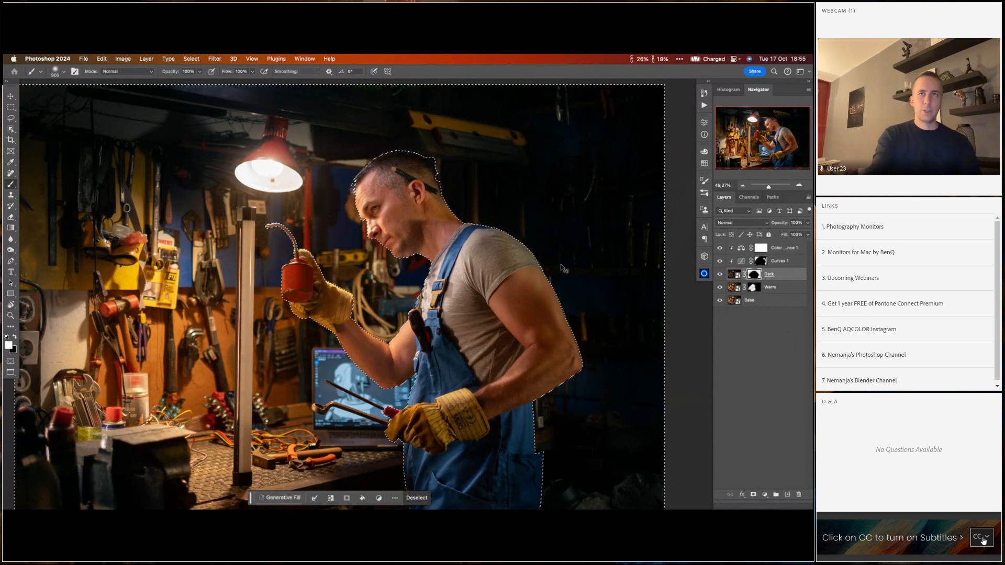
key(super+z)
key(x)
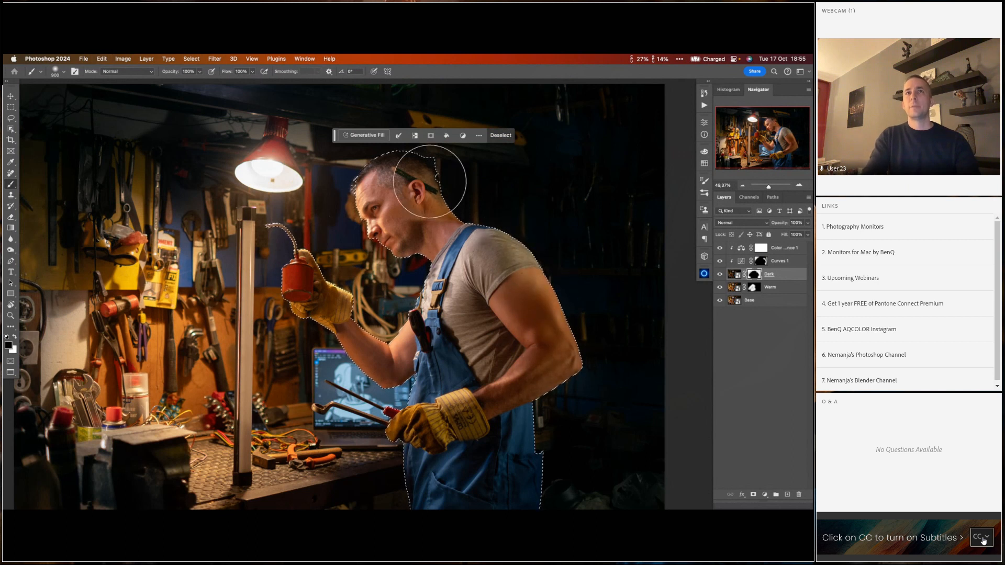
scroll(551, 306, down, 5)
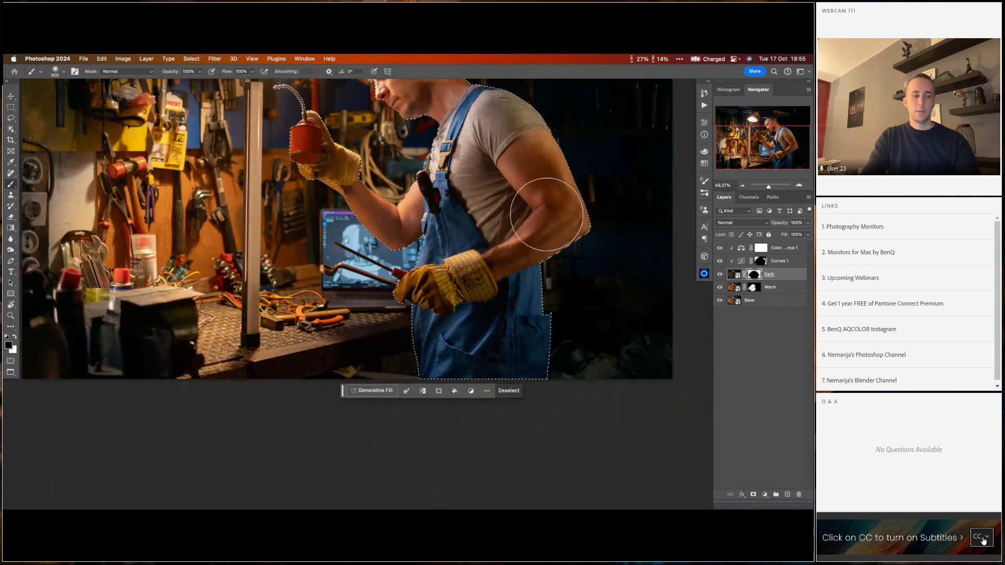
key(super+d)
drag(535, 237, 499, 204)
drag(499, 203, 460, 278)
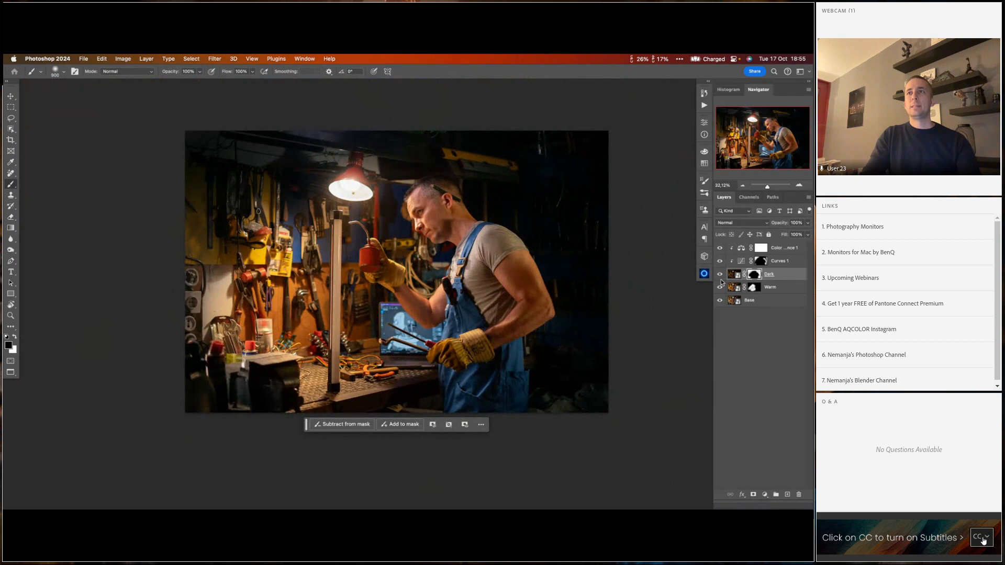
- Compare the graded image with the Base layer shown alone
alt+click(719, 301)
alt+click(719, 301)
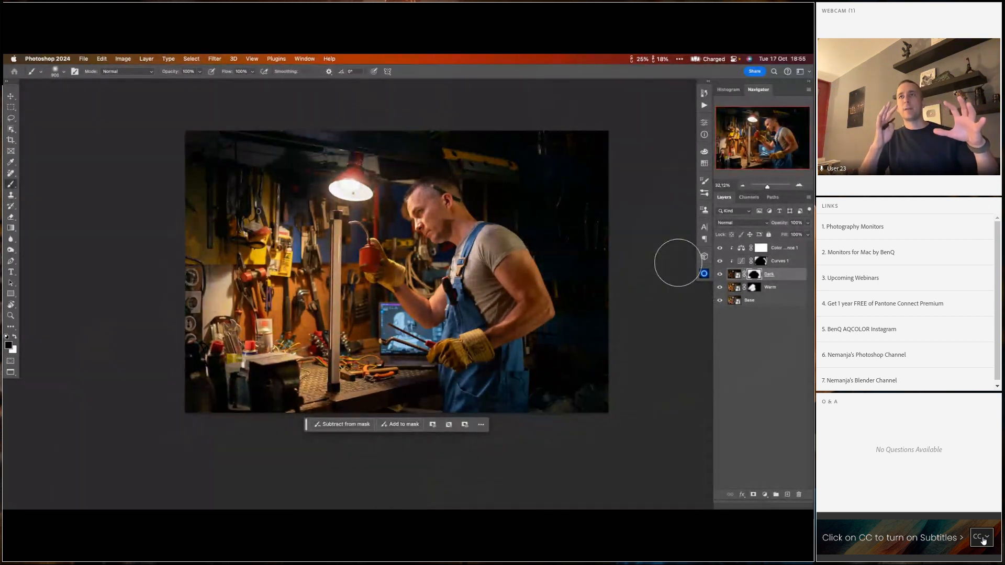
alt+click(719, 301)
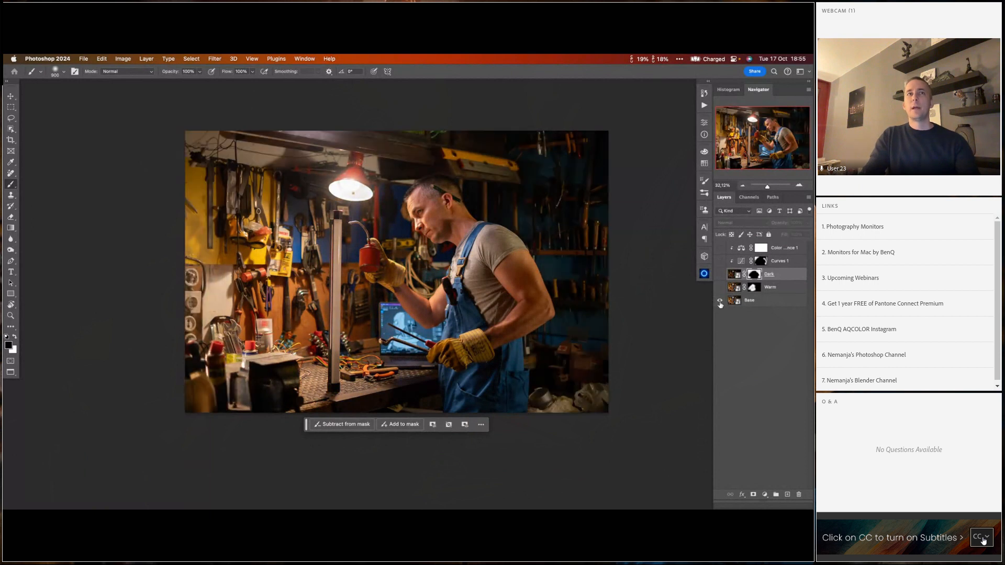
alt+click(719, 301)
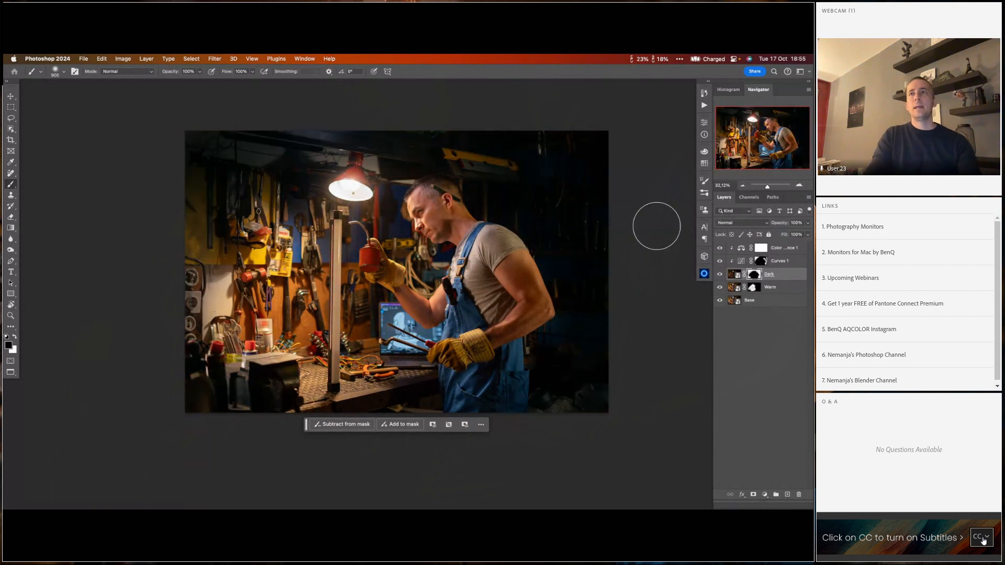
click(732, 259)
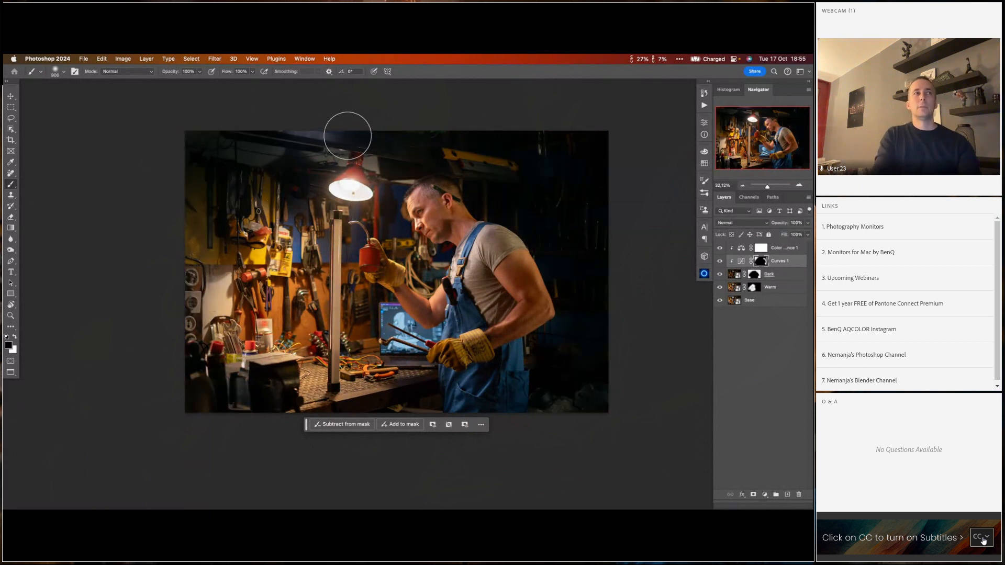
key(x)
key(c)
key(b)
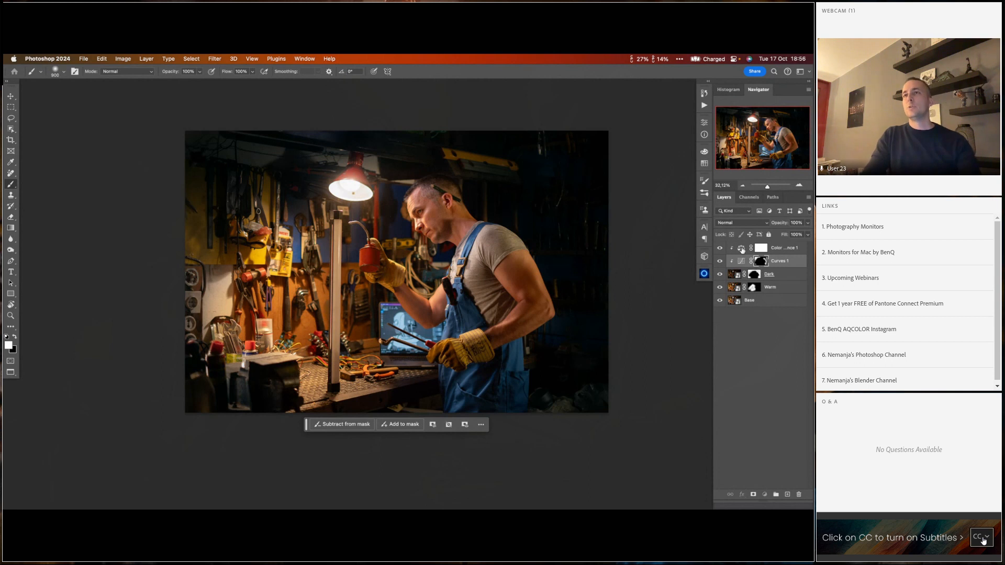
- Add a Hue/Saturation adjustment above the Color Balance layer, clipped to the Dark layer
click(742, 251)
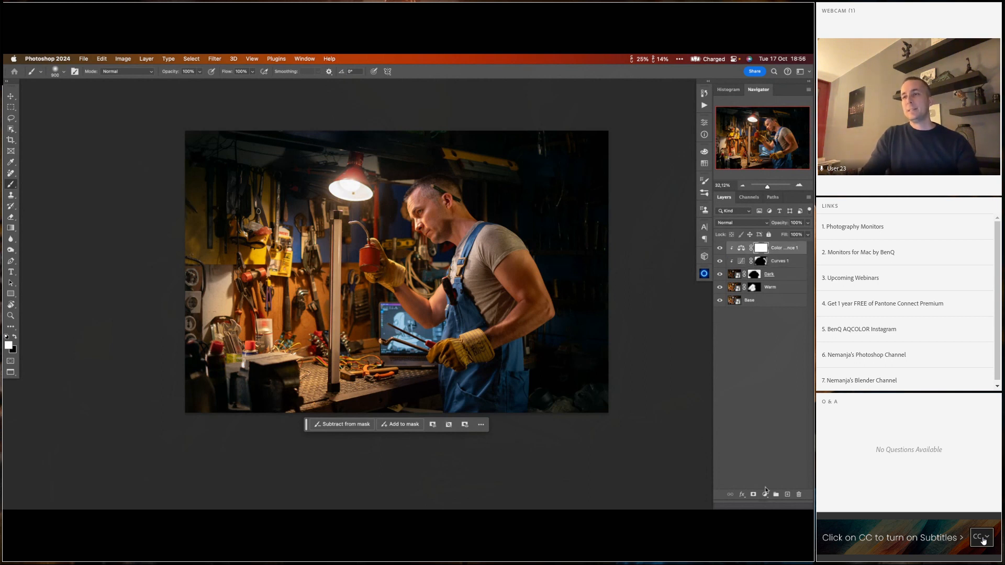
click(765, 493)
click(721, 330)
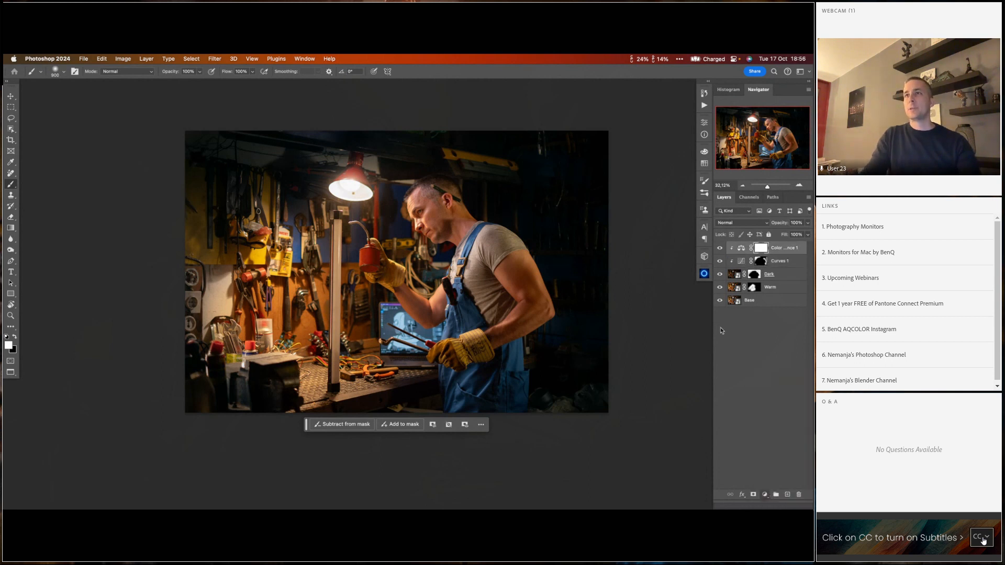
click(634, 315)
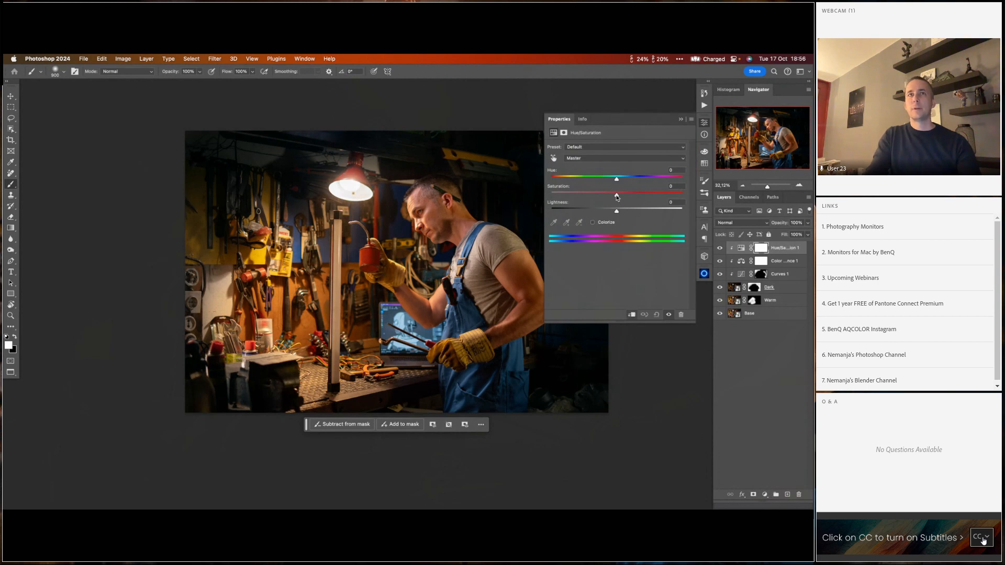
- Lower the Hue/Saturation adjustment's saturation to -27 and compare the image with that layer hidden and shown
mouse_move(601, 196)
mouse_down()
mouse_move(572, 196)
mouse_move(596, 195)
mouse_up()
drag(464, 249, 391, 254)
scroll(386, 251, up, 2)
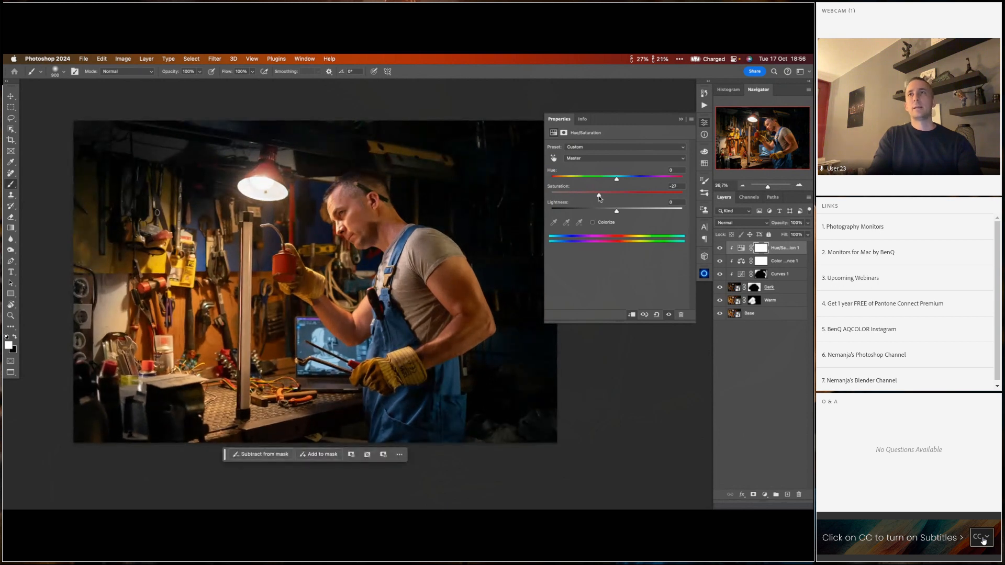
click(682, 120)
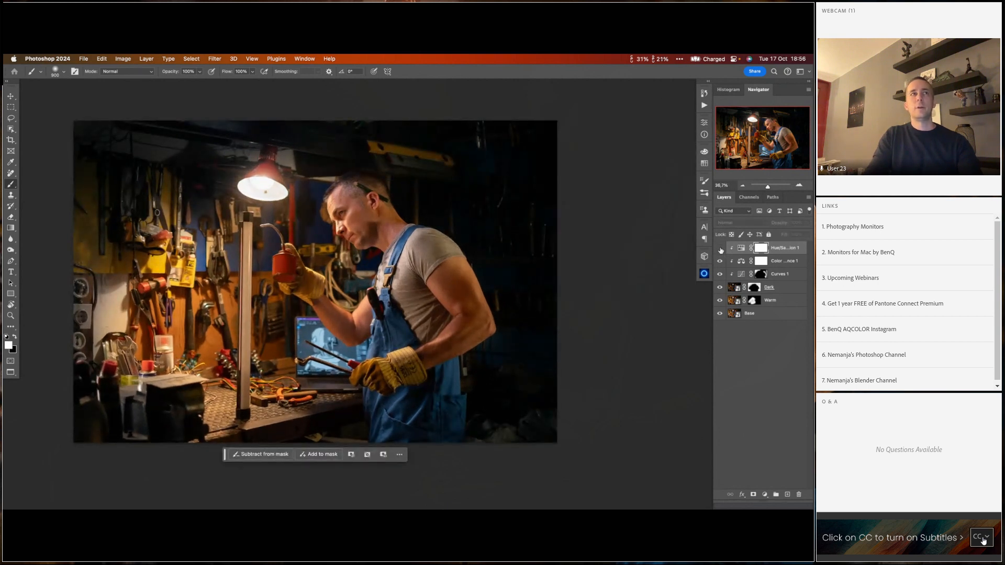
click(720, 249)
click(721, 249)
click(720, 248)
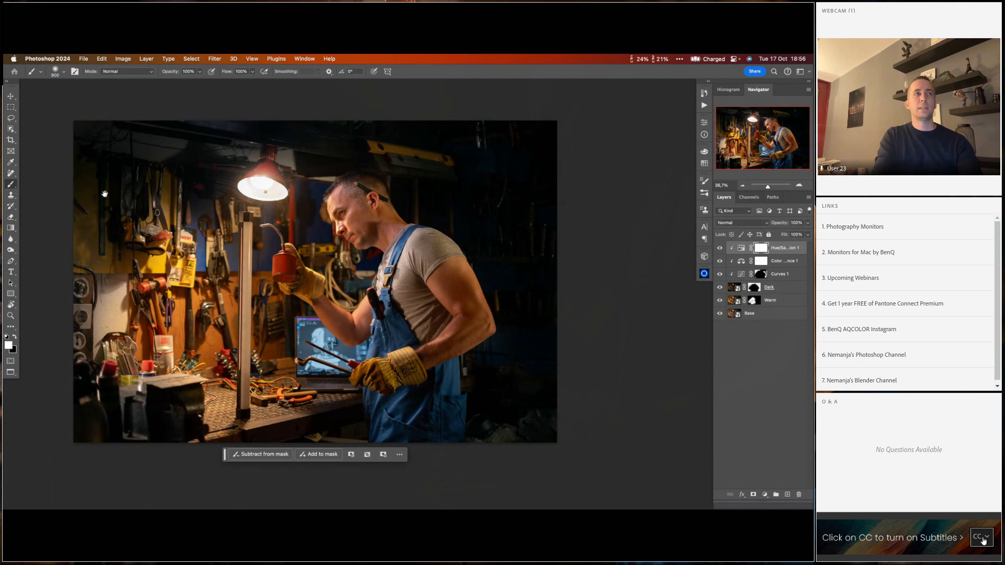
scroll(352, 293, down, 1)
drag(414, 303, 463, 297)
scroll(446, 284, up, 1)
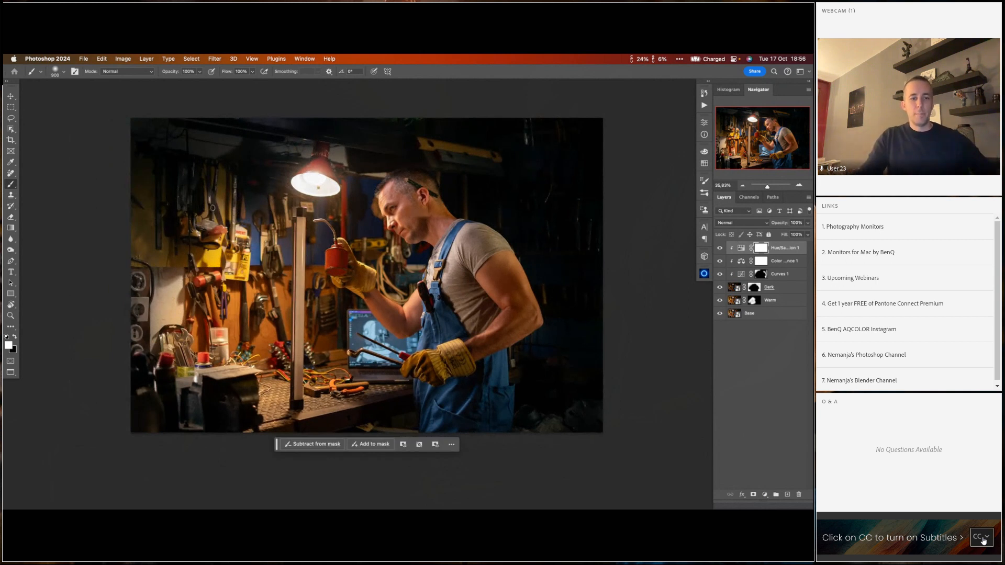
- Place the robot image as a new top layer filling the canvas, and check the composite with it hidden and shown
key(Tab)
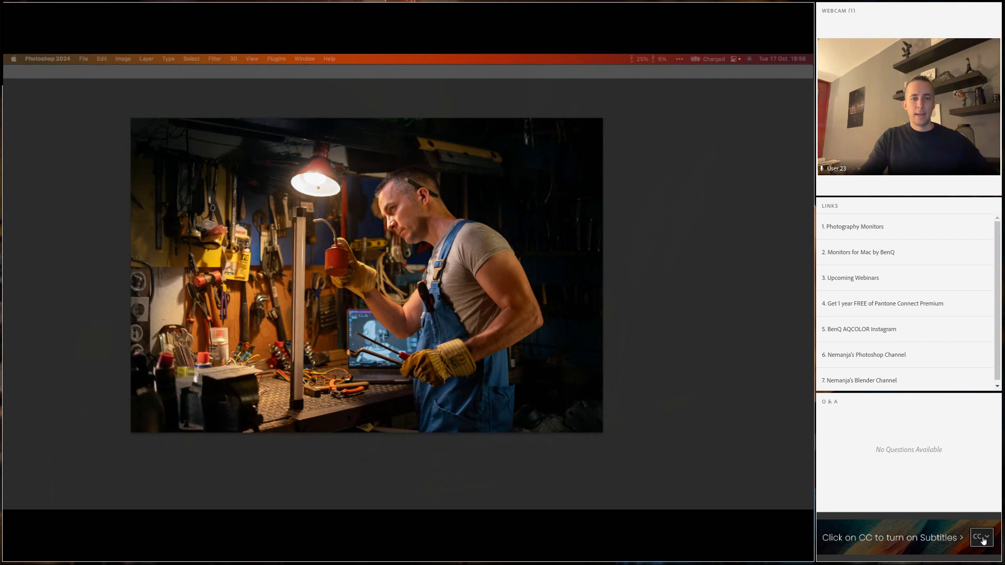
drag(4, 209, 228, 269)
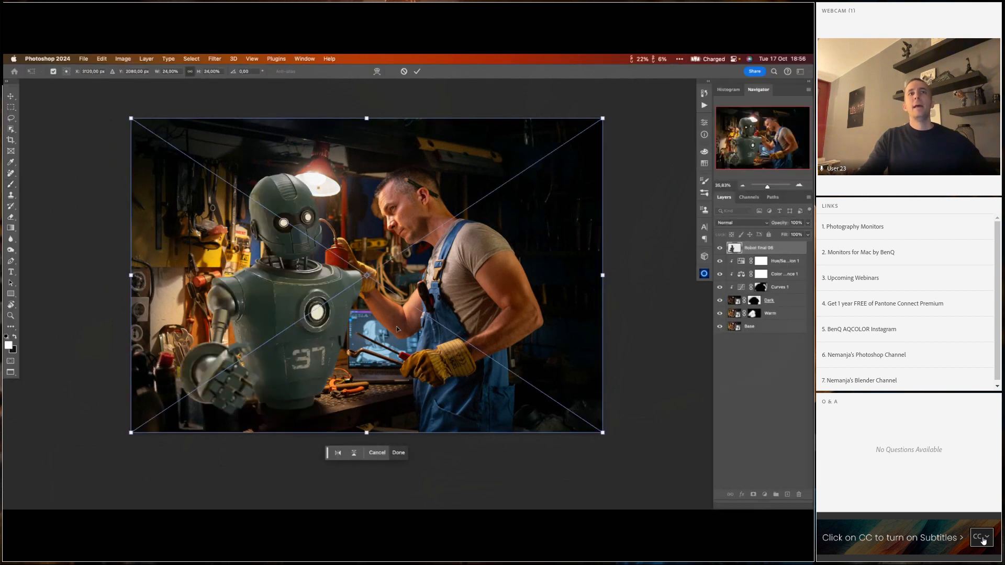
key(Return)
key(b)
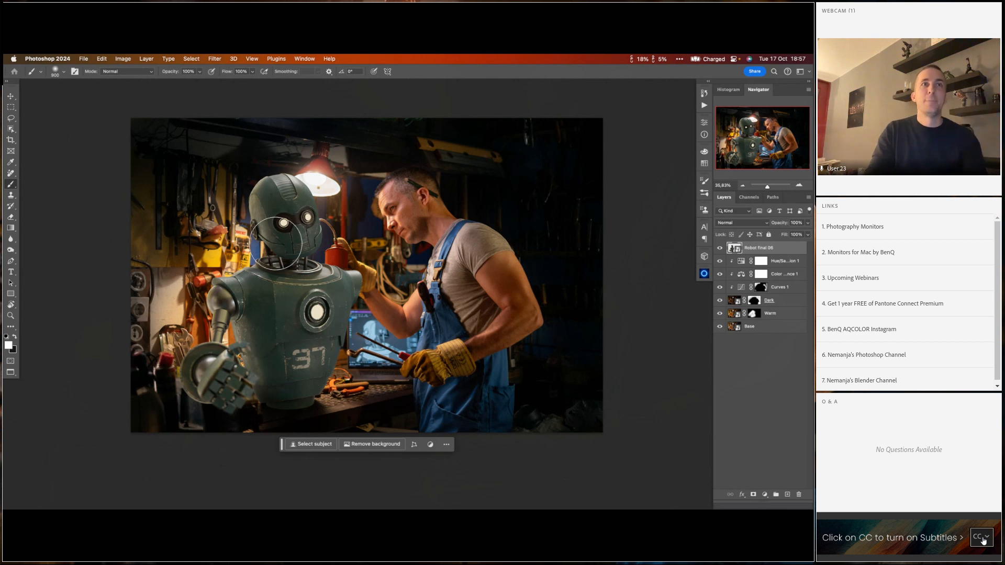
mouse_move(286, 380)
mouse_down()
mouse_move(301, 301)
mouse_move(301, 371)
mouse_move(348, 366)
mouse_up()
click(720, 248)
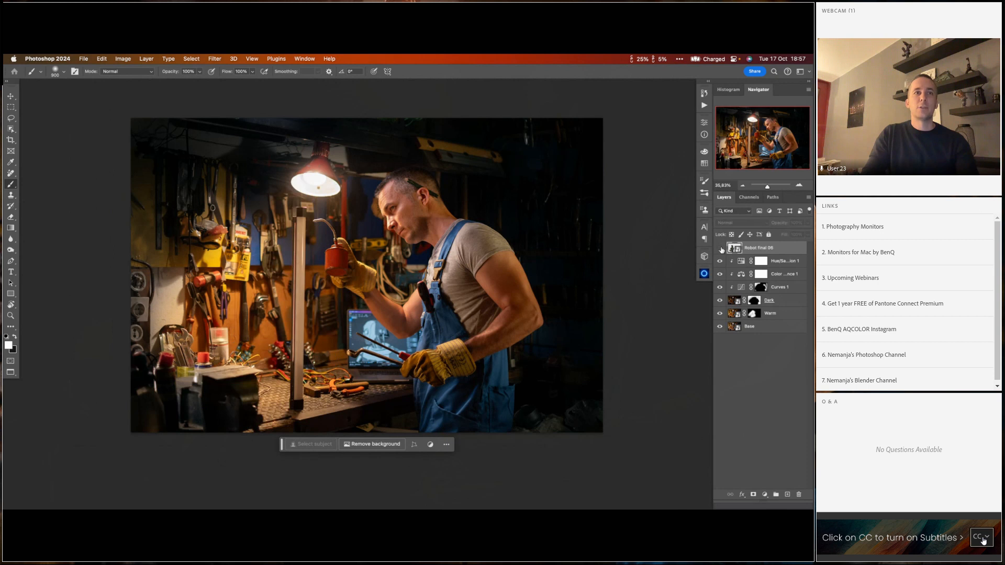
click(720, 248)
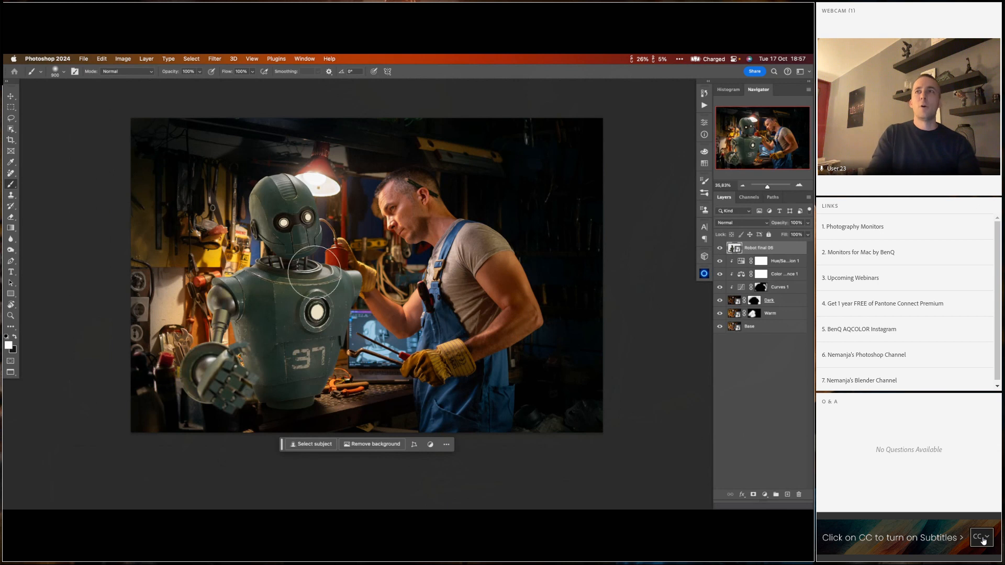
- Add an Exposure adjustment clipped to the robot layer and set its exposure to -1.37
click(766, 496)
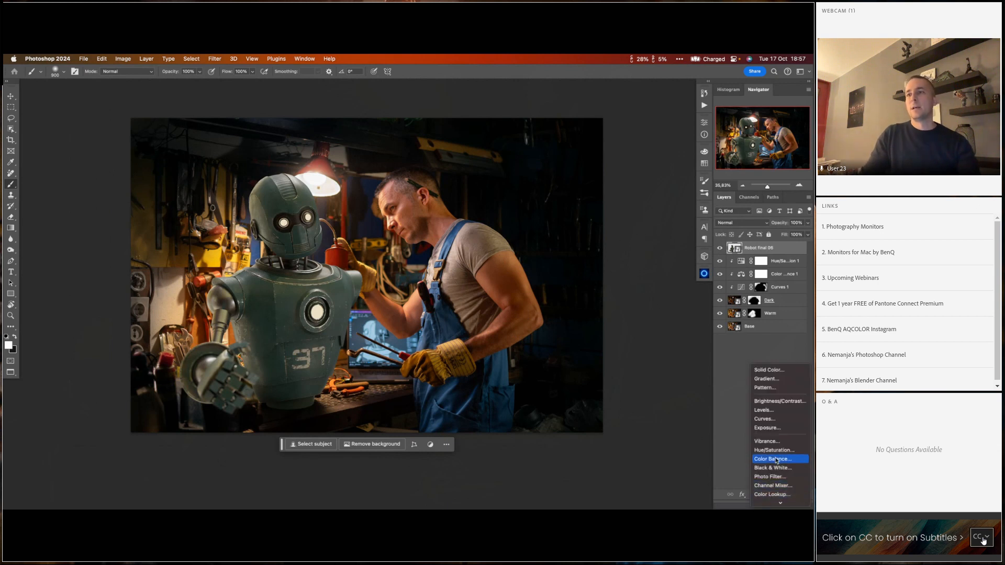
click(776, 414)
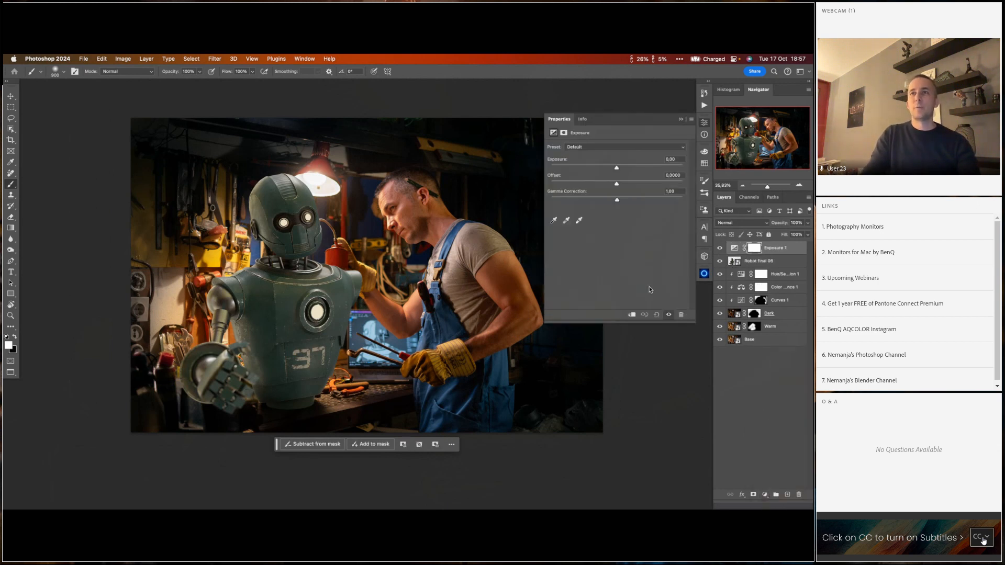
click(630, 316)
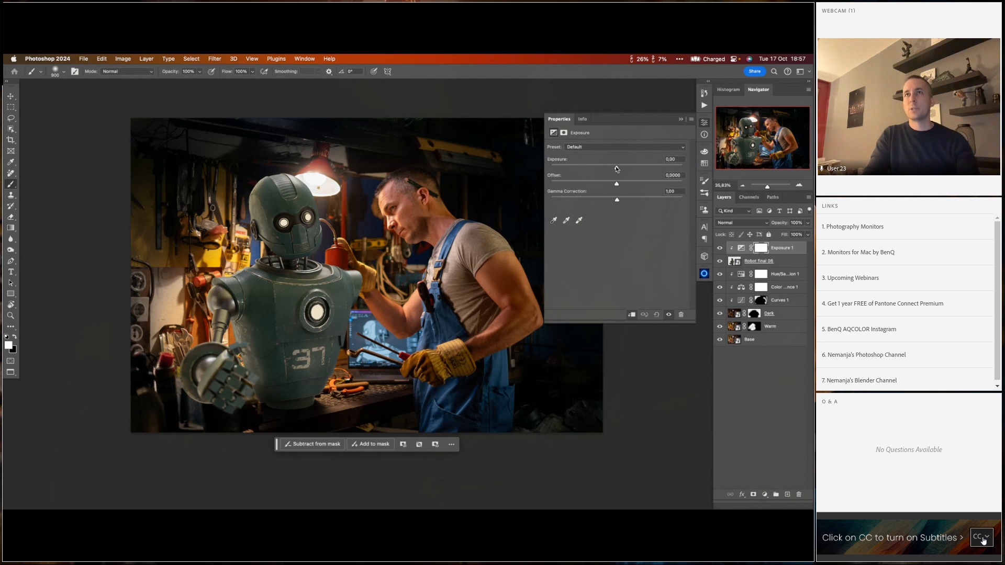
drag(617, 169, 610, 170)
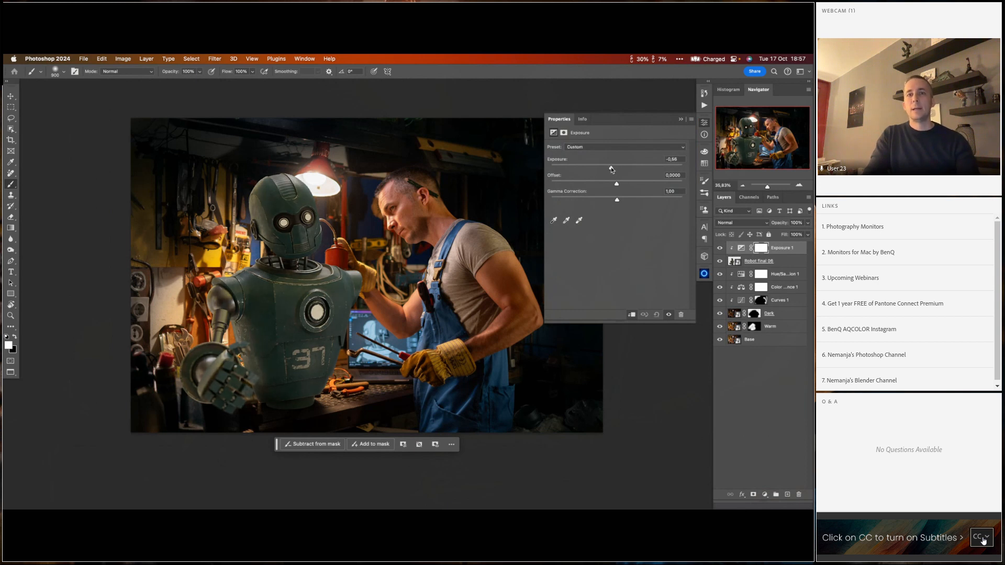
drag(612, 169, 611, 170)
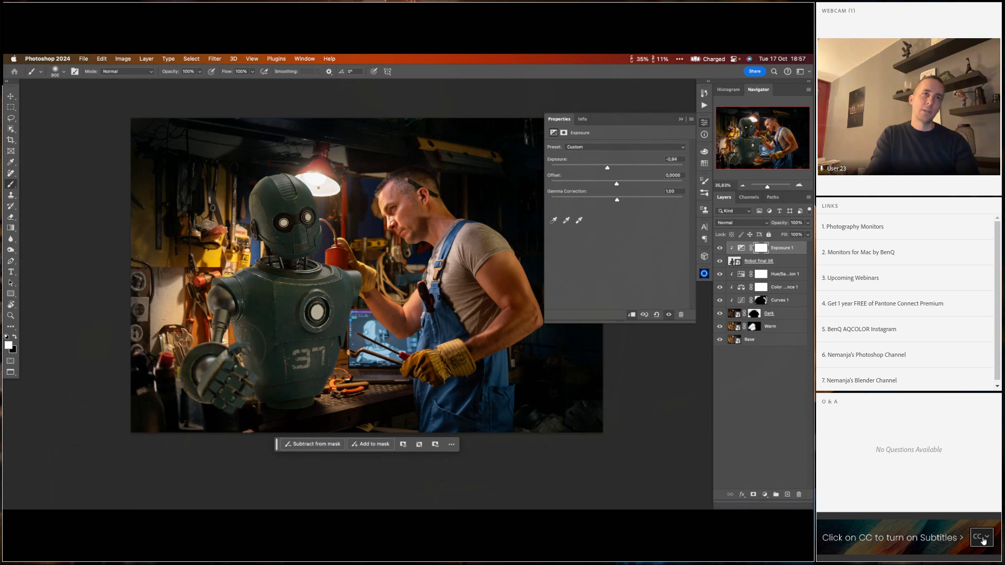
drag(609, 170, 604, 171)
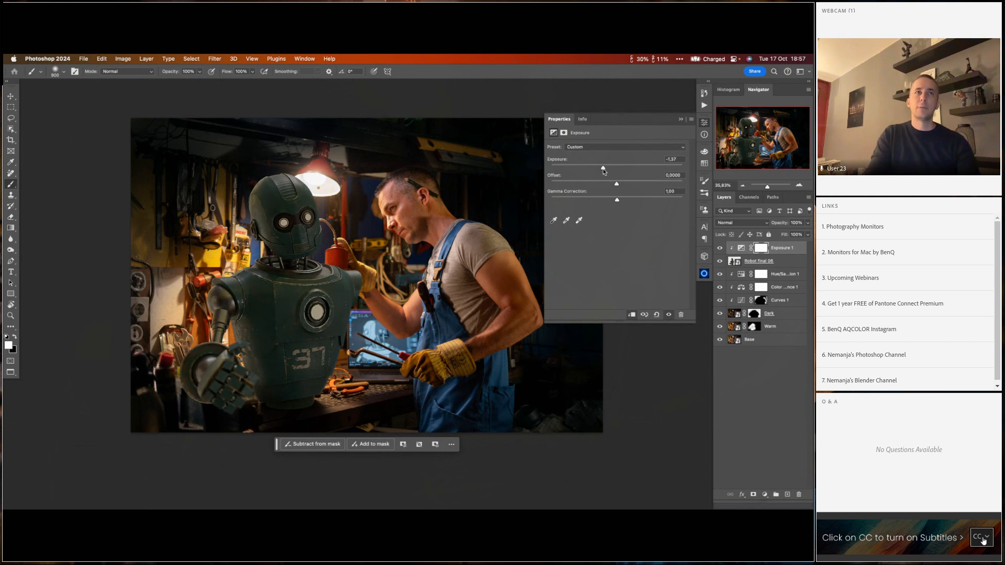
- Invert the Exposure adjustment's layer mask to black so the darkening is hidden
click(761, 249)
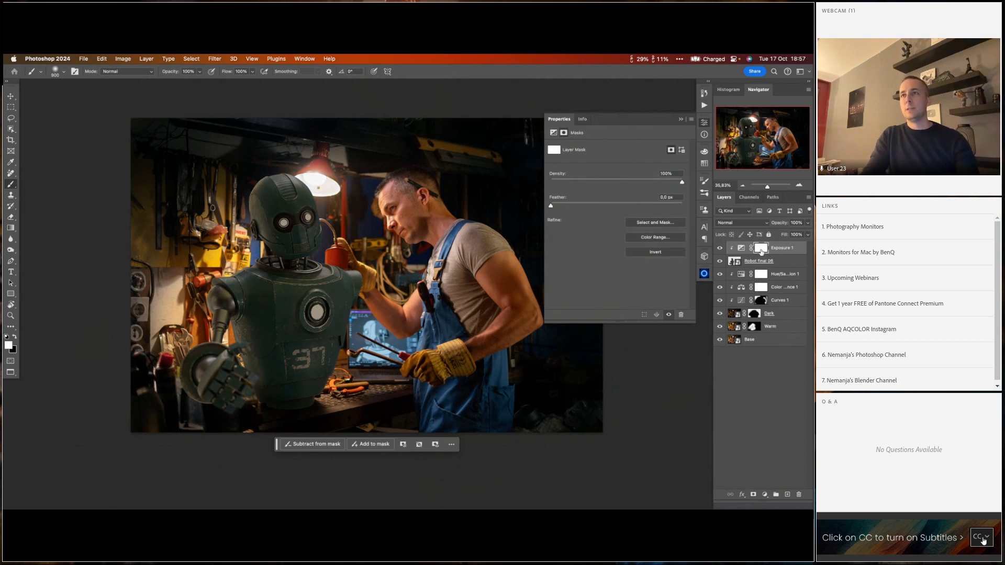
key(super+i)
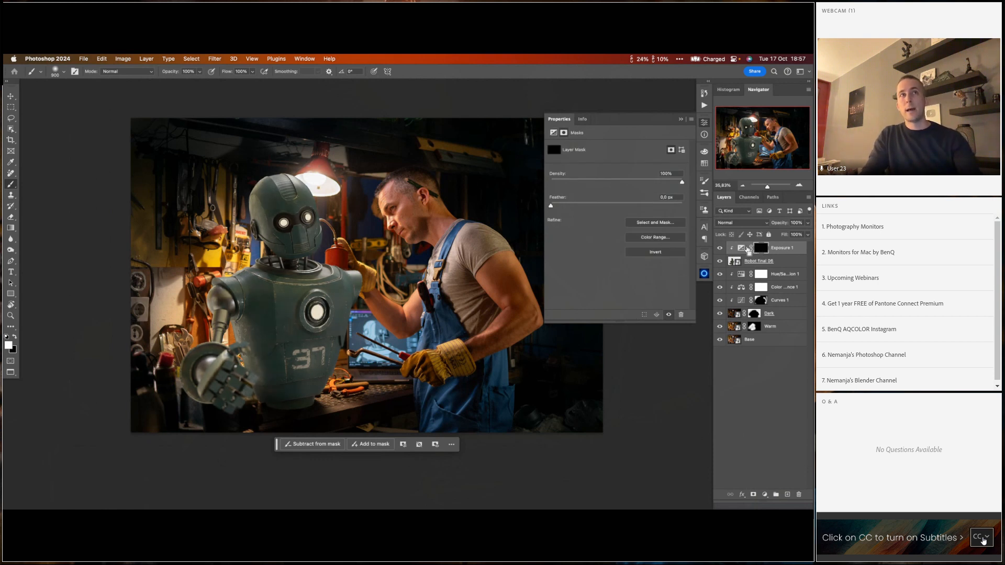
click(681, 119)
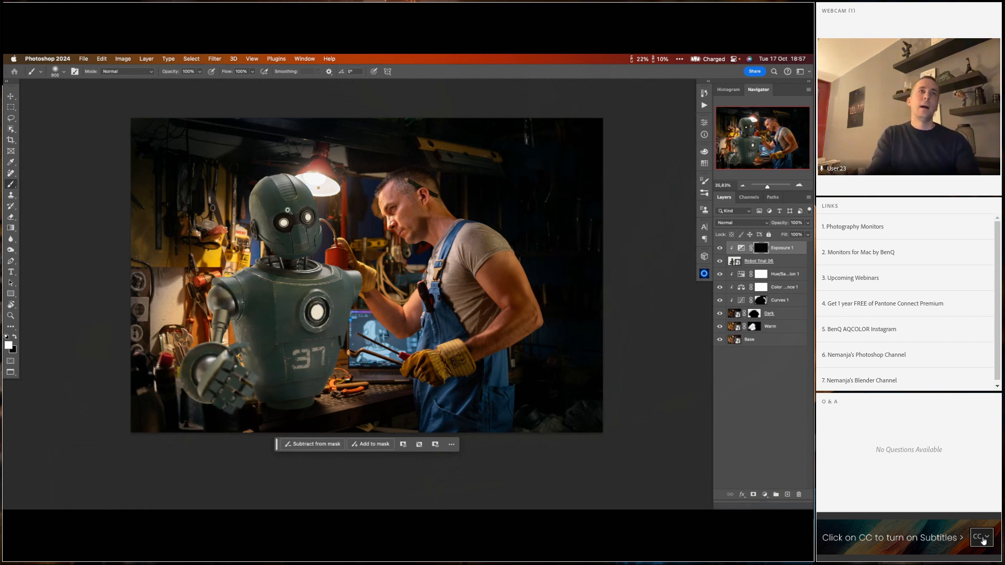
- Paint white at 30% brush opacity on the Exposure mask to darken the back of the robot's head and its outer arm
drag(291, 212, 294, 214)
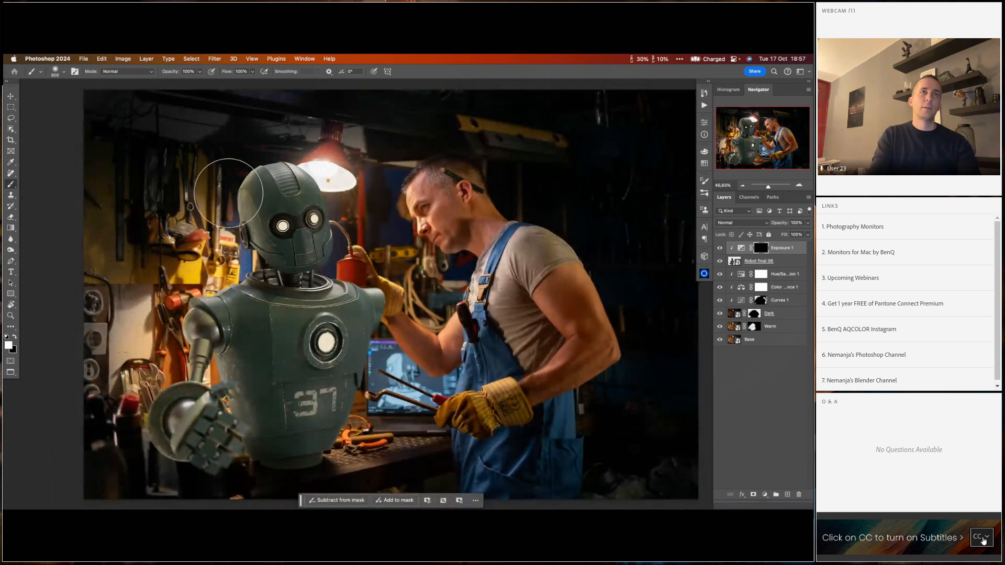
mouse_move(225, 192)
mouse_down()
mouse_move(238, 256)
mouse_move(219, 190)
mouse_up()
key(3)
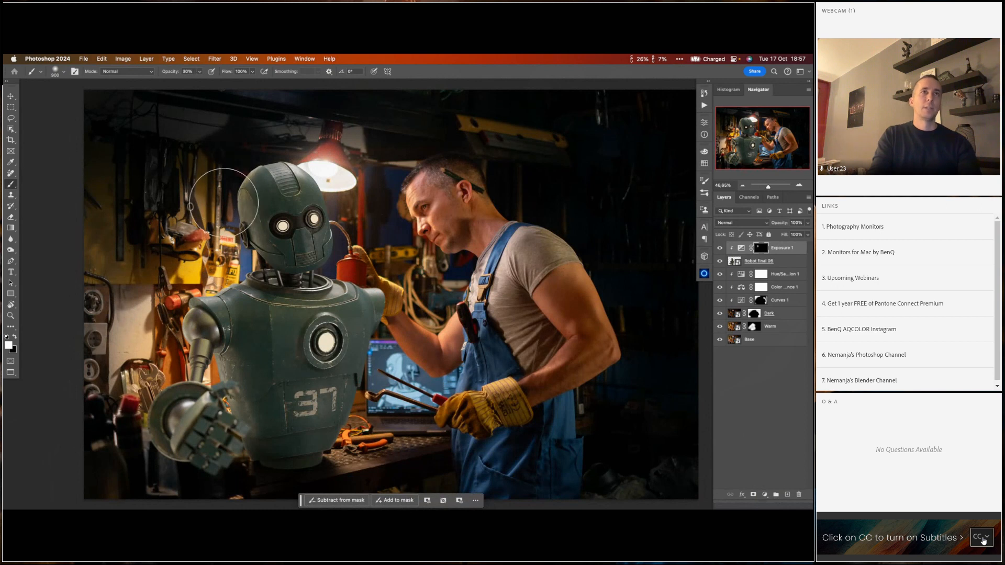
key(bracketleft)
key(bracketleft)
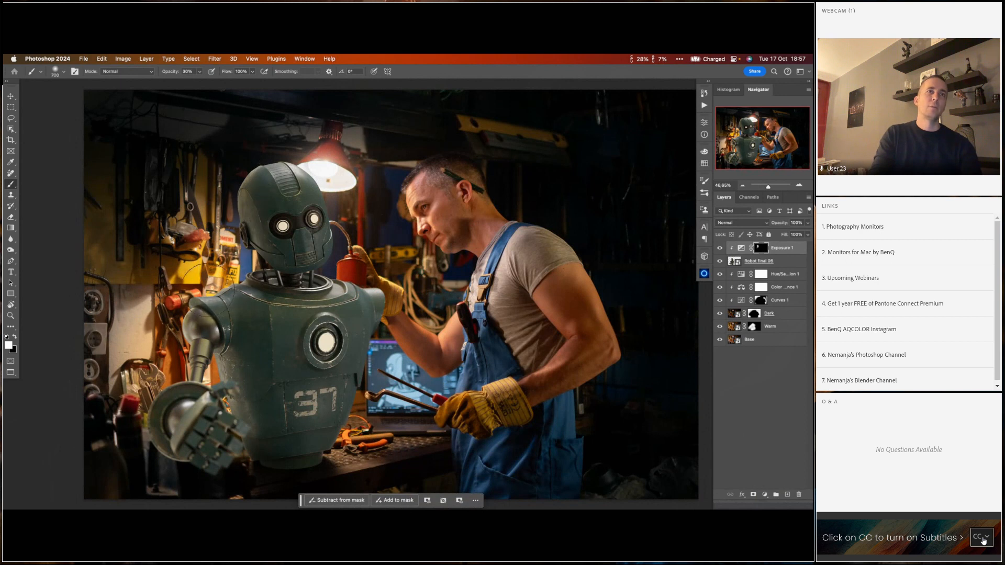
key(bracketright)
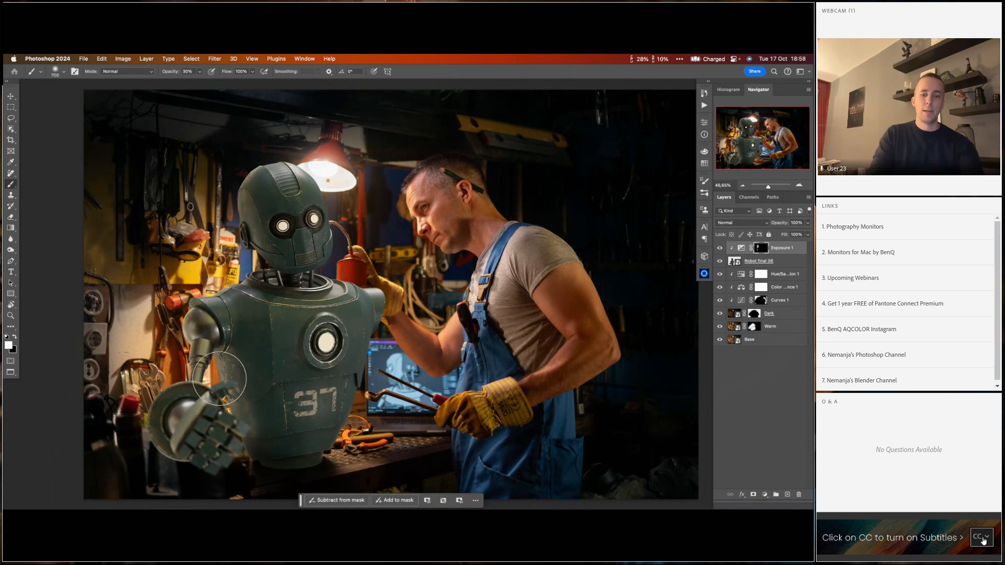
- Darken the robot's lower torso side and outer shoulder through the Exposure mask with smaller brush sizes, and review the whole image
key(bracketleft)
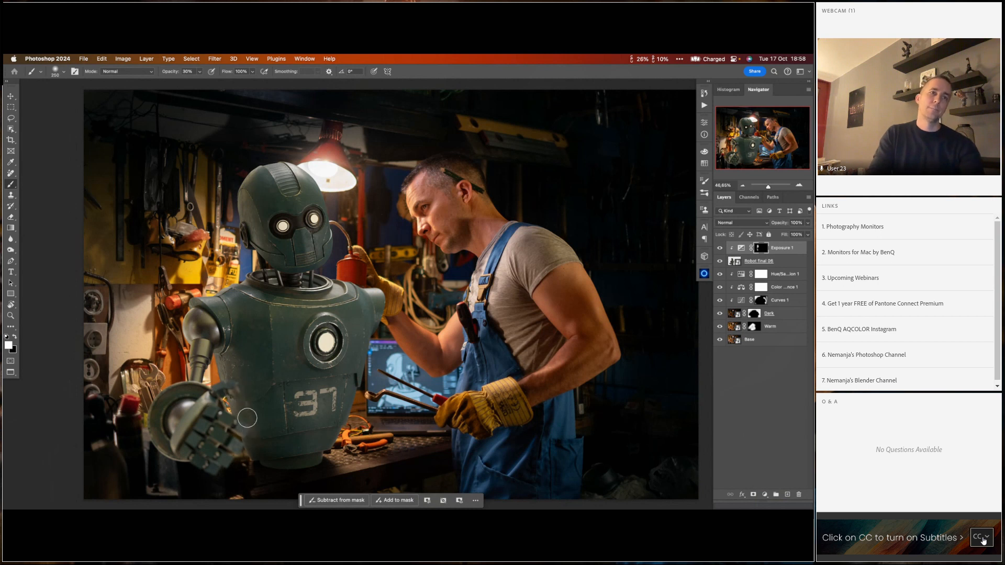
key(bracketright)
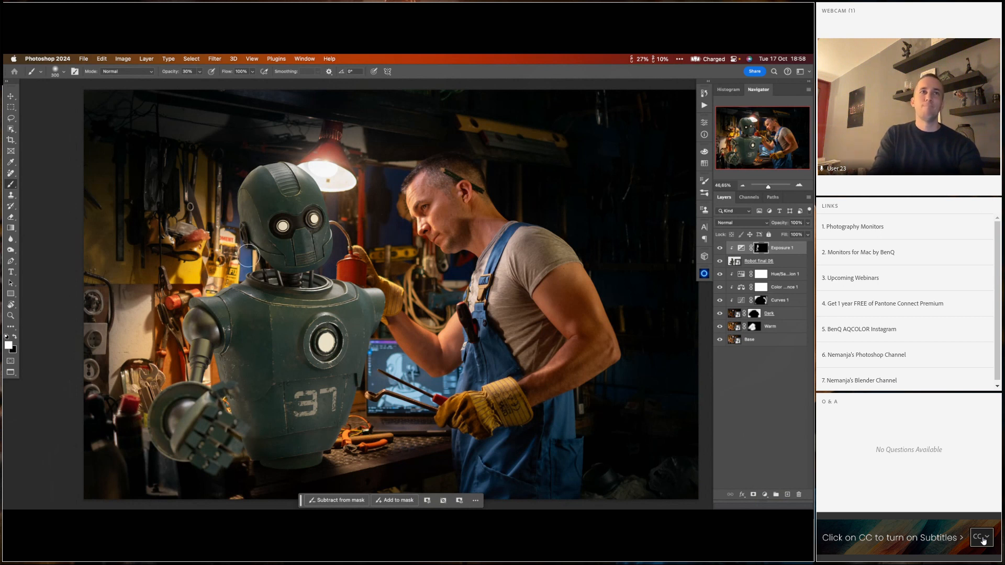
key(bracketright)
key(bracketright)
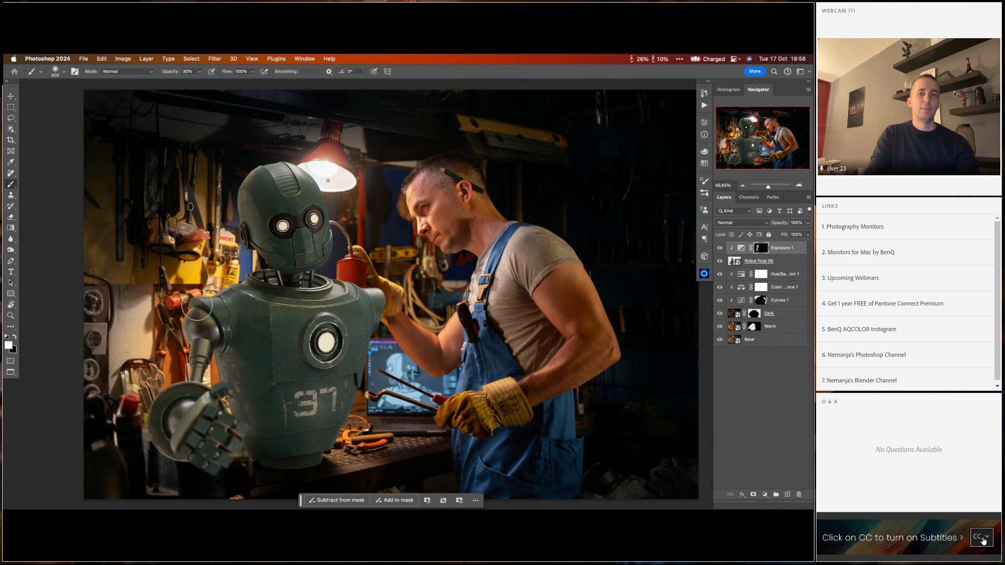
mouse_move(186, 303)
mouse_down()
mouse_move(212, 303)
mouse_move(192, 302)
mouse_move(210, 283)
mouse_up()
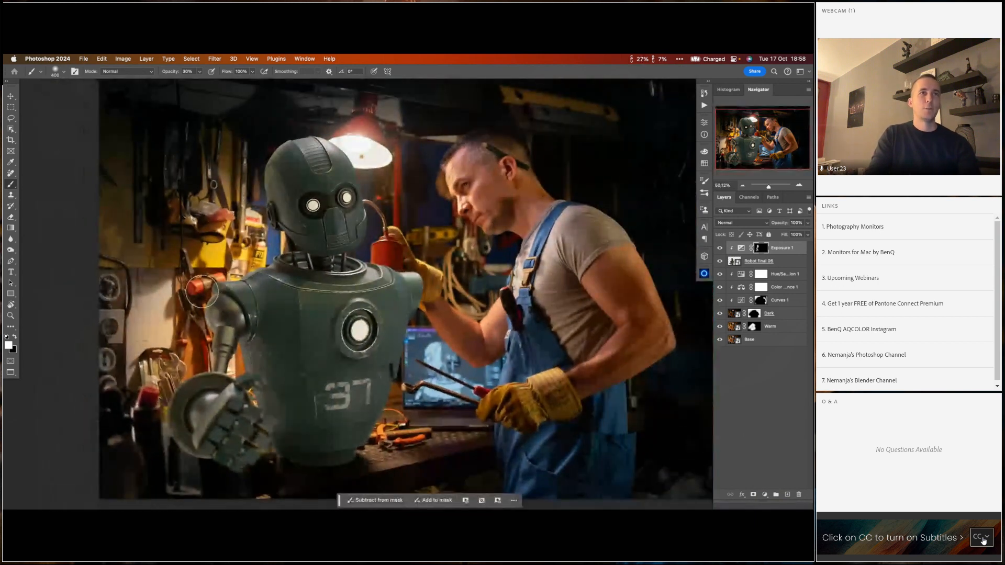
drag(248, 324, 215, 324)
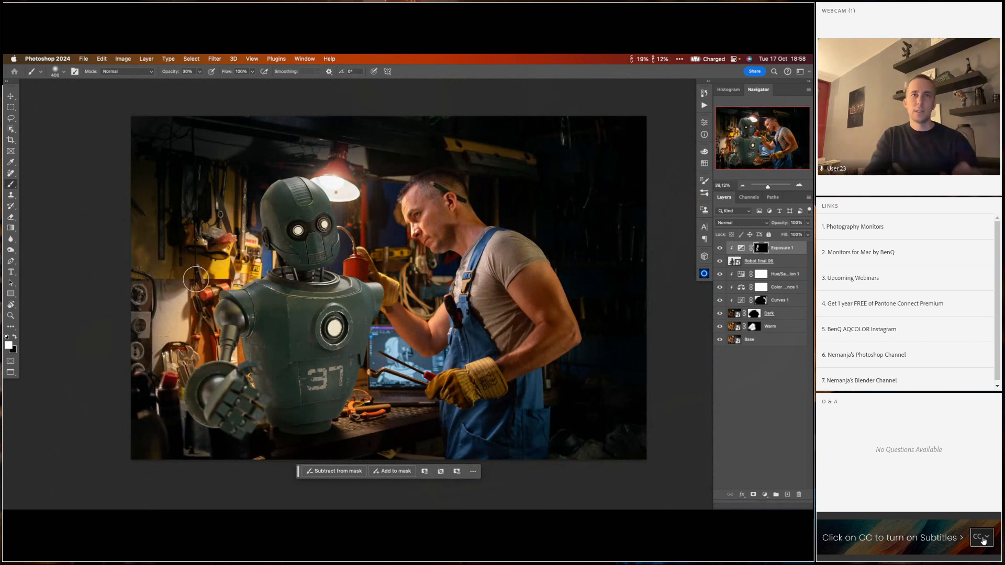
mouse_move(296, 237)
mouse_down()
mouse_move(304, 232)
mouse_move(306, 255)
mouse_up()
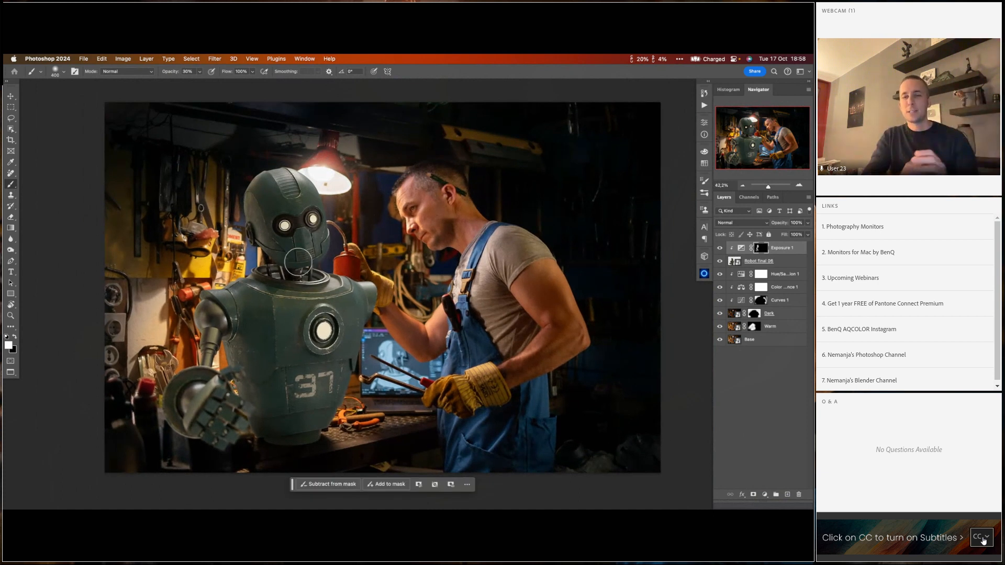
key(Tab)
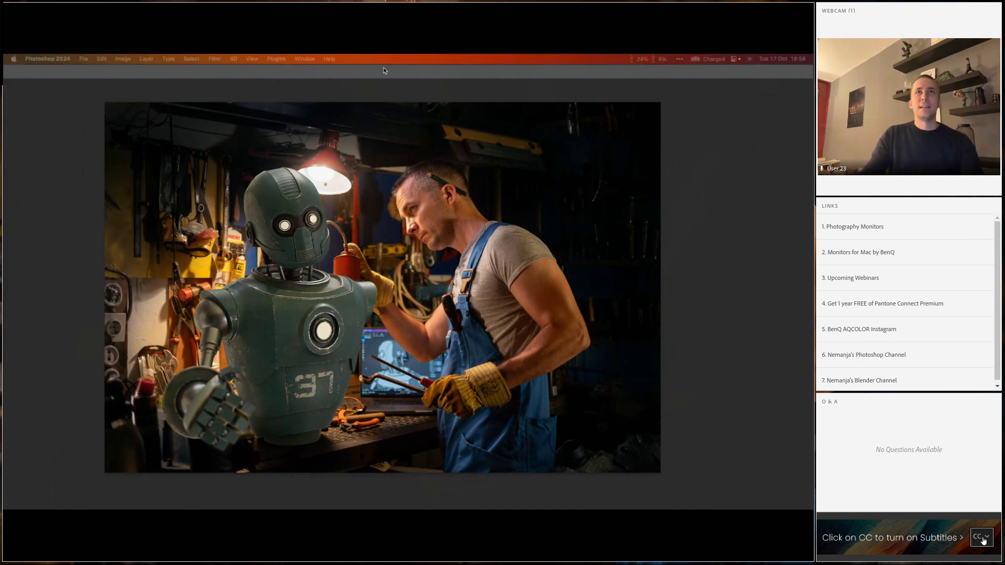
key(Tab)
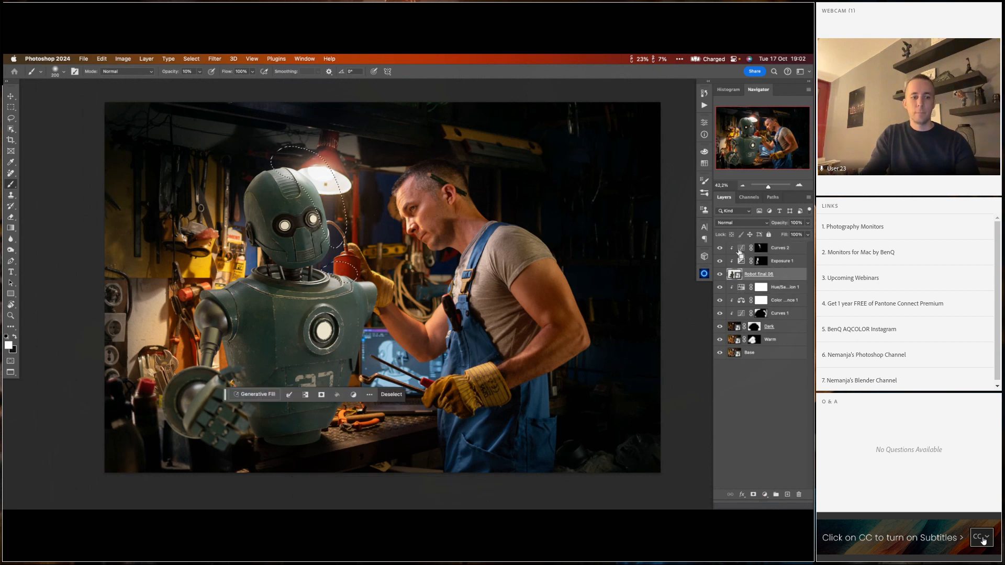
- Clear the selection and group the robot layer with its Exposure and Curves adjustments as Robot
key(super+d)
shift+click(741, 250)
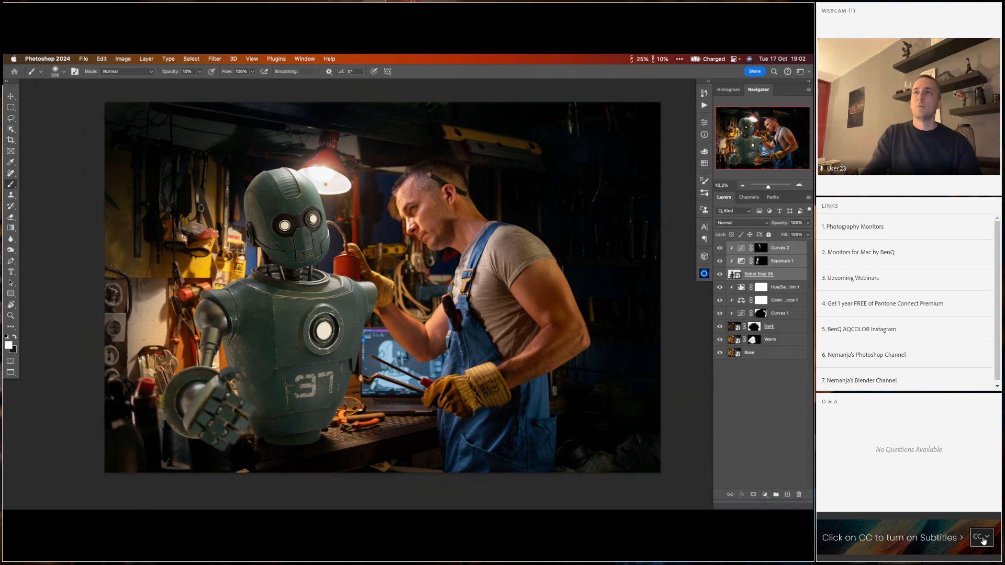
key(super+g)
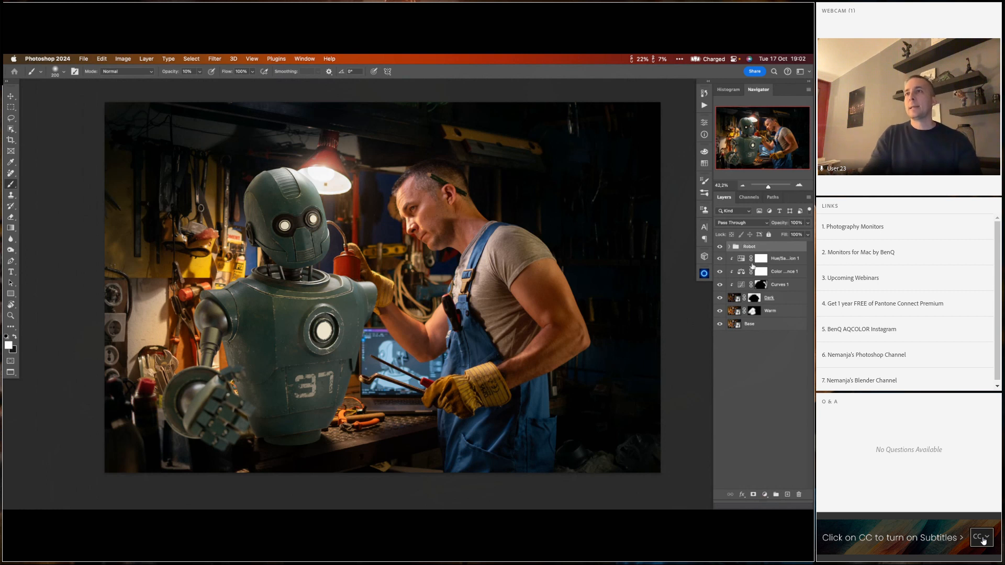
- Group the Base, Warm and Dark layers and their three adjustments into a group named Background
click(752, 262)
shift+click(735, 323)
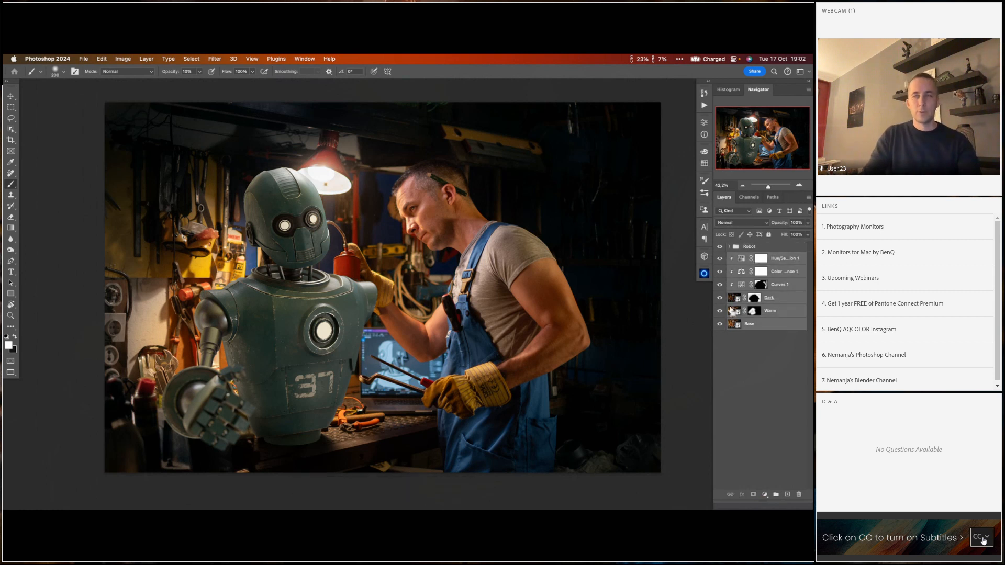
key(super+g)
text(B)
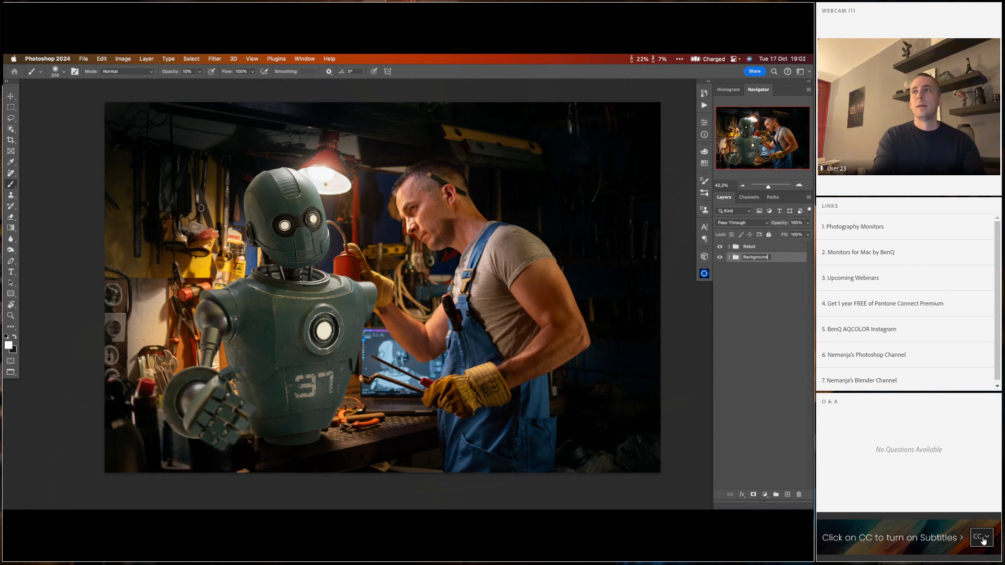
text(ackground)
key(Return)
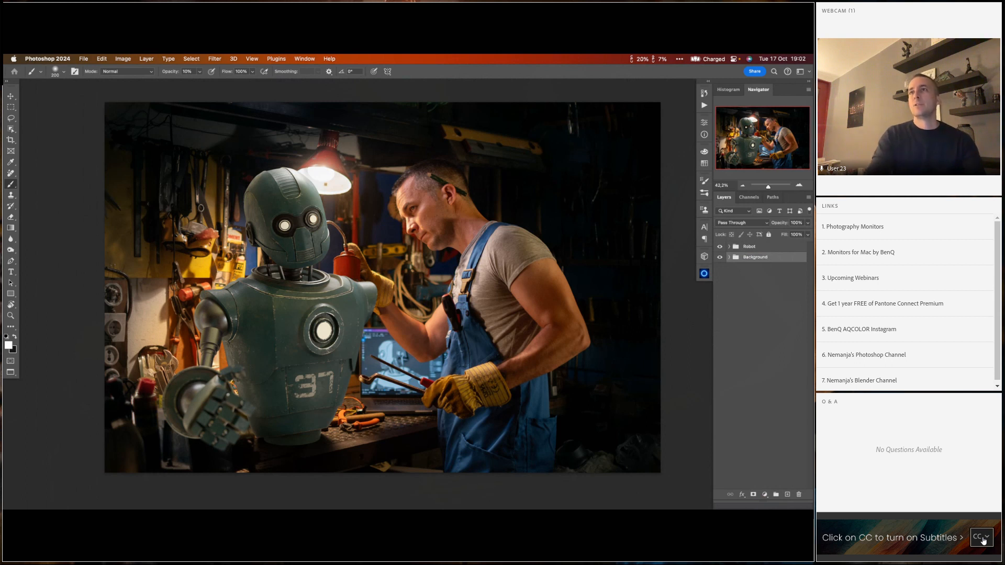
- Expand the Robot and Background groups and add a new layer named Shadow directly above the Base layer
click(729, 257)
click(729, 247)
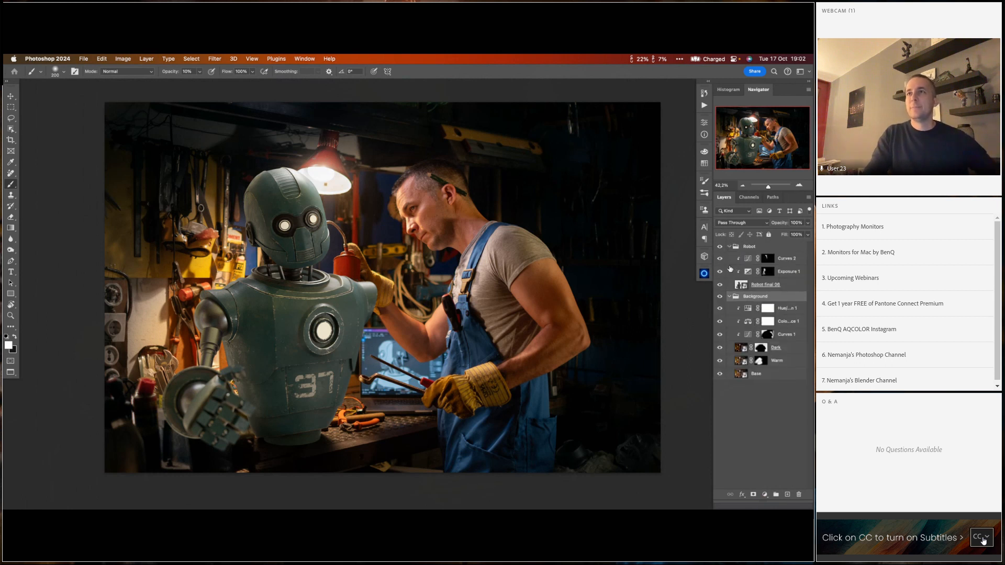
click(739, 374)
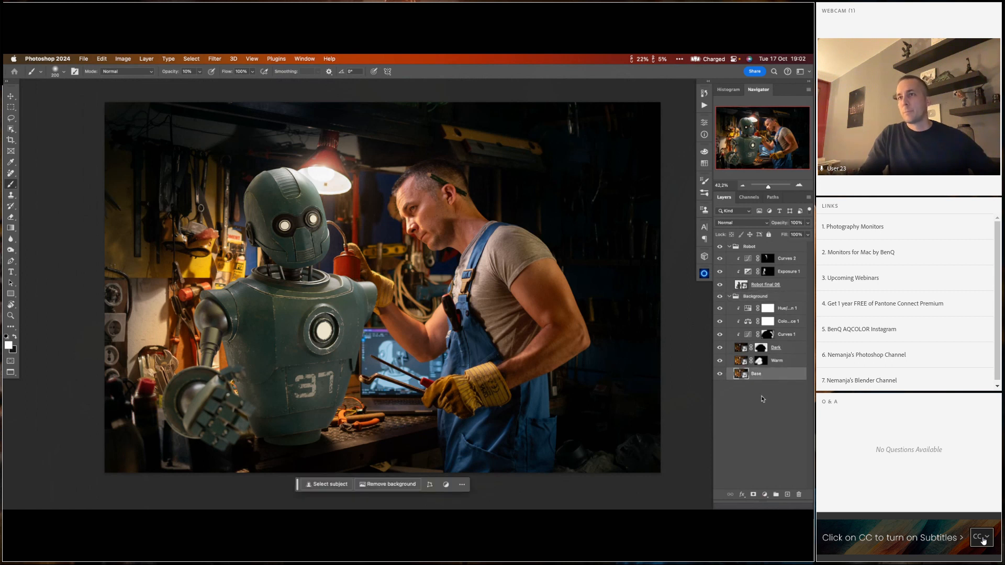
click(787, 495)
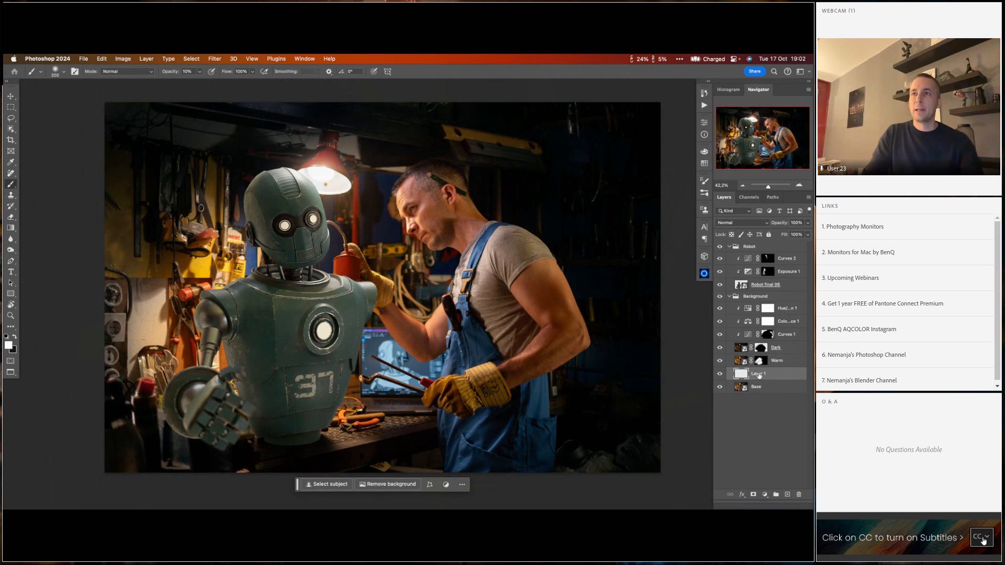
text(Sh)
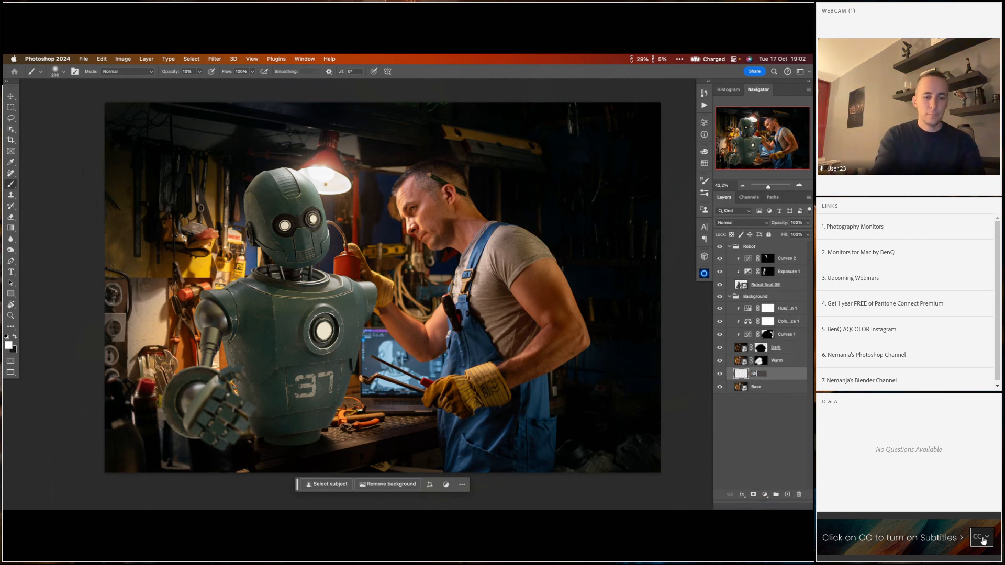
text(adow)
key(Return)
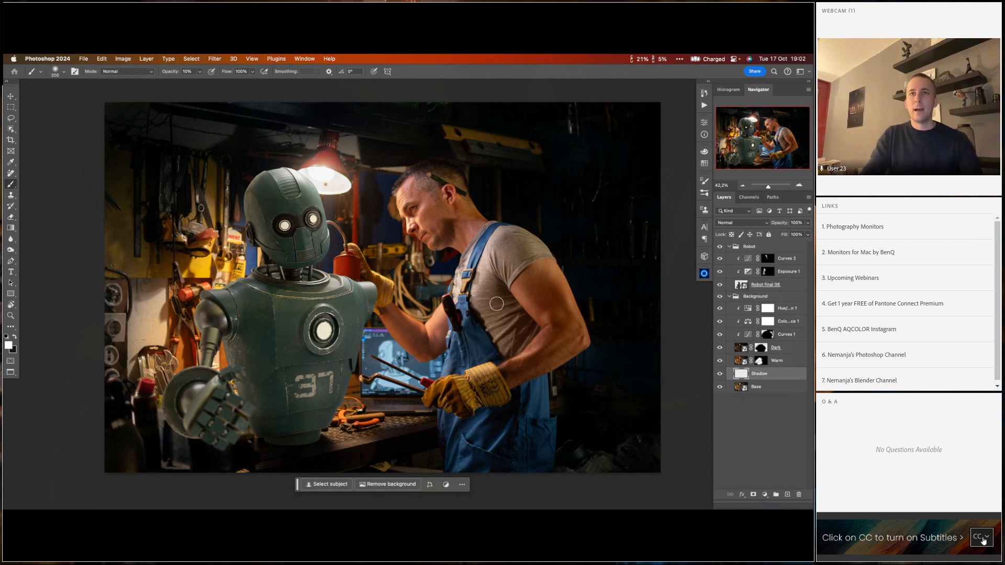
- Set the Shadow layer to Multiply and paint shading over the man's shirt and overalls with a sampled shirt color at 100% brush opacity
key(x)
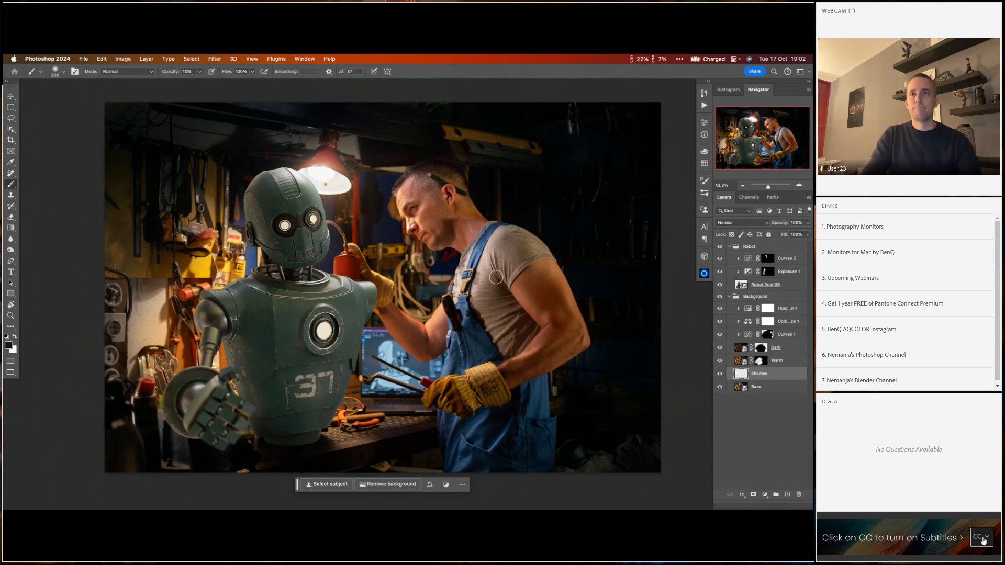
click(733, 223)
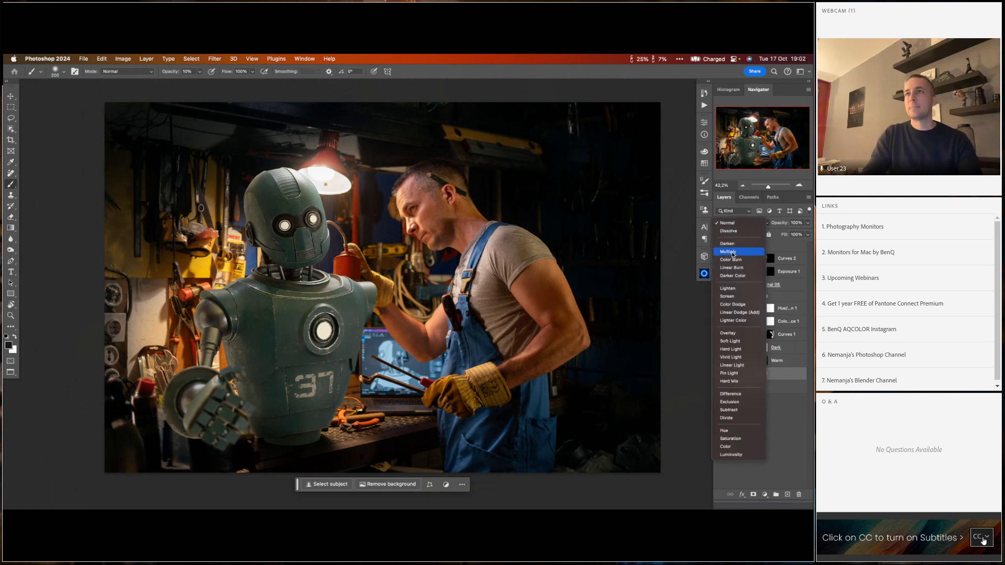
click(732, 254)
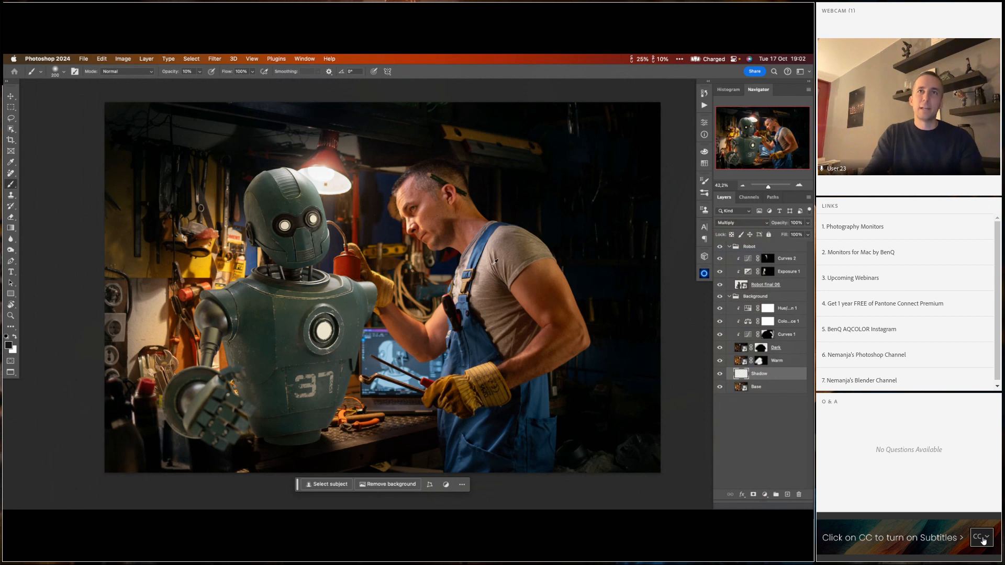
alt+click(515, 250)
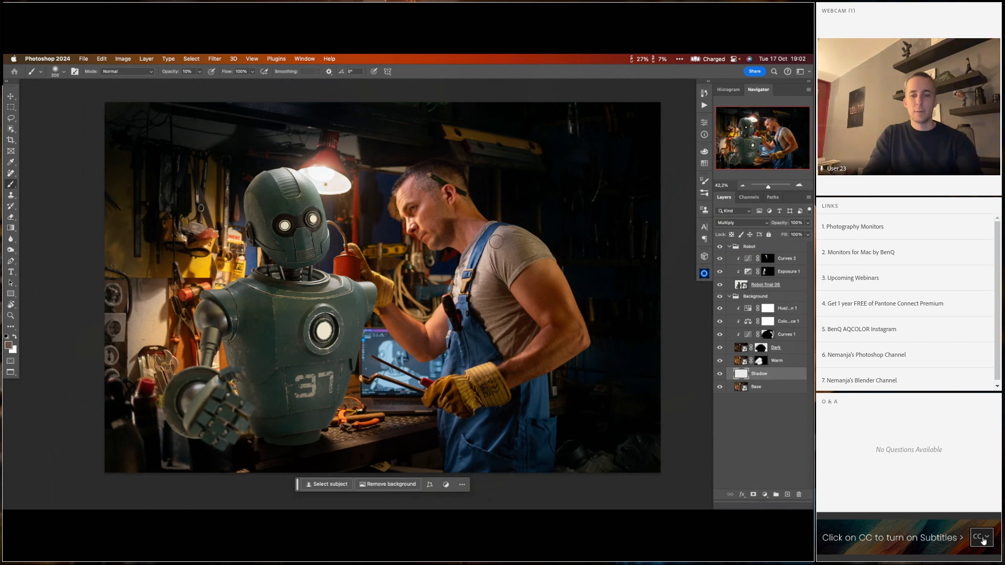
key(0)
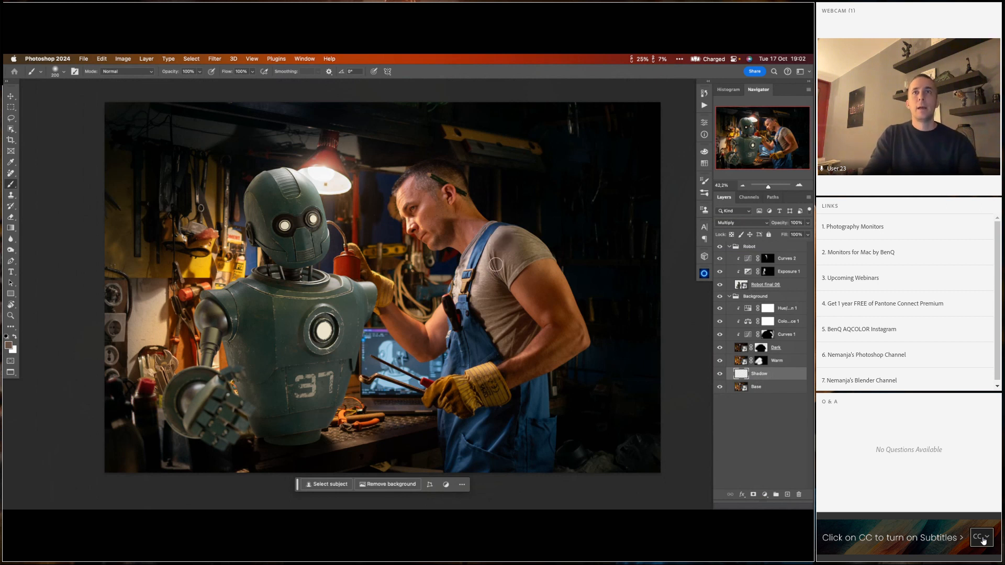
drag(505, 236, 491, 249)
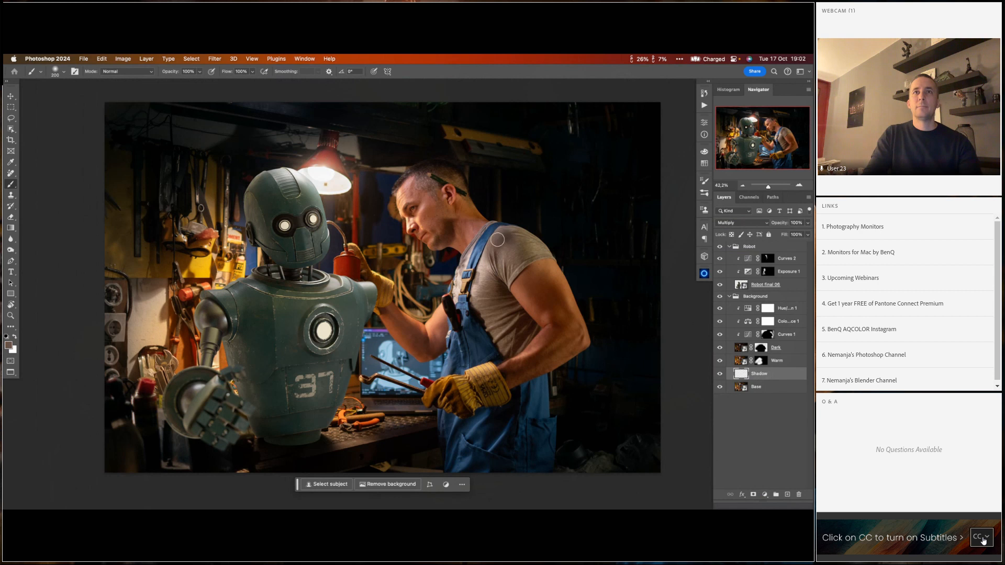
mouse_move(491, 243)
mouse_down()
mouse_move(482, 264)
mouse_move(502, 256)
mouse_move(480, 277)
mouse_move(506, 236)
mouse_move(498, 271)
mouse_move(479, 289)
mouse_move(470, 276)
mouse_move(489, 281)
mouse_move(517, 236)
mouse_move(478, 308)
mouse_move(473, 294)
mouse_move(472, 366)
mouse_move(456, 367)
mouse_move(465, 378)
mouse_move(441, 388)
mouse_move(452, 420)
mouse_move(475, 421)
mouse_move(453, 426)
mouse_up()
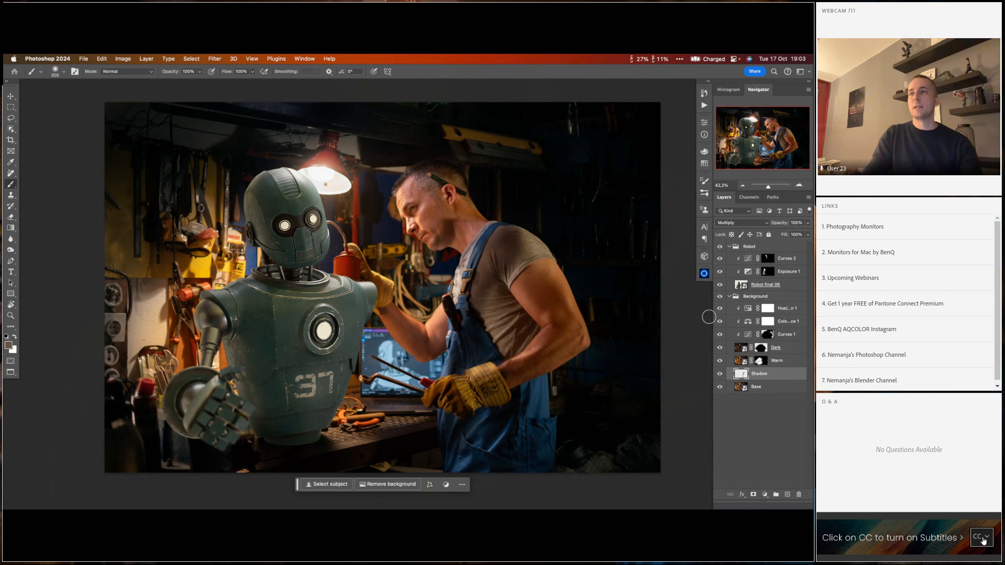
- Lower the Shadow layer's opacity to 82% and compare the image with the layer hidden and shown
drag(781, 224, 776, 225)
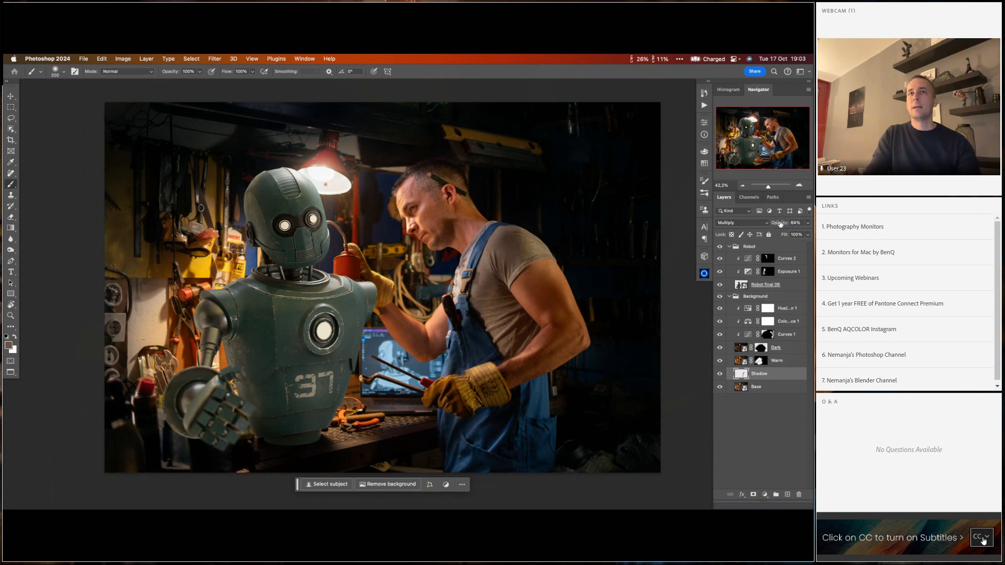
click(720, 375)
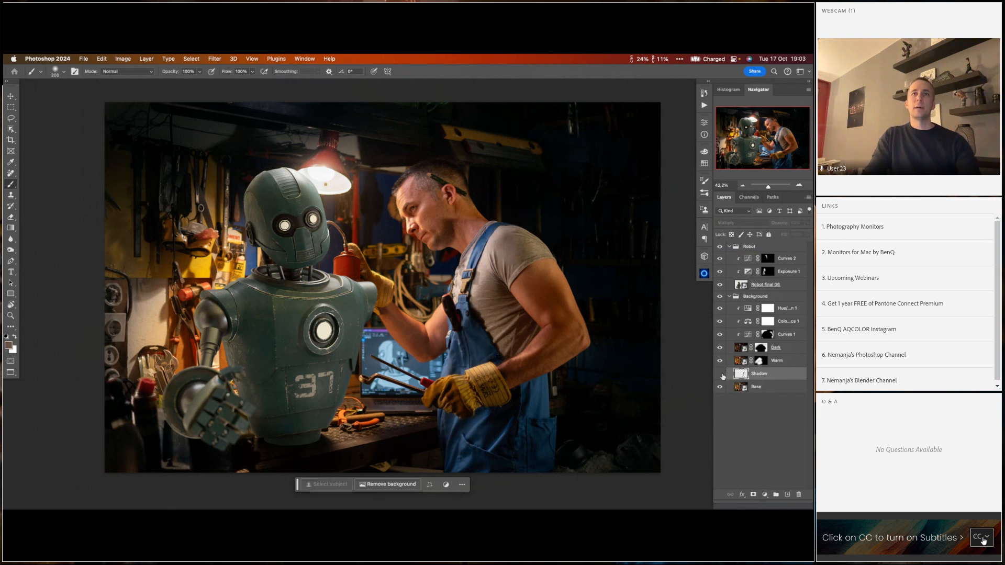
click(720, 374)
mouse_move(477, 318)
mouse_down()
mouse_move(470, 329)
mouse_move(477, 325)
mouse_up()
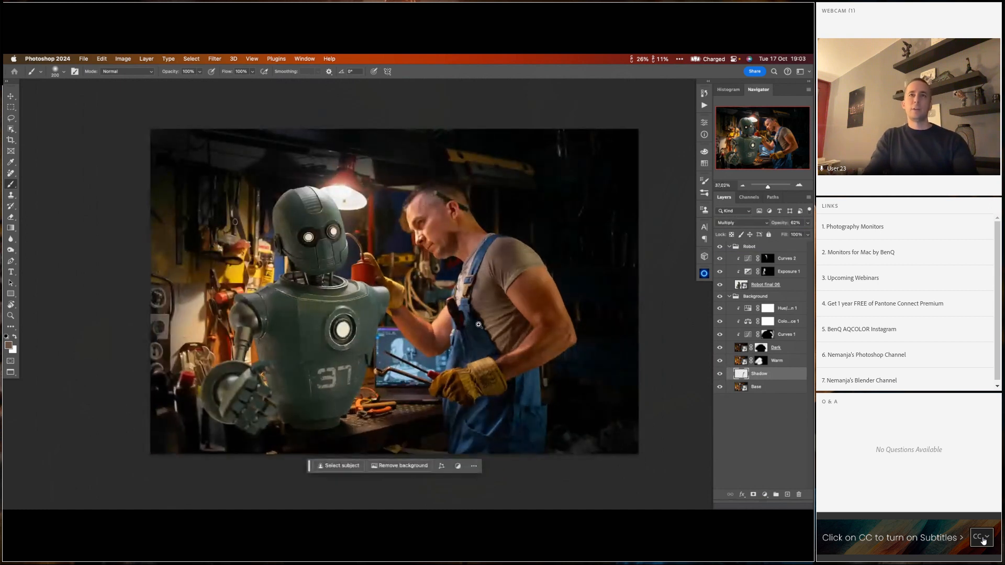
- Add a mask to the Shadow layer and paint black with a larger brush to lift the shading on the man's upper shirt
click(754, 495)
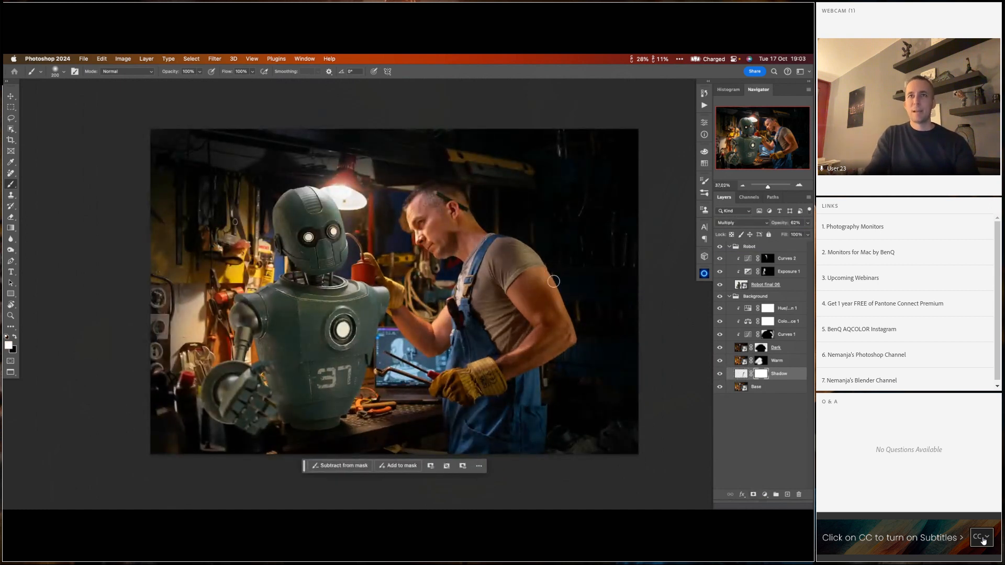
key(bracketright)
key(bracketright)
key(bracketright)
key(bracketright)
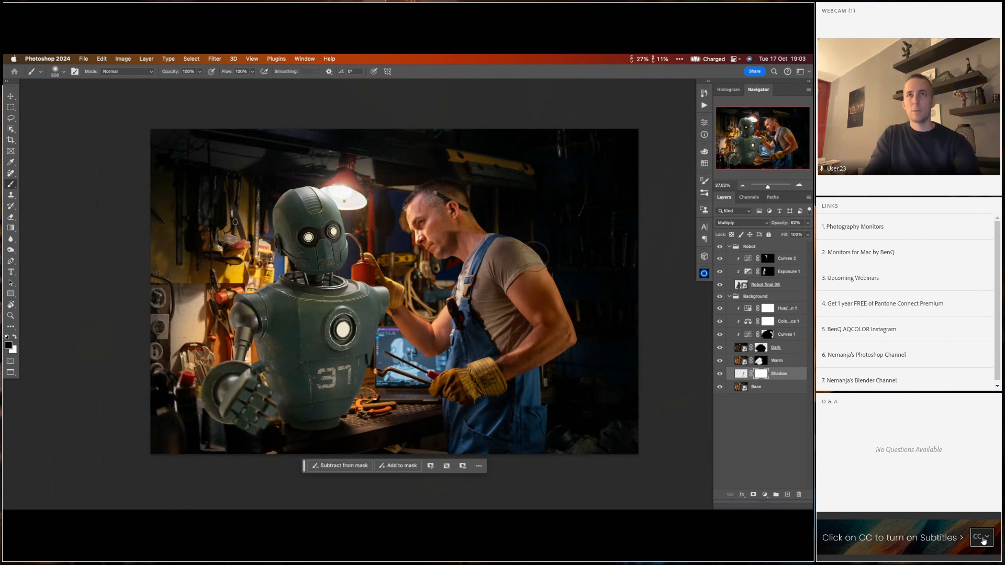
- Reduce the Shadow layer's opacity to about 42% and toggle its visibility to judge the shading
click(741, 374)
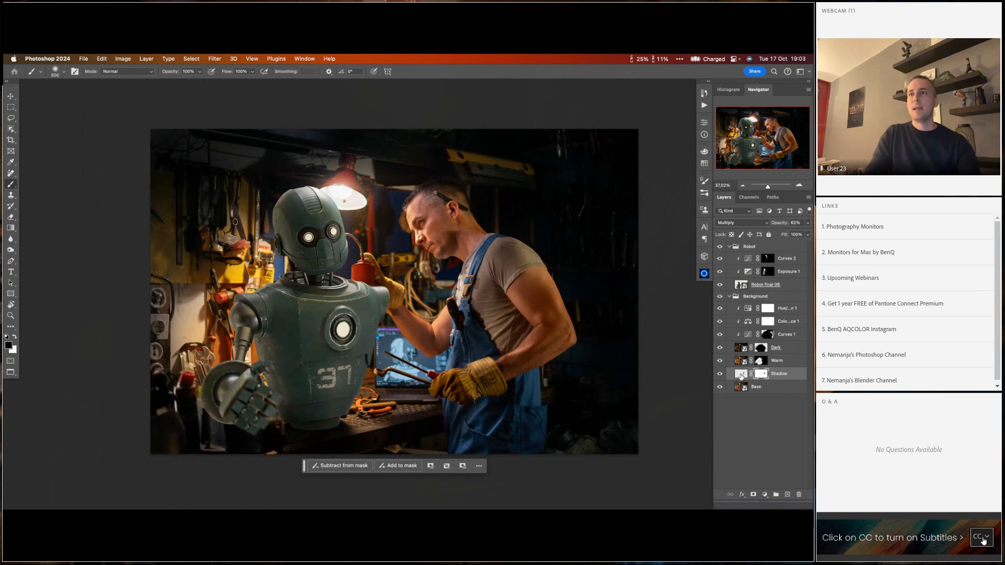
drag(783, 223, 780, 224)
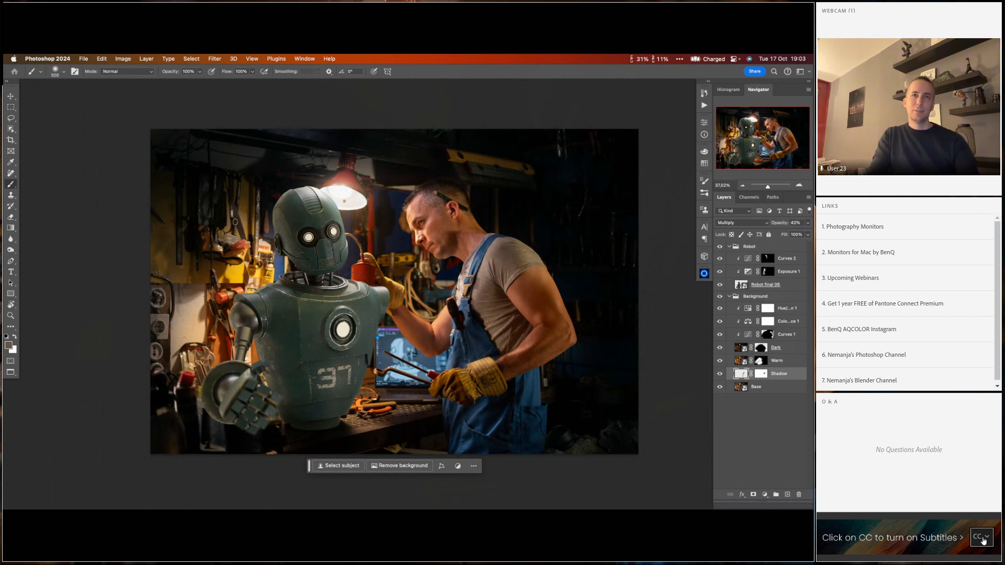
click(721, 374)
click(721, 374)
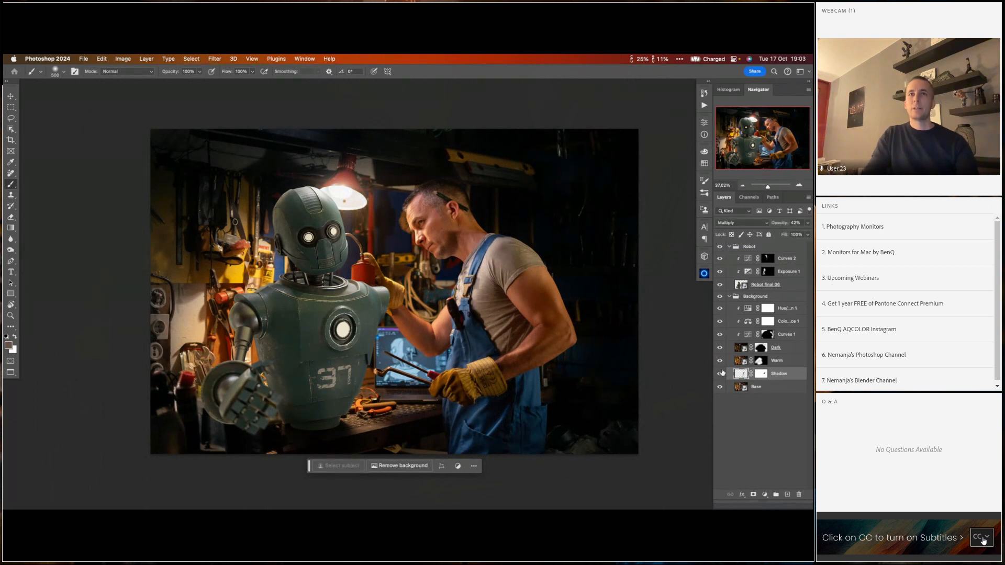
click(721, 374)
click(721, 374)
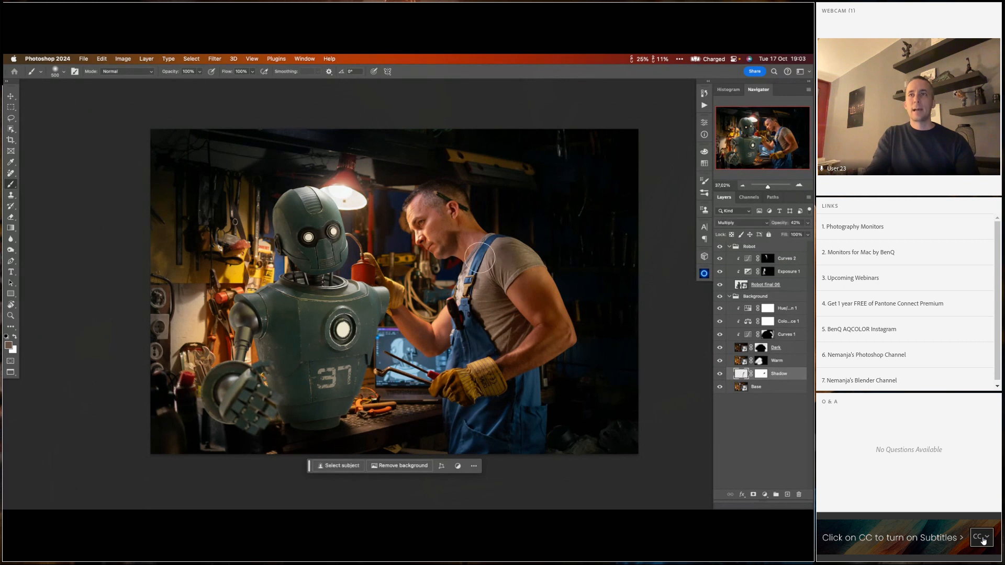
- Refine the Shadow mask over the man's shirt by painting black with a smaller brush
key(bracketleft)
key(bracketleft)
key(bracketleft)
key(bracketleft)
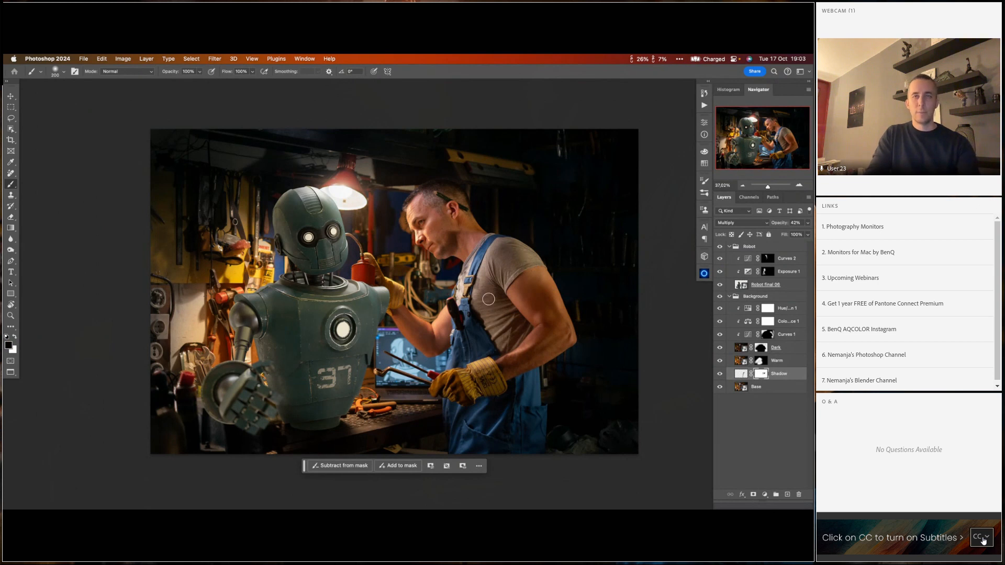
key(v)
drag(489, 300, 493, 298)
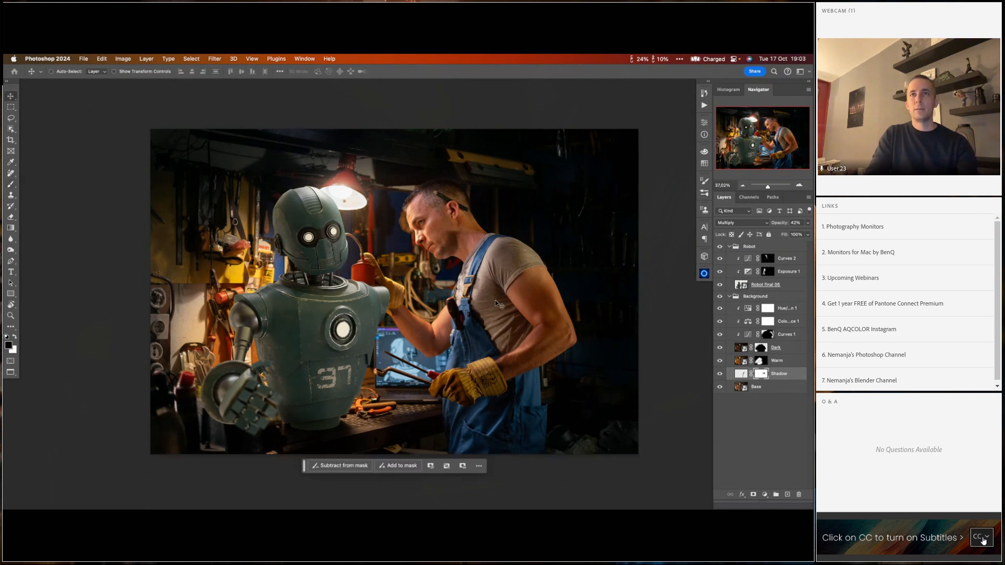
key(super+z)
key(b)
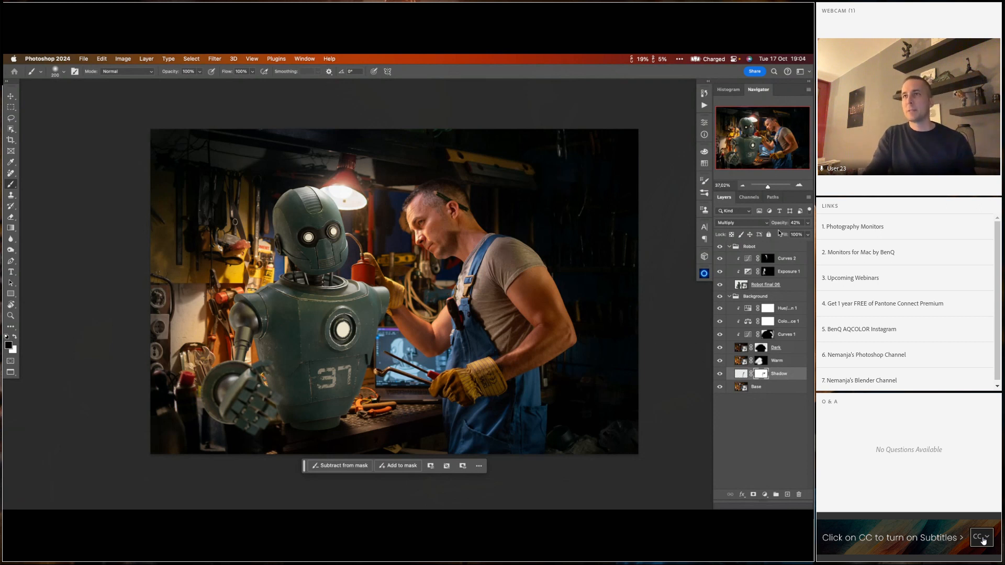
- Set the Shadow layer's opacity to 34% while comparing it on and off, and select the Hue/Saturation layer in the Background group
drag(779, 224, 783, 224)
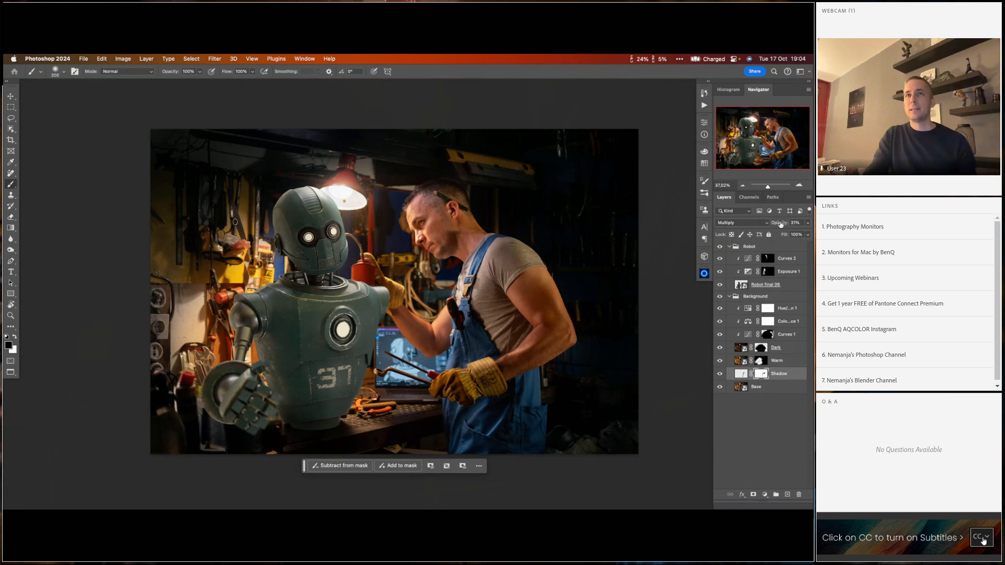
click(720, 373)
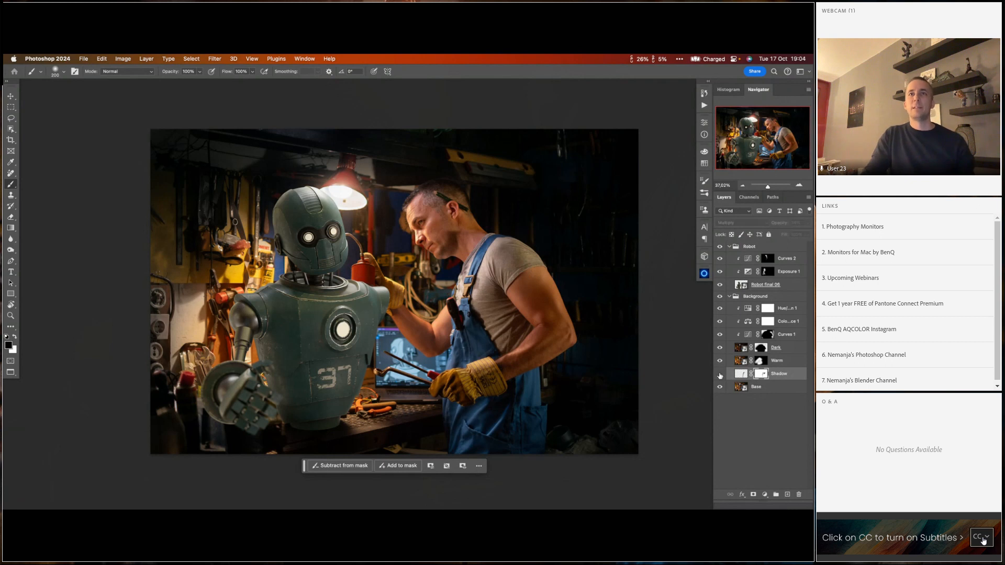
click(720, 373)
click(720, 374)
click(720, 373)
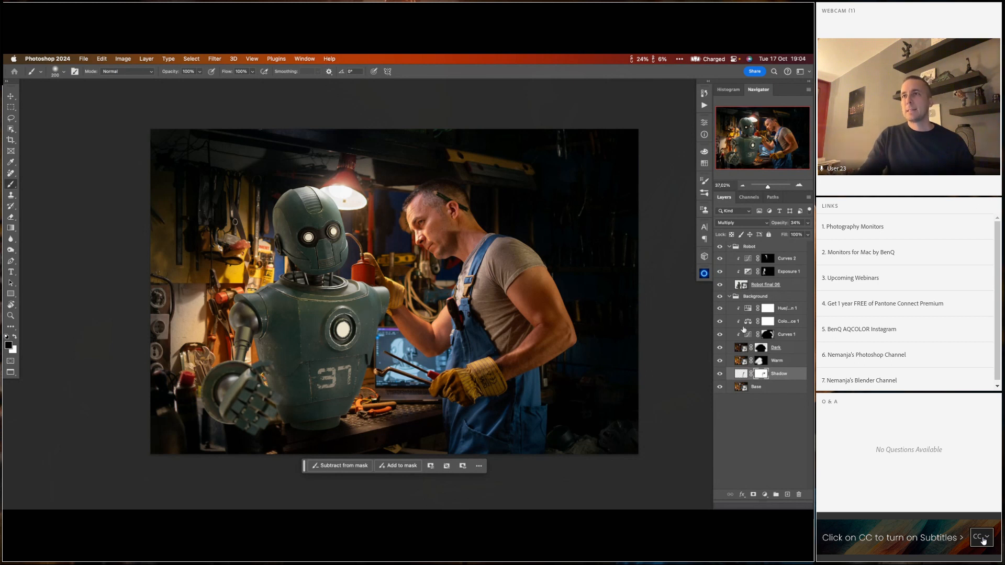
click(744, 310)
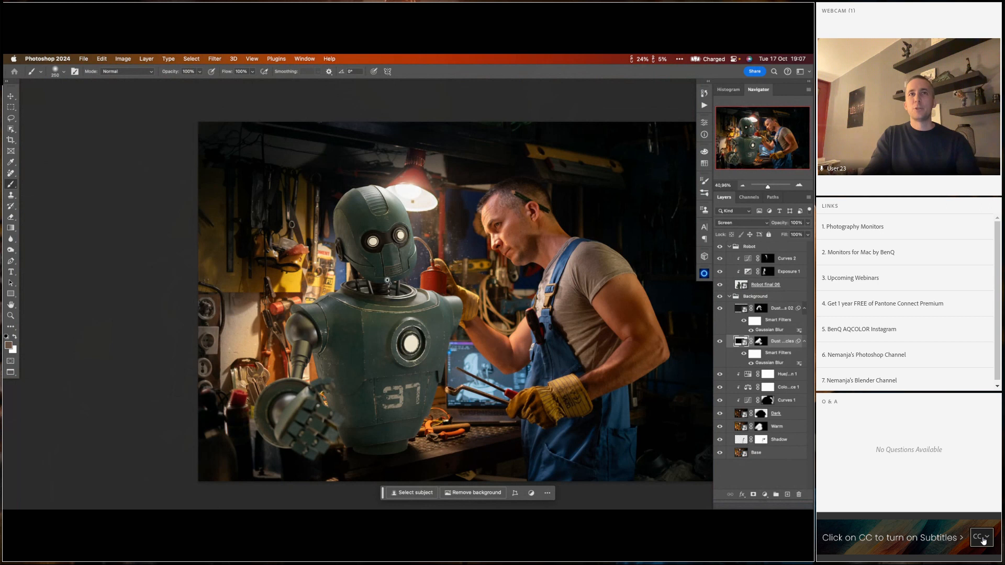
- Add a new layer named Noise directly above the robot layer, clipped to it
drag(387, 280, 422, 279)
drag(422, 279, 363, 258)
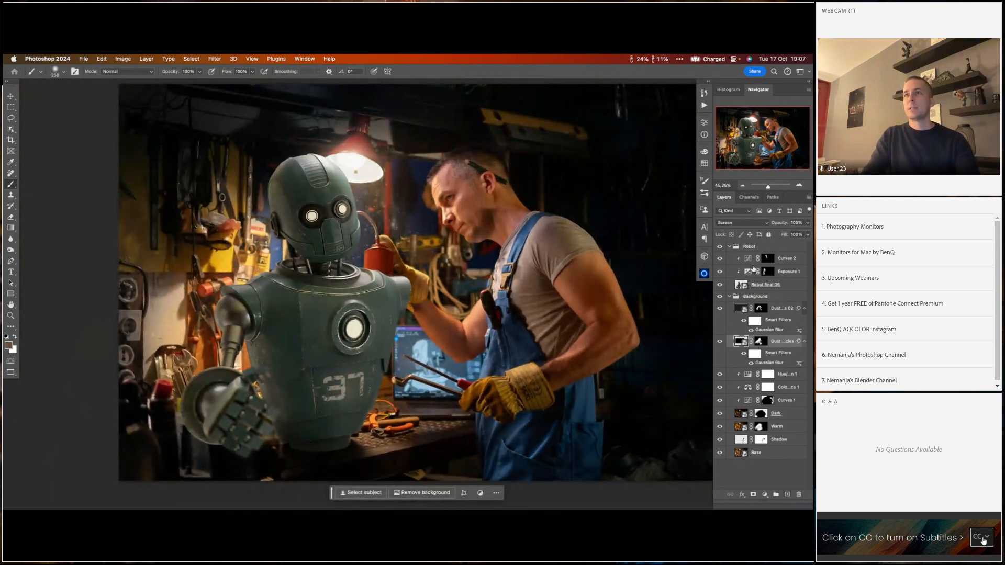
click(743, 286)
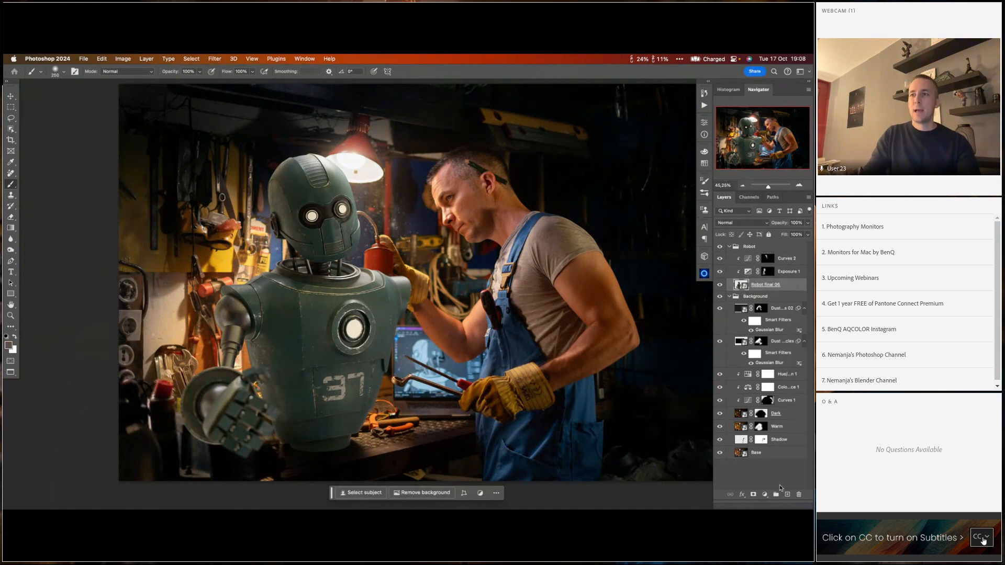
click(789, 496)
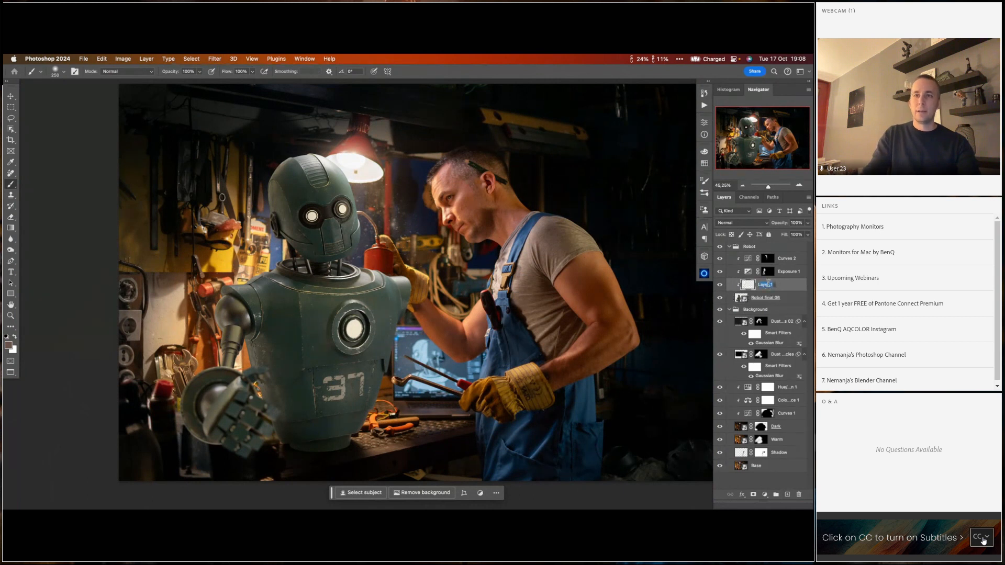
text(Noise)
key(Return)
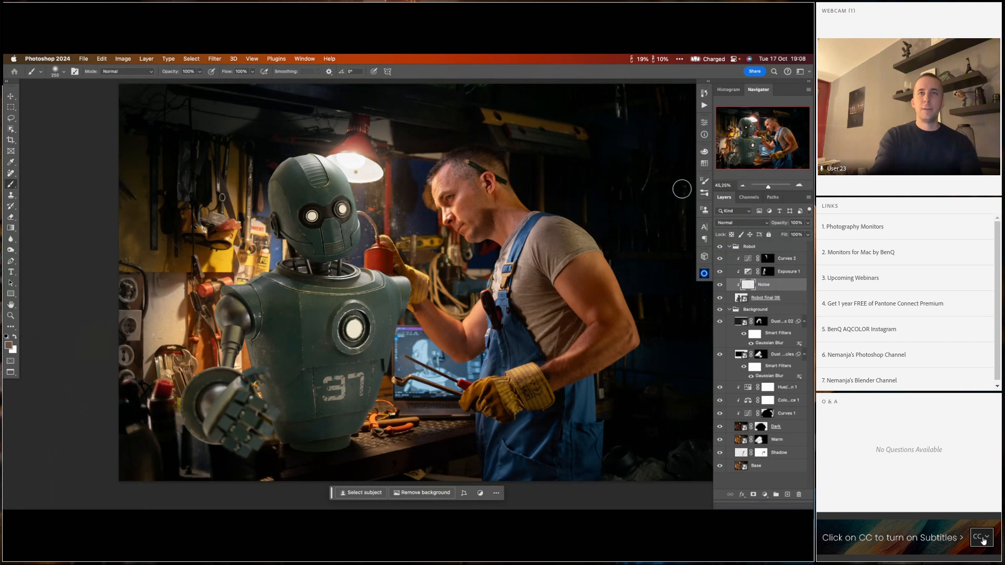
- Fill the Noise layer with 50% gray and set its blend mode to Soft Light
key(shift+F5)
click(494, 345)
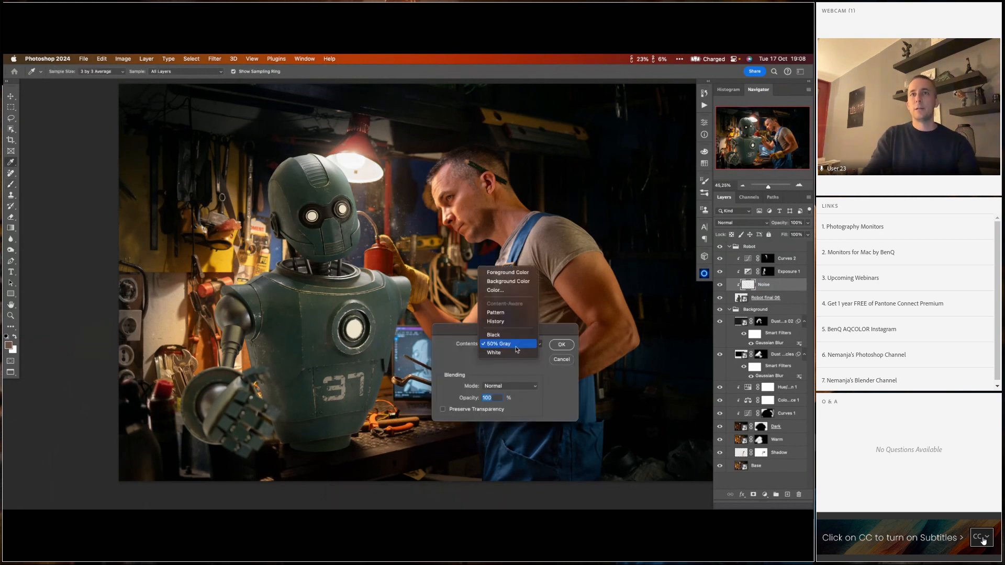
click(517, 350)
click(561, 345)
key(b)
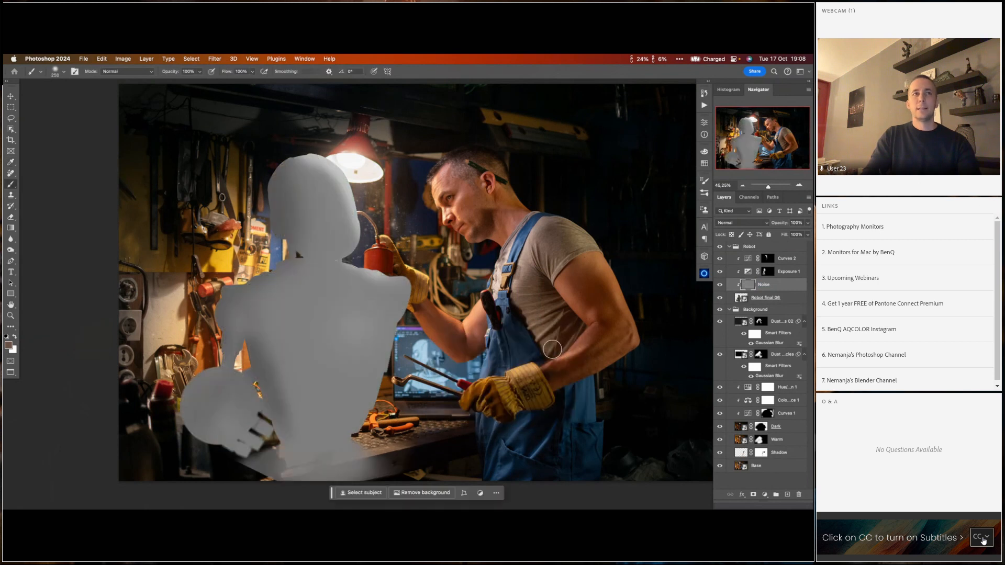
click(744, 225)
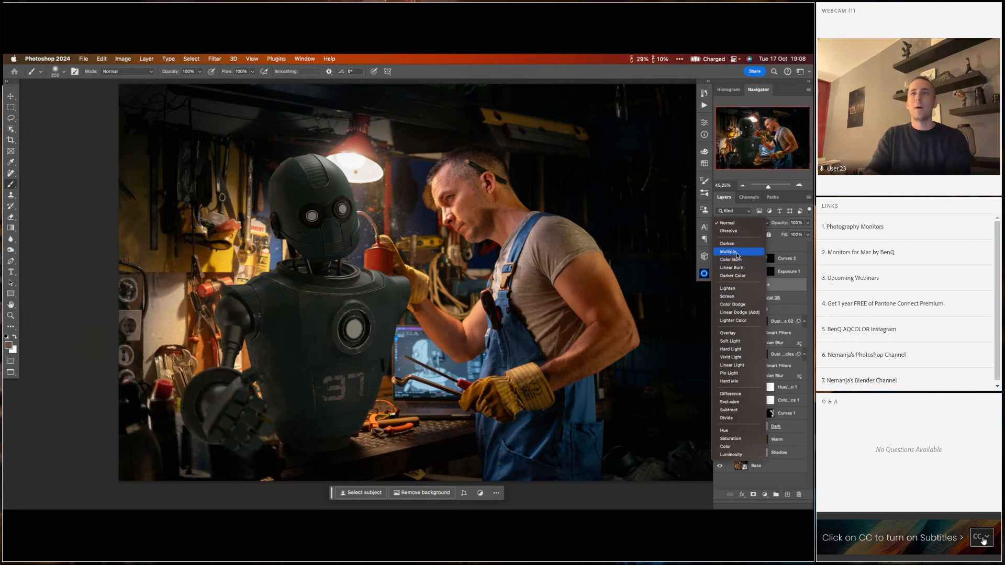
click(729, 341)
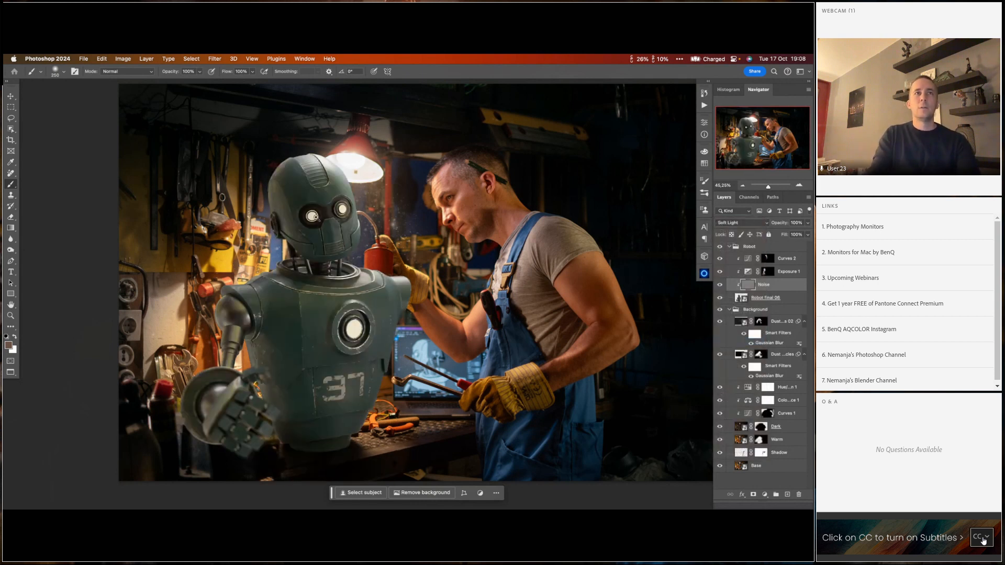
- Start the Add Noise filter on the Noise layer and adjust monochromatic Gaussian noise to about 4.8% while judging the robot's head up close
scroll(312, 216, up, 8)
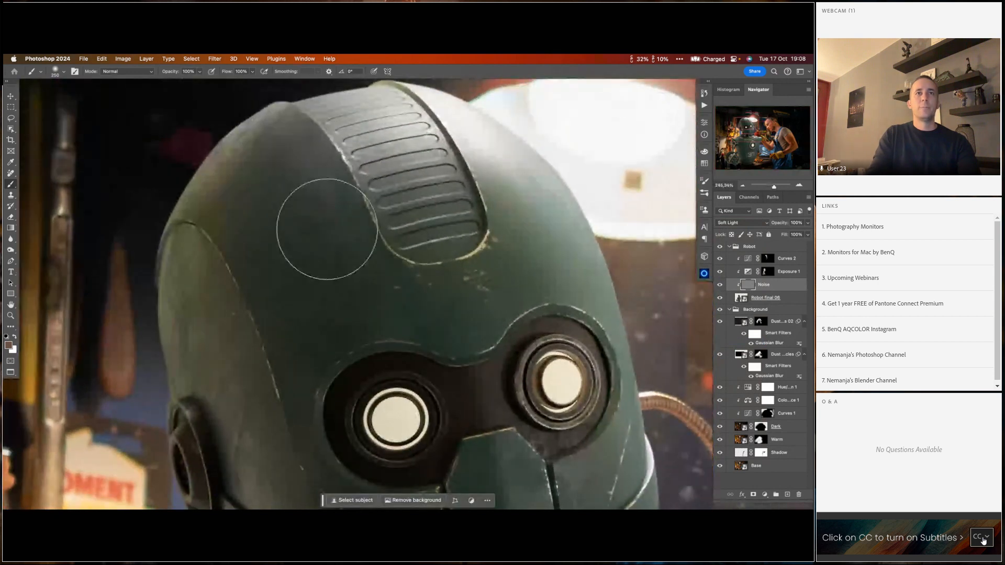
scroll(209, 231, up, 5)
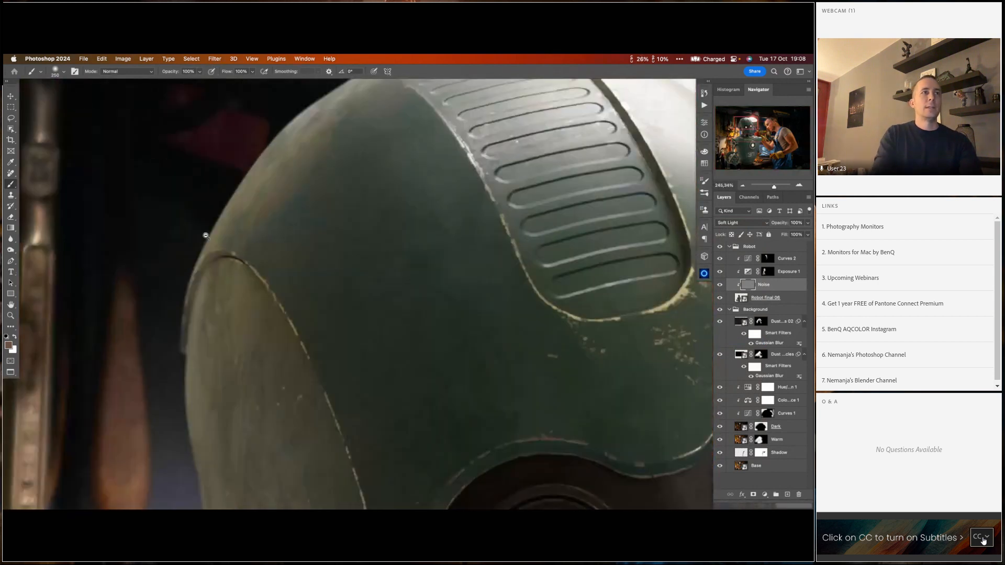
scroll(192, 240, down, 3)
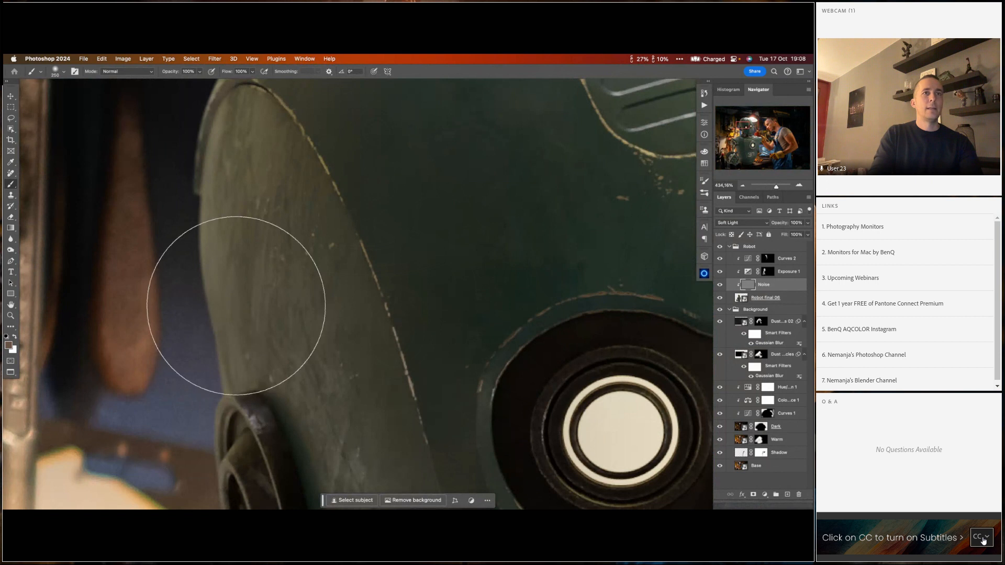
scroll(235, 302, up, 1)
click(213, 58)
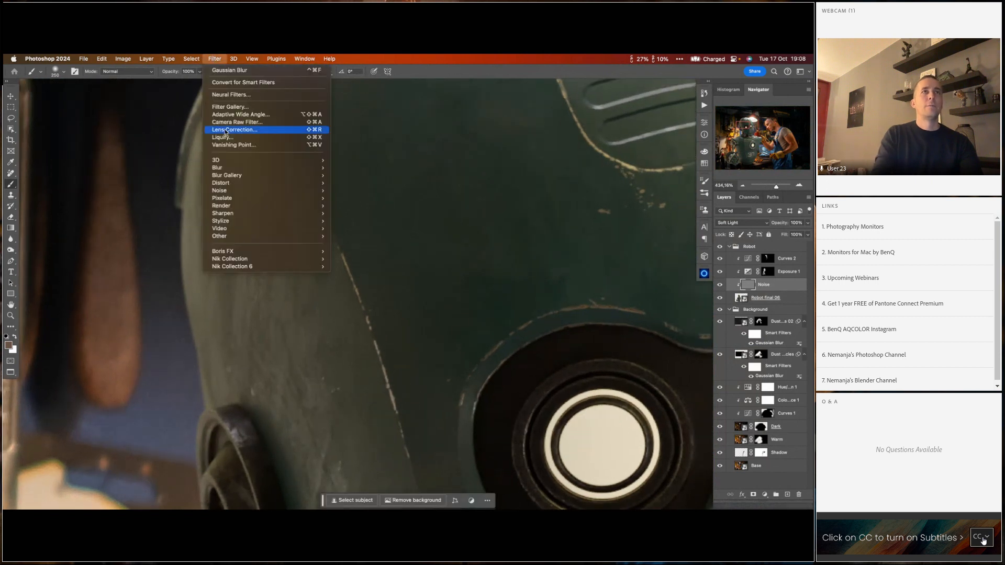
mouse_move(298, 196)
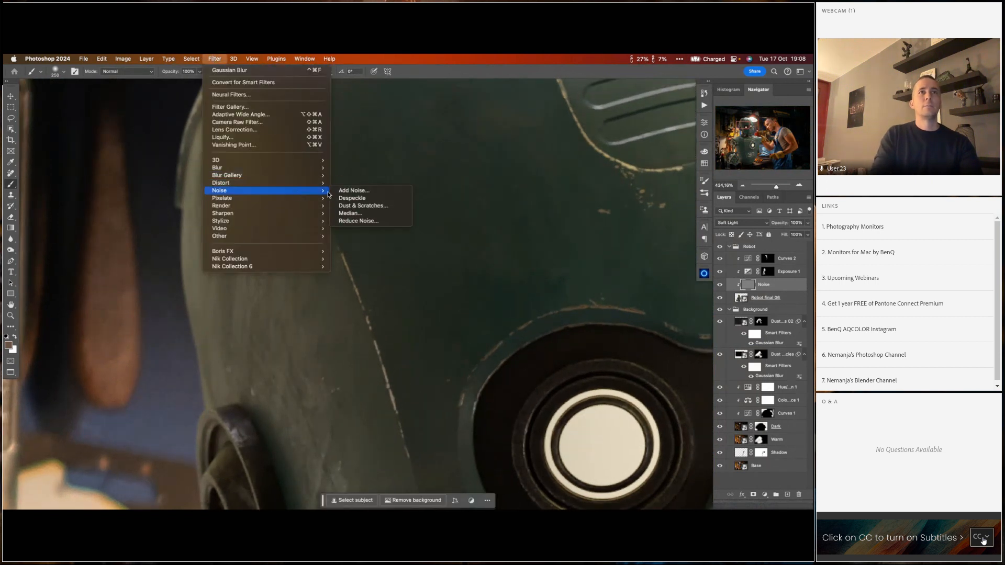
click(349, 191)
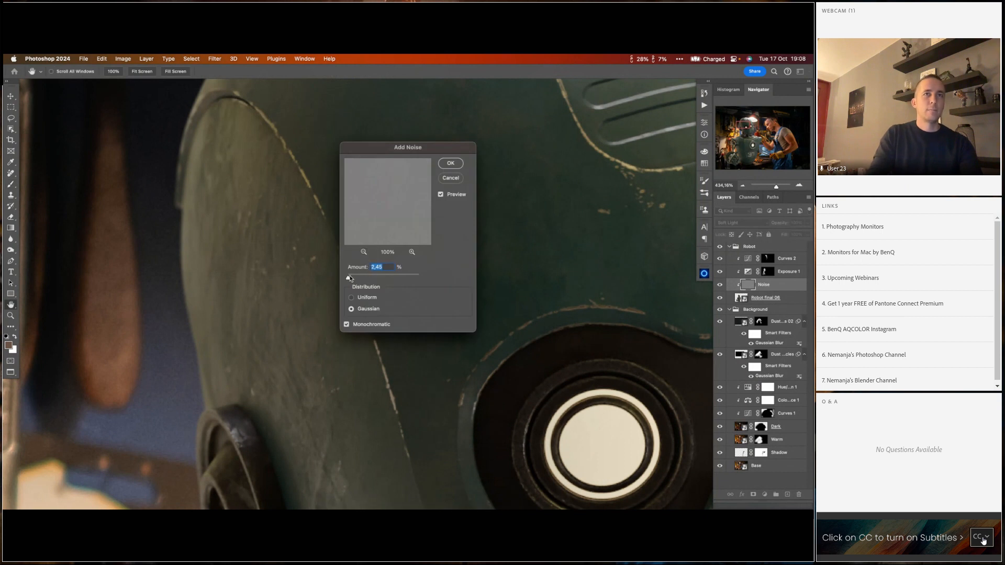
drag(349, 278, 352, 279)
click(347, 324)
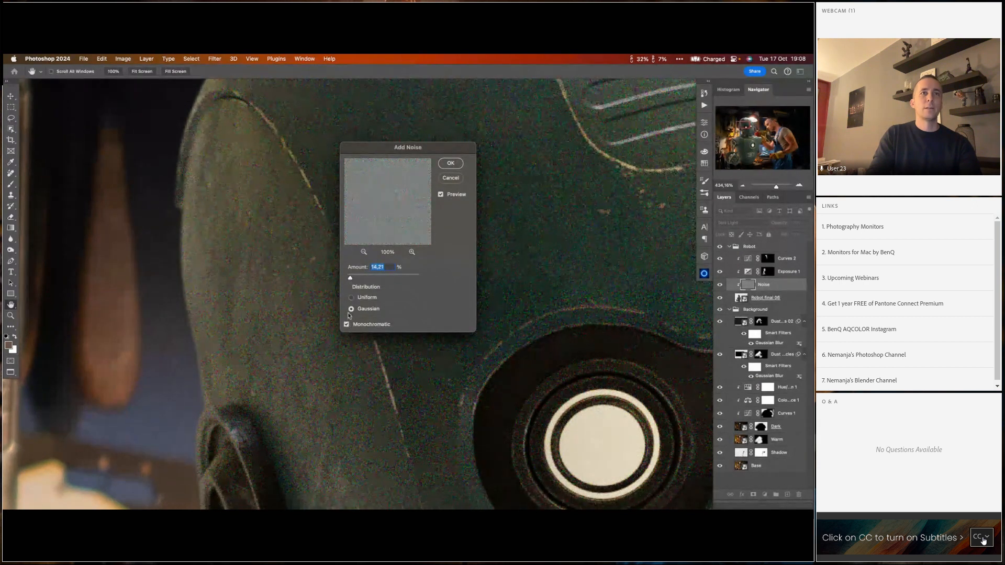
drag(350, 278, 349, 281)
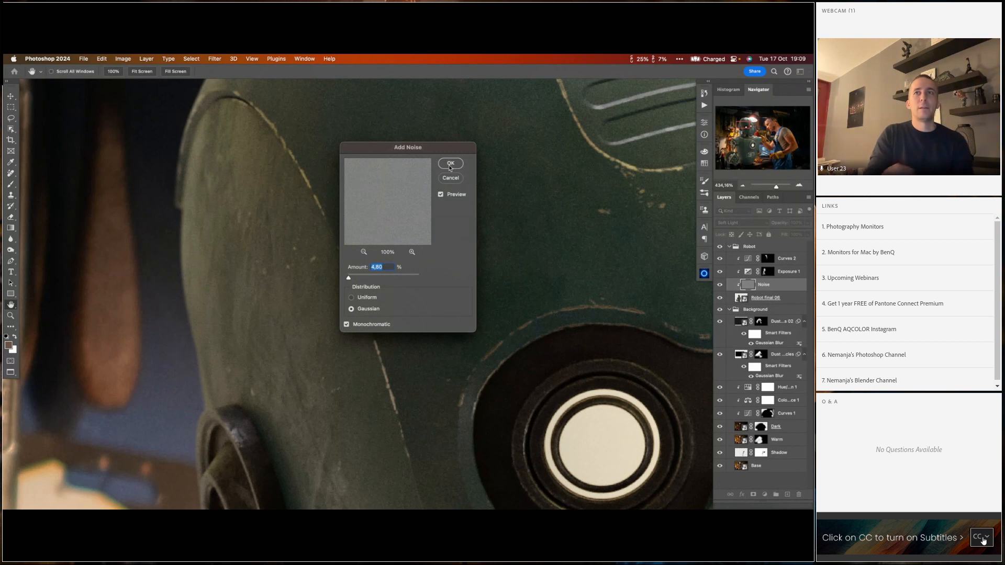
- Set the noise amount to 4.5% and apply the Add Noise filter
text(4)
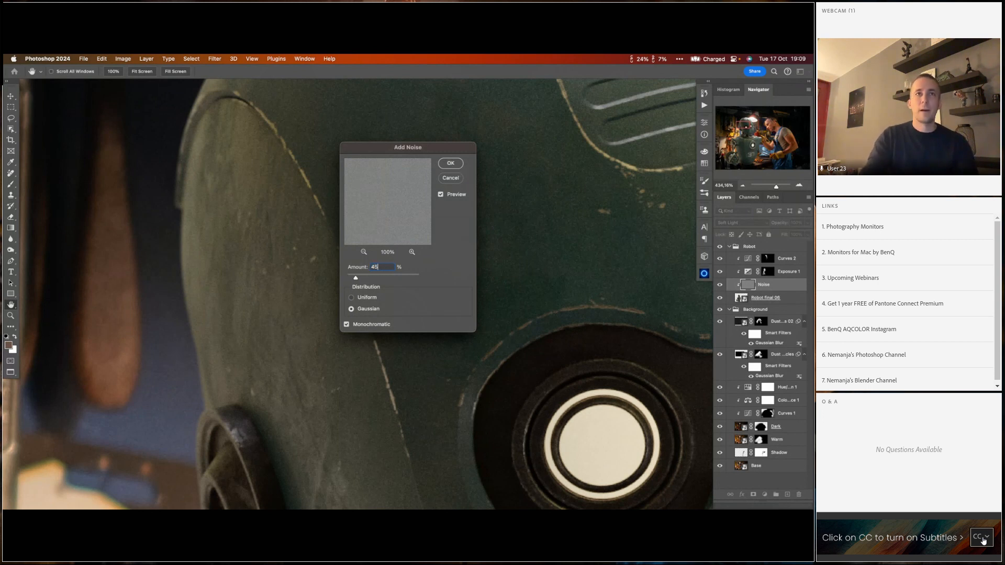
text(5)
key(BackSpace)
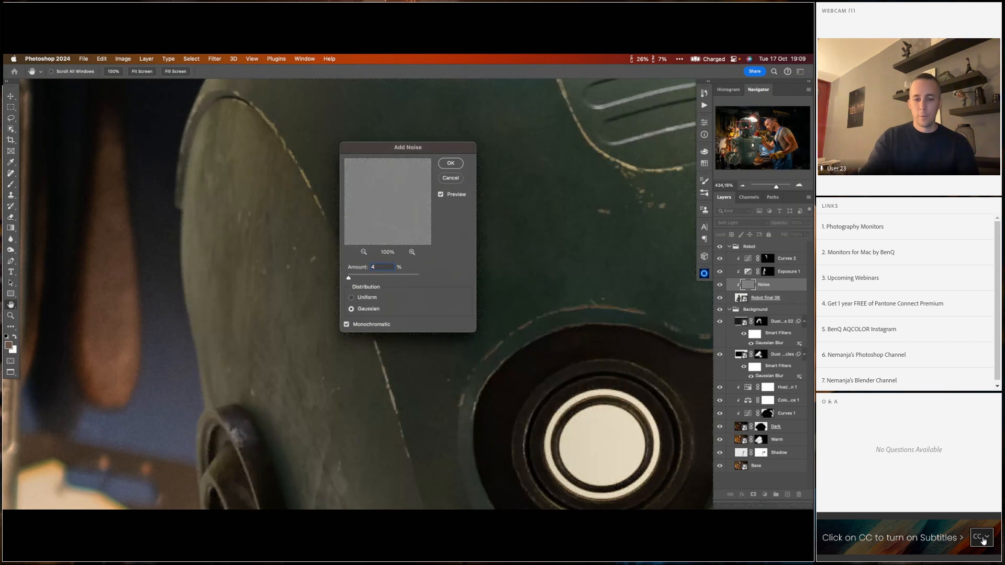
key(Tab)
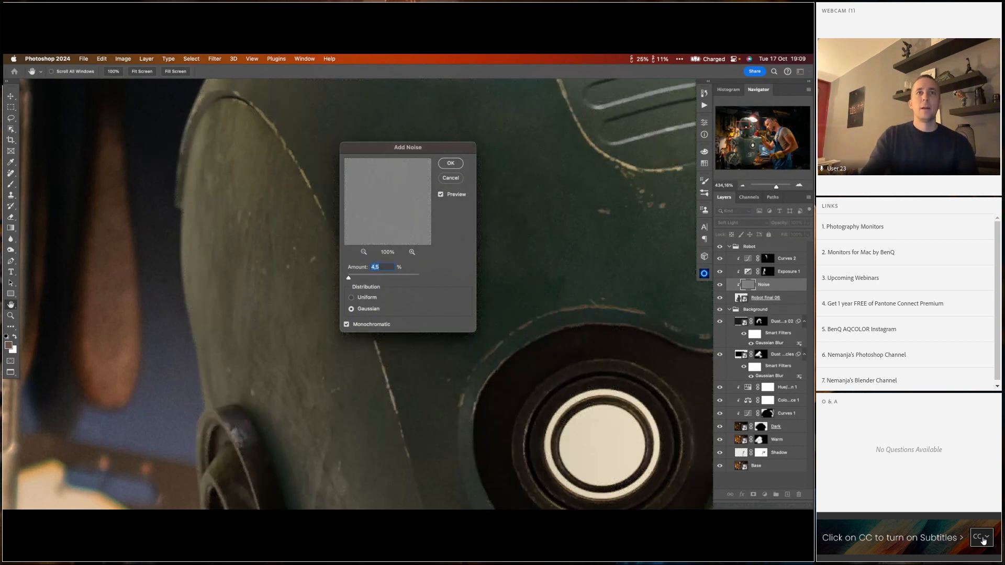
click(454, 167)
- Fade the noise in the Noise layer's Blend If settings by splitting the Current Layer white slider to about 21 / 203
drag(469, 225, 314, 238)
drag(399, 204, 368, 262)
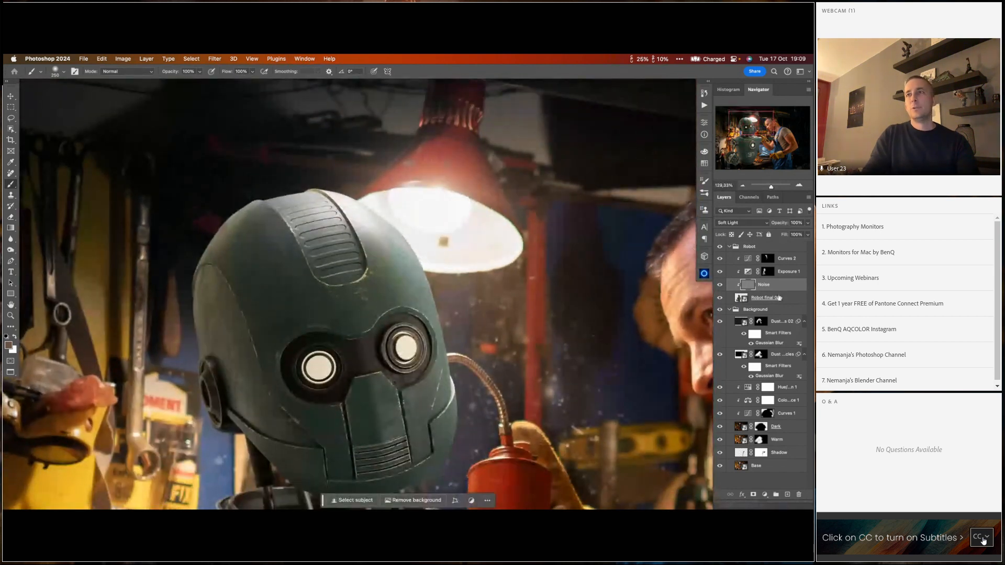
double_click(786, 288)
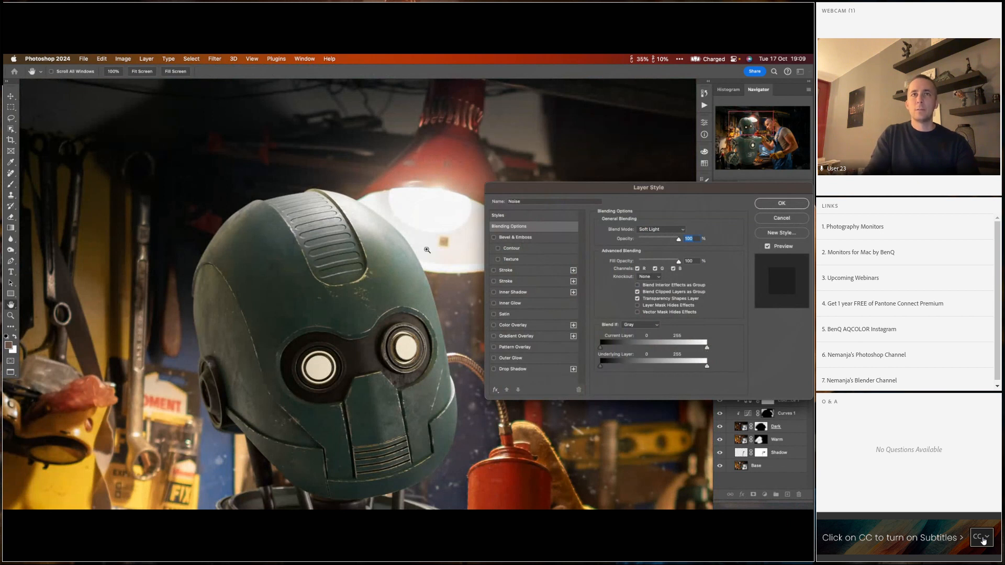
click(404, 244)
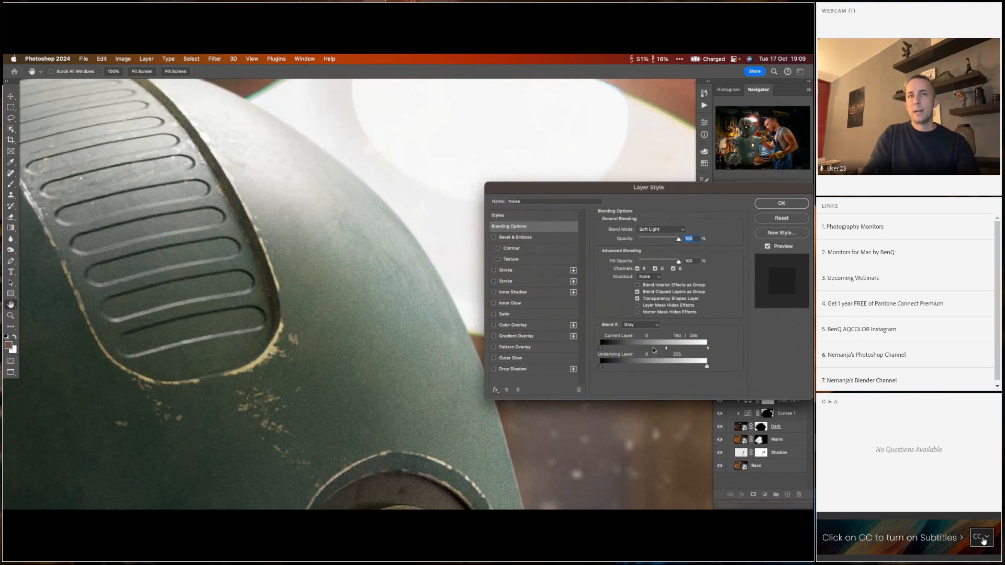
drag(624, 349, 619, 347)
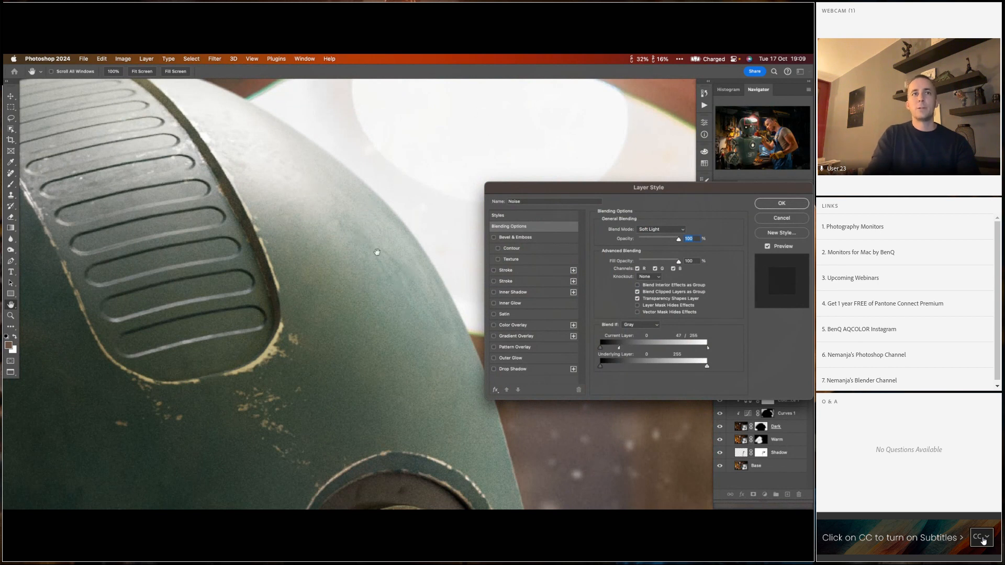
key(alt)
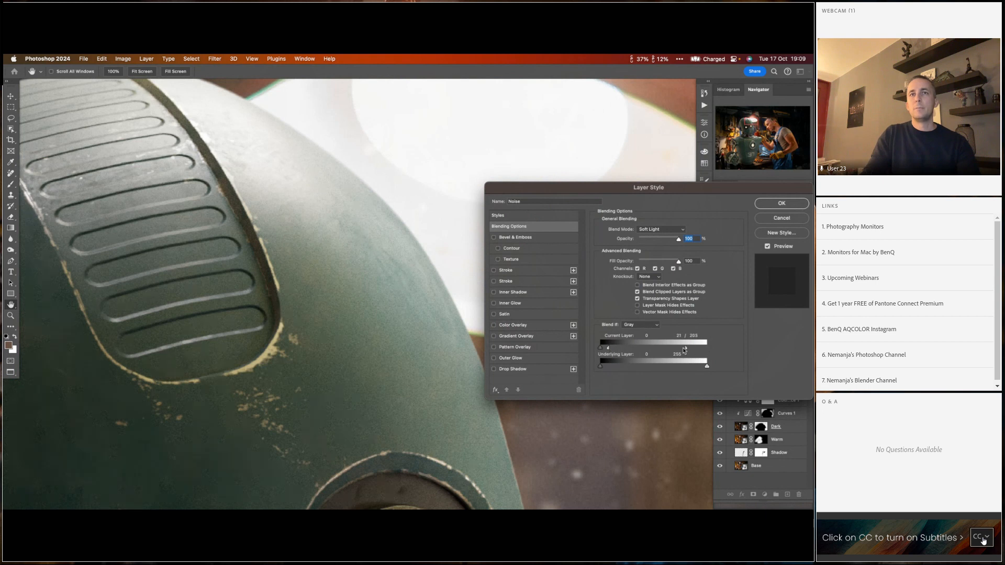
click(774, 206)
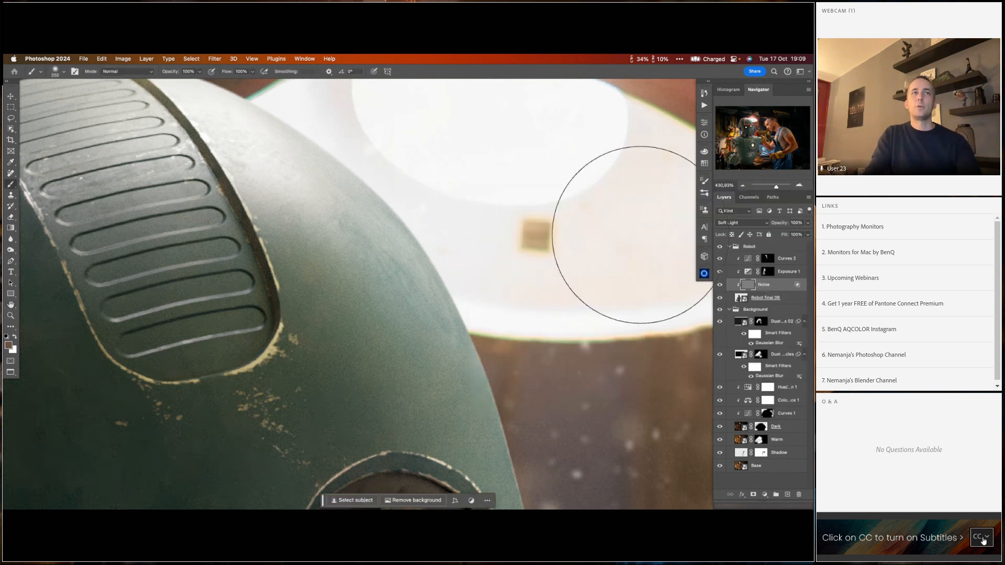
- Examine the whole composite and compare it with the Curves 1 and Dark layers toggled off and on
drag(457, 288, 436, 249)
drag(436, 248, 420, 255)
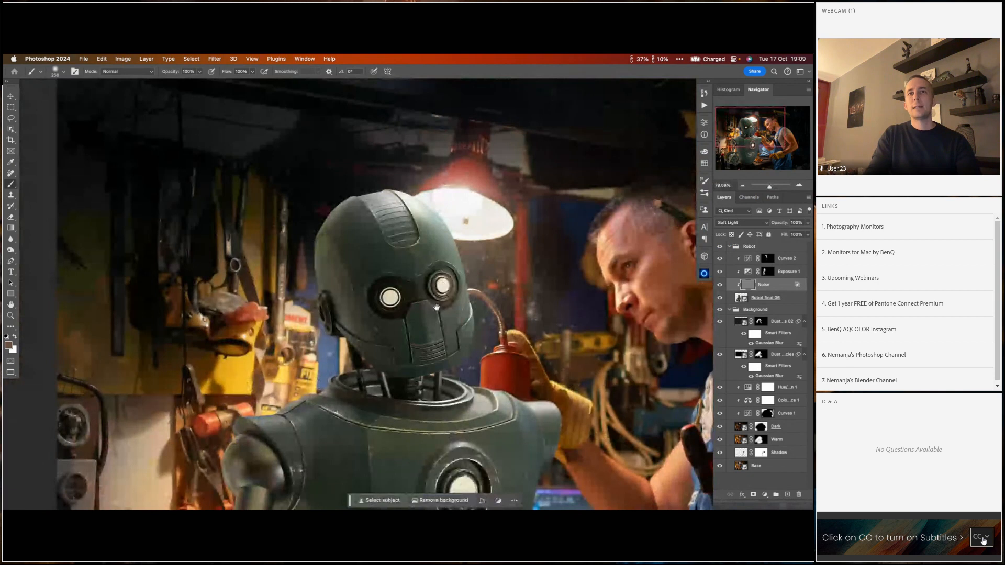
drag(471, 334, 340, 324)
drag(374, 289, 370, 311)
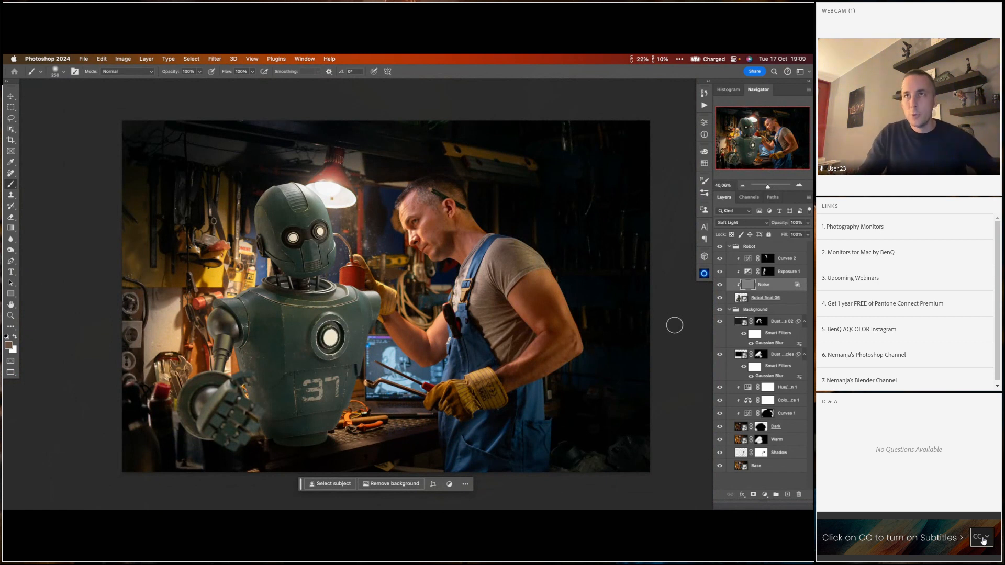
click(720, 414)
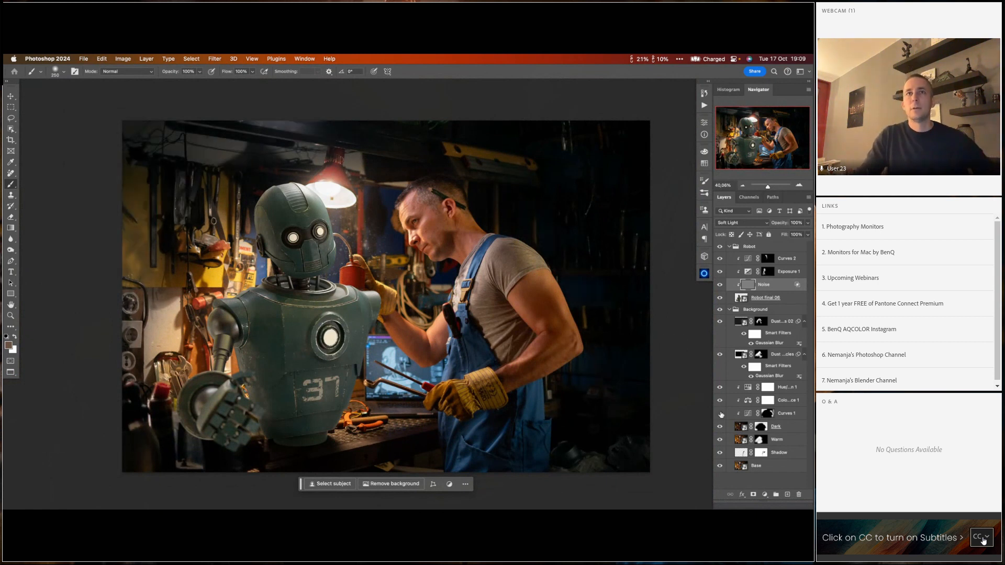
click(721, 413)
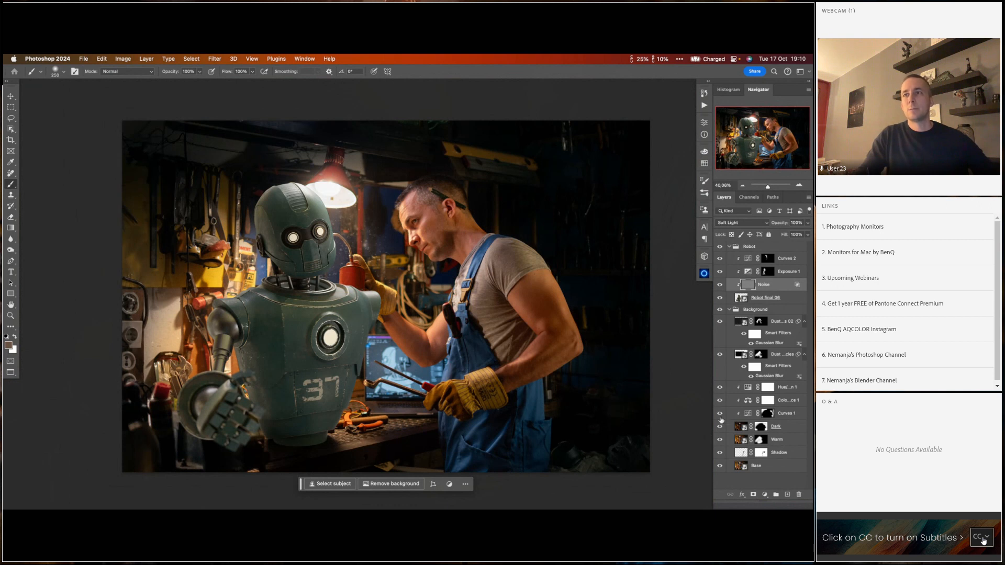
click(721, 428)
click(721, 427)
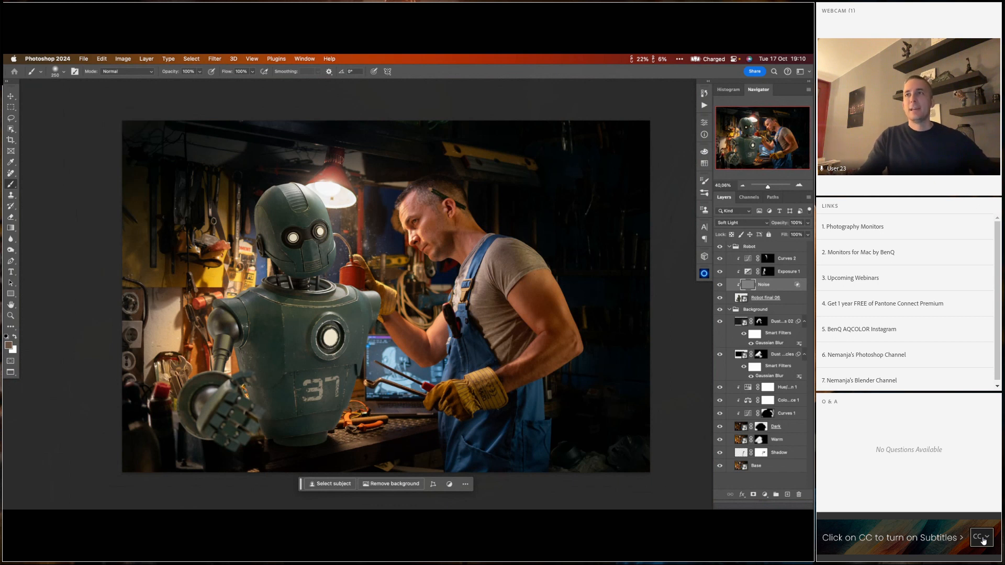
- Place the Spray can image as the topmost layer above the Robot group and re-clip Exposure 1 and Curves 2 to the robot
drag(292, 507, 294, 377)
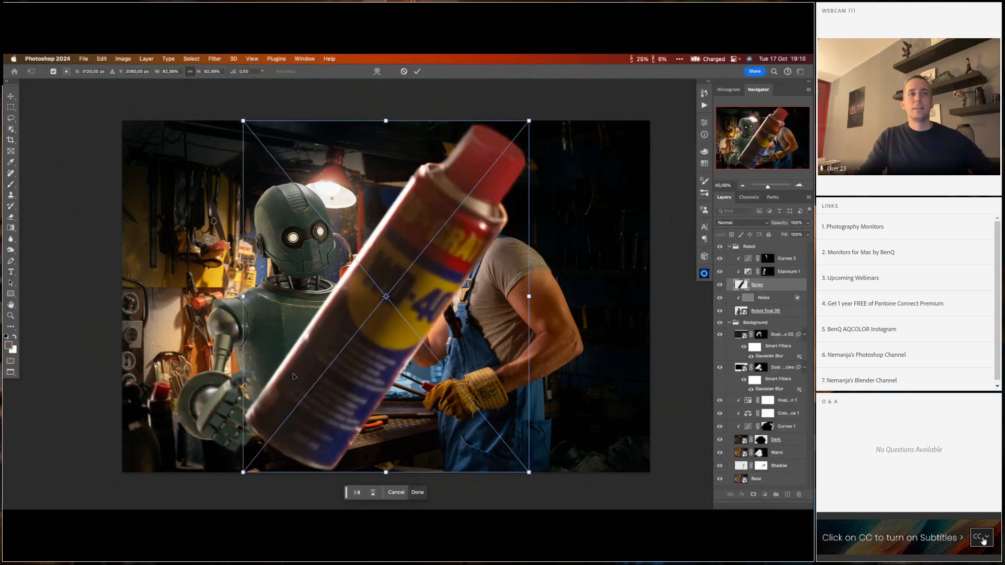
key(Return)
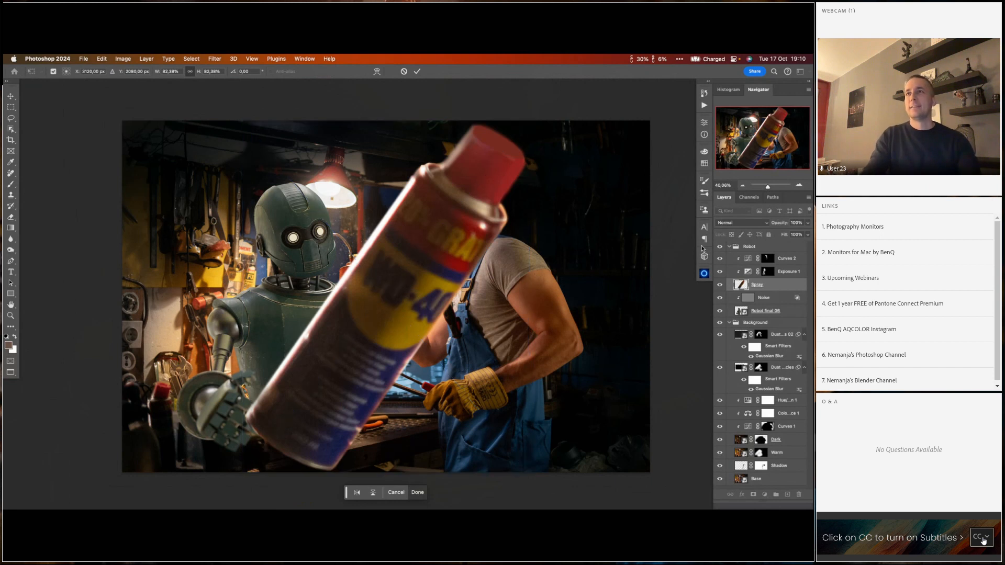
drag(743, 284, 752, 247)
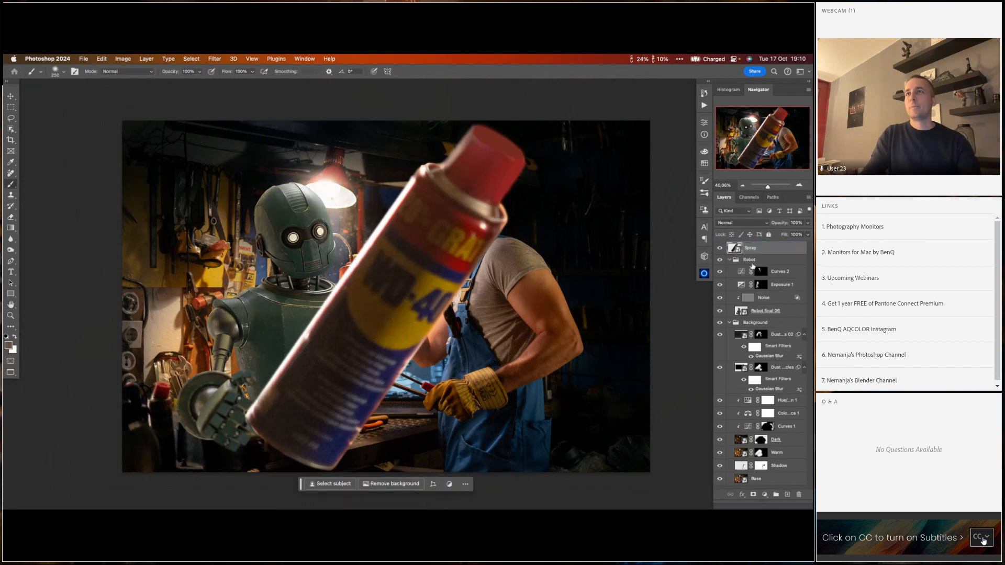
alt+click(748, 291)
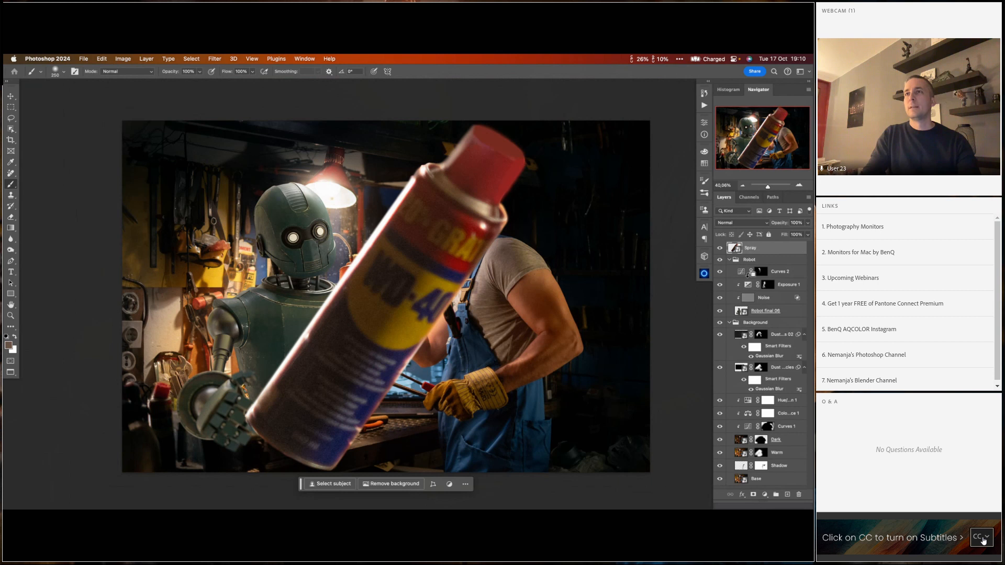
alt+click(748, 276)
- Scale the spray can down and position it in the robot's raised hand
key(ctrl+t)
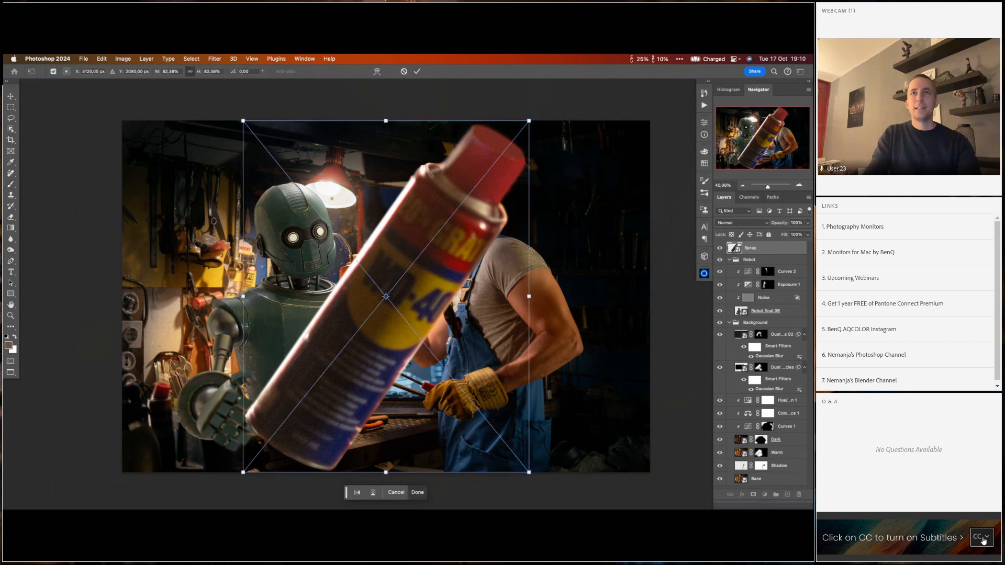
mouse_move(530, 295)
mouse_down()
mouse_move(359, 315)
mouse_move(236, 439)
mouse_up()
drag(283, 414, 294, 327)
key(Return)
scroll(256, 387, up, 1)
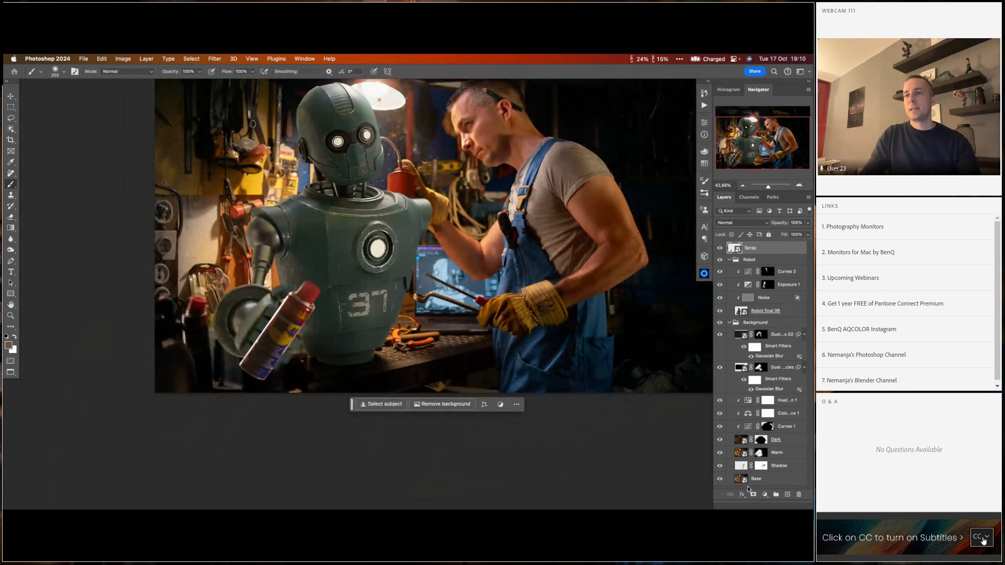
- Add a layer mask to the Spray layer and load the robot layer's outline as a selection
click(753, 494)
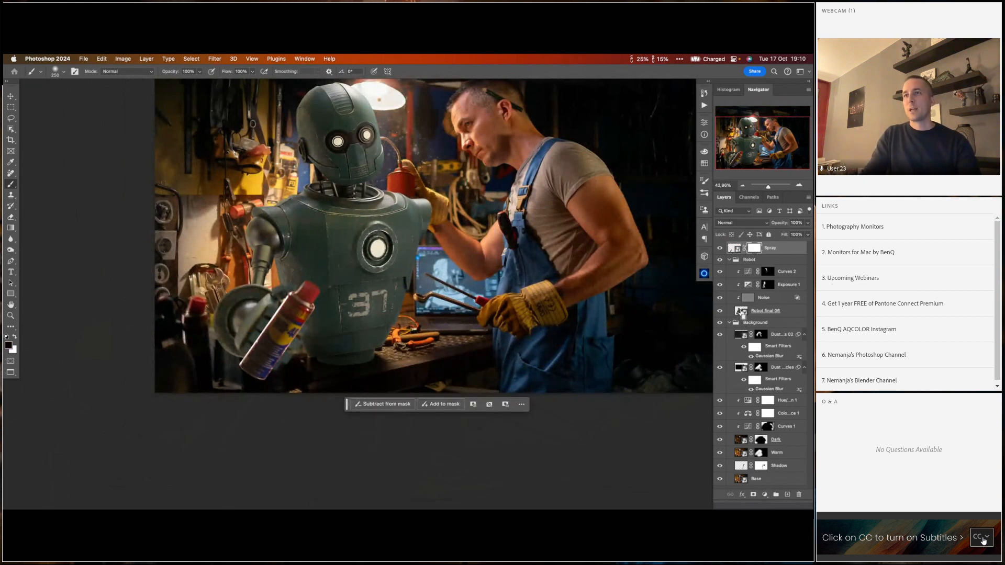
super+click(742, 311)
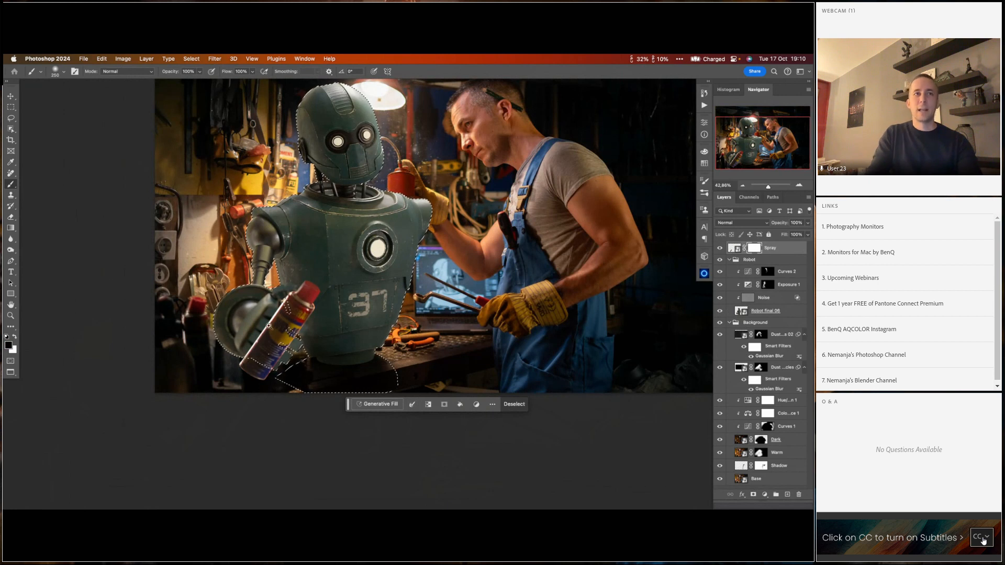
scroll(269, 326, up, 5)
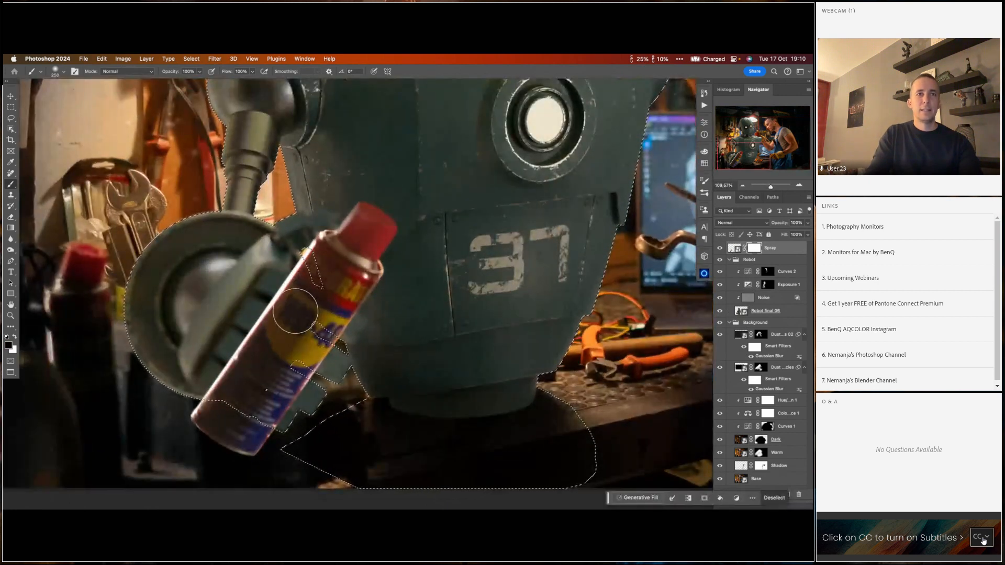
- Paint the Spray mask inside the robot selection so the can goes behind the fingers, restoring its upper label area
mouse_move(296, 311)
mouse_down()
mouse_move(278, 294)
mouse_move(266, 324)
mouse_move(292, 265)
mouse_move(279, 330)
mouse_move(316, 336)
mouse_move(319, 362)
mouse_move(337, 360)
mouse_move(314, 352)
mouse_move(342, 374)
mouse_move(257, 328)
mouse_move(237, 377)
mouse_move(244, 356)
mouse_move(272, 357)
mouse_move(301, 384)
mouse_up()
key(bracketleft)
key(bracketleft)
key(bracketleft)
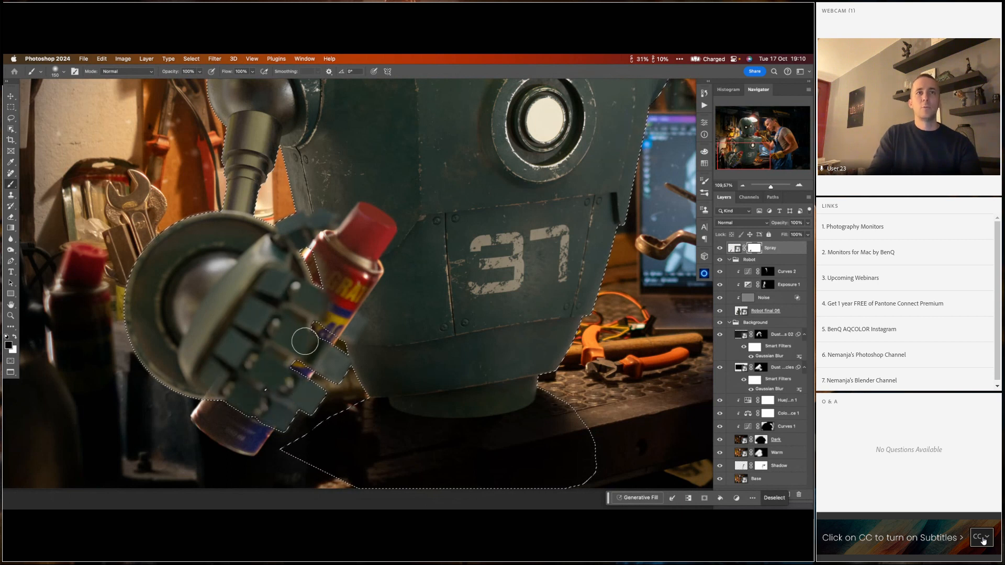
key(x)
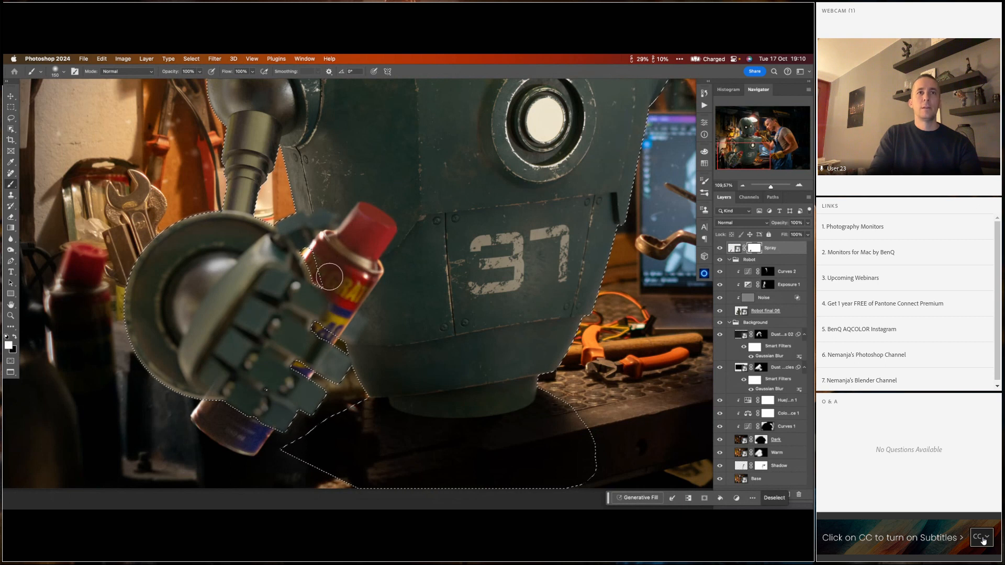
mouse_move(329, 277)
mouse_down()
mouse_move(347, 313)
mouse_move(310, 350)
mouse_move(336, 326)
mouse_move(325, 309)
mouse_move(354, 330)
mouse_move(314, 305)
mouse_move(358, 333)
mouse_move(319, 308)
mouse_up()
key(x)
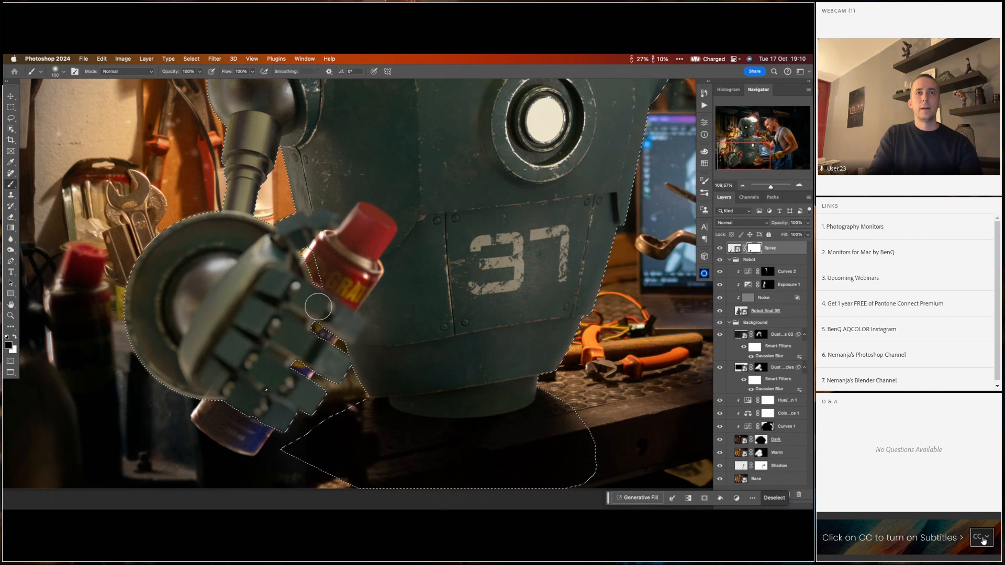
- Switch to the Hard Round brush with 82% hardness and drop the robot outline selection
right_click(355, 331)
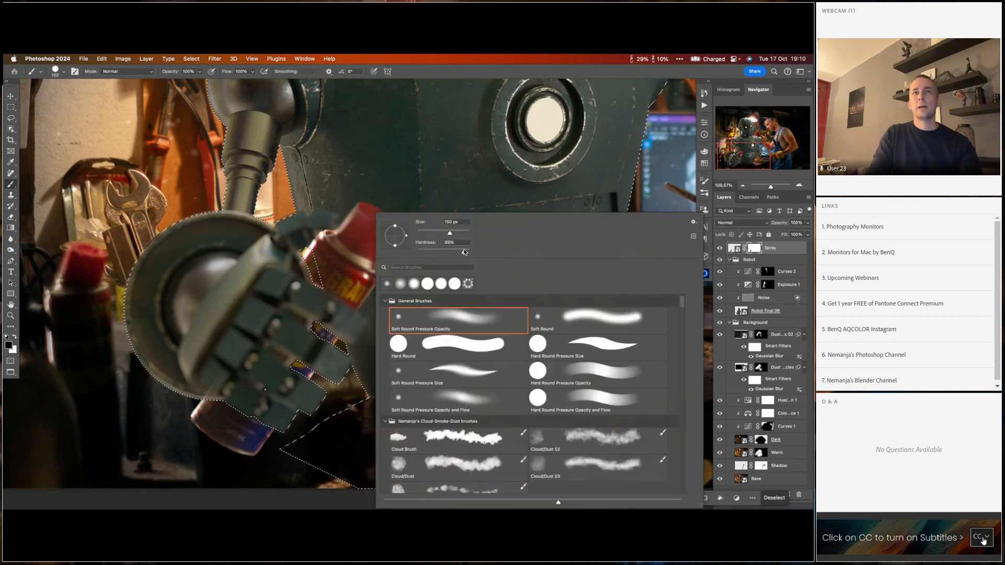
click(477, 357)
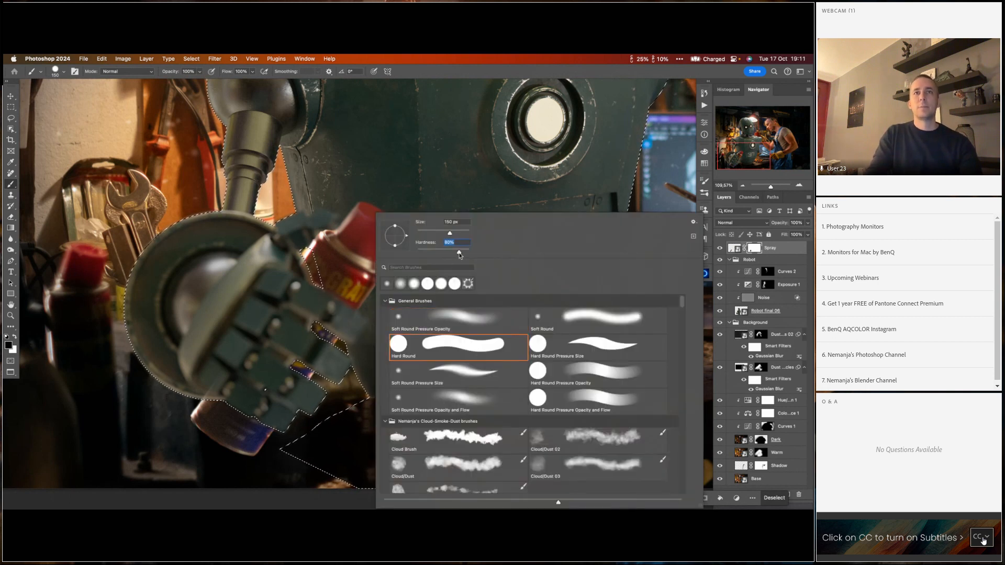
drag(464, 252, 459, 252)
click(418, 163)
drag(343, 311, 367, 311)
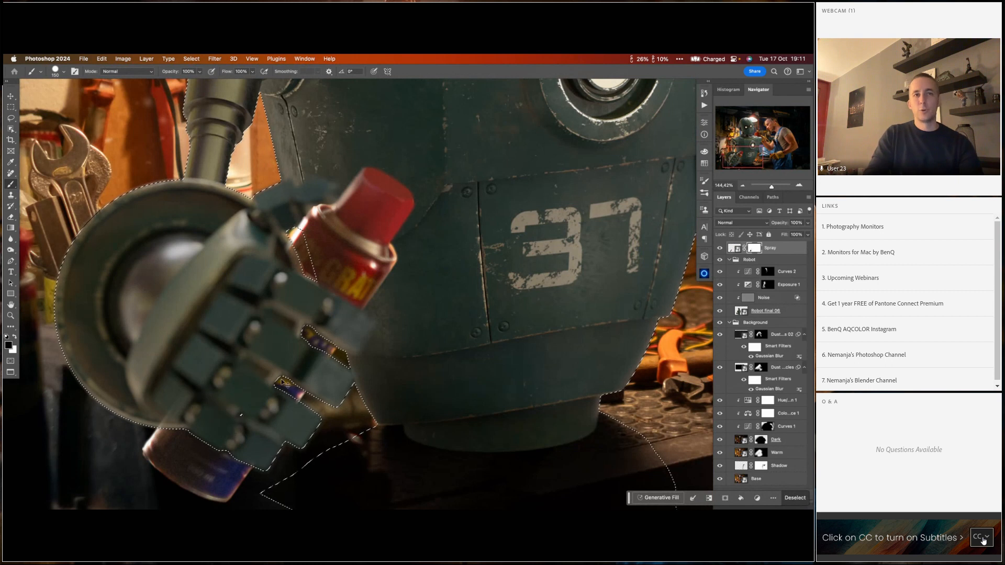
key(super+d)
- Reduce the brush to 15 px for detail work between the robot's fingers and set its hardness to 0%
key(bracketleft)
key(bracketleft)
key(bracketleft)
key(bracketleft)
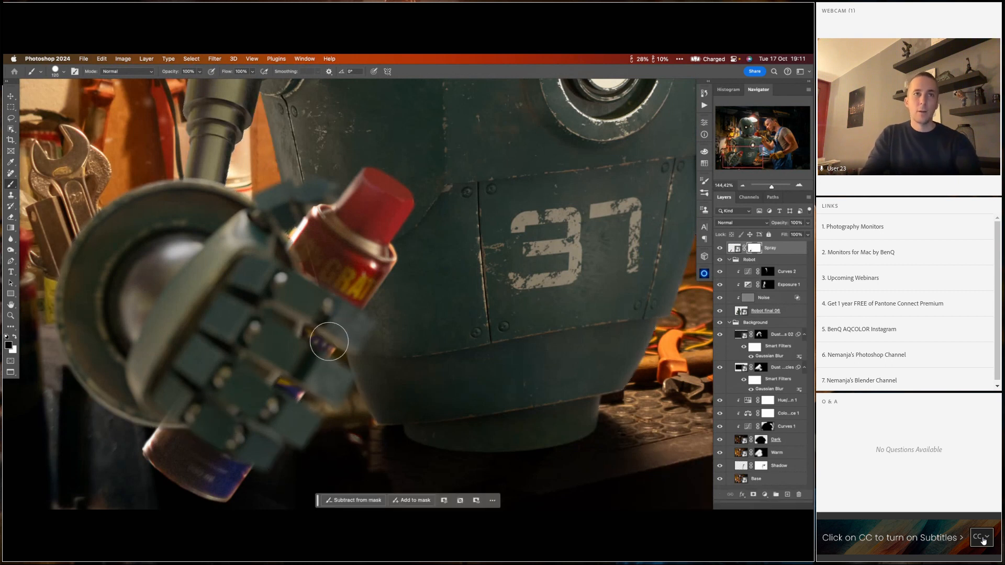
key(bracketleft)
key(bracketleft)
key(bracketleft)
key(bracketleft)
key(bracketleft)
drag(296, 331, 348, 293)
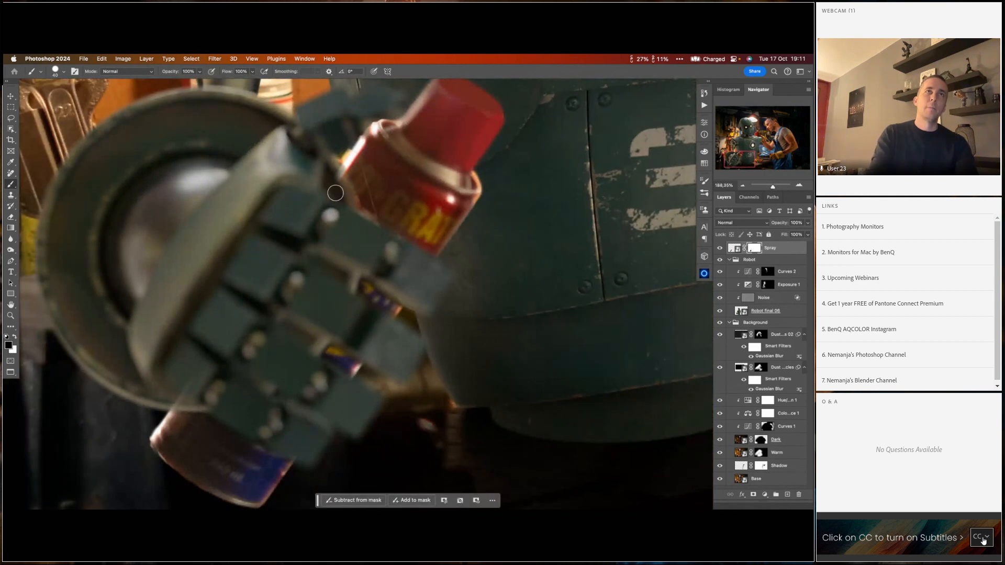
key(bracketleft)
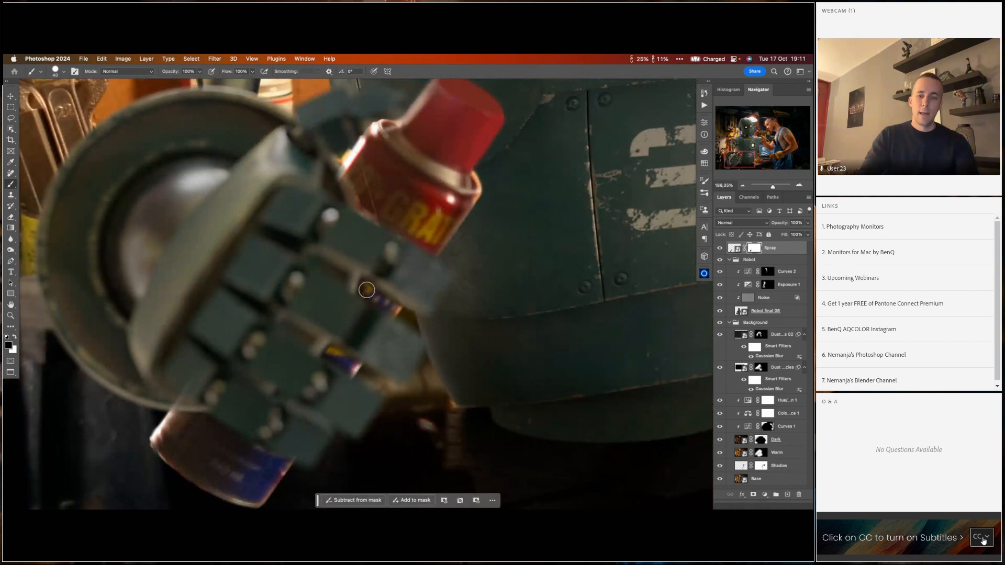
key(bracketleft)
key(bracketleft)
key(bracketleft)
right_click(352, 279)
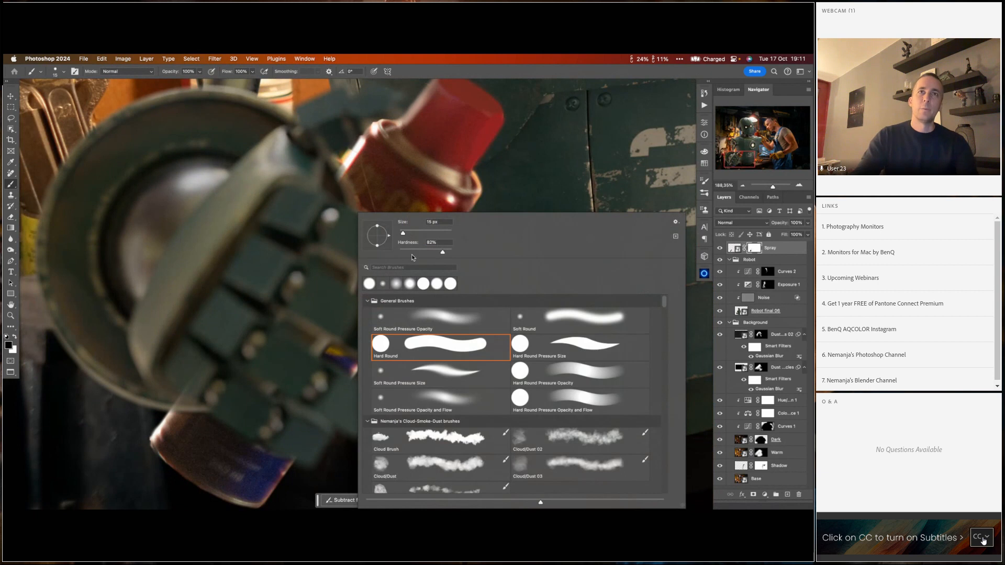
drag(412, 256, 380, 256)
key(Return)
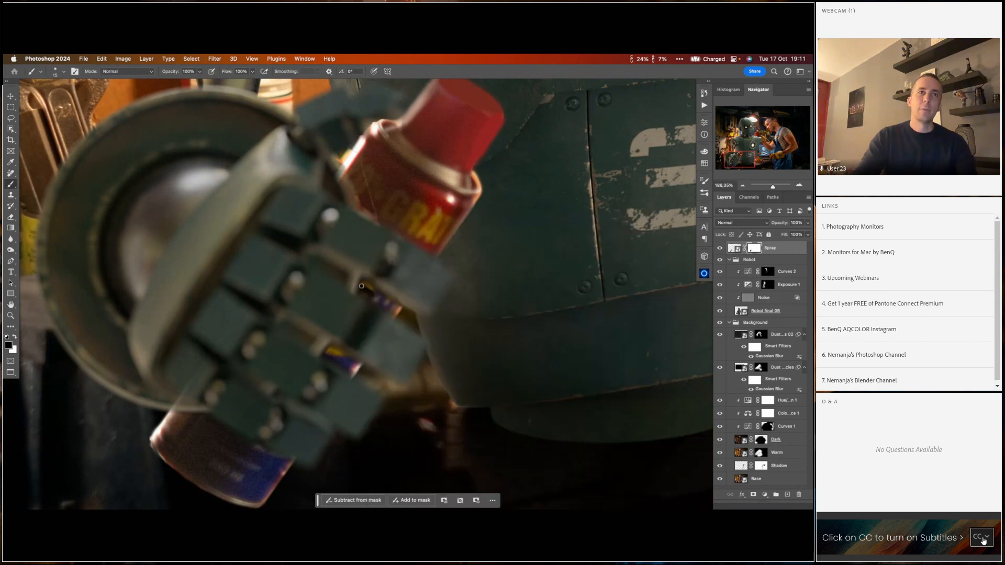
- Refine the Spray mask with a small soft brush, revealing the can in the gaps between the robot's fingers
key(x)
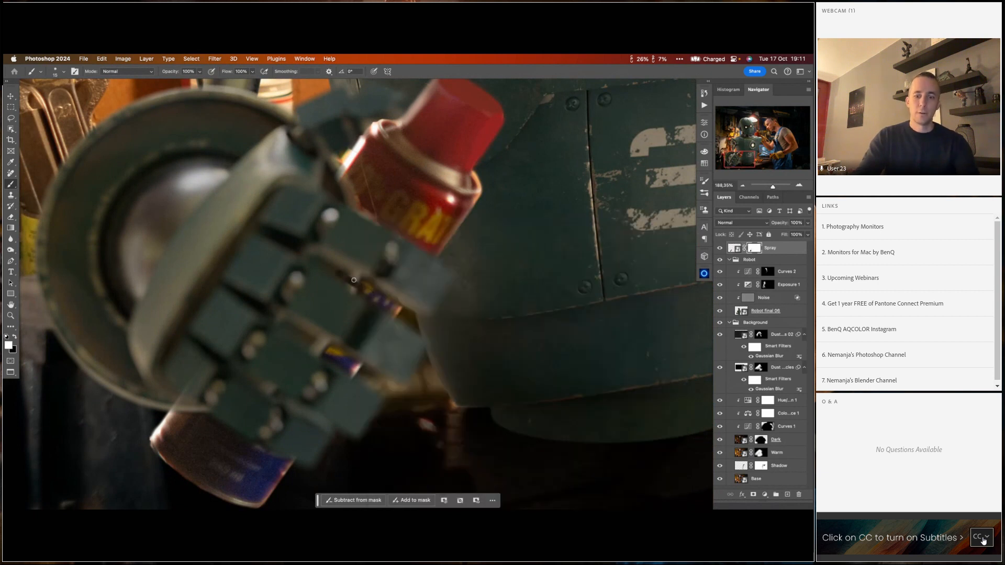
right_click(354, 281)
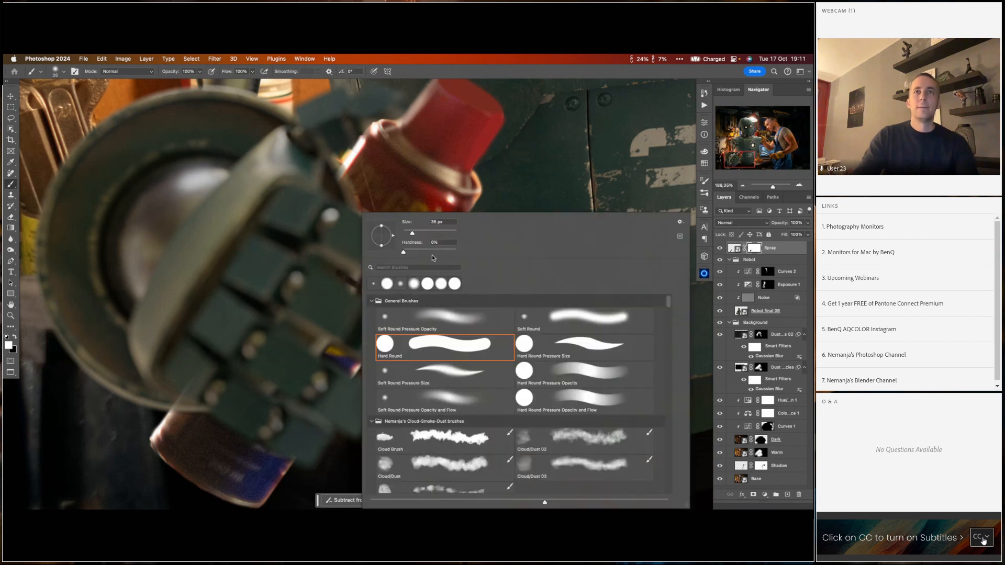
key(Return)
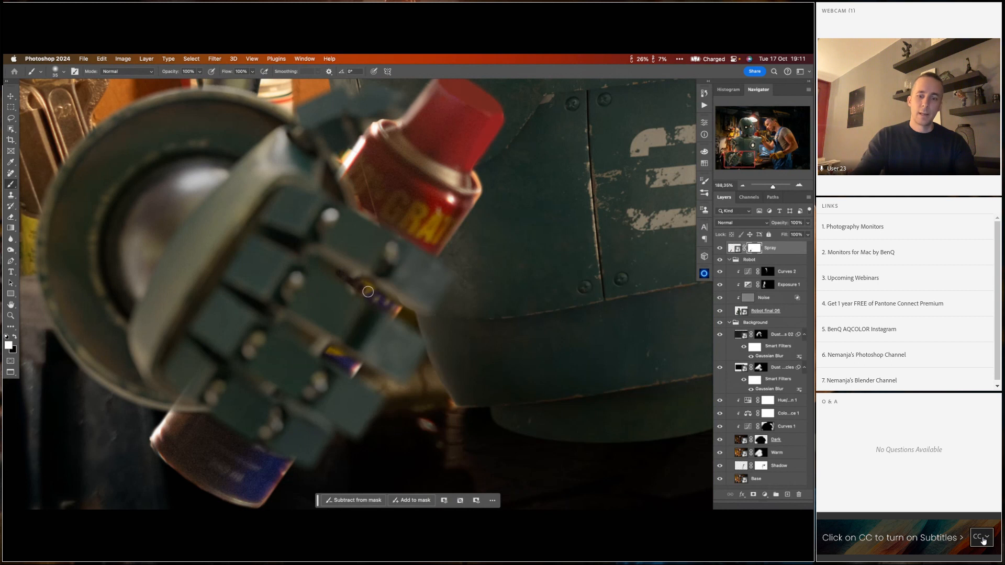
right_click(392, 270)
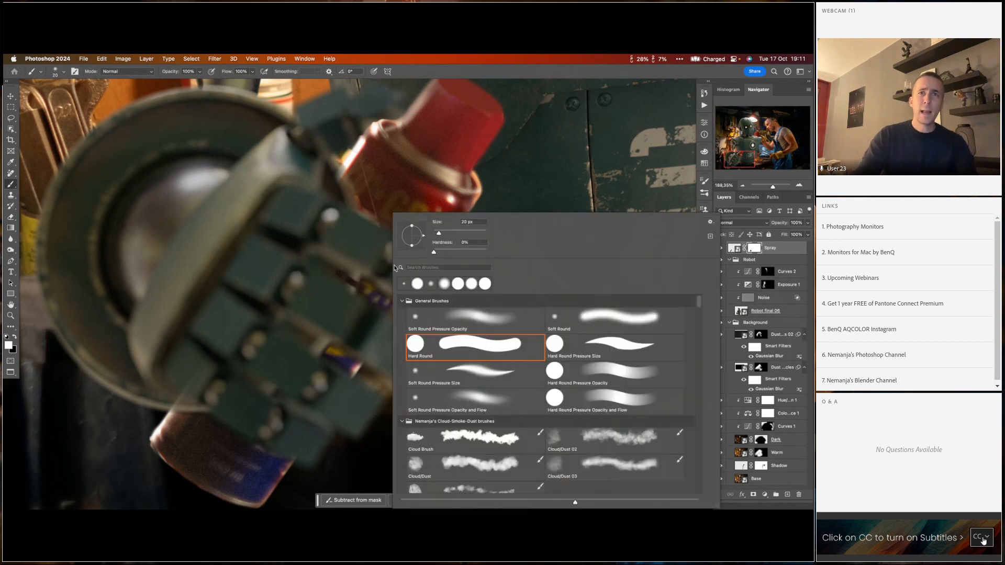
click(462, 324)
click(355, 280)
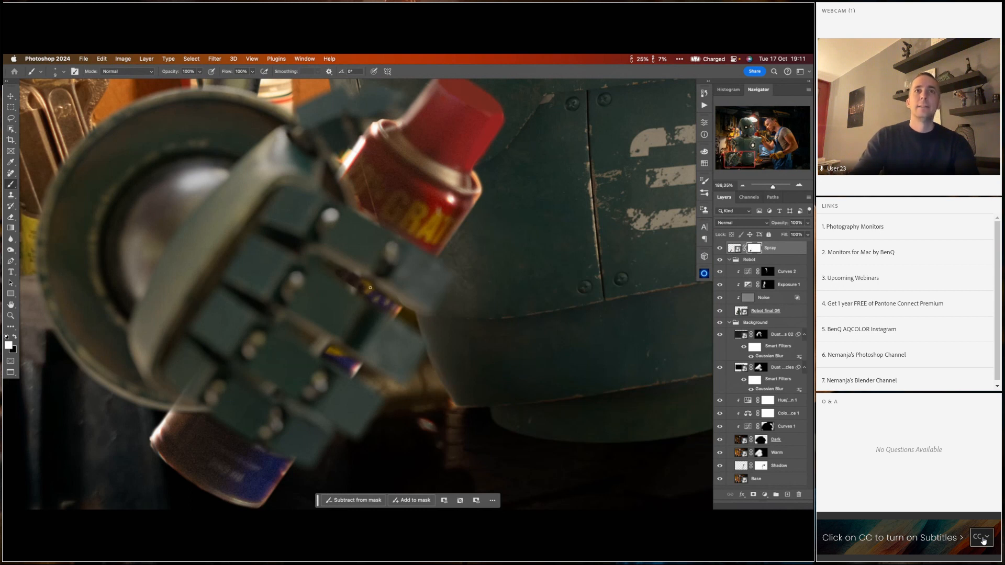
key(bracketright)
key(x)
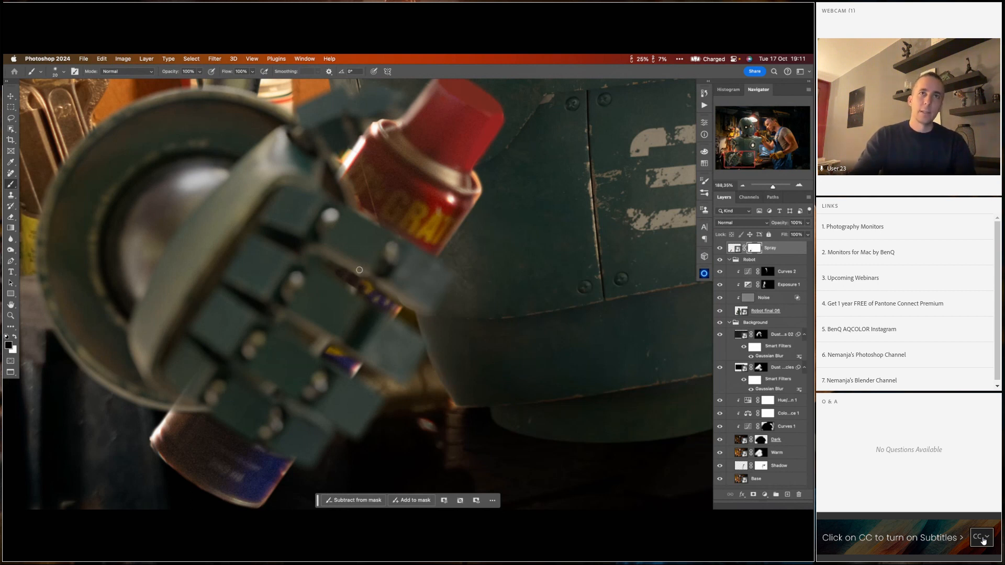
key(x)
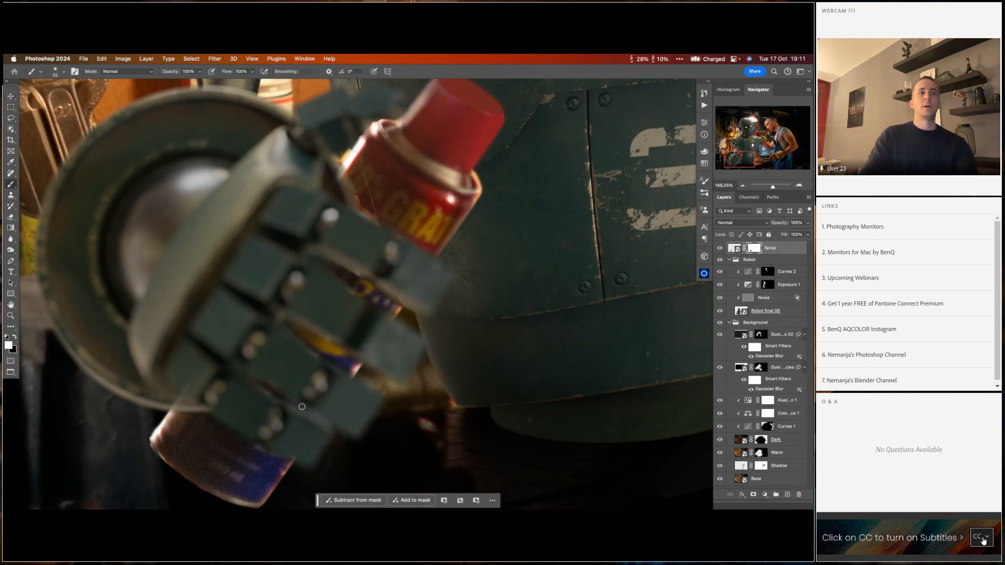
- Add an Exposure adjustment clipped to the Spray layer and lower its exposure to -1.71
scroll(319, 319, down, 10)
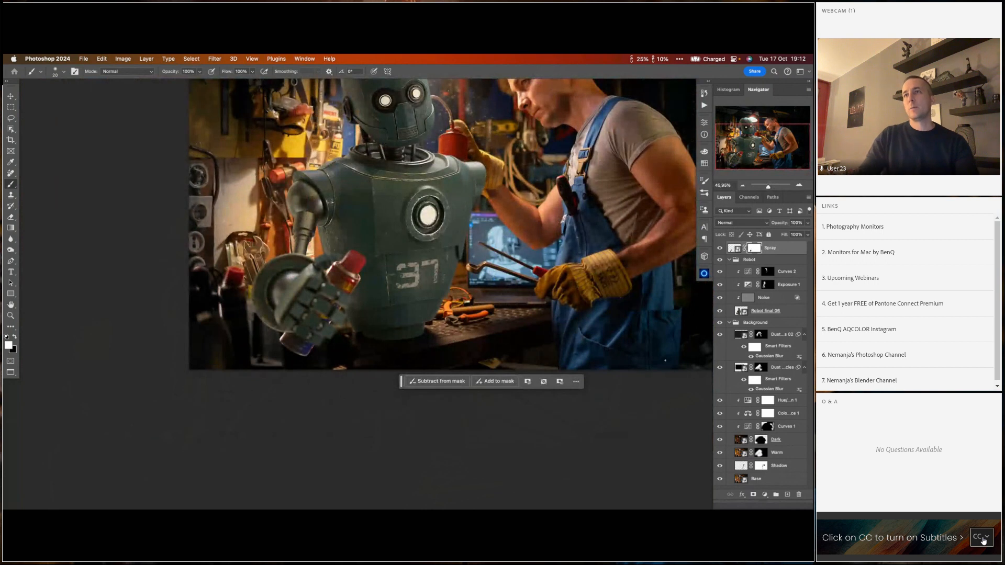
click(764, 496)
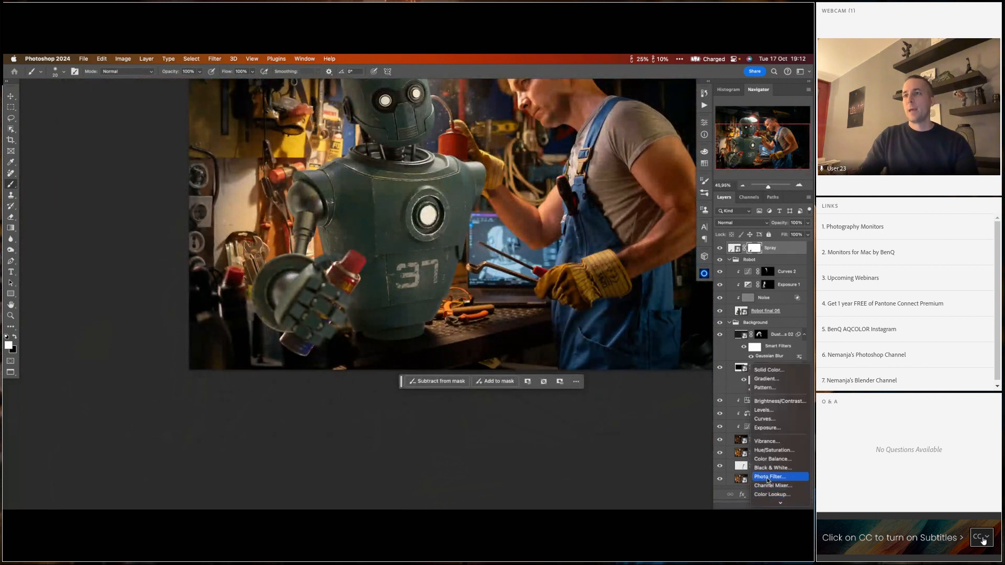
click(767, 429)
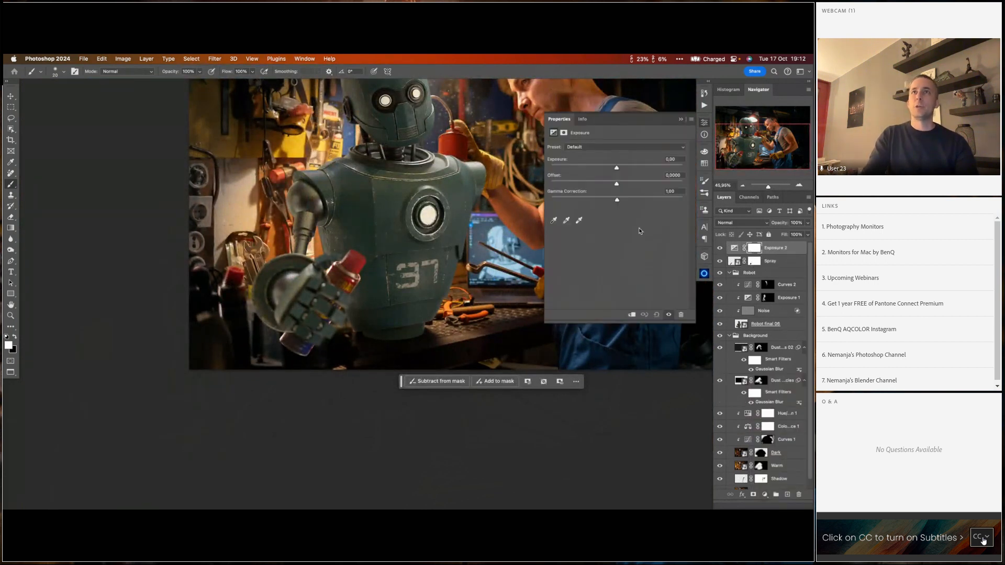
click(633, 316)
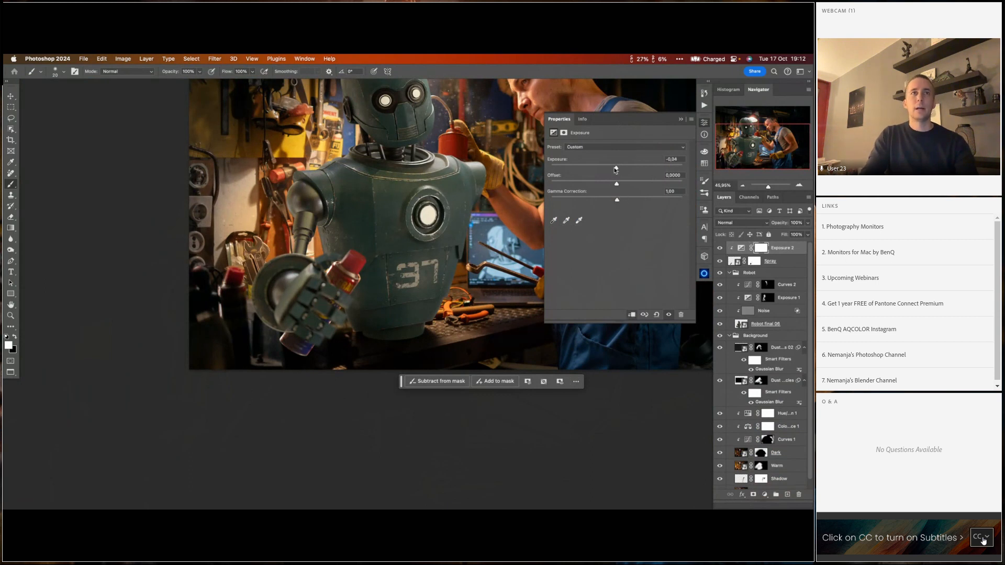
drag(616, 170, 601, 173)
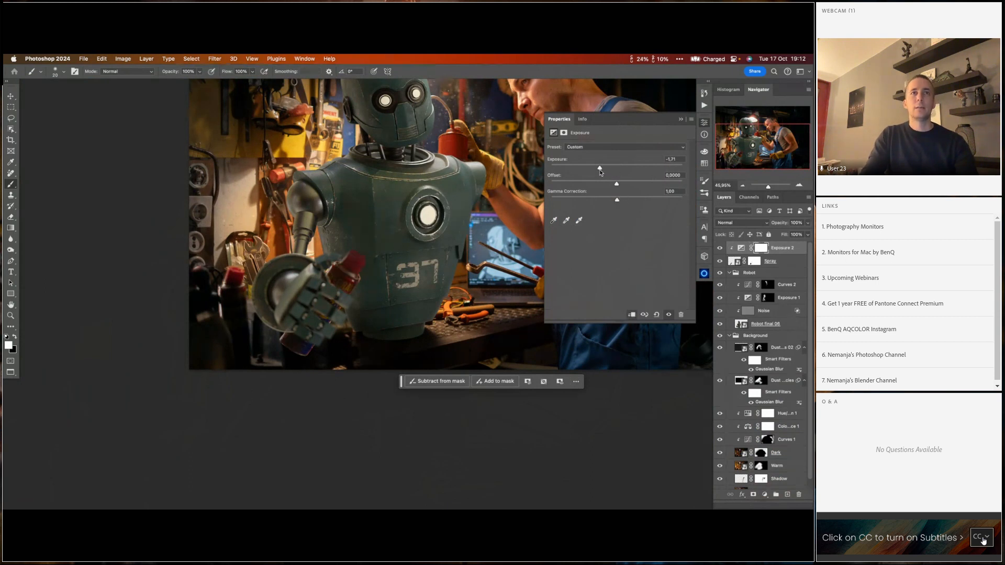
- Invert the Exposure 2 mask and paint the darkening back onto the can around the robot's fingers with a larger brush
click(758, 248)
key(super+i)
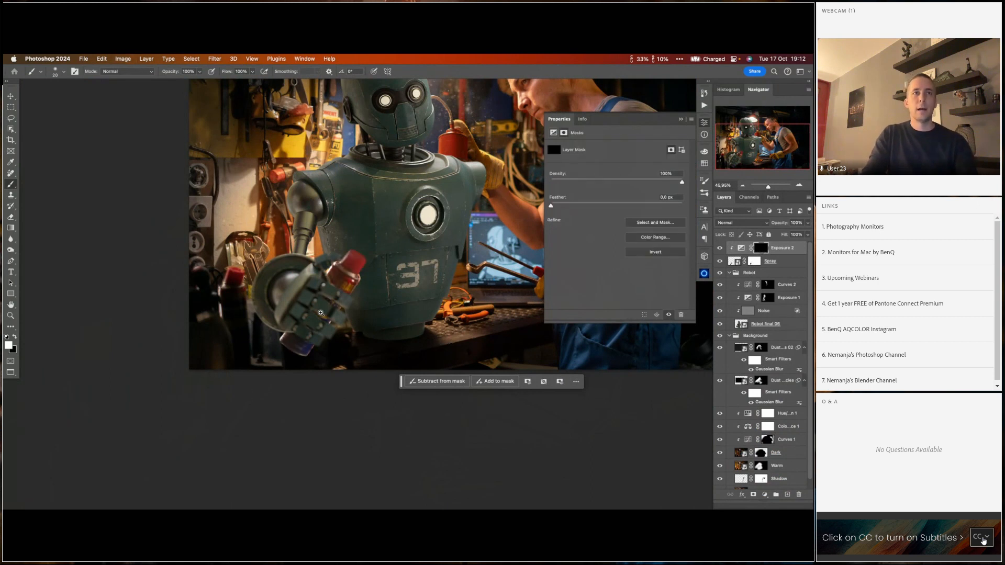
scroll(320, 313, up, 6)
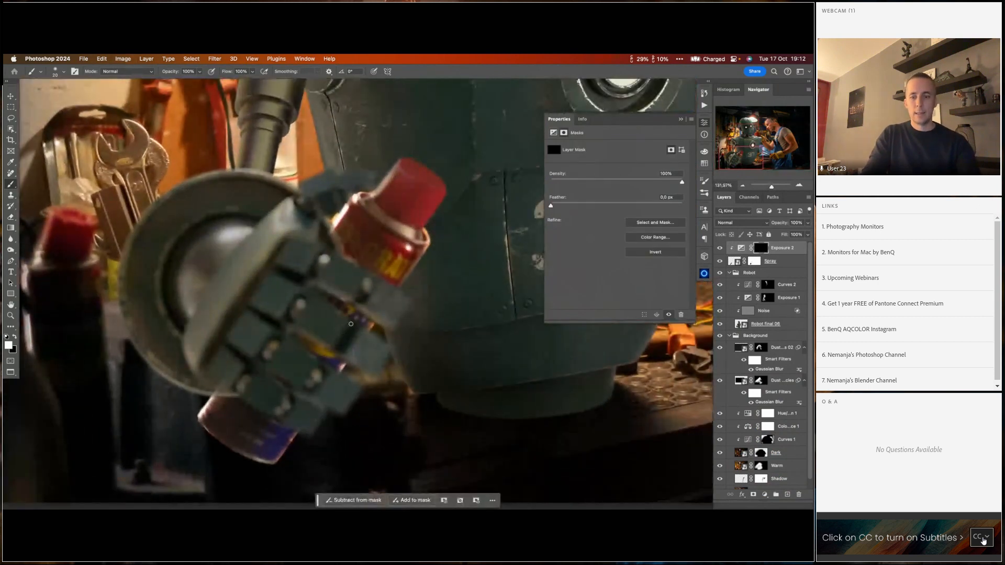
key(bracketright)
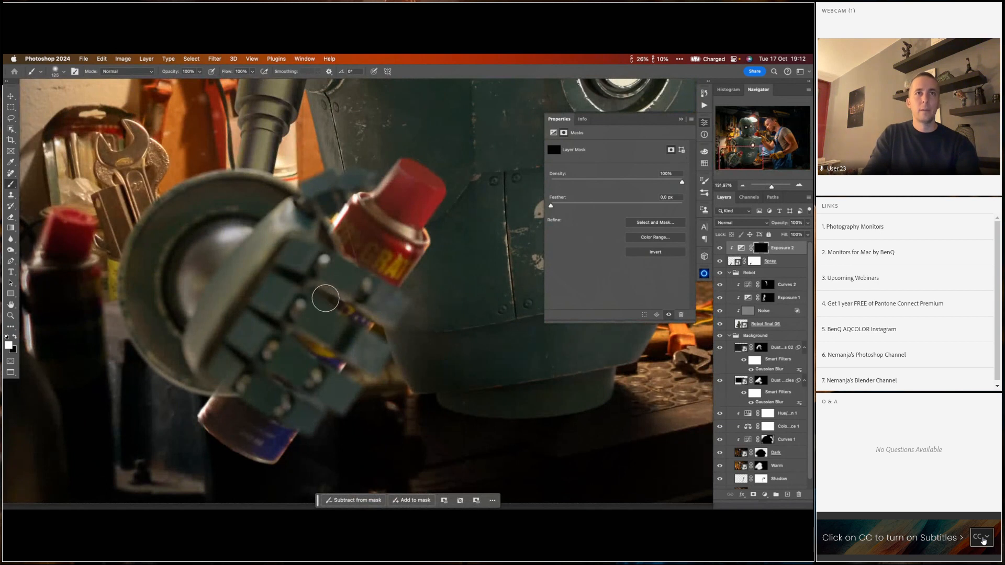
key(bracketright)
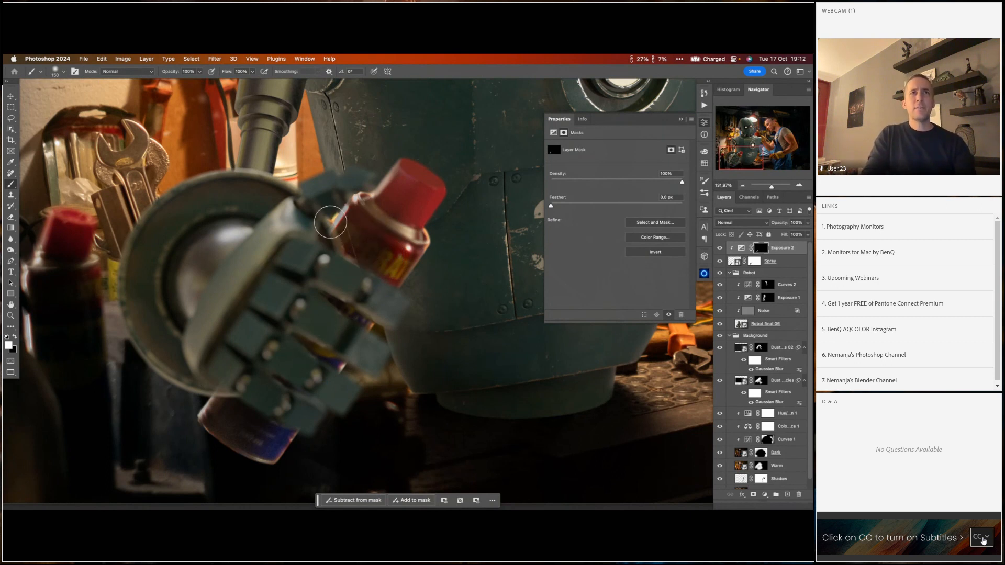
mouse_move(348, 254)
mouse_down()
mouse_move(291, 264)
mouse_move(366, 268)
mouse_up()
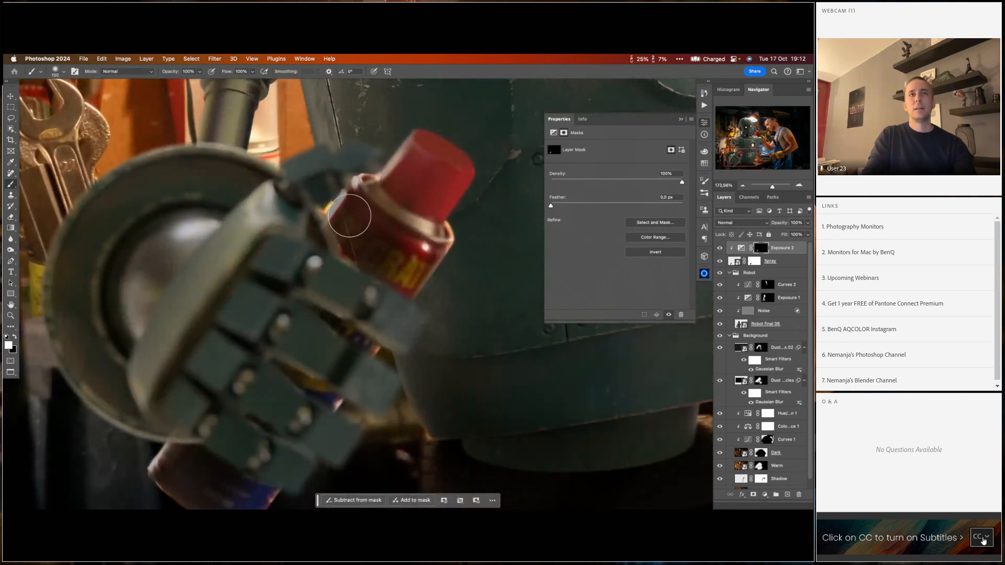
key(x)
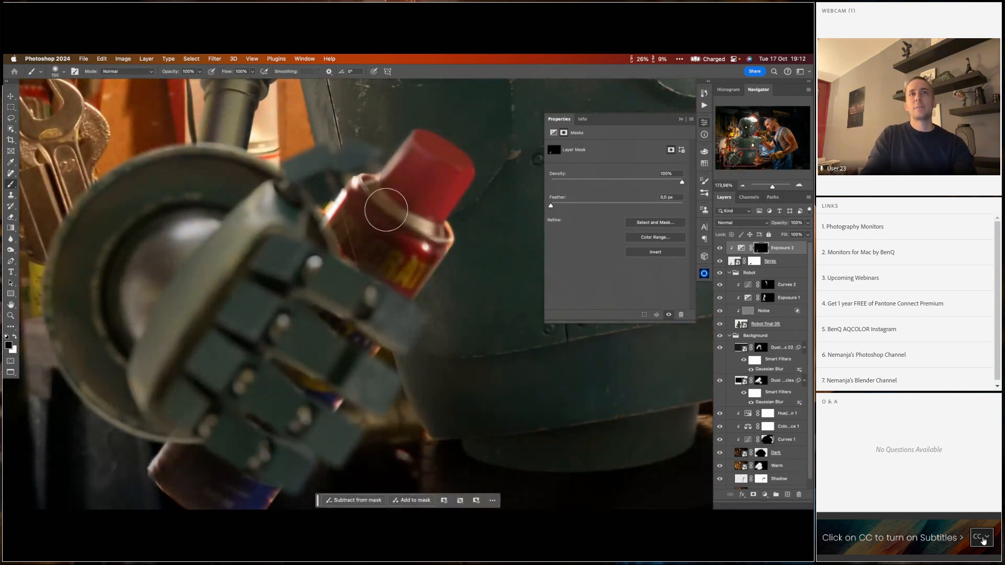
- Add a new layer clipped to the Spray layer, paint over the can's edge beside the fingers, and undo the last stroke
click(734, 262)
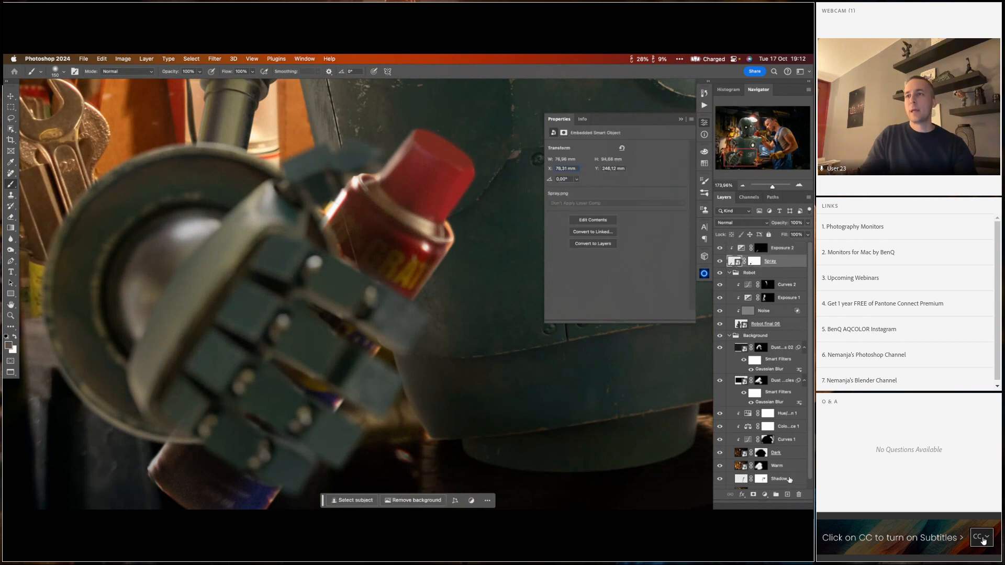
click(787, 495)
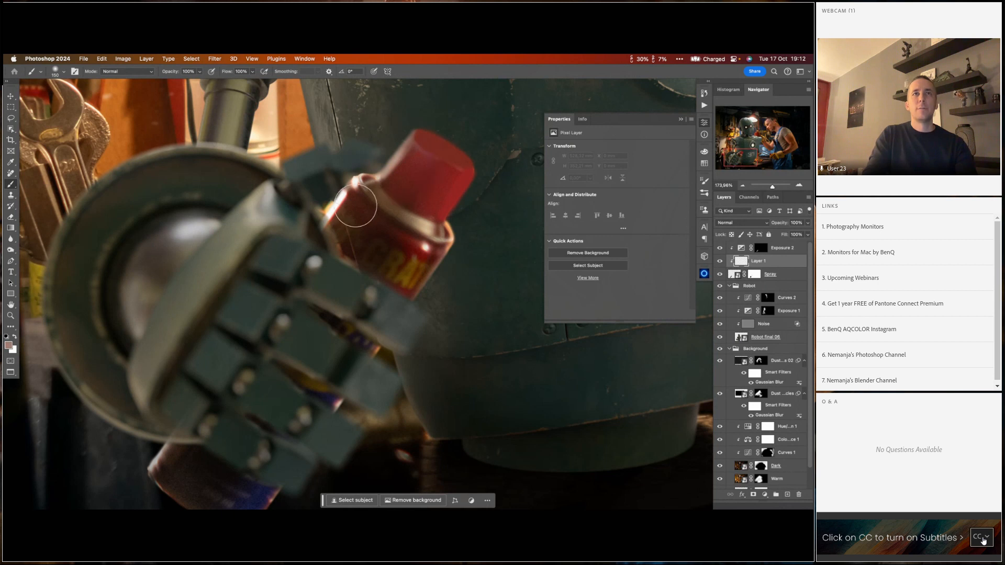
drag(343, 195, 319, 212)
key(super+z)
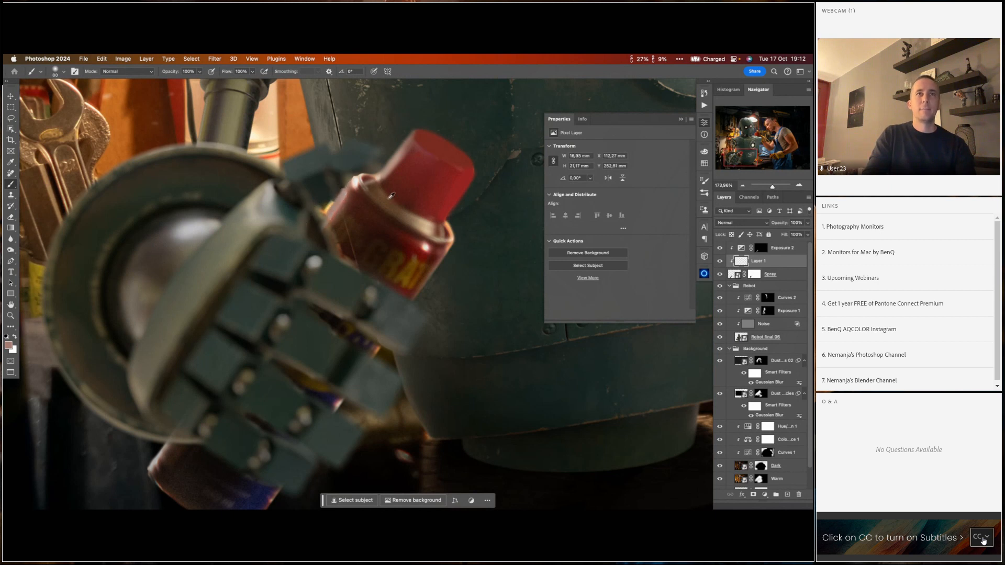
- Set the painting color to the pale beige c4b6ac and paint on the clipped layer over the lower end of the spray can
alt+click(389, 199)
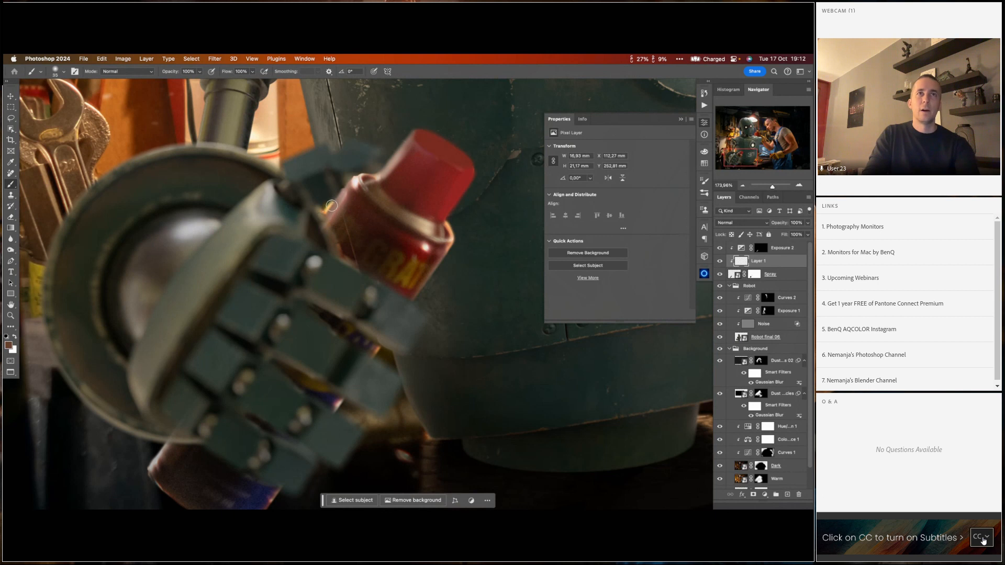
click(8, 345)
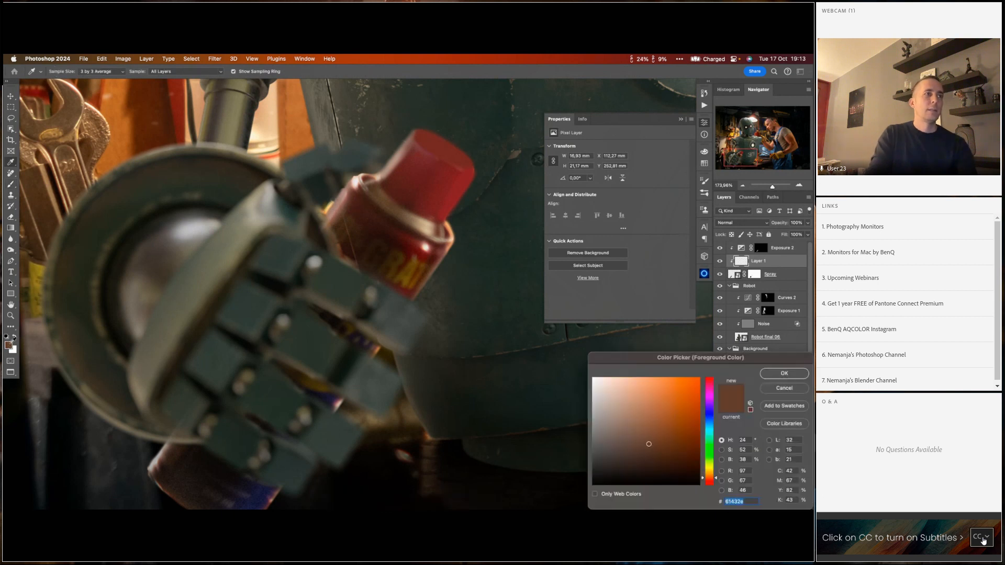
click(606, 402)
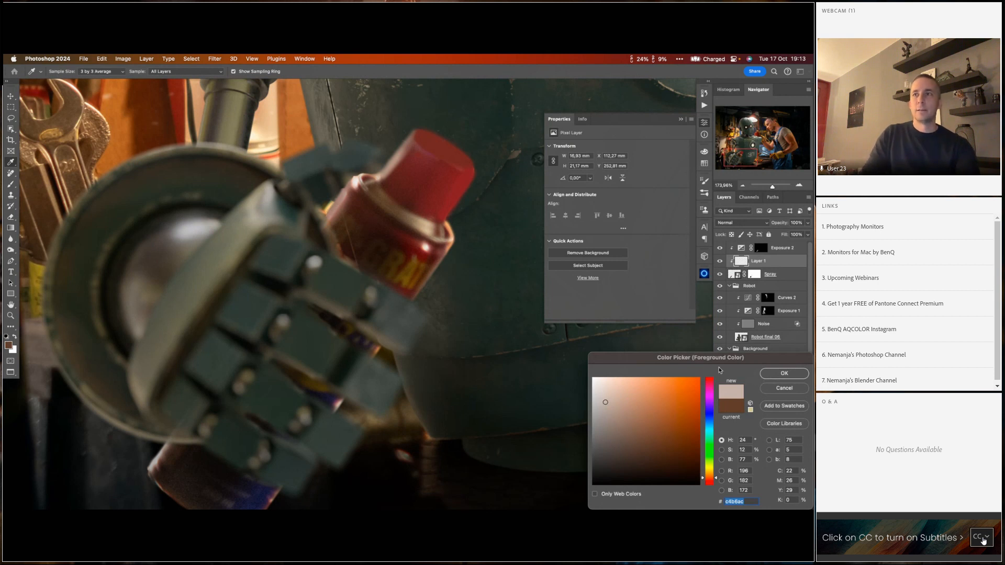
key(Return)
key(b)
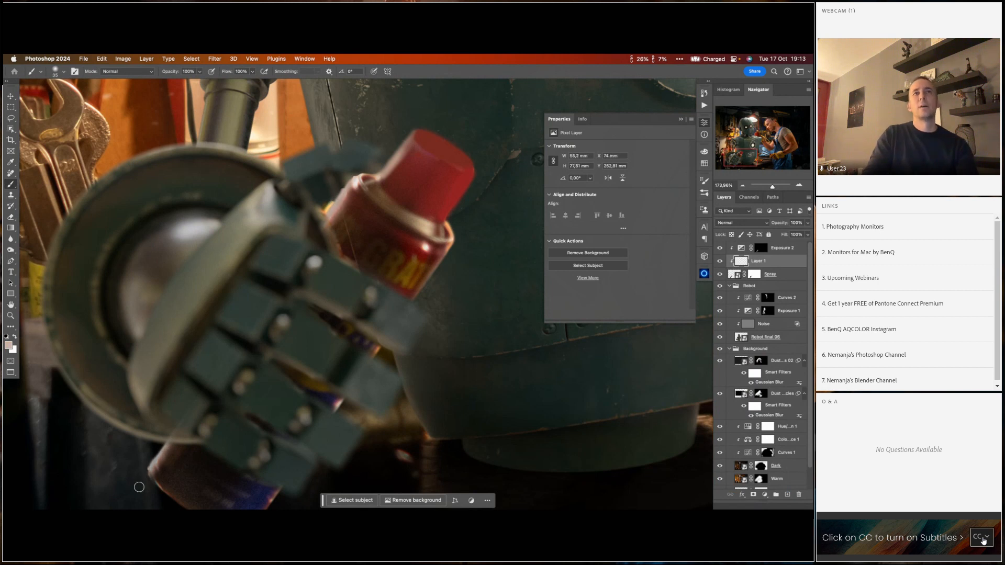
- Collapse the layer properties and review the whole composite at several zoom levels
scroll(346, 321, down, 6)
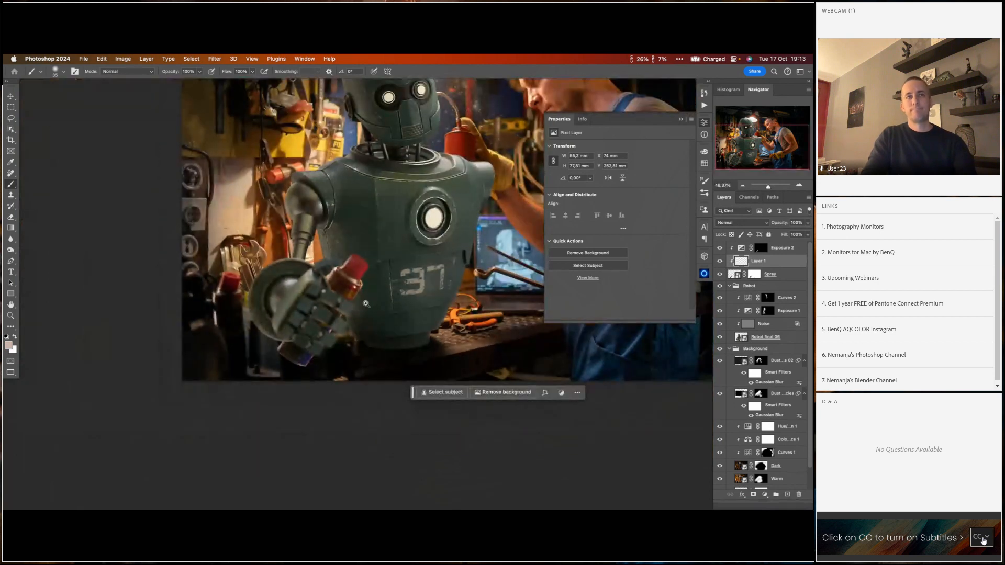
drag(366, 304, 280, 324)
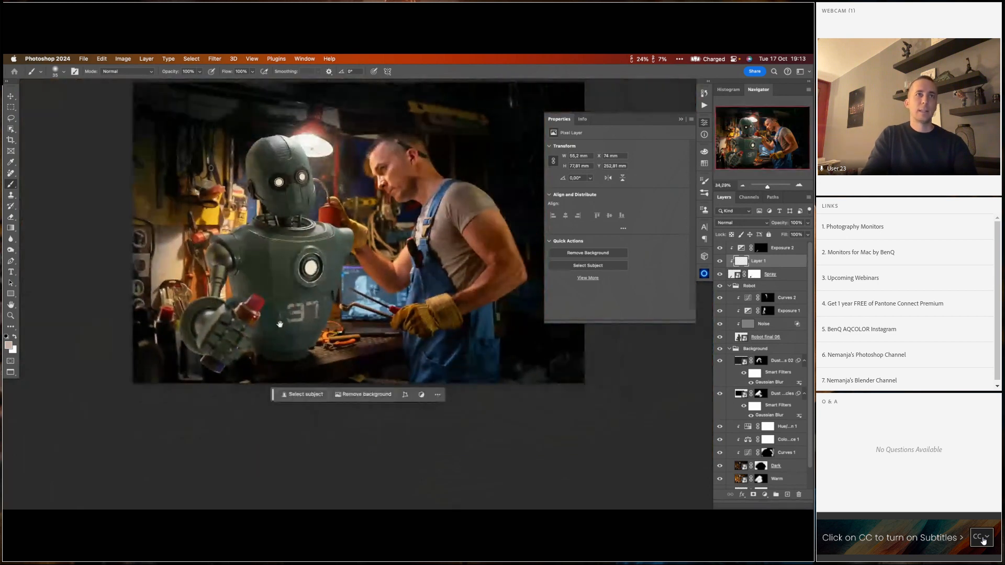
scroll(280, 324, down, 1)
click(681, 119)
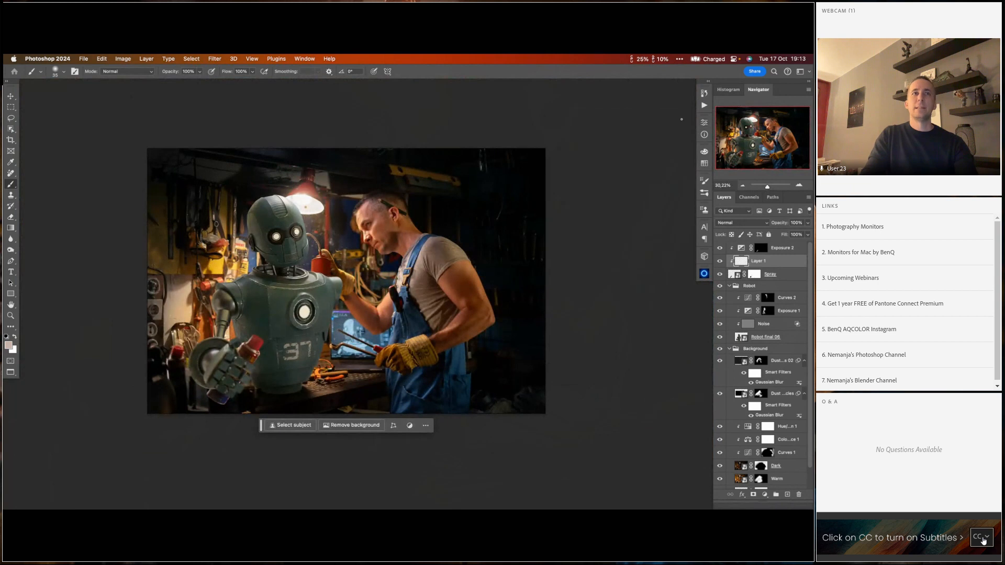
drag(320, 315, 349, 323)
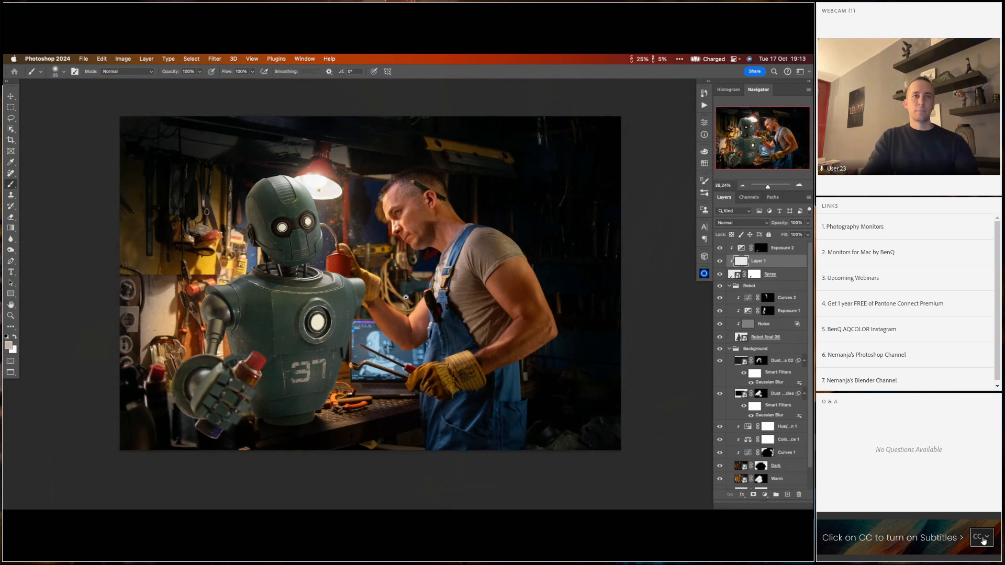
drag(406, 297, 414, 307)
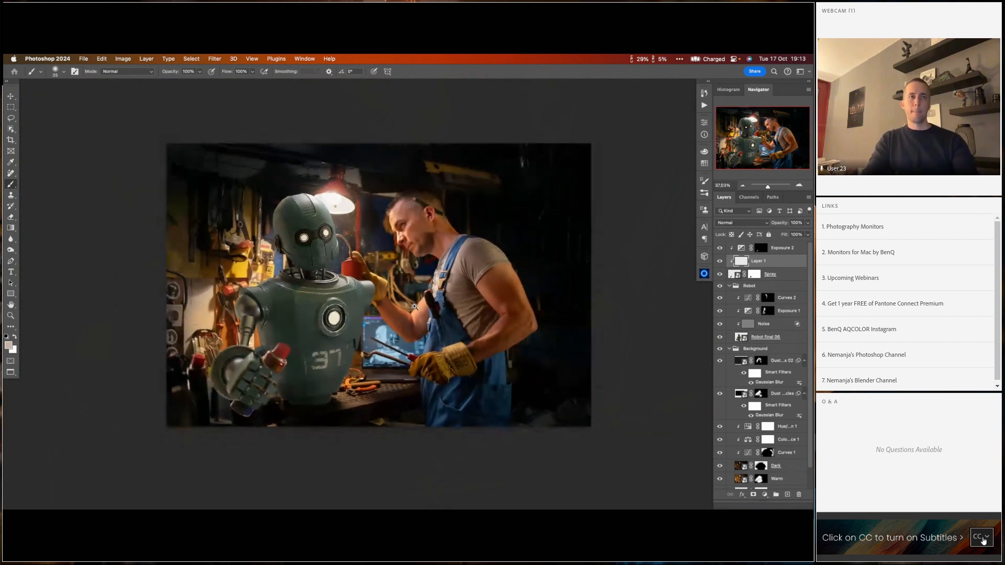
drag(414, 307, 398, 286)
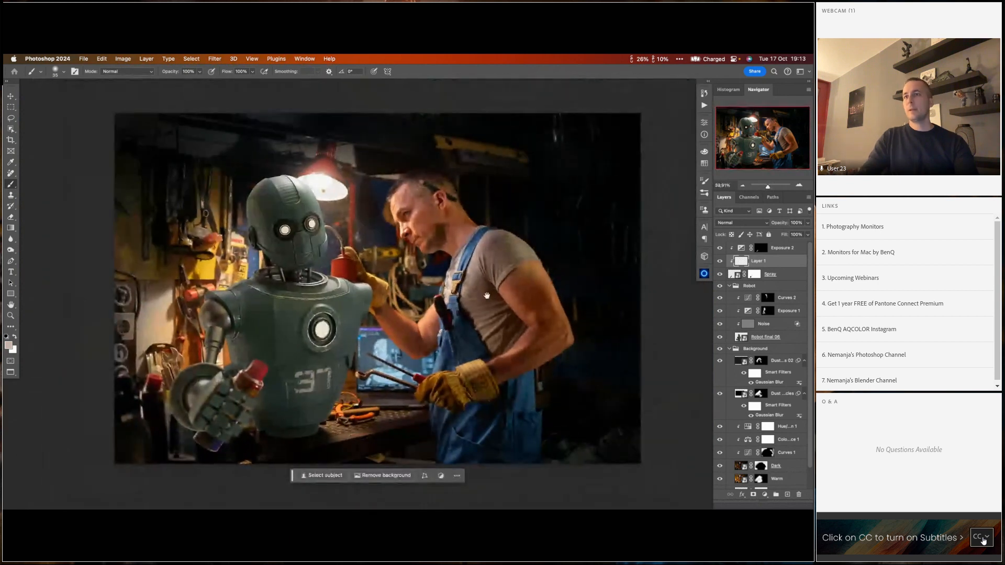
- Compare the image with and without the Dark layer, then touch up its mask using a large brush at 50% opacity
click(762, 466)
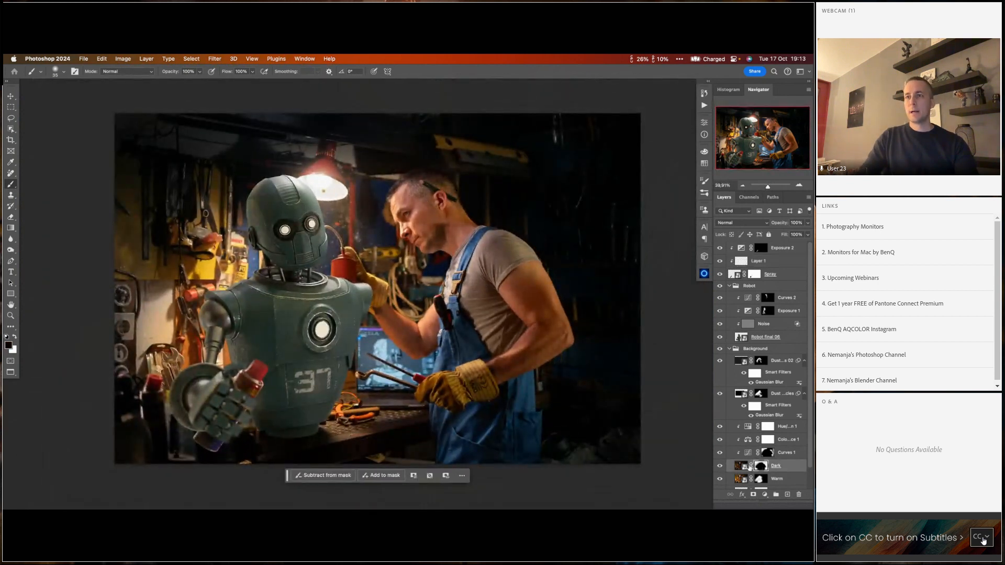
click(722, 466)
click(722, 466)
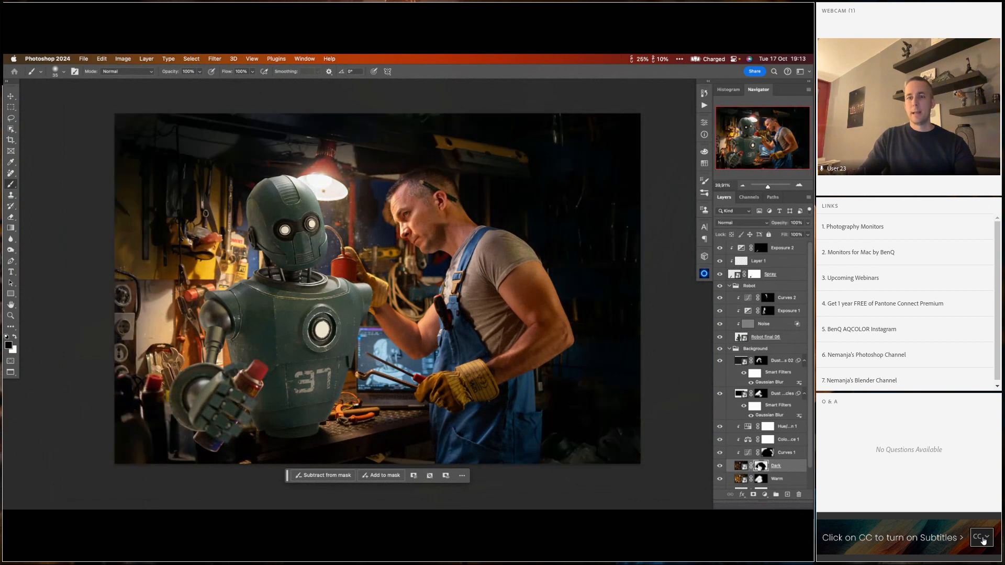
key(bracketright)
key(bracketright)
key(bracketright)
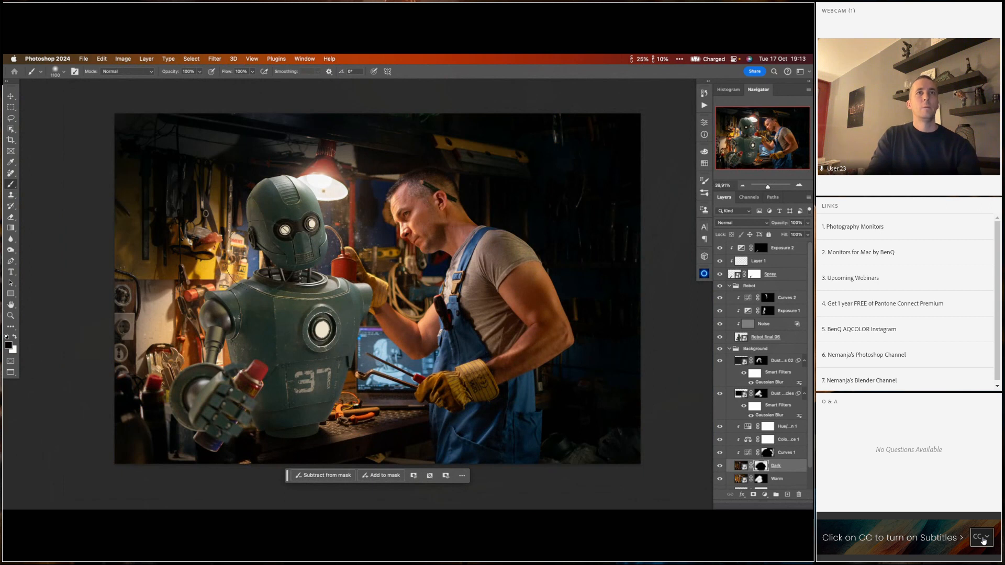
right_click(358, 294)
click(244, 225)
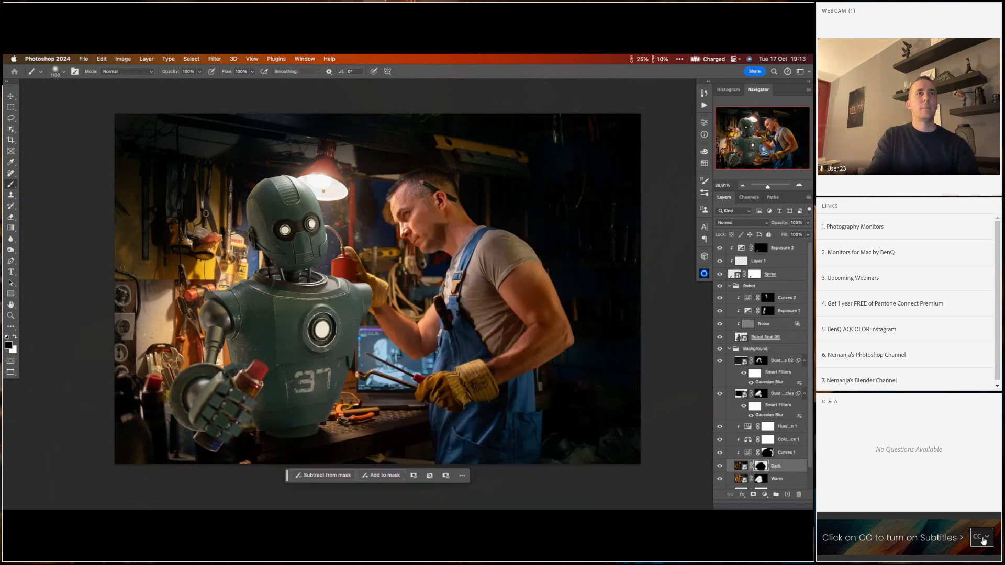
key(5)
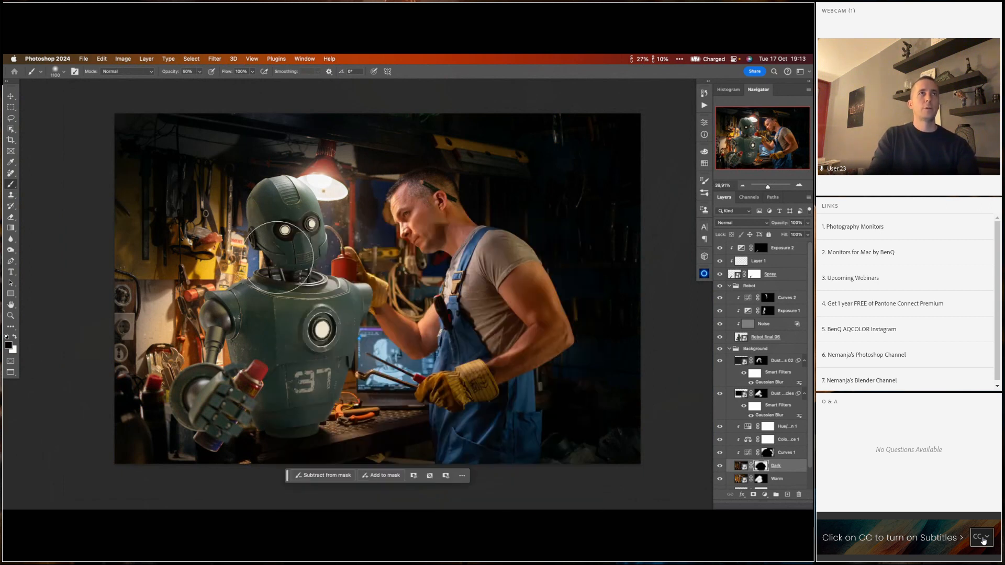
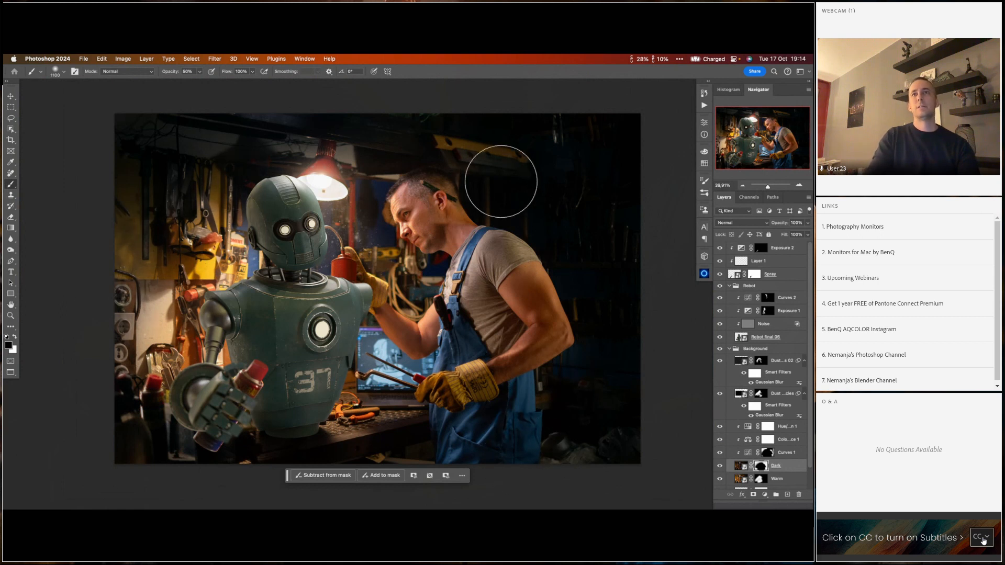
mouse_move(436, 300)
mouse_down()
mouse_move(397, 315)
mouse_move(408, 315)
mouse_up()
mouse_move(423, 315)
mouse_down()
mouse_move(400, 308)
mouse_move(436, 303)
mouse_move(427, 308)
mouse_up()
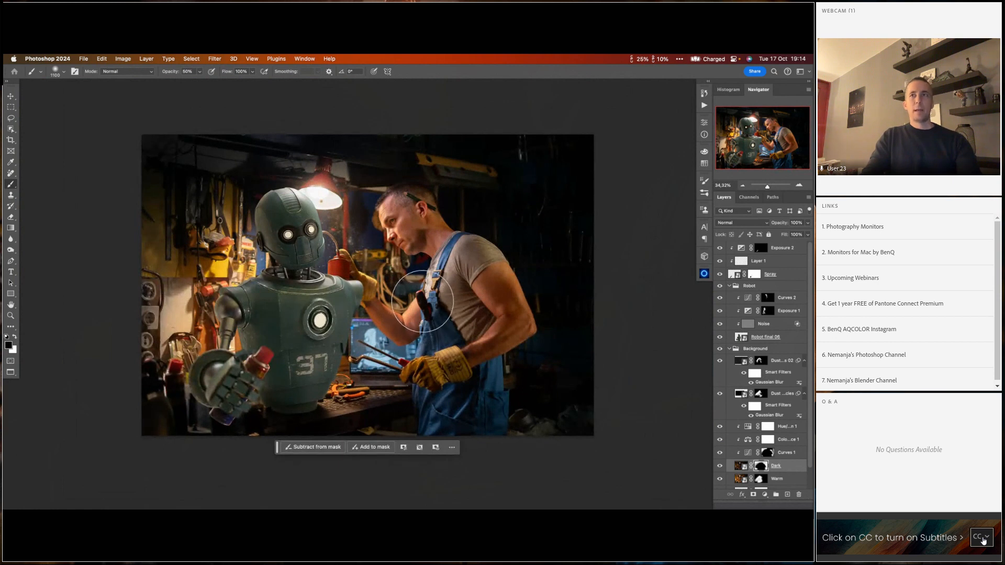
mouse_move(434, 313)
mouse_down()
mouse_move(426, 313)
mouse_move(440, 308)
mouse_up()
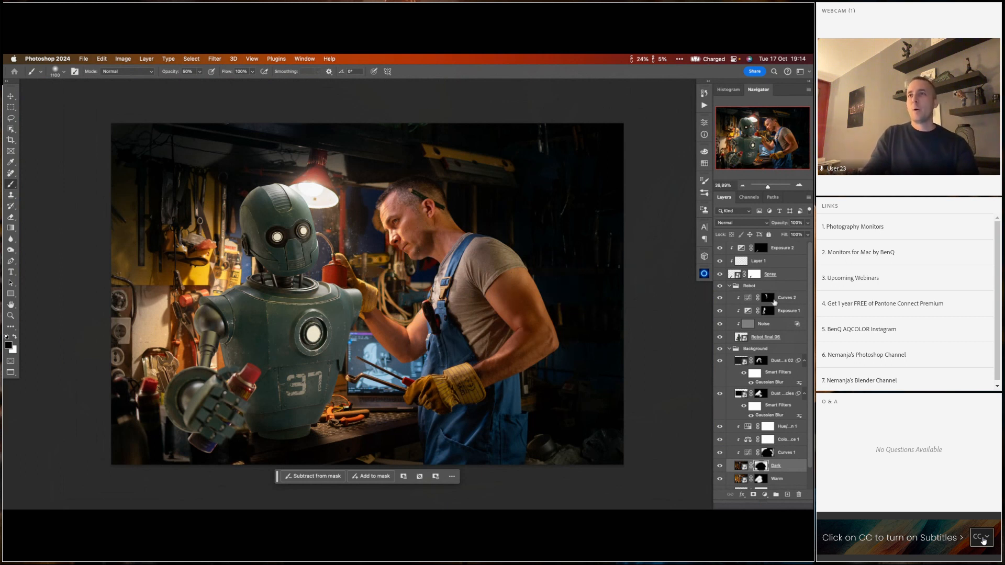
- Collapse the Robot and Background groups and group the Spray layer with Layer 1 and Exposure 2 as Spray
click(730, 286)
click(730, 297)
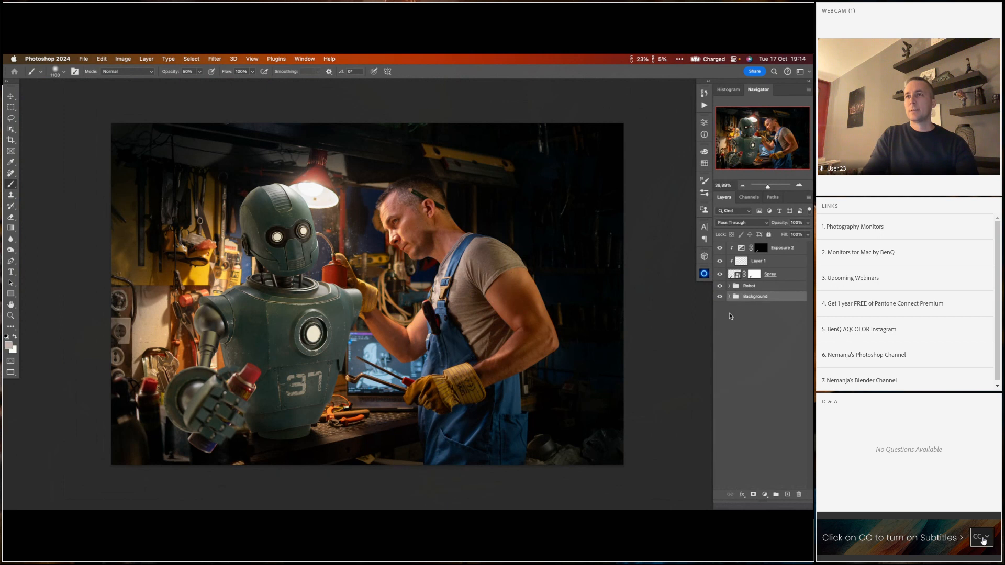
click(737, 276)
click(742, 260)
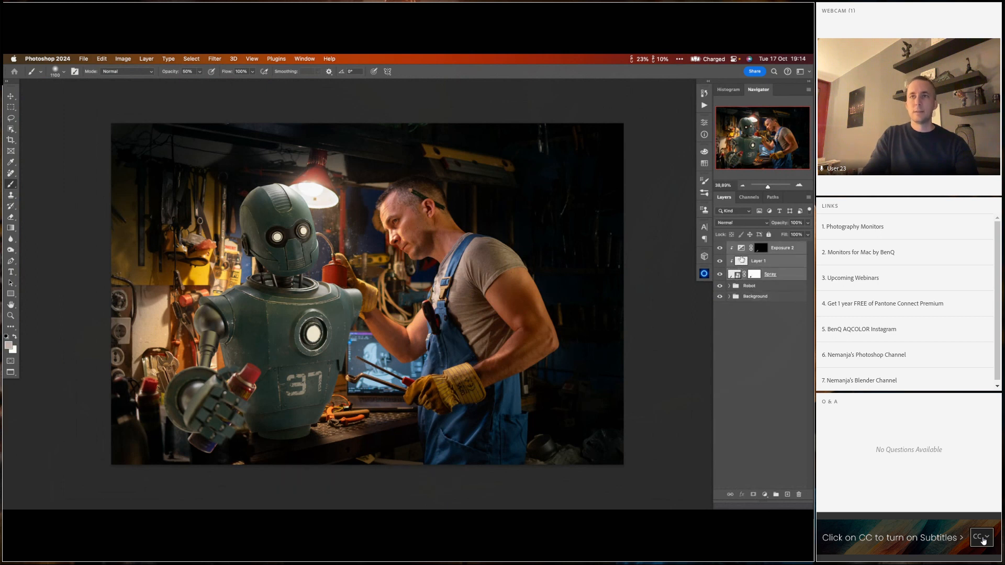
key(super+g)
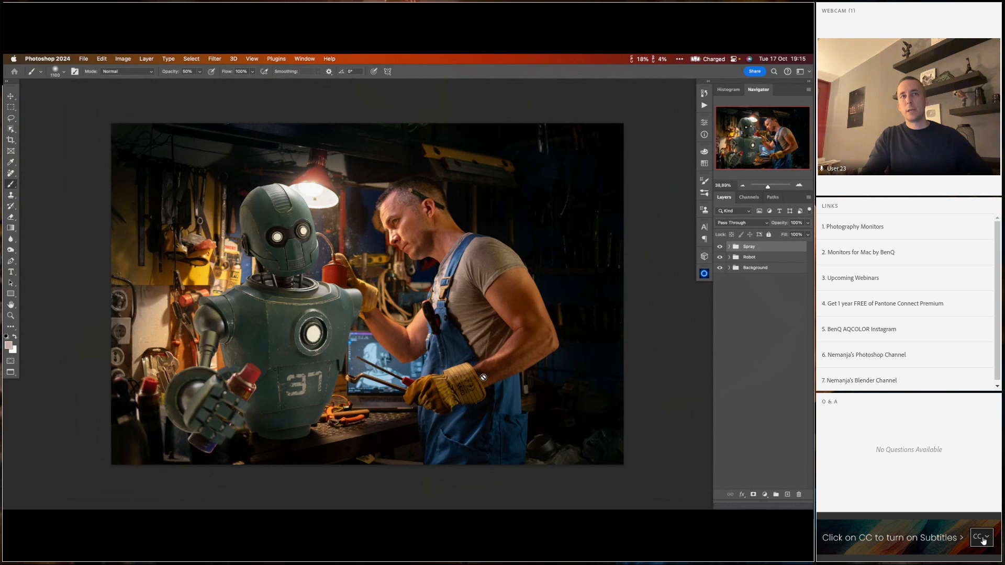
- Add a new layer above all groups in Linear Dodge (Add) mode and choose a dark amber-brown foreground color
click(787, 495)
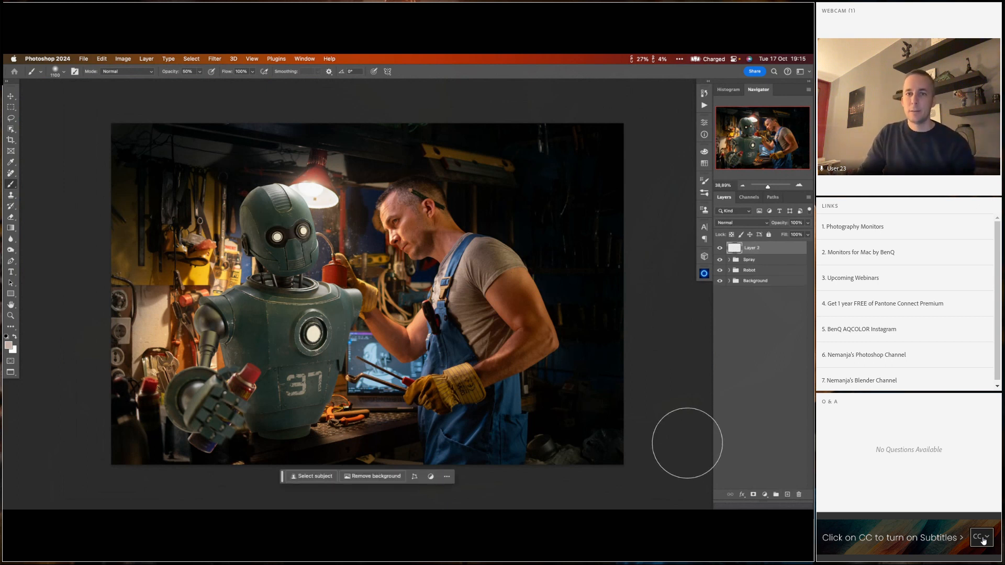
click(741, 225)
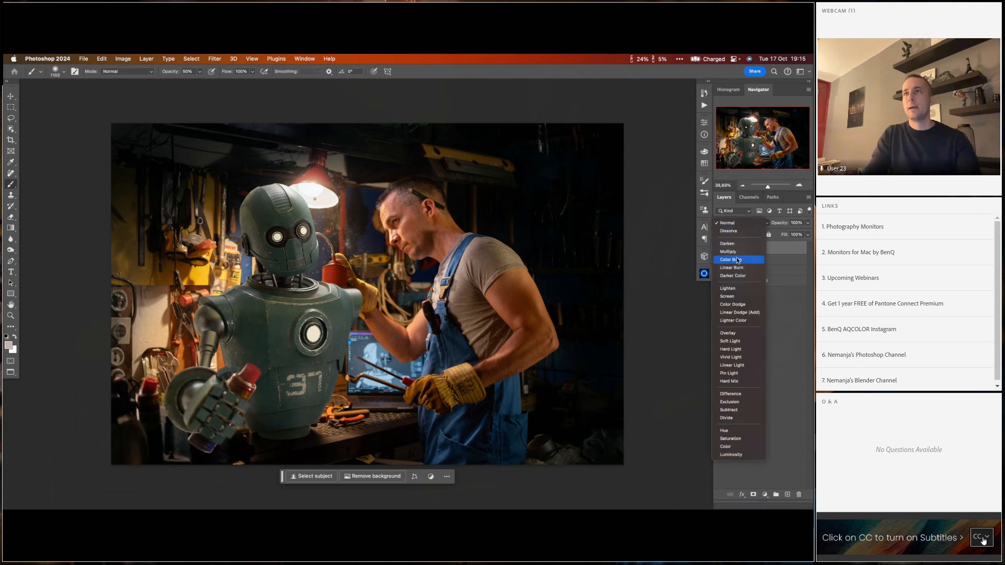
click(745, 317)
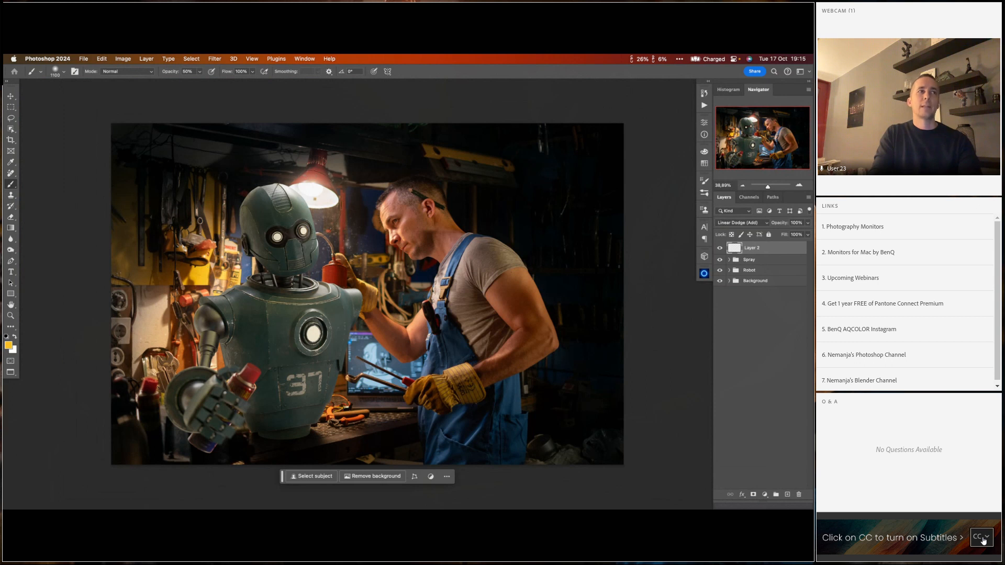
click(8, 345)
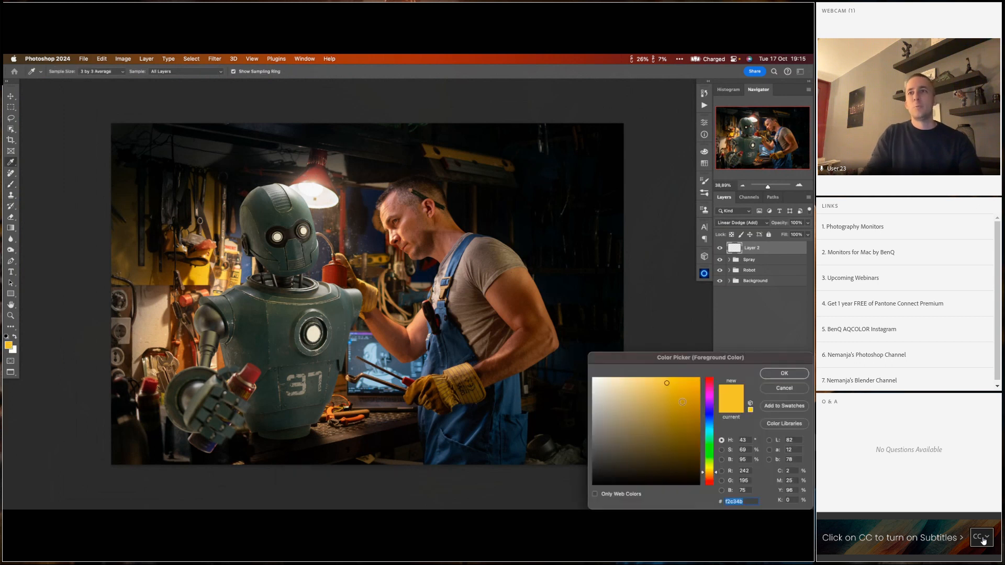
drag(682, 402, 700, 440)
click(785, 374)
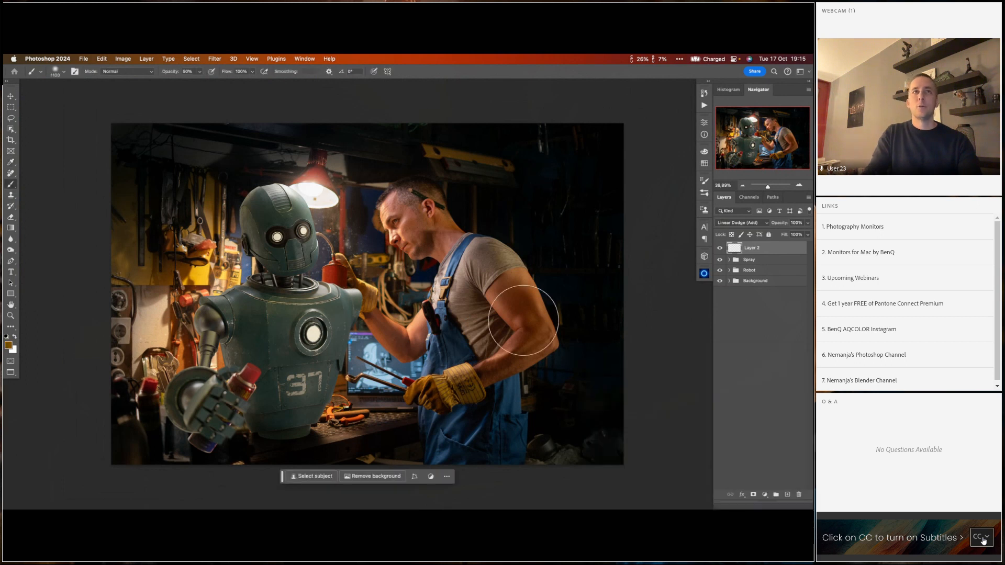
click(8, 346)
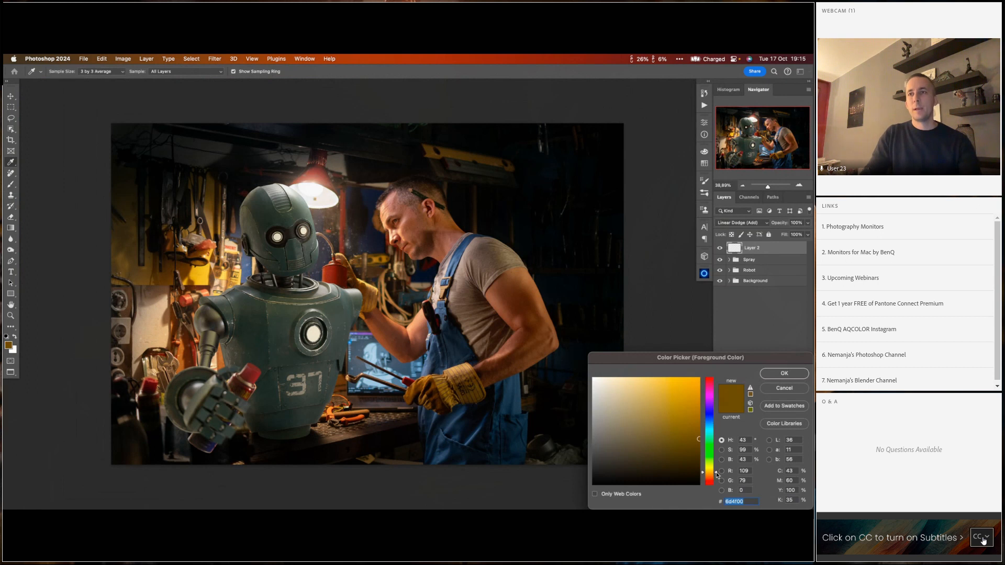
click(785, 375)
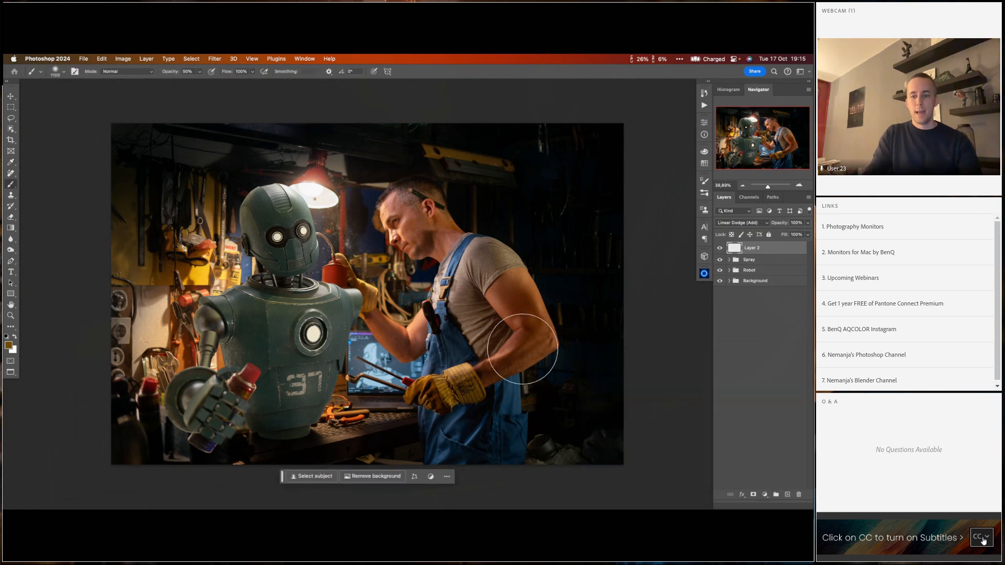
- Paint a broad warm glow around the hanging lamp and the robot's head with a very large brush at 50% opacity
key(bracketright)
click(316, 199)
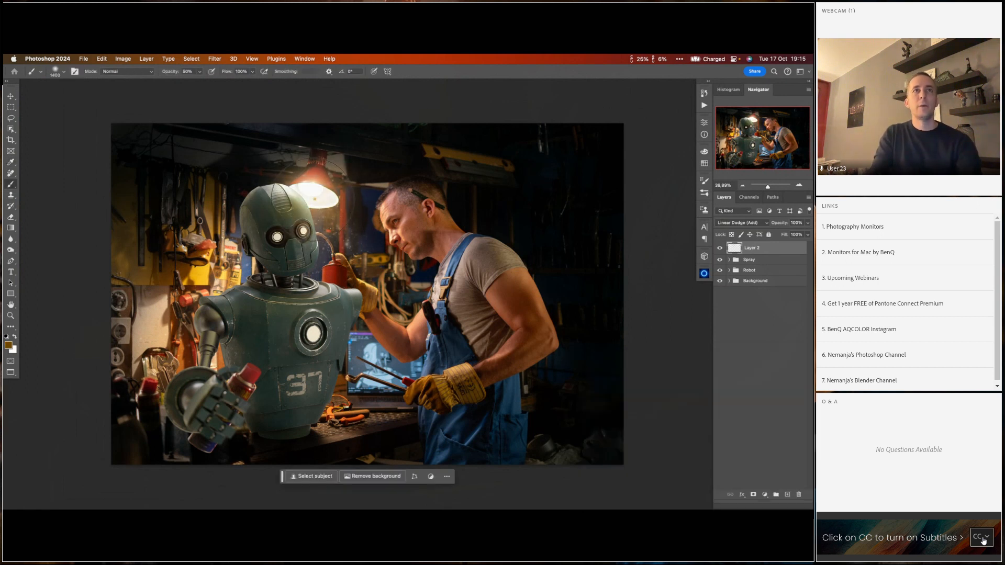
key(bracketright)
key(bracketright)
click(316, 199)
key(bracketleft)
key(bracketleft)
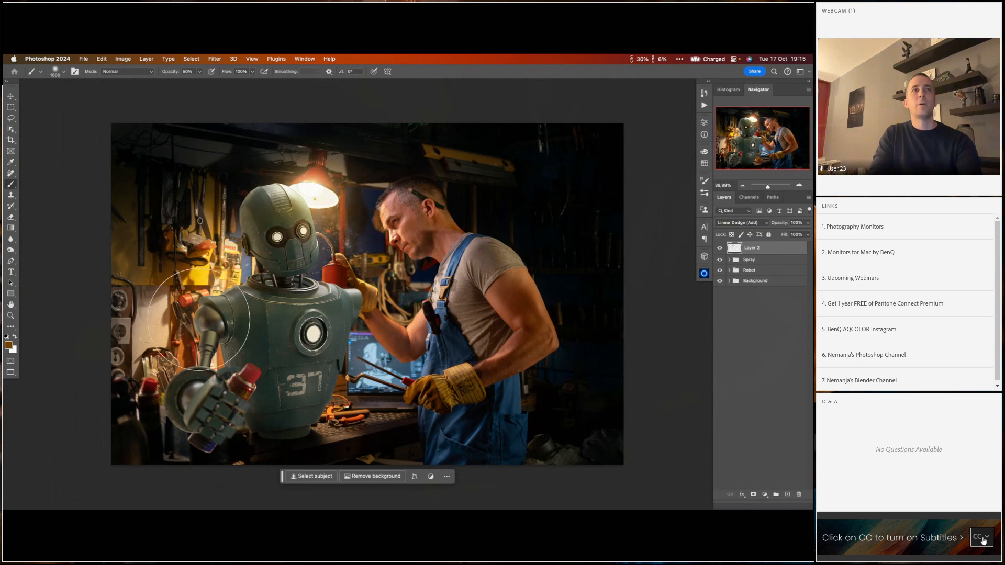
- Build up the warm glow over the lamp and the robot's eyes and chest light with smaller brush sizes
key(bracketleft)
key(bracketleft)
key(bracketleft)
key(bracketleft)
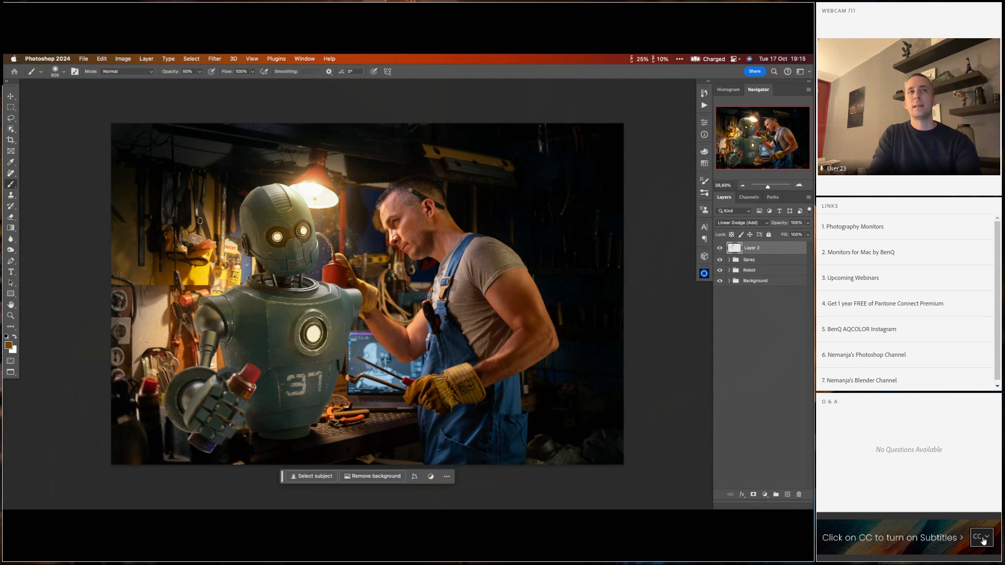
key(bracketright)
key(bracketleft)
key(bracketleft)
key(bracketleft)
key(bracketleft)
key(bracketleft)
key(bracketleft)
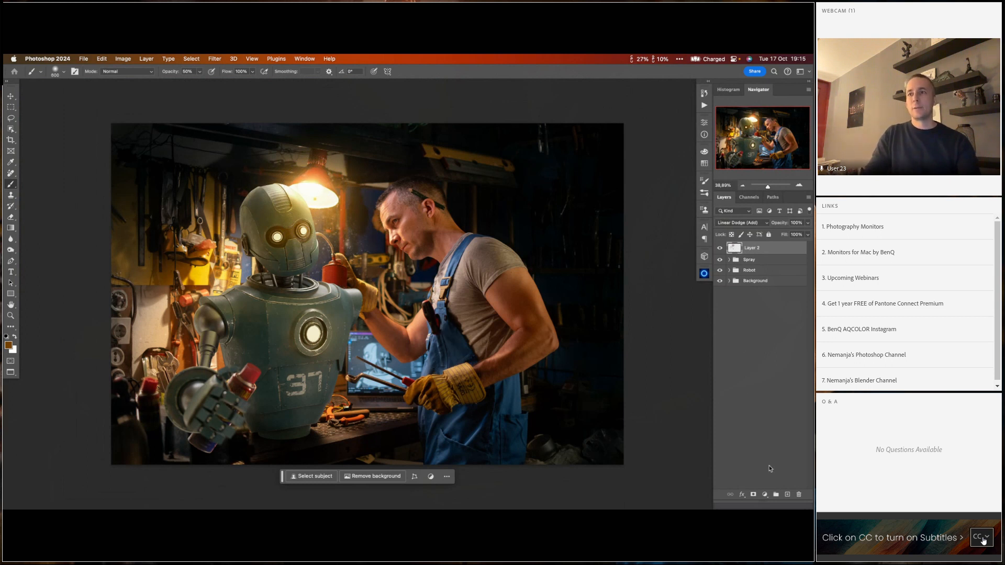
- Add another layer in Linear Dodge (Add) mode above Layer 2 and choose a dark reddish-brown foreground color for the brush
click(787, 494)
click(740, 224)
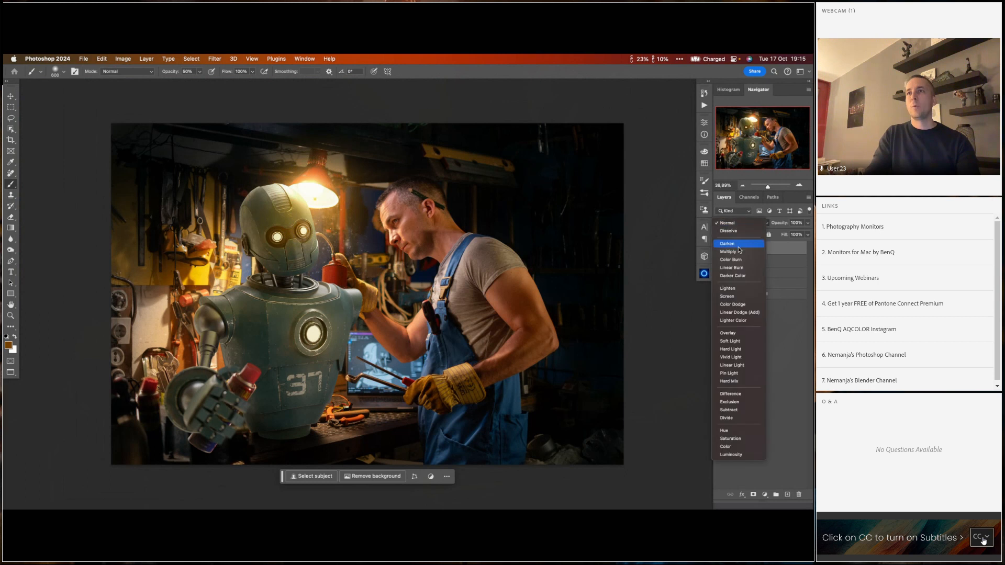
click(739, 313)
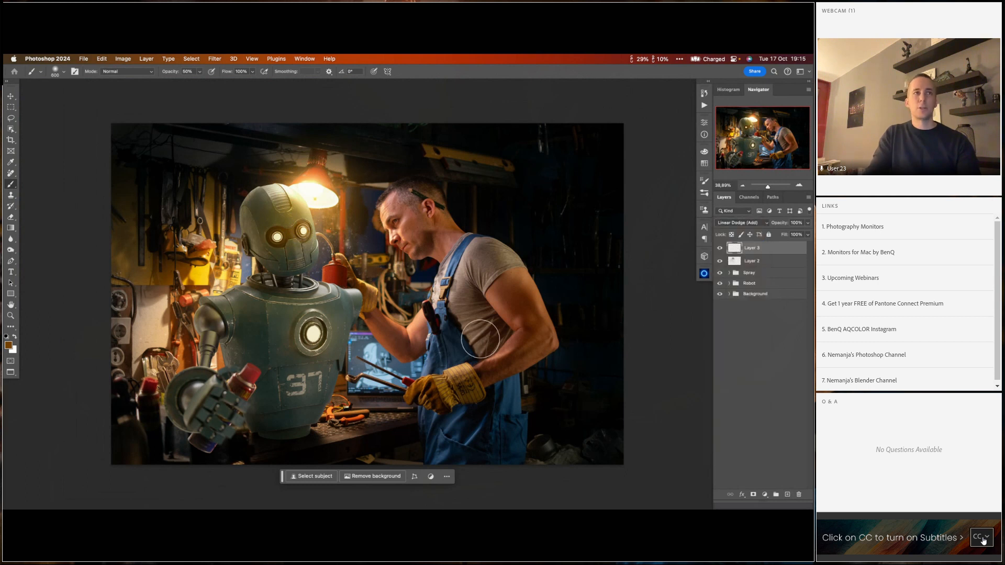
click(8, 345)
drag(701, 447, 710, 478)
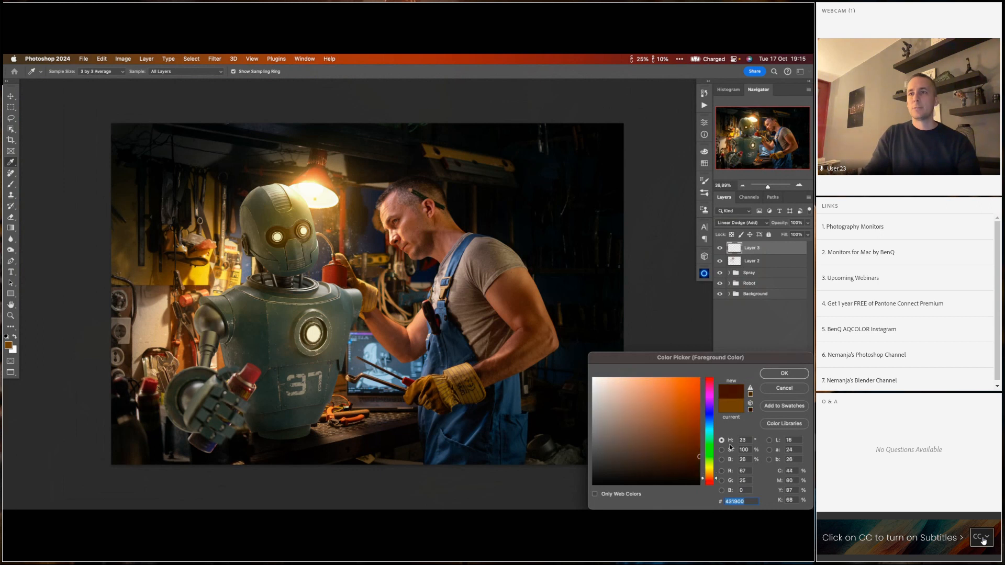
click(776, 377)
key(b)
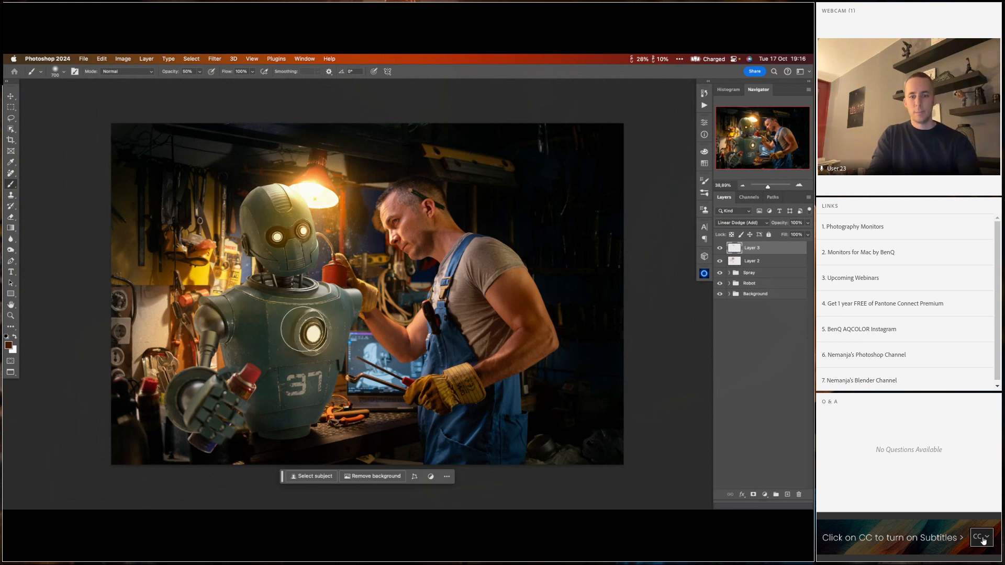
- Place Layer 3 below Layer 2 and reduce its opacity to 74%
key(p)
key(b)
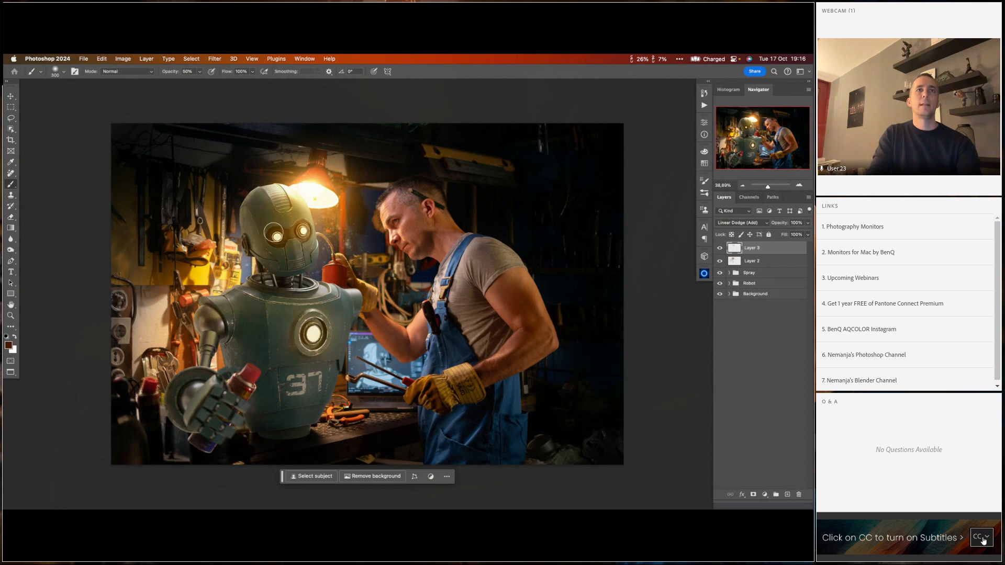
drag(737, 260, 738, 270)
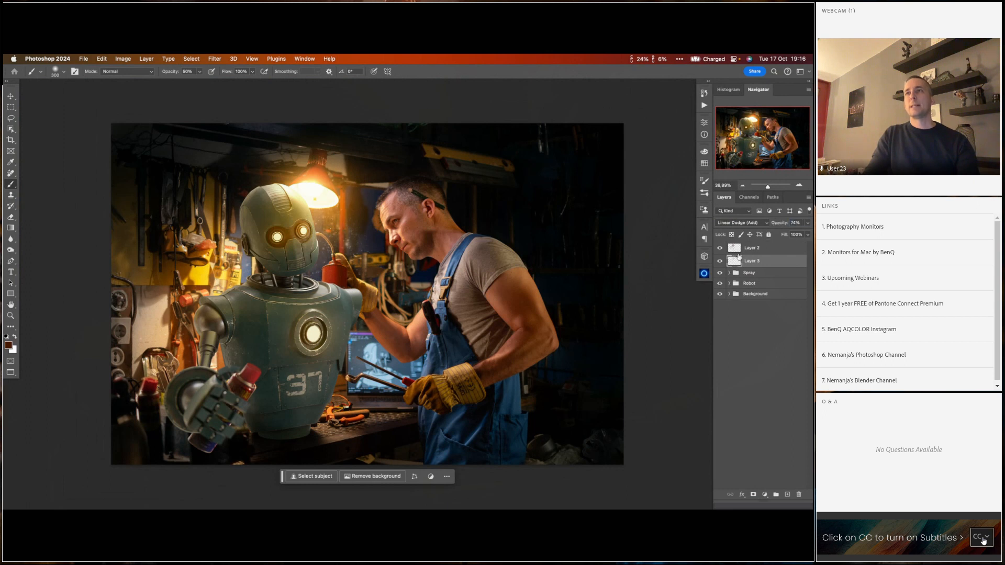
- Group Layer 2 and Layer 3 and name the group Glow
super+click(737, 251)
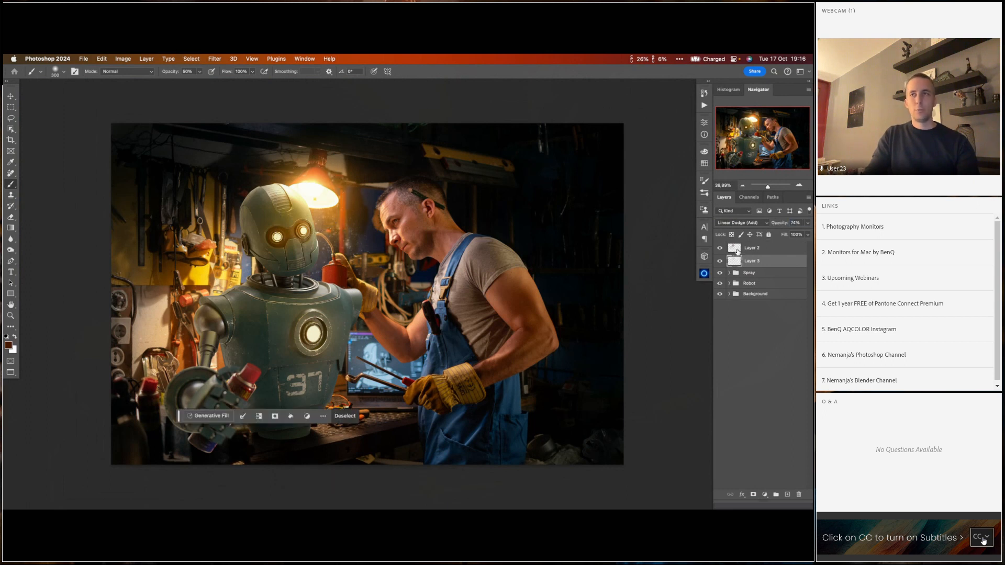
key(super+d)
super+click(743, 255)
key(super+g)
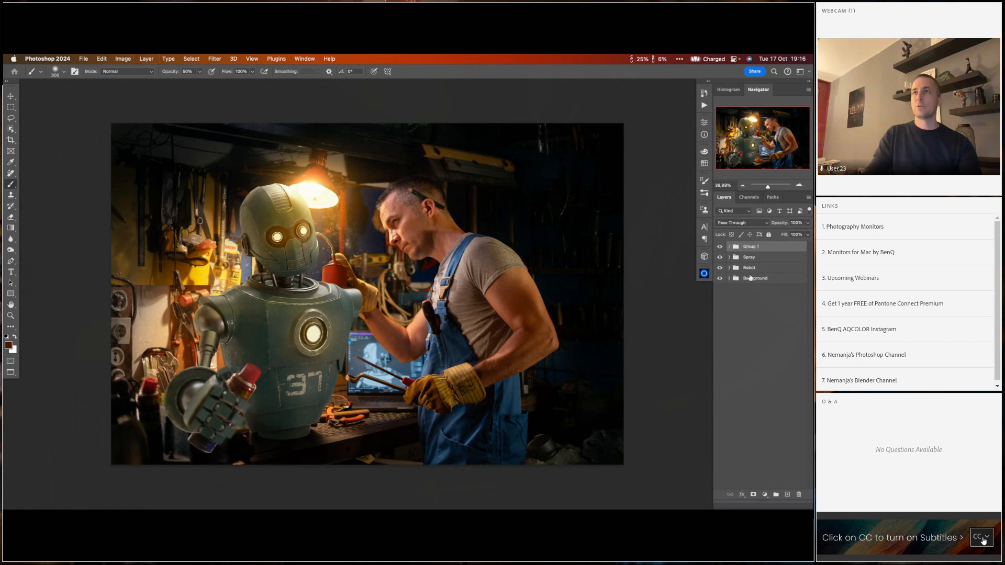
double_click(751, 247)
text(G)
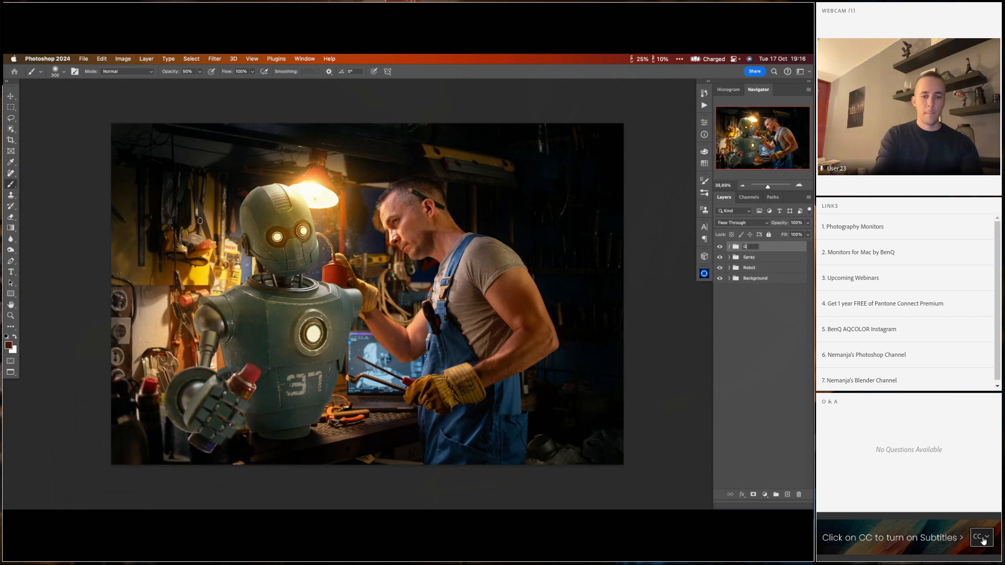
text(low)
key(Return)
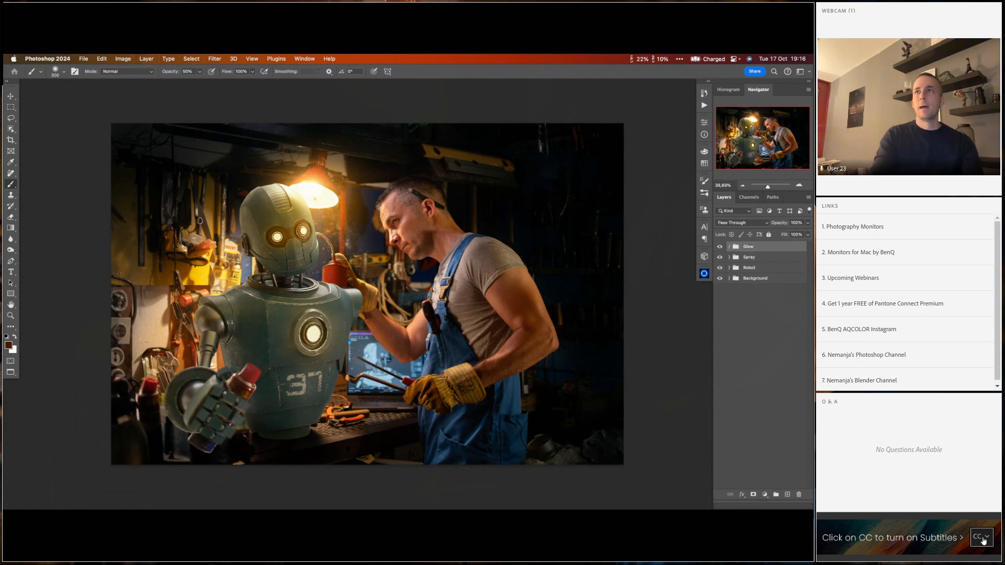
- Clip a Hue/Saturation adjustment to the Glow group and set both hue and saturation to -12
click(764, 494)
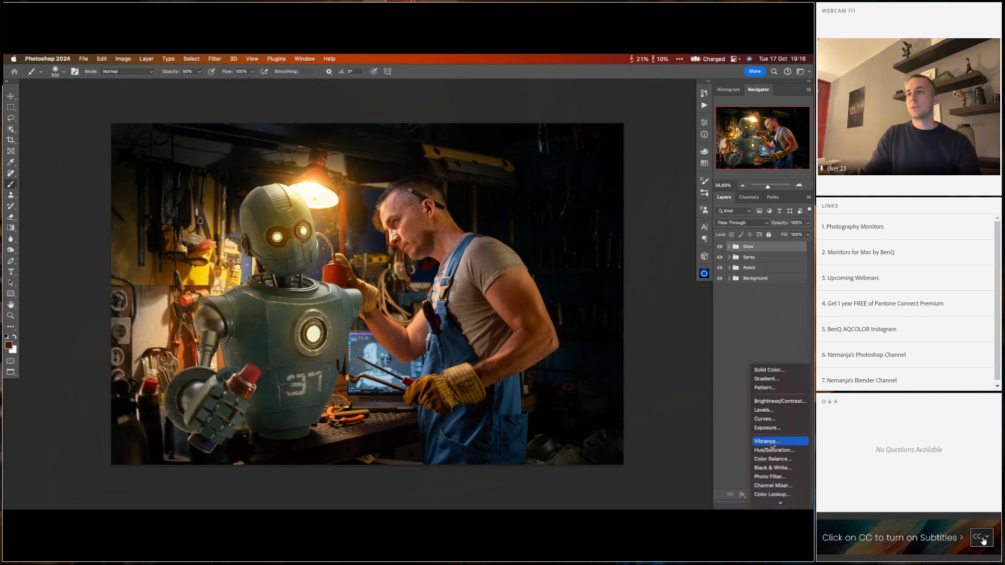
click(775, 447)
click(632, 315)
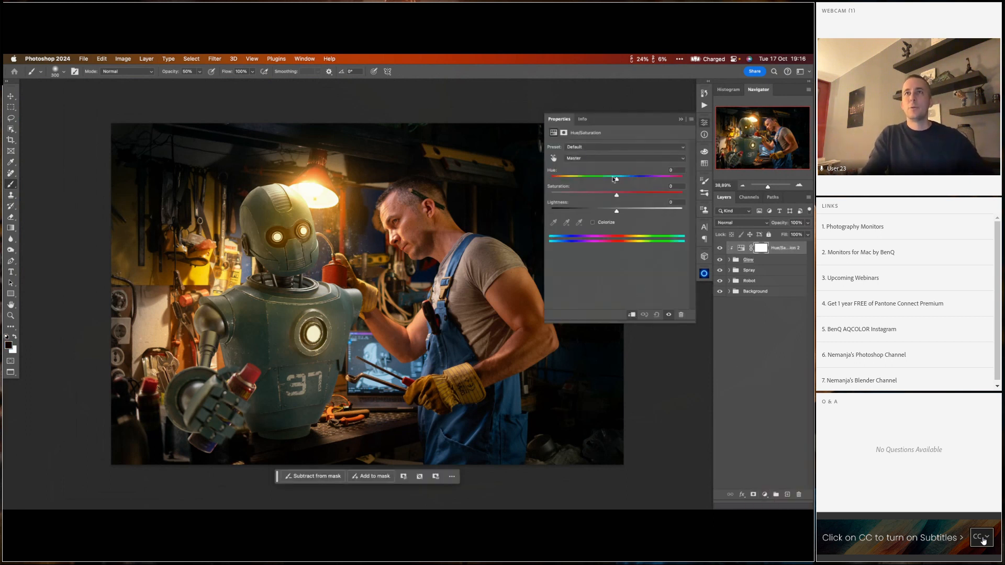
drag(617, 179, 636, 211)
key(super+z)
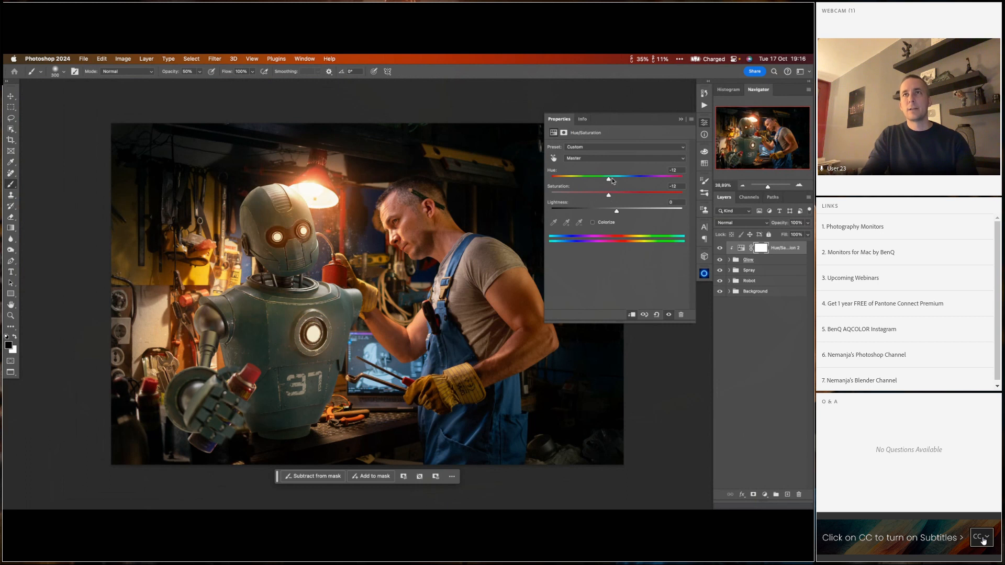
click(681, 119)
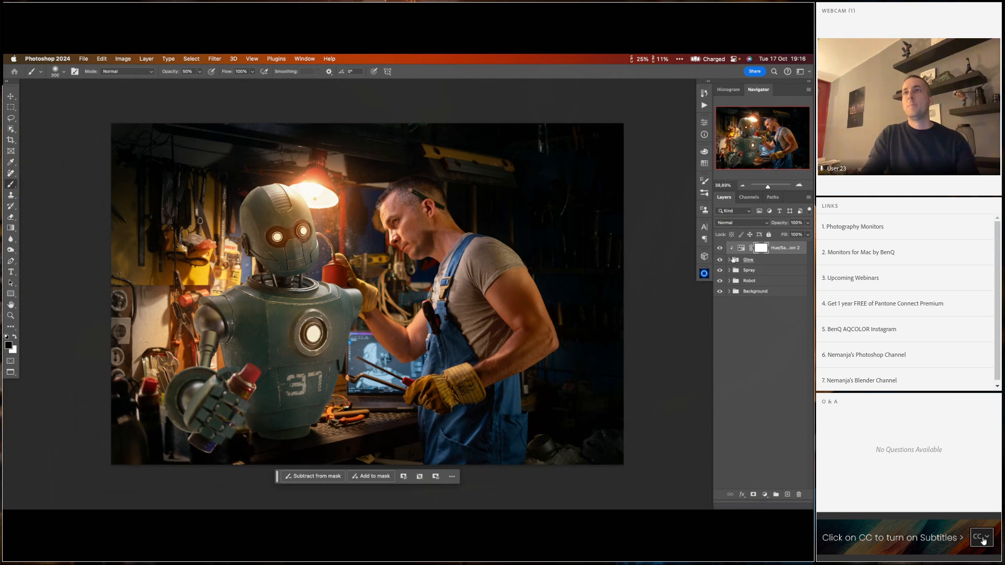
- Delete the Glow group together with its clipped Hue/Saturation adjustment
shift+click(737, 261)
drag(737, 260, 799, 494)
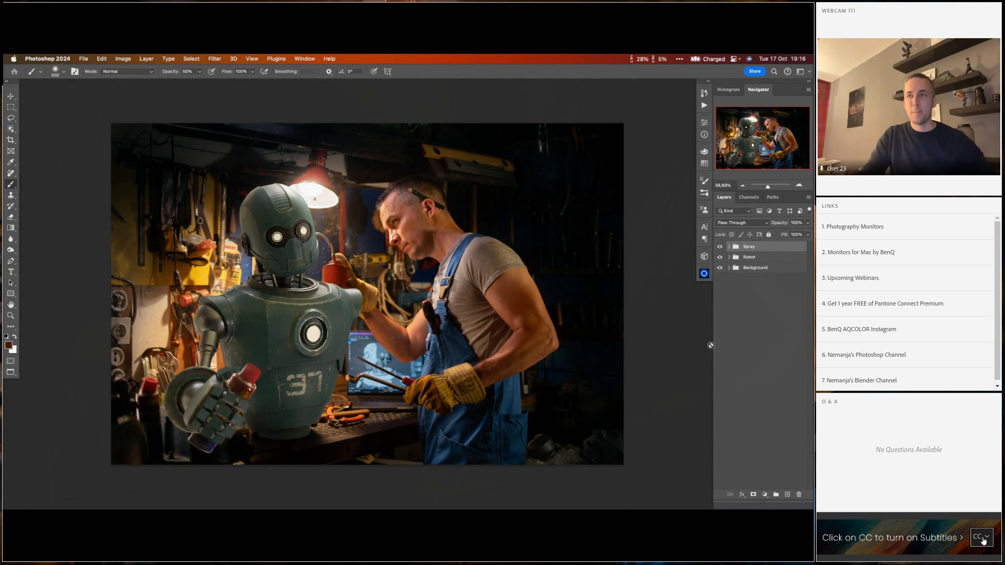
- Start a new Oniric glow effect and lower its threshold to 0.11 with the help of the xRay preview
click(705, 276)
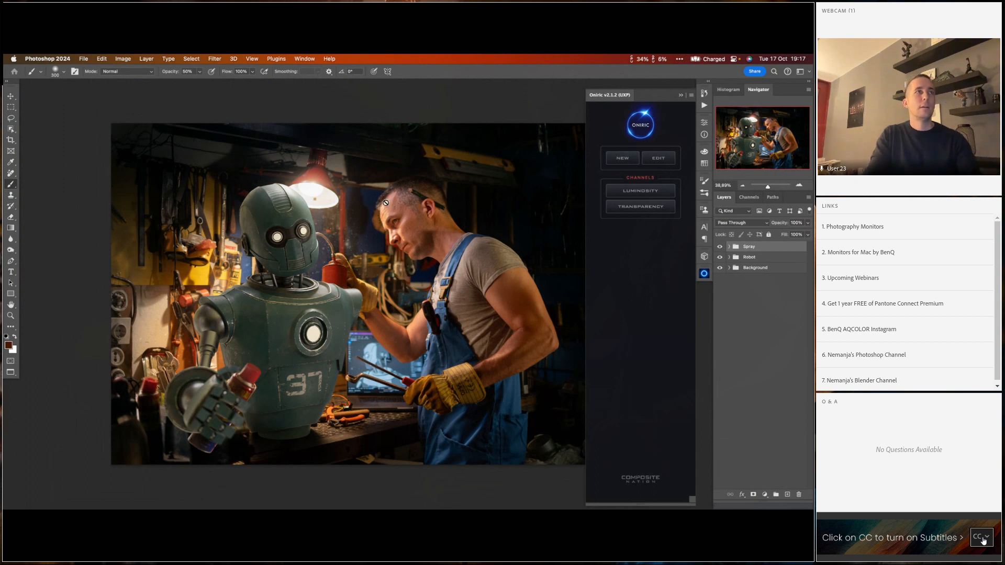
click(623, 159)
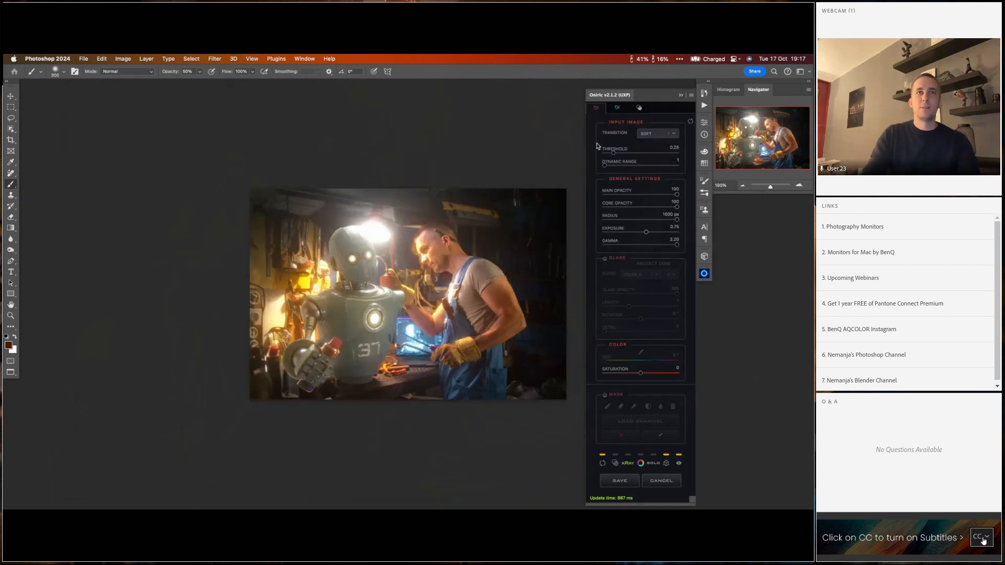
mouse_move(425, 258)
mouse_down()
mouse_move(356, 268)
mouse_move(373, 271)
mouse_move(365, 257)
mouse_move(374, 252)
mouse_up()
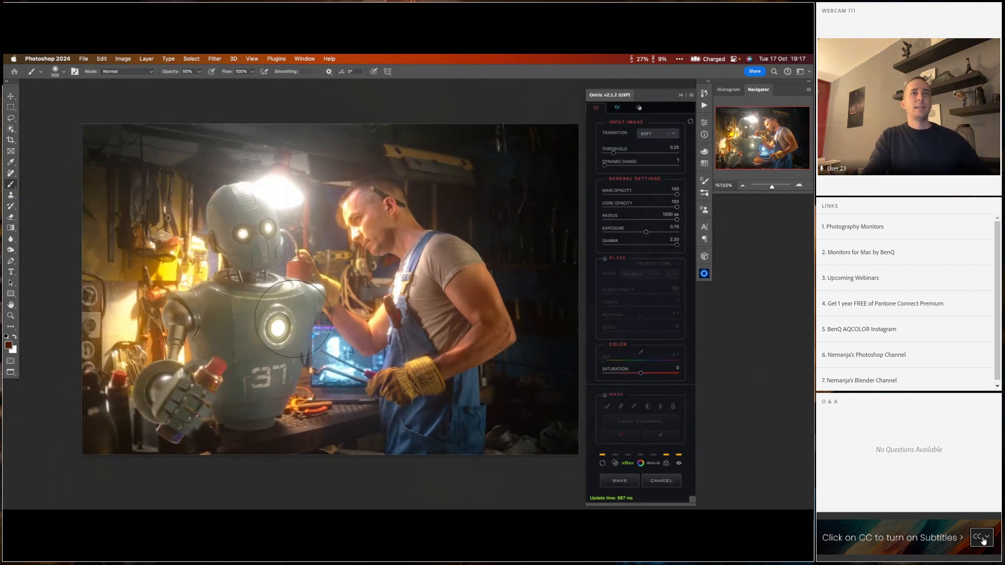
click(628, 463)
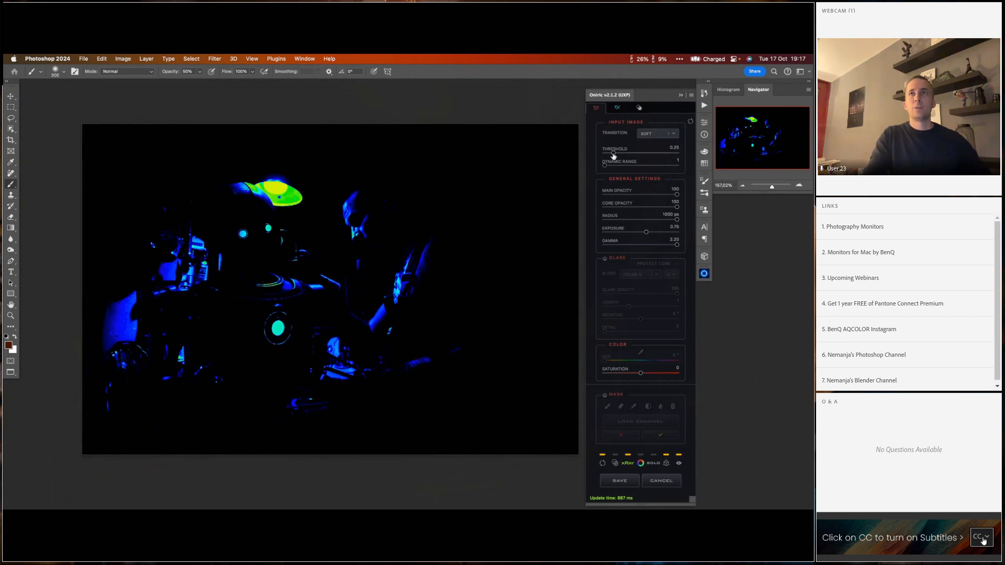
drag(607, 156, 608, 157)
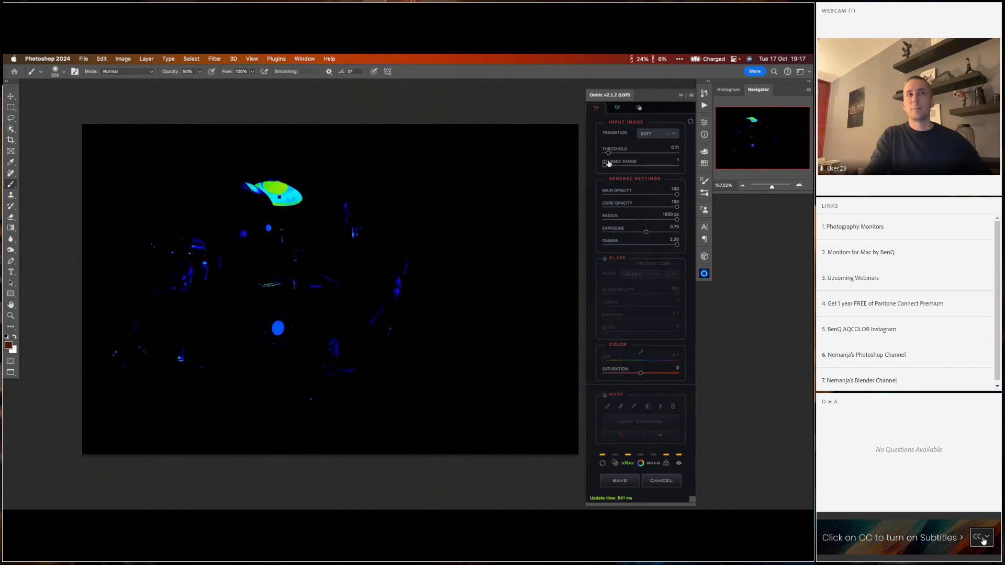
click(628, 464)
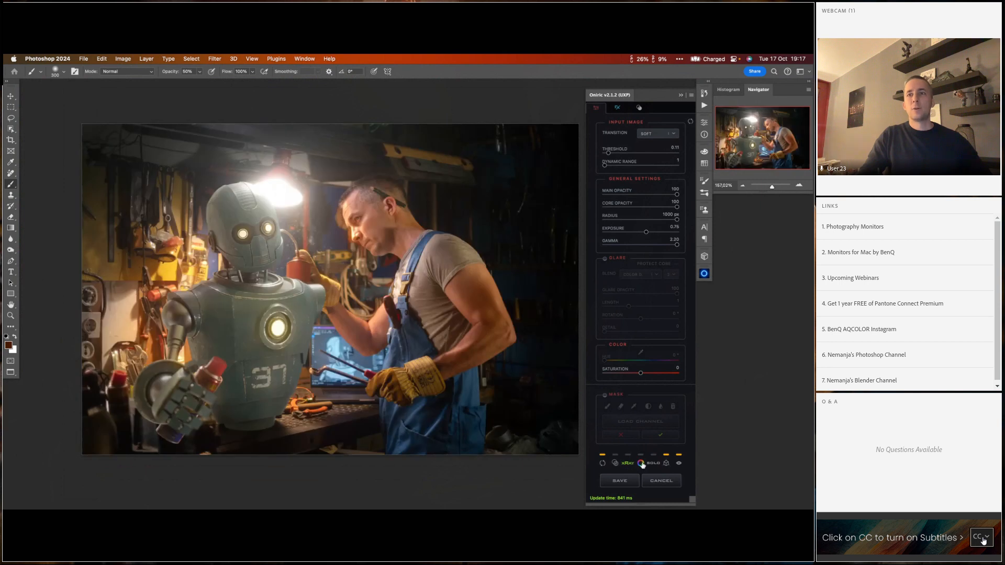
- Colorize the Oniric glow with a warm orange hue of 5° at saturation 100
click(642, 464)
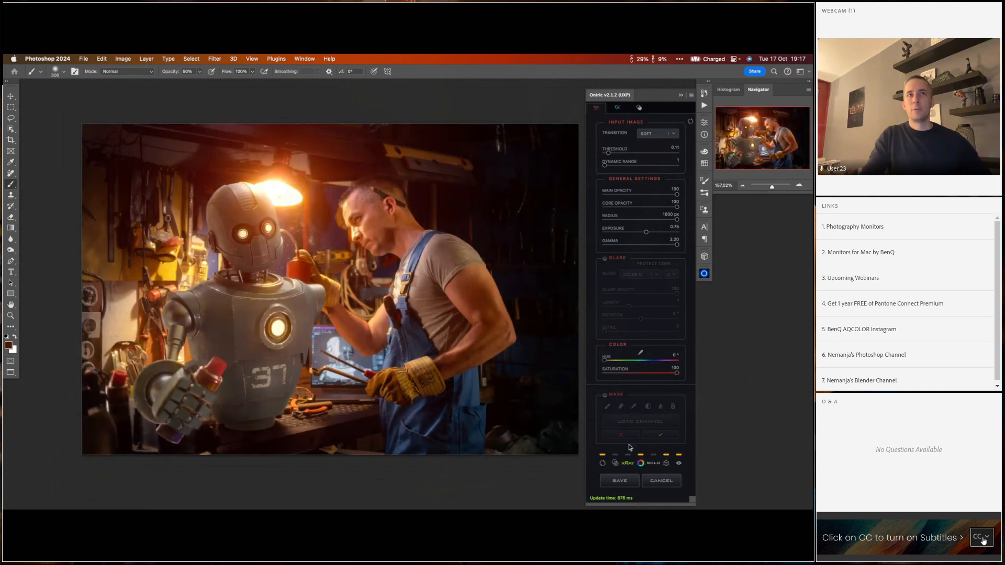
click(613, 363)
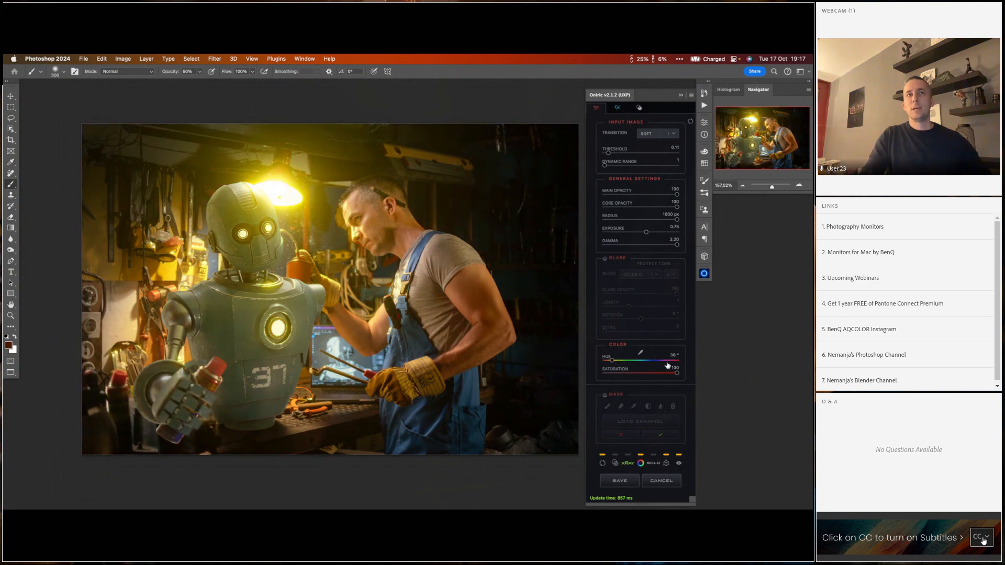
click(668, 360)
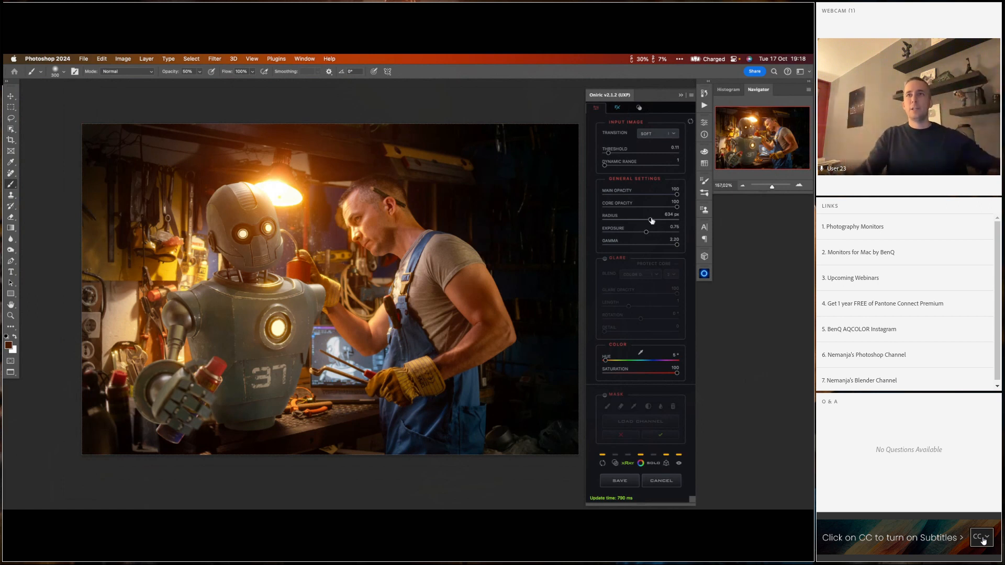
- Compare very small and large radii for the Oniric glow and set the radius to 727 px
drag(652, 219, 605, 244)
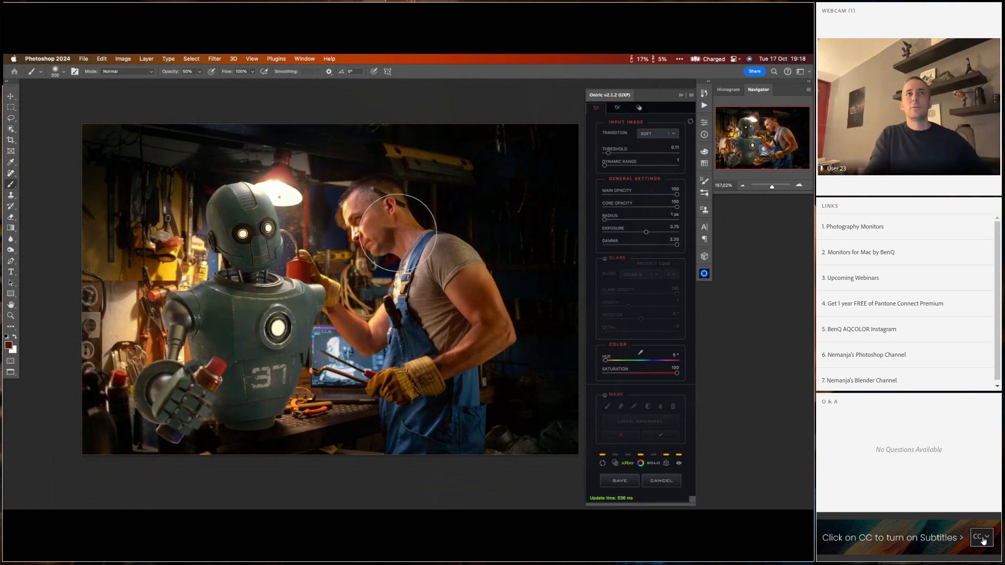
click(610, 220)
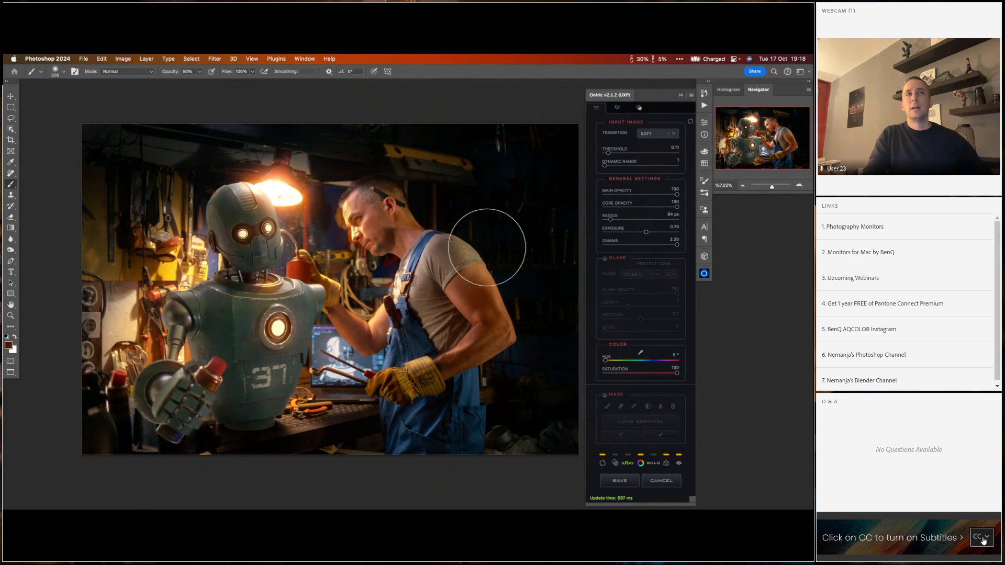
click(654, 220)
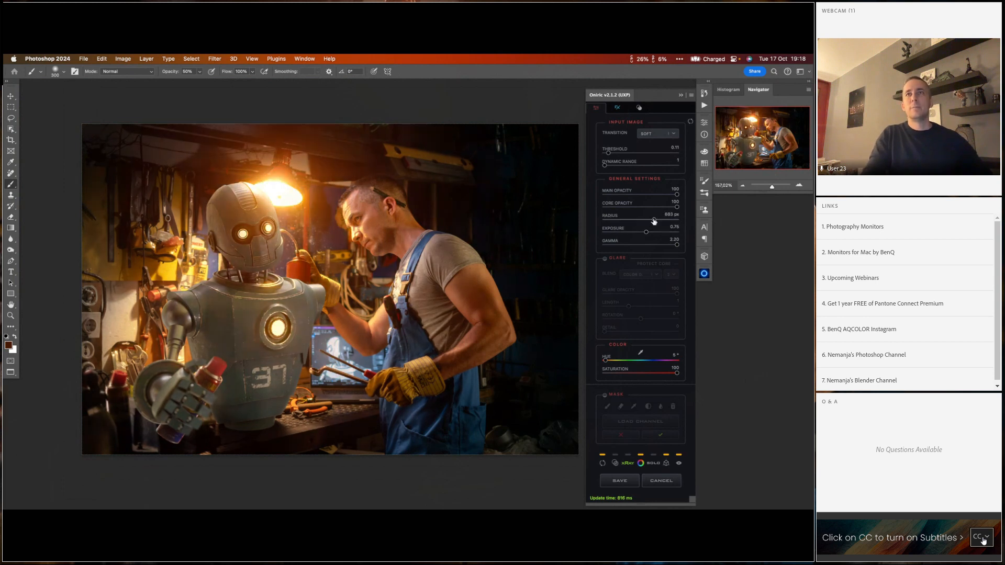
drag(656, 222, 659, 223)
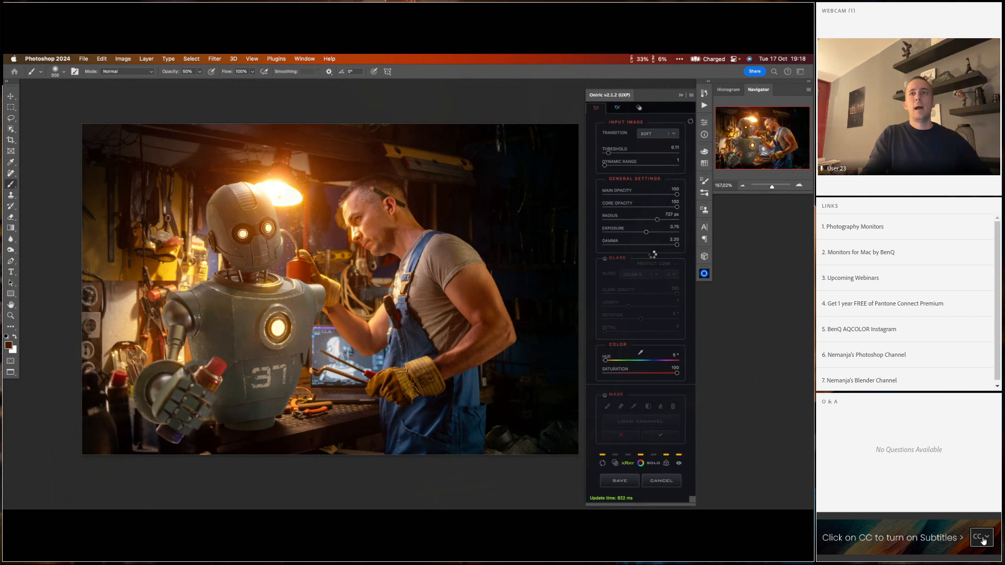
- Save the Oniric glow as a layer, close the plugin, and view the glow layer in isolation before restoring all layers
click(631, 482)
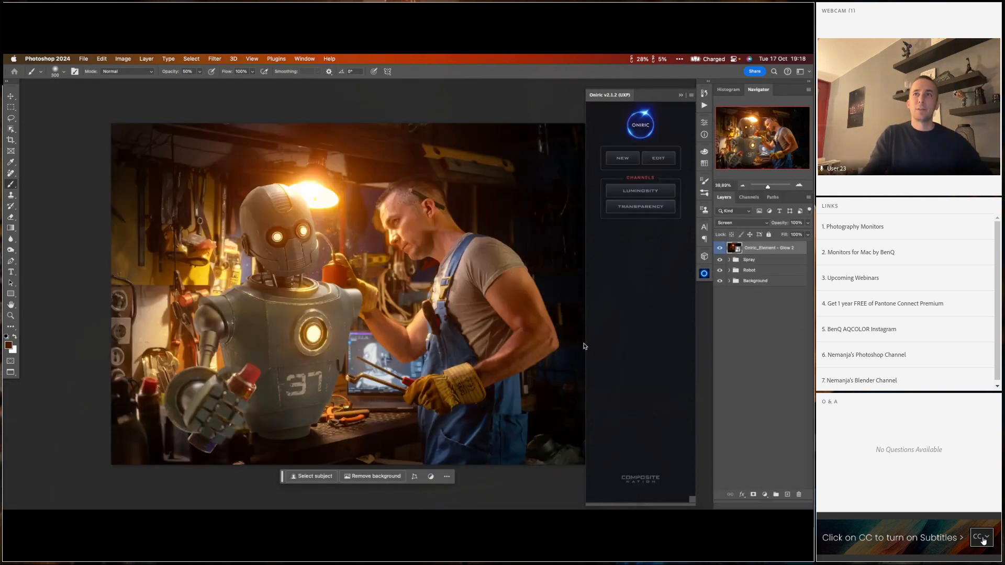
click(704, 273)
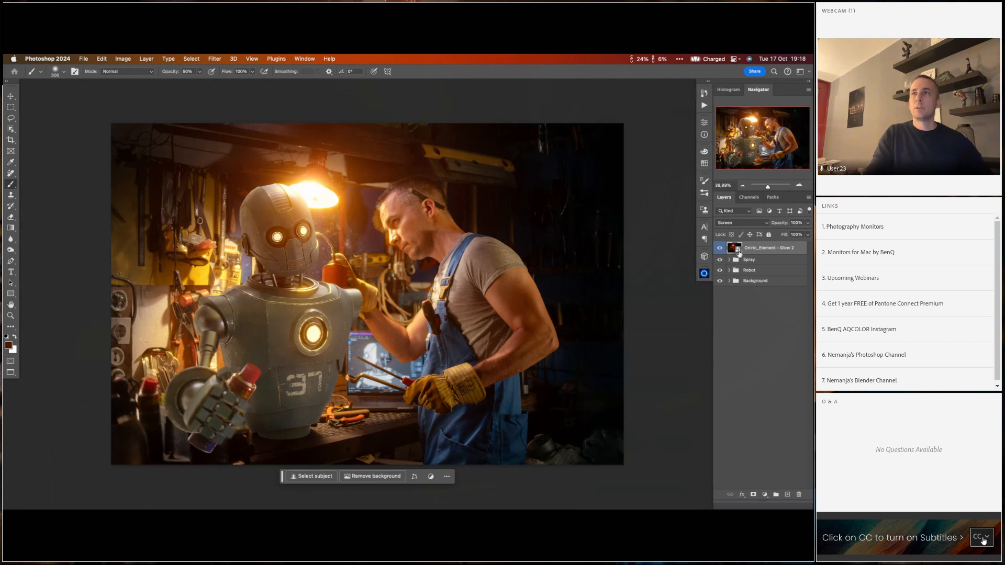
alt+click(721, 250)
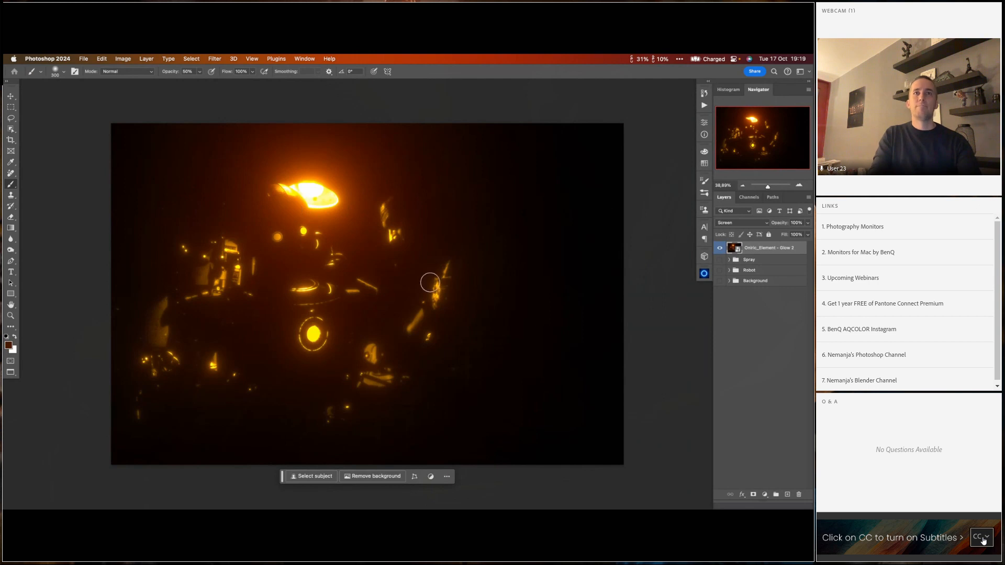
alt+click(721, 249)
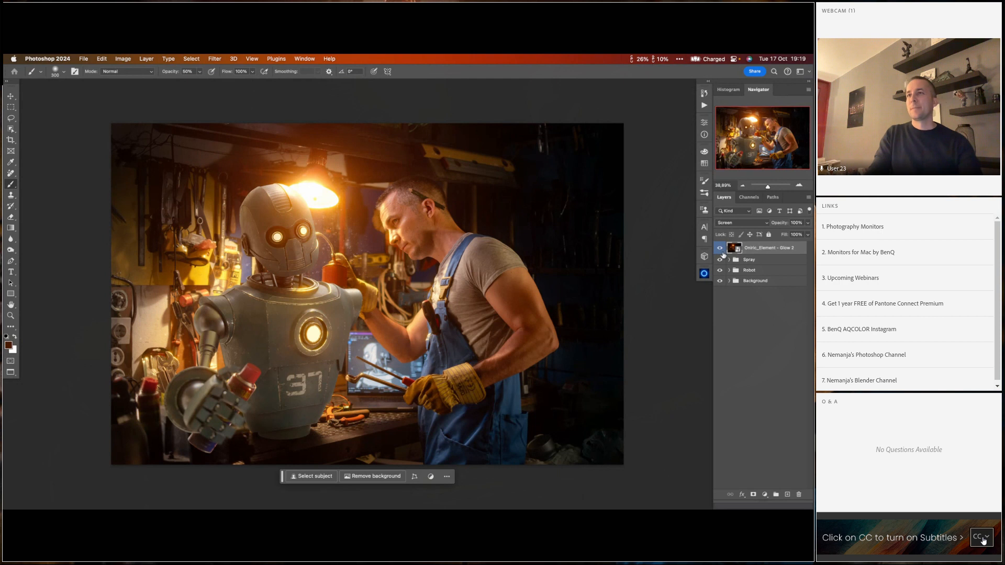
- Add a Hue/Saturation adjustment clipped to the Oniric glow layer, with hue -2 and saturation -2
click(766, 494)
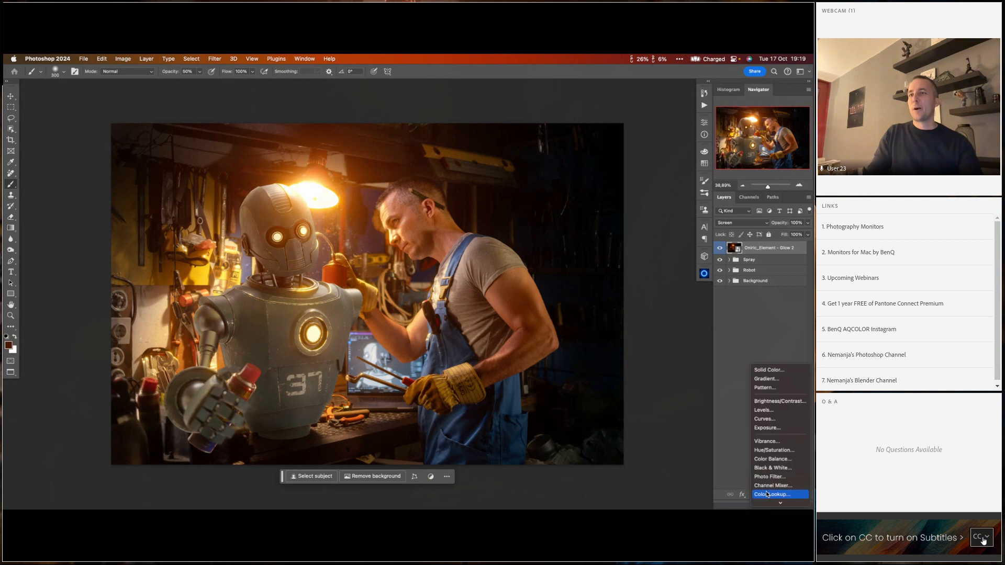
click(770, 451)
click(632, 314)
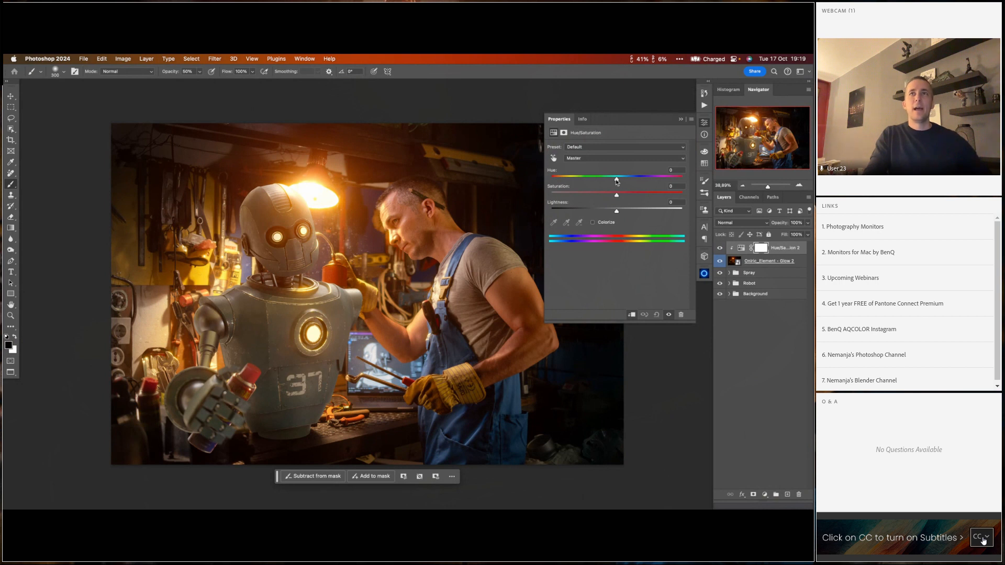
mouse_move(617, 181)
mouse_down()
mouse_move(571, 179)
mouse_move(676, 183)
mouse_move(615, 188)
mouse_up()
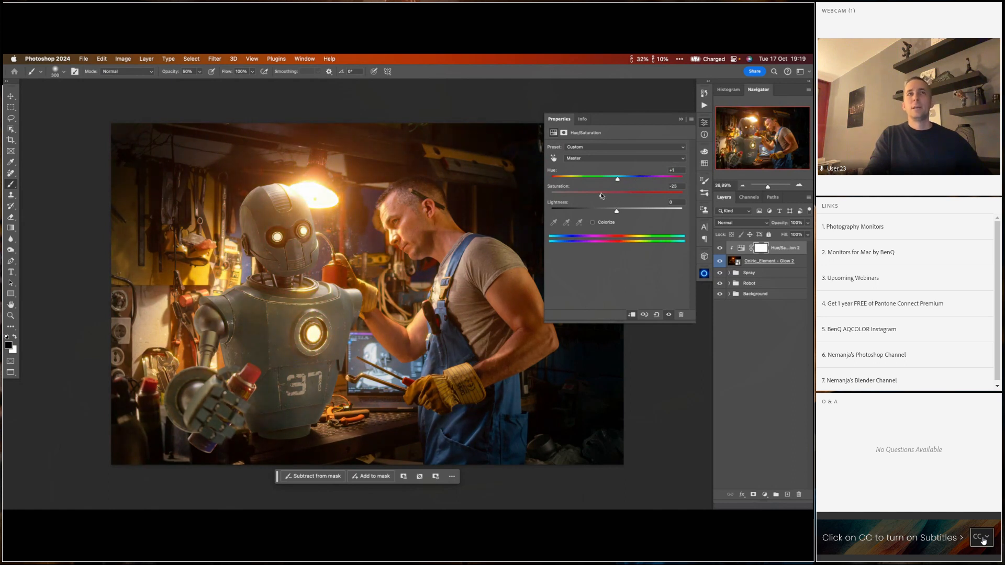
drag(652, 195, 617, 218)
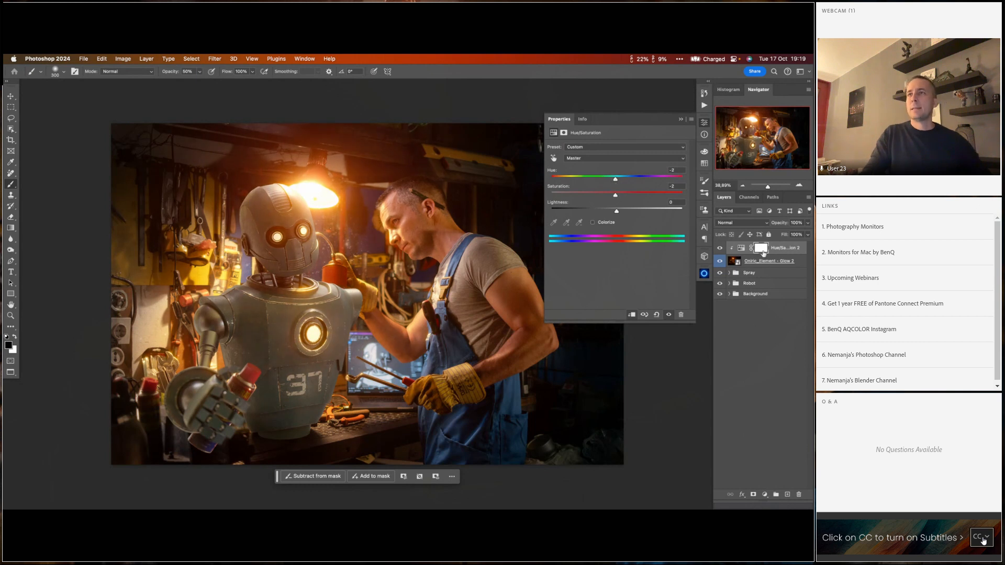
- Add a layer mask to the Oniric glow layer
click(762, 250)
click(759, 263)
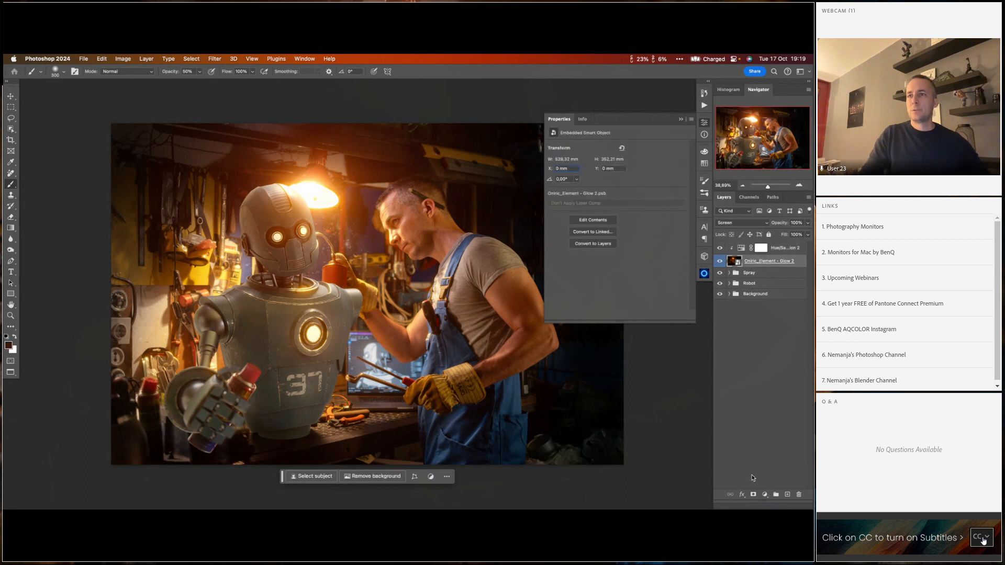
click(754, 495)
- Soften the glow over the robot and the man by painting black on its mask with a 1200 px brush at 30% opacity
key(])
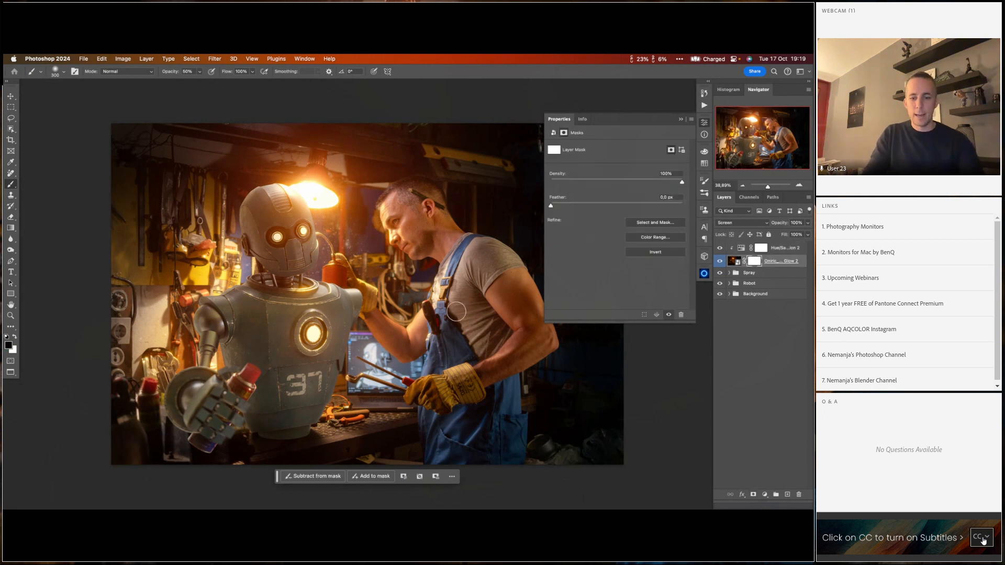
key(])
key(])
key(])
key(])
key(])
key(])
key(])
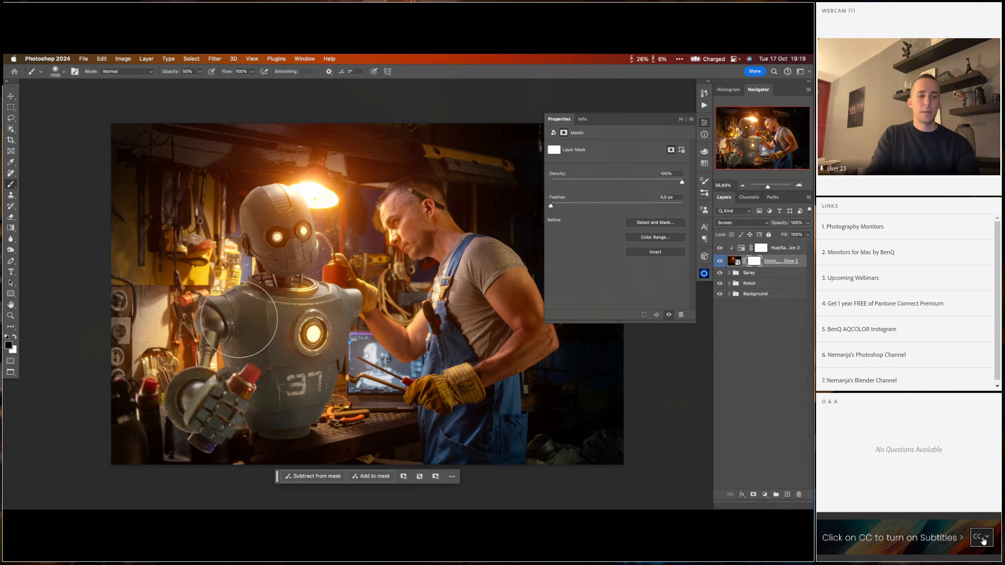
key(3)
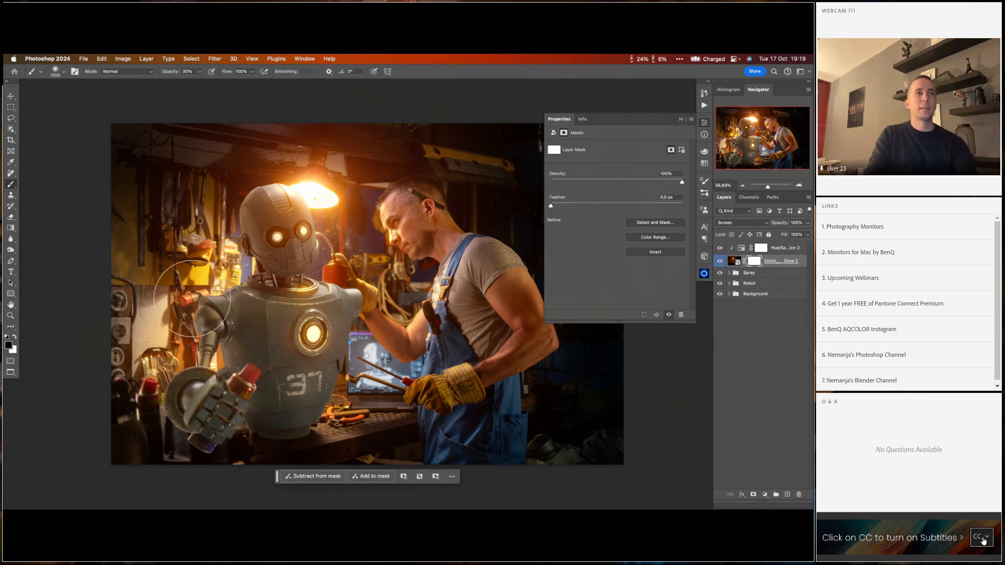
mouse_move(207, 271)
mouse_down()
mouse_move(203, 314)
mouse_move(185, 318)
mouse_move(213, 296)
mouse_up()
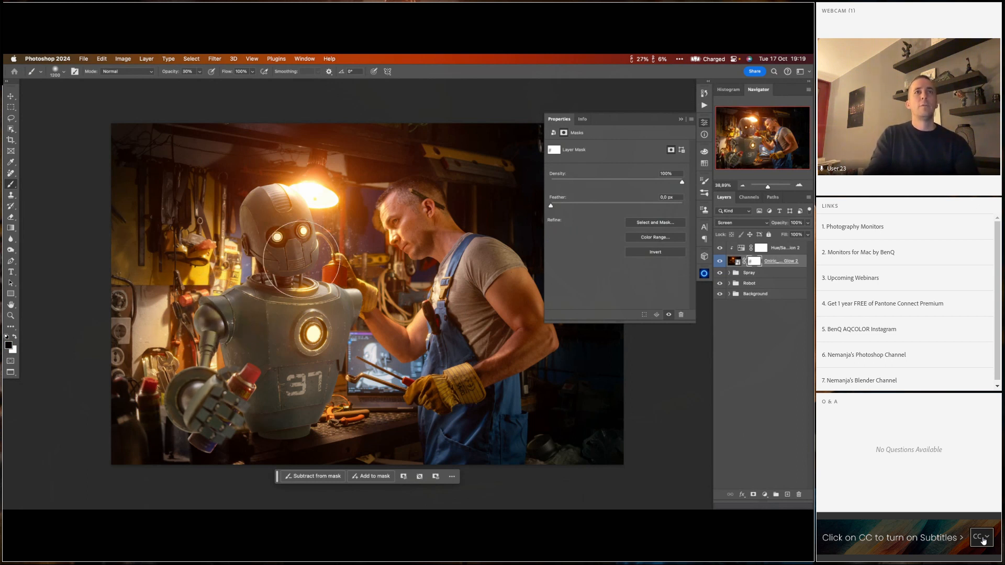
mouse_move(422, 285)
mouse_down()
mouse_move(417, 218)
mouse_move(428, 199)
mouse_move(437, 221)
mouse_move(419, 205)
mouse_move(432, 248)
mouse_up()
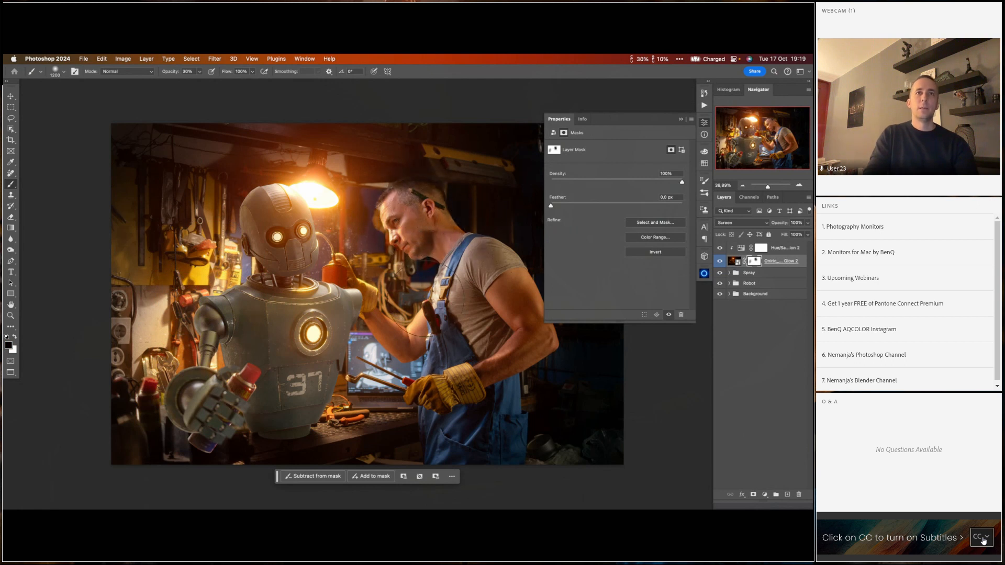
mouse_move(376, 293)
mouse_down()
mouse_move(414, 376)
mouse_move(397, 346)
mouse_move(331, 374)
mouse_move(314, 373)
mouse_move(305, 350)
mouse_move(287, 375)
mouse_move(340, 391)
mouse_move(317, 333)
mouse_move(304, 380)
mouse_move(343, 348)
mouse_move(300, 342)
mouse_move(352, 364)
mouse_move(344, 345)
mouse_move(322, 395)
mouse_up()
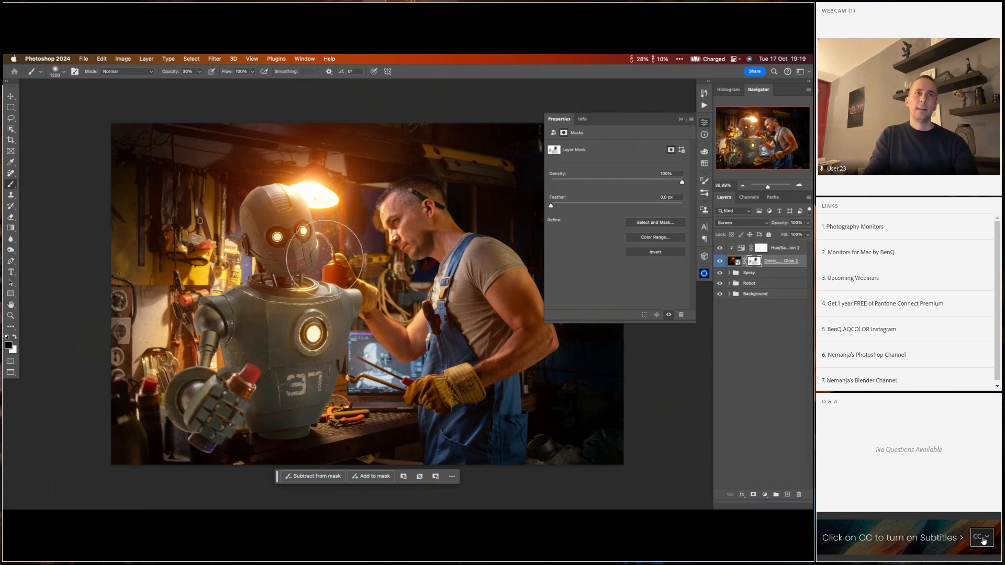
- Reduce the mask brush to 200 px and collapse the mask properties
key(bracketleft)
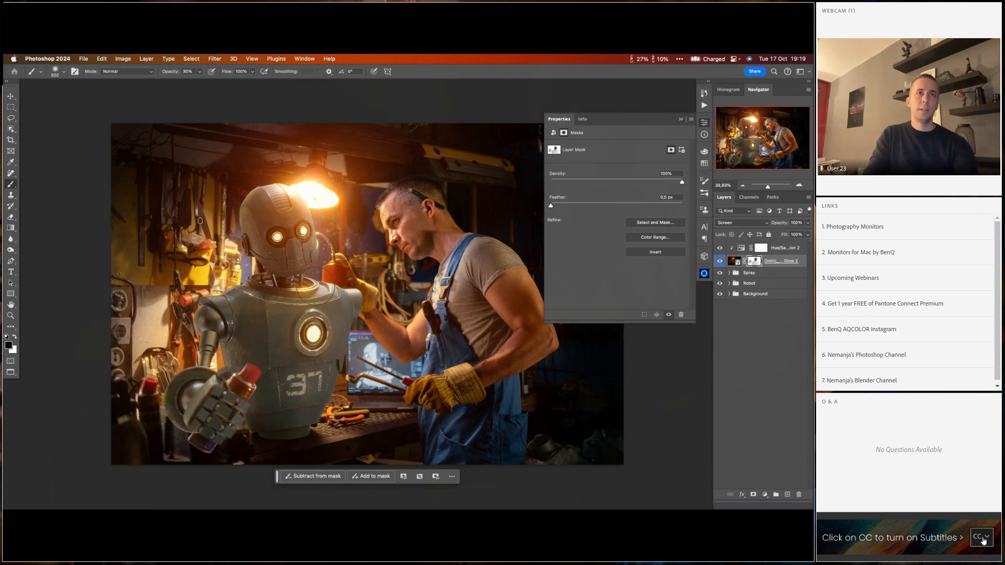
key(bracketleft)
key(bracketleft)
key(bracketleft)
key(bracketleft)
key(bracketleft)
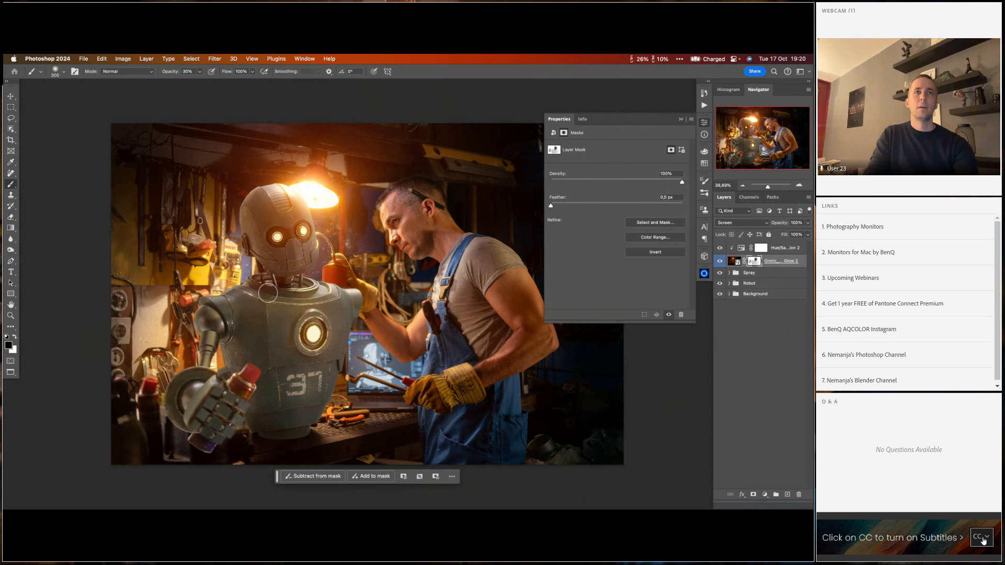
key(bracketleft)
key(bracketleft)
key(bracketleft)
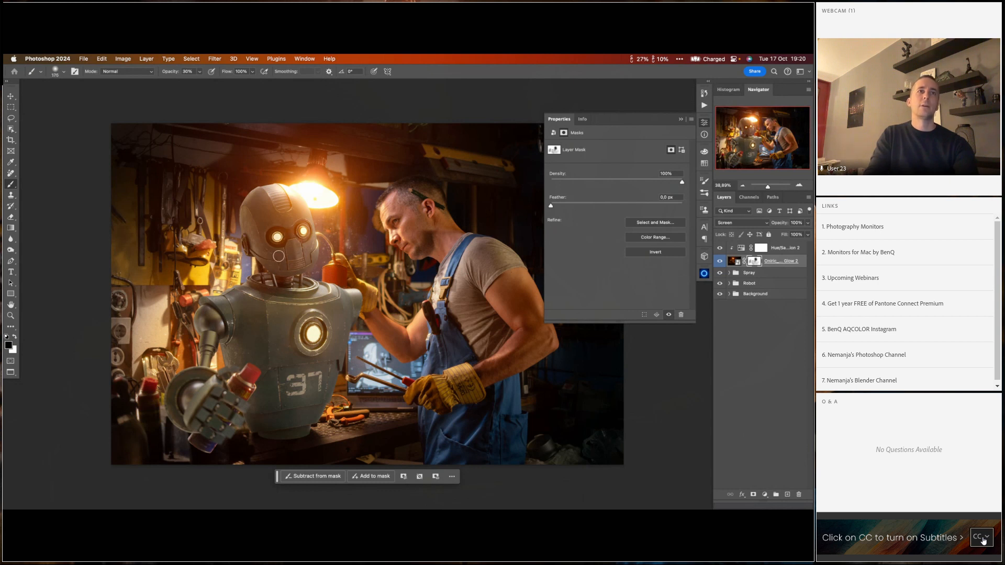
key(bracketright)
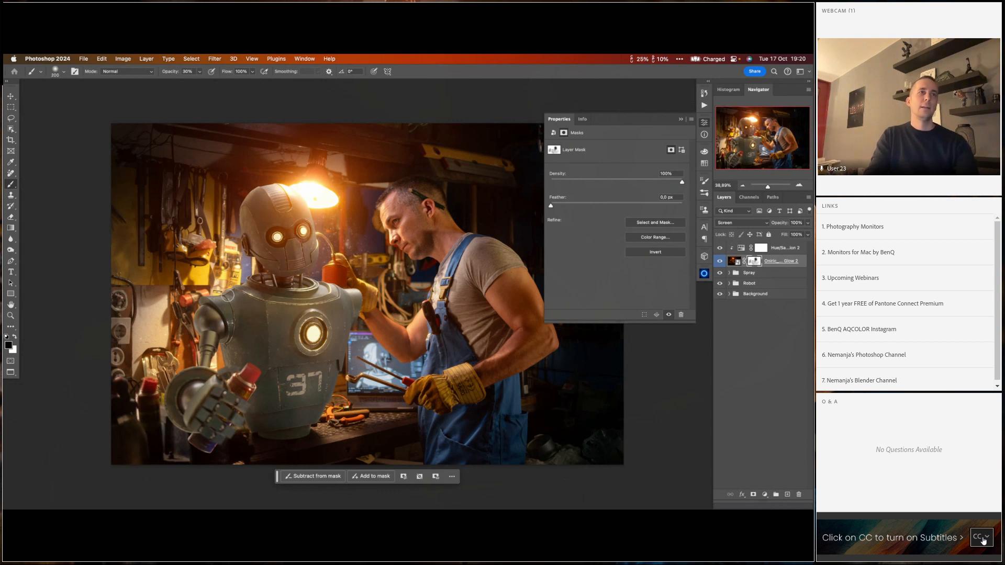
click(681, 120)
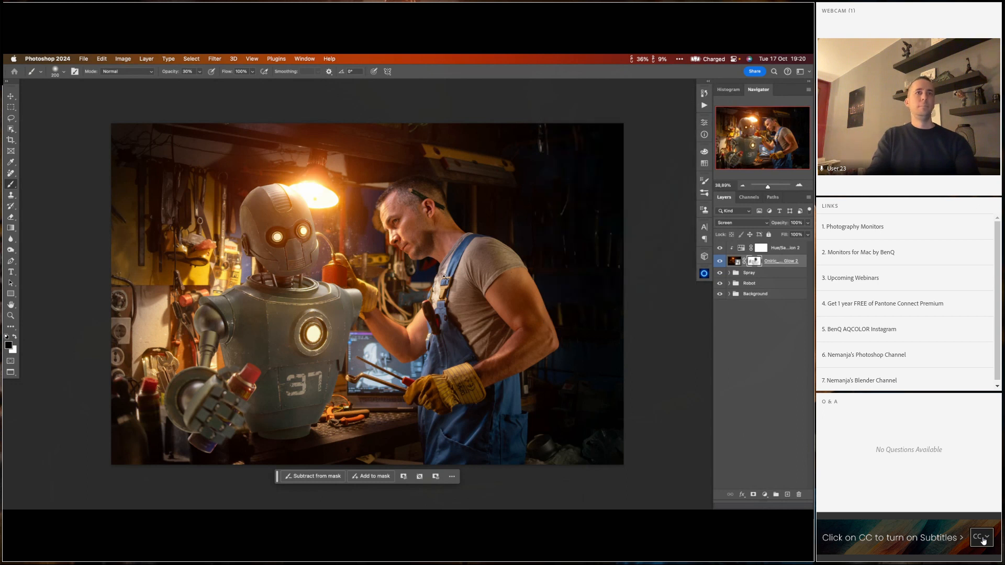
- Compare the whole image with and without the masked Oniric glow, leaving the glow layer visible
drag(444, 277, 420, 278)
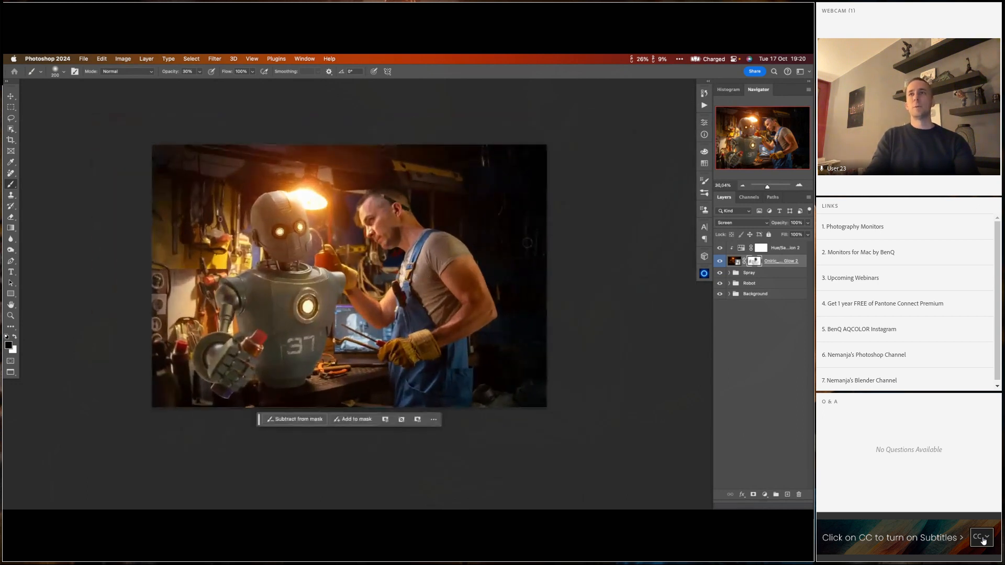
click(720, 261)
click(721, 262)
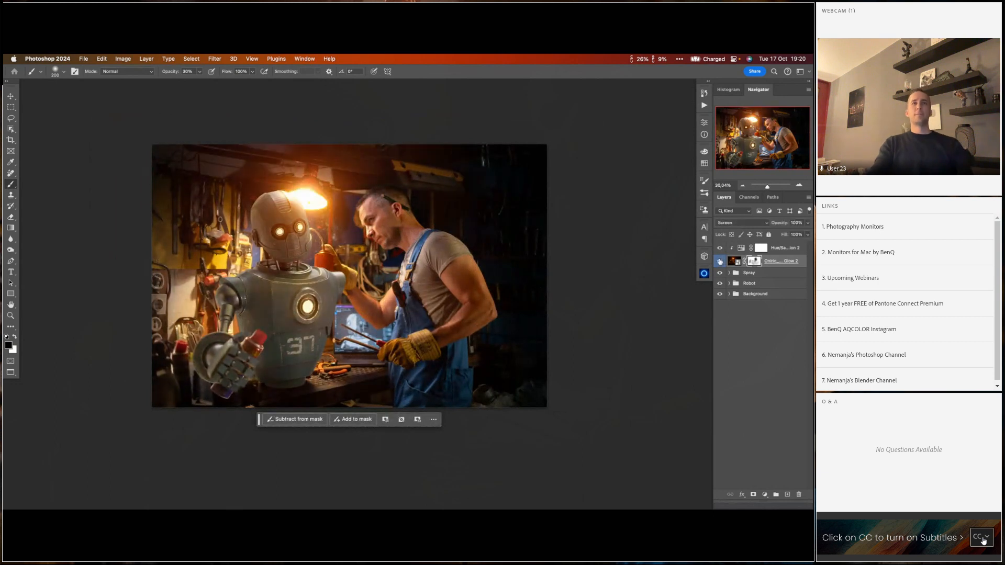
click(720, 262)
click(720, 262)
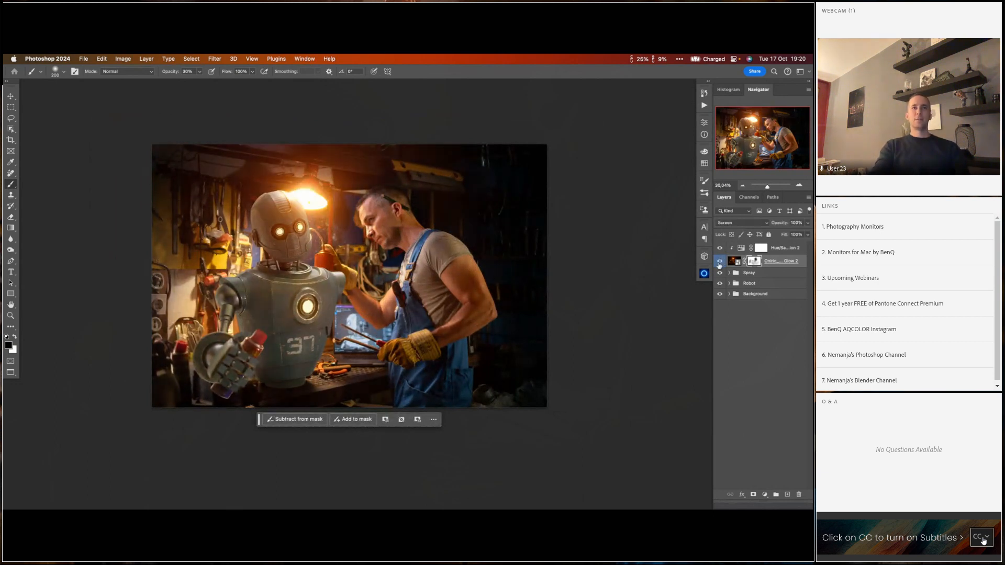
click(721, 262)
click(720, 262)
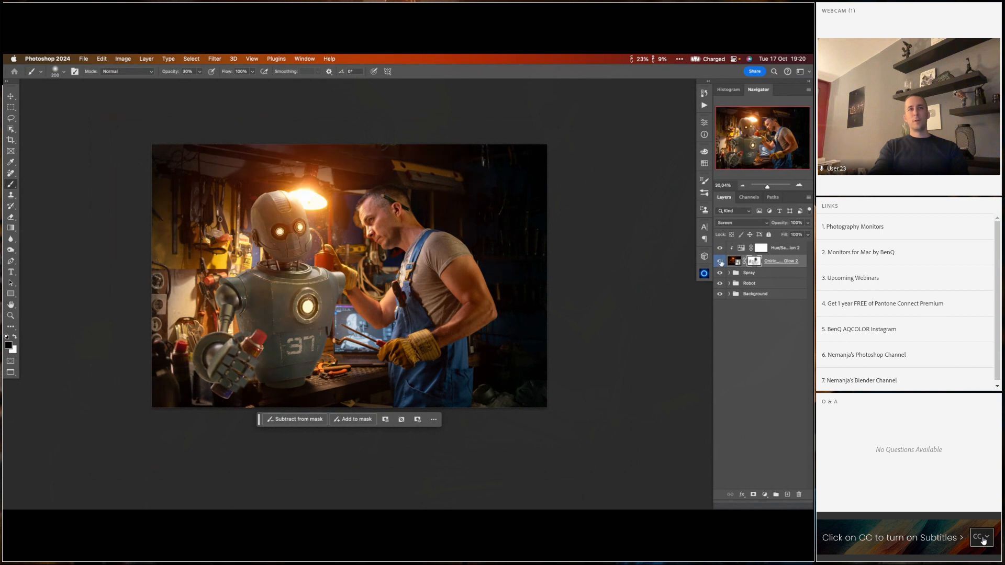
click(721, 262)
click(720, 262)
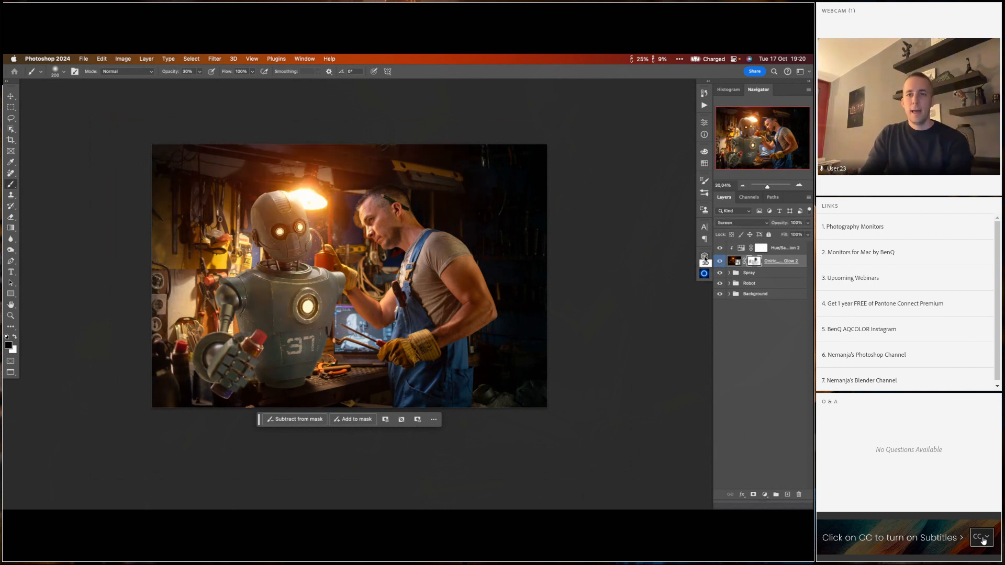
click(720, 262)
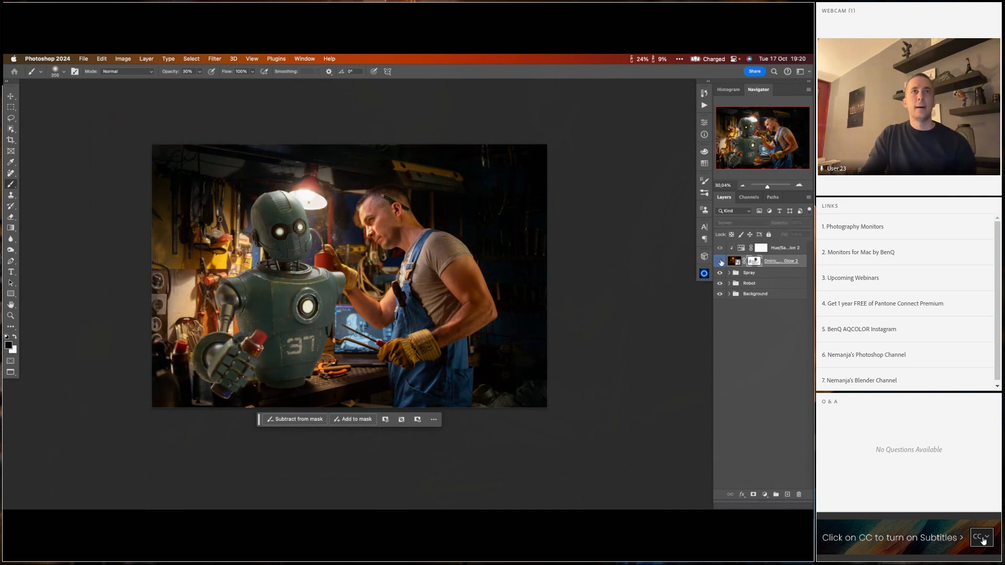
click(720, 262)
- Stamp all visible layers into a new merged layer above the glow's Hue/Saturation adjustment
click(737, 251)
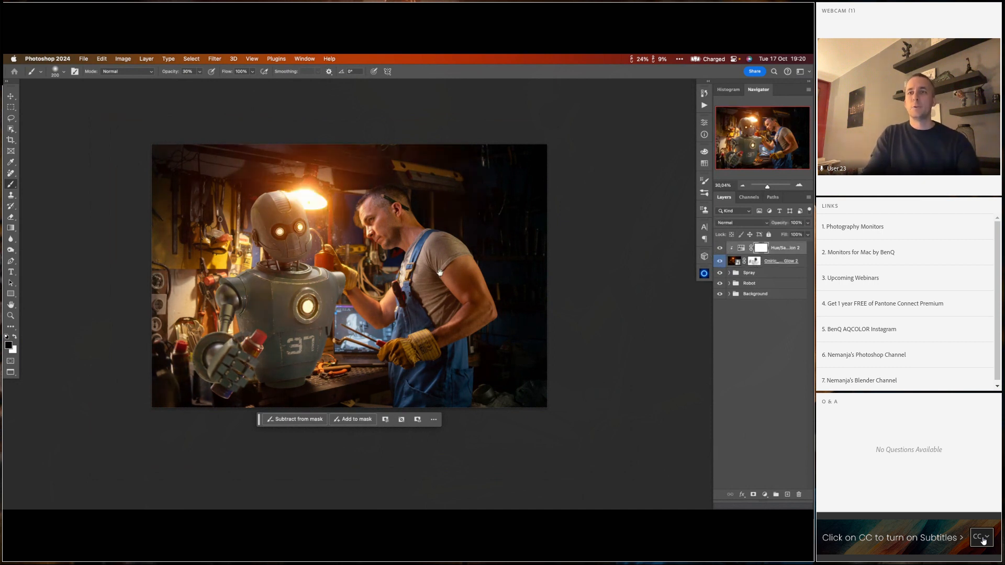
scroll(439, 271, up, 2)
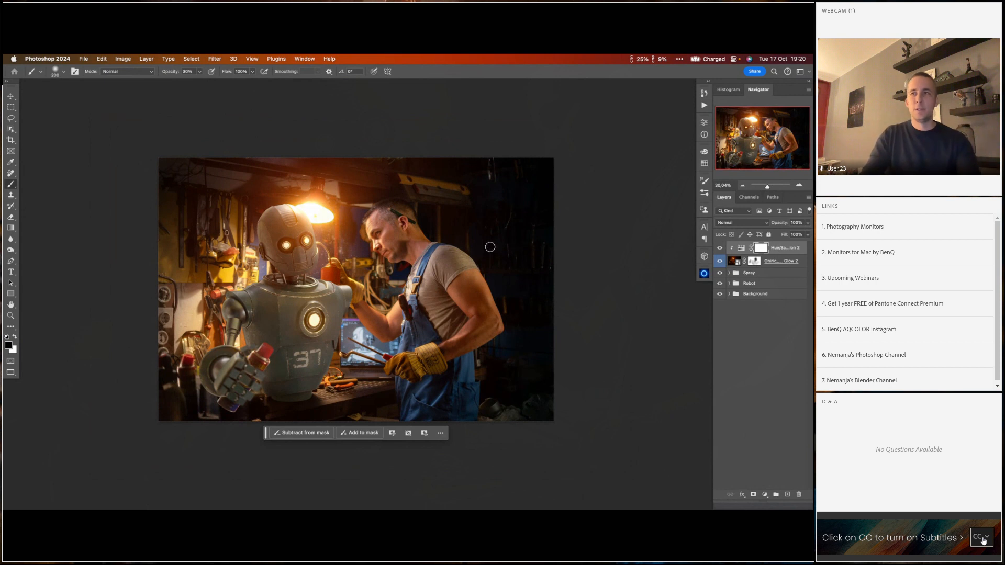
key(super+alt+shift+e)
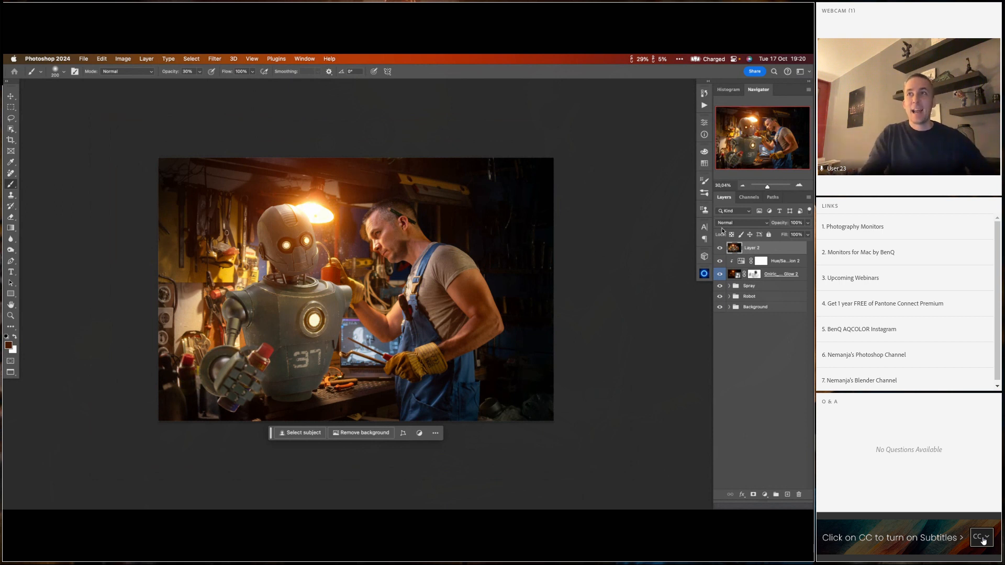
right_click(754, 248)
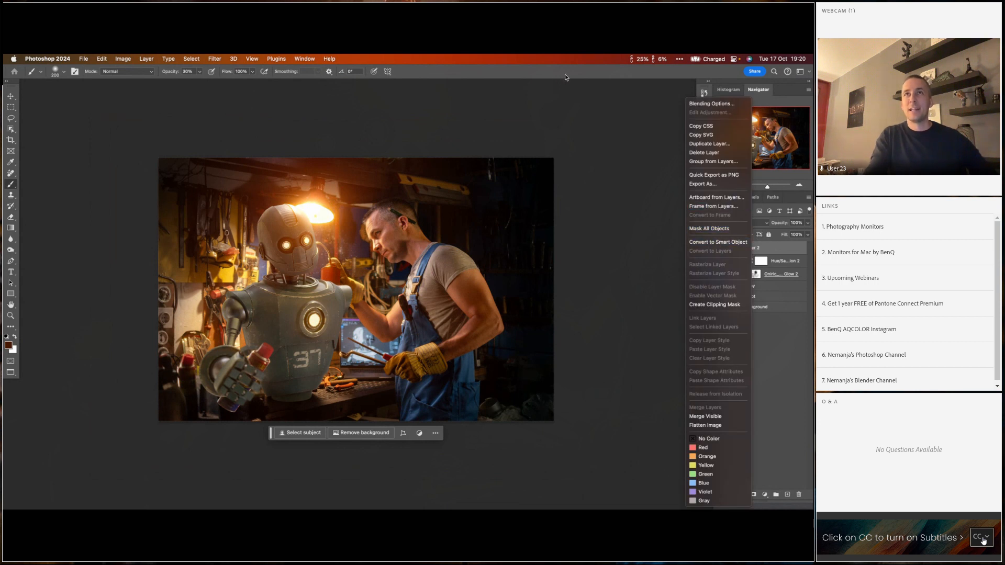
click(533, 91)
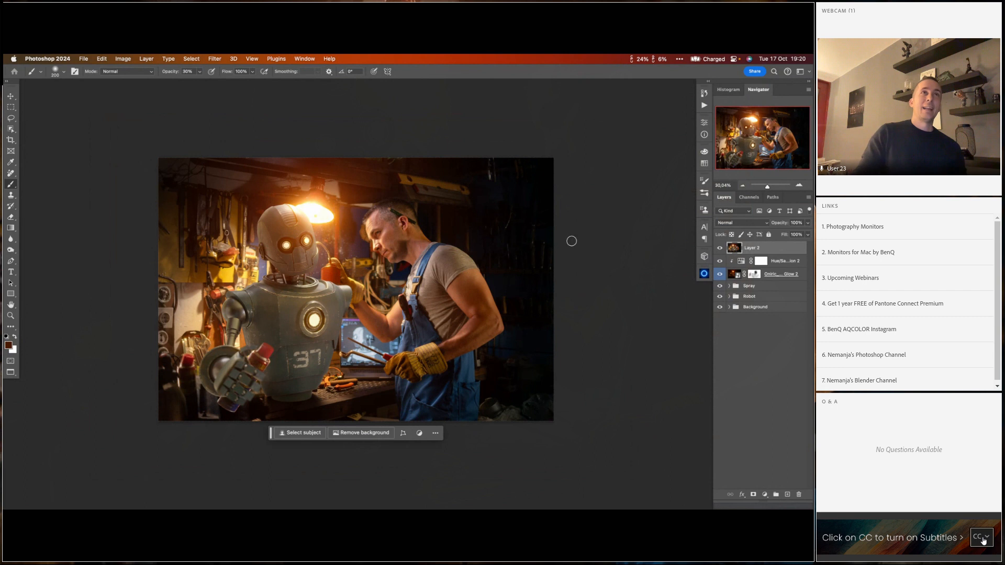
- Start the Camera Raw Filter on the merged layer and set exposure to +0.20, contrast +6, highlights -2 and shadows +8
click(215, 59)
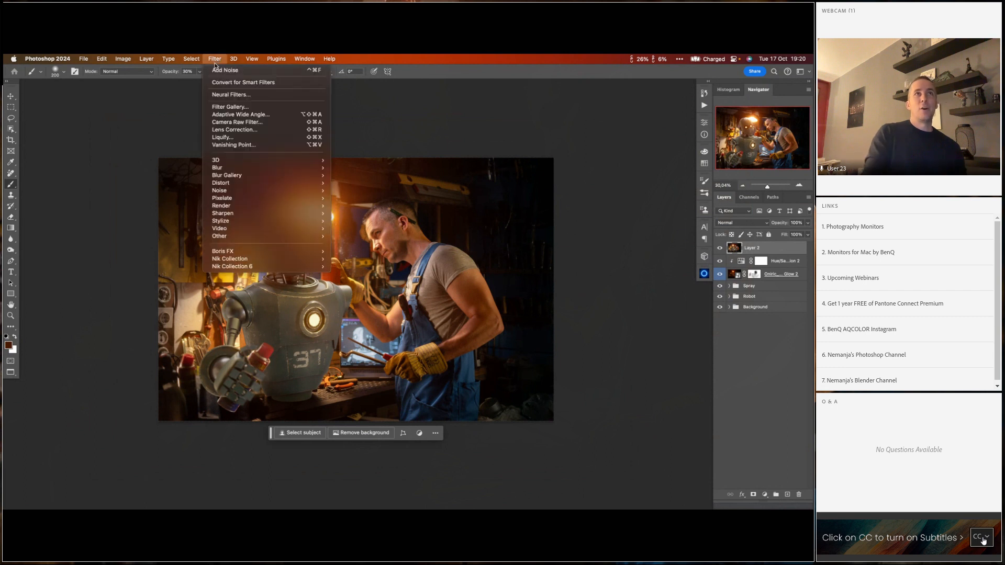
click(252, 123)
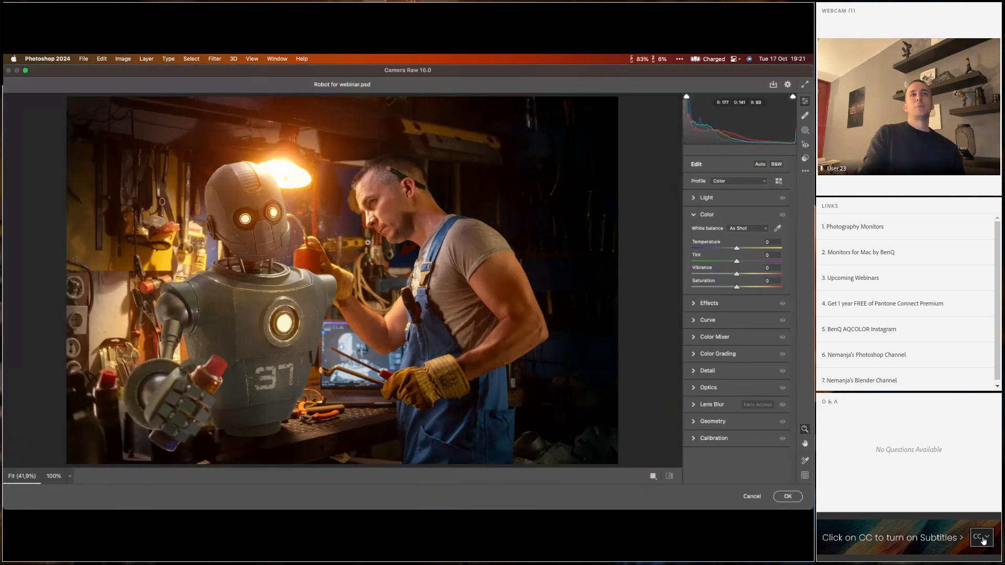
click(709, 198)
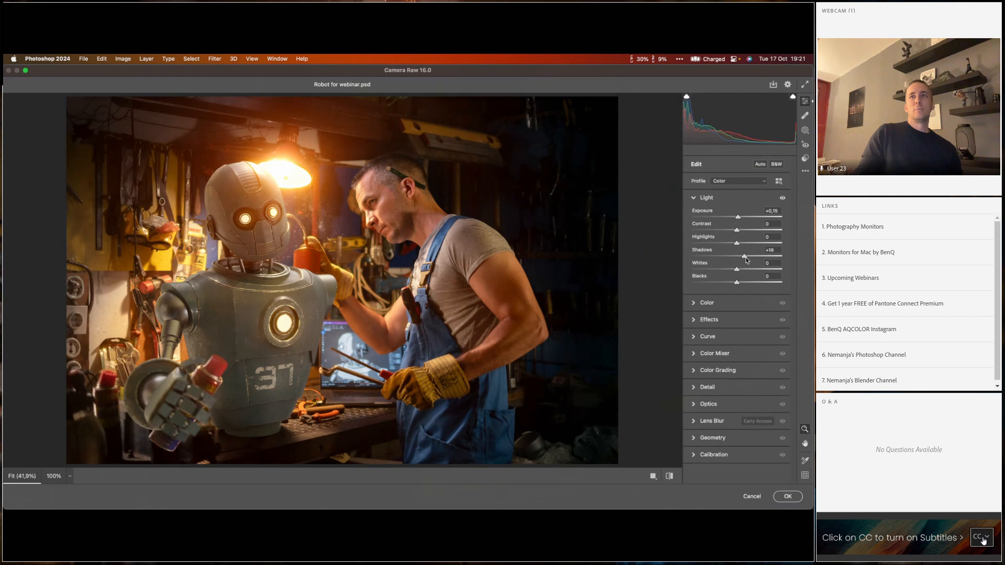
drag(747, 261, 785, 260)
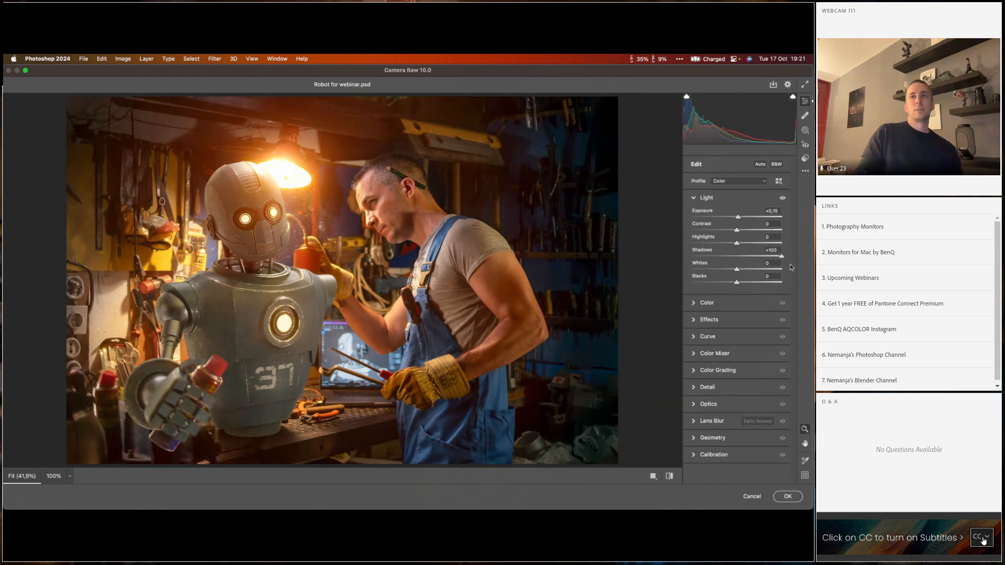
drag(781, 257, 741, 258)
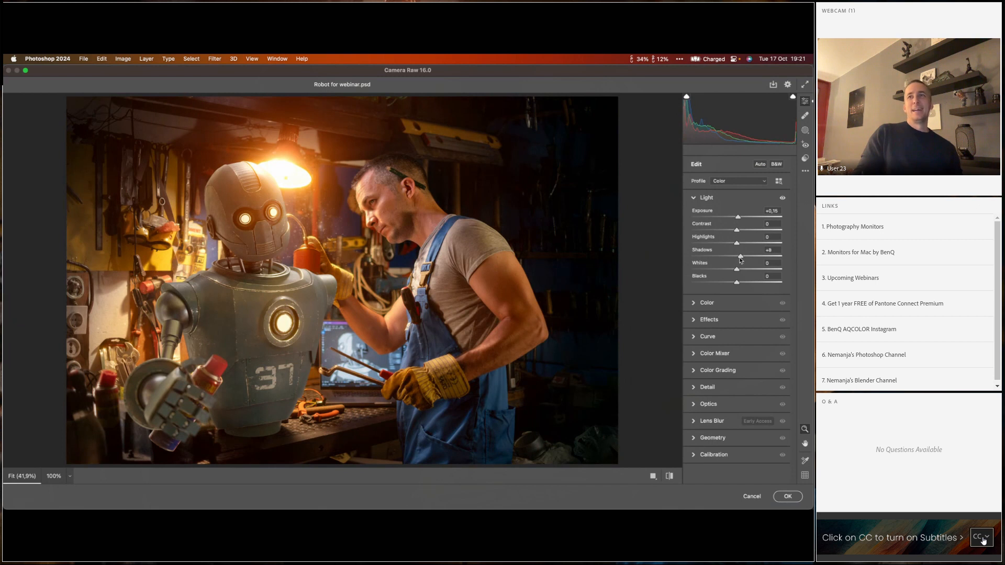
mouse_move(737, 242)
mouse_down()
mouse_move(762, 243)
mouse_move(743, 245)
mouse_up()
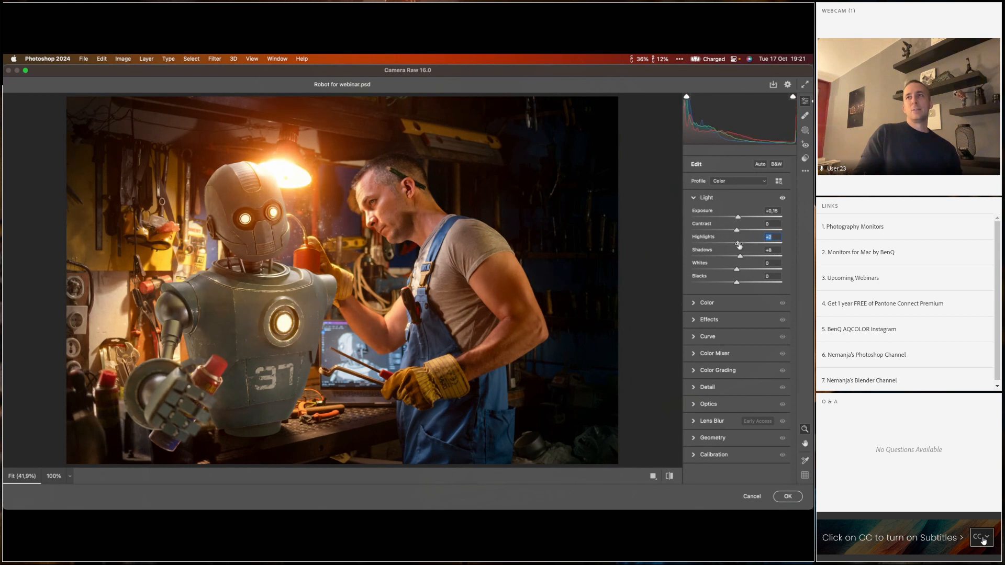
double_click(744, 244)
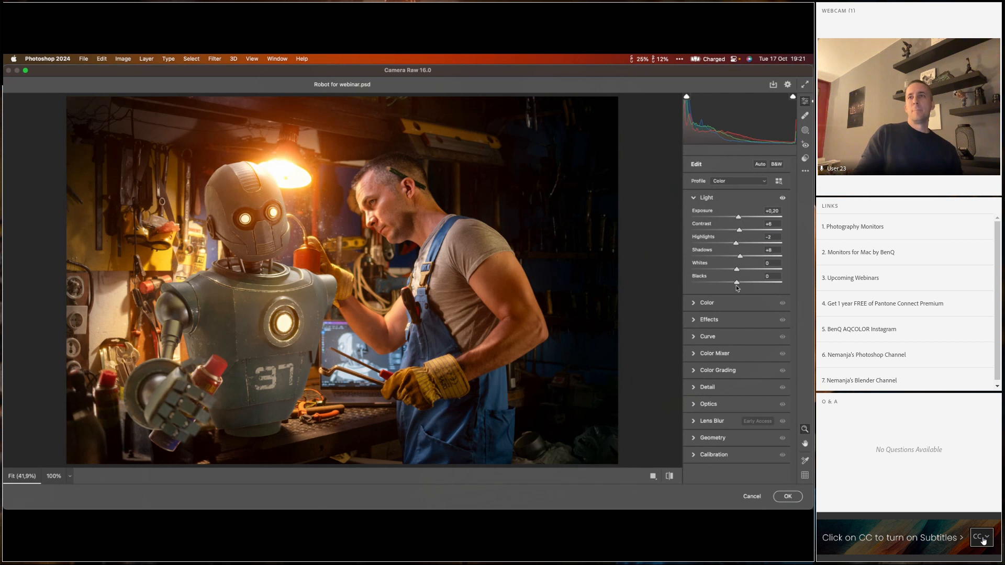
click(700, 303)
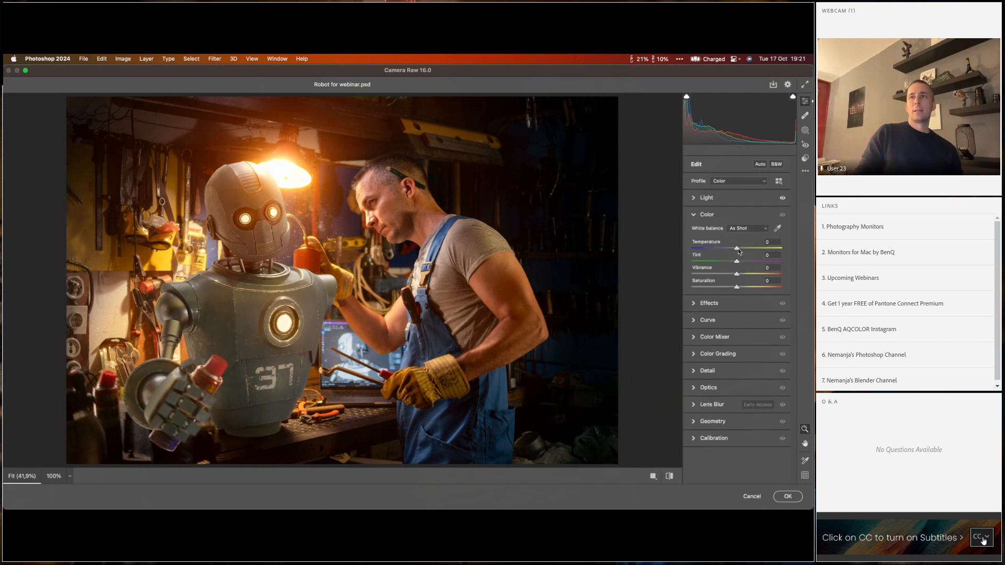
drag(741, 251, 744, 252)
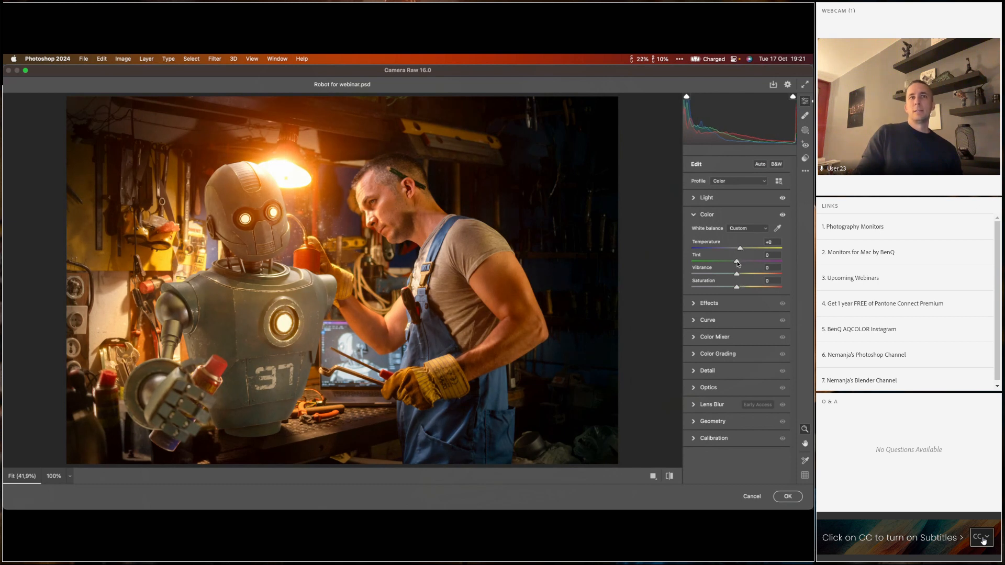
drag(741, 265, 738, 265)
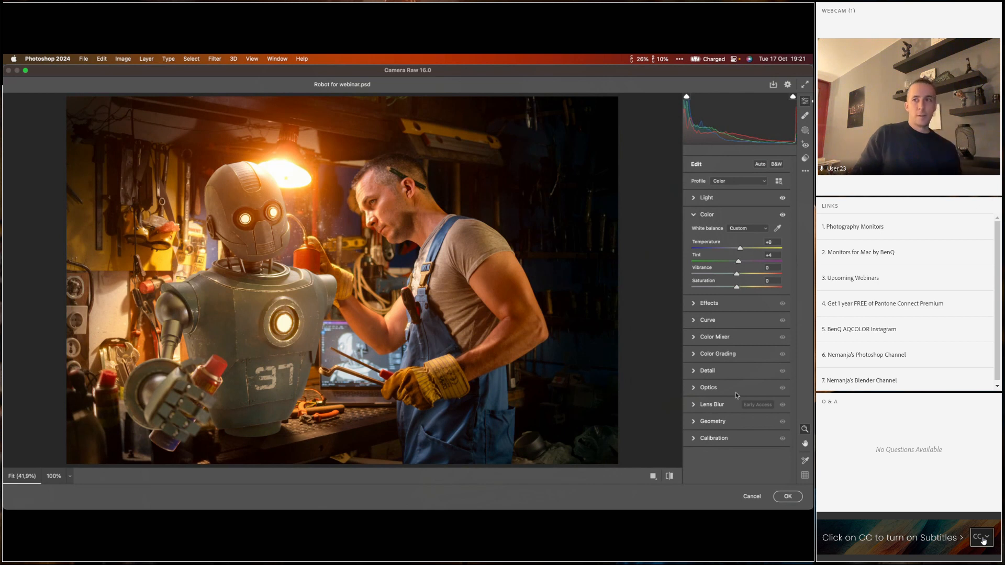
click(754, 496)
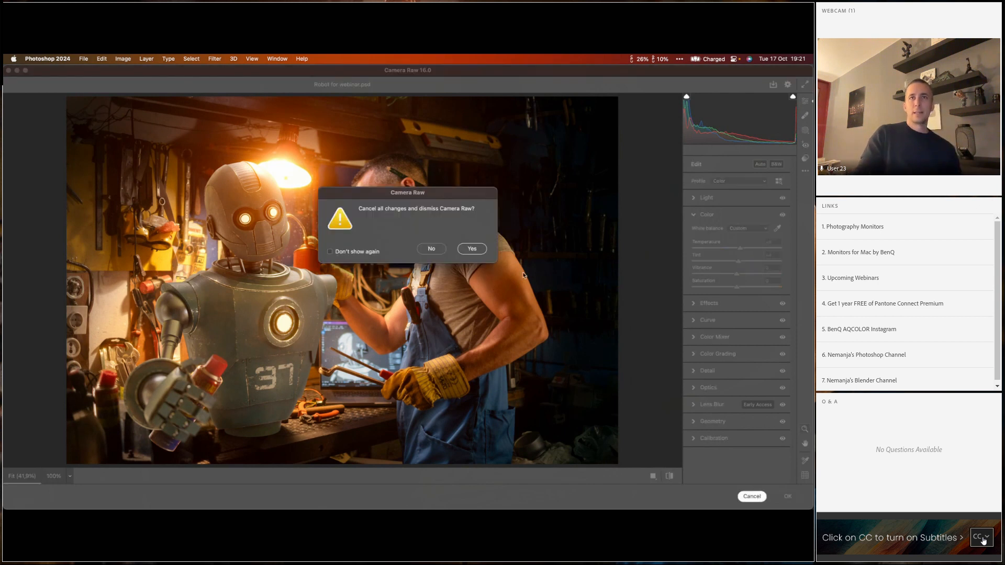
click(473, 250)
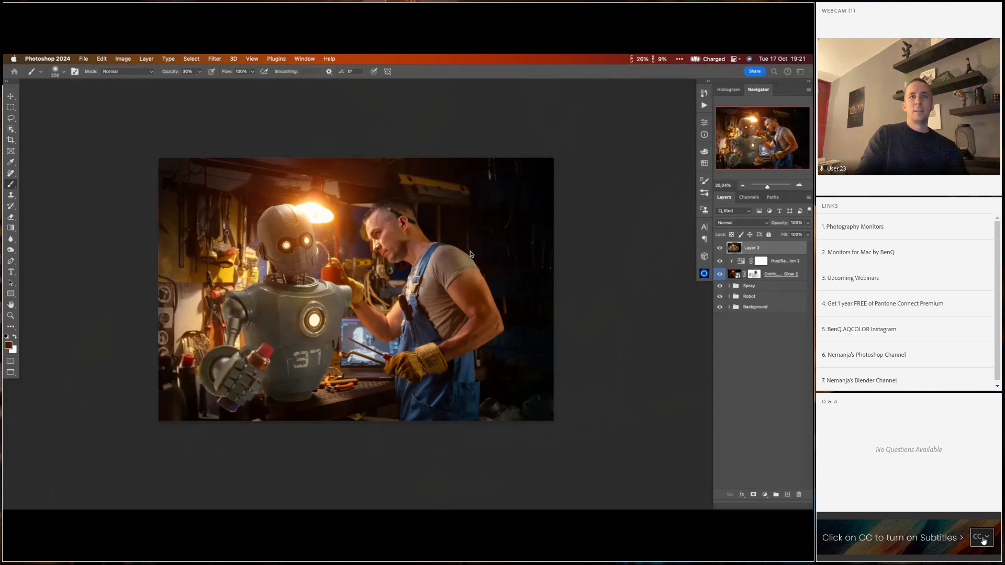
- Add a Color Balance adjustment above Curves 2 in the Robot group and clip it to the robot layers
scroll(294, 302, up, 4)
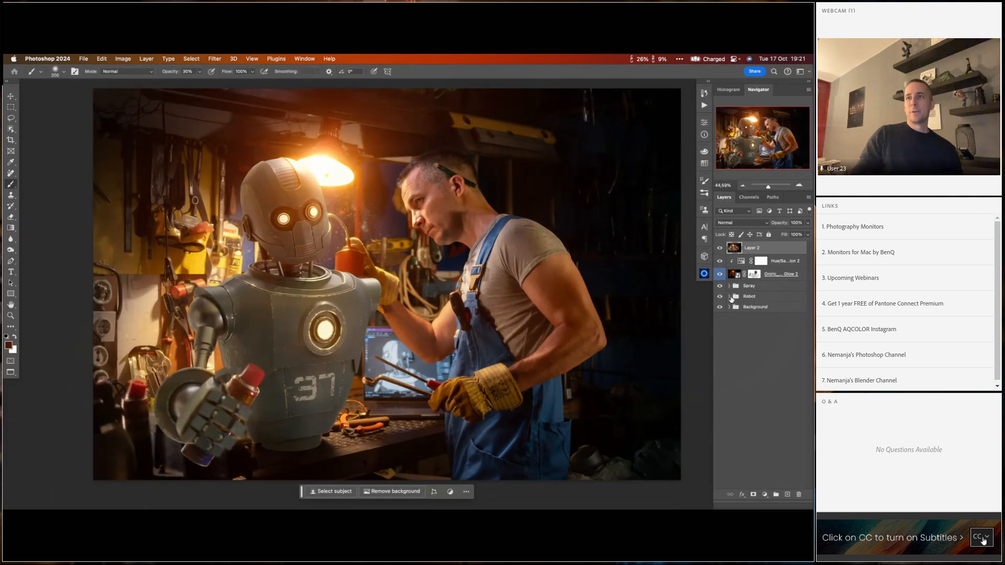
click(730, 296)
click(738, 308)
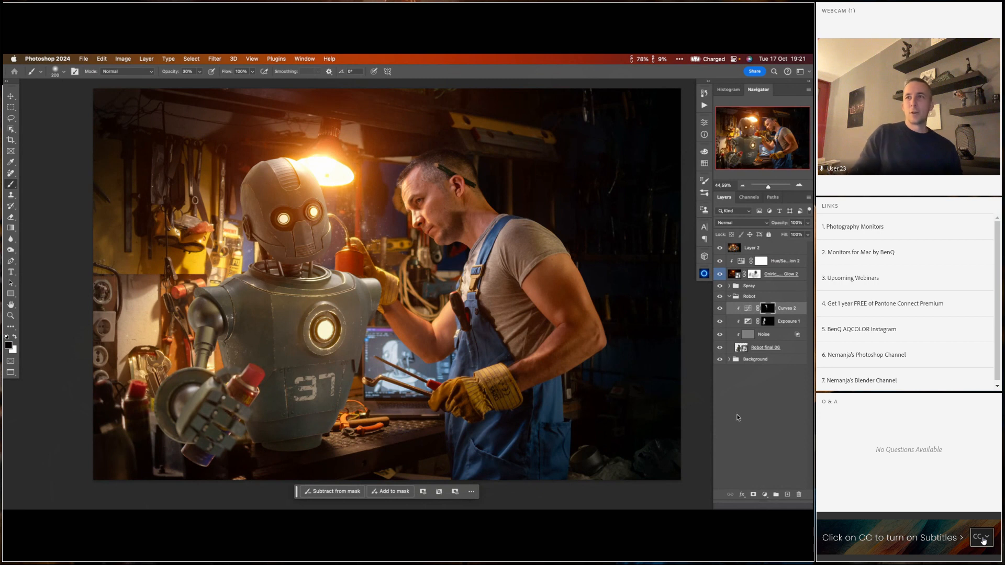
click(765, 495)
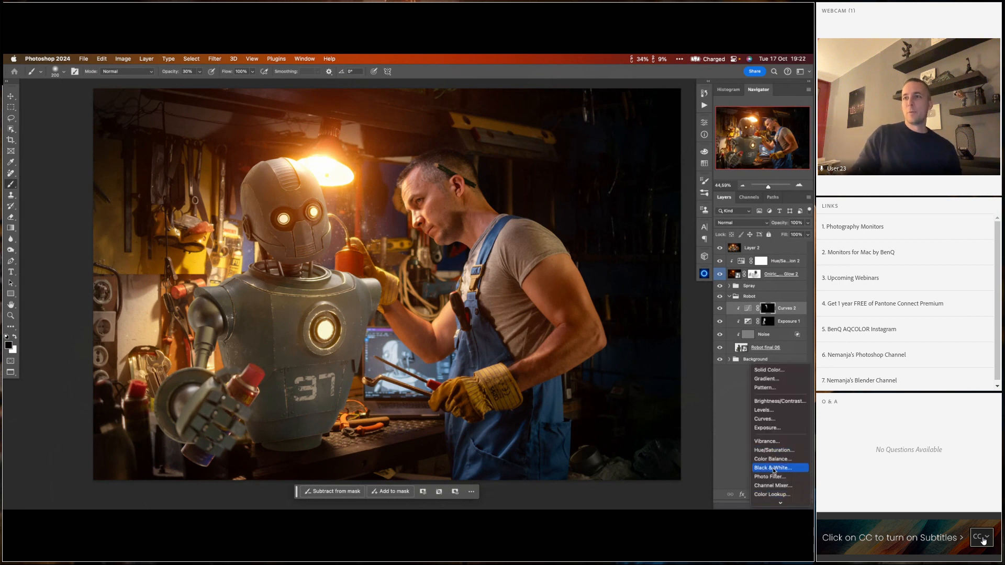
click(773, 459)
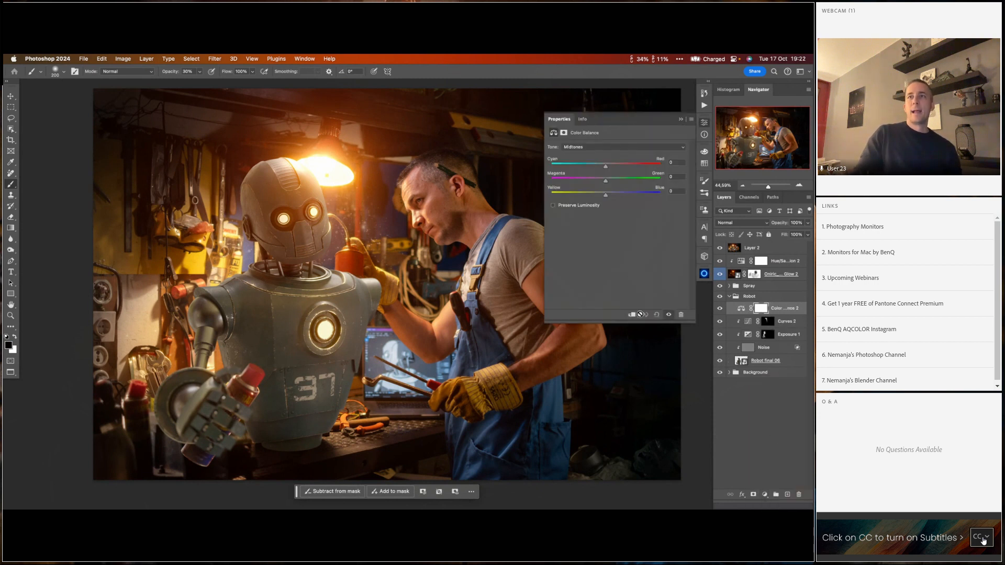
click(632, 314)
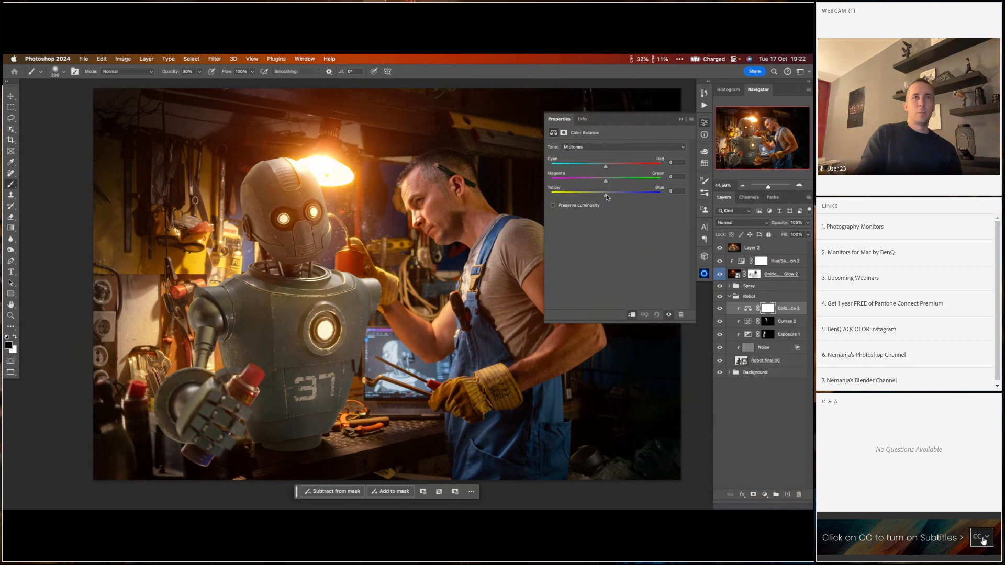
- Shift the robot's Color Balance midtones toward red and yellow -15, and set its shadows to red +15 and yellow -14
mouse_move(607, 197)
mouse_down()
mouse_move(566, 197)
mouse_move(601, 197)
mouse_up()
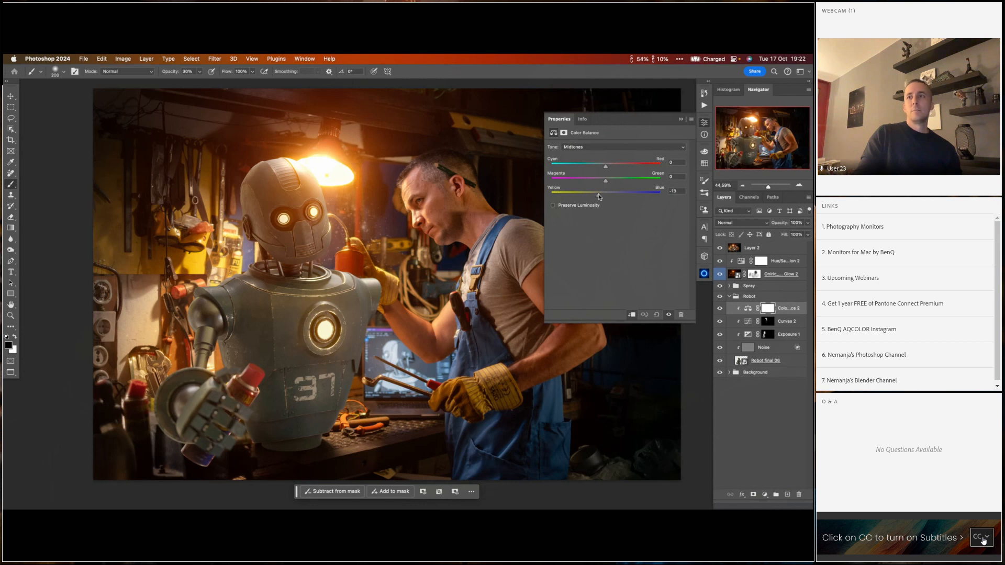
mouse_move(609, 167)
mouse_down()
mouse_move(644, 167)
mouse_move(614, 169)
mouse_up()
click(605, 148)
click(602, 155)
click(607, 148)
click(602, 131)
drag(607, 167, 599, 202)
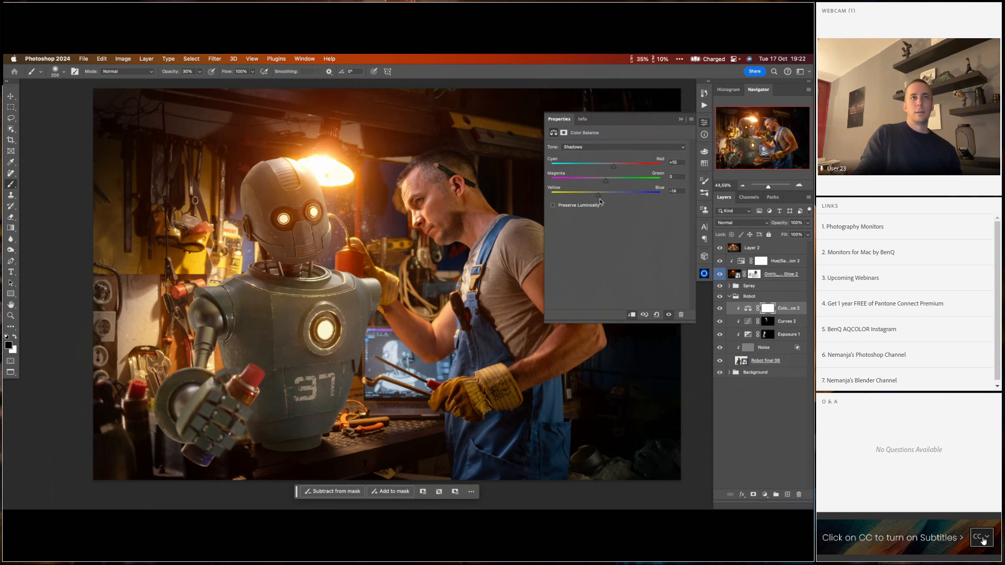
- Collapse the adjustment properties and delete the merged layer above the glow's Hue/Saturation adjustment
click(680, 119)
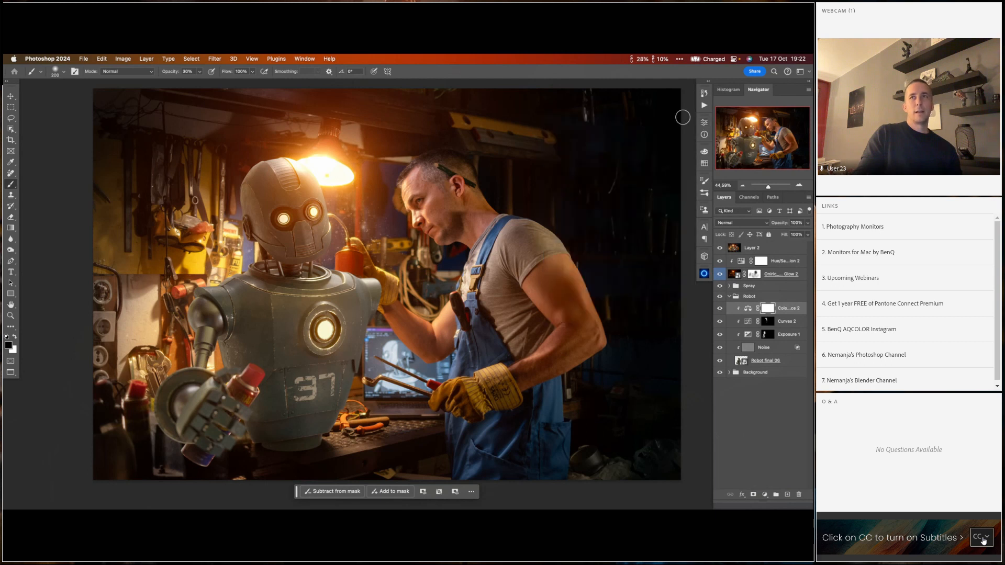
drag(752, 248, 801, 494)
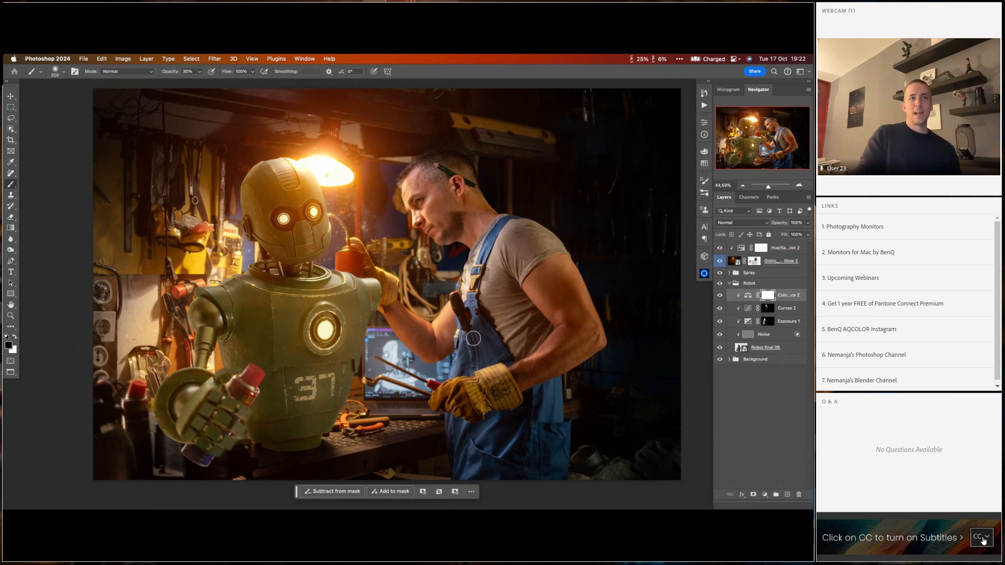
- Reset the robot's Color Balance adjustment and set its midtones to red +5 and yellow -6
double_click(744, 296)
click(601, 147)
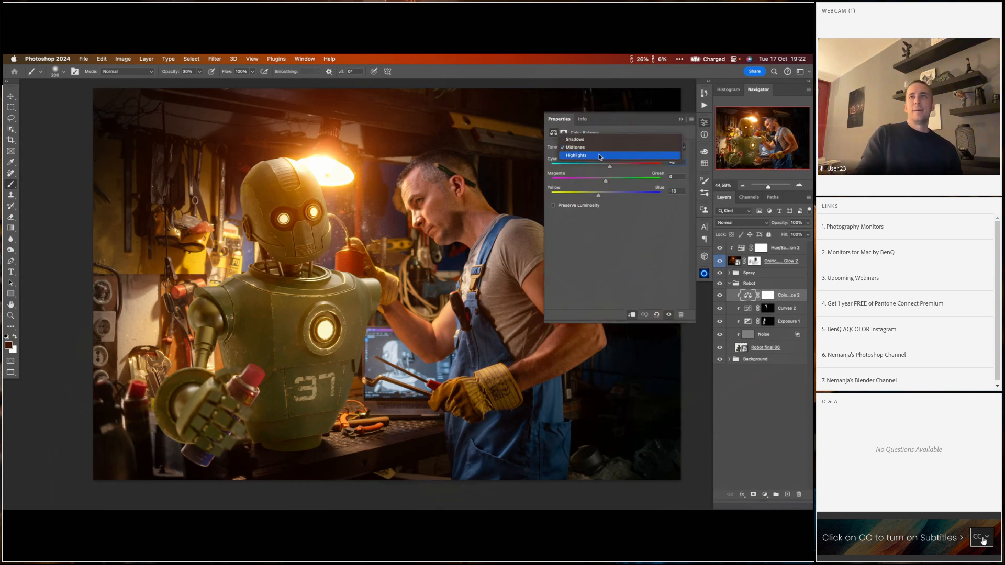
click(601, 140)
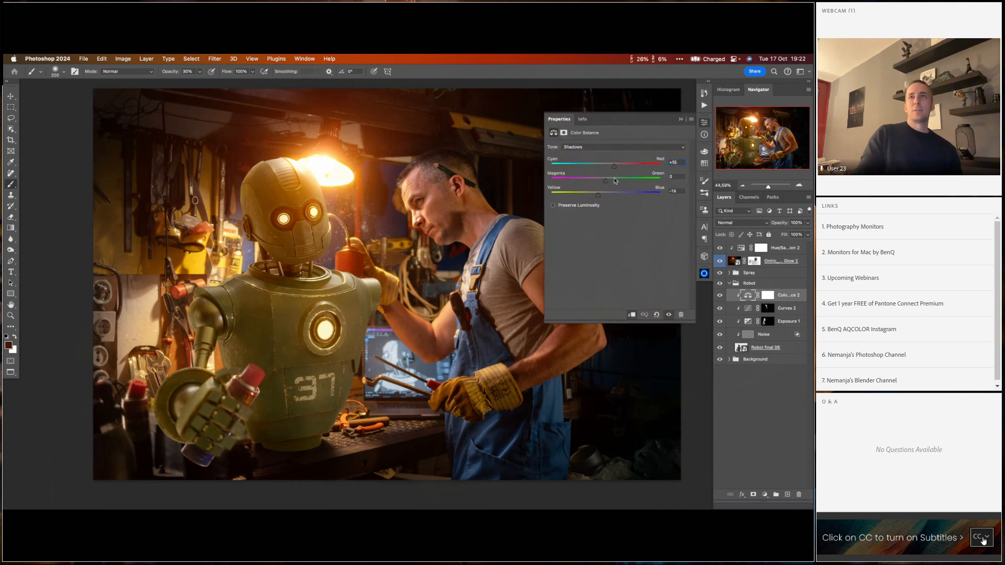
click(657, 314)
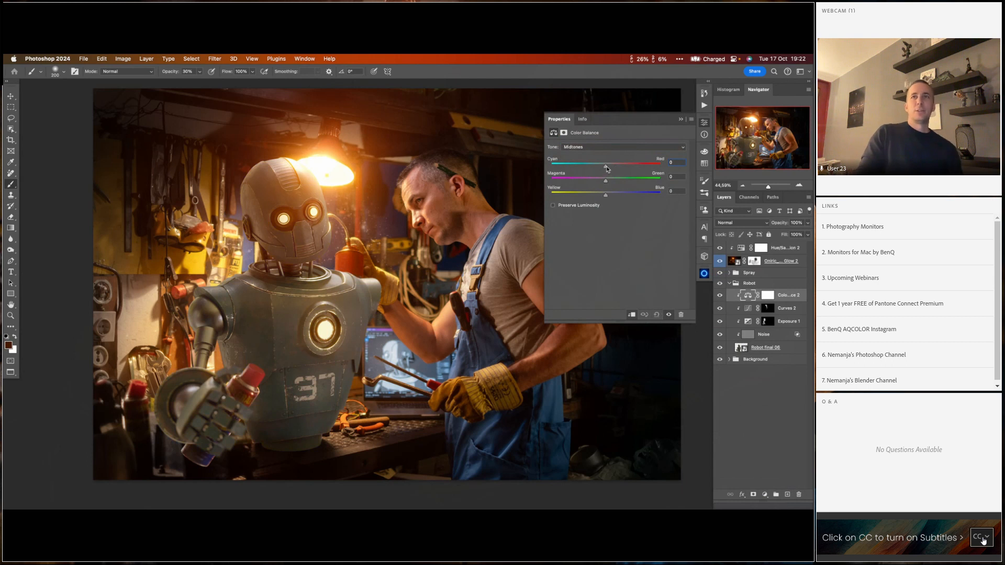
drag(607, 167, 609, 167)
- Shift the Color Balance shadows slightly toward red and to yellow -2, and set the highlights to yellow -5
click(608, 147)
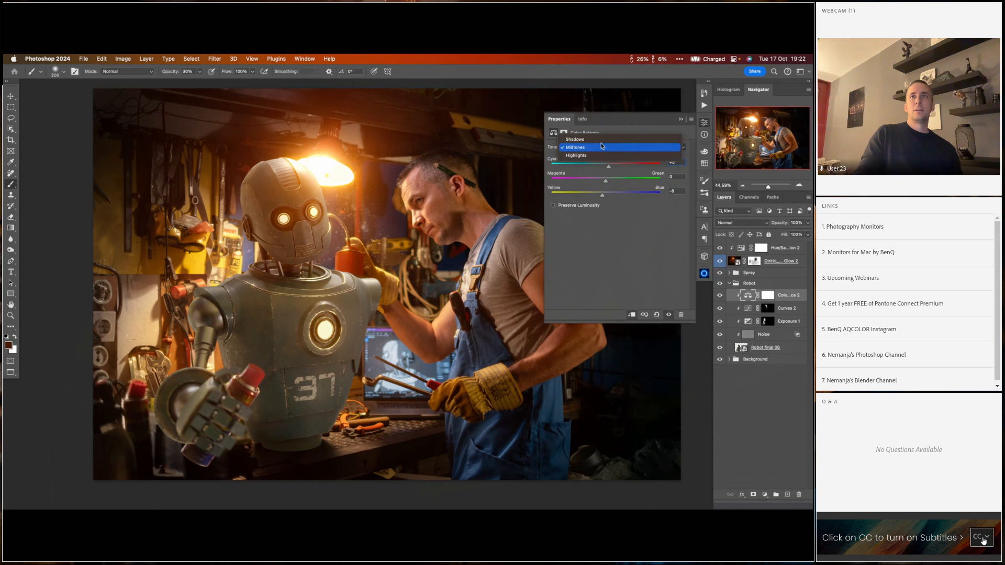
click(603, 139)
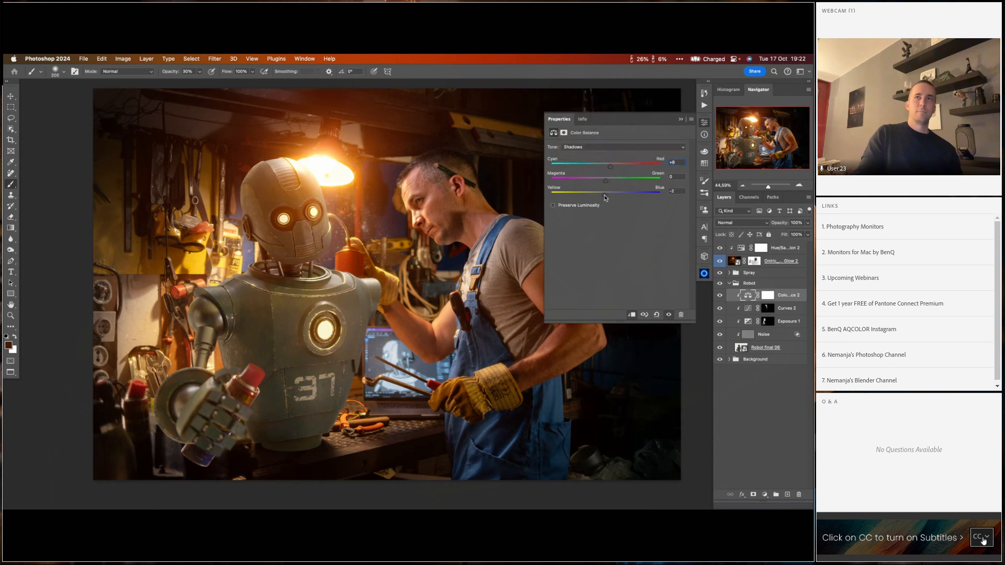
drag(611, 167, 609, 167)
click(591, 147)
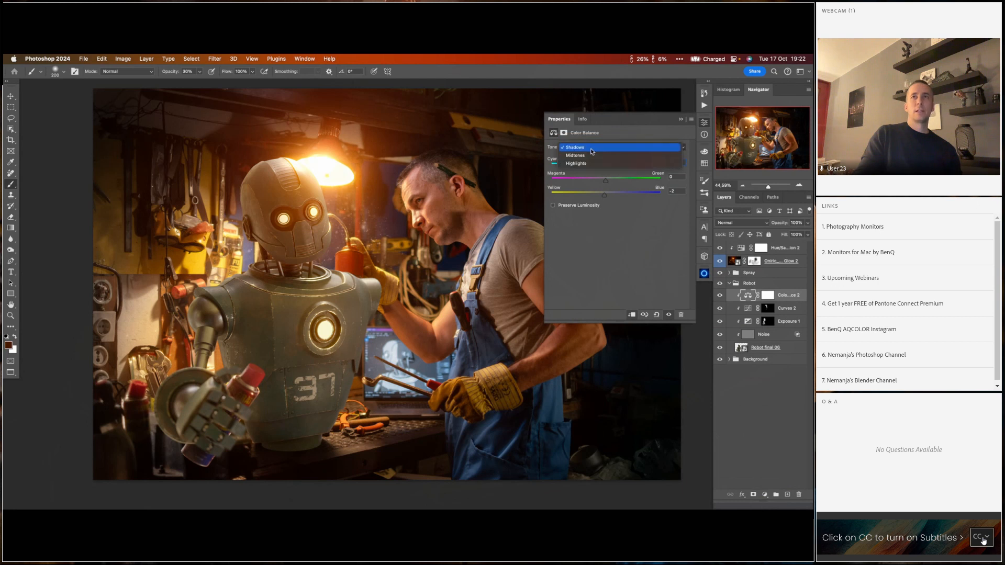
click(594, 165)
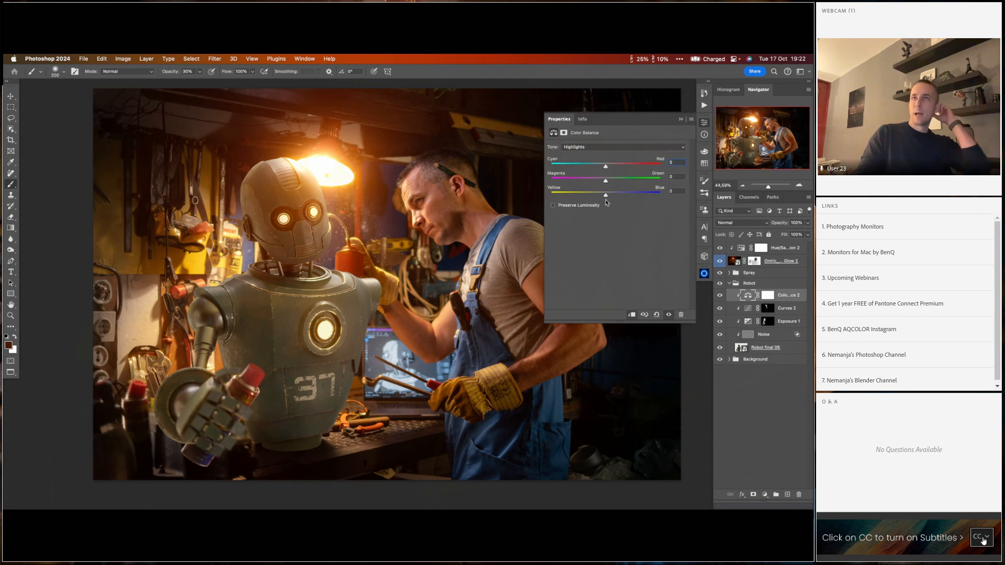
drag(607, 195, 603, 196)
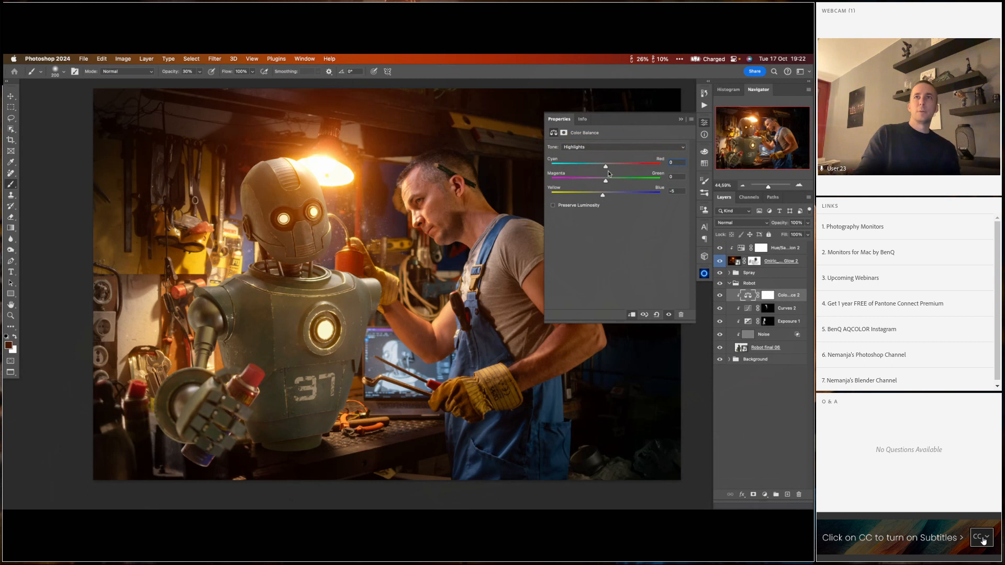
- Warm the Color Balance midtones to red +15 with more yellow and a touch of magenta, and reduce the adjustment's opacity to 86%
click(601, 147)
click(601, 140)
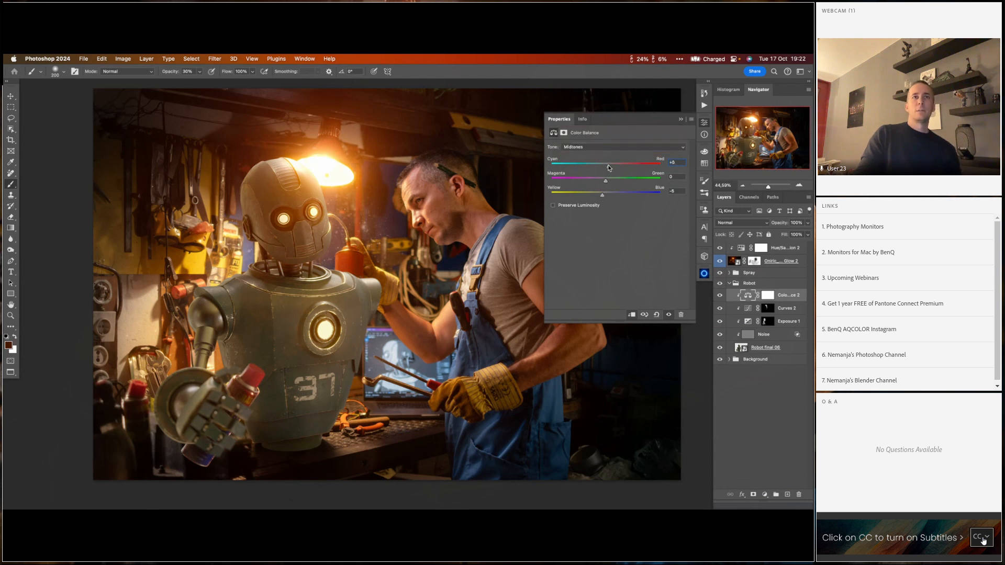
drag(616, 167, 606, 199)
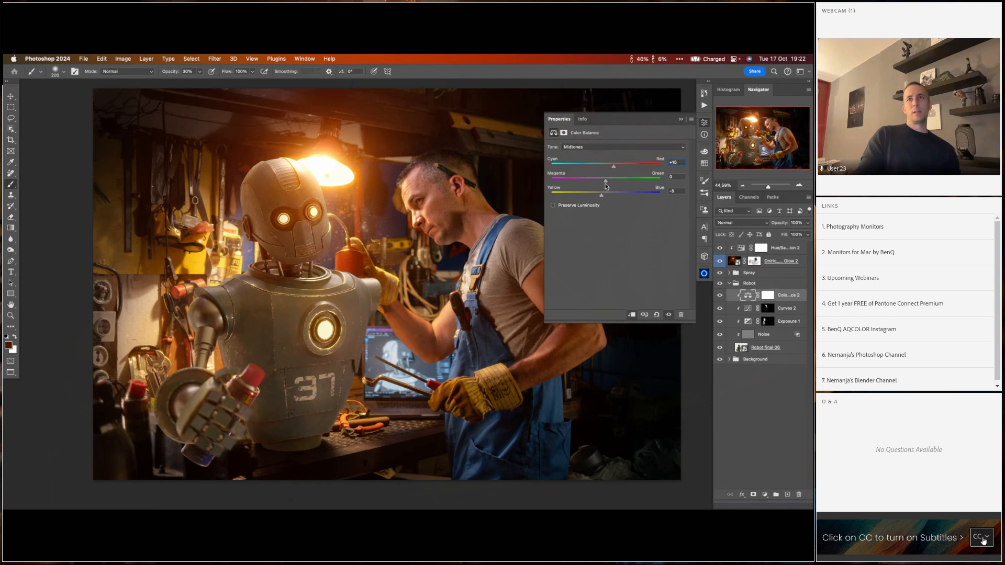
drag(606, 187, 604, 183)
click(681, 119)
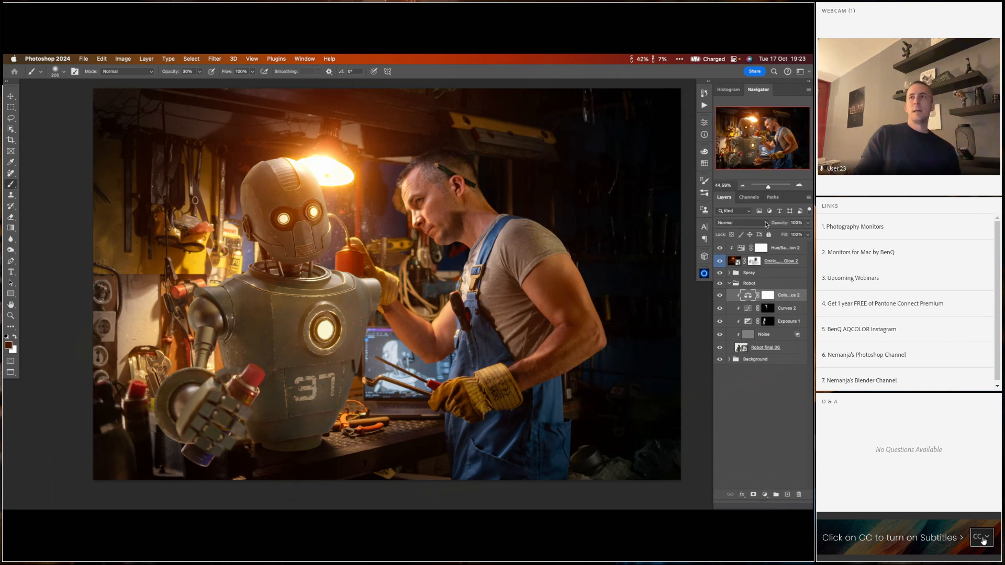
drag(773, 224, 777, 226)
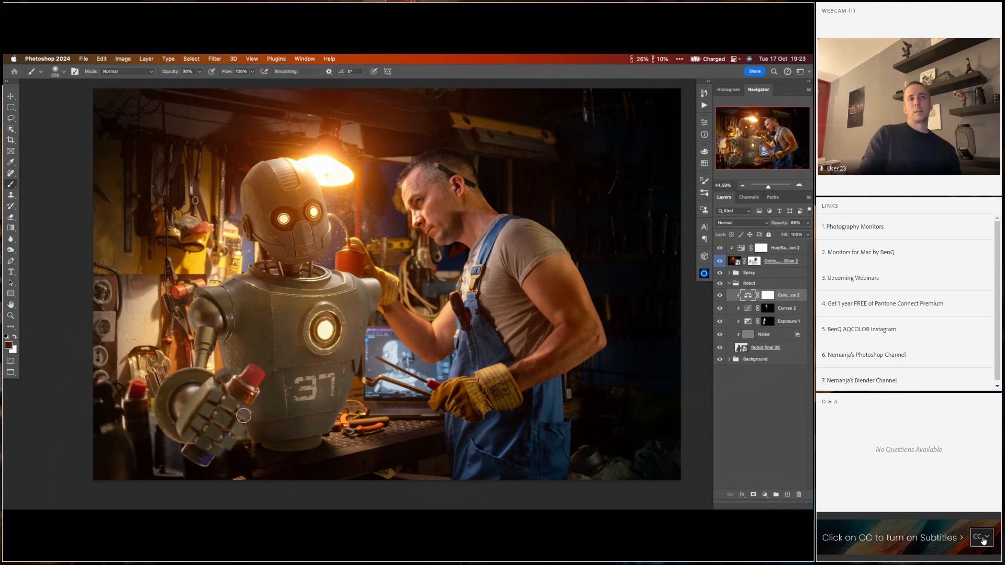
- Stamp all visible layers into a new top layer and start the Camera Raw Filter on it with temperature +5 and saturation -1
click(744, 248)
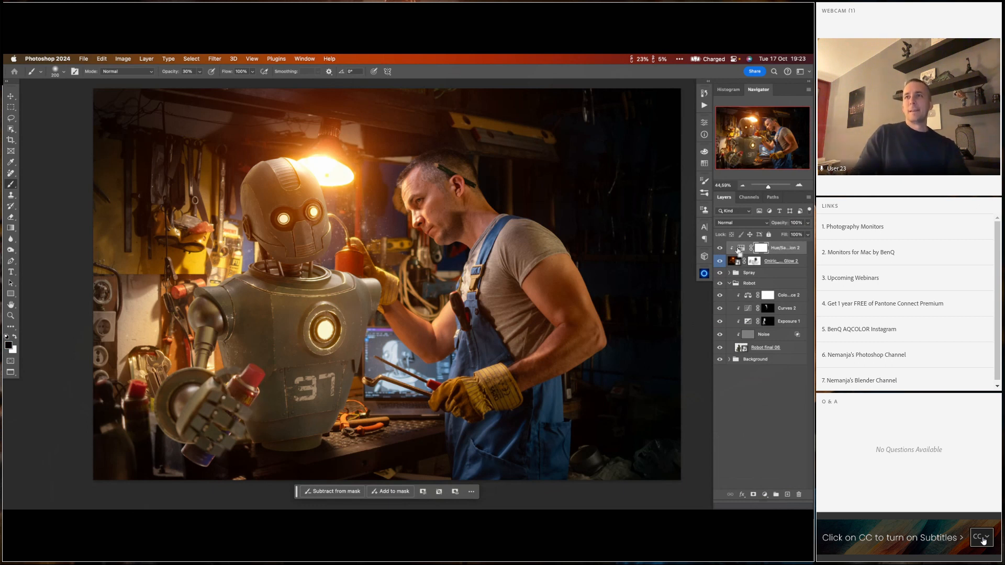
key(super+alt+shift+e)
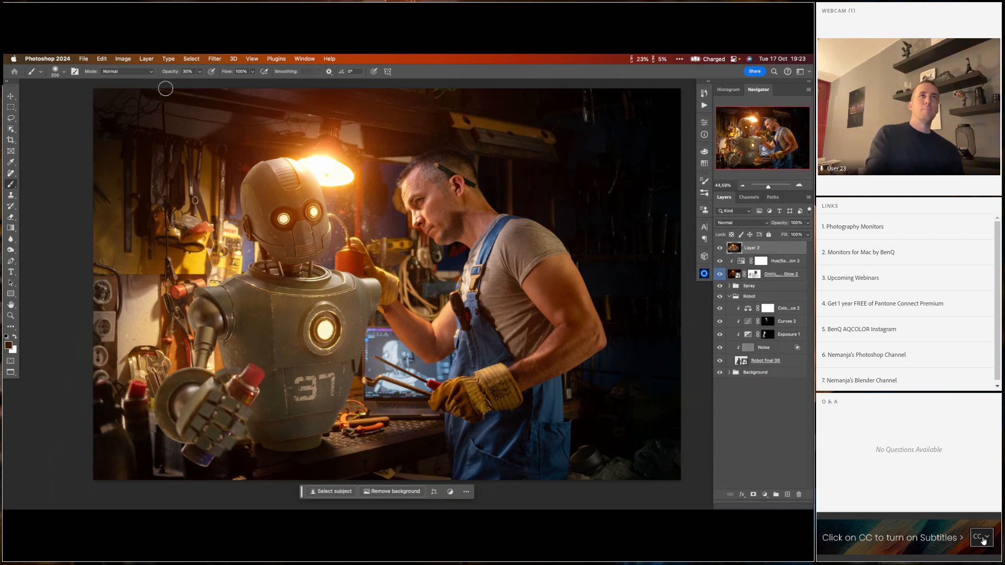
click(213, 59)
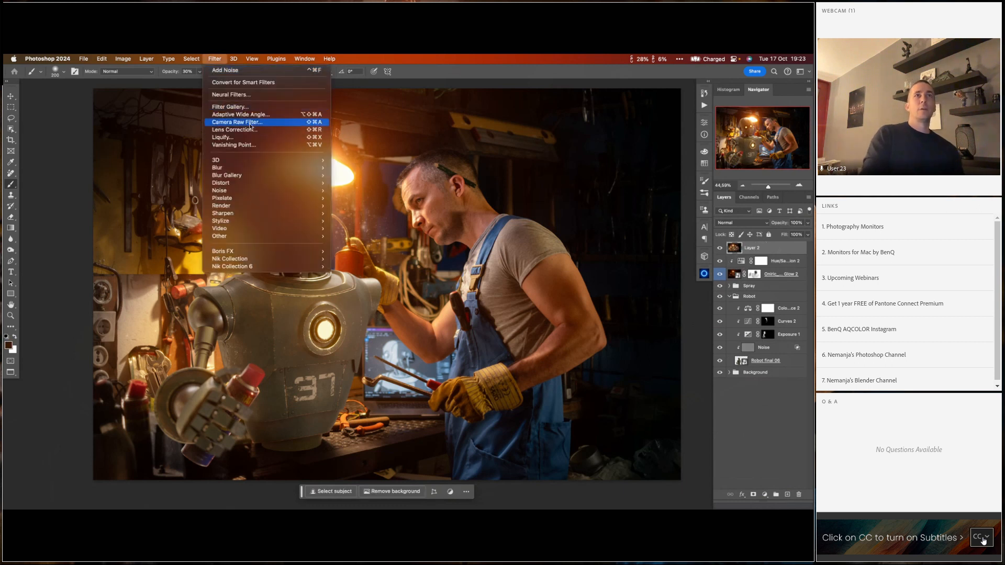
click(252, 124)
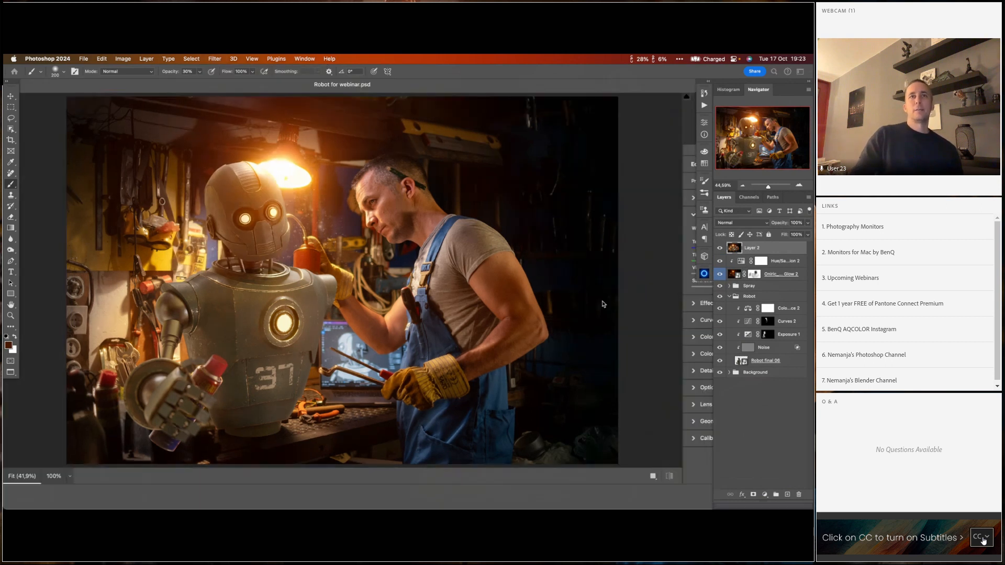
mouse_move(737, 250)
mouse_down()
mouse_move(720, 252)
mouse_move(741, 253)
mouse_up()
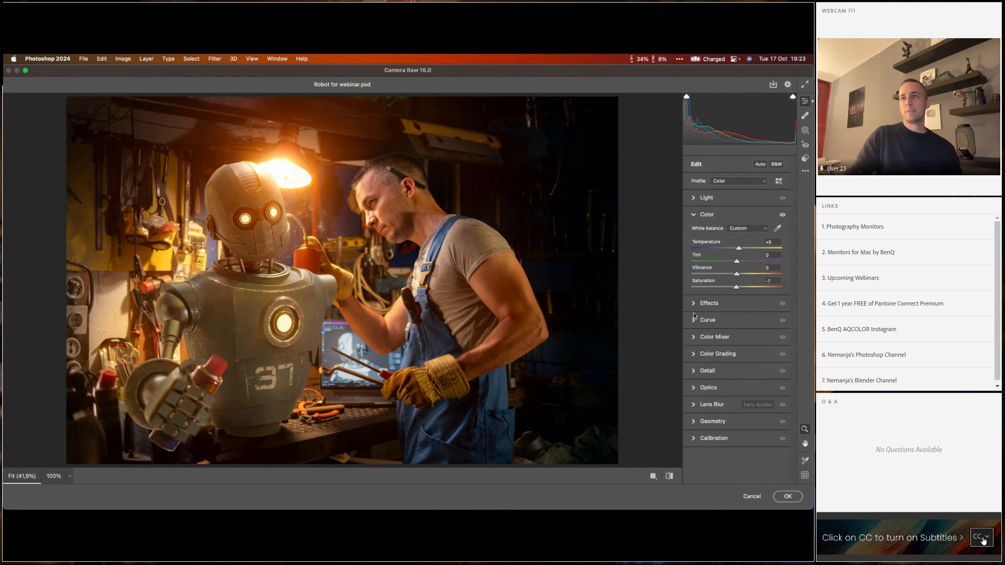
- Tint the shadows blue in Color Grading with hue 217 and saturation 11
click(695, 355)
click(733, 296)
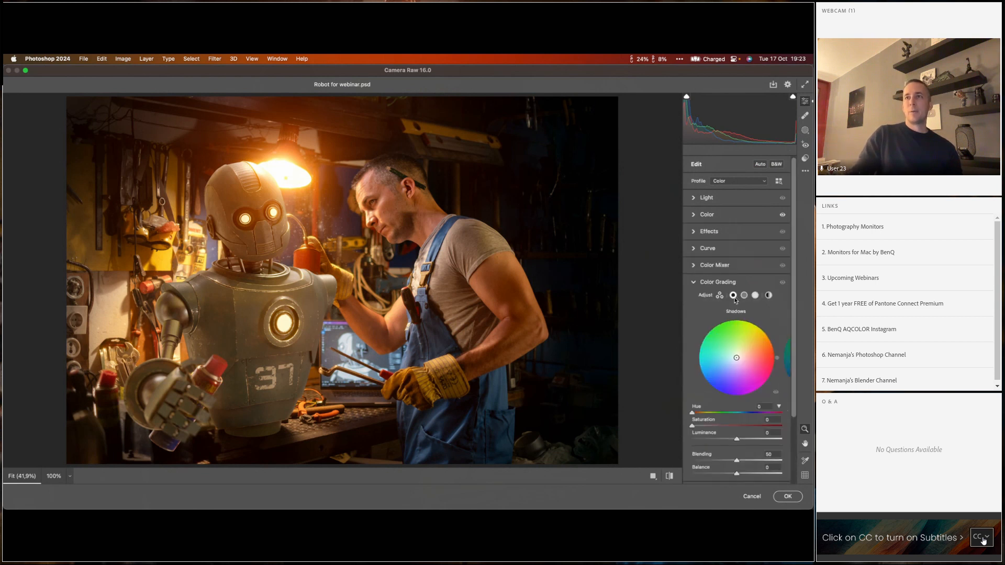
mouse_move(693, 413)
mouse_down()
mouse_move(755, 425)
mouse_move(749, 413)
mouse_move(783, 428)
mouse_move(748, 417)
mouse_move(701, 428)
mouse_up()
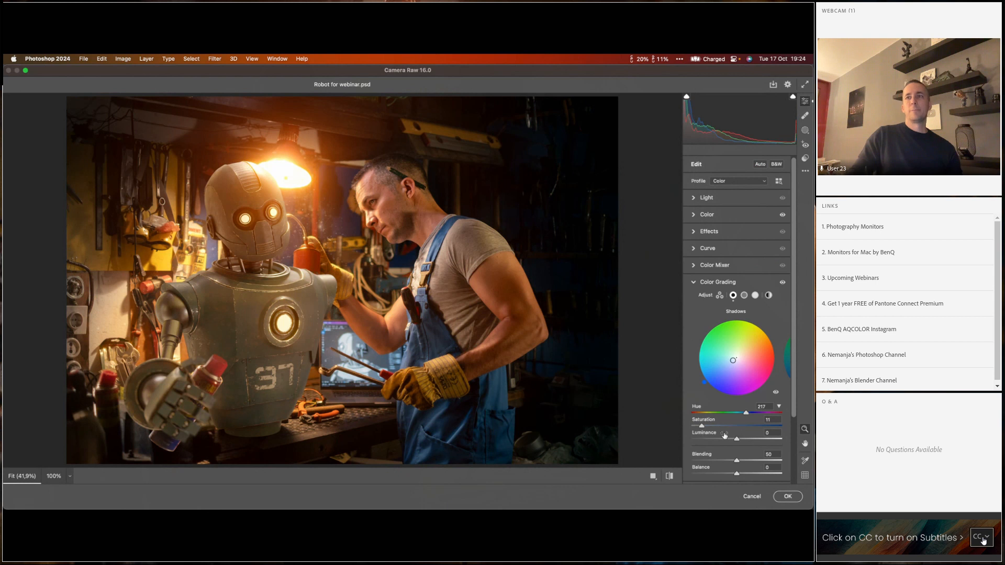
- Try a Red Primary hue of +100 and a Blue Primary hue of -100 in Calibration, and reset both
scroll(753, 458, down, 3)
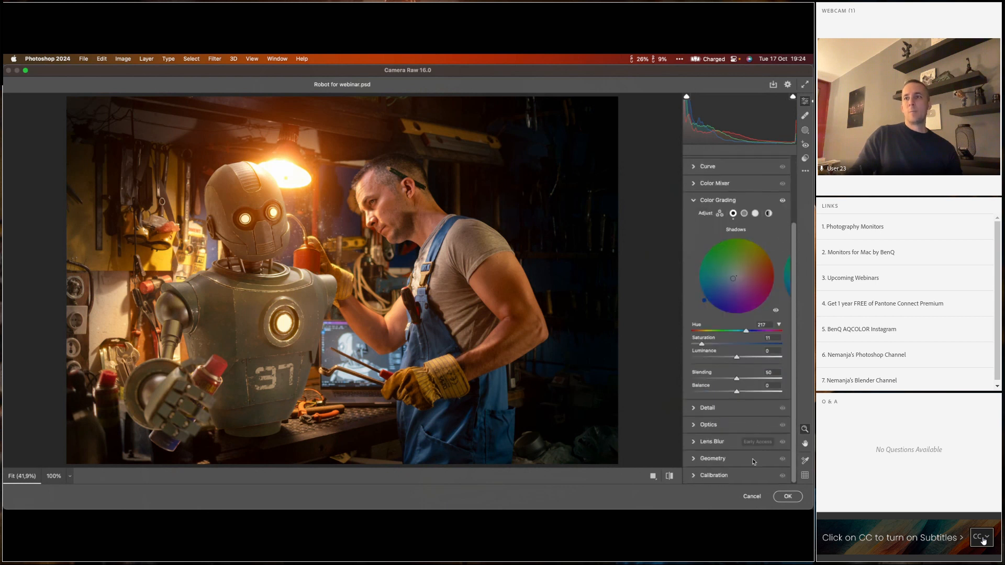
click(712, 476)
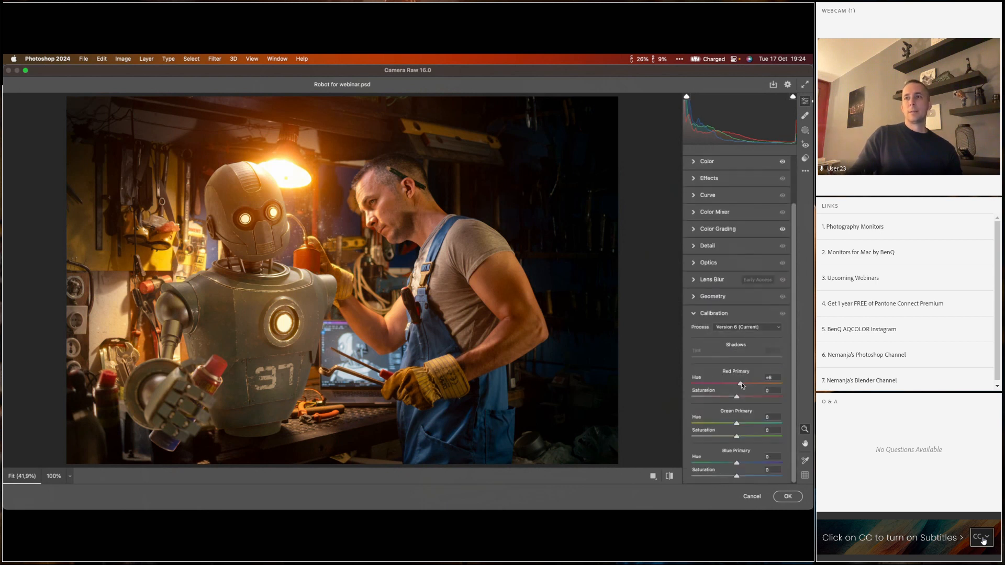
drag(742, 386, 782, 384)
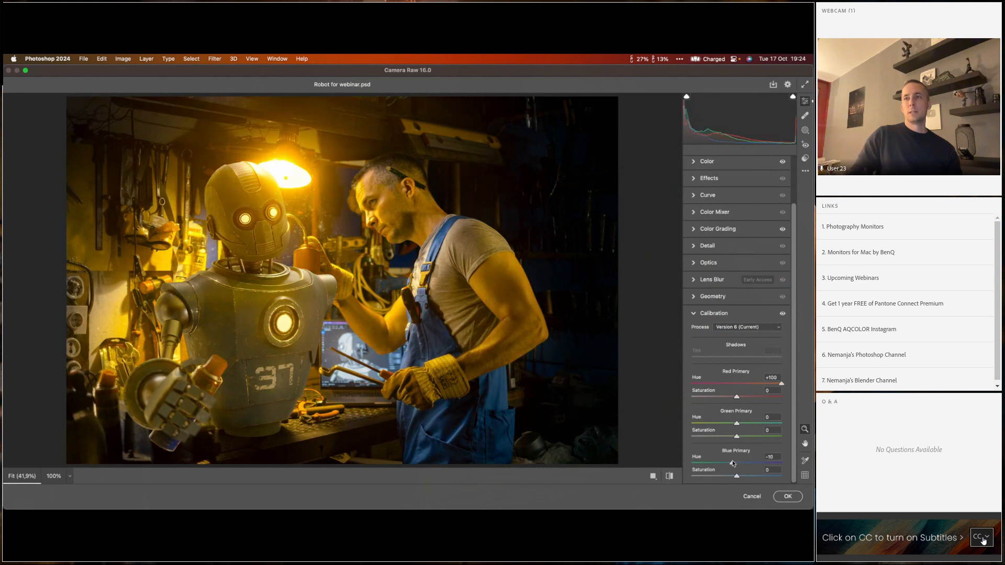
drag(733, 464, 686, 468)
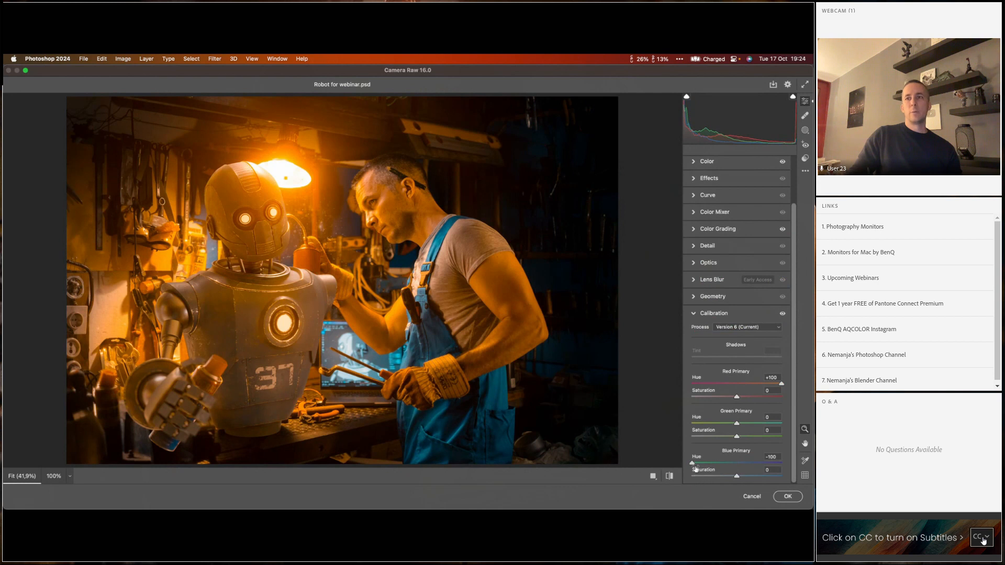
double_click(692, 463)
double_click(782, 385)
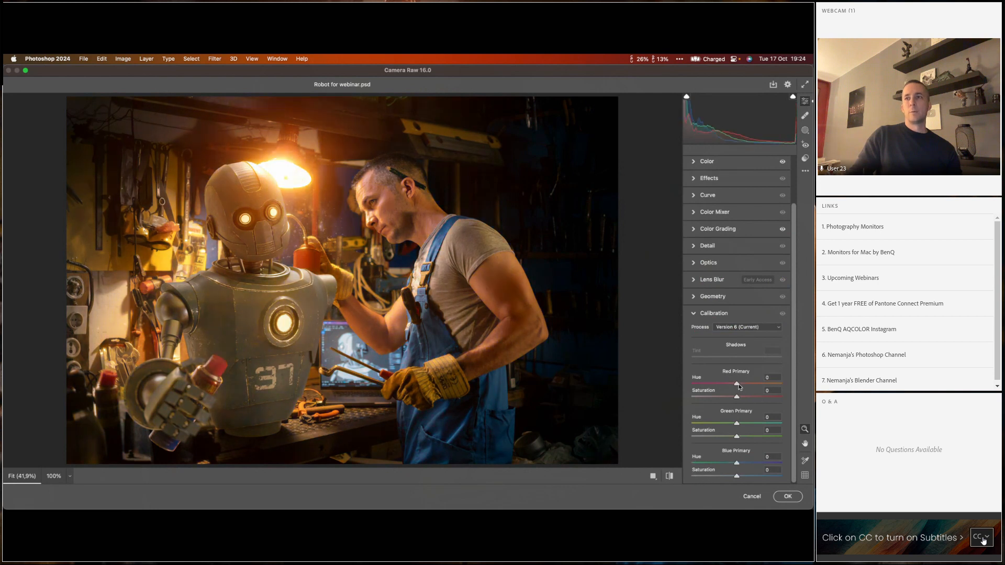
- Set the Calibration Red Primary hue to +12, the Blue Primary hue to -12 and its saturation to -21
drag(744, 386, 746, 386)
drag(738, 466, 731, 478)
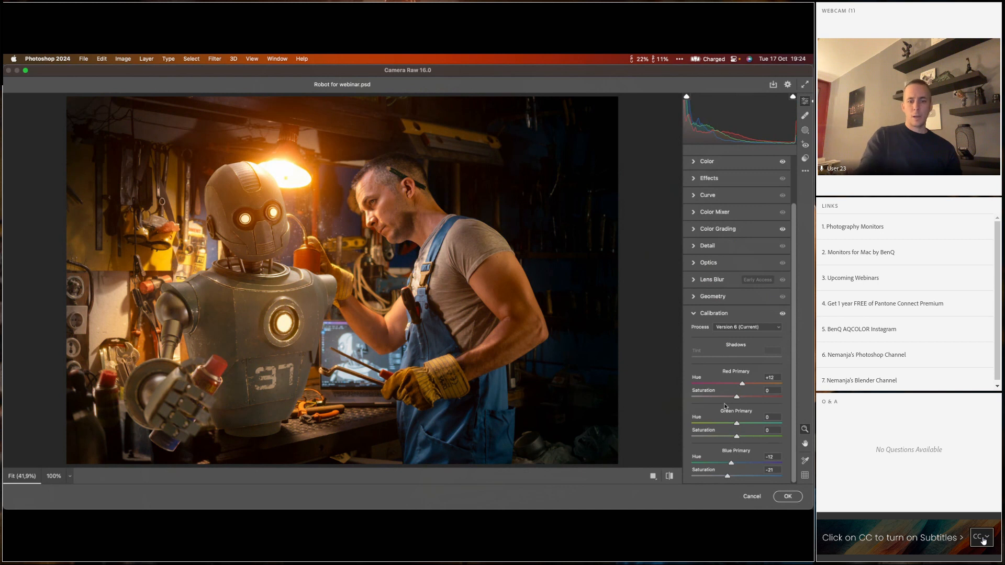
- Compare the image with and without the current Camera Raw edits several times
key(backslash)
key(backslash)
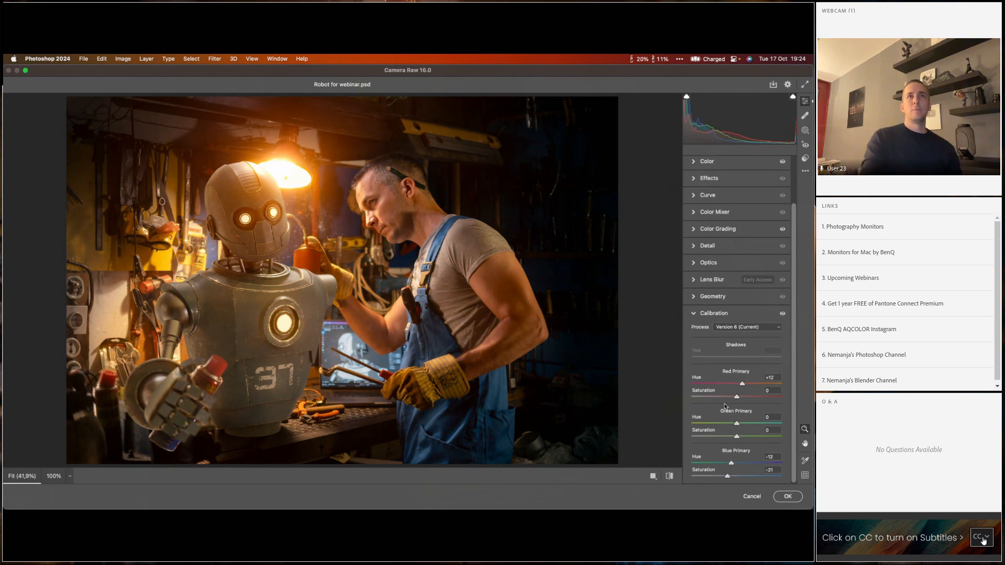
key(backslash)
key(backslash)
key(backslash)
key(backslash)
key(backslash)
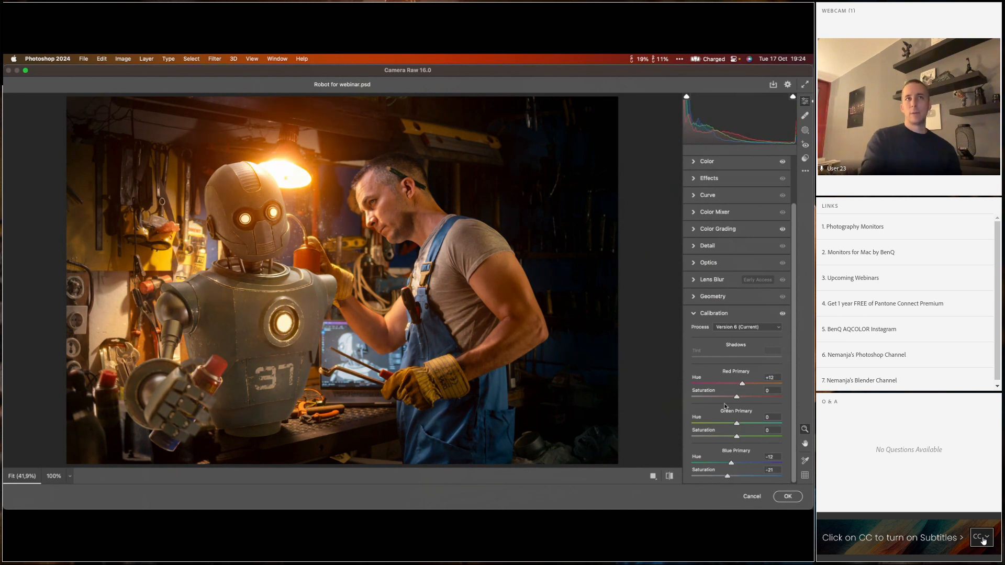
key(backslash)
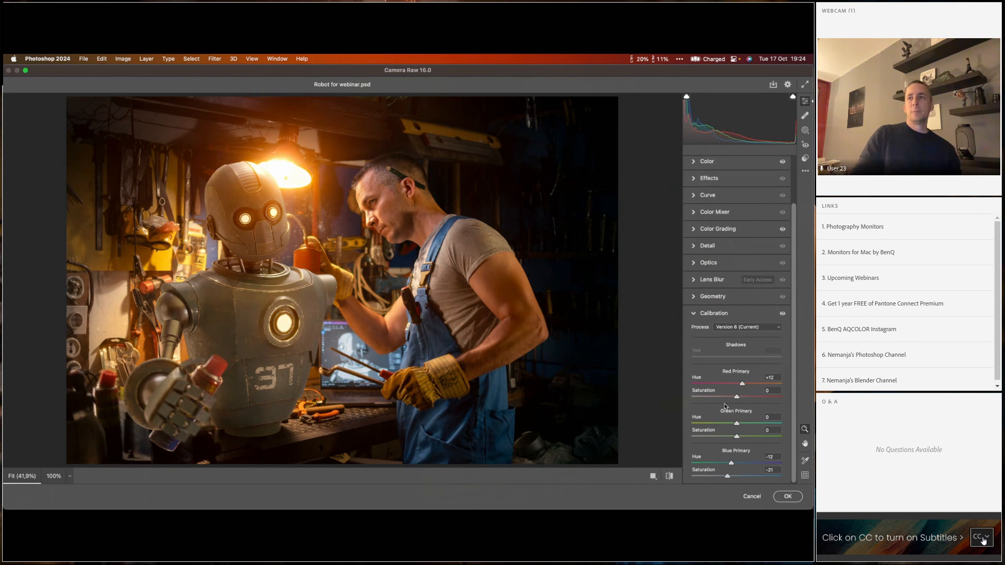
- Sample the man's blue overalls with Point Color and shift the sample to hue -20 and saturation +34
scroll(793, 247, up, 2)
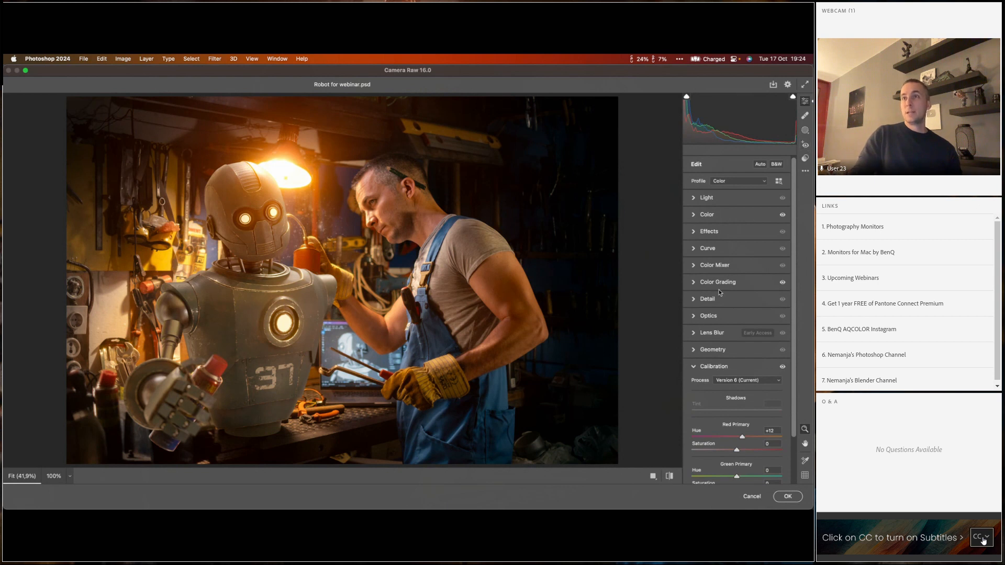
click(698, 266)
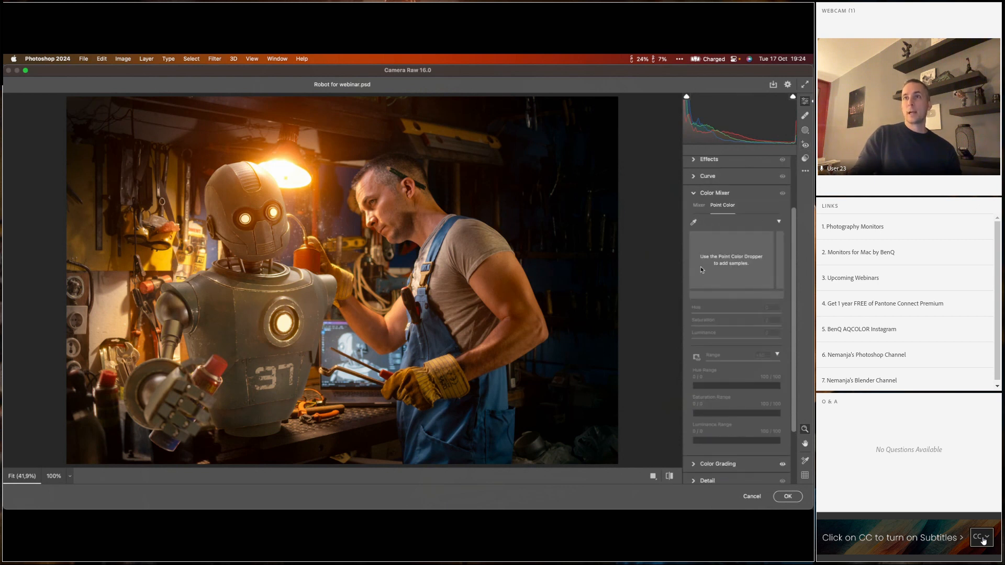
click(705, 208)
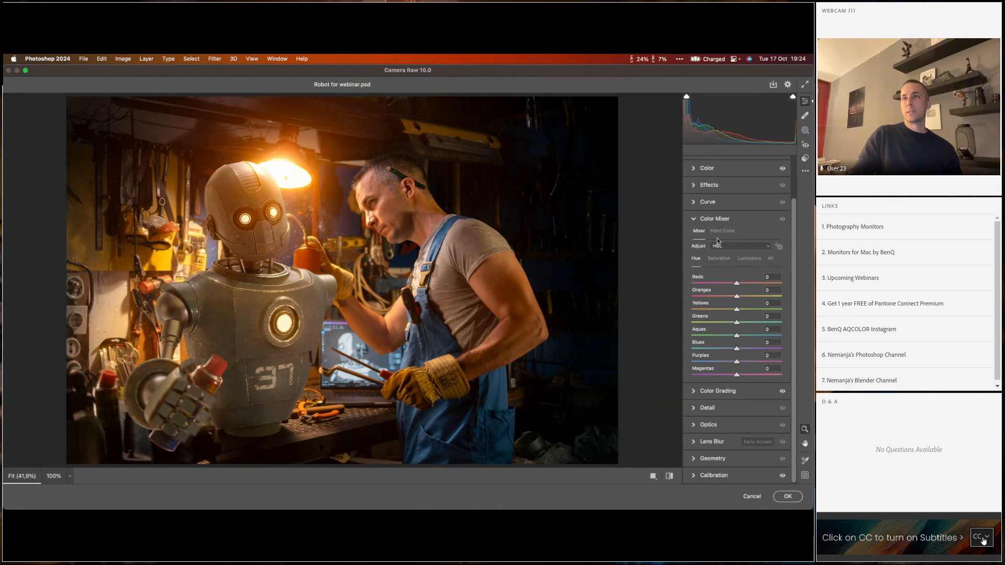
click(723, 232)
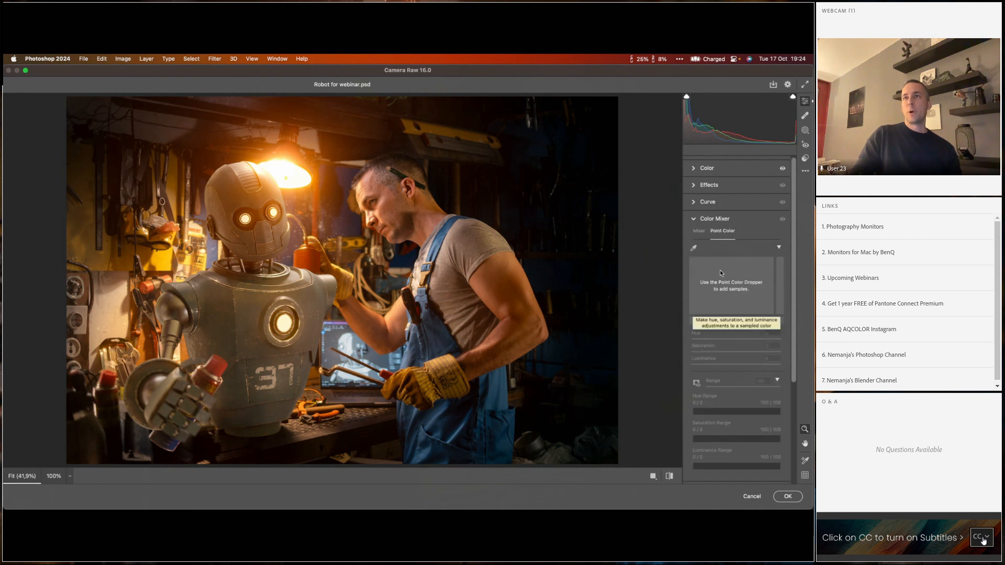
click(693, 248)
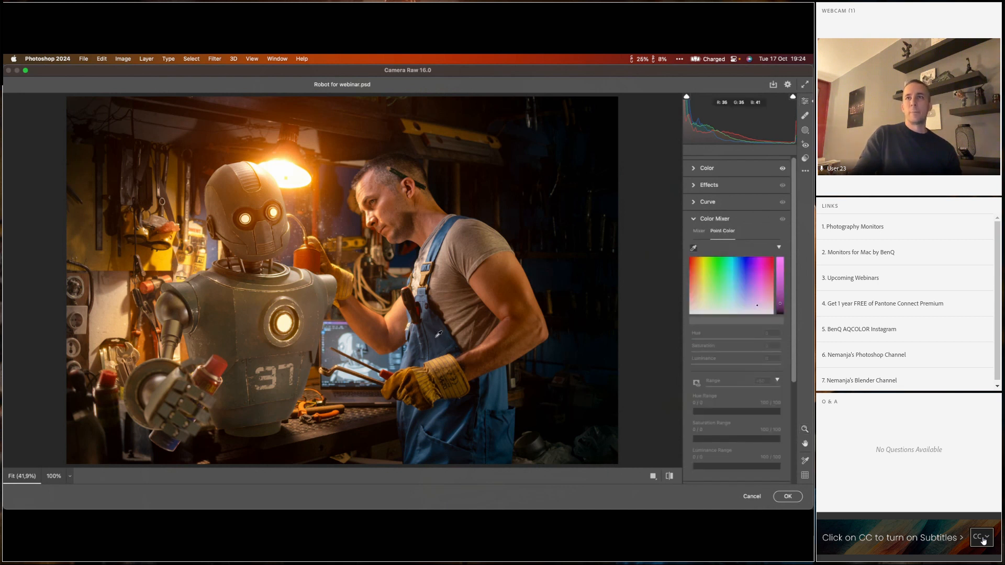
click(440, 335)
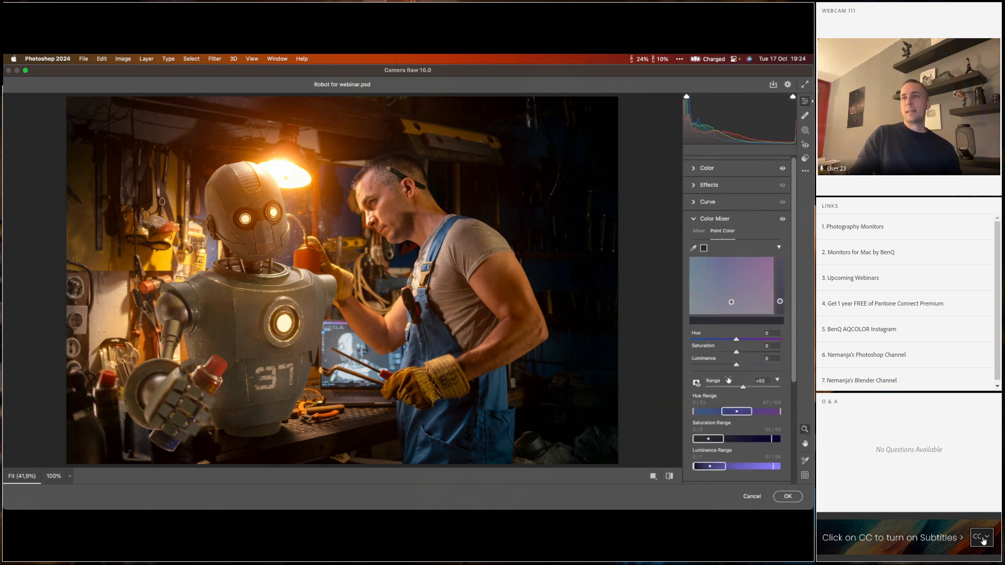
drag(736, 302, 711, 287)
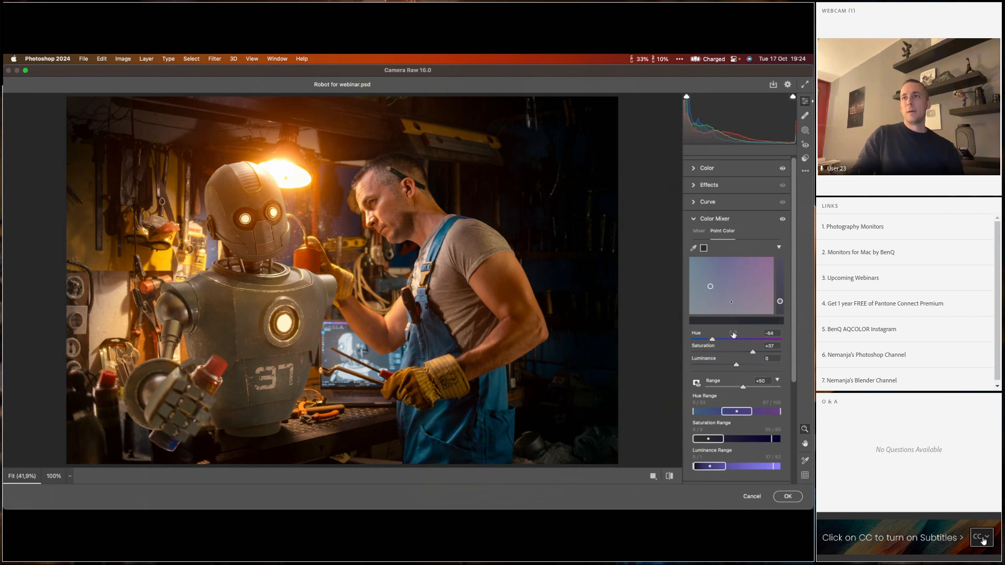
drag(712, 339, 728, 339)
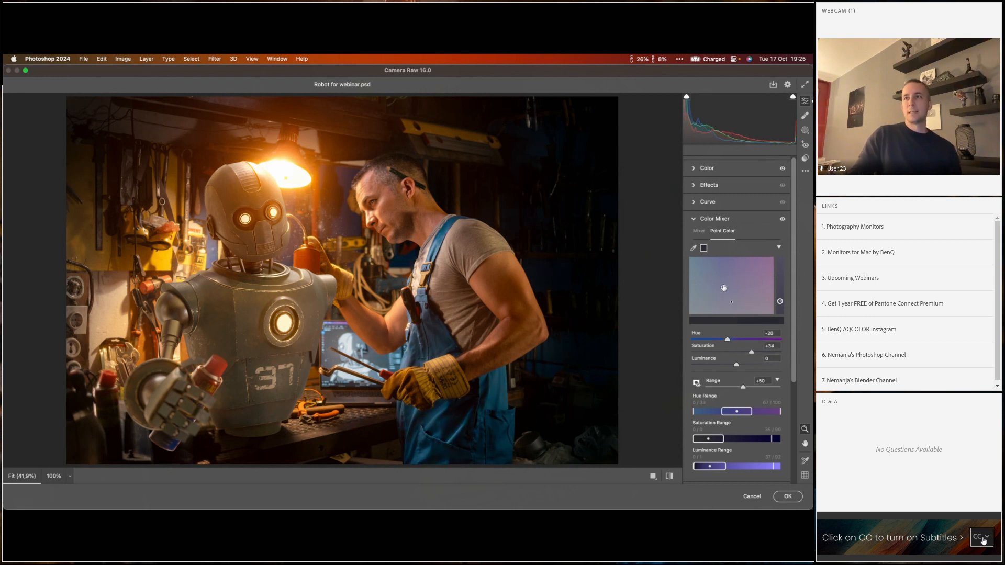
- Visualize the sampled color's range, set Range to +100, narrow the hue range's lower limit and extend the luminance range's upper limit
scroll(733, 388, up, 2)
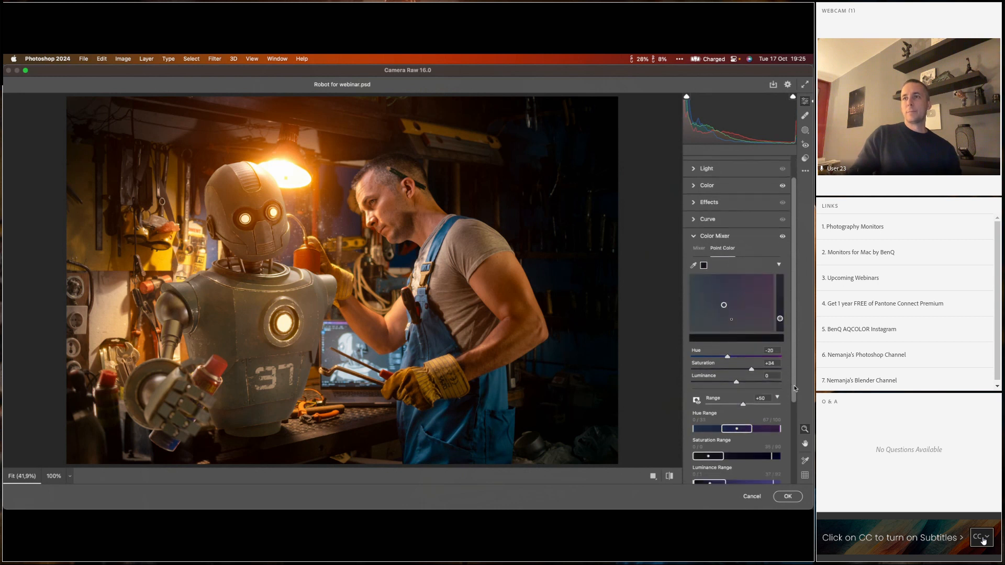
click(698, 403)
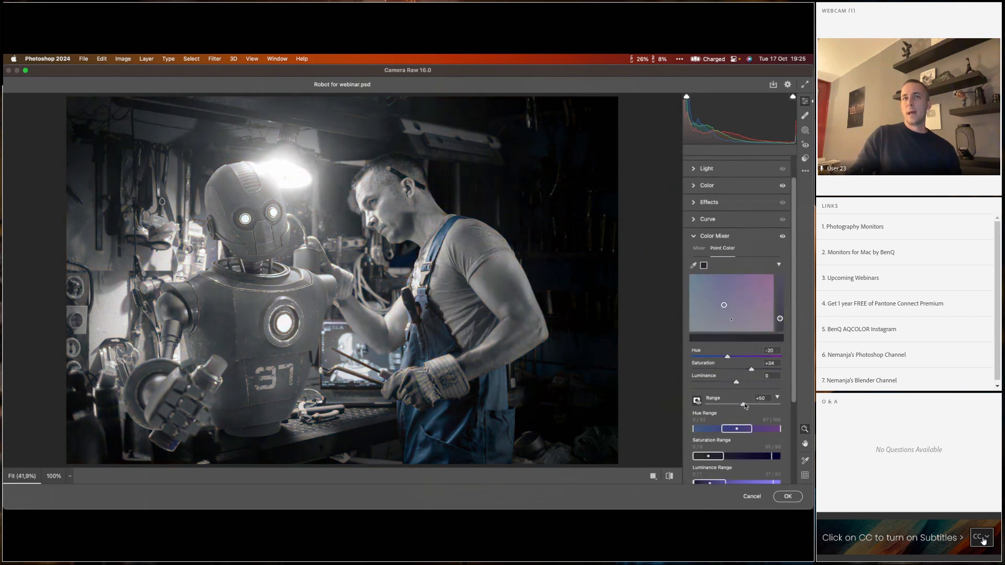
drag(746, 407, 793, 400)
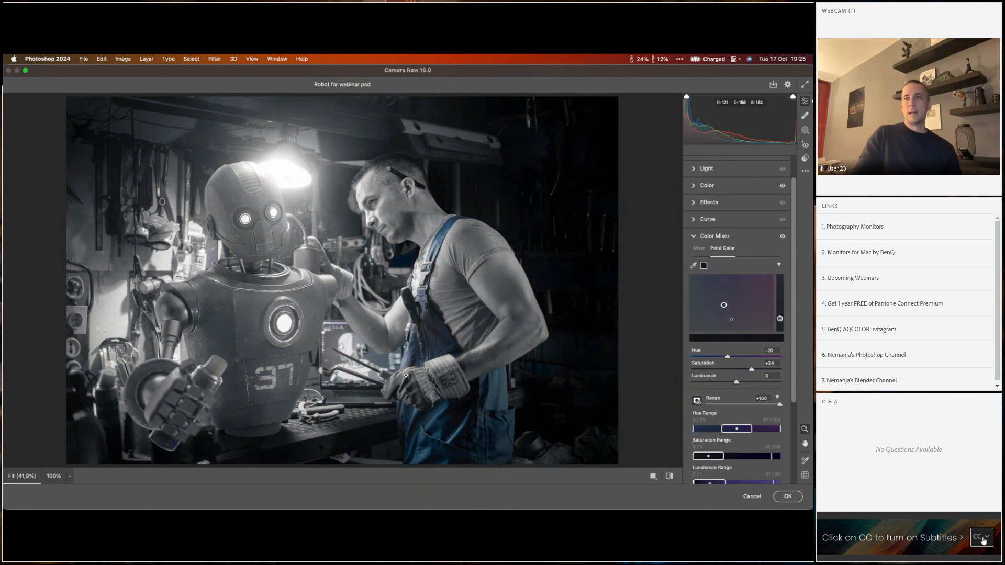
scroll(795, 390, down, 1)
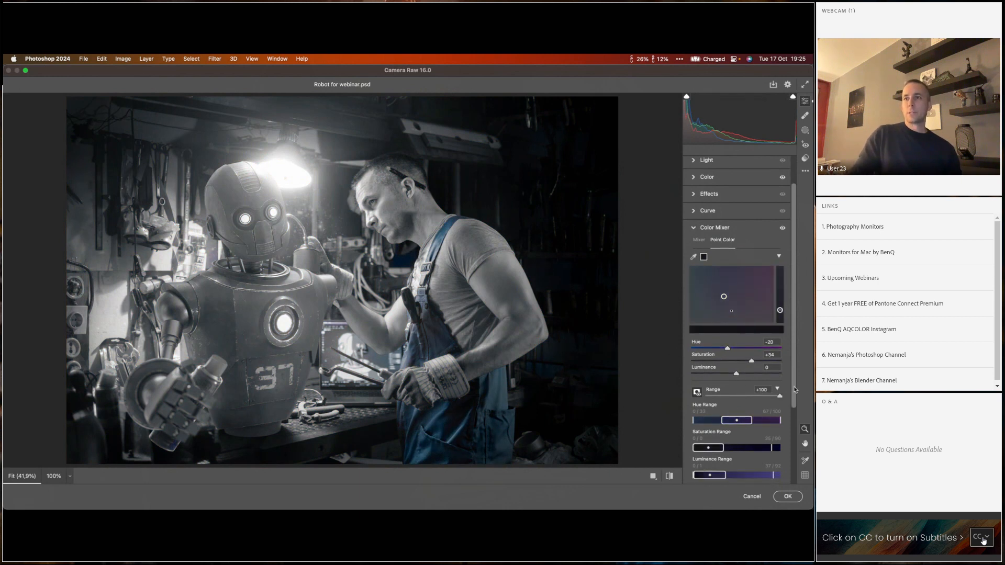
scroll(795, 389, down, 3)
drag(773, 402, 709, 403)
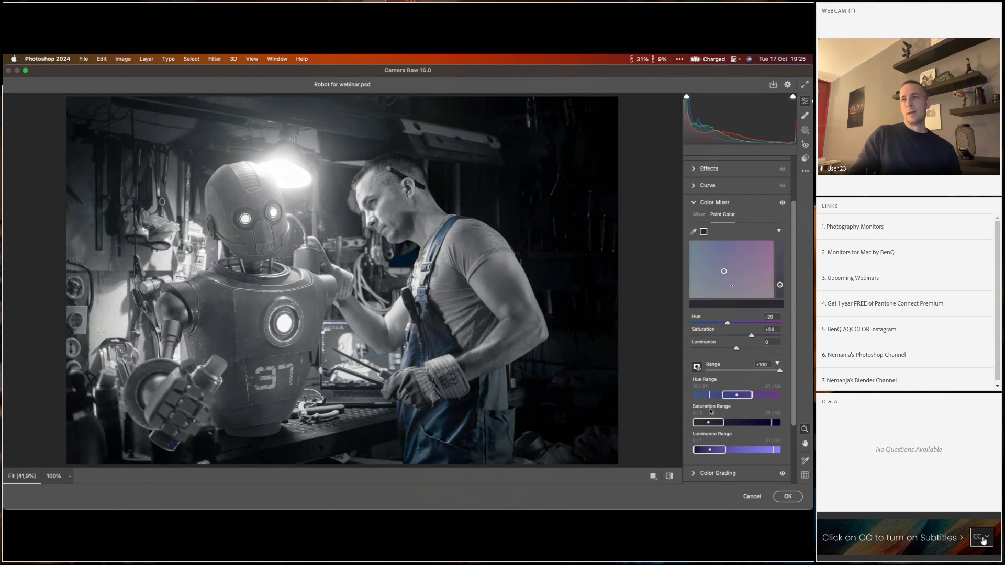
drag(772, 457, 796, 453)
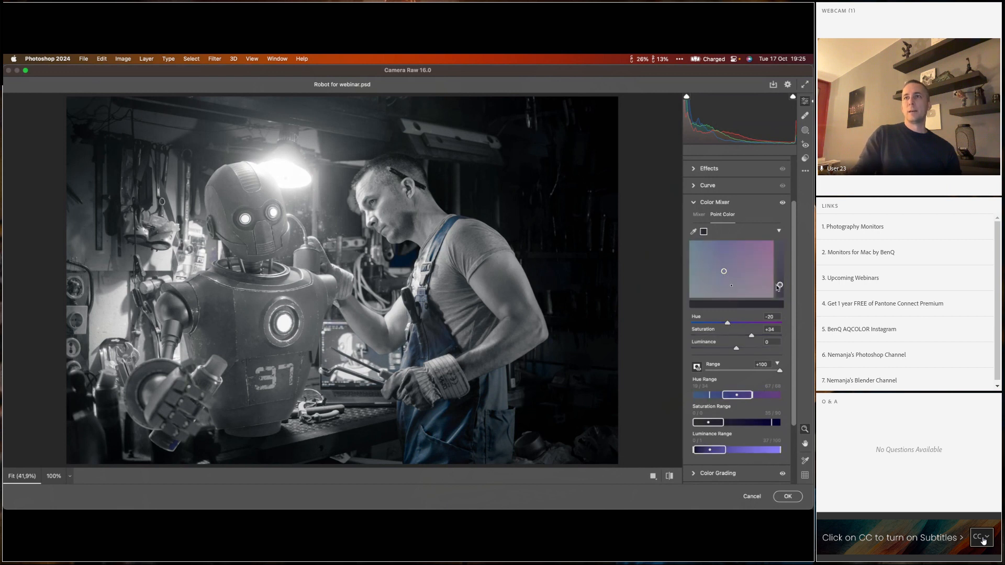
- Try a purple shift with hue +100 and a blue one with hue -10 on the sample, and reset the Color Mixer
drag(779, 286, 770, 254)
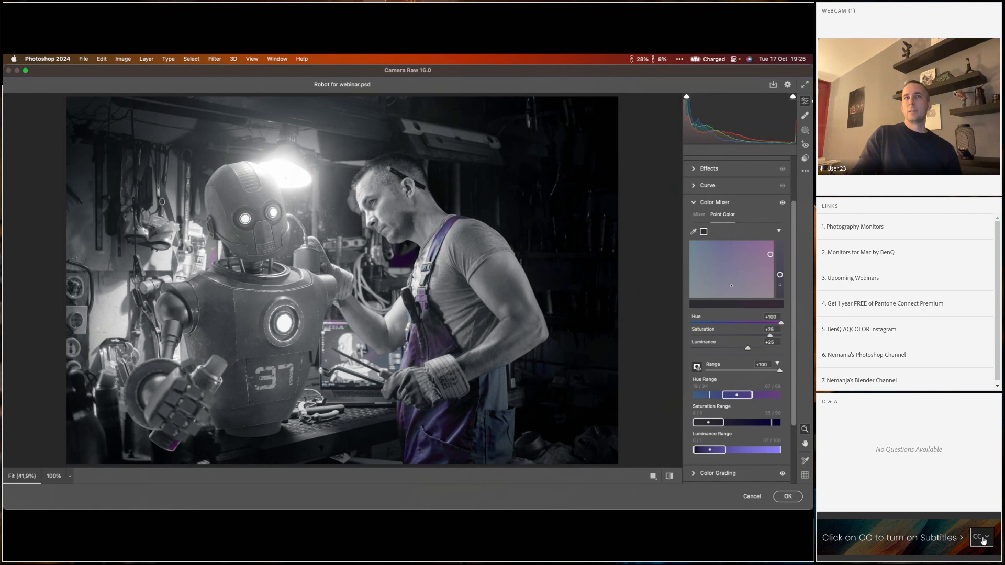
click(697, 368)
mouse_move(746, 276)
mouse_down()
mouse_move(749, 260)
mouse_move(694, 258)
mouse_up()
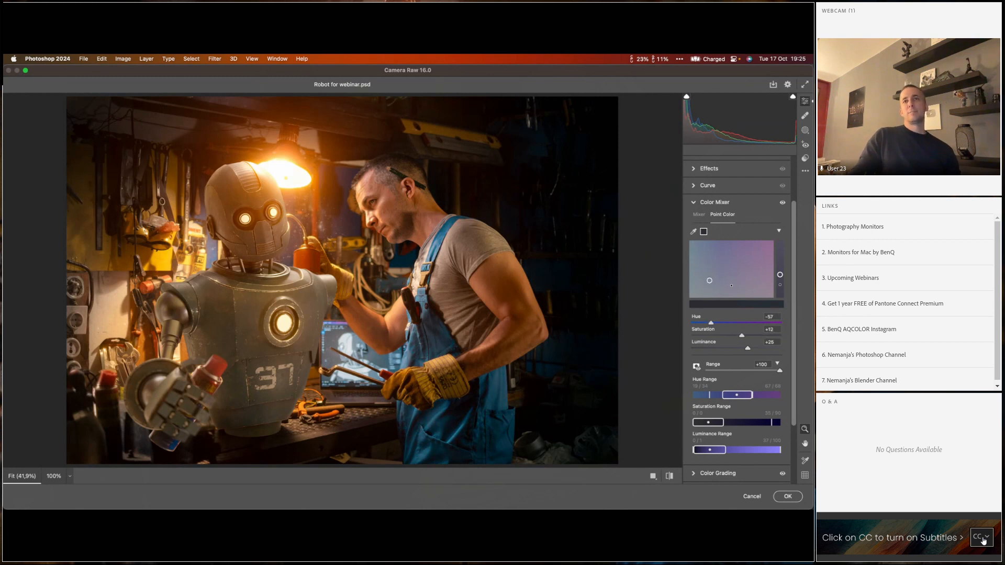
drag(728, 270, 727, 271)
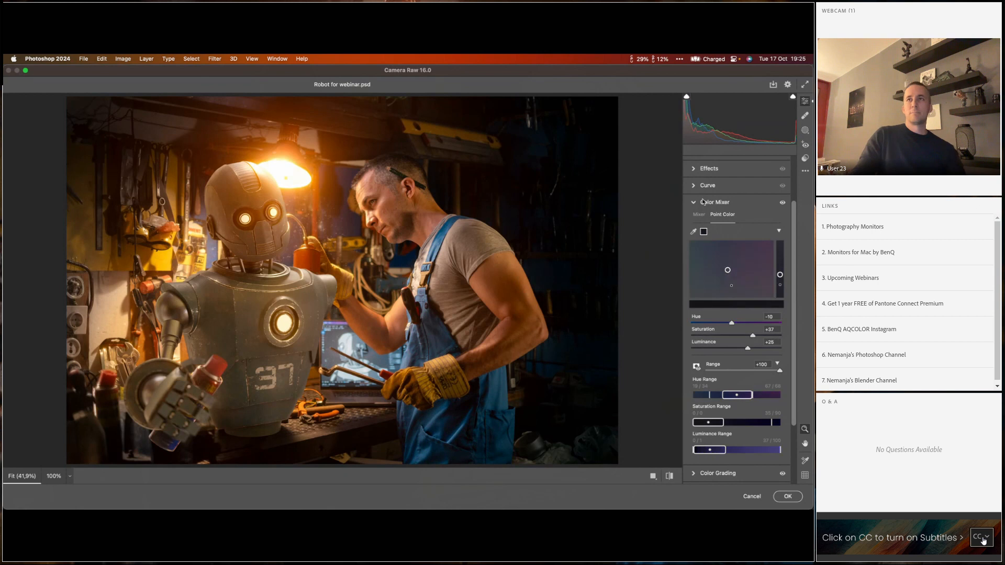
alt+click(714, 205)
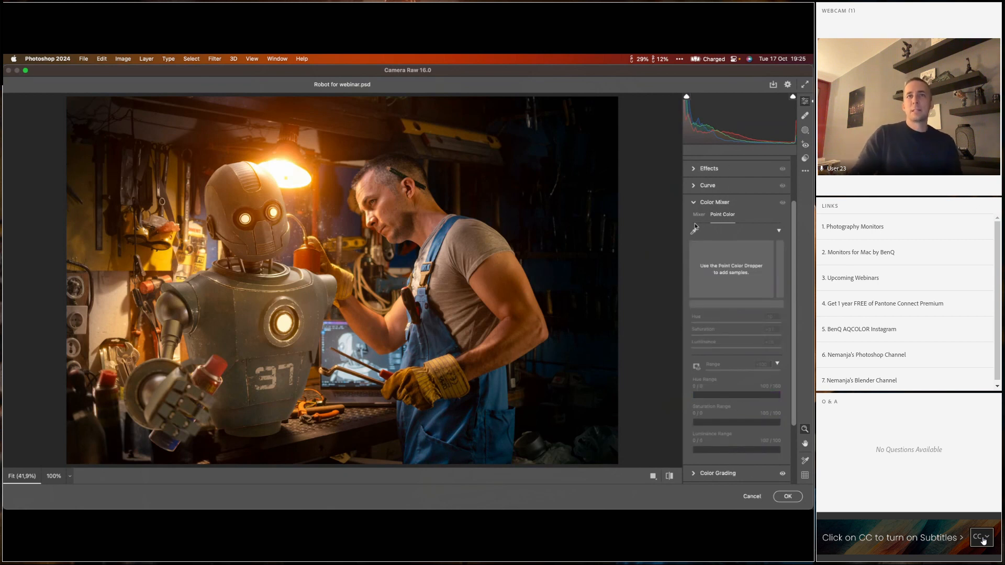
- Create a subject mask on the man, and return to the global edit settings without adjusting it
drag(795, 264, 795, 216)
click(806, 131)
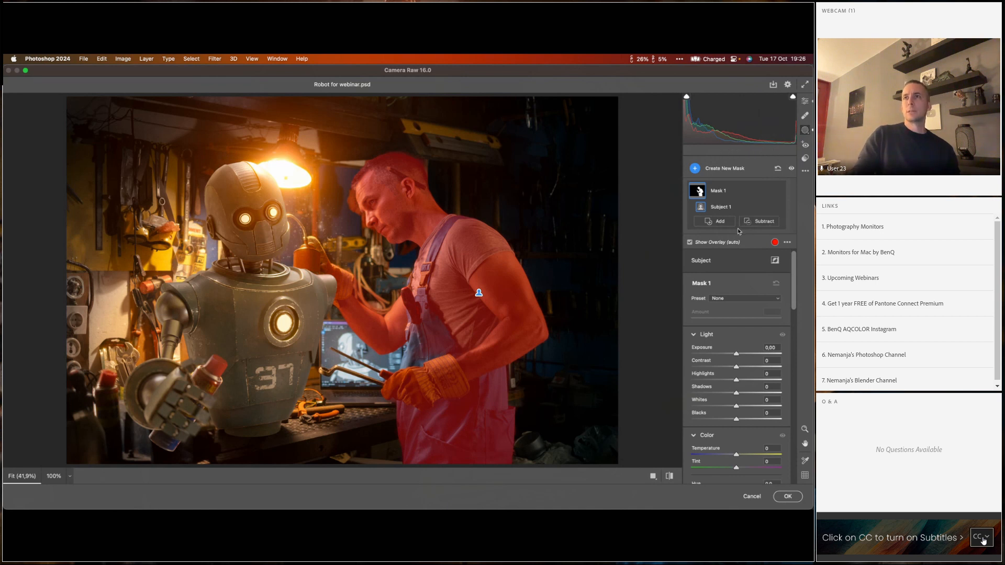
click(805, 102)
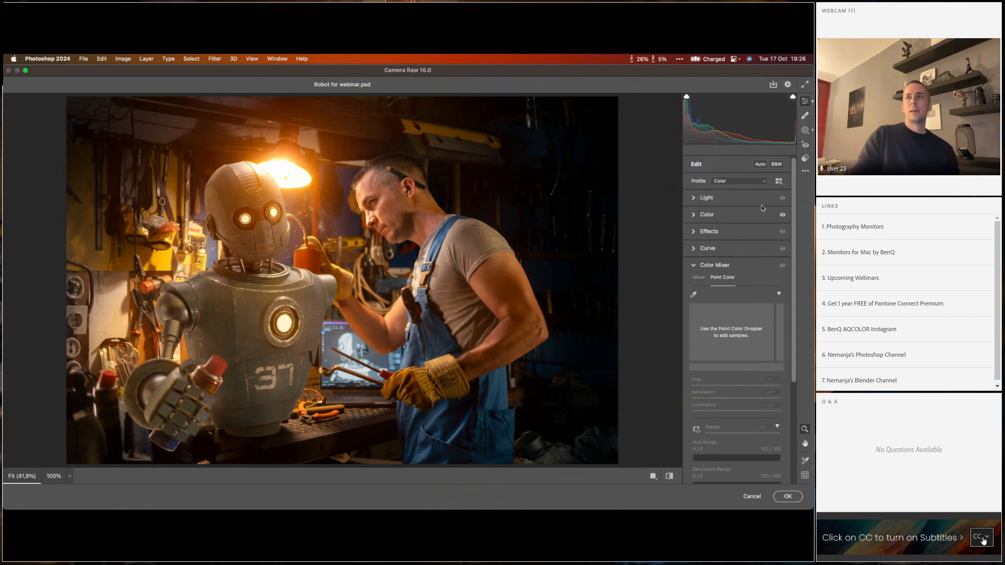
- Set exposure to +0.30, contrast to +12, highlights to -9 and shadows to +9, with vibrance +11 and saturation about -12
click(695, 199)
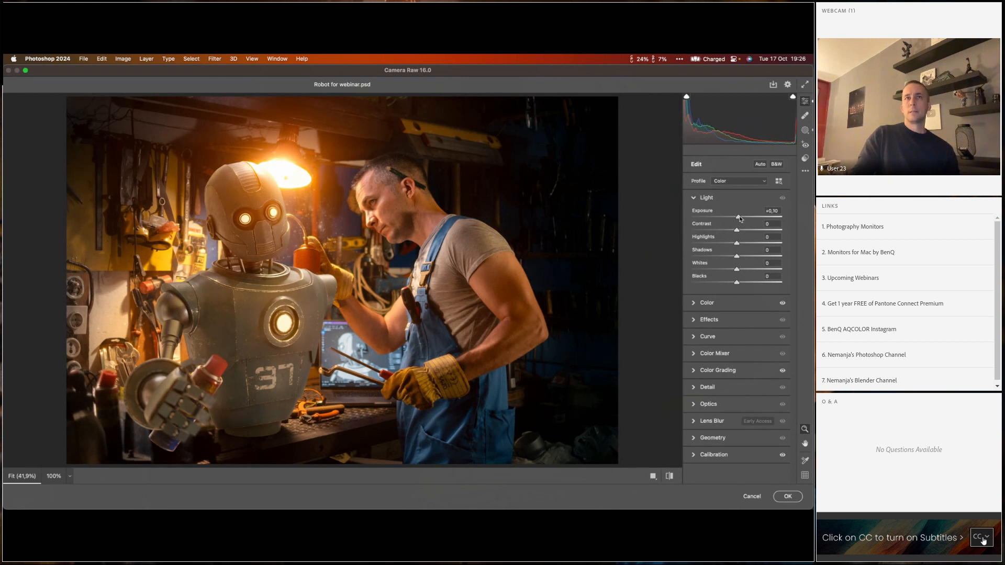
drag(740, 217, 747, 232)
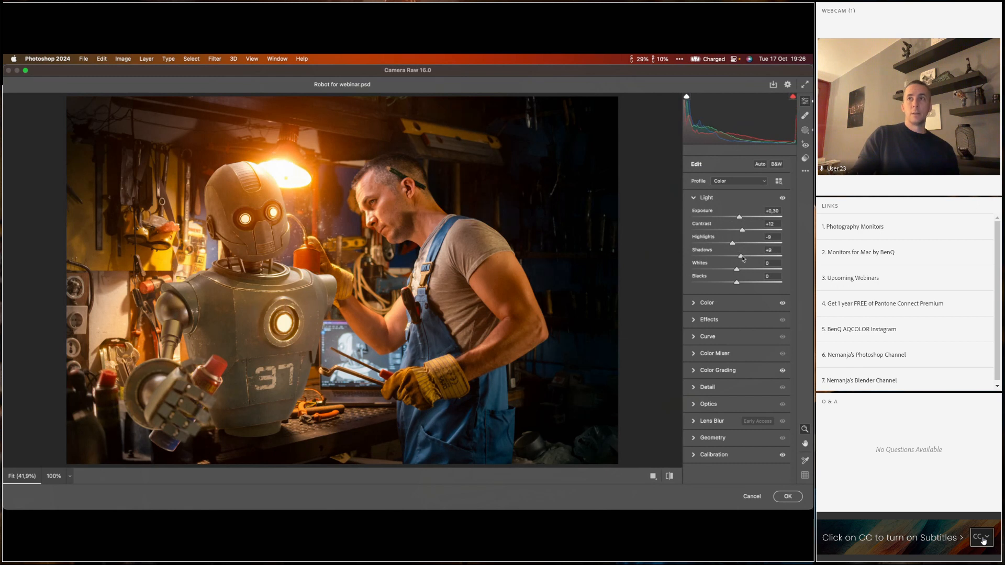
click(696, 308)
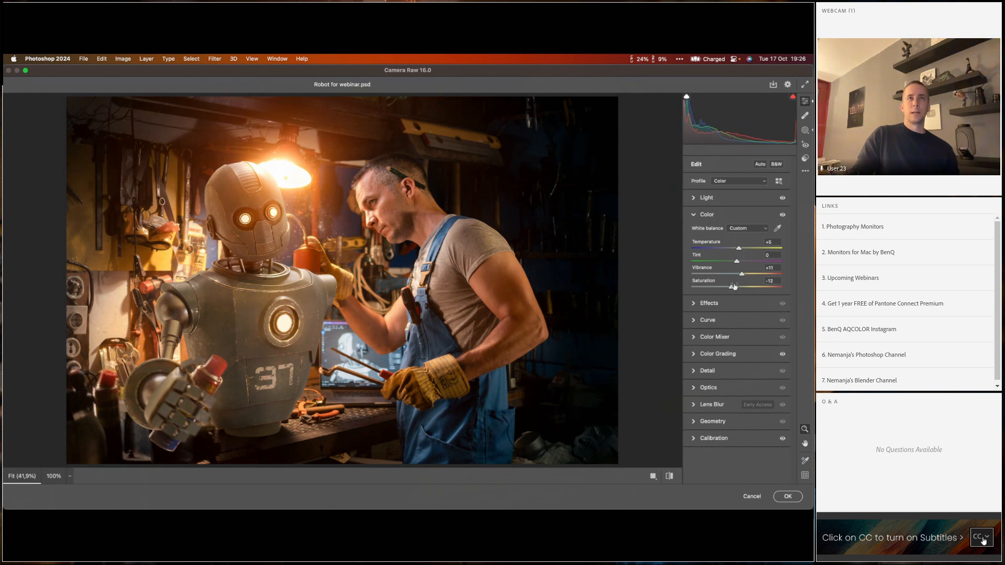
- Add a vignette of -18 with its feather raised to the maximum, and apply the Camera Raw Filter
click(697, 306)
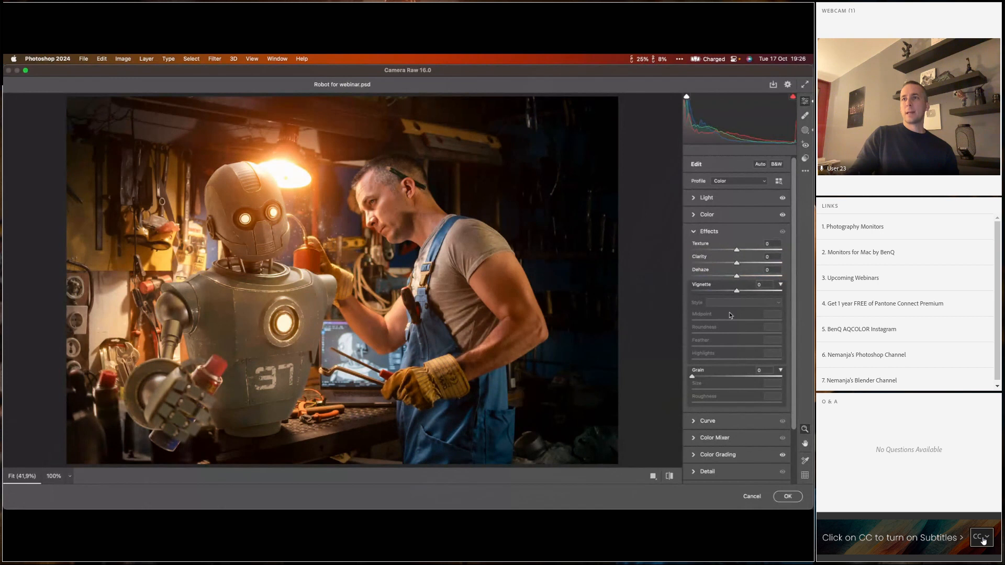
drag(737, 291, 729, 291)
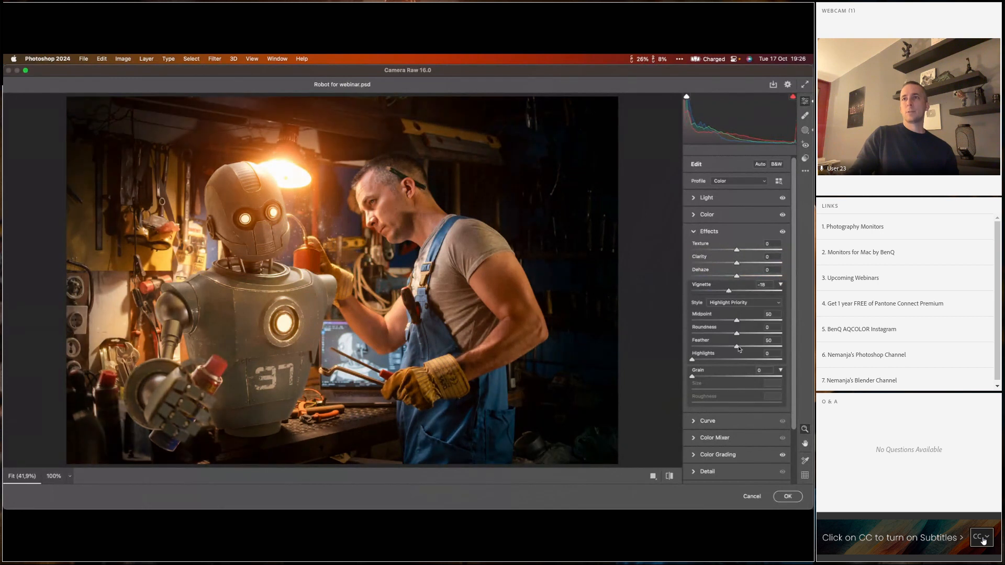
drag(738, 347, 788, 346)
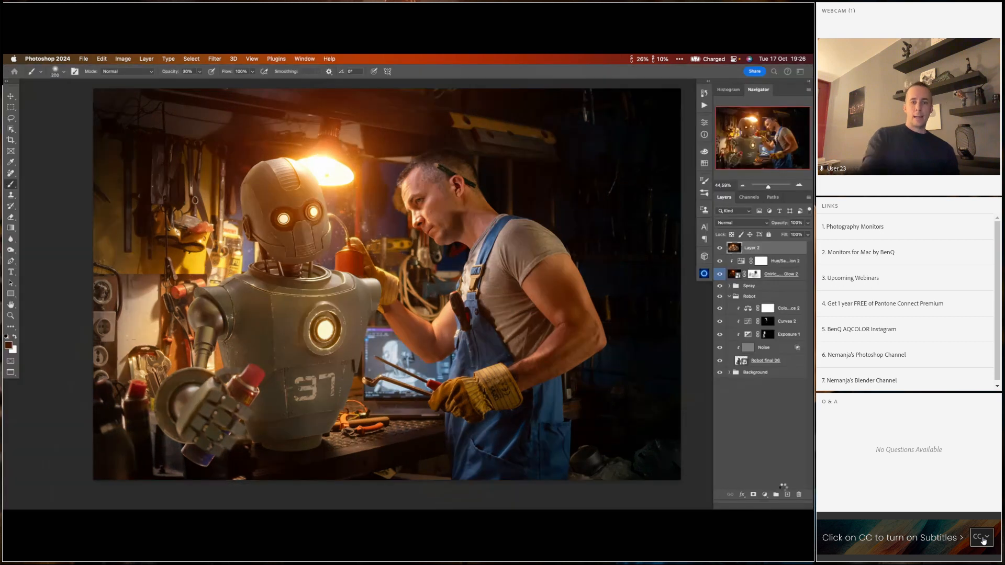
- Compare the image with and without the graded top layer, and open that layer in Nik 6 Analog Efex with a Lens Distortion filter added
click(720, 250)
click(719, 250)
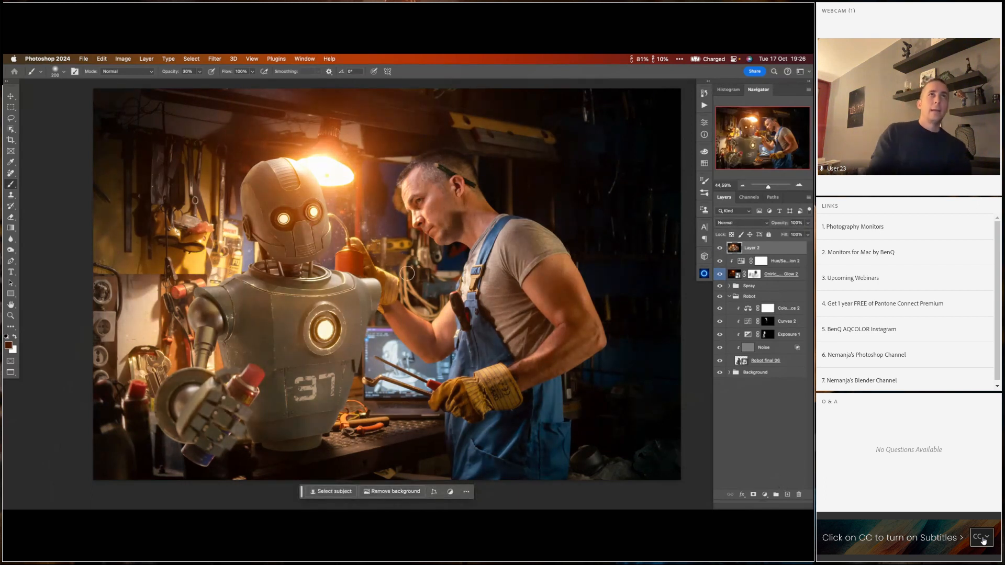
click(214, 58)
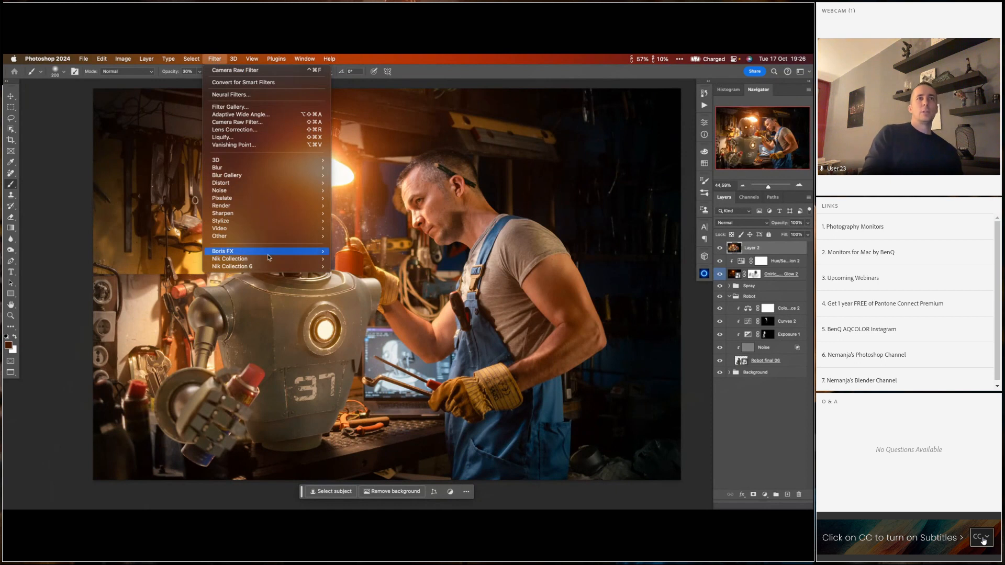
mouse_move(270, 260)
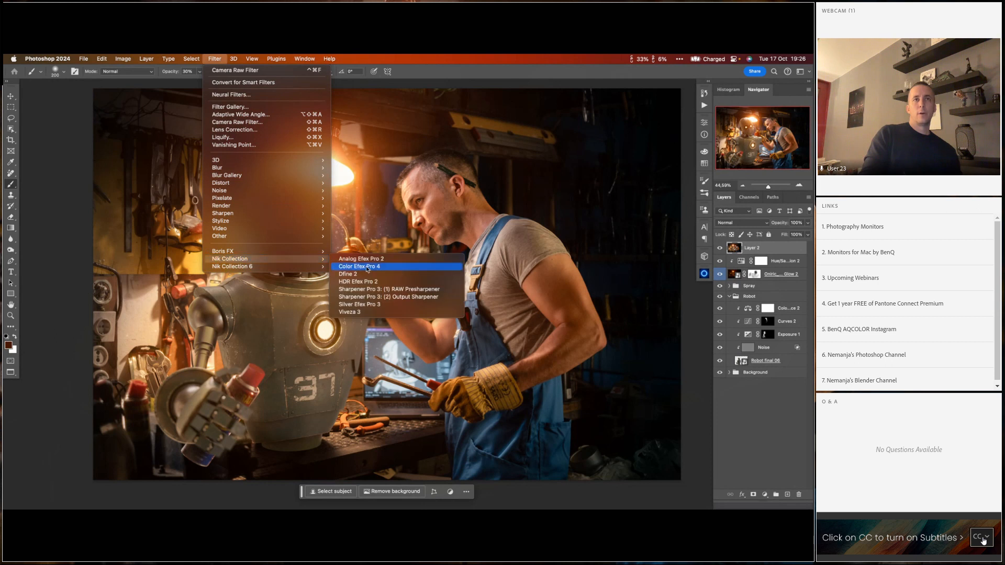
mouse_move(310, 267)
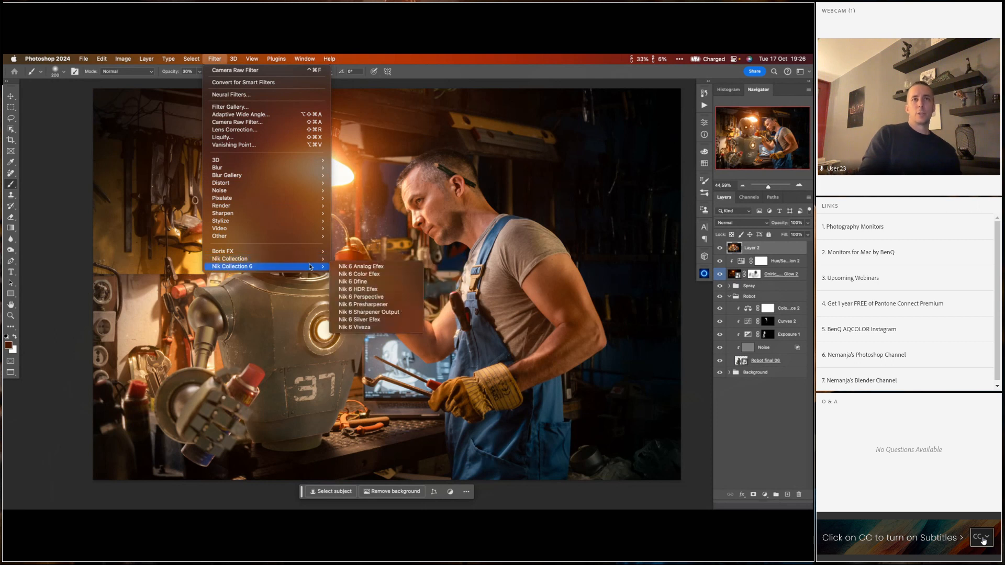
click(377, 268)
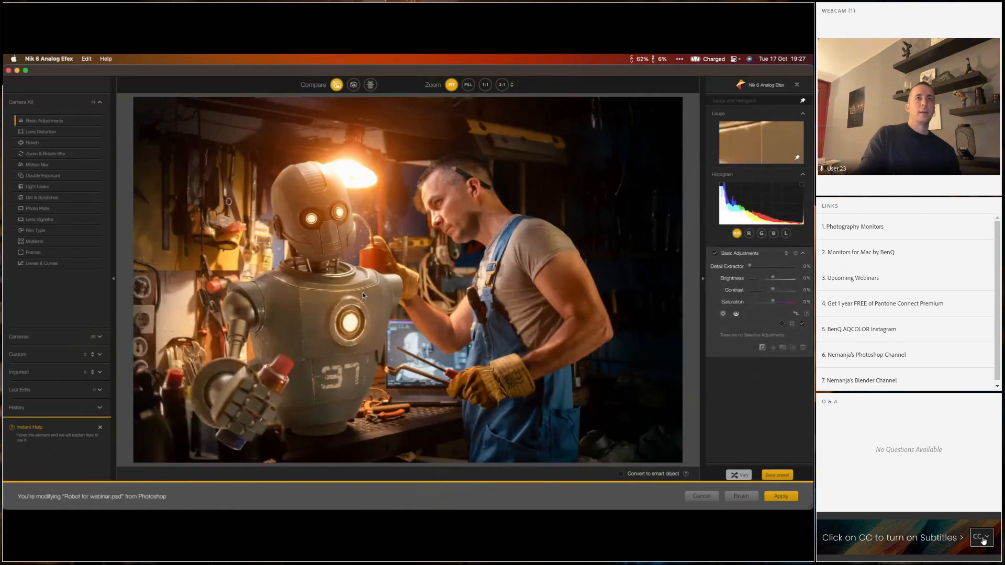
click(39, 135)
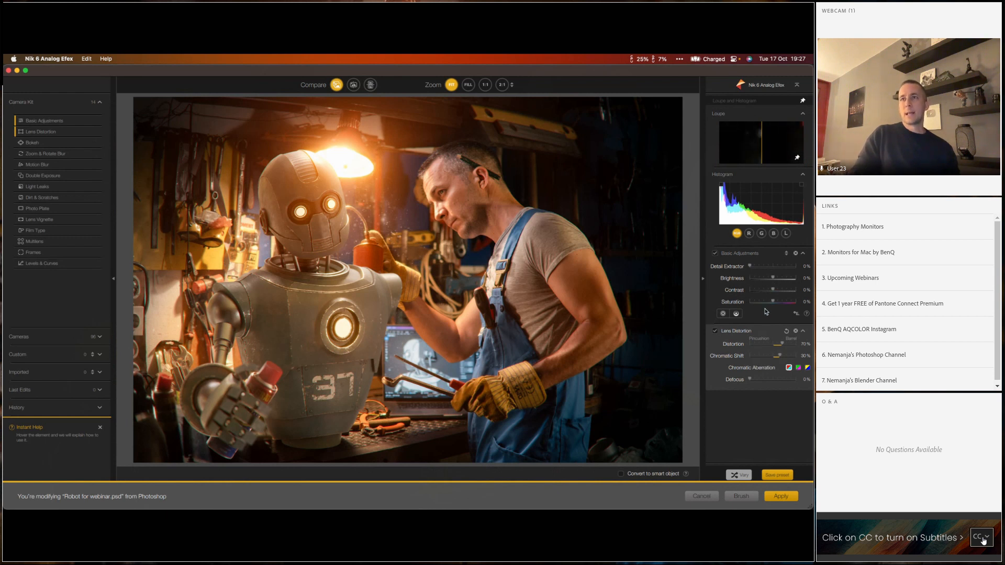
- Neutralise the barrel and pincushion effect of the Lens Distortion filter by setting Distortion to 50%
mouse_move(784, 346)
mouse_down()
mouse_move(752, 348)
mouse_move(773, 349)
mouse_up()
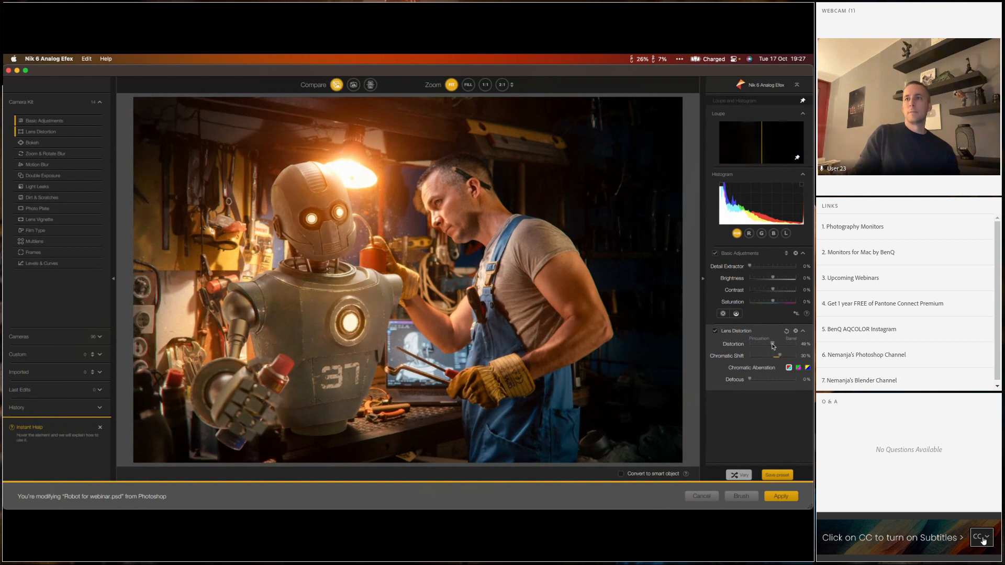
drag(773, 347, 772, 347)
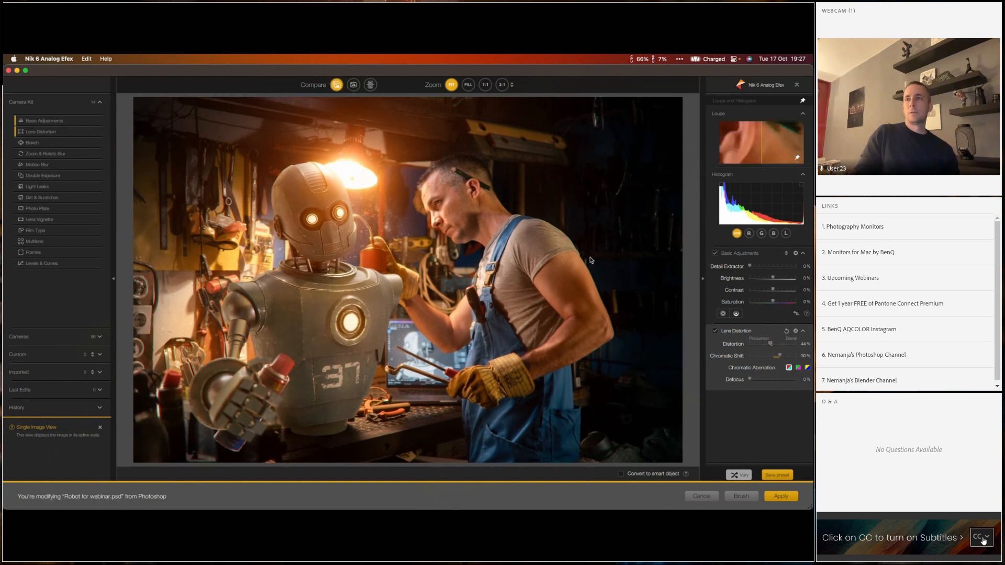
drag(771, 346, 773, 347)
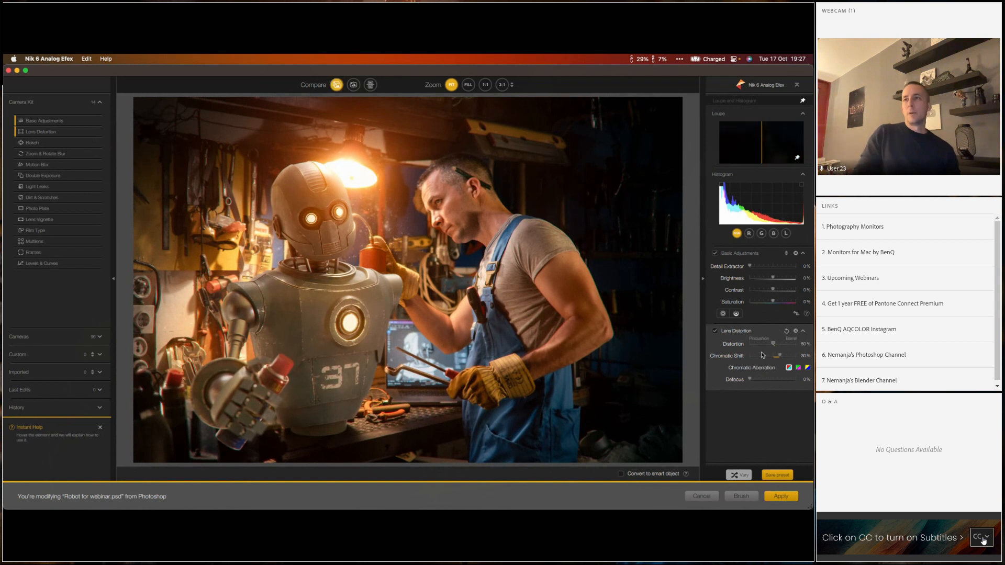
drag(775, 345, 773, 345)
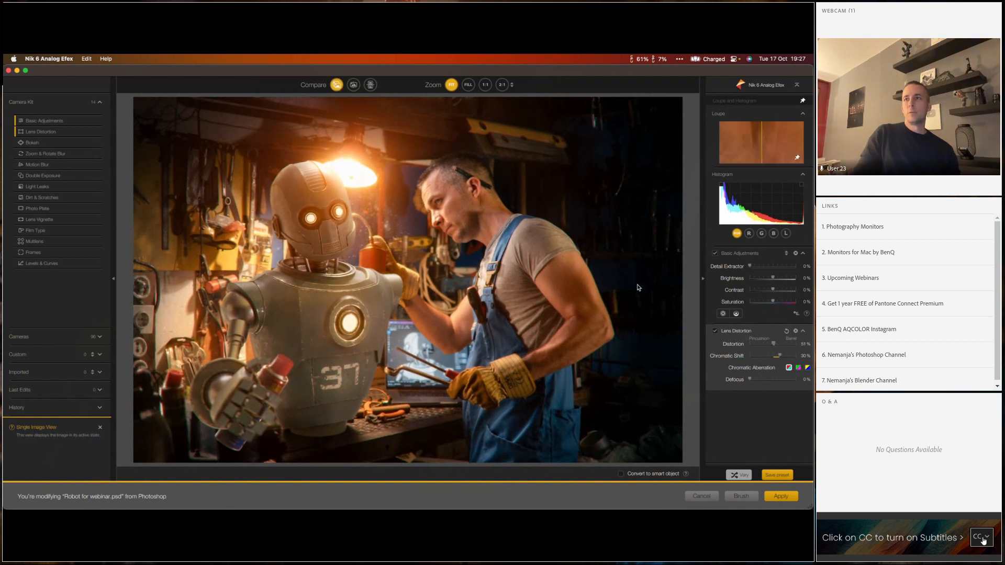
drag(774, 346, 772, 346)
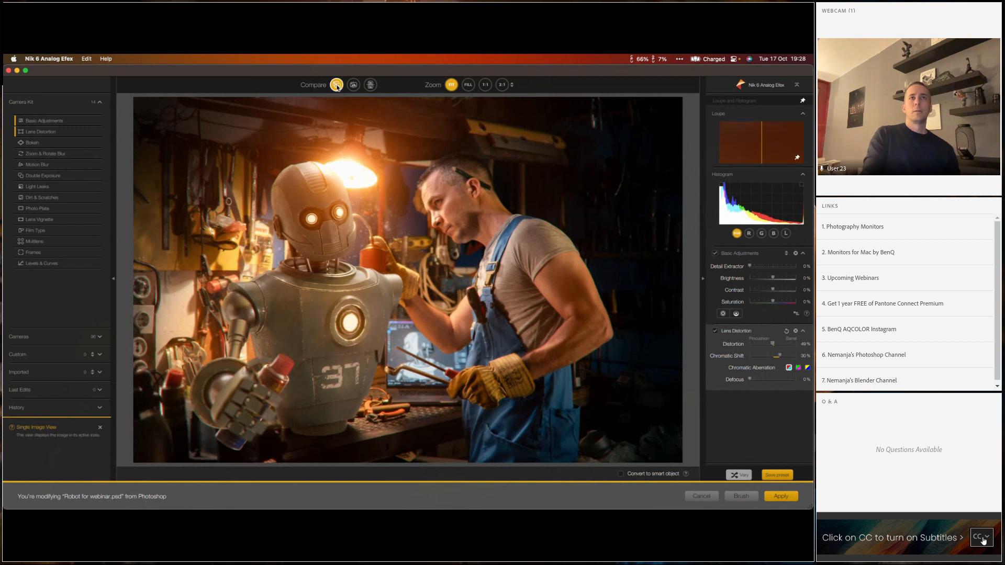
drag(774, 345, 773, 345)
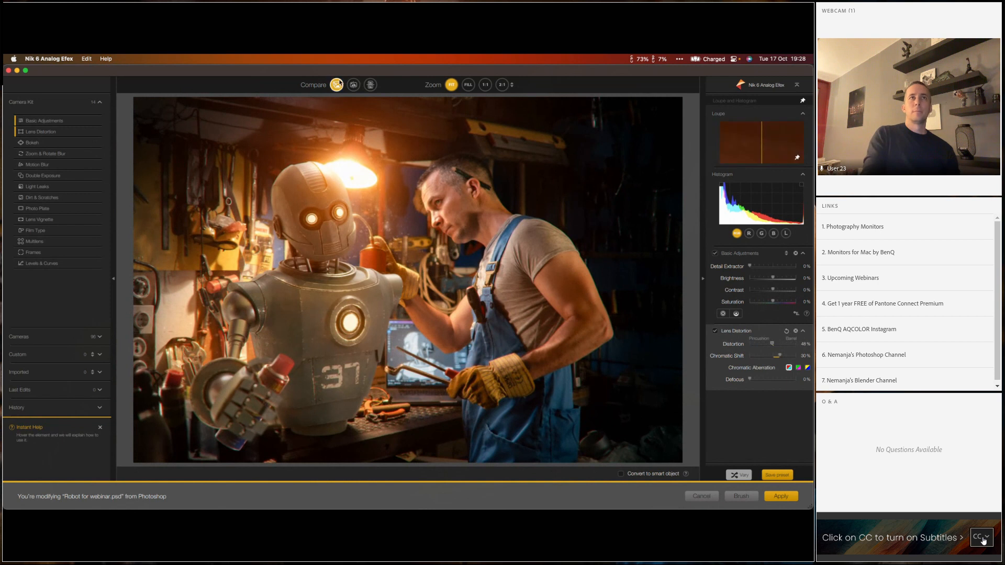
double_click(804, 344)
text(58)
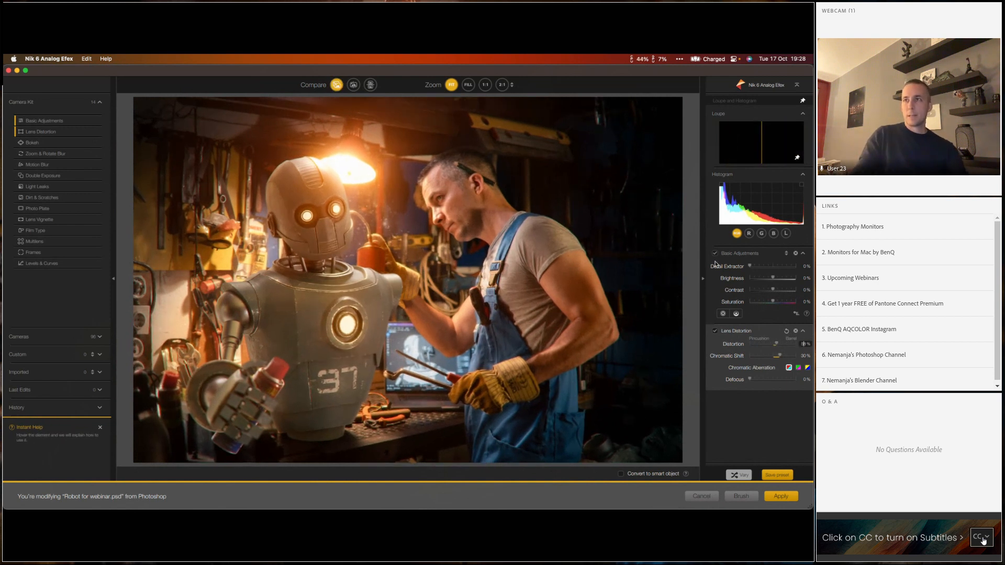
text(0)
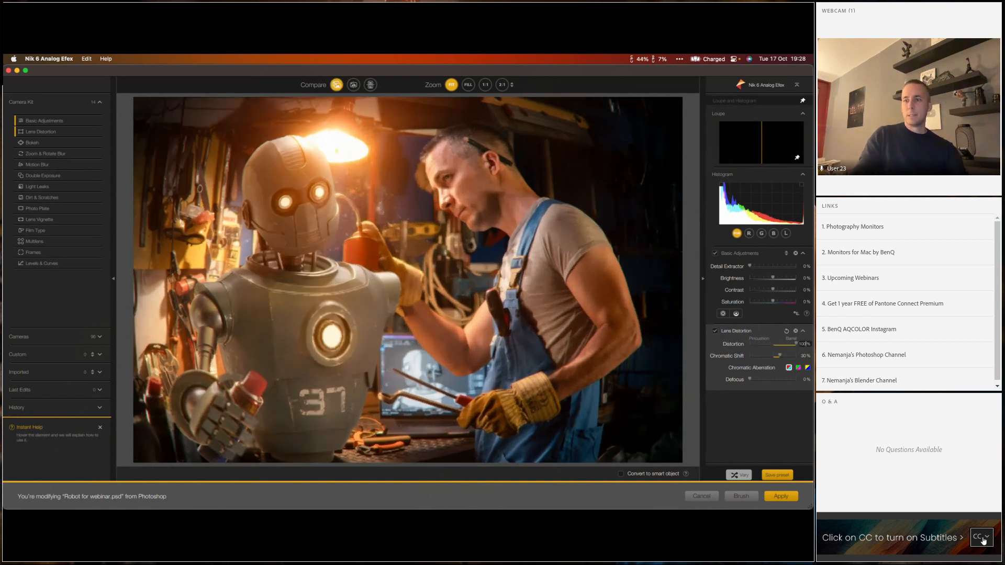
double_click(805, 346)
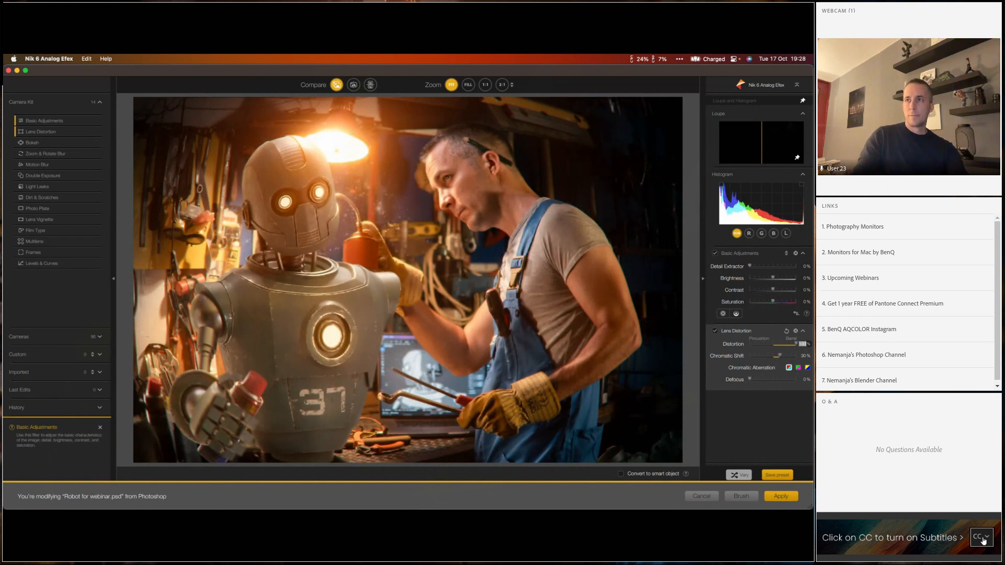
text(50)
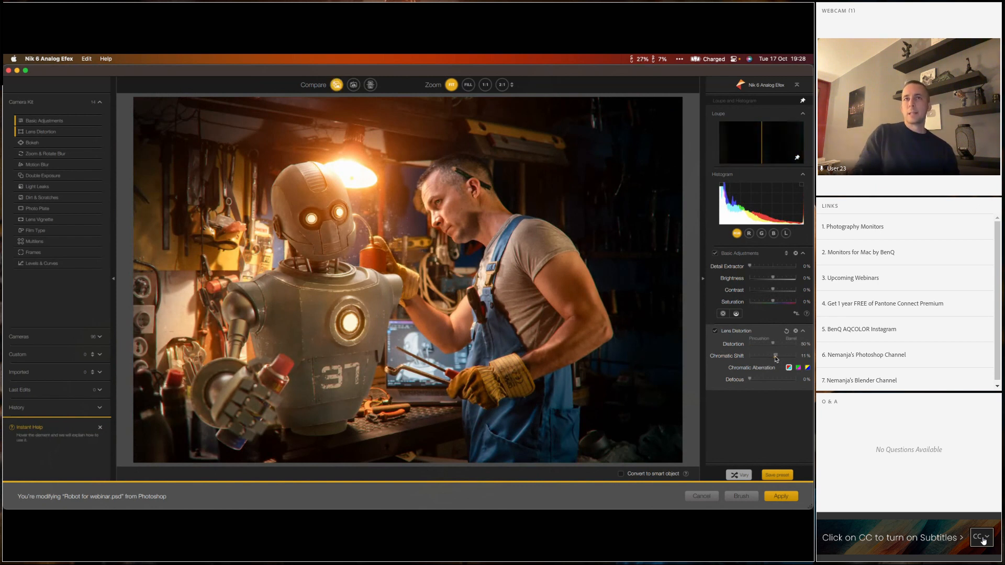
- Set the Chromatic Shift to 24%, check the color fringing around the robot's head, and apply Analog Efex
mouse_move(776, 359)
mouse_down()
mouse_move(809, 359)
mouse_move(779, 362)
mouse_up()
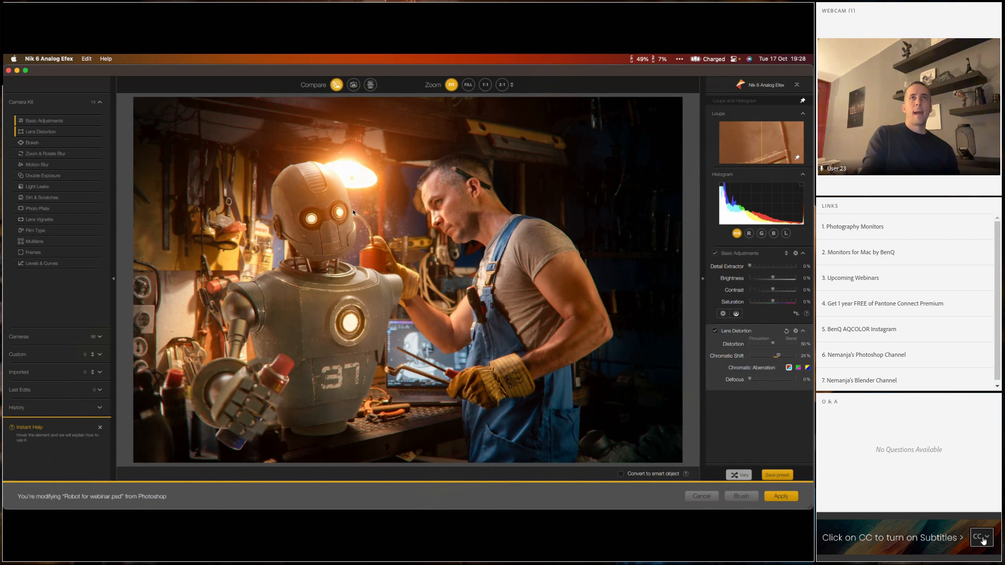
click(468, 85)
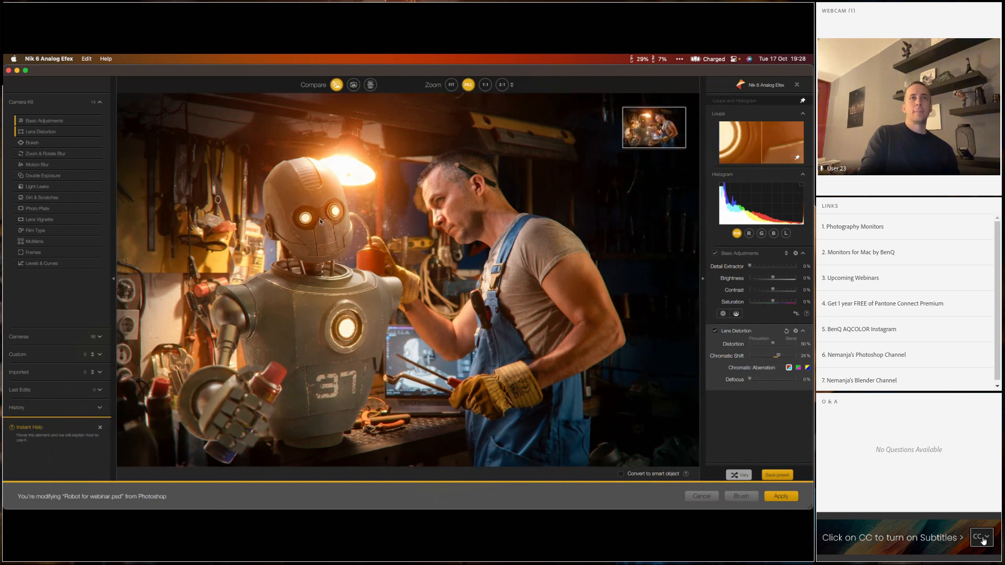
click(502, 84)
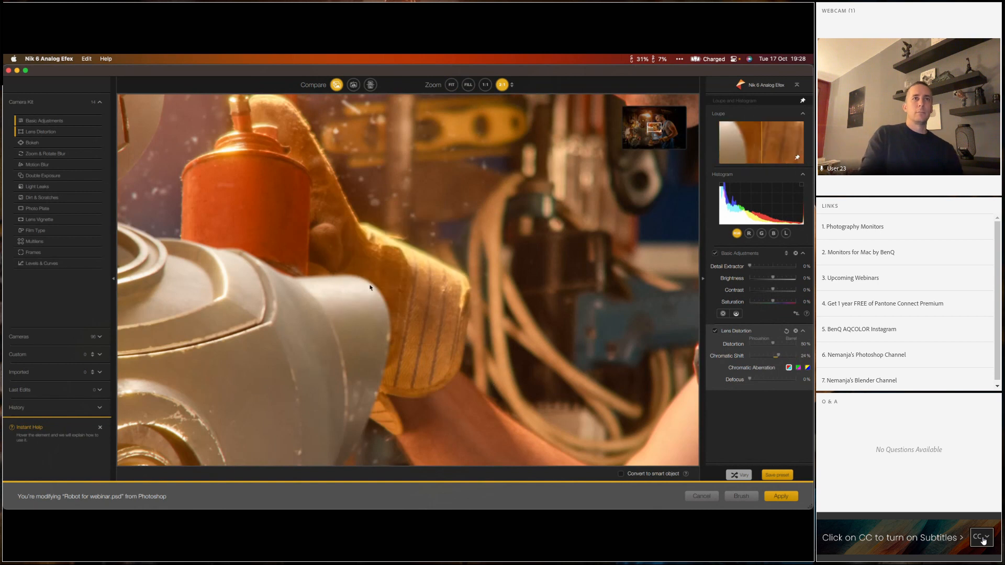
drag(277, 196, 413, 300)
drag(257, 152, 320, 234)
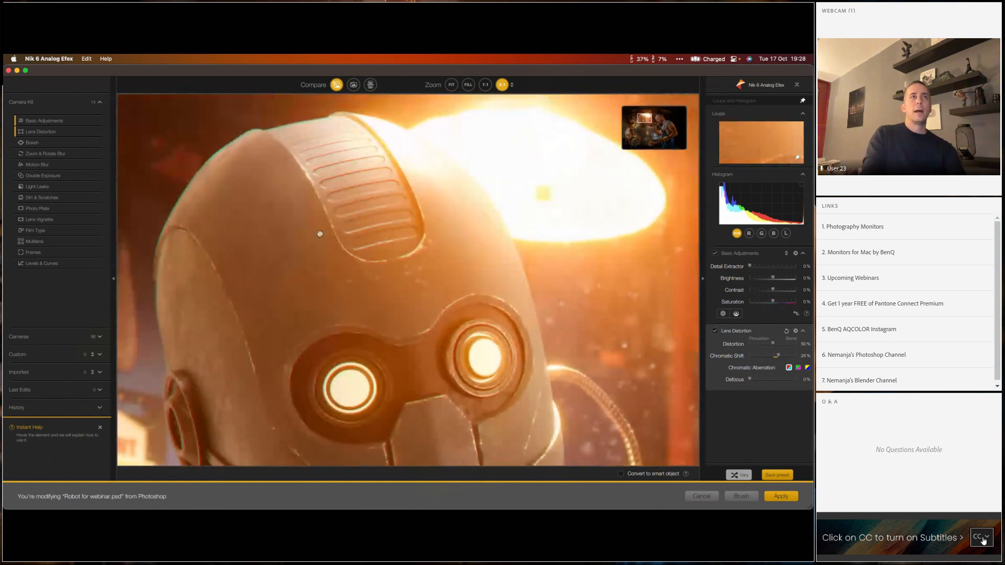
drag(211, 455, 326, 321)
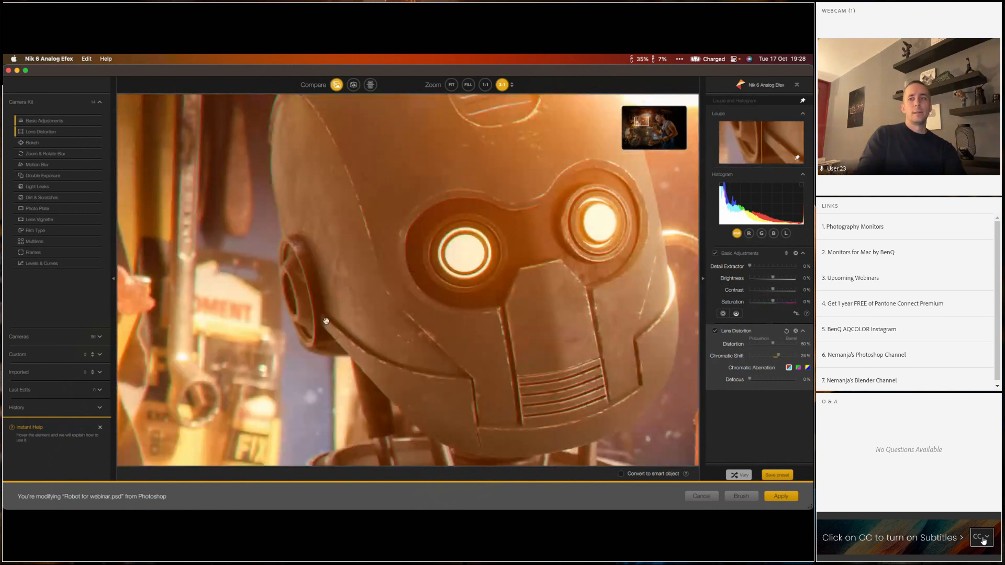
click(451, 86)
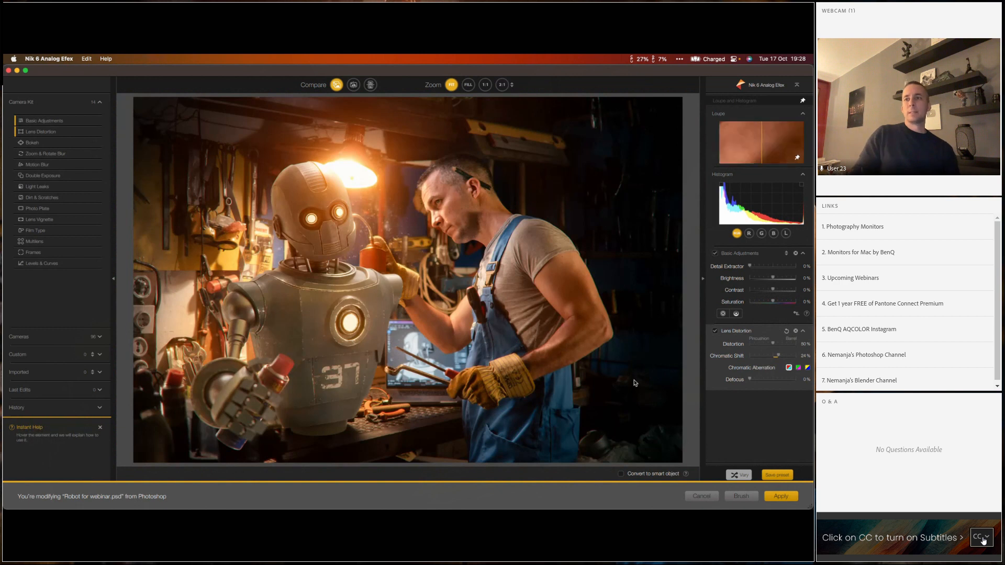
click(781, 496)
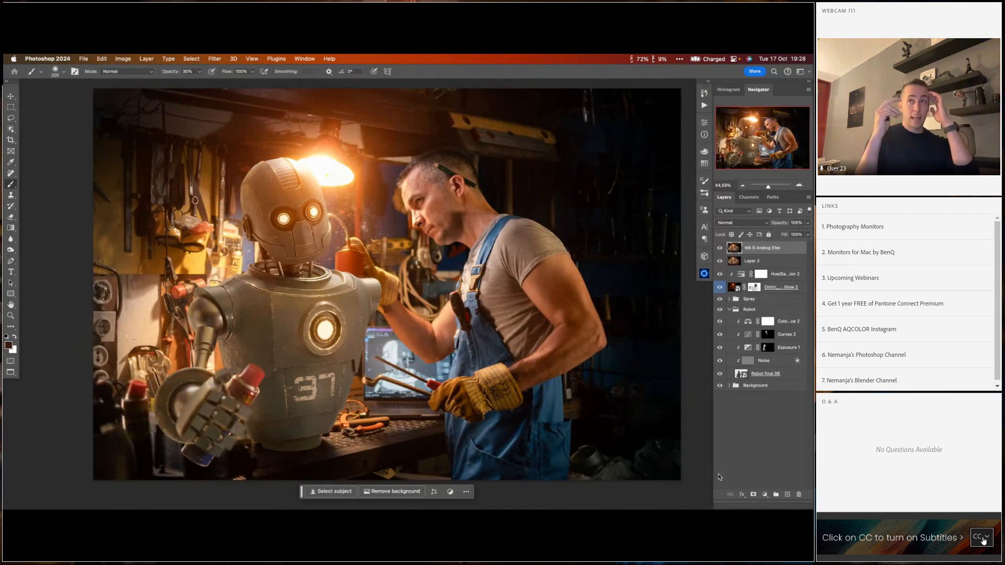
- Open the new top layer in Nik 6 Color Efex and add the Film Grain filter from the favorites
click(214, 59)
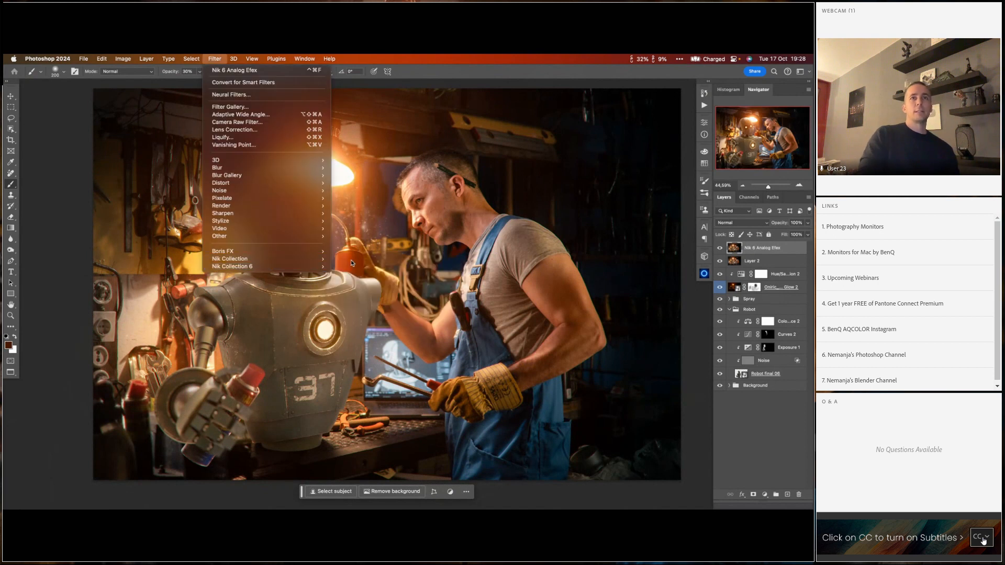
mouse_move(323, 267)
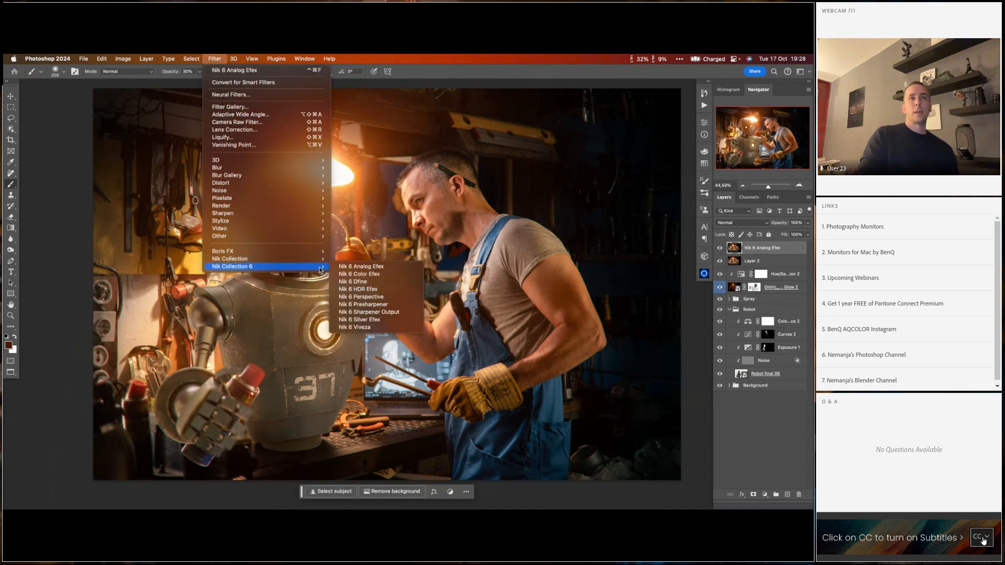
click(368, 275)
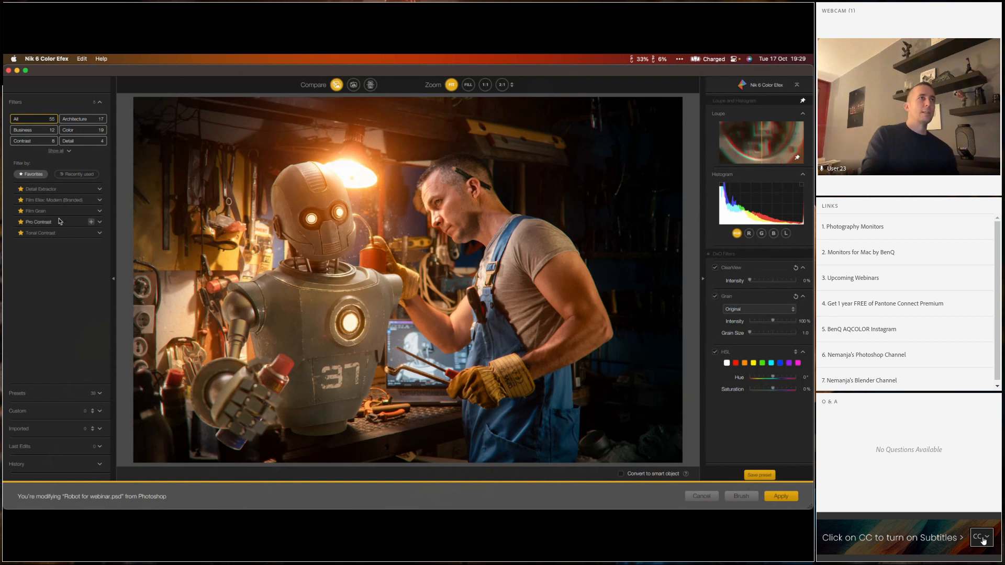
click(36, 177)
click(35, 177)
click(34, 177)
click(34, 177)
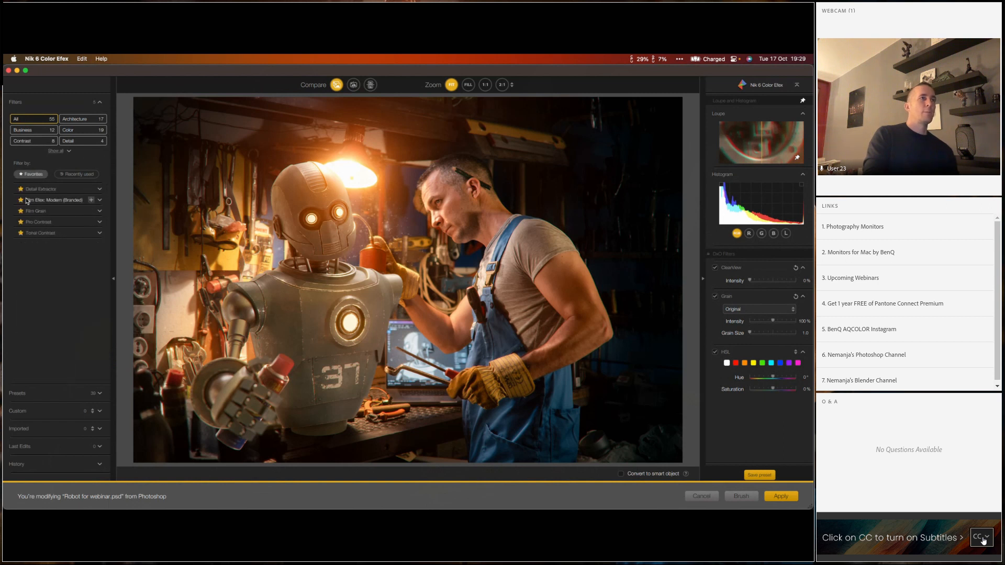
click(48, 212)
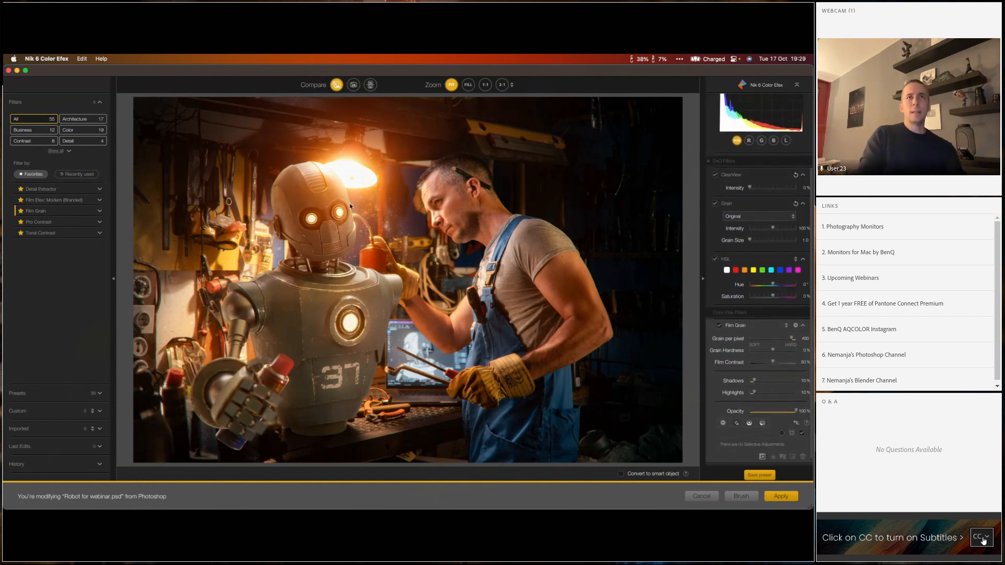
- Adjust the Film Grain filter to about 376 grain per pixel, grain hardness about -16% and film contrast 14%
click(503, 86)
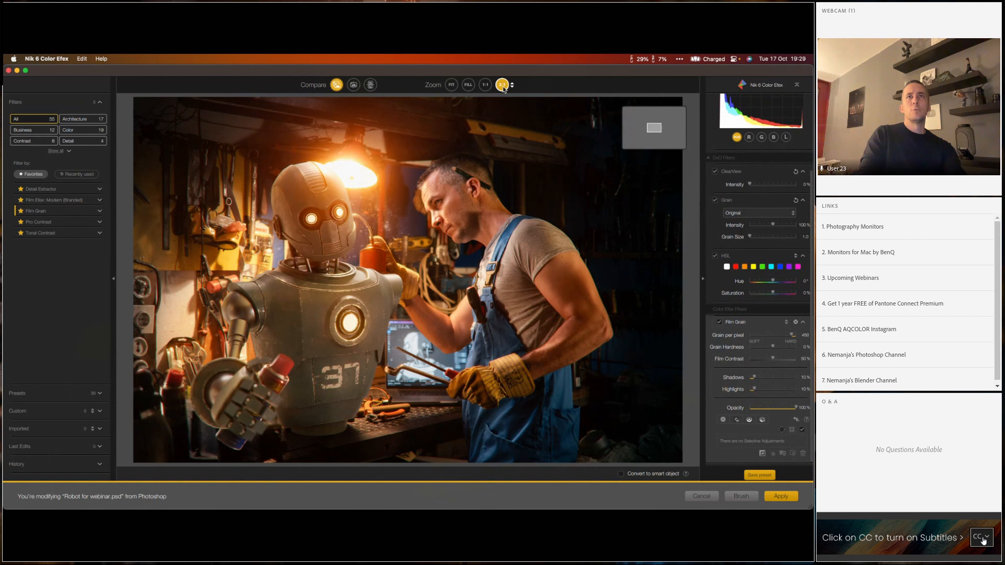
drag(352, 236, 539, 335)
drag(394, 275, 444, 446)
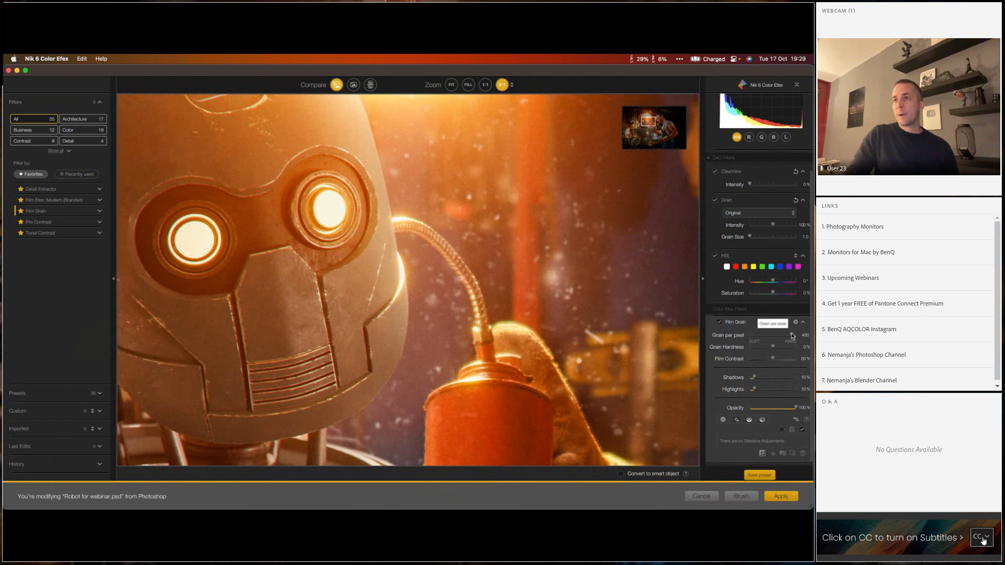
mouse_move(792, 336)
mouse_down()
mouse_move(756, 339)
mouse_move(784, 342)
mouse_up()
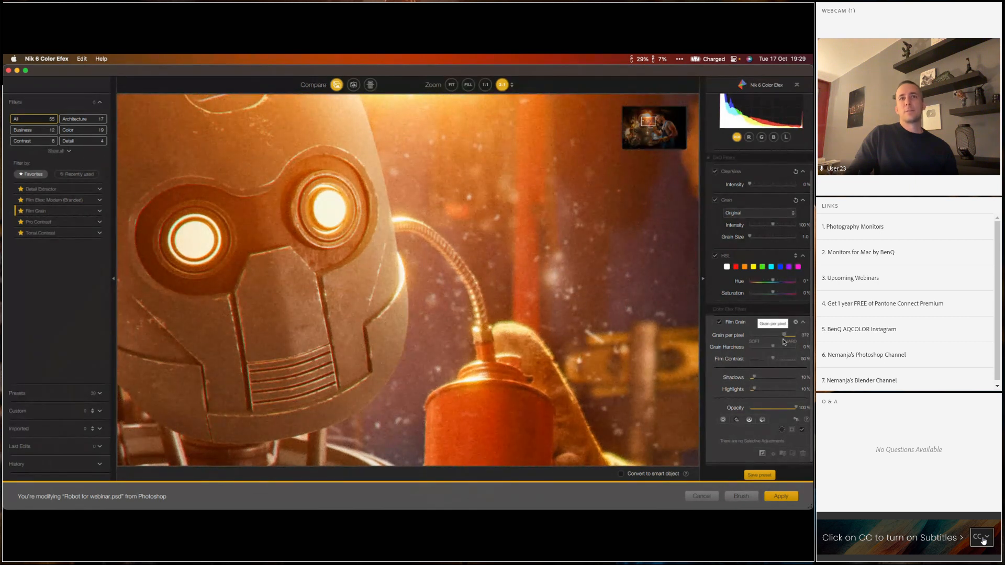
drag(784, 342, 754, 363)
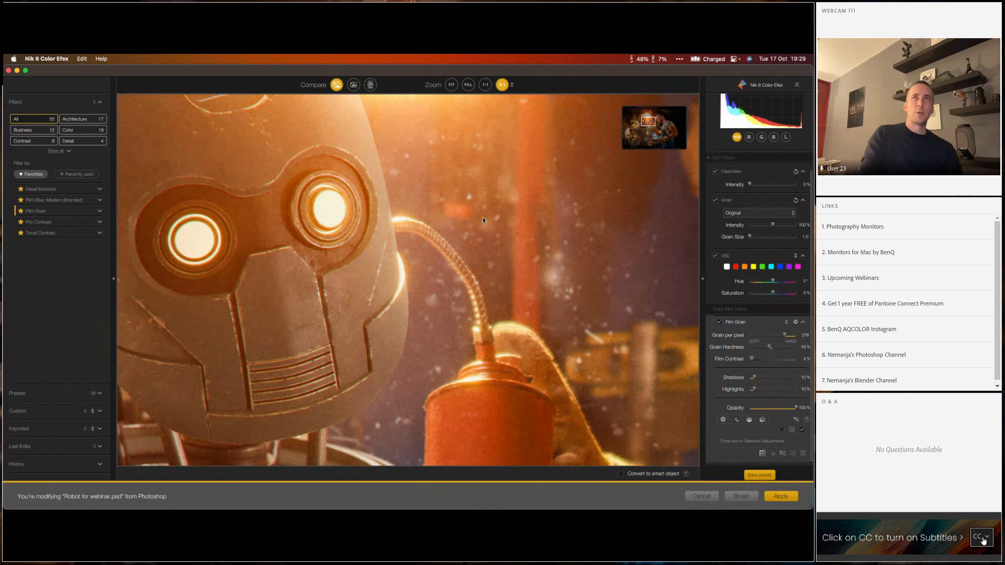
click(451, 85)
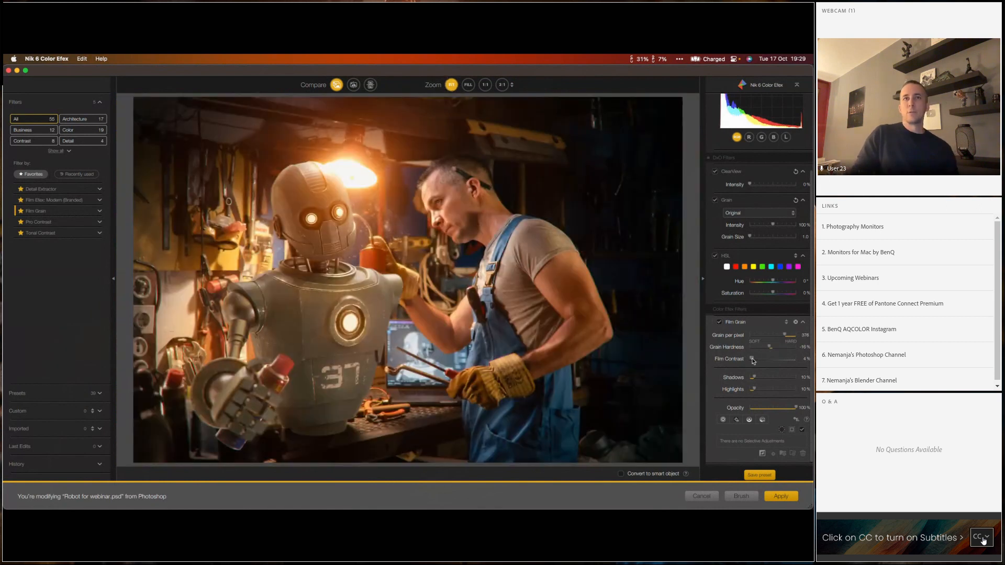
drag(753, 361, 750, 362)
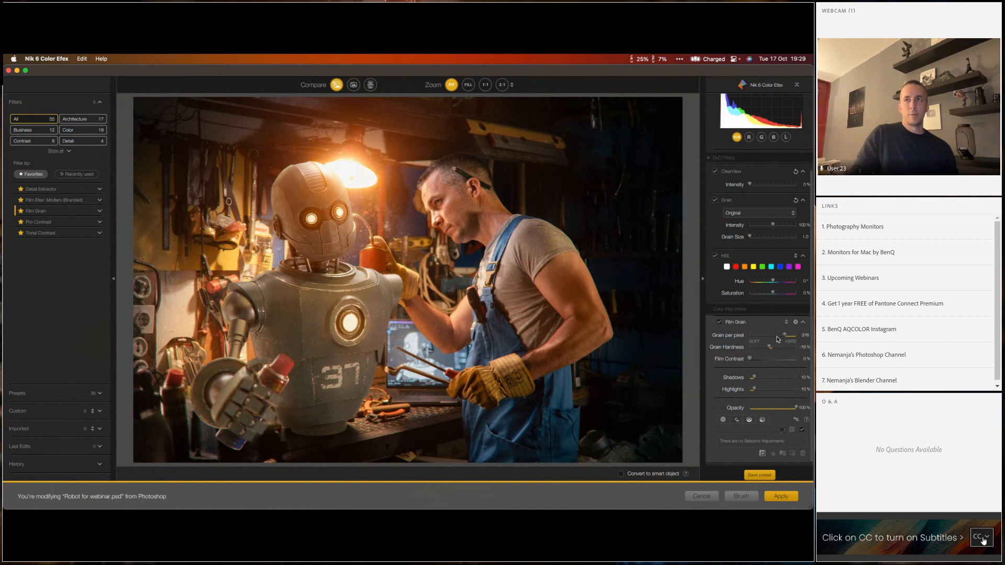
mouse_move(749, 364)
mouse_down()
mouse_move(772, 361)
mouse_move(759, 364)
mouse_up()
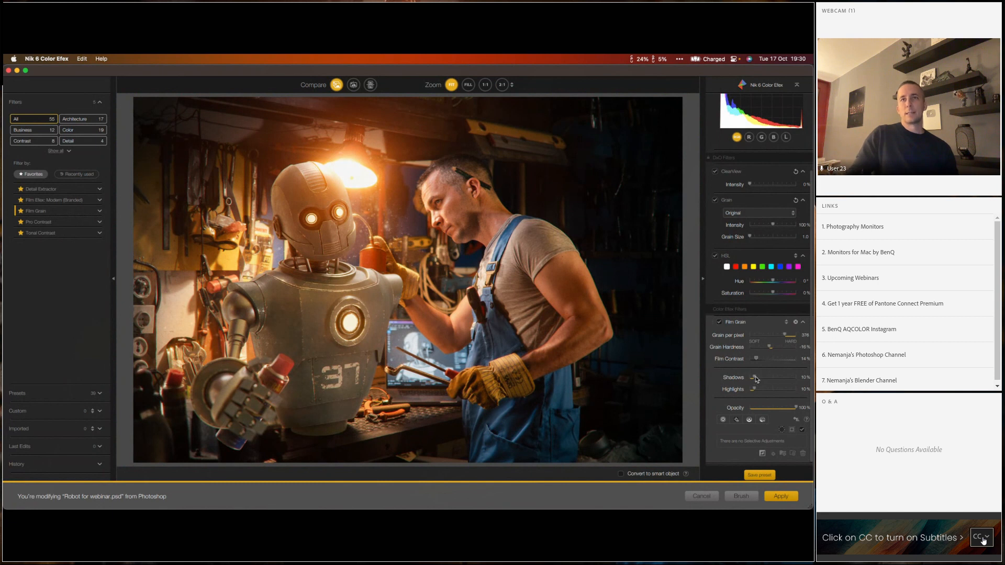
- Set the Film Grain filter's shadows and highlights protection to 0% and apply Color Efex
drag(756, 379, 750, 381)
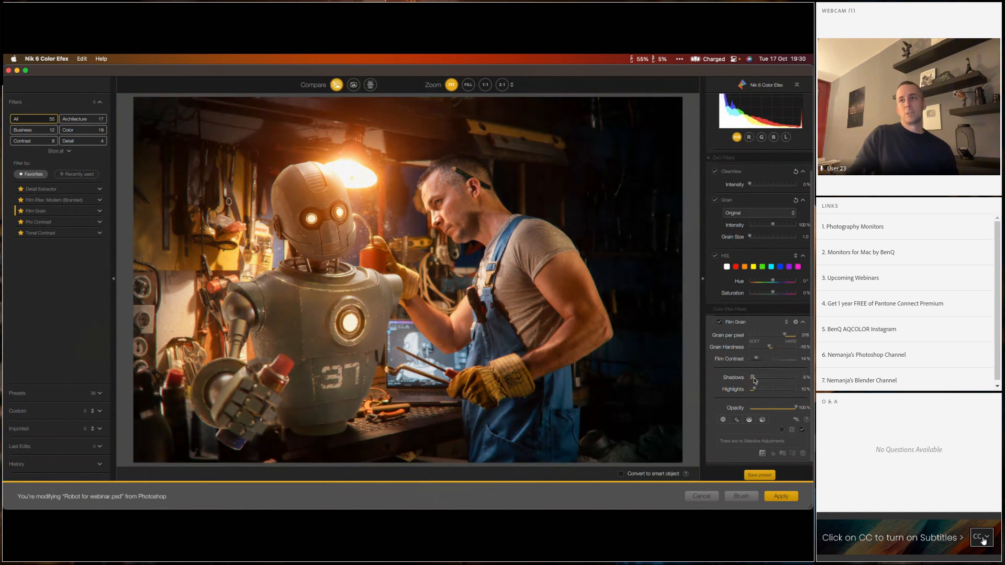
drag(756, 378, 750, 389)
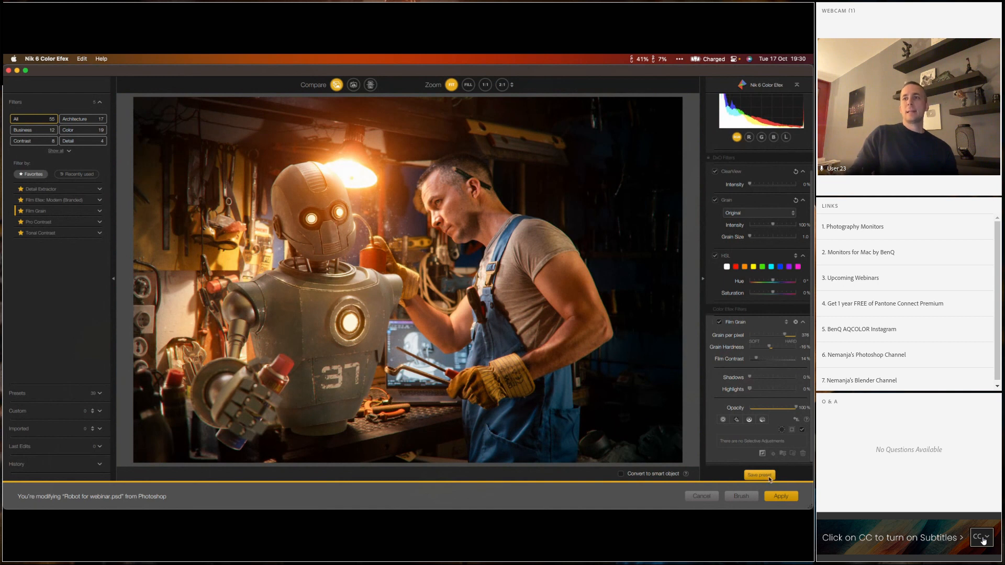
click(776, 497)
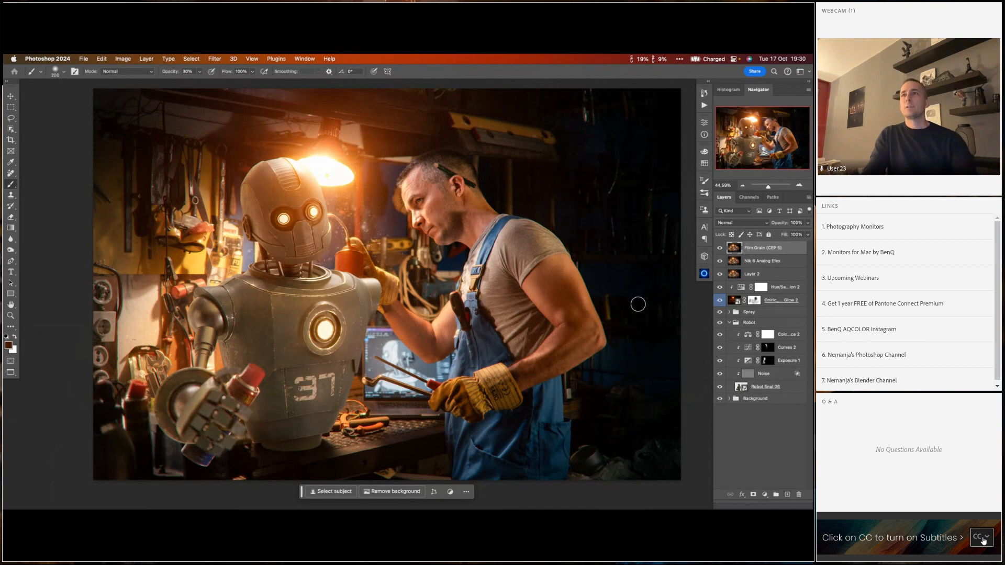
- Expand the Background group and isolate the Base layer to compare the original workshop photo with the finished composite
click(728, 398)
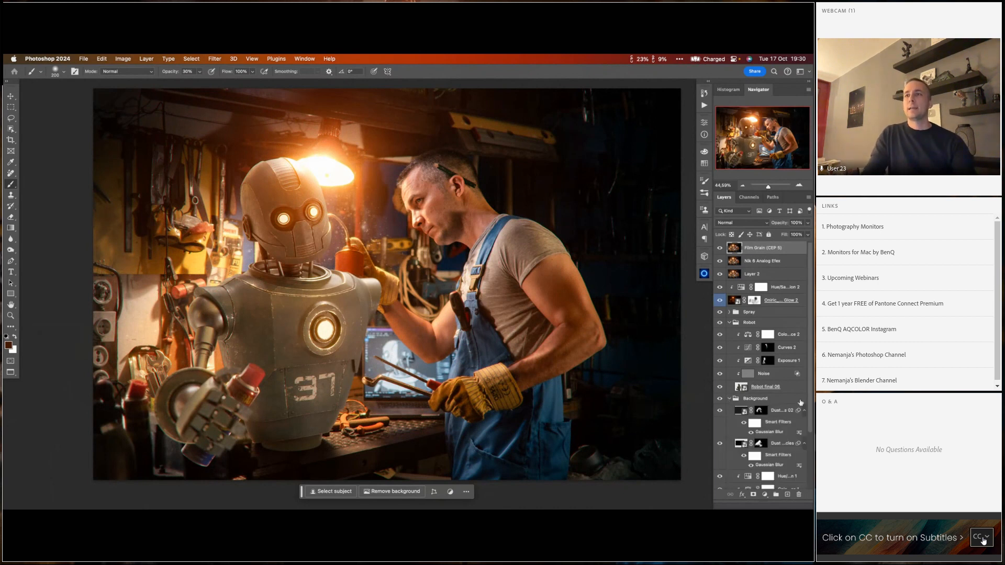
scroll(745, 464, down, 3)
alt+click(720, 483)
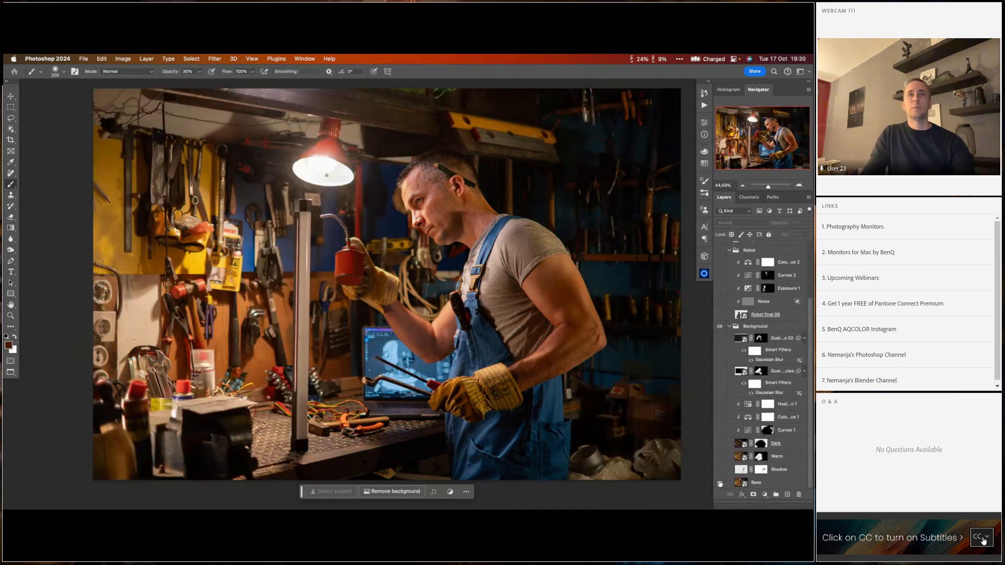
drag(555, 347, 513, 345)
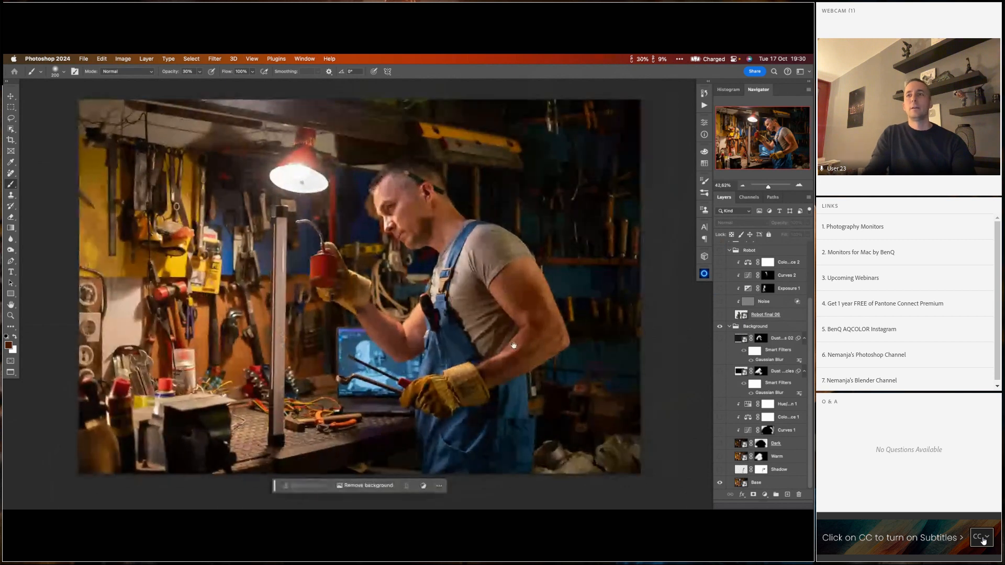
alt+click(720, 483)
alt+click(720, 482)
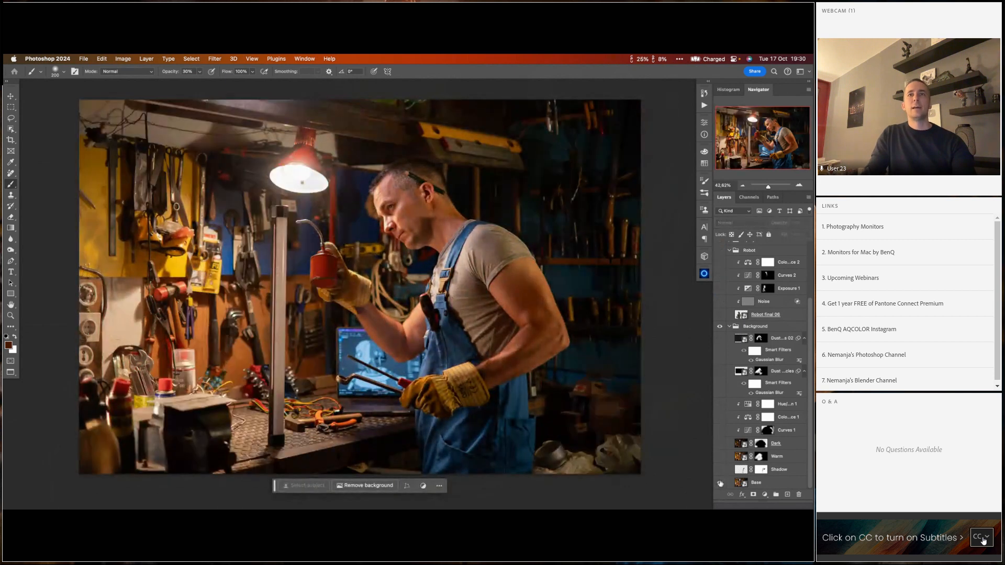
alt+click(720, 483)
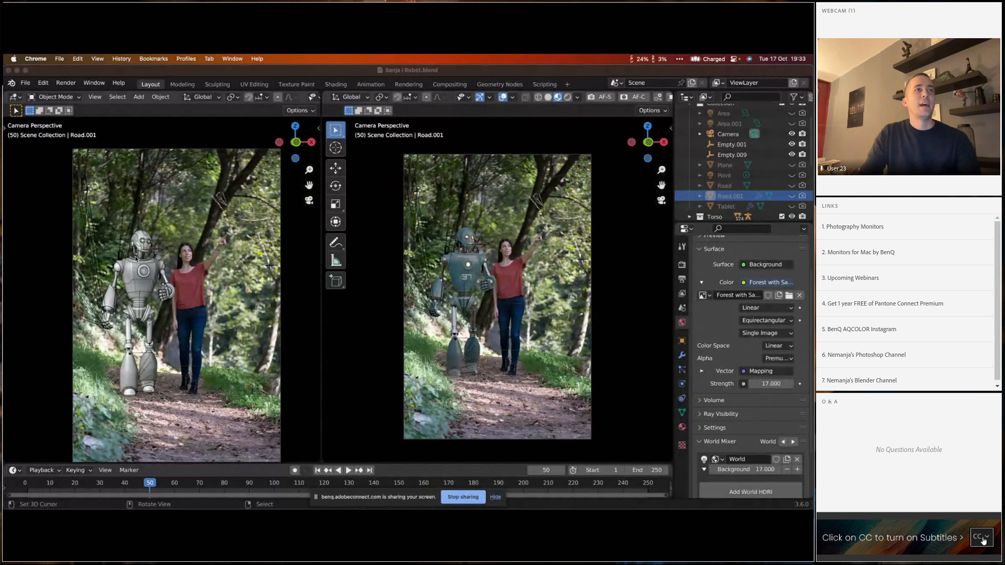
- Switch to the Blender forest scene, select the robot's armature and put it in Pose Mode
scroll(135, 258, up, 2)
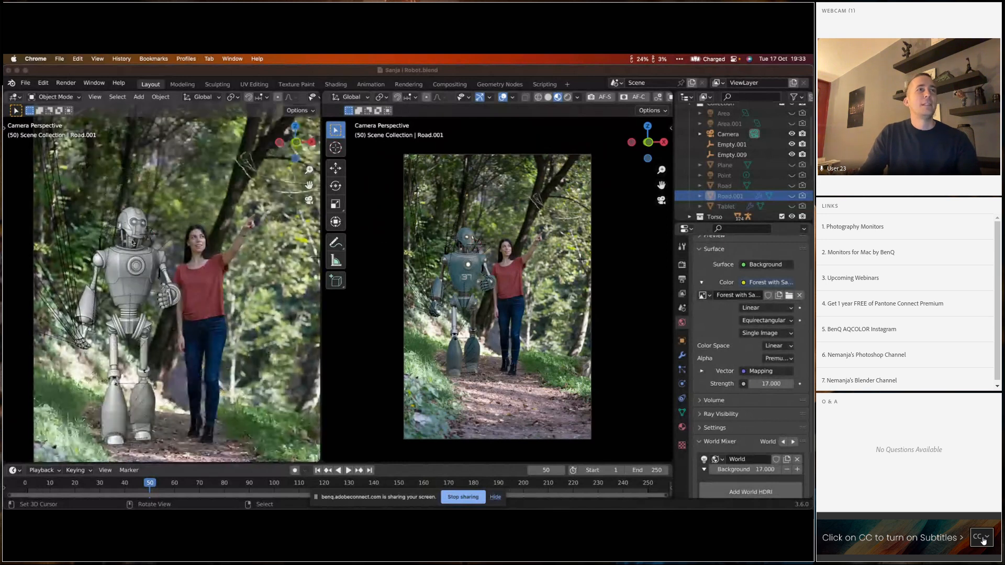
scroll(134, 244, down, 2)
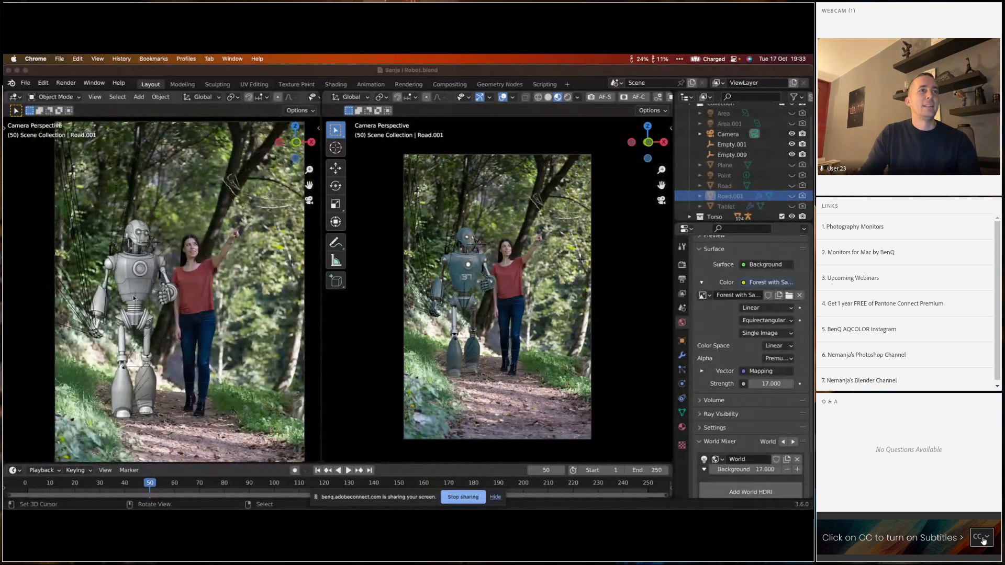
drag(133, 295, 176, 281)
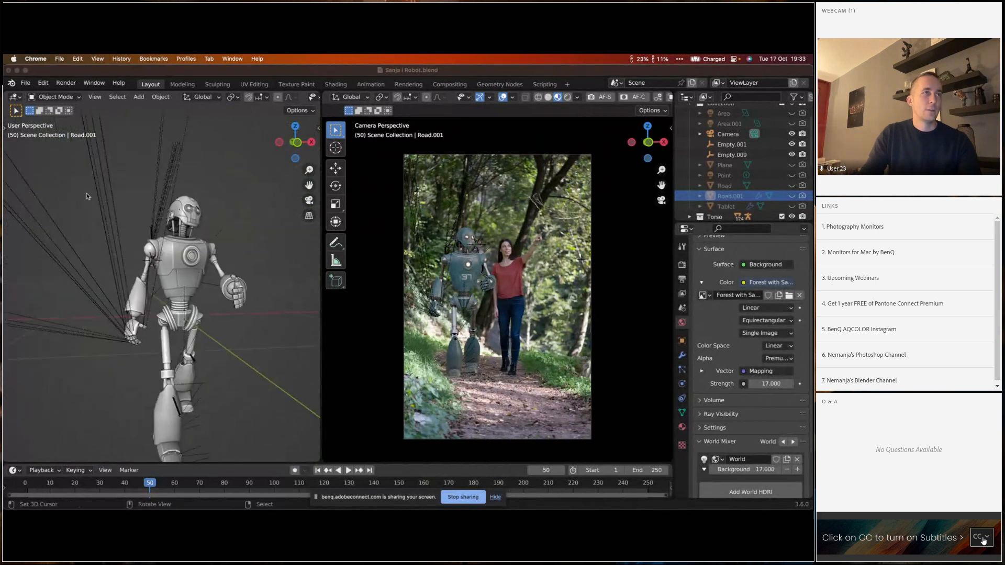
click(180, 413)
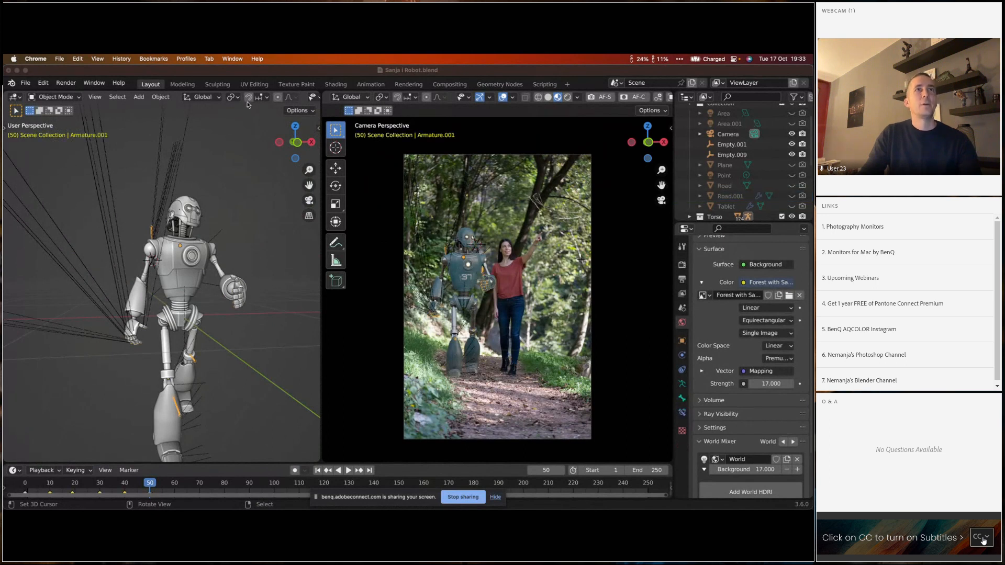
scroll(248, 105, down, 4)
scroll(173, 277, down, 6)
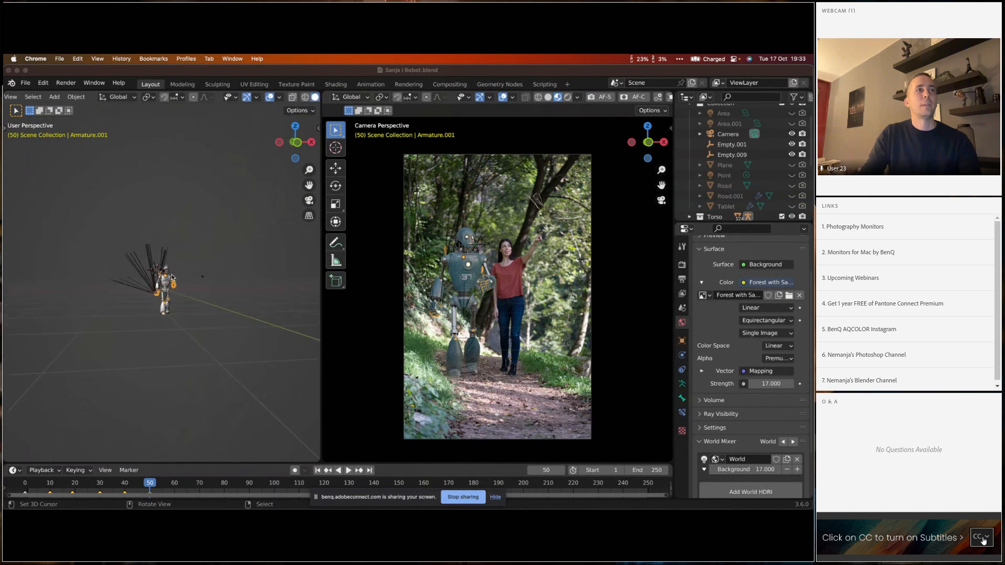
scroll(172, 277, up, 6)
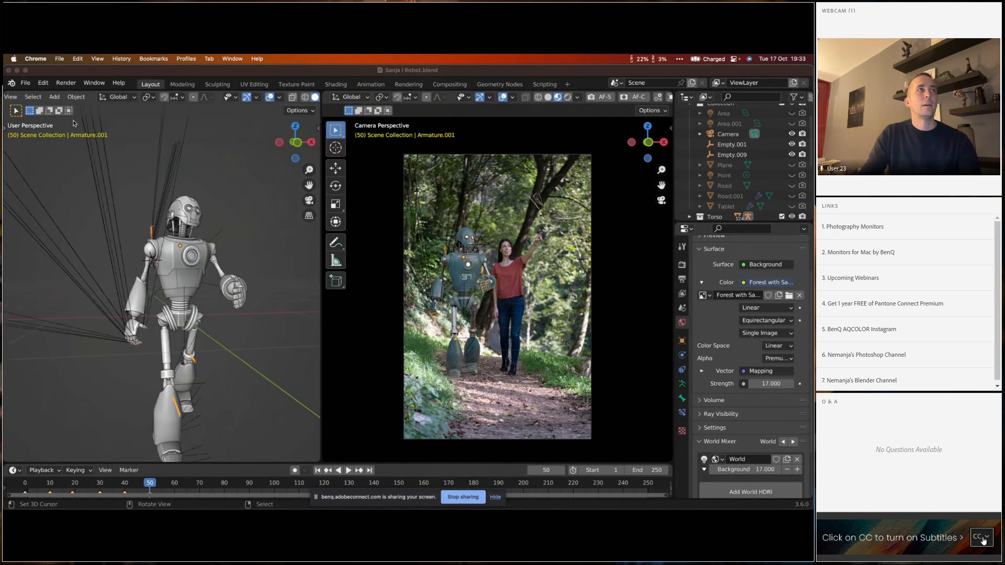
scroll(41, 105, up, 5)
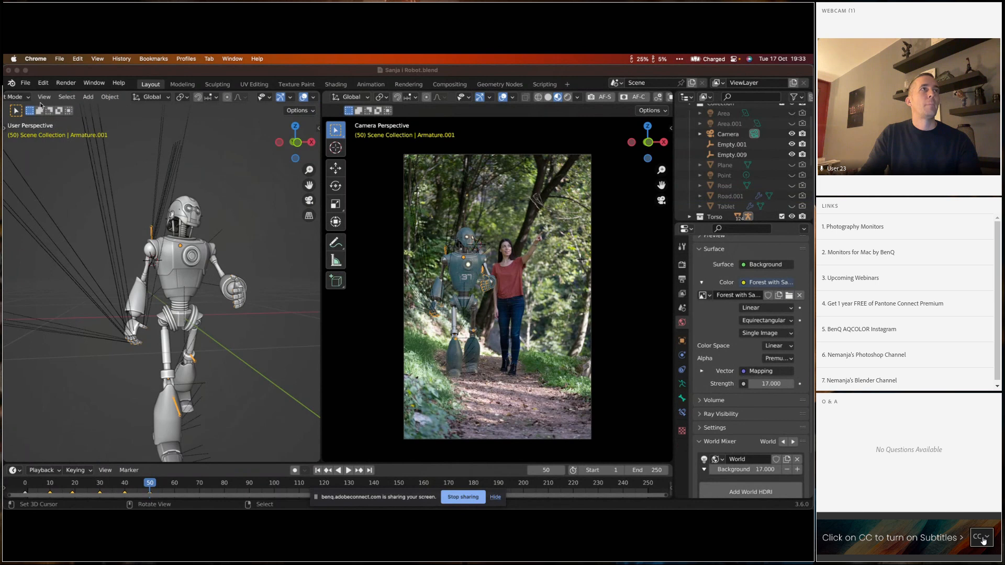
click(57, 98)
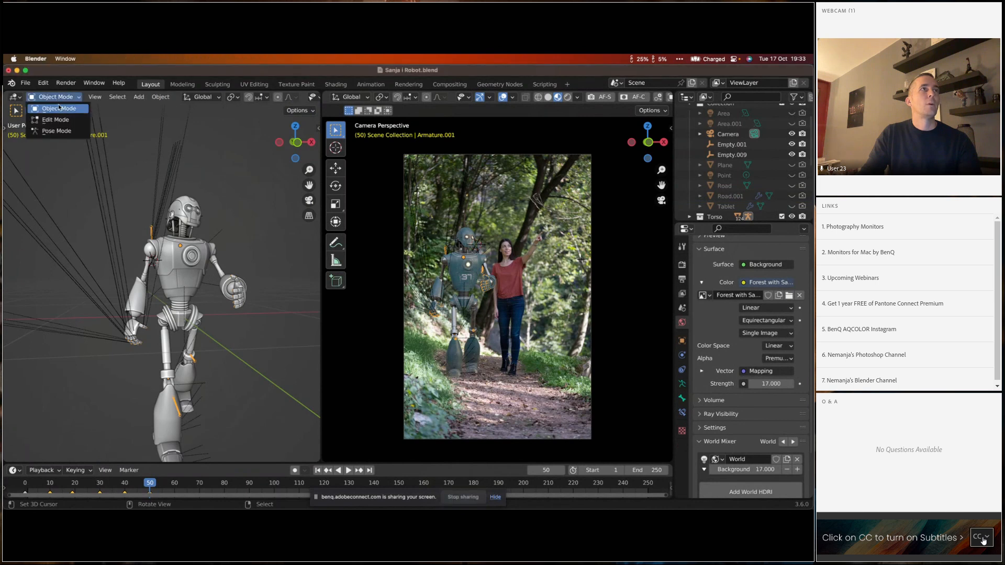
click(59, 133)
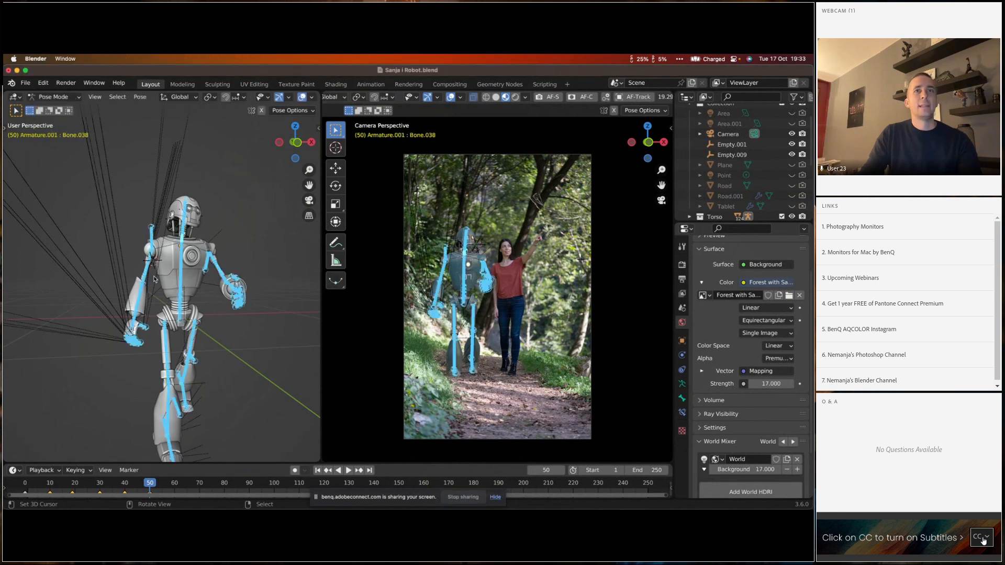
- Select the bone in the robot's neck and frame its head and torso
right_click(183, 234)
drag(183, 235, 159, 228)
scroll(159, 228, up, 6)
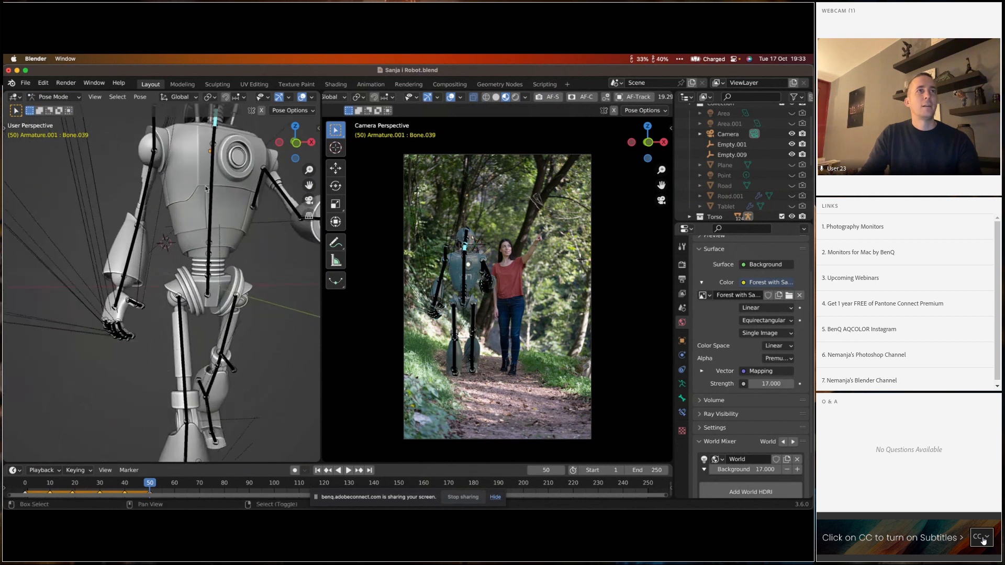
right_click(169, 291)
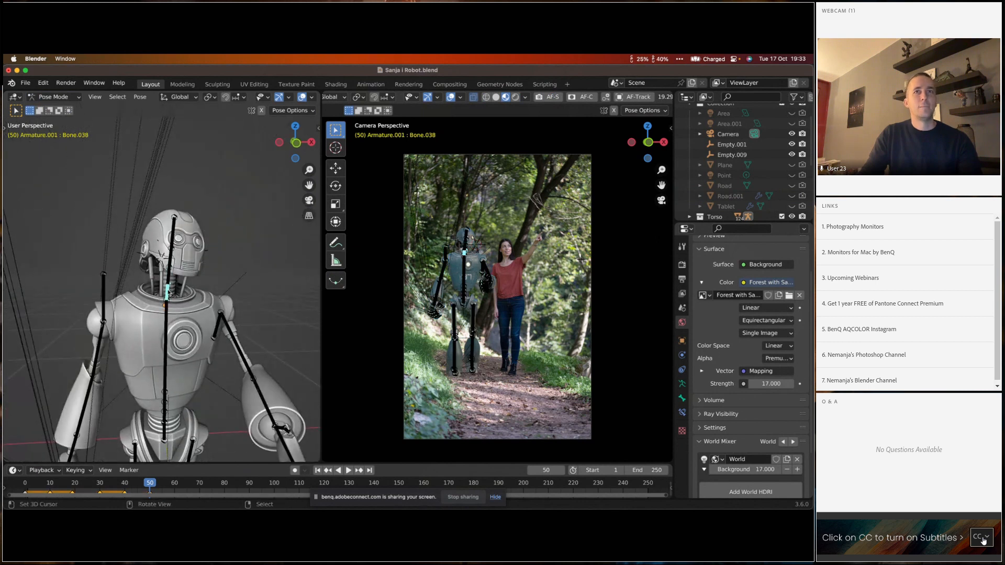
- Set the interface line width to Default in the preferences and close them
click(42, 83)
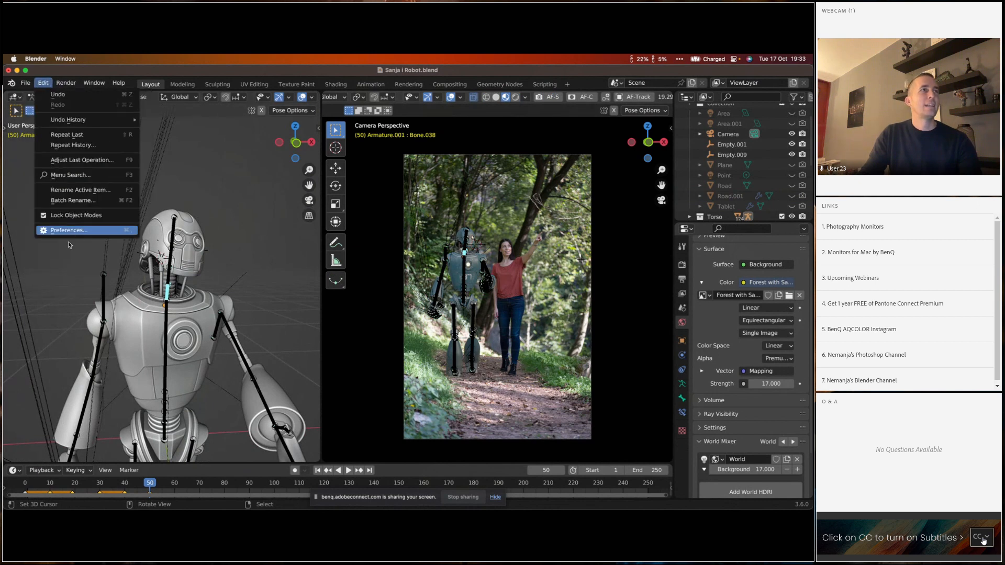
click(73, 231)
click(41, 112)
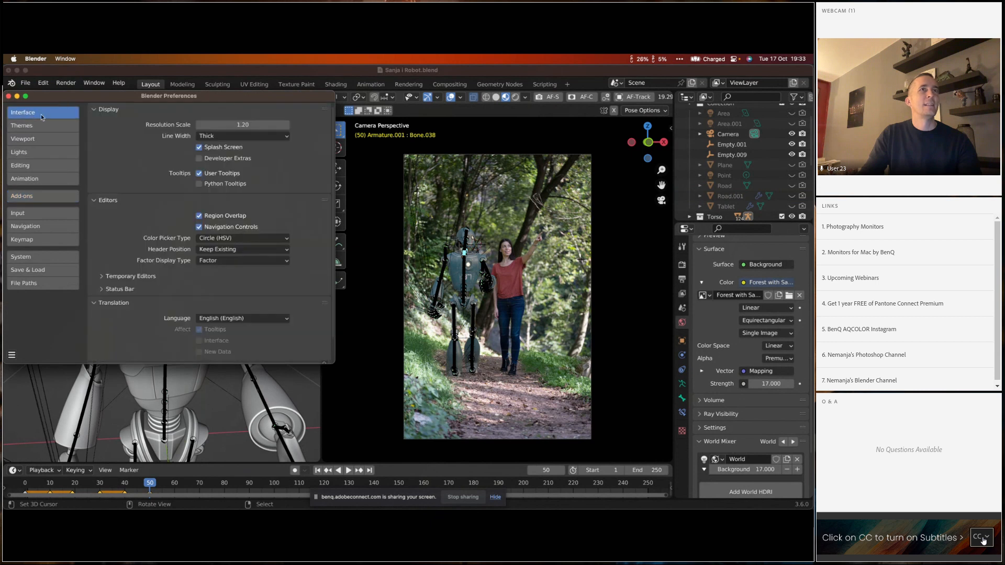
click(209, 136)
click(207, 159)
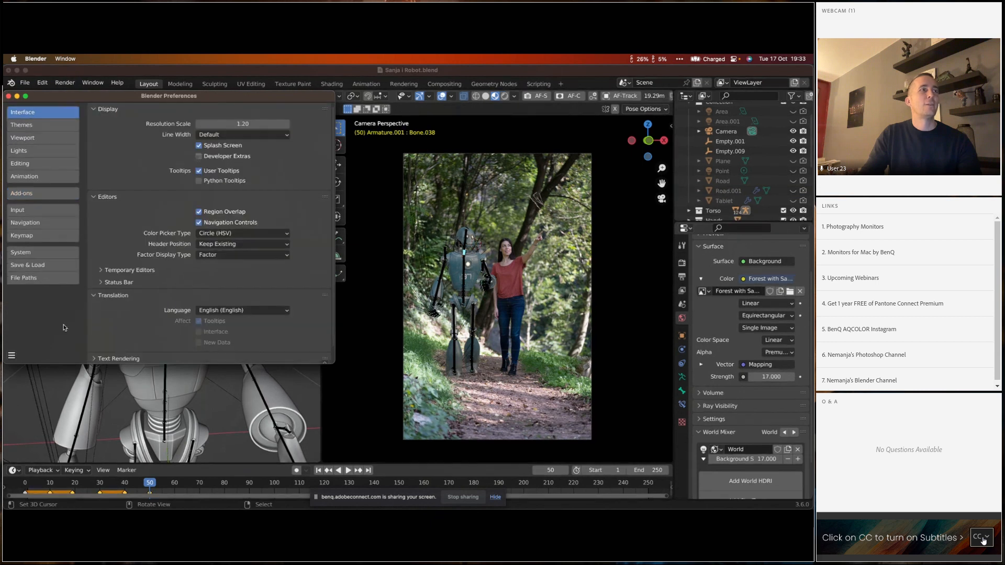
click(11, 355)
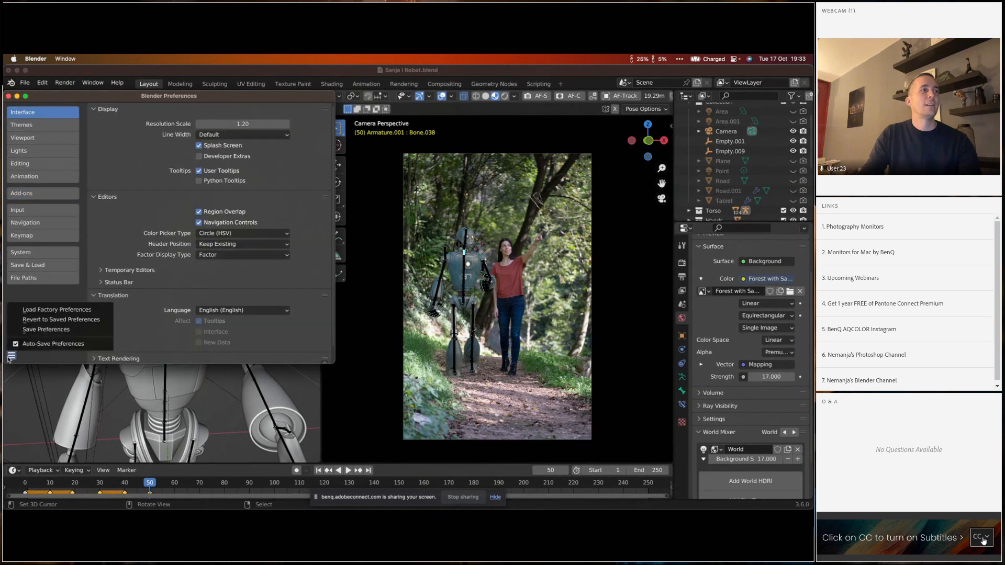
click(8, 96)
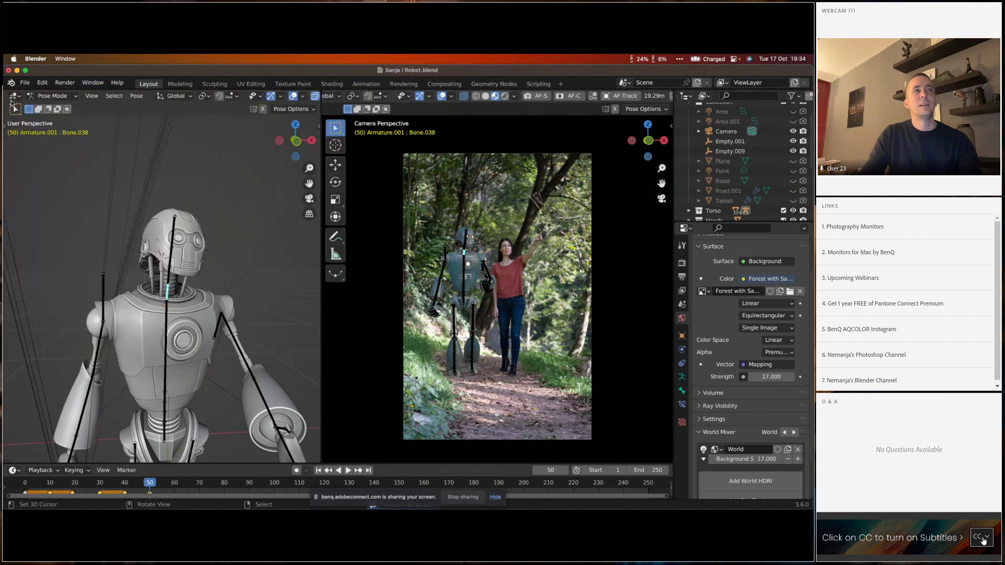
- Try turning the robot's head with a free trackball rotation of the neck bone
key(r)
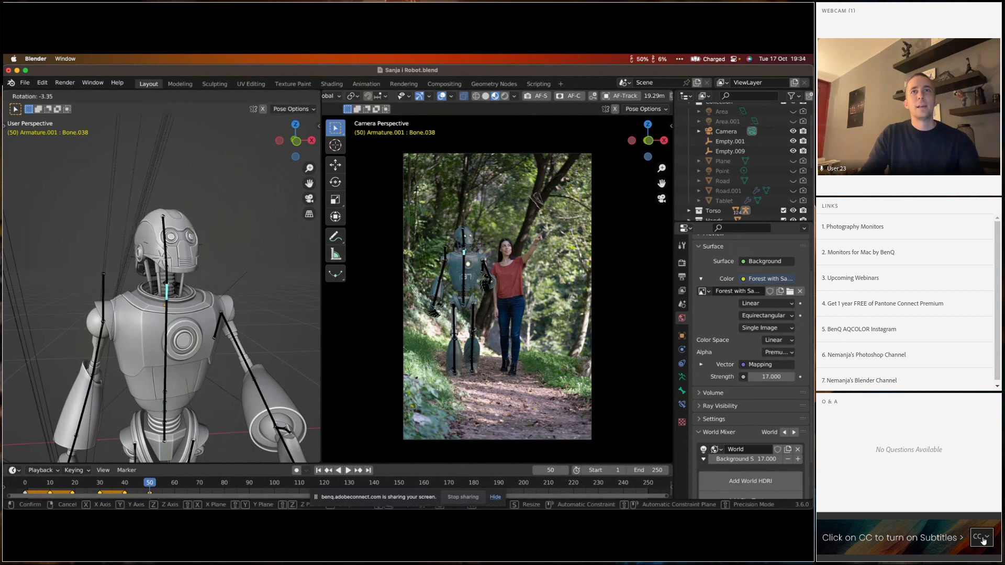
key(r)
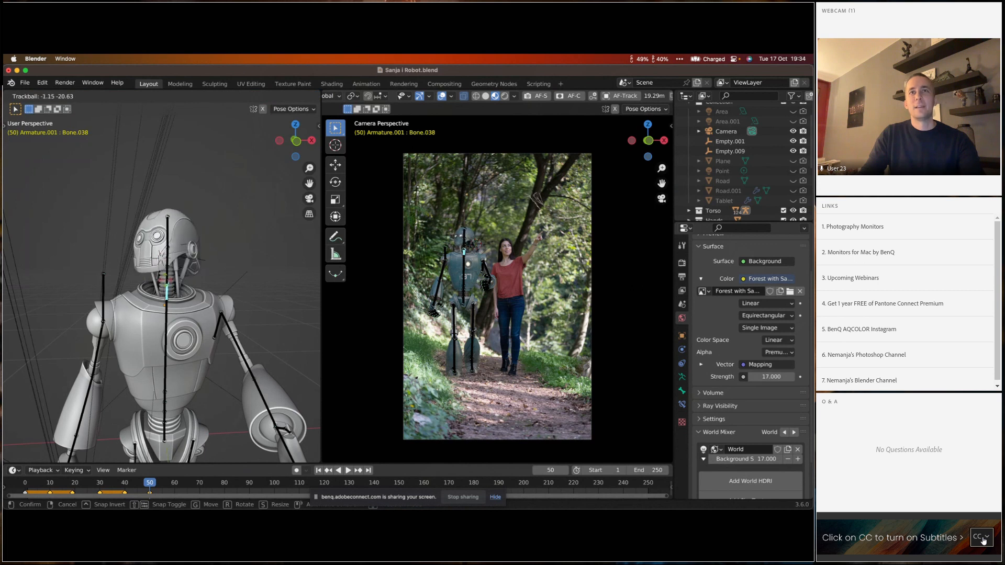
click(267, 256)
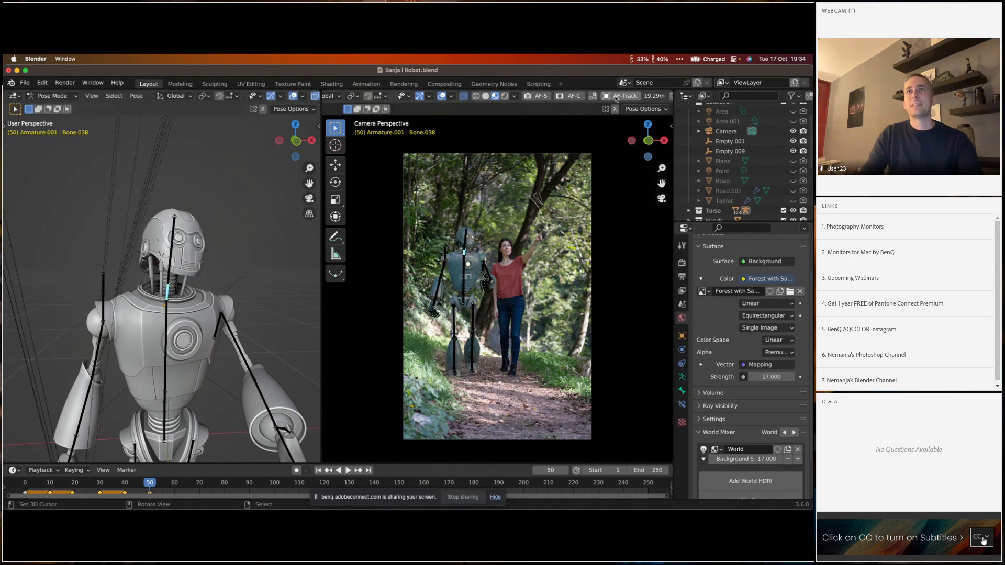
- Turn off the overlays in the camera view and test a trackball rotation of the neck bone
scroll(624, 98, down, 1)
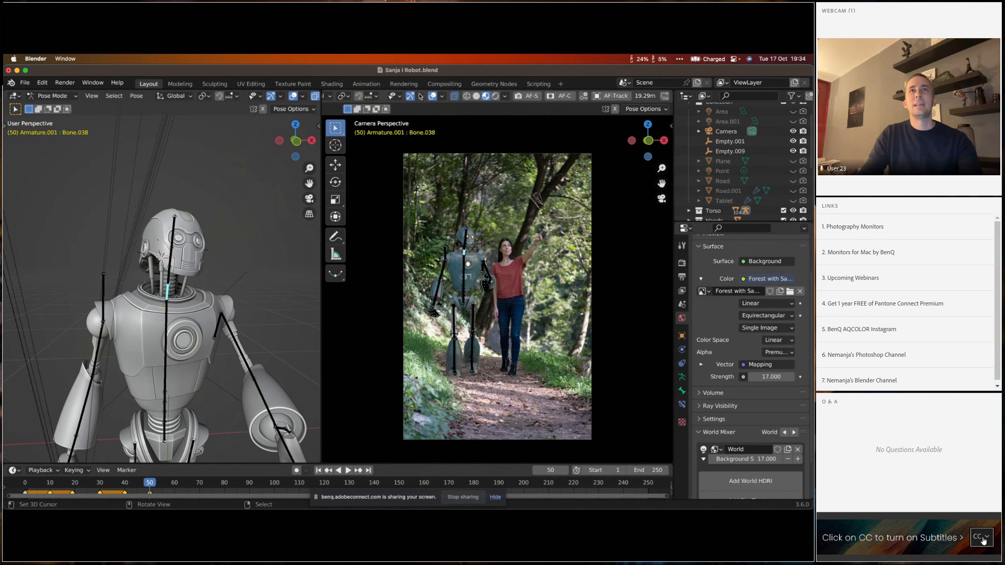
click(442, 97)
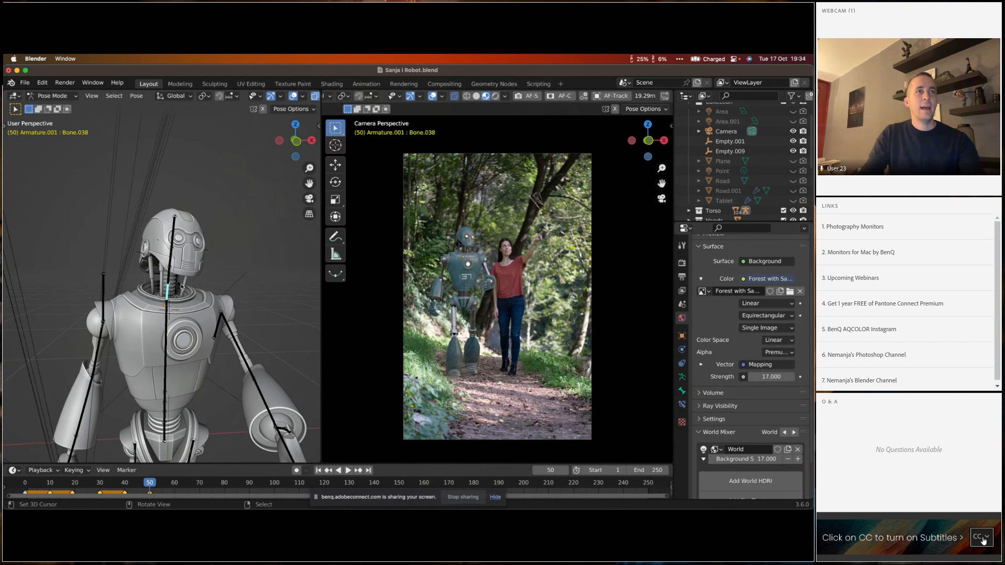
key(r)
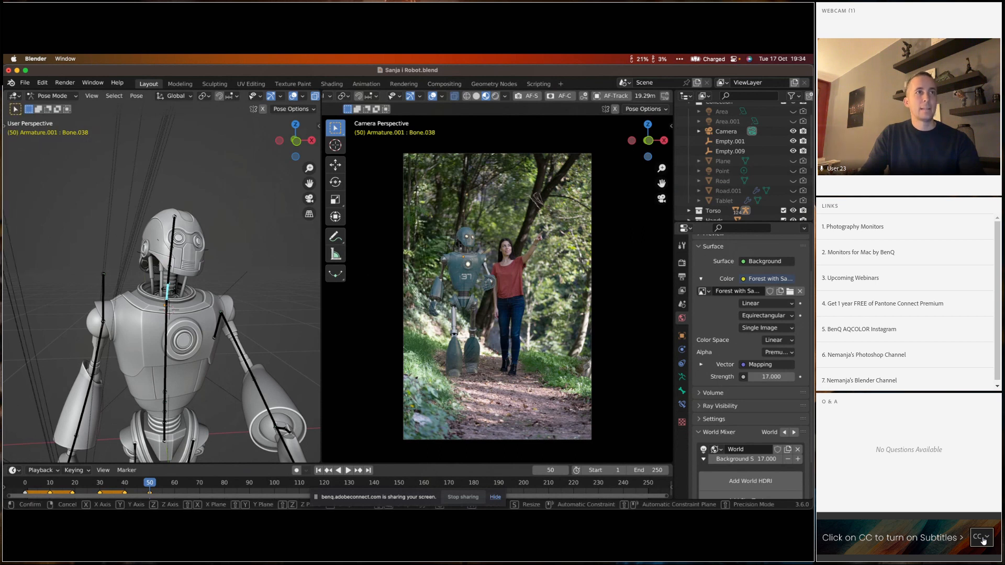
key(r)
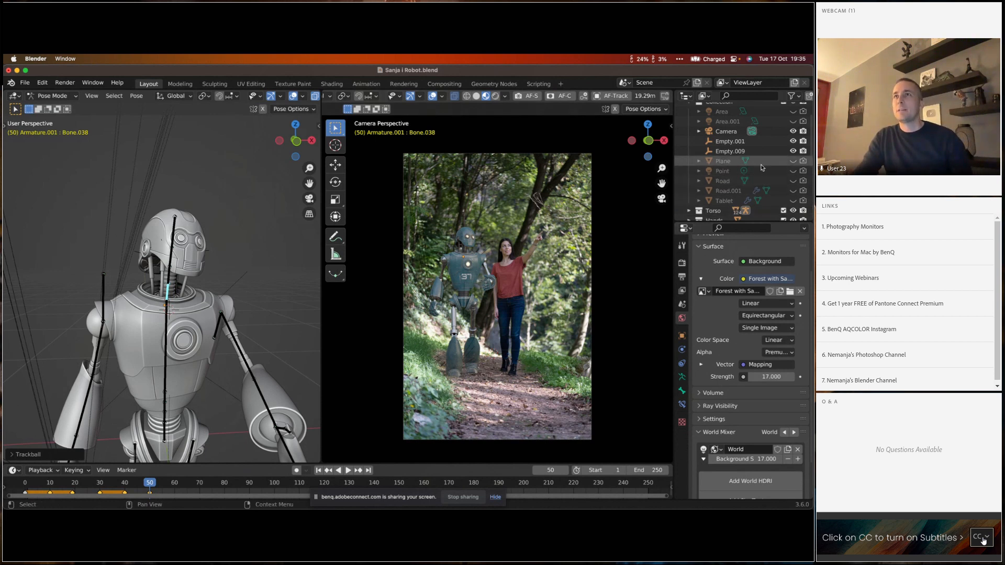
- Show the Road.001 ground mesh over the path and examine the armature's visibility and viewport display properties
scroll(762, 168, down, 2)
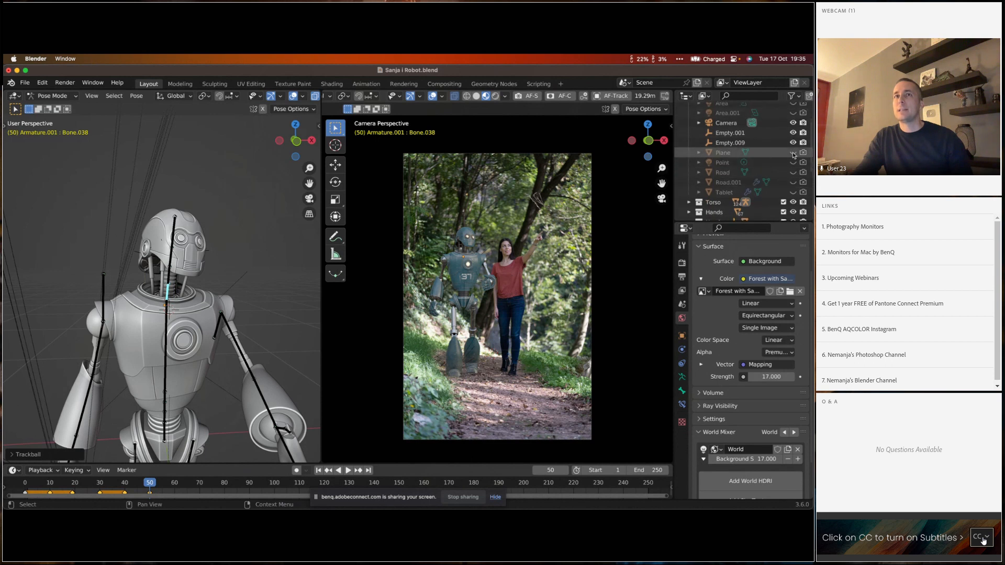
click(794, 182)
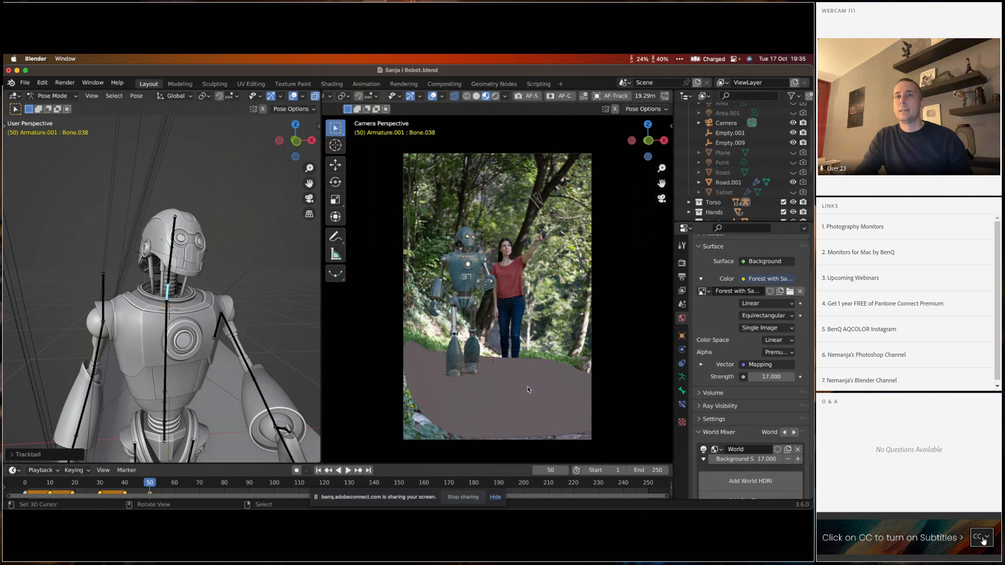
click(681, 336)
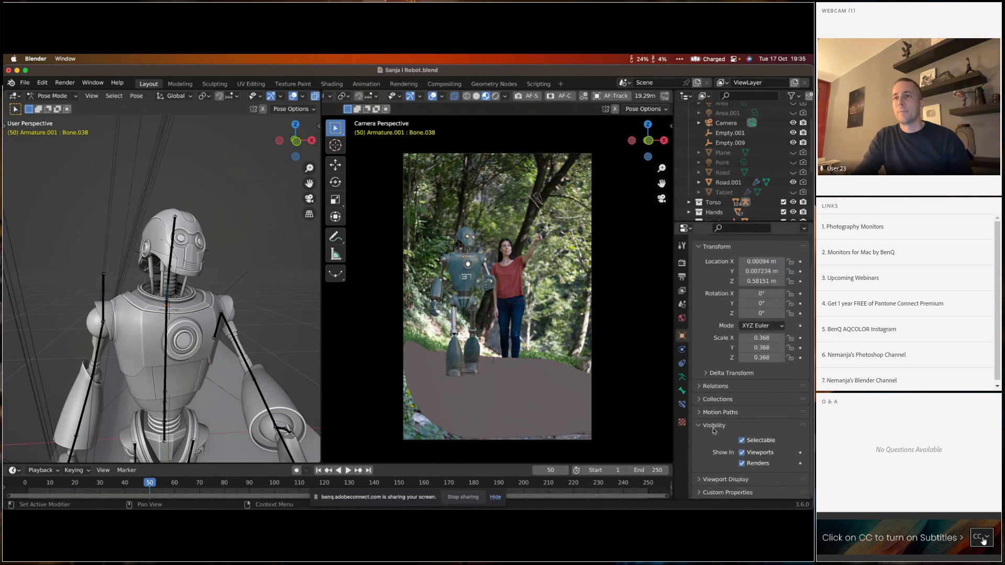
click(702, 478)
scroll(702, 471, down, 2)
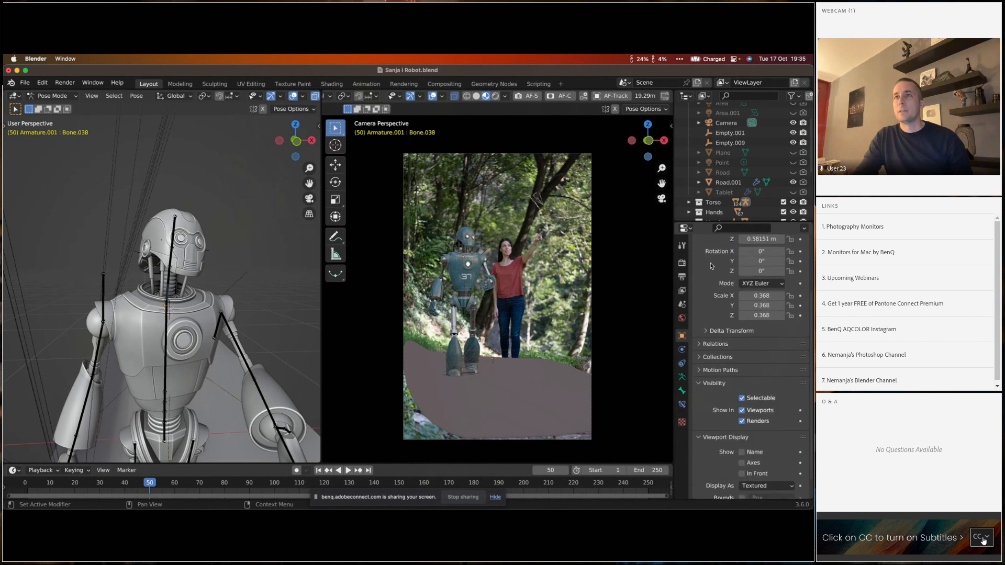
- Review the Cycles sampling settings in the render properties and hide the Road.001 mesh again
click(682, 262)
scroll(738, 263, up, 3)
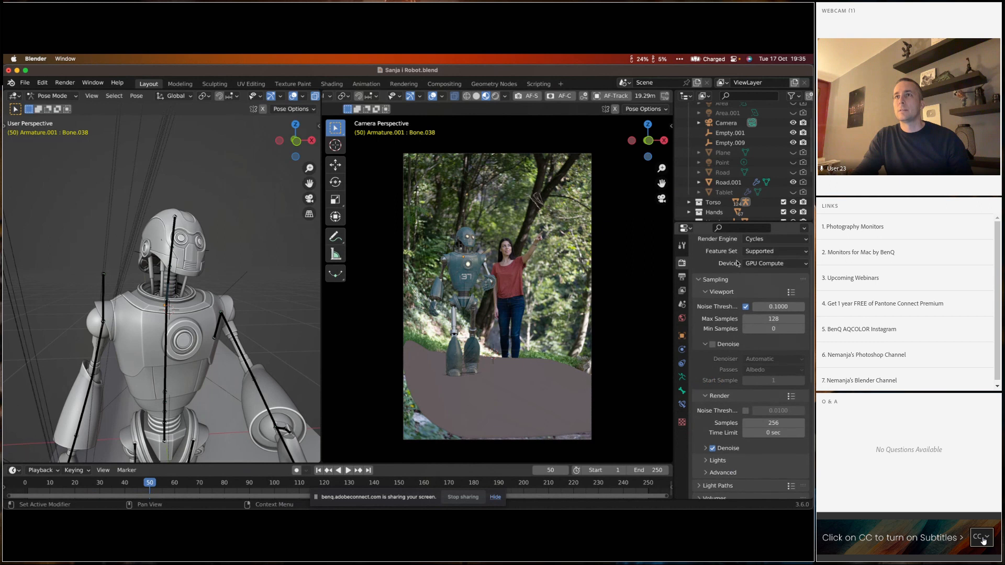
scroll(738, 263, up, 1)
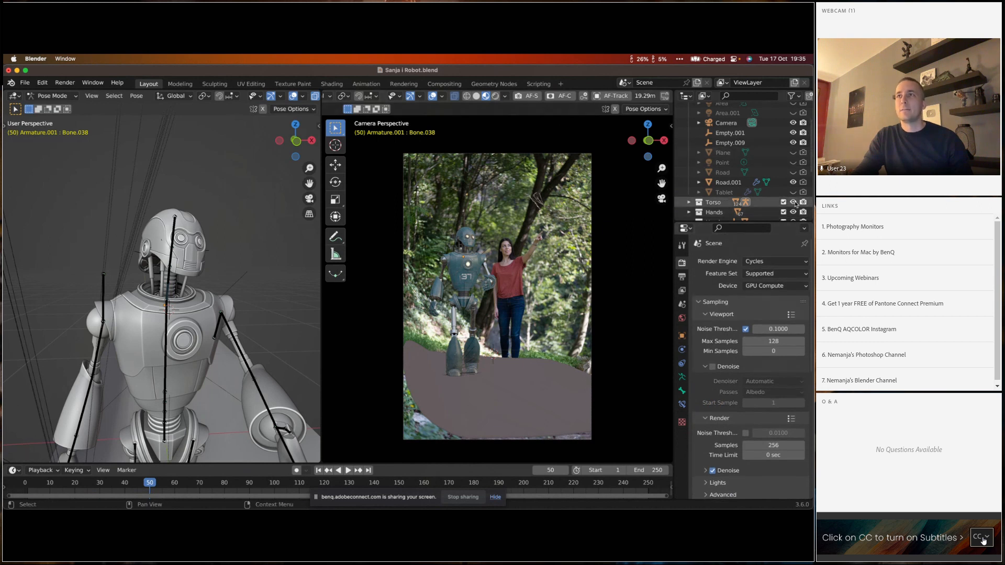
click(793, 182)
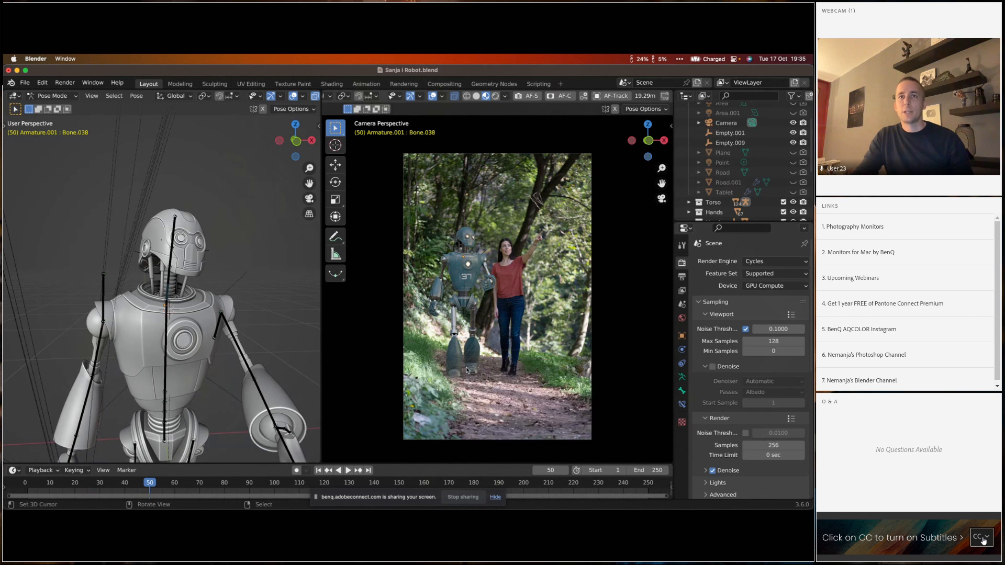